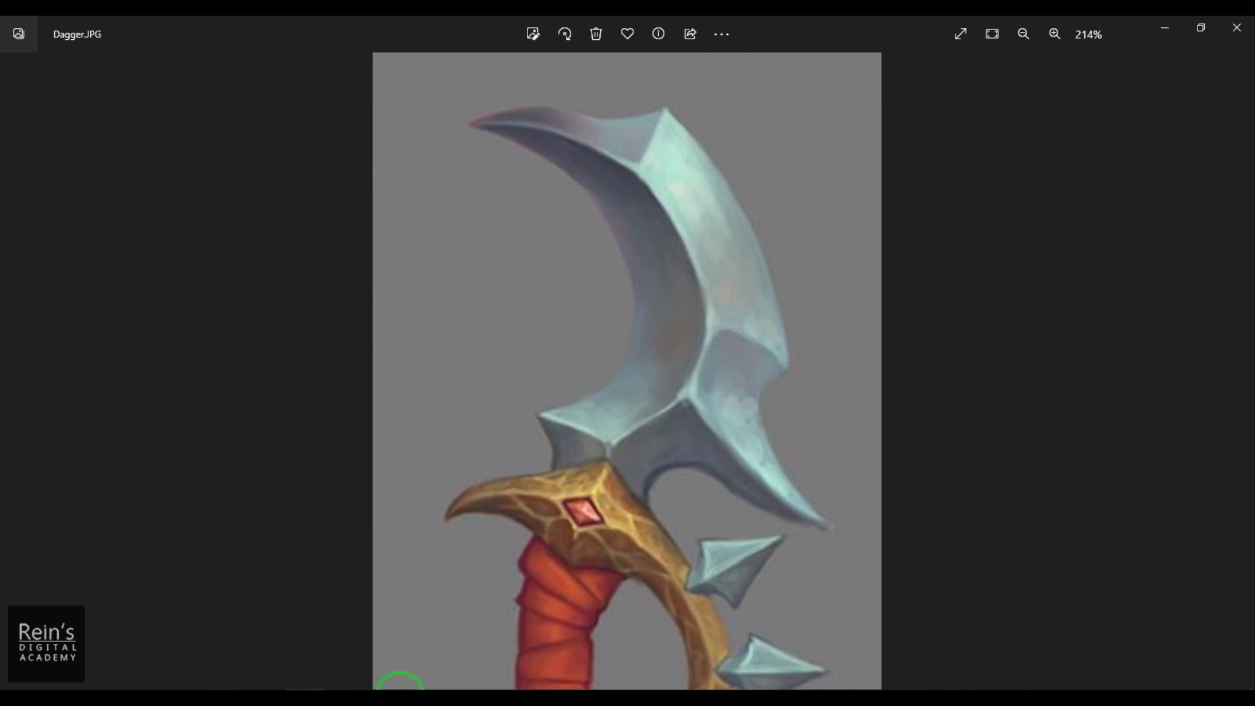
Switch to Paint and enlarge the dagger reference image to 300% around the blade and guard
{"action": "mouse_move", "coordinate": [222, 688]}
{"action": "left_click", "coordinate": [271, 663]}
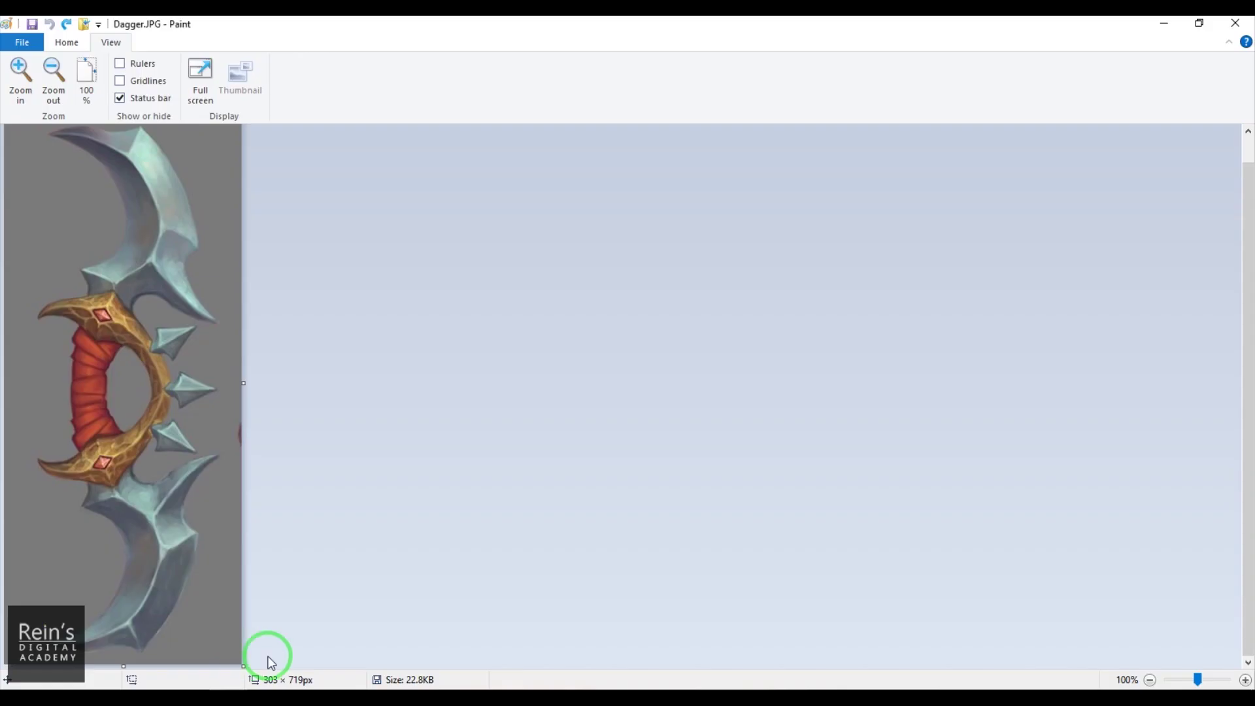
{"action": "left_click", "coordinate": [26, 91]}
{"action": "left_click", "coordinate": [26, 95]}
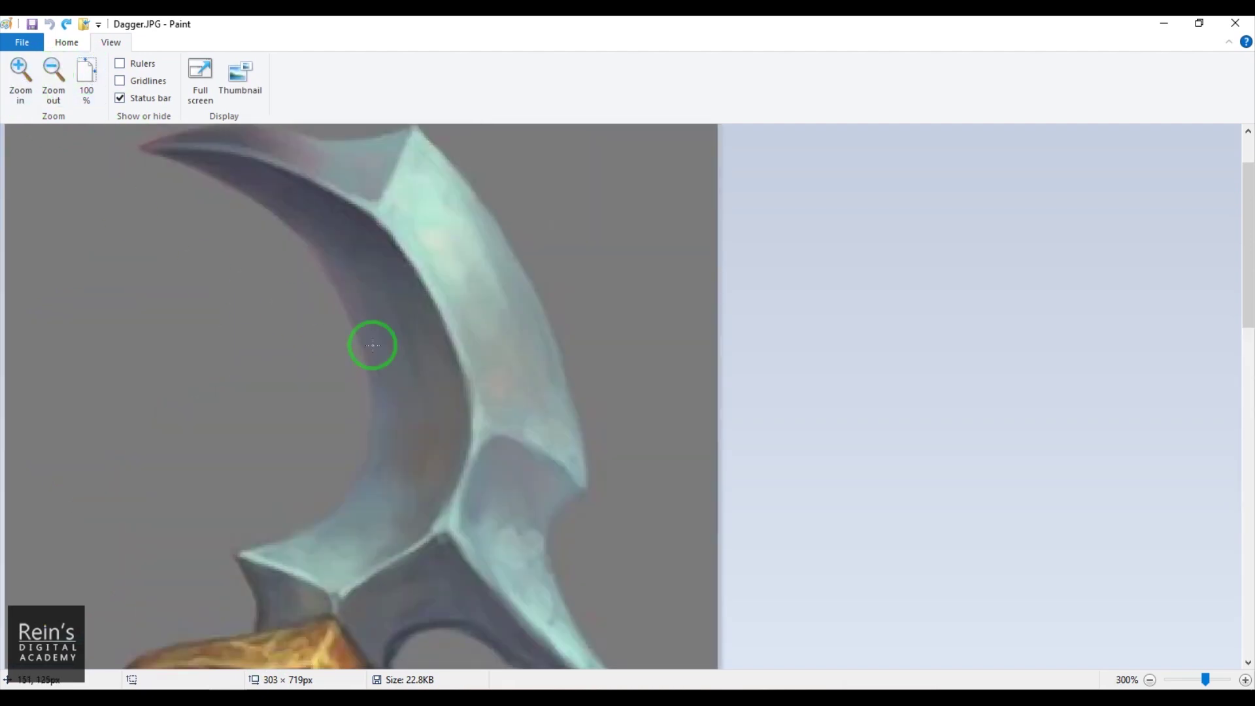
{"action": "scroll", "coordinate": [390, 353], "scroll_direction": "down", "scroll_amount": 5}
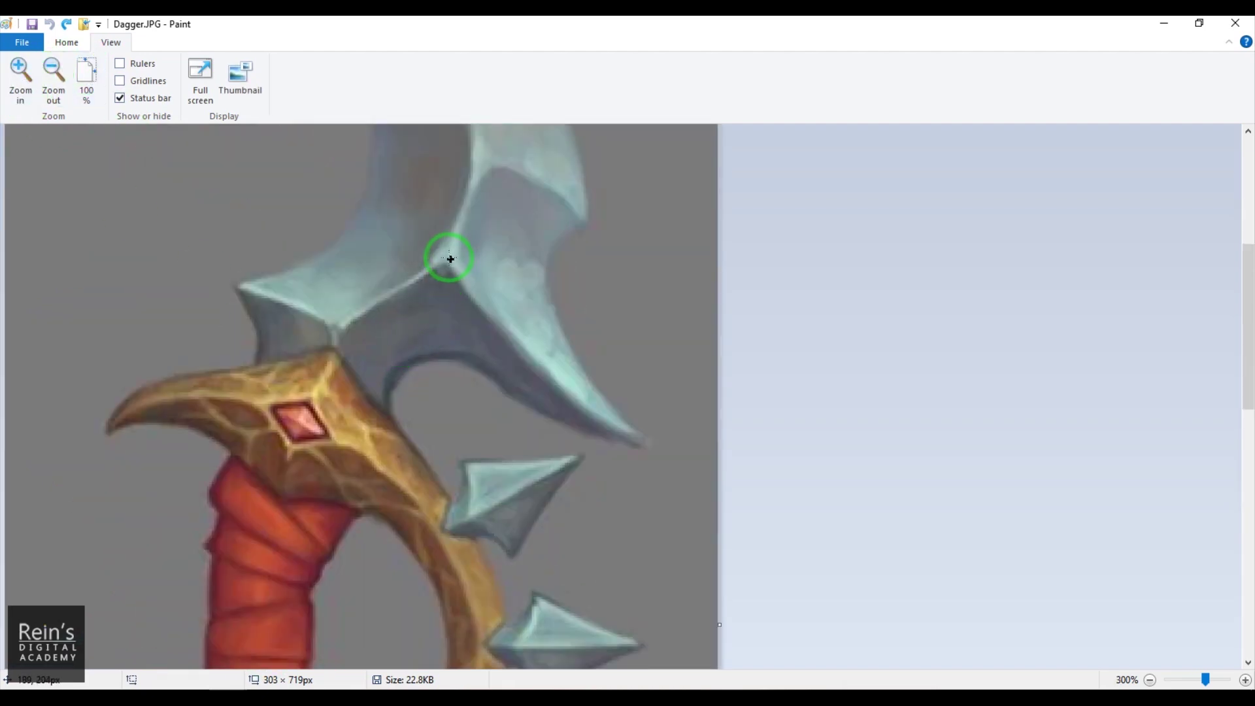
Trace the branching ridges above the guard in black and mark the notch corner on the blade's outer edge
{"action": "mouse_move", "coordinate": [474, 181]}
{"action": "left_mouse_down"}
{"action": "mouse_move", "coordinate": [412, 266]}
{"action": "mouse_move", "coordinate": [349, 319]}
{"action": "left_mouse_up"}
{"action": "left_click_drag", "start_coordinate": [434, 247], "coordinate": [511, 362]}
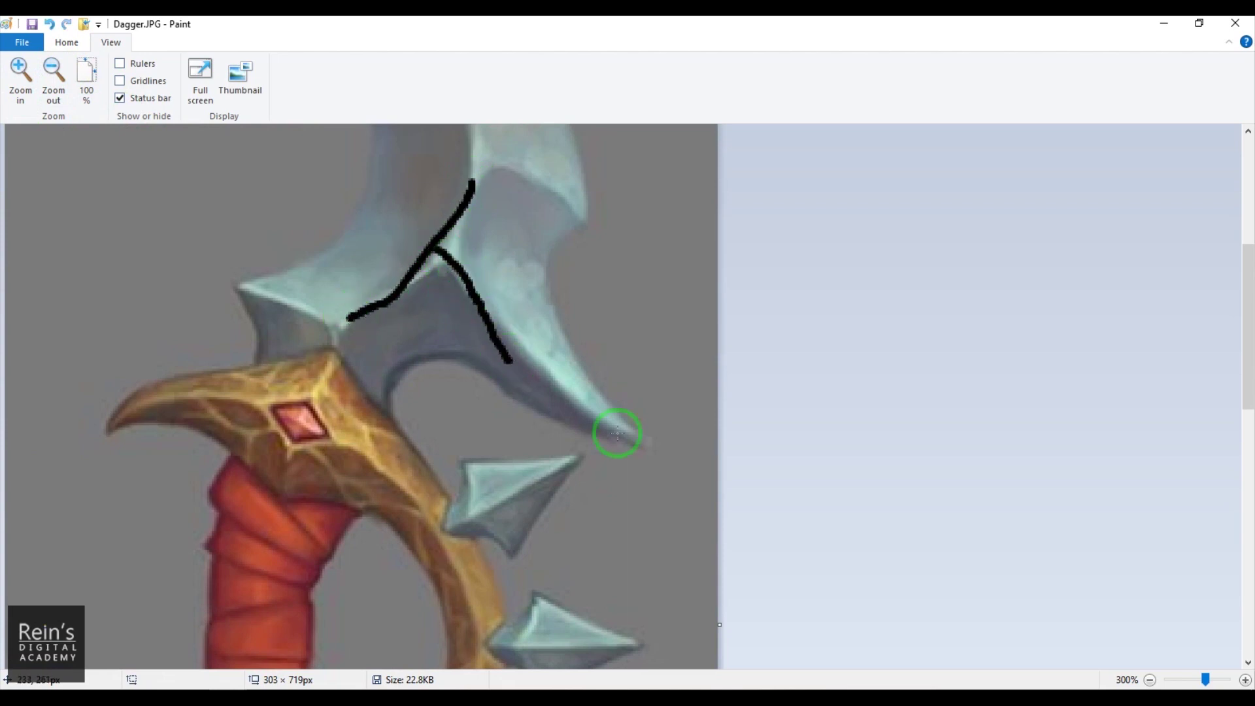
{"action": "mouse_move", "coordinate": [588, 204]}
{"action": "left_mouse_down"}
{"action": "mouse_move", "coordinate": [555, 248]}
{"action": "mouse_move", "coordinate": [583, 226]}
{"action": "left_mouse_up"}
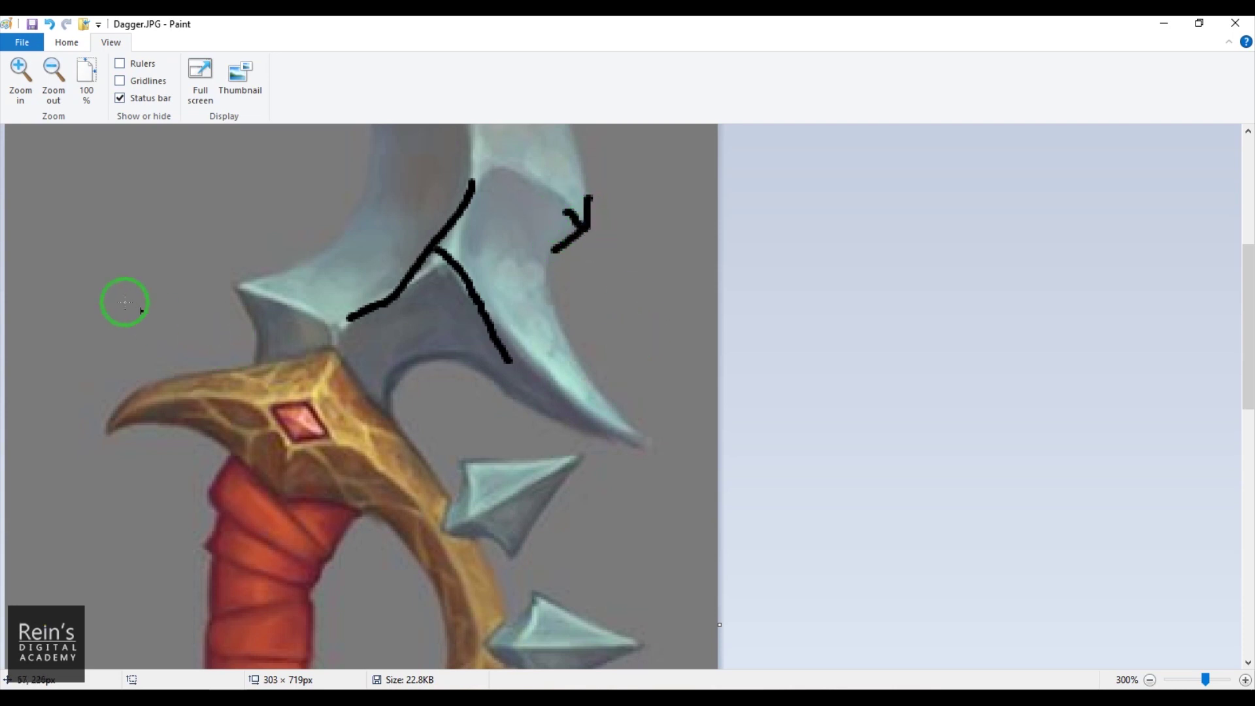
Sketch three parallel vertical lines in the blank grey area and mark the blade's inner spike with arrow-like strokes
{"action": "left_click_drag", "start_coordinate": [86, 162], "coordinate": [85, 249]}
{"action": "left_click_drag", "start_coordinate": [70, 162], "coordinate": [71, 252]}
{"action": "left_click_drag", "start_coordinate": [105, 172], "coordinate": [101, 248]}
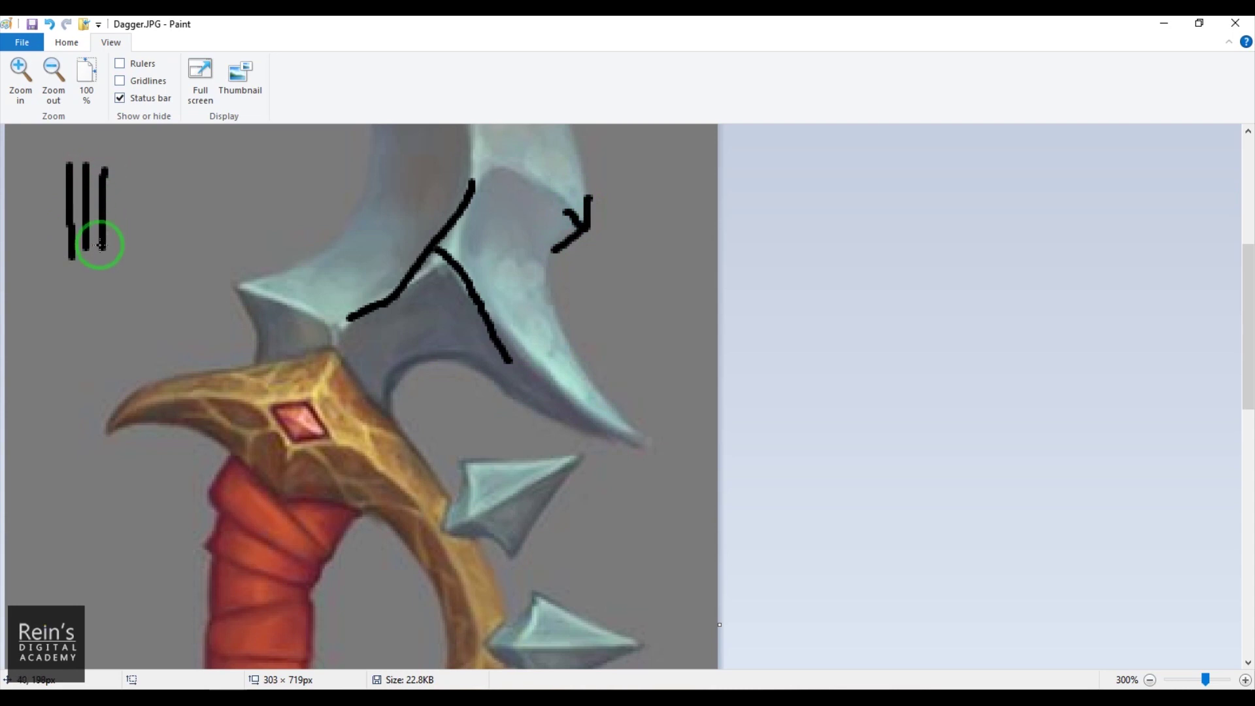
{"action": "left_click_drag", "start_coordinate": [239, 298], "coordinate": [273, 317]}
{"action": "mouse_move", "coordinate": [255, 276]}
{"action": "left_mouse_down"}
{"action": "mouse_move", "coordinate": [291, 299]}
{"action": "mouse_move", "coordinate": [251, 319]}
{"action": "mouse_move", "coordinate": [264, 279]}
{"action": "mouse_move", "coordinate": [288, 305]}
{"action": "left_mouse_up"}
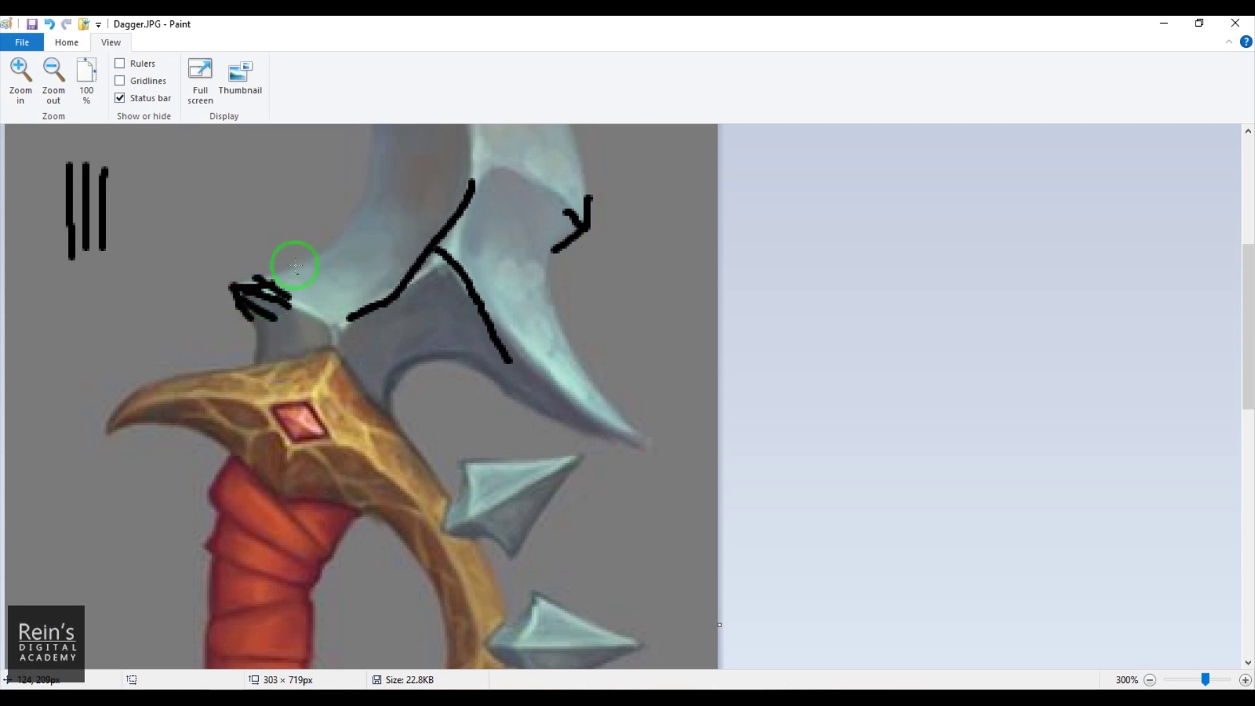
Sketch a rounded corner beside the spike and add a sharp corner with diagonal supporting lines over it
{"action": "mouse_move", "coordinate": [138, 330]}
{"action": "left_mouse_down"}
{"action": "mouse_move", "coordinate": [162, 241]}
{"action": "mouse_move", "coordinate": [291, 200]}
{"action": "left_mouse_up"}
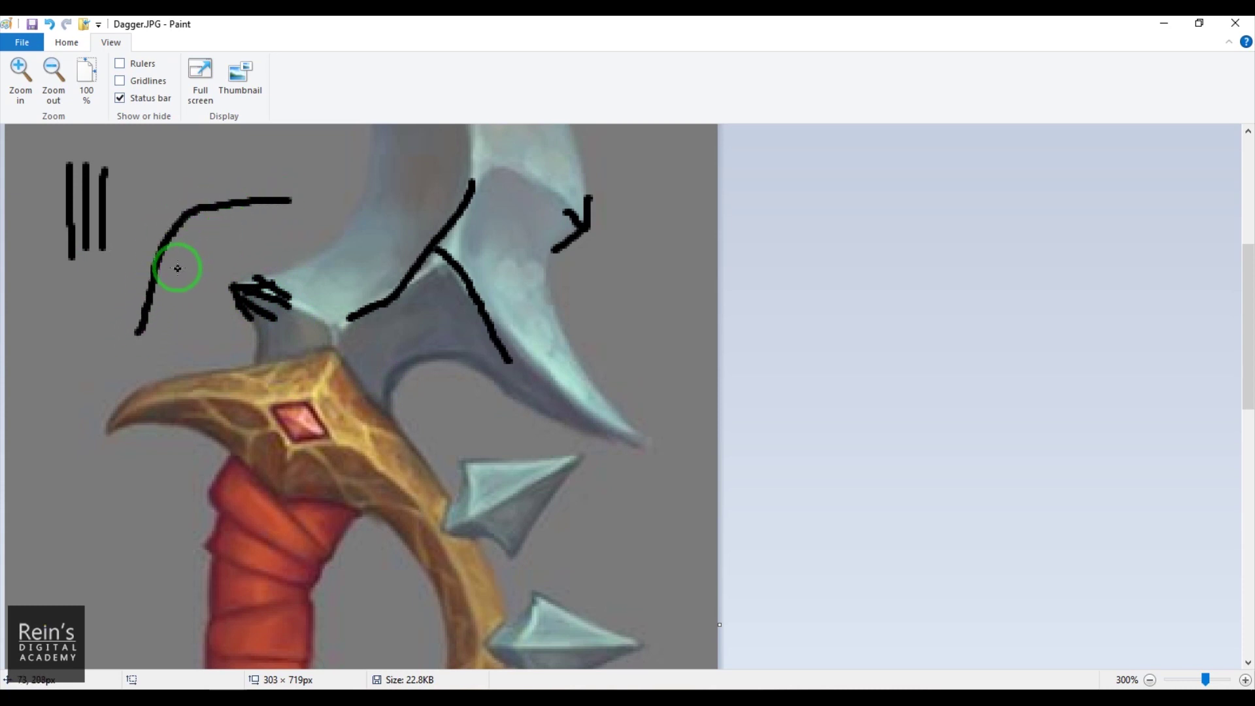
{"action": "mouse_move", "coordinate": [163, 205]}
{"action": "left_mouse_down"}
{"action": "mouse_move", "coordinate": [155, 258]}
{"action": "mouse_move", "coordinate": [210, 207]}
{"action": "mouse_move", "coordinate": [232, 207]}
{"action": "mouse_move", "coordinate": [243, 273]}
{"action": "mouse_move", "coordinate": [272, 266]}
{"action": "left_mouse_up"}
{"action": "left_click_drag", "start_coordinate": [166, 232], "coordinate": [203, 291]}
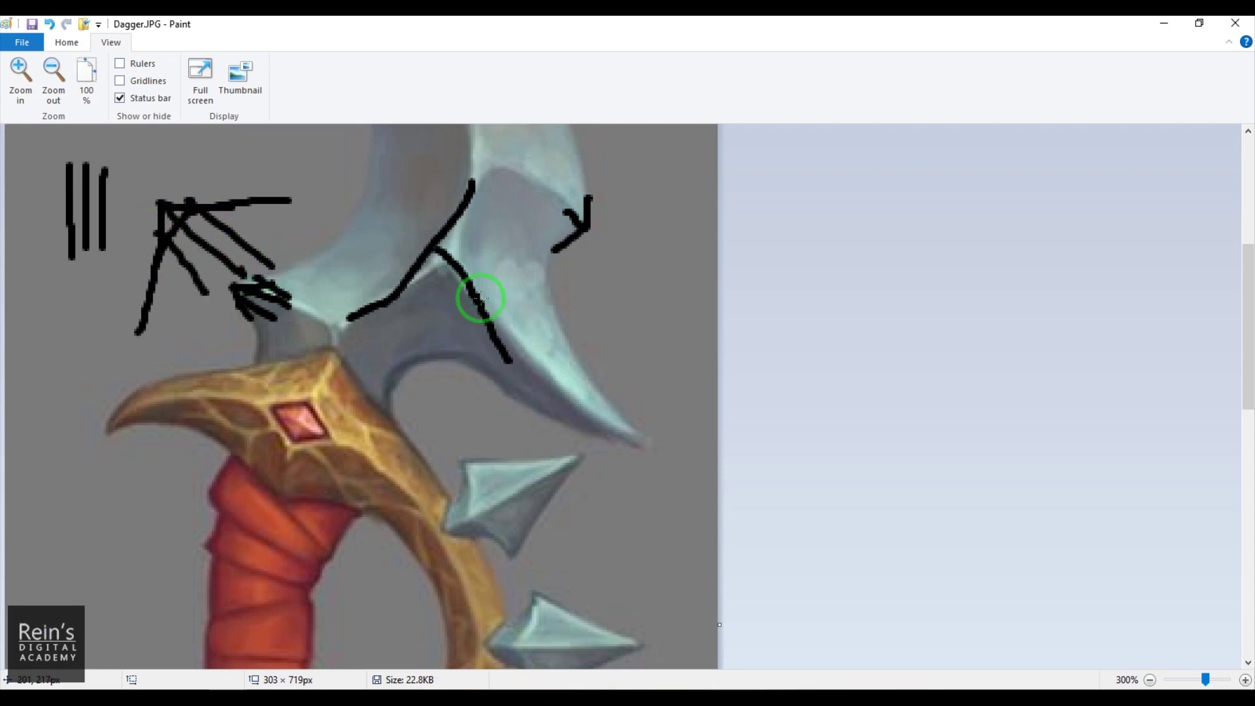
Draw groups of parallel lines along the upper blade's ridges and mark the edge toward its lower spike
{"action": "scroll", "coordinate": [477, 301], "scroll_direction": "up", "scroll_amount": 5}
{"action": "mouse_move", "coordinate": [394, 320]}
{"action": "left_mouse_down"}
{"action": "mouse_move", "coordinate": [415, 332]}
{"action": "mouse_move", "coordinate": [466, 469]}
{"action": "left_mouse_up"}
{"action": "mouse_move", "coordinate": [386, 345]}
{"action": "left_mouse_down"}
{"action": "mouse_move", "coordinate": [433, 411]}
{"action": "mouse_move", "coordinate": [444, 465]}
{"action": "mouse_move", "coordinate": [468, 434]}
{"action": "mouse_move", "coordinate": [437, 337]}
{"action": "left_mouse_up"}
{"action": "mouse_move", "coordinate": [408, 228]}
{"action": "left_mouse_down"}
{"action": "mouse_move", "coordinate": [381, 285]}
{"action": "mouse_move", "coordinate": [377, 264]}
{"action": "mouse_move", "coordinate": [395, 282]}
{"action": "left_mouse_up"}
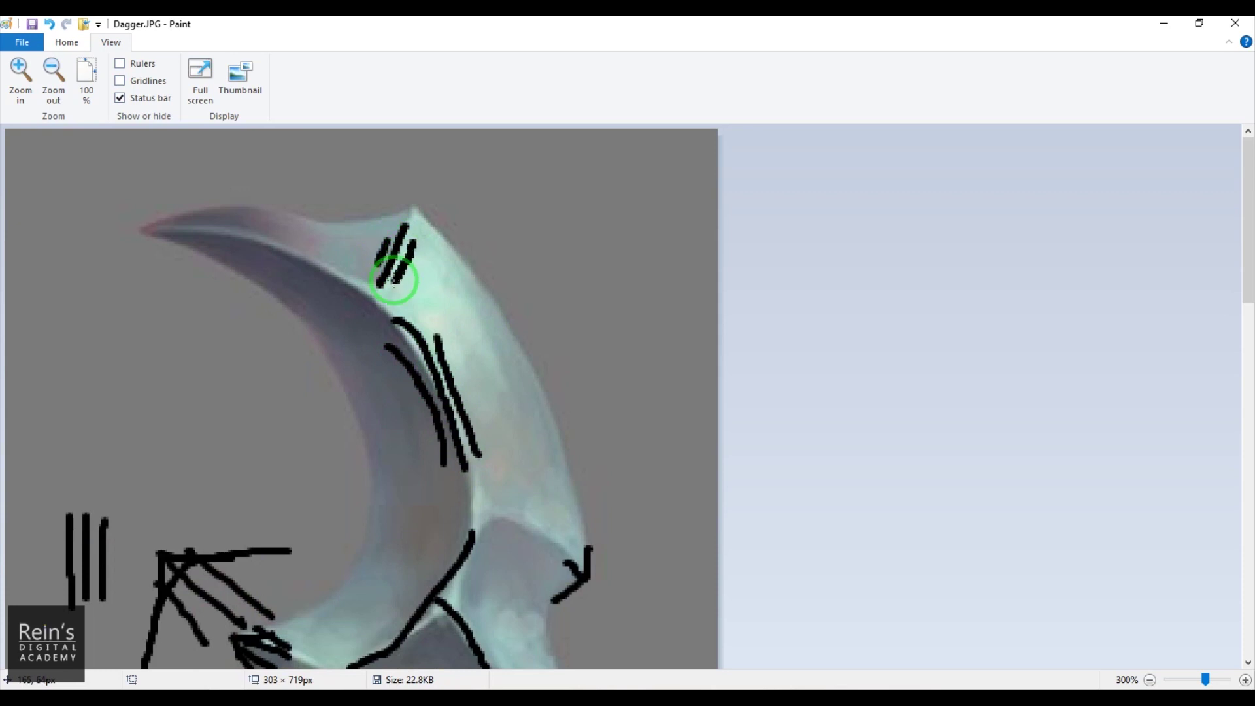
{"action": "mouse_move", "coordinate": [297, 268]}
{"action": "left_mouse_down"}
{"action": "mouse_move", "coordinate": [338, 303]}
{"action": "mouse_move", "coordinate": [303, 246]}
{"action": "mouse_move", "coordinate": [288, 253]}
{"action": "left_mouse_up"}
{"action": "scroll", "coordinate": [405, 327], "scroll_direction": "down", "scroll_amount": 5}
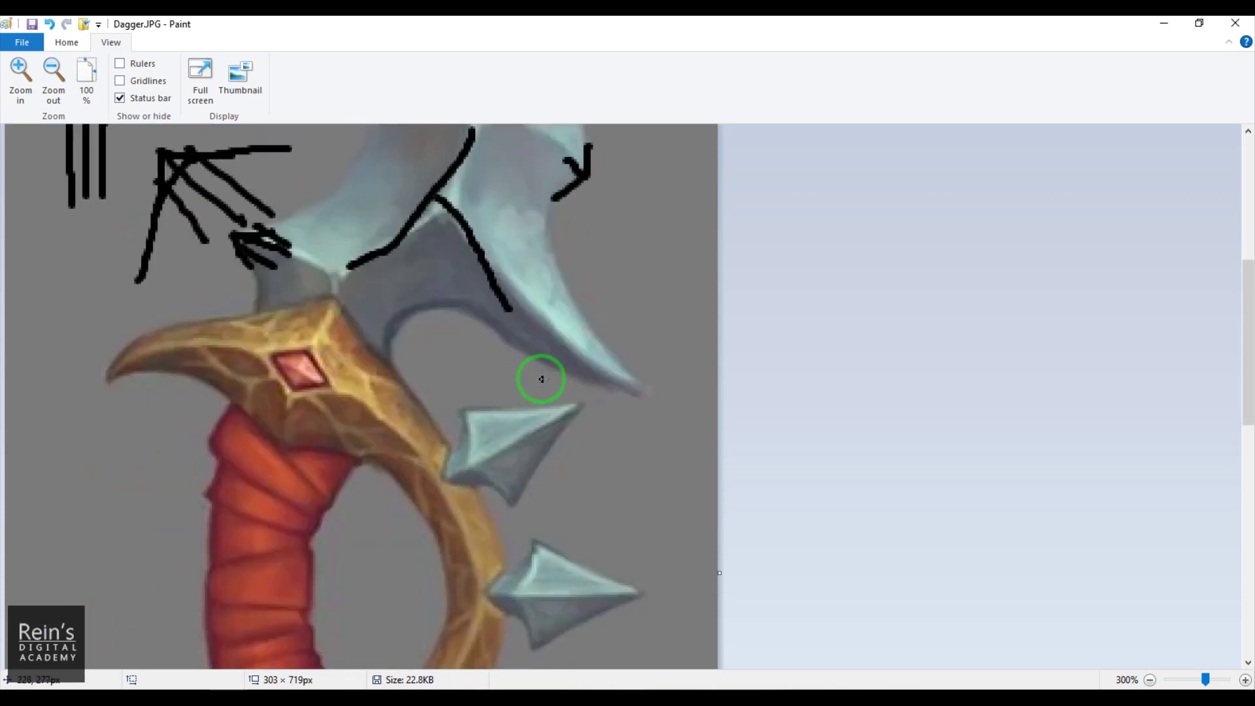
{"action": "left_click_drag", "start_coordinate": [508, 280], "coordinate": [571, 333]}
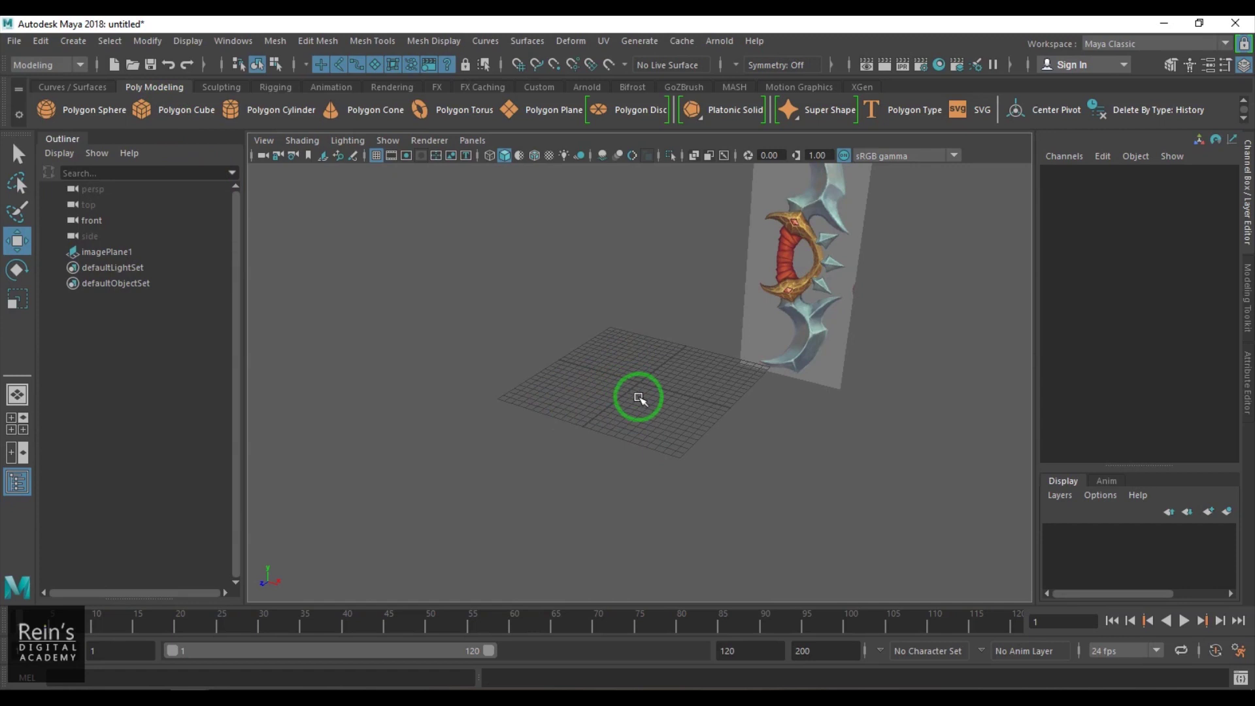
Switch to Maya, create a polygon plane at the grid centre and scale it uniformly to about 35.2
{"action": "right_click", "coordinate": [657, 381], "text": "shift"}
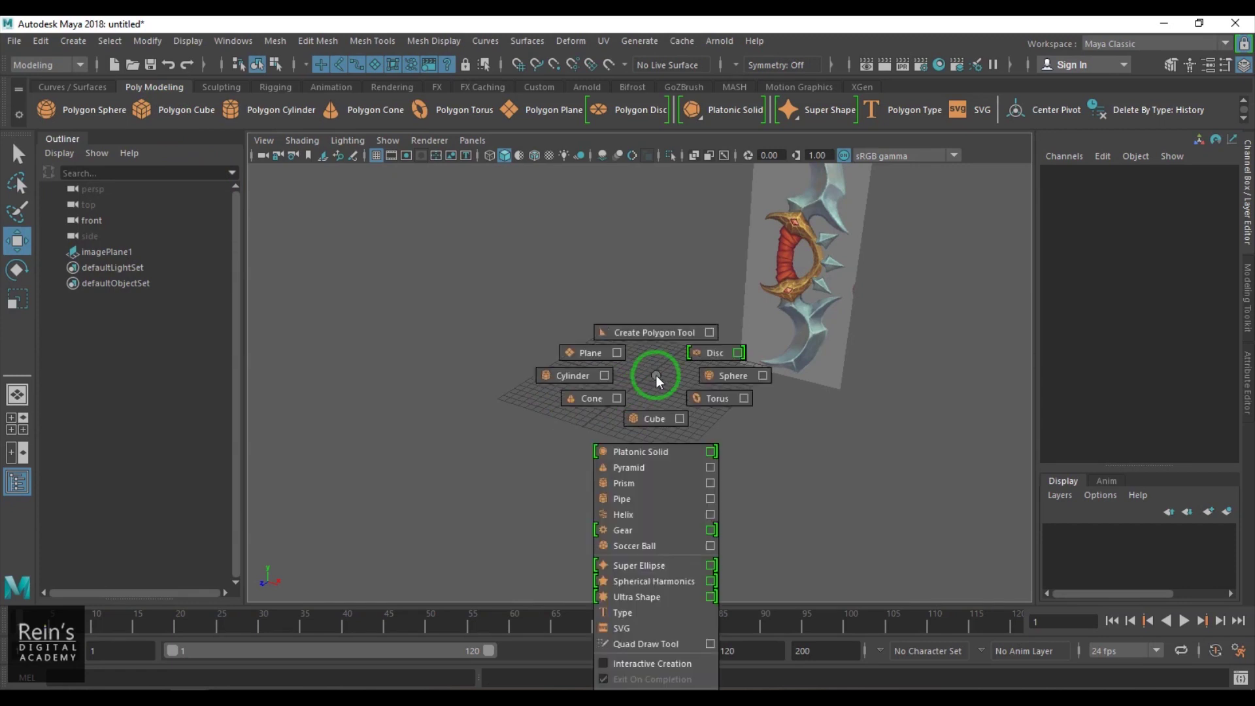
{"action": "left_click", "coordinate": [554, 352]}
{"action": "key", "text": "r"}
{"action": "left_click_drag", "start_coordinate": [643, 391], "coordinate": [841, 440]}
Set the plane's width subdivisions to 1 and height subdivisions to 2
{"action": "left_click", "coordinate": [1102, 349]}
{"action": "left_click", "coordinate": [1227, 387]}
{"action": "type", "text": "1"}
{"action": "left_click", "coordinate": [1222, 397]}
{"action": "key", "text": "Return"}
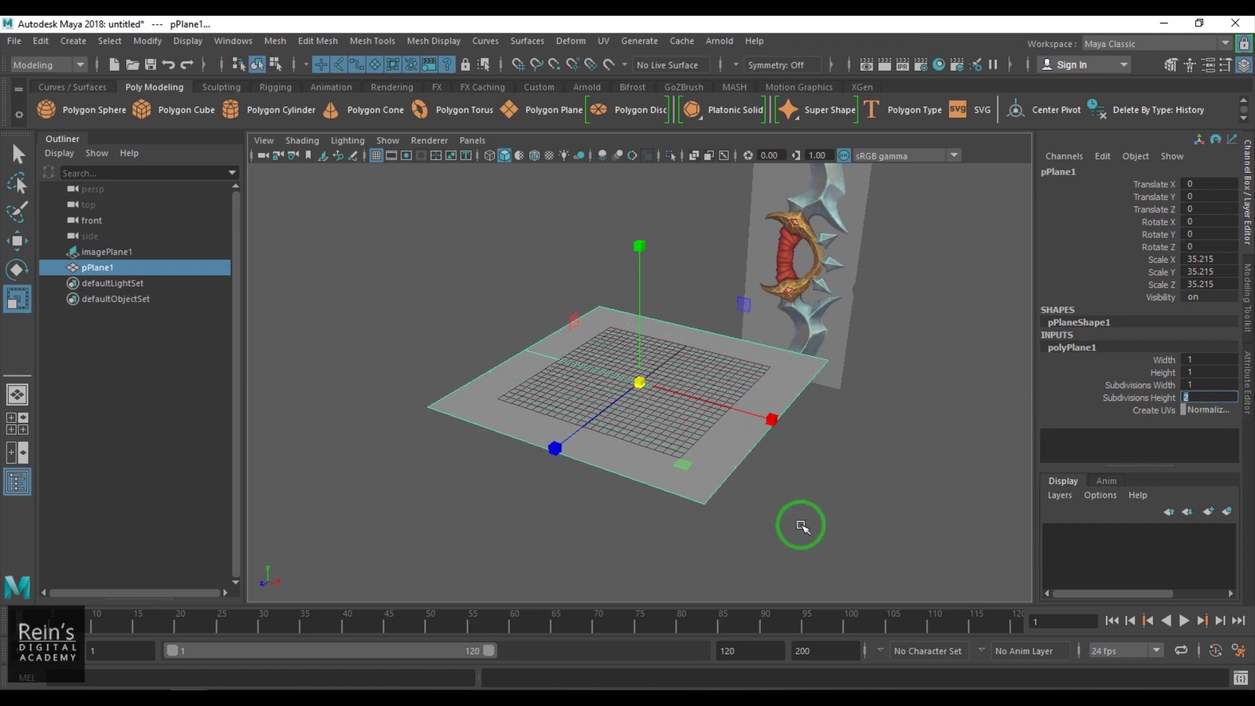
{"action": "left_click", "coordinate": [798, 517]}
Hide the viewport grid
{"action": "left_click", "coordinate": [376, 156]}
{"action": "left_click_drag", "start_coordinate": [556, 306], "coordinate": [451, 307], "text": "alt"}
{"action": "left_click", "coordinate": [667, 429]}
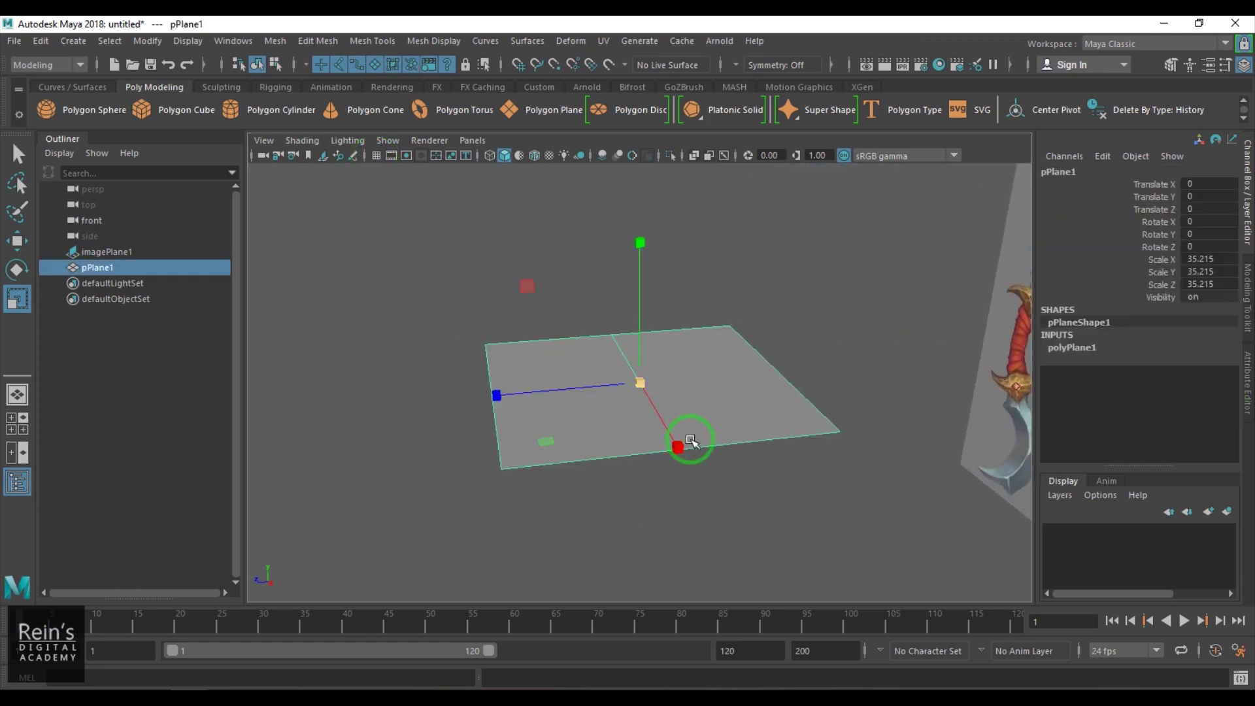
Raise the plane's middle edge to form a roof-like fold, and return to object selection
{"action": "middle_click_drag", "start_coordinate": [657, 437], "coordinate": [631, 441], "text": "alt"}
{"action": "right_click_drag", "start_coordinate": [631, 441], "coordinate": [685, 505], "text": "alt"}
{"action": "key", "text": "q"}
{"action": "left_click_drag", "start_coordinate": [714, 437], "coordinate": [624, 431], "text": "alt"}
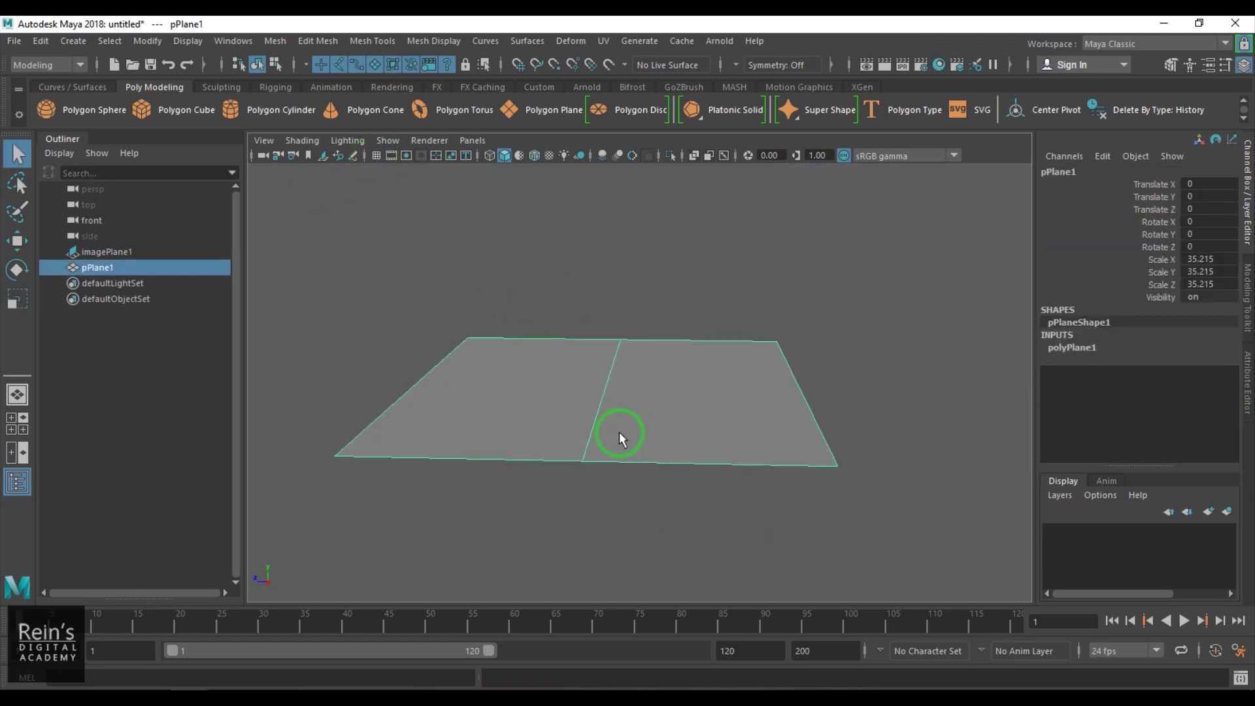
{"action": "left_click", "coordinate": [611, 402]}
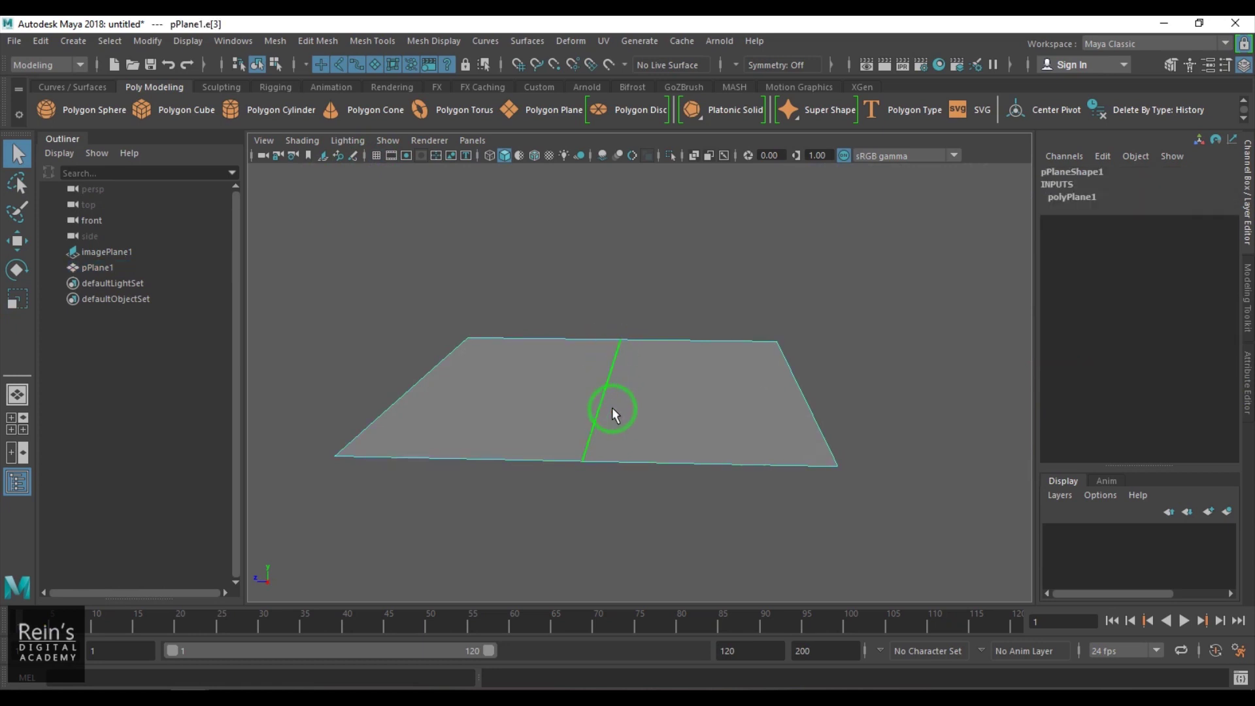
{"action": "key", "text": "w"}
{"action": "left_click_drag", "start_coordinate": [599, 336], "coordinate": [630, 176]}
{"action": "right_click_drag", "start_coordinate": [669, 300], "coordinate": [758, 251]}
{"action": "left_click_drag", "start_coordinate": [708, 347], "coordinate": [732, 412], "text": "alt"}
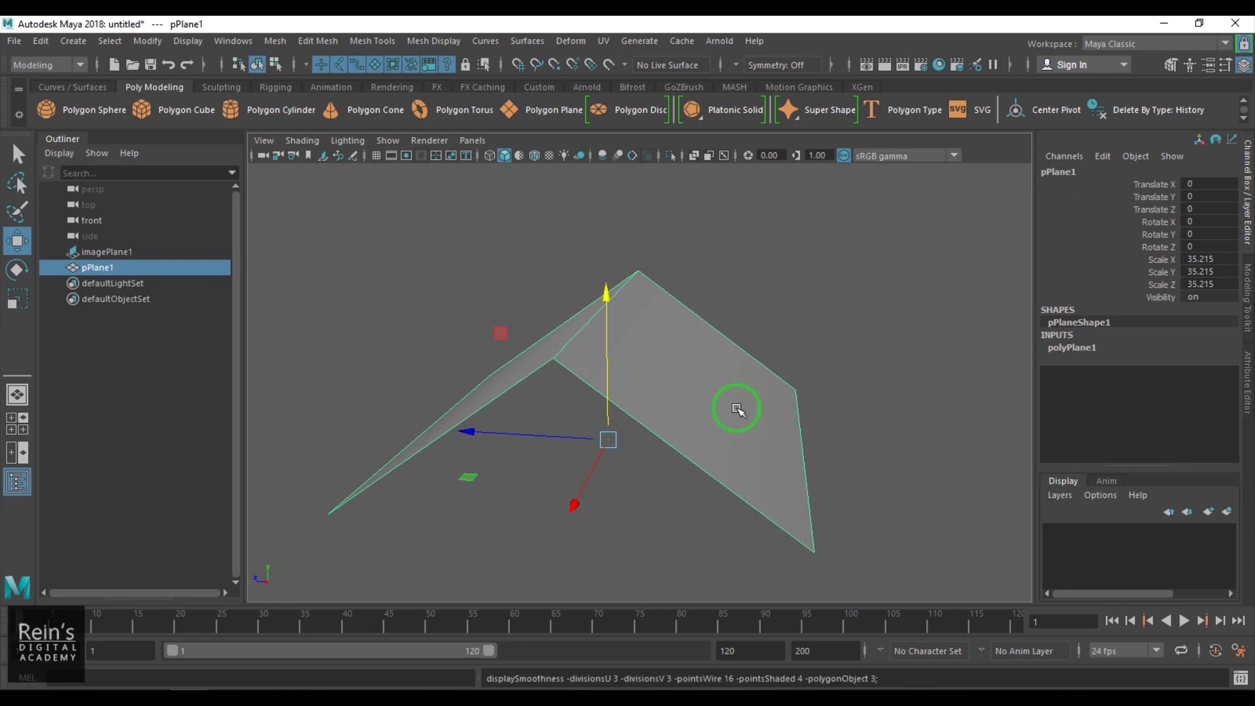
Preview the folded plane in smooth mesh display from several angles, and restore its unsmoothed display
{"action": "key", "text": "3"}
{"action": "left_click", "coordinate": [774, 394]}
{"action": "left_click_drag", "start_coordinate": [774, 394], "coordinate": [701, 441], "text": "alt"}
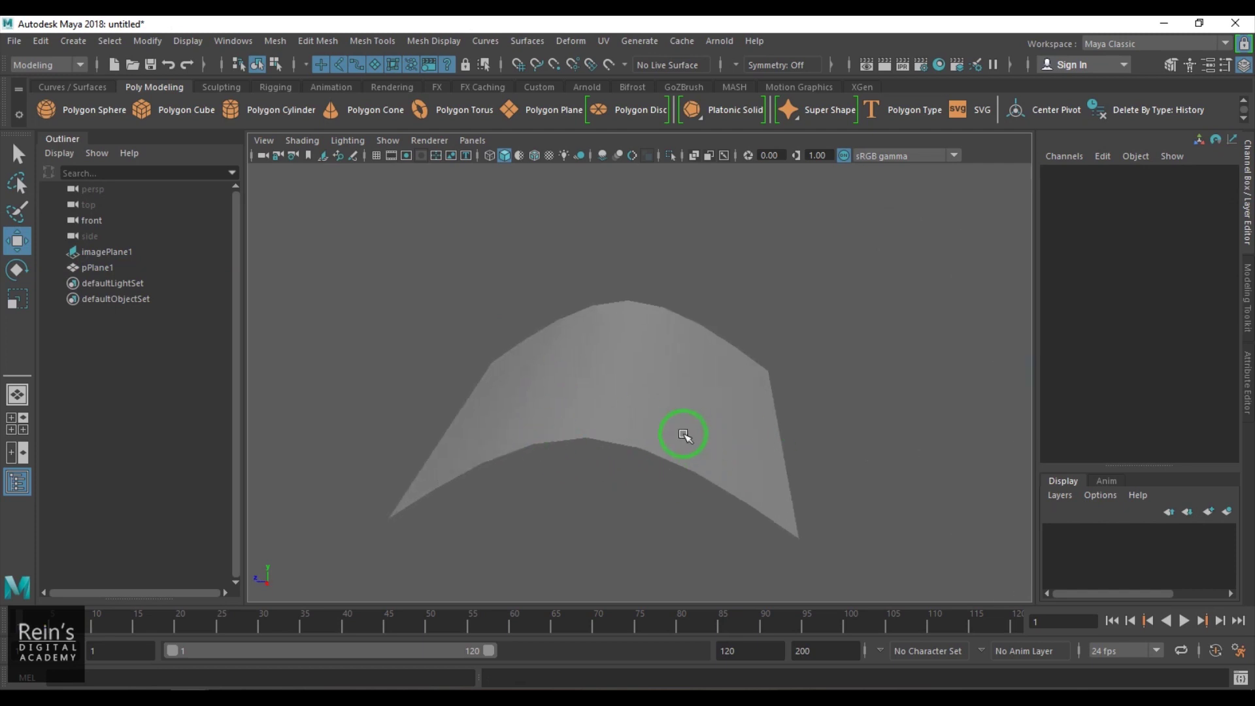
{"action": "left_click", "coordinate": [684, 432]}
{"action": "key", "text": "1"}
Insert an edge loop close to each side of the folded plane's central ridge, and return to object selection
{"action": "left_click_drag", "start_coordinate": [708, 411], "coordinate": [706, 457], "text": "alt"}
{"action": "right_click_drag", "start_coordinate": [711, 409], "coordinate": [575, 343], "text": "shift"}
{"action": "left_click_drag", "start_coordinate": [629, 461], "coordinate": [542, 412]}
{"action": "left_click_drag", "start_coordinate": [542, 412], "coordinate": [648, 413]}
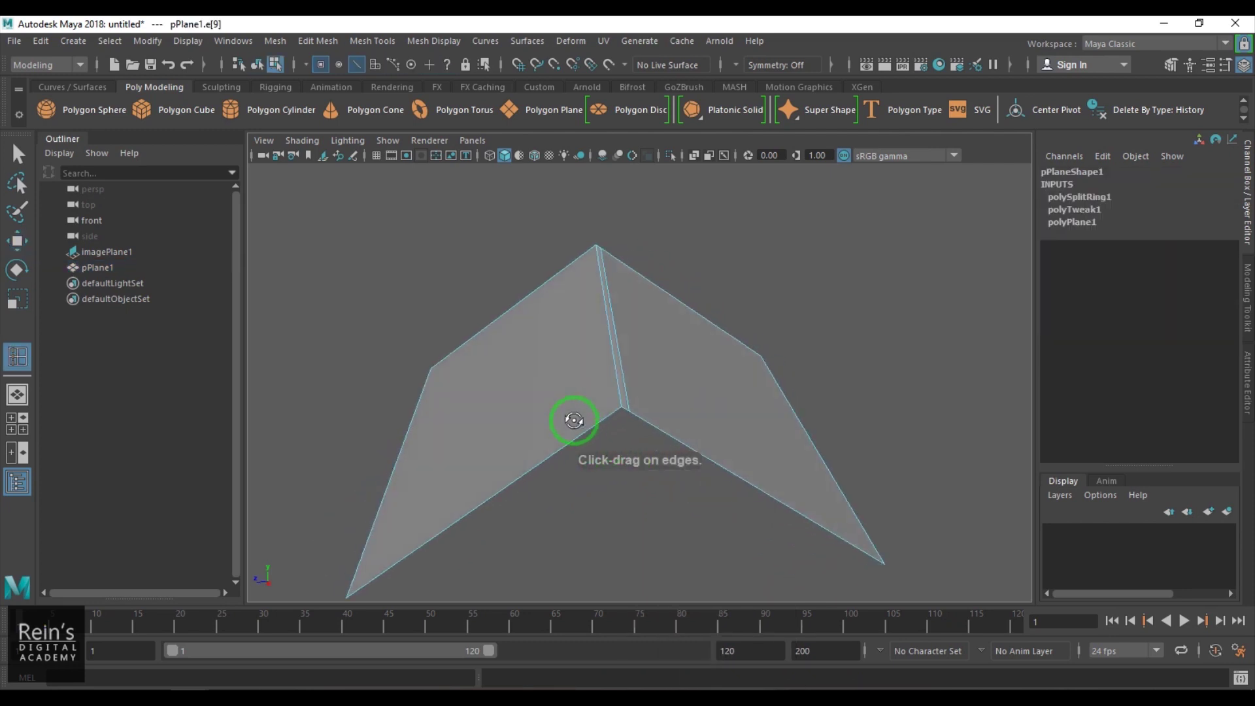
{"action": "key", "text": "w"}
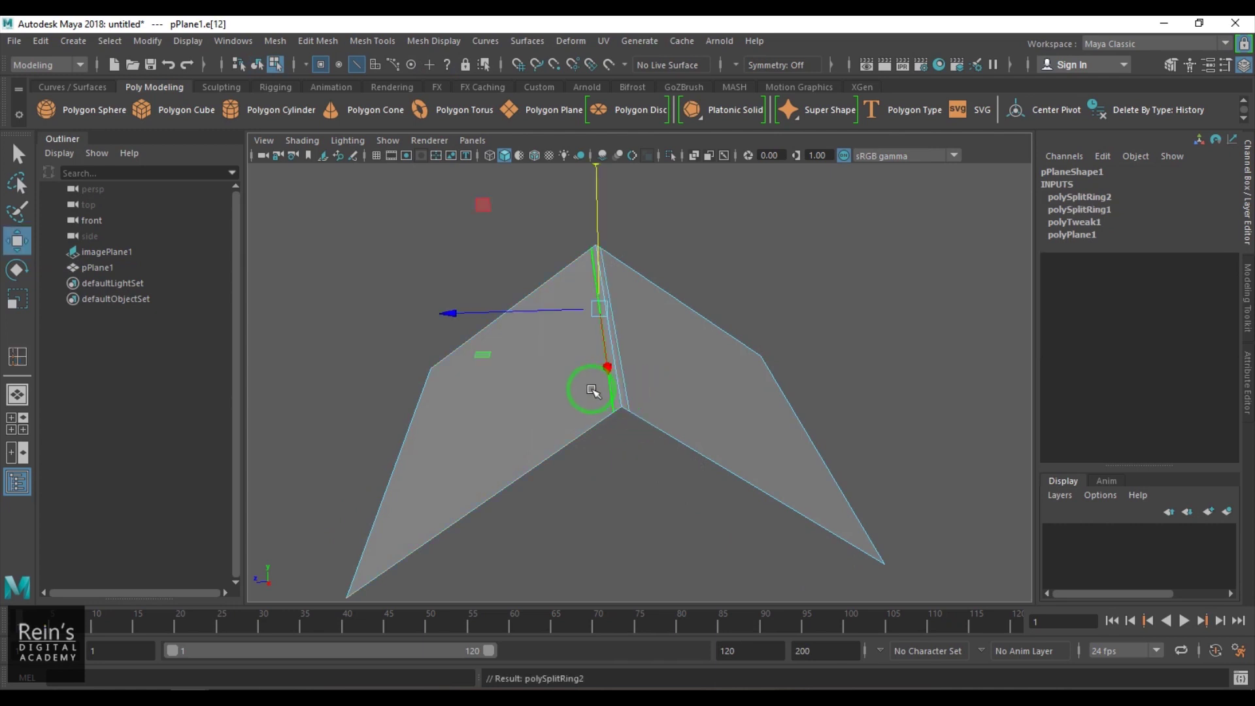
{"action": "right_click_drag", "start_coordinate": [595, 392], "coordinate": [663, 371]}
Preview the ridge with its supporting edge loops in smooth mesh display, and restore the unsmoothed display
{"action": "key", "text": "3"}
{"action": "left_click", "coordinate": [744, 244]}
{"action": "mouse_move", "coordinate": [609, 406]}
{"action": "left_mouse_down", "text": "alt"}
{"action": "mouse_move", "coordinate": [679, 354]}
{"action": "mouse_move", "coordinate": [595, 362]}
{"action": "mouse_move", "coordinate": [597, 410]}
{"action": "left_mouse_up", "text": "alt"}
{"action": "left_click", "coordinate": [667, 379]}
{"action": "key", "text": "1"}
Delete the folded demonstration plane
{"action": "left_click_drag", "start_coordinate": [718, 386], "coordinate": [602, 429], "text": "alt"}
{"action": "right_click_drag", "start_coordinate": [602, 429], "coordinate": [676, 456], "text": "alt"}
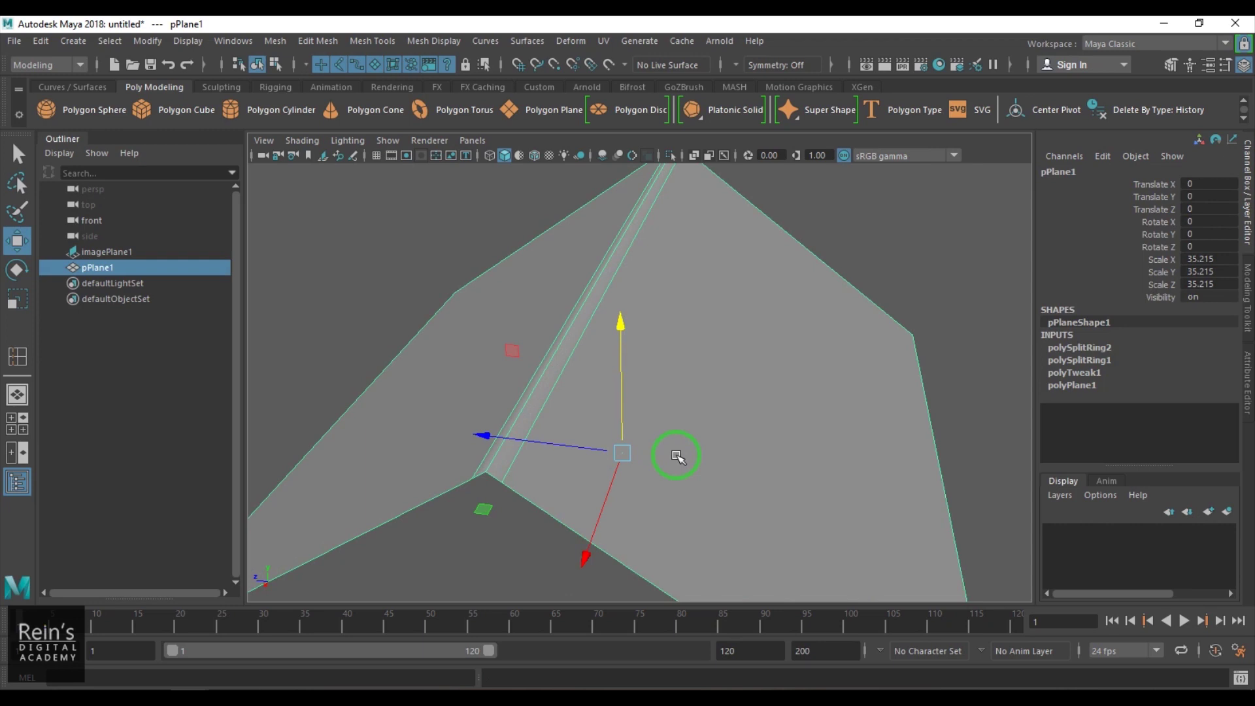
{"action": "key", "text": "Delete"}
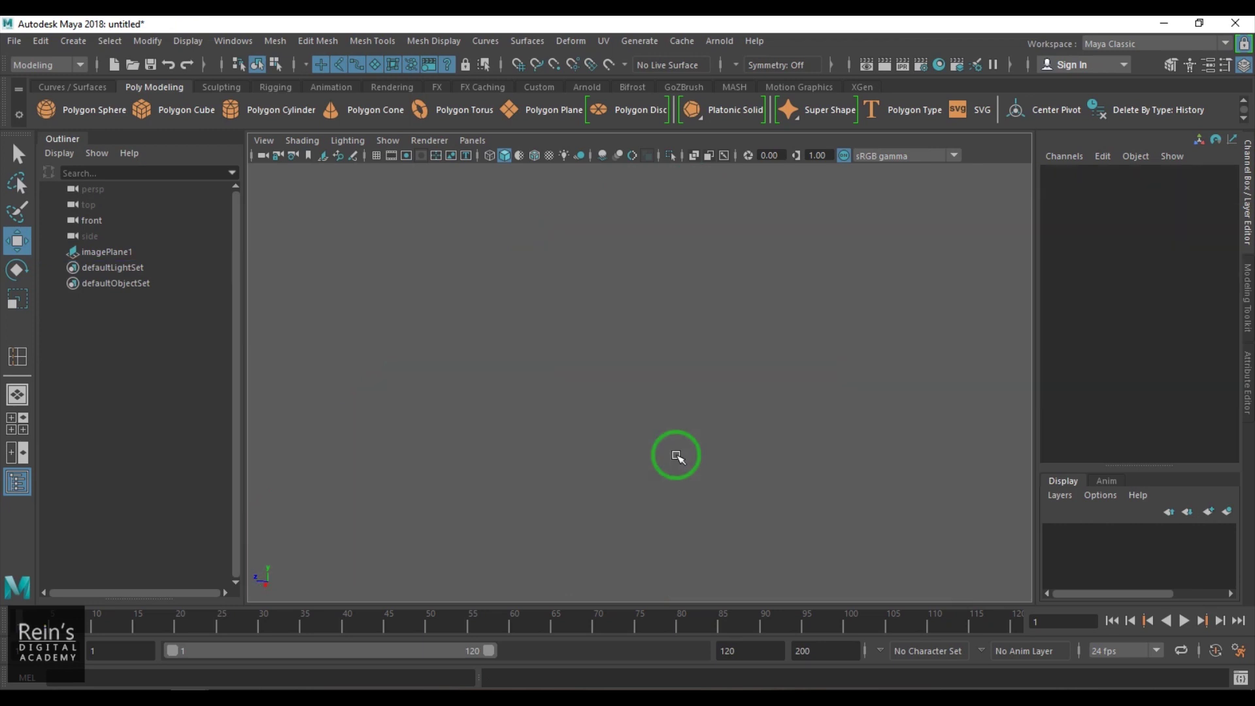
Create a new polygon plane in the front view with the dagger reference
{"action": "key", "text": "space"}
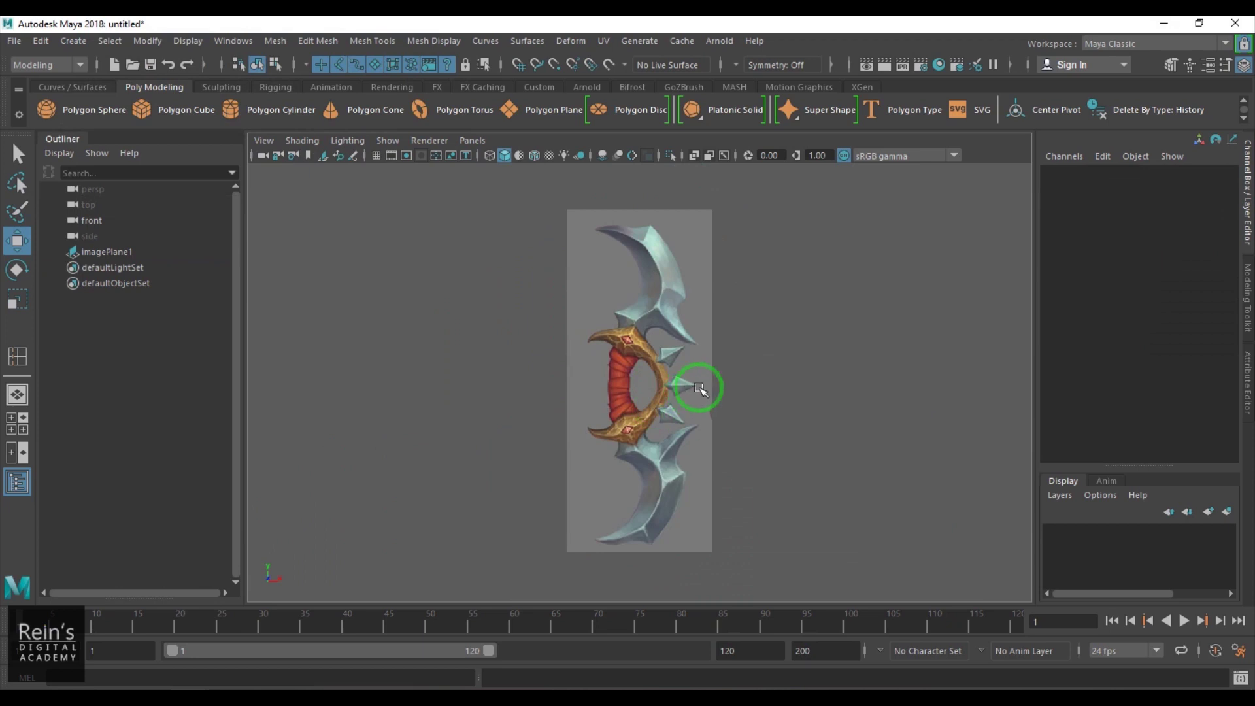
{"action": "scroll", "coordinate": [647, 334], "scroll_direction": "up", "scroll_amount": 4}
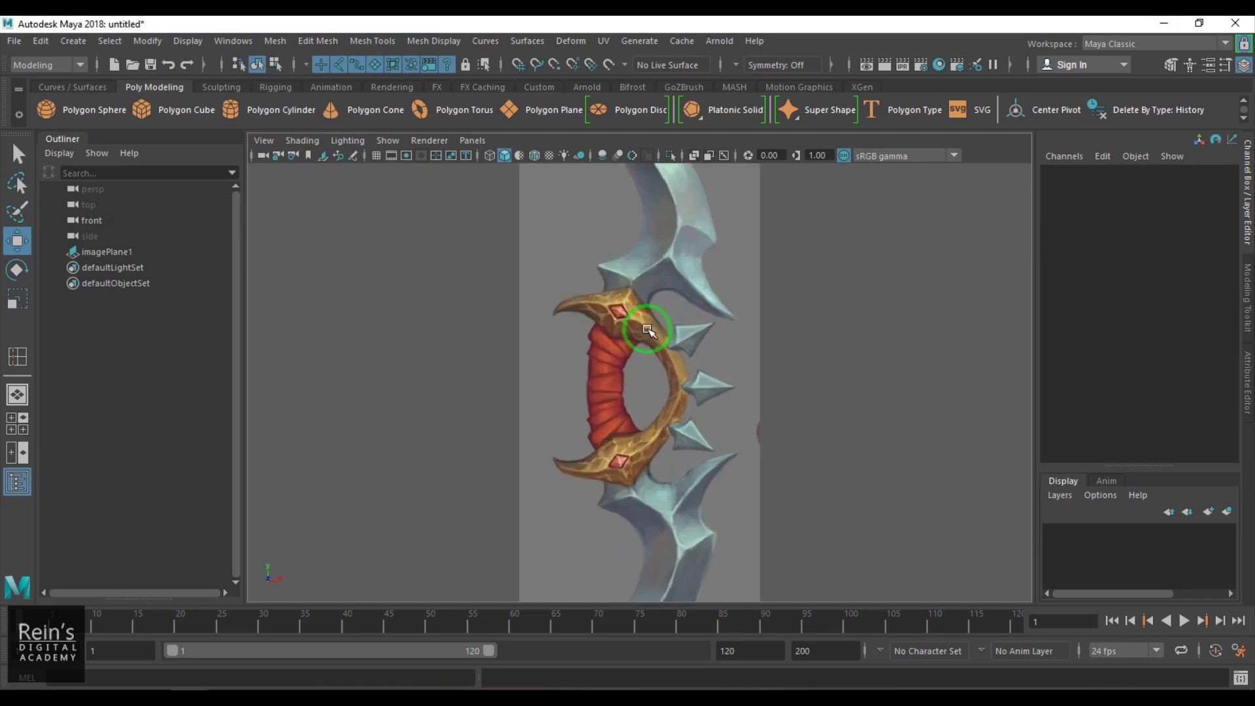
{"action": "middle_click_drag", "start_coordinate": [725, 264], "coordinate": [684, 392], "text": "alt"}
{"action": "scroll", "coordinate": [684, 392], "scroll_direction": "up", "scroll_amount": 3}
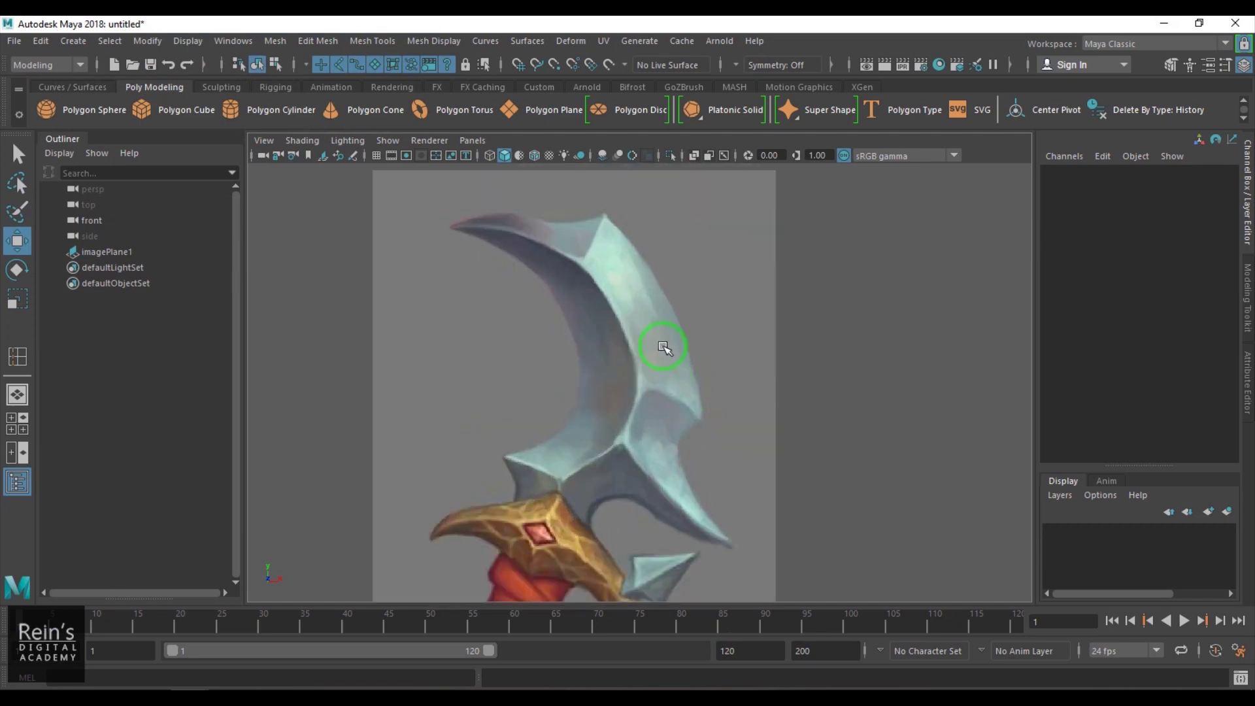
{"action": "scroll", "coordinate": [664, 350], "scroll_direction": "up", "scroll_amount": 2}
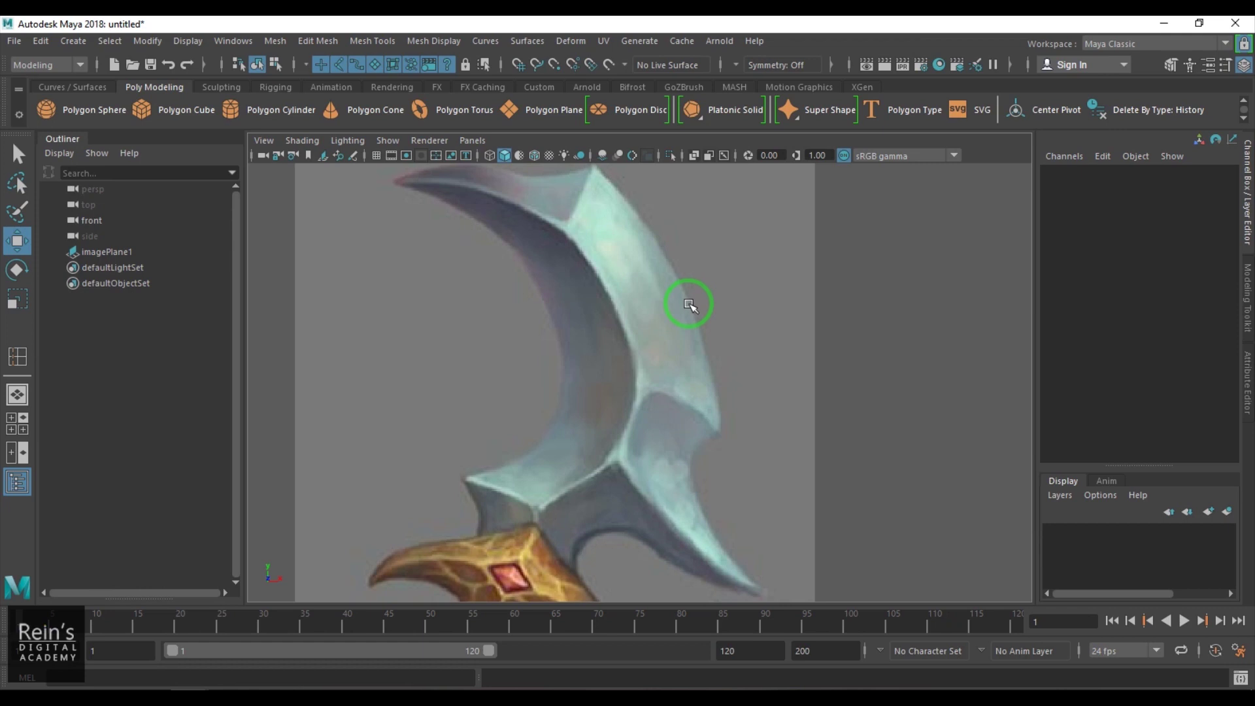
{"action": "scroll", "coordinate": [592, 330], "scroll_direction": "up", "scroll_amount": 1}
{"action": "scroll", "coordinate": [579, 323], "scroll_direction": "up", "scroll_amount": 1}
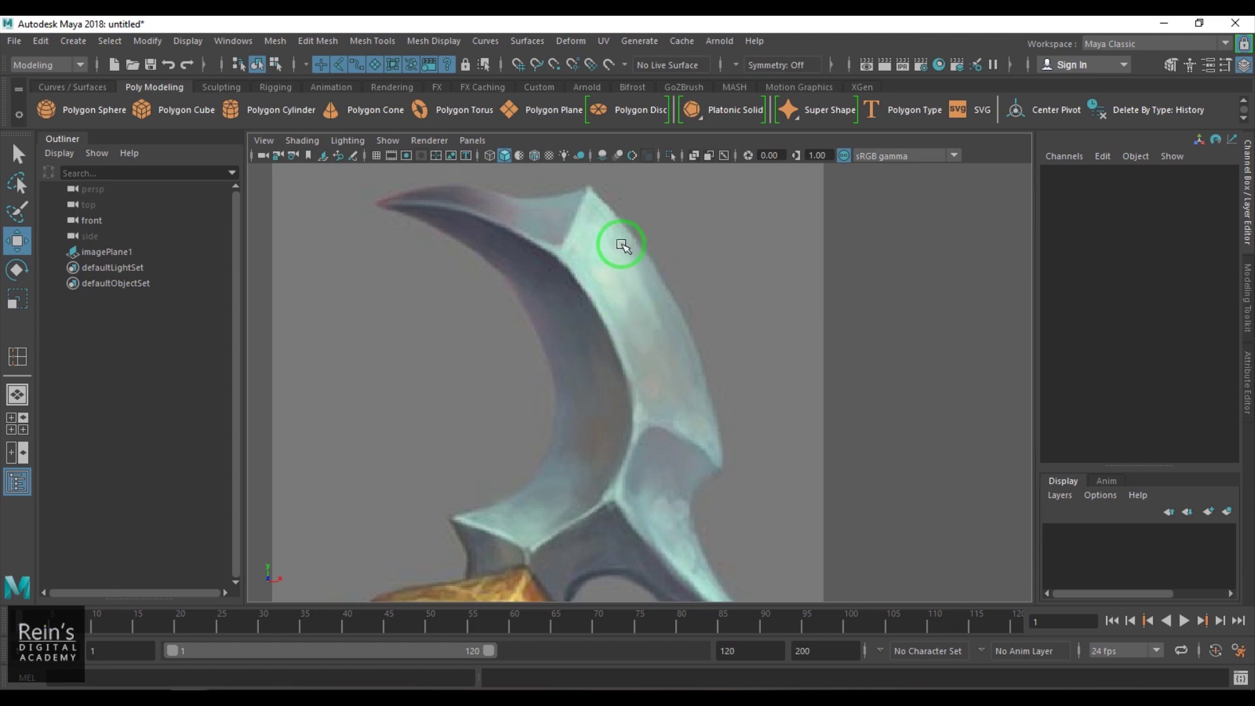
{"action": "right_click", "coordinate": [622, 245], "text": "shift"}
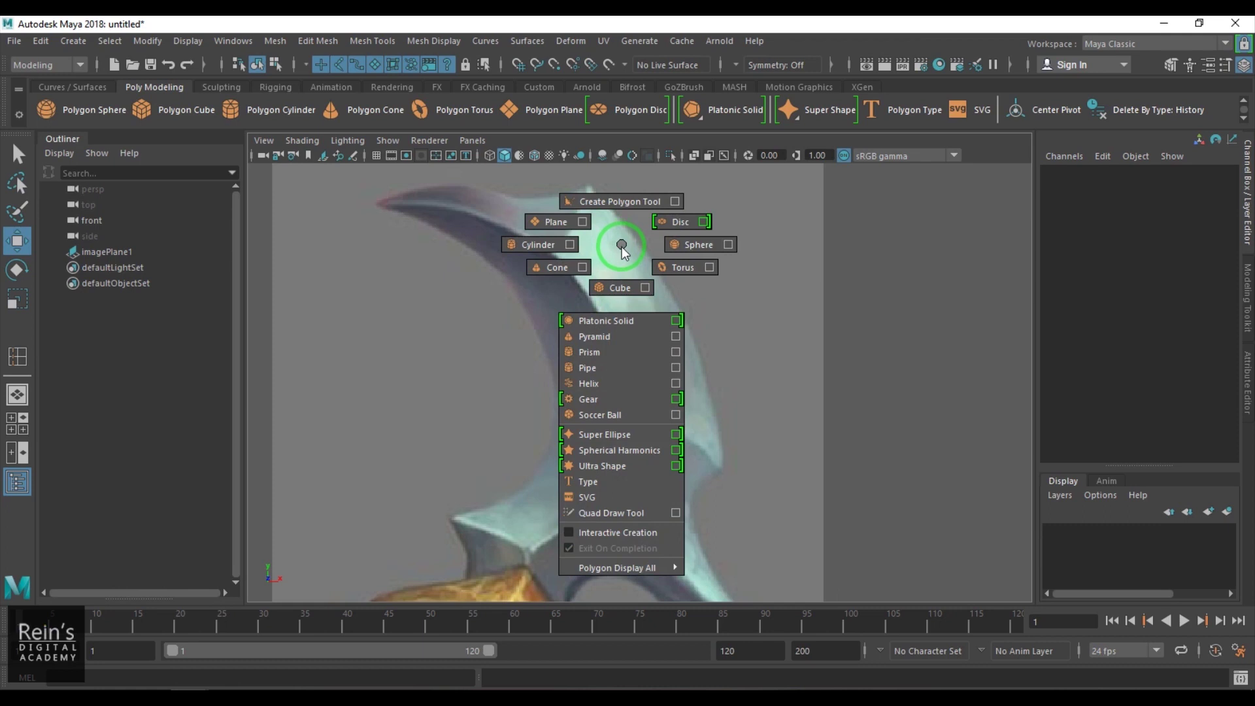
{"action": "left_click", "coordinate": [560, 222]}
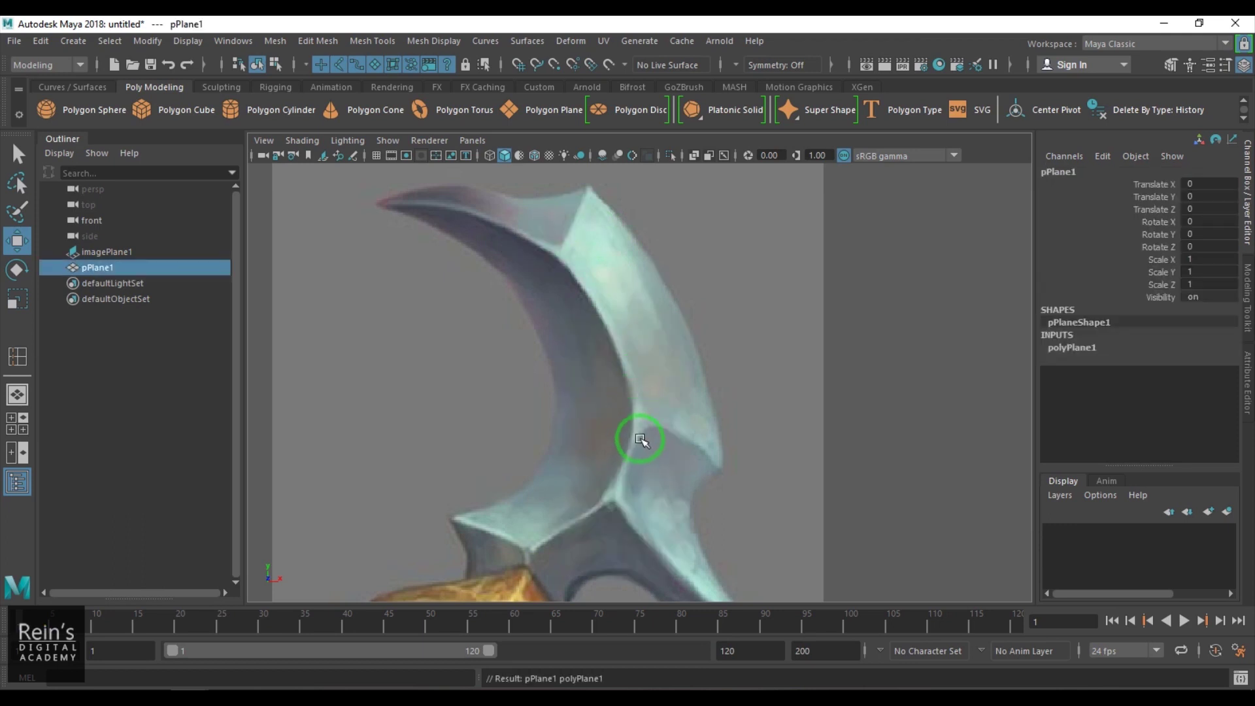
Move the plane onto the upper blade near its tip, at about X -1.83, Y 20.22, and rotate it 90 degrees about X
{"action": "scroll", "coordinate": [640, 438], "scroll_direction": "down", "scroll_amount": 9}
{"action": "left_click_drag", "start_coordinate": [611, 526], "coordinate": [594, 325]}
{"action": "scroll", "coordinate": [612, 347], "scroll_direction": "up", "scroll_amount": 7}
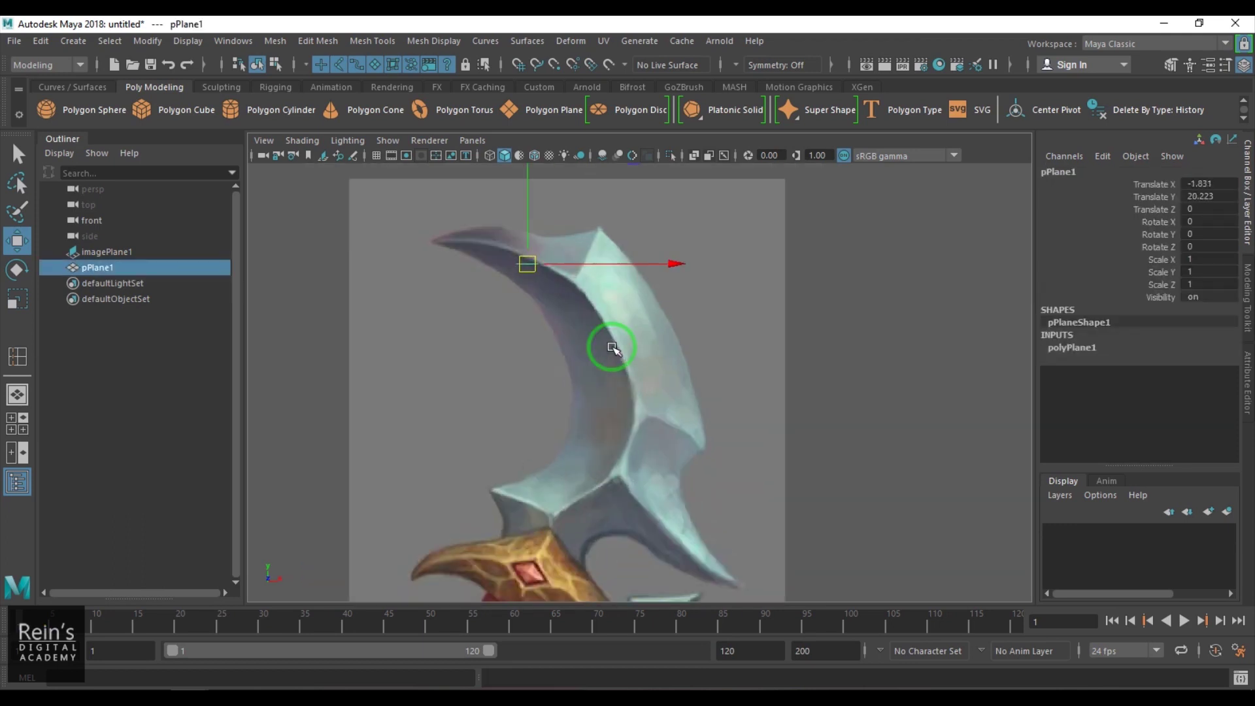
{"action": "scroll", "coordinate": [614, 350], "scroll_direction": "up", "scroll_amount": 4}
{"action": "middle_click_drag", "start_coordinate": [628, 367], "coordinate": [726, 444], "text": "alt"}
{"action": "scroll", "coordinate": [721, 426], "scroll_direction": "up", "scroll_amount": 2}
{"action": "key", "text": "e"}
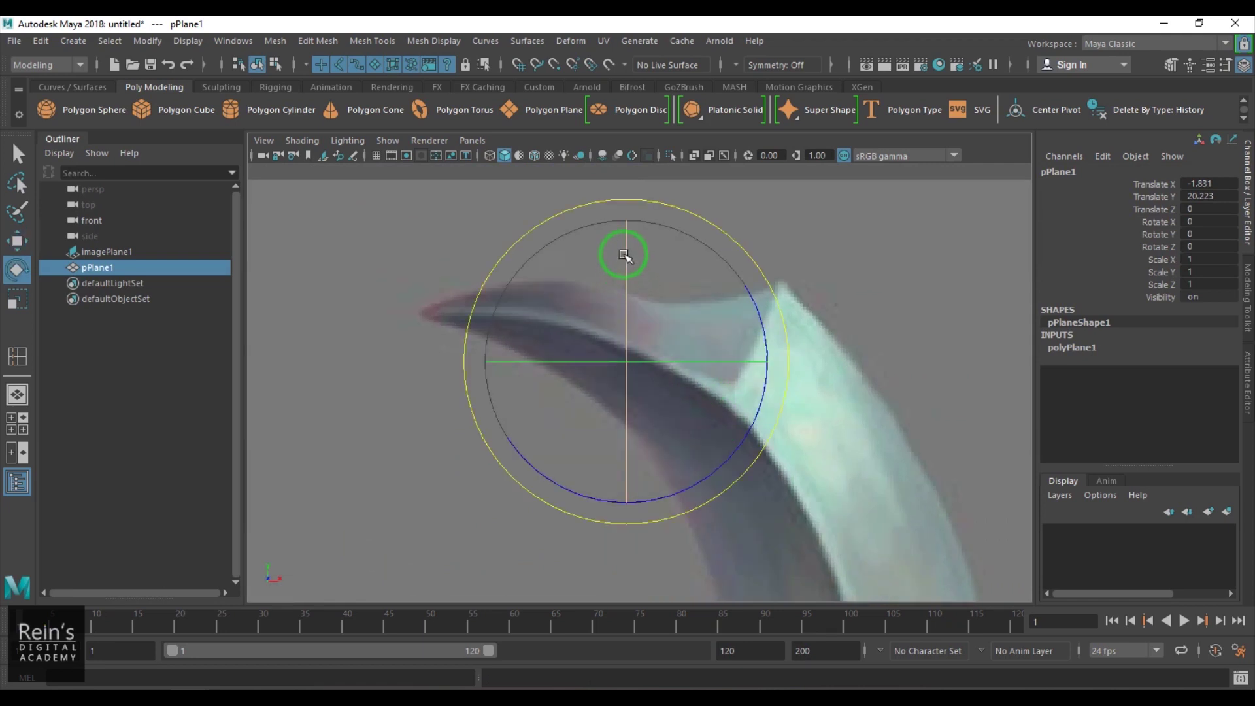
{"action": "left_click_drag", "start_coordinate": [625, 255], "coordinate": [640, 350]}
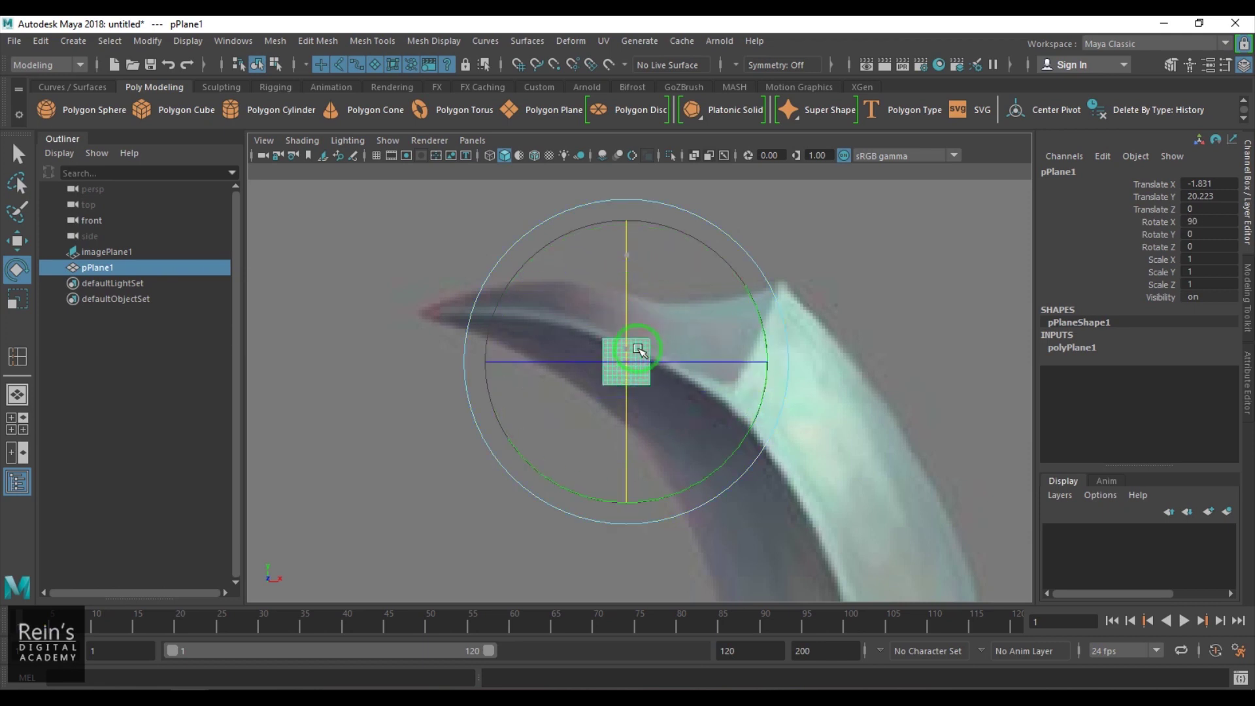
Set the new plane's width and height subdivisions to 1
{"action": "left_click", "coordinate": [1102, 350]}
{"action": "left_click_drag", "start_coordinate": [1217, 388], "coordinate": [1217, 399]}
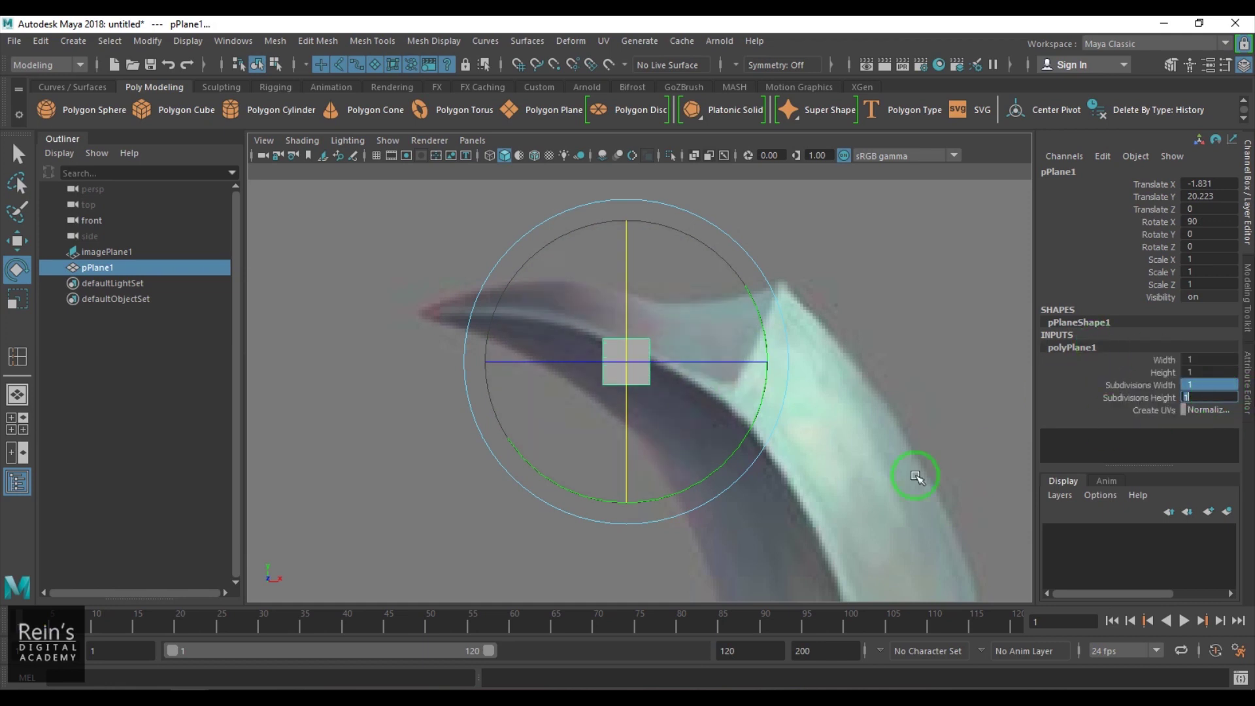
{"action": "left_click", "coordinate": [548, 354]}
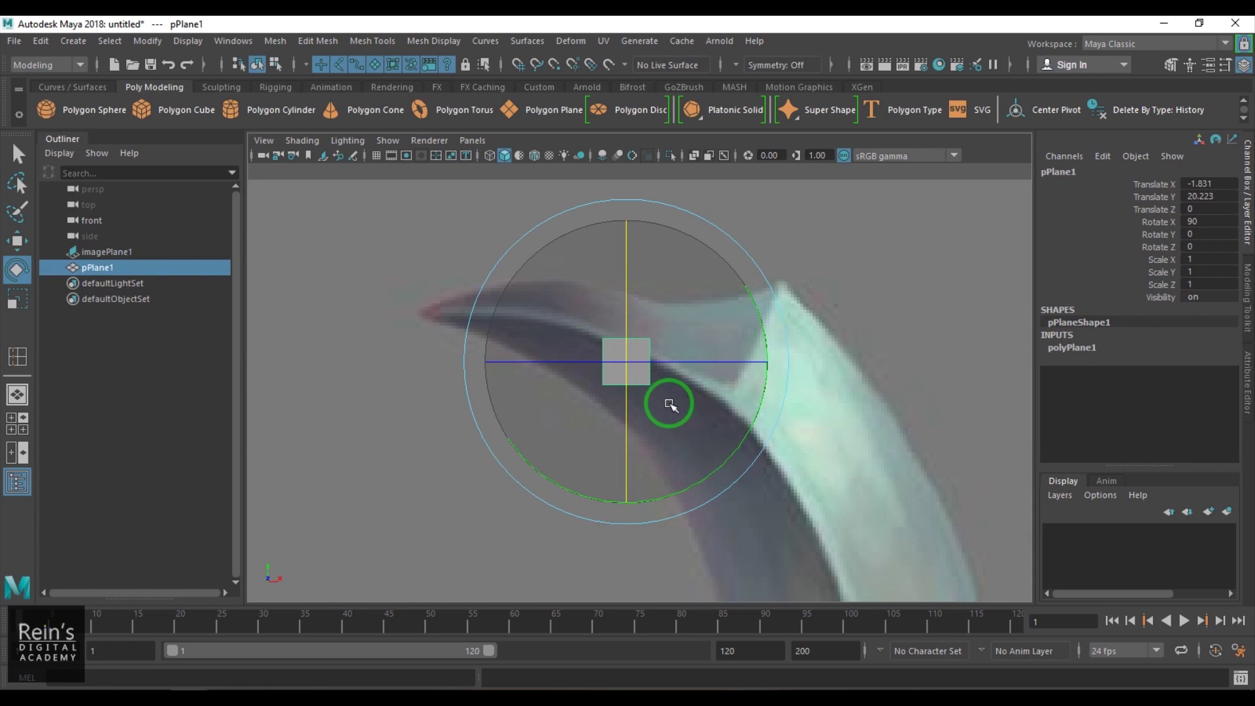
Scale the plane uniformly to 0.46 and move it onto the tip of the upper blade
{"action": "left_click_drag", "start_coordinate": [755, 419], "coordinate": [720, 293]}
{"action": "key", "text": "r"}
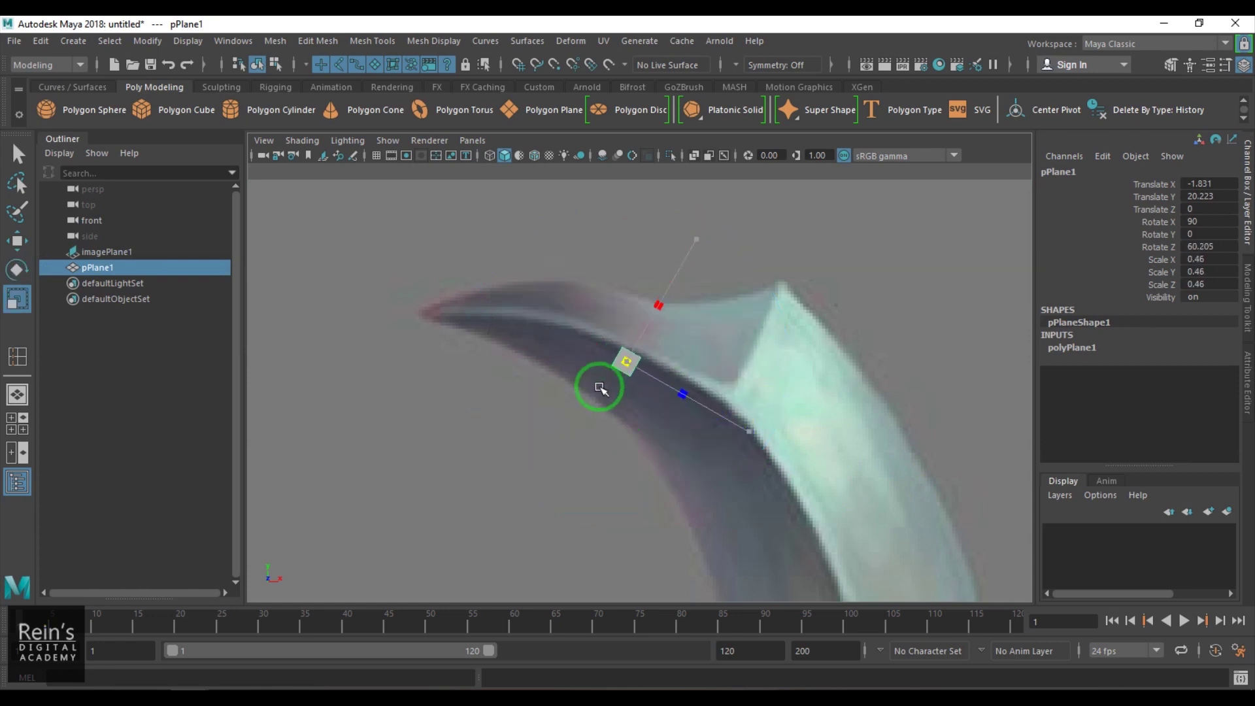
{"action": "key", "text": "w"}
{"action": "left_click_drag", "start_coordinate": [459, 313], "coordinate": [452, 311]}
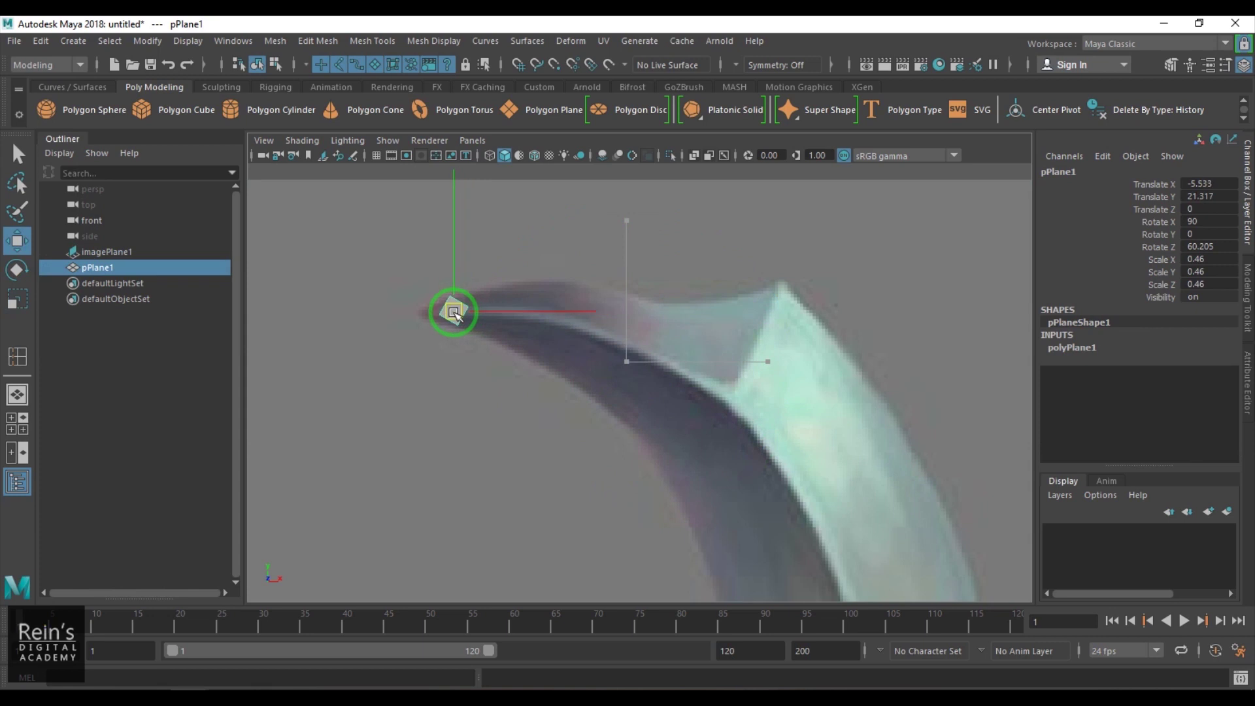
Fine-tune the plane's position at the blade tip to about X -5.52, Y 21.32 and its Z rotation to about 86.9 degrees
{"action": "middle_click_drag", "start_coordinate": [466, 337], "coordinate": [516, 379], "text": "alt"}
{"action": "scroll", "coordinate": [533, 379], "scroll_direction": "up", "scroll_amount": 5}
{"action": "middle_click_drag", "start_coordinate": [422, 342], "coordinate": [533, 362], "text": "alt"}
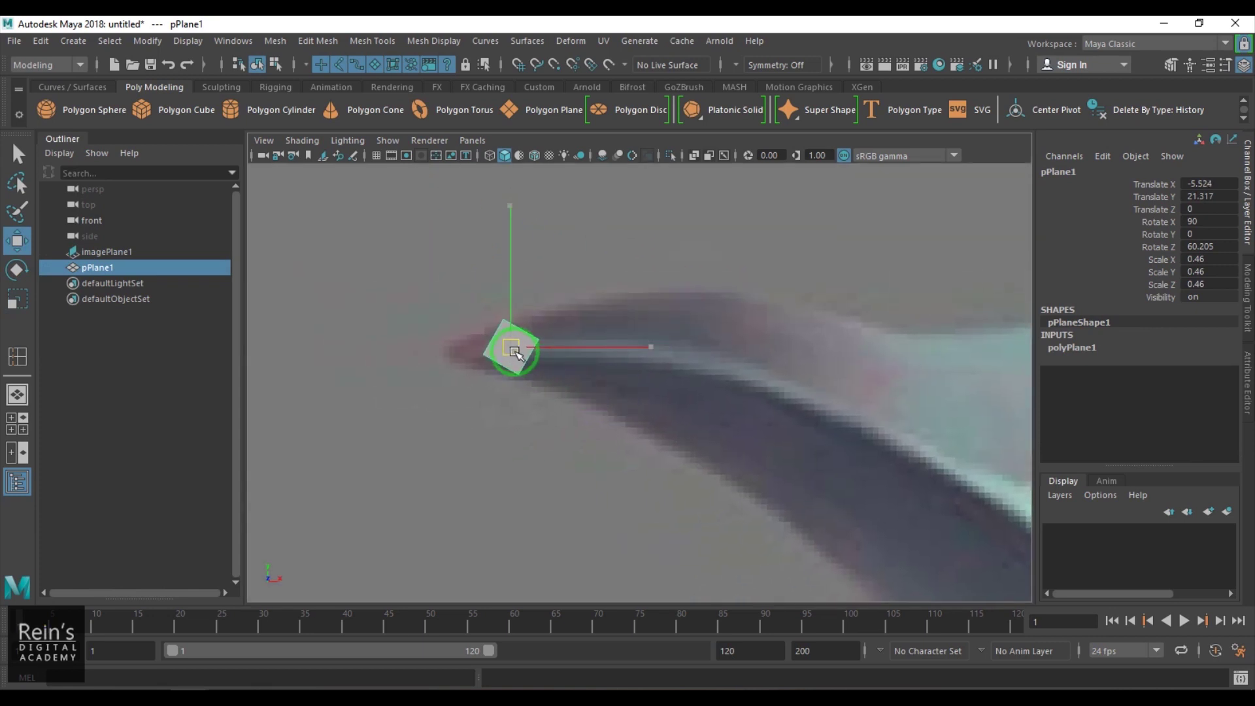
{"action": "key", "text": "e"}
{"action": "left_click_drag", "start_coordinate": [652, 336], "coordinate": [628, 278]}
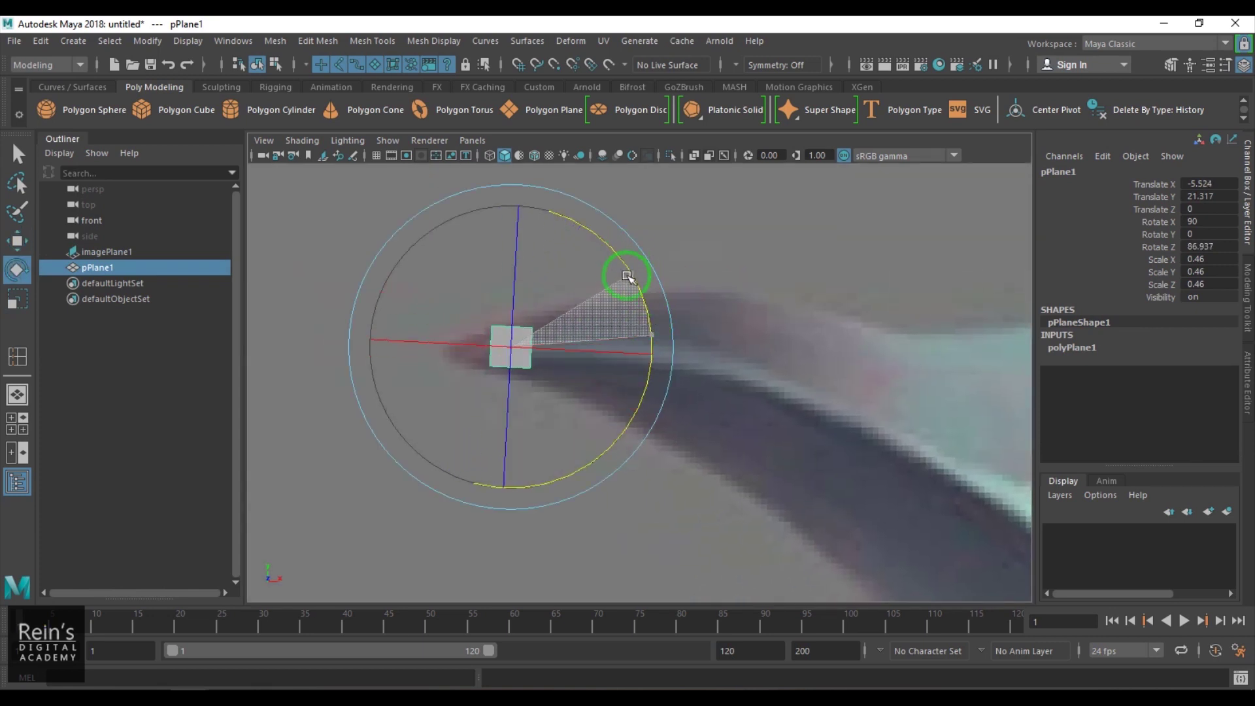
{"action": "key", "text": "w"}
Stretch the plane along the blade's central ridge by moving the two vertices farthest from the tip
{"action": "left_click", "coordinate": [559, 362]}
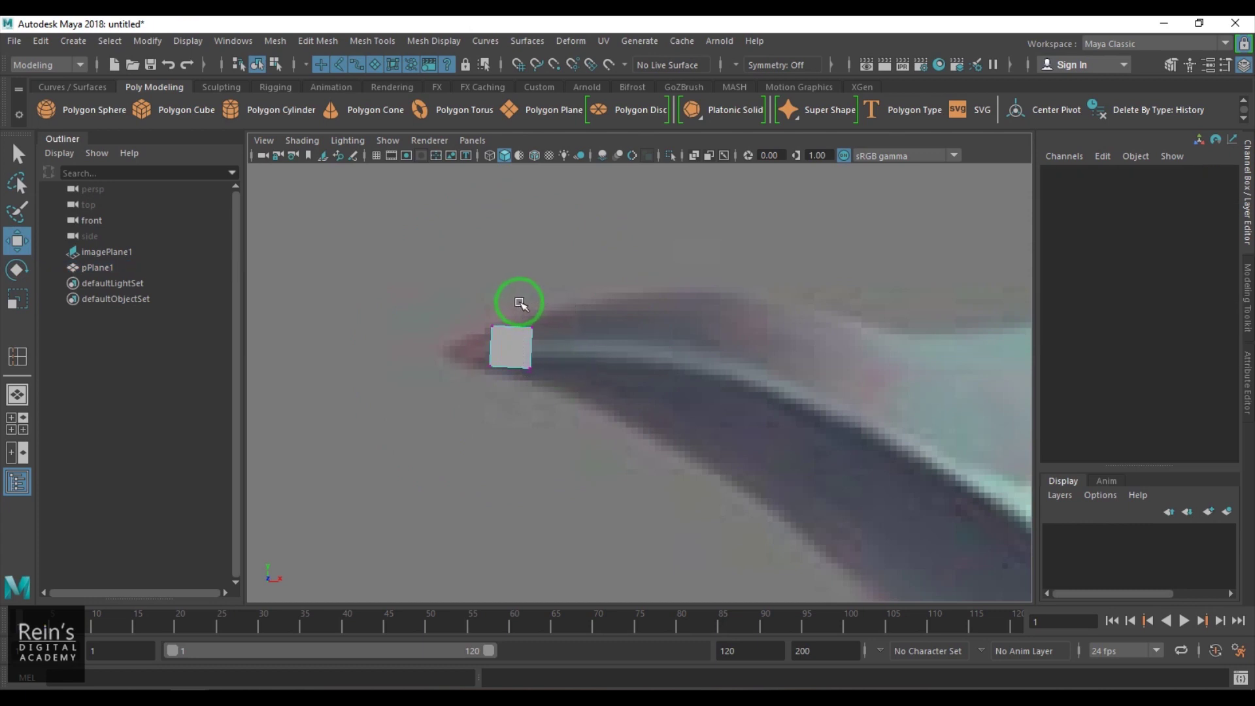
{"action": "left_click_drag", "start_coordinate": [521, 302], "coordinate": [523, 304]}
{"action": "scroll", "coordinate": [588, 386], "scroll_direction": "down", "scroll_amount": 2}
{"action": "middle_click_drag", "start_coordinate": [619, 400], "coordinate": [560, 397], "text": "alt"}
{"action": "left_click_drag", "start_coordinate": [498, 354], "coordinate": [582, 364]}
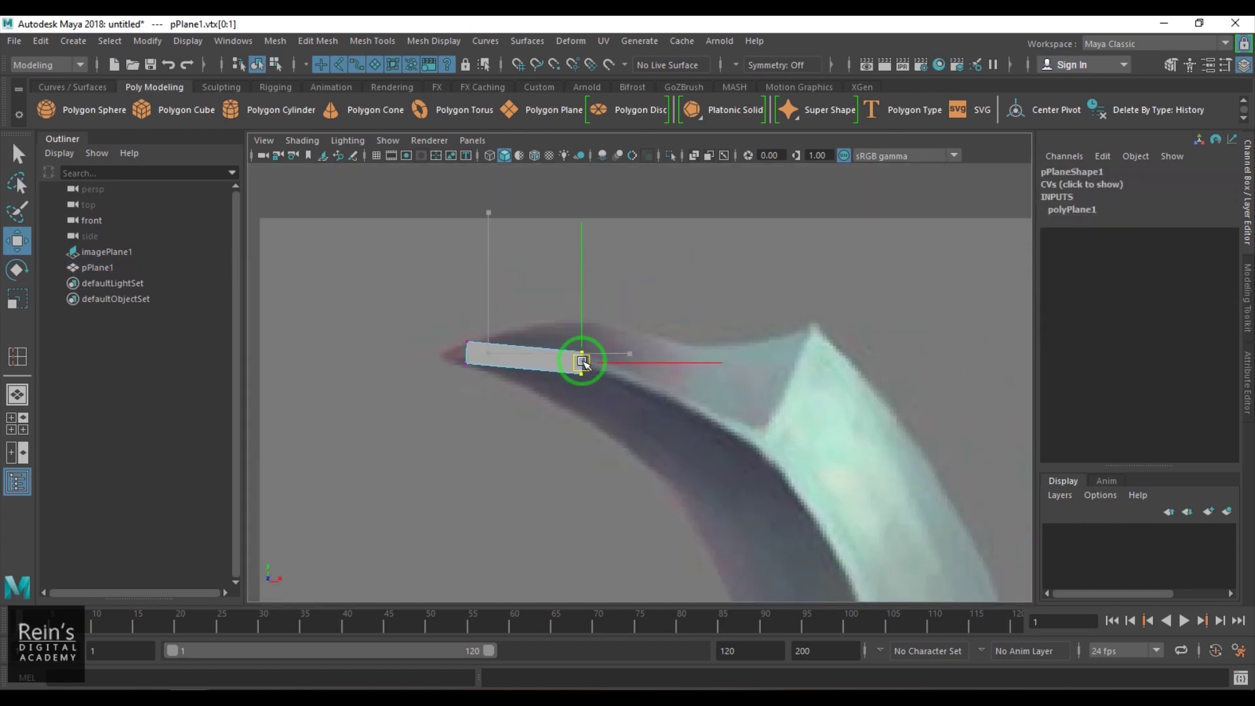
{"action": "scroll", "coordinate": [549, 359], "scroll_direction": "up", "scroll_amount": 2}
Move the tip-end vertices onto the blade's point and tilt the strip's opposite end edge to suit the ridge
{"action": "left_click_drag", "start_coordinate": [380, 303], "coordinate": [439, 369]}
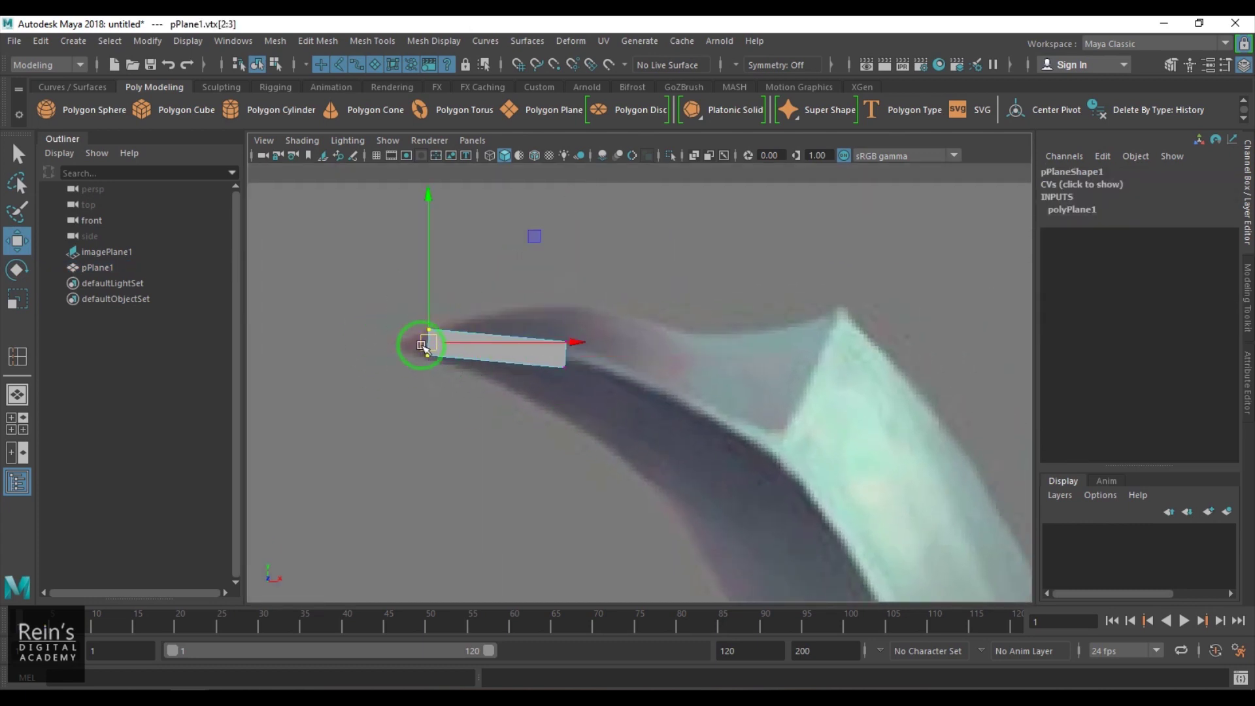
{"action": "scroll", "coordinate": [510, 370], "scroll_direction": "up", "scroll_amount": 3}
{"action": "left_click_drag", "start_coordinate": [442, 234], "coordinate": [442, 234]}
{"action": "left_click_drag", "start_coordinate": [480, 330], "coordinate": [505, 346]}
{"action": "left_click", "coordinate": [501, 359]}
Extrude the strip's end edge along the ridge to the base of the upper spike and angle it into the bend
{"action": "left_click", "coordinate": [502, 337]}
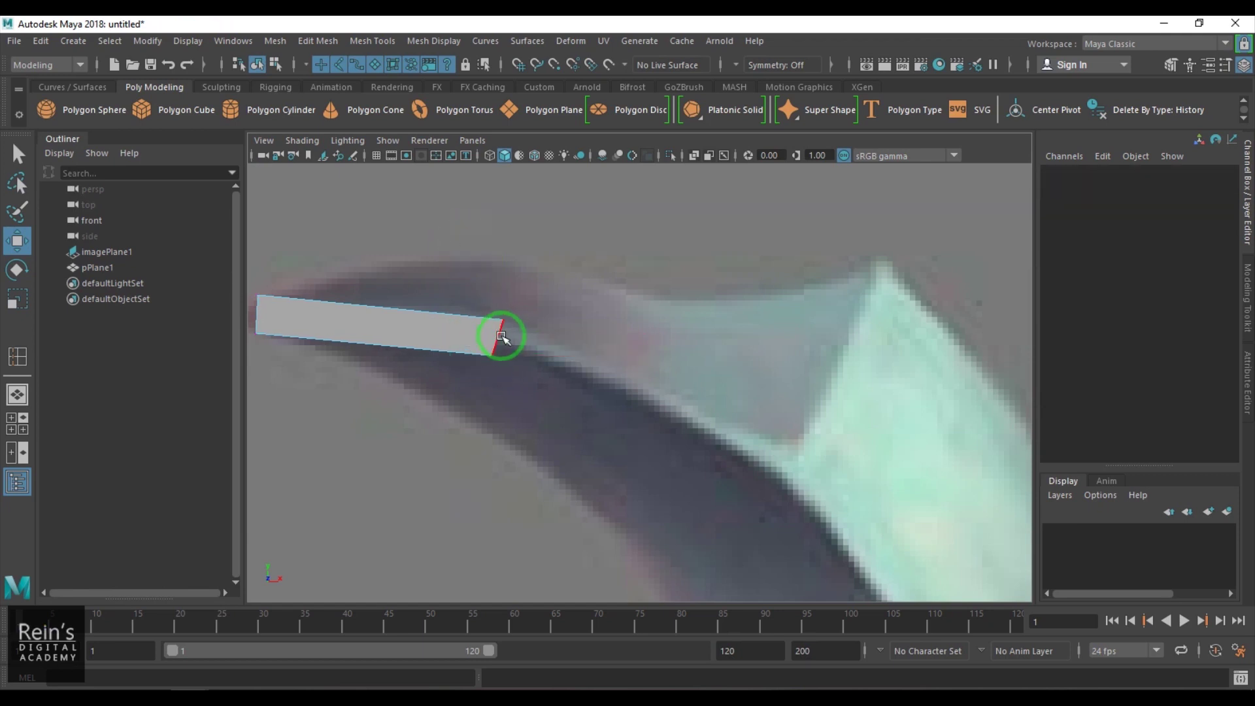
{"action": "left_click_drag", "start_coordinate": [513, 345], "coordinate": [789, 477], "text": "shift"}
{"action": "key", "text": "e"}
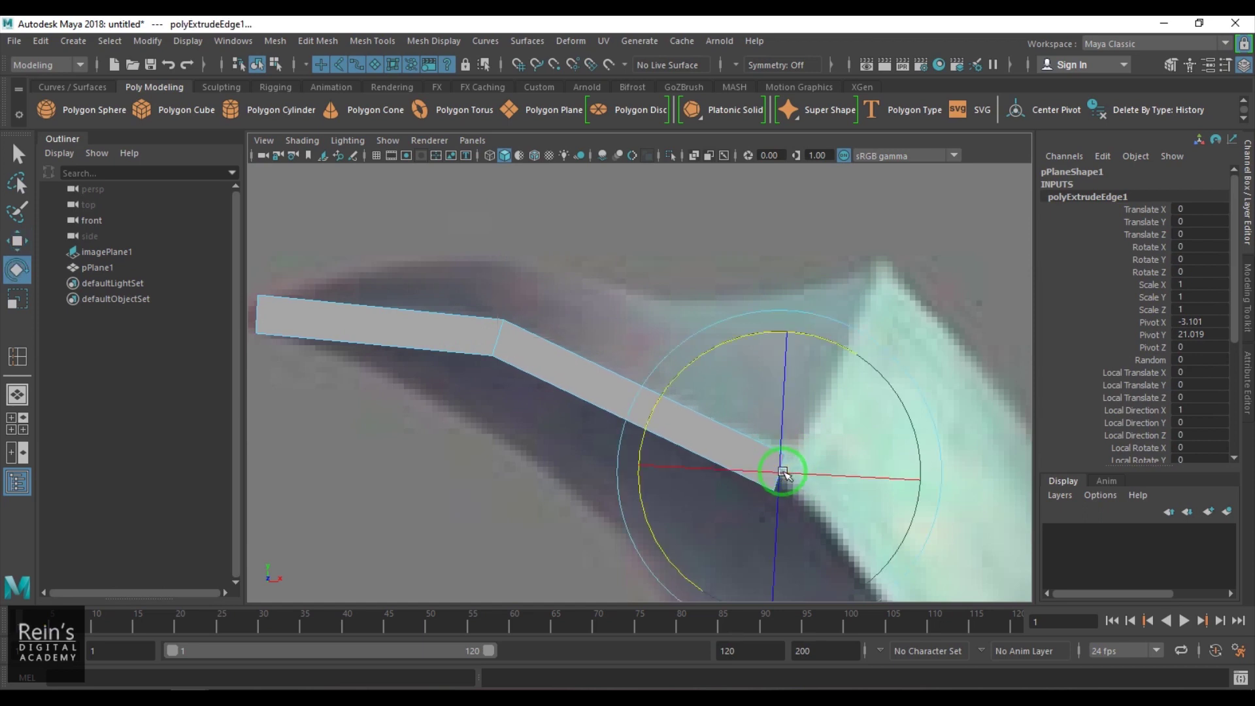
{"action": "middle_click_drag", "start_coordinate": [940, 519], "coordinate": [807, 351], "text": "alt"}
{"action": "scroll", "coordinate": [785, 386], "scroll_direction": "down", "scroll_amount": 3}
{"action": "middle_click_drag", "start_coordinate": [768, 407], "coordinate": [754, 351], "text": "alt"}
Extrude the end edge down past the upper spike along the blade's ridge and rotate it to follow the curve
{"action": "key", "text": "w"}
{"action": "left_click_drag", "start_coordinate": [634, 286], "coordinate": [711, 391], "text": "shift"}
{"action": "key", "text": "e"}
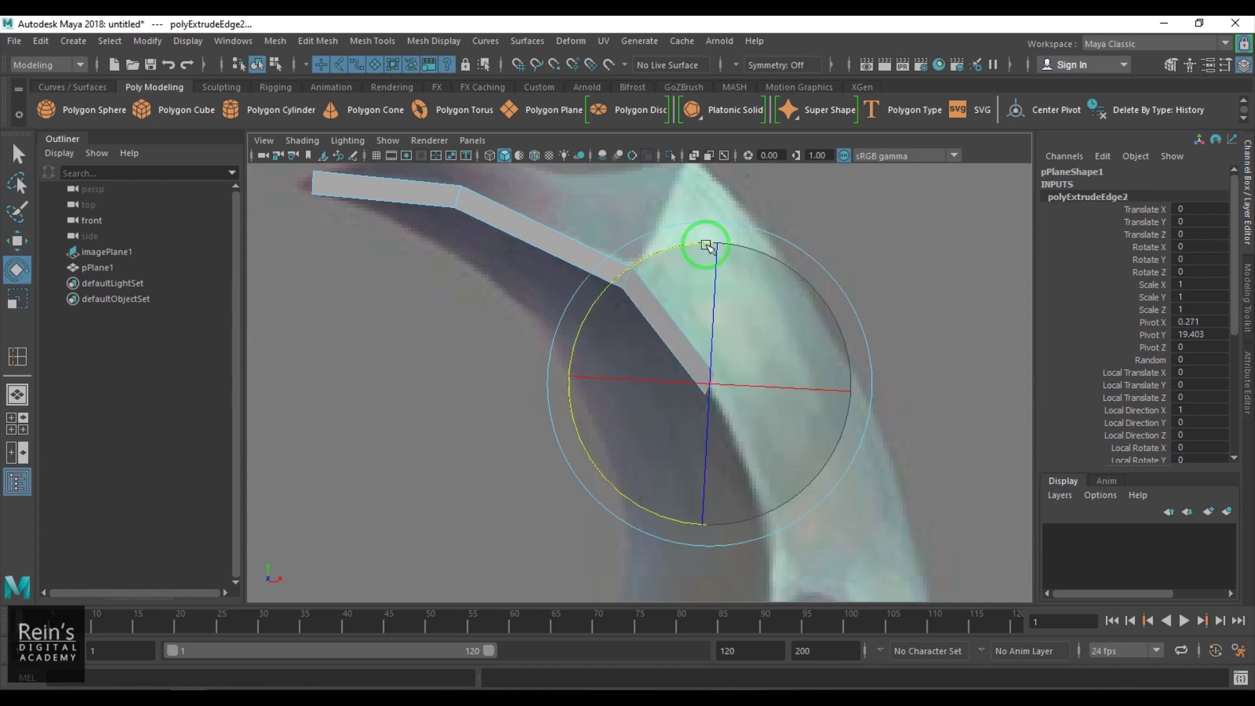
Extrude the end edge down to the ridge corner at the side spur and angle it to match the reference
{"action": "key", "text": "w"}
{"action": "left_click_drag", "start_coordinate": [738, 413], "coordinate": [777, 541], "text": "shift"}
{"action": "middle_click_drag", "start_coordinate": [777, 541], "coordinate": [775, 436], "text": "alt"}
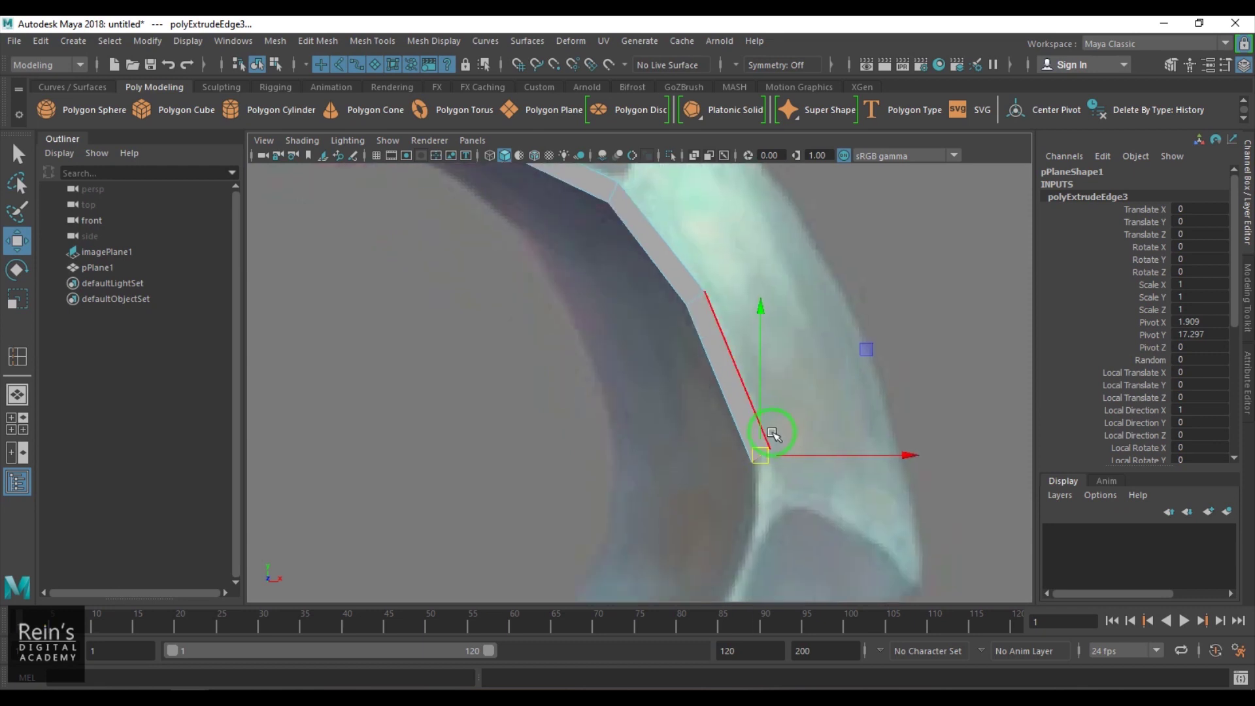
{"action": "key", "text": "e"}
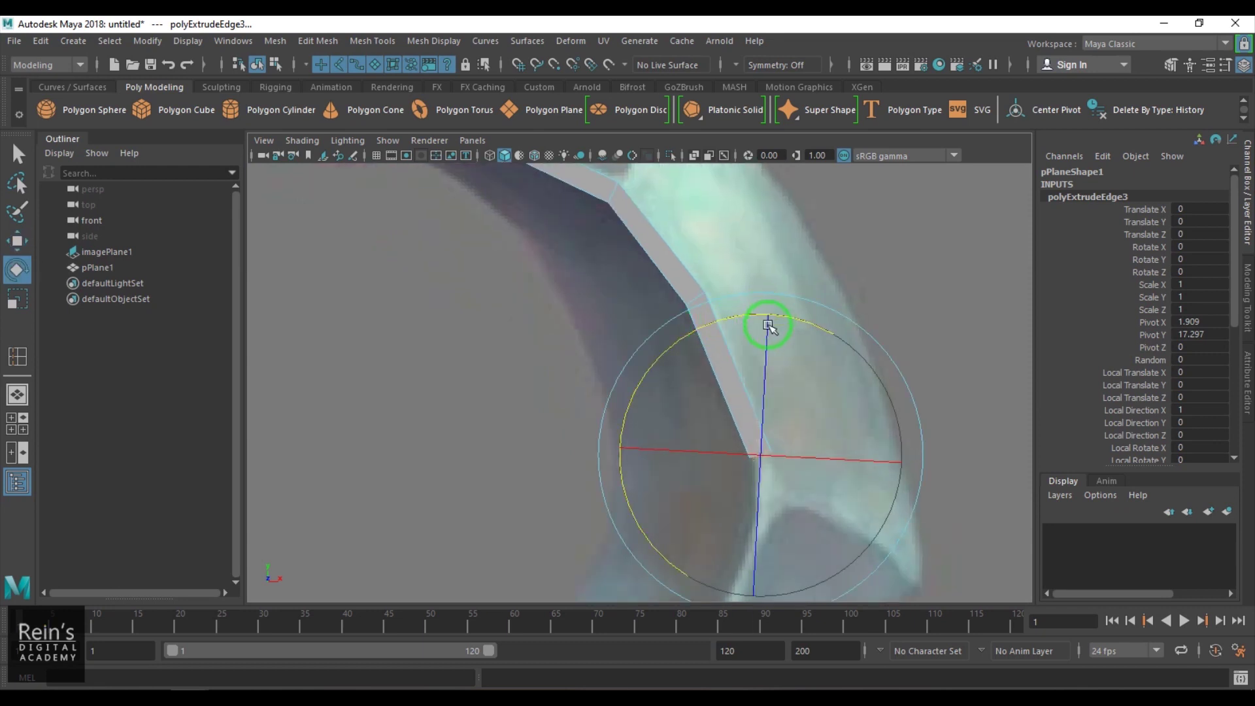
{"action": "key", "text": "w"}
{"action": "left_click_drag", "start_coordinate": [762, 457], "coordinate": [769, 491]}
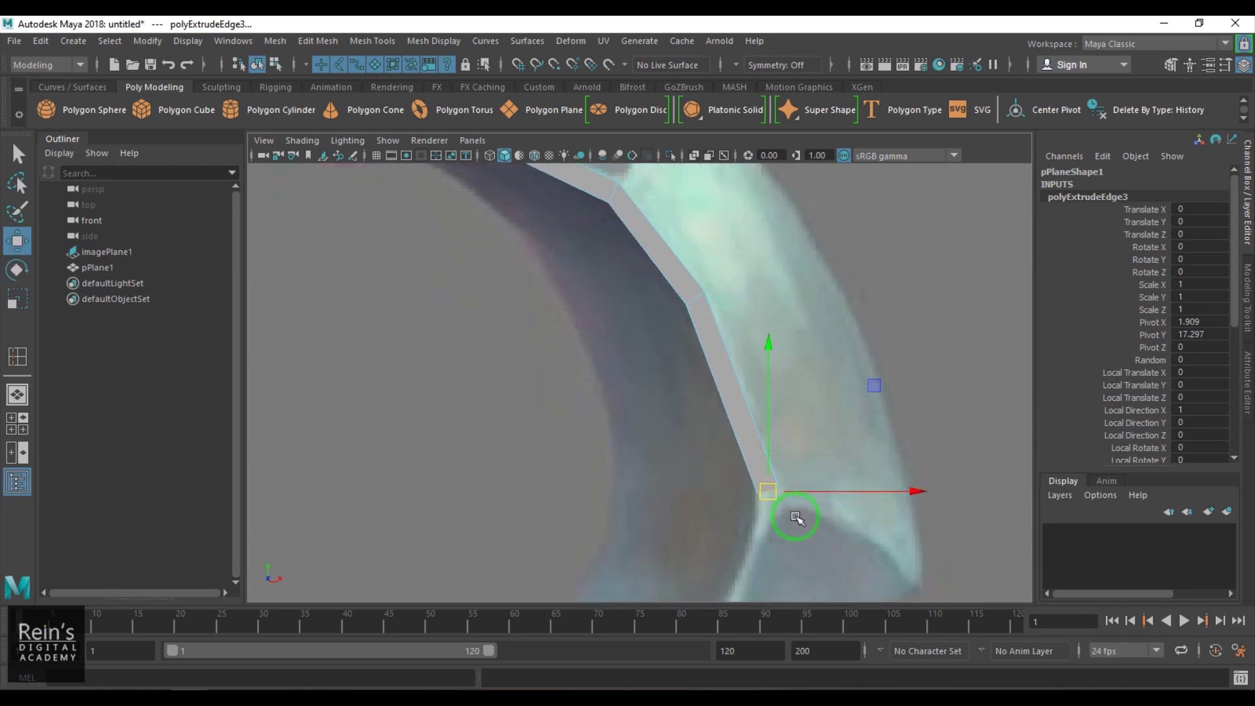
Extrude the end edge from the side-spur corner to the junction above the long lower spike and rotate it across the ridge
{"action": "middle_click_drag", "start_coordinate": [791, 505], "coordinate": [780, 357], "text": "alt"}
{"action": "key", "text": "ctrl+e"}
{"action": "left_click_drag", "start_coordinate": [766, 347], "coordinate": [718, 480]}
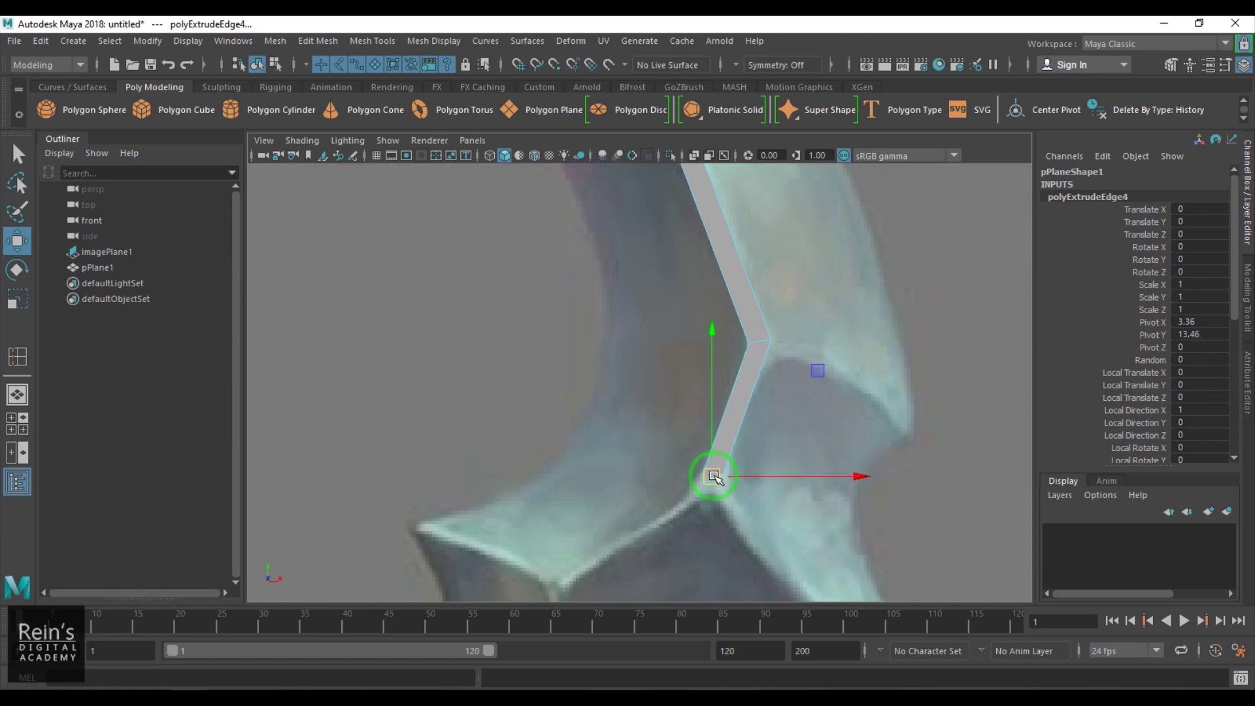
{"action": "key", "text": "e"}
{"action": "left_click_drag", "start_coordinate": [782, 353], "coordinate": [819, 425]}
{"action": "key", "text": "w"}
{"action": "left_click_drag", "start_coordinate": [715, 482], "coordinate": [710, 494]}
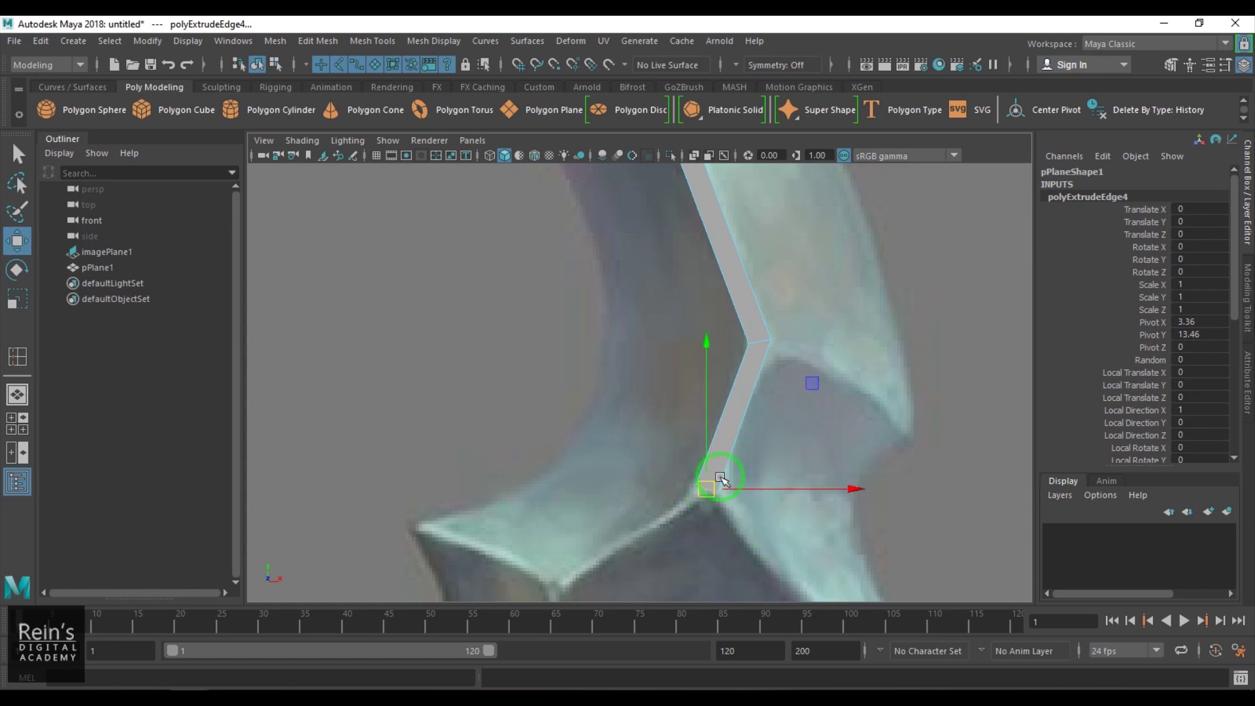
Extrude the end edge twice, along the ridge toward the inner spike and down to the gold guard
{"action": "middle_click_drag", "start_coordinate": [722, 478], "coordinate": [739, 356], "text": "alt"}
{"action": "left_click_drag", "start_coordinate": [723, 367], "coordinate": [723, 368]}
{"action": "key", "text": "e"}
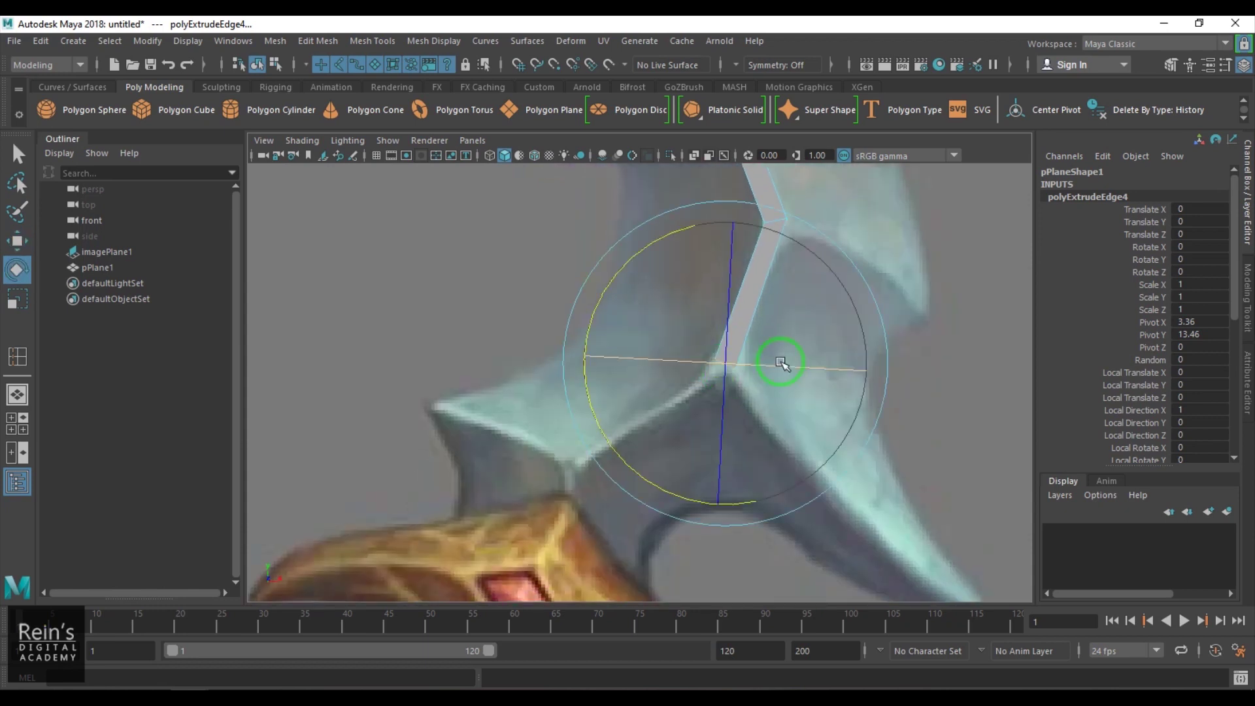
{"action": "key", "text": "w"}
{"action": "left_click_drag", "start_coordinate": [723, 364], "coordinate": [577, 502], "text": "shift"}
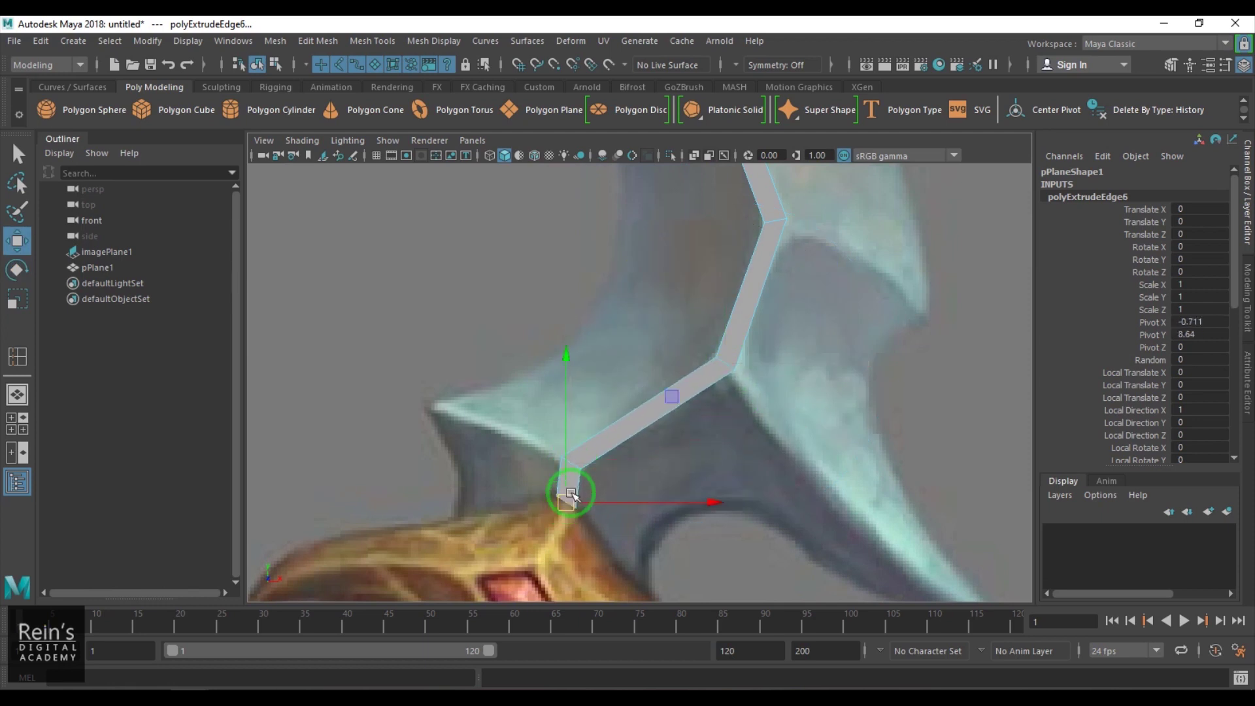
Select the strip's cross edge at the base of the upper spike and shift it slightly up along the ridge
{"action": "right_click_drag", "start_coordinate": [765, 381], "coordinate": [676, 395], "text": "alt"}
{"action": "middle_click_drag", "start_coordinate": [648, 174], "coordinate": [666, 454], "text": "alt"}
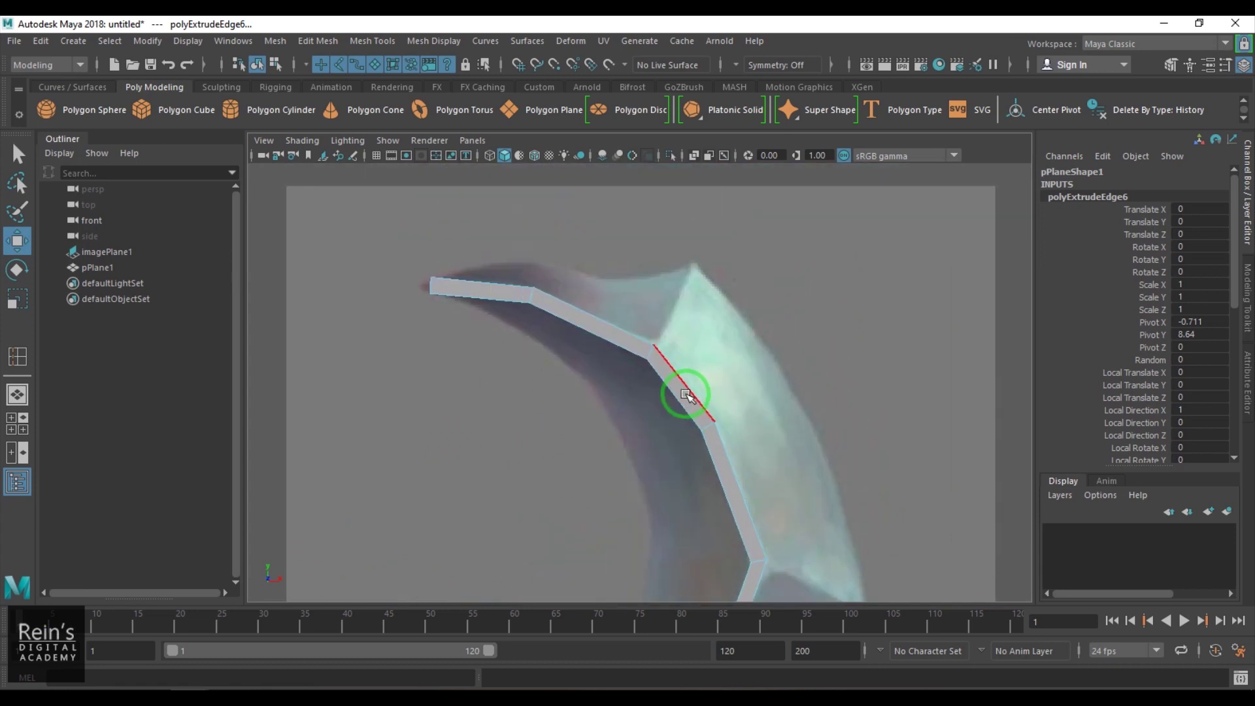
{"action": "right_click_drag", "start_coordinate": [687, 395], "coordinate": [765, 300]}
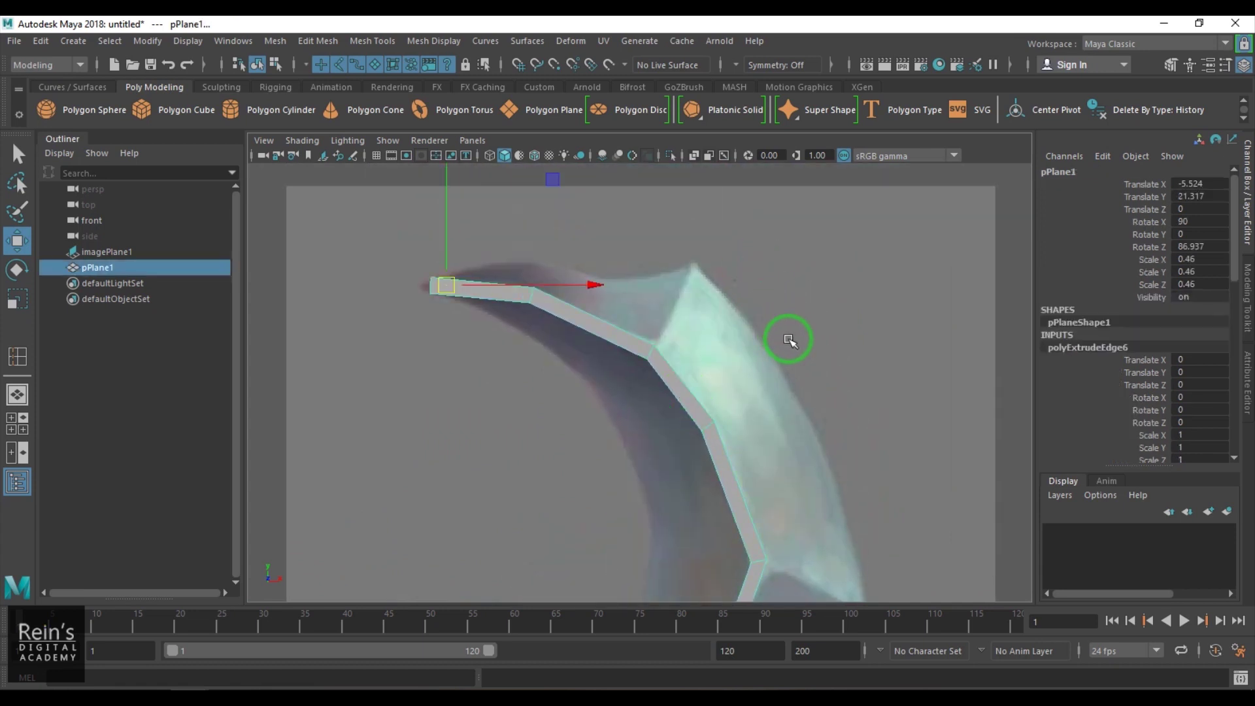
{"action": "scroll", "coordinate": [789, 341], "scroll_direction": "up", "scroll_amount": 3}
{"action": "scroll", "coordinate": [677, 374], "scroll_direction": "up", "scroll_amount": 4}
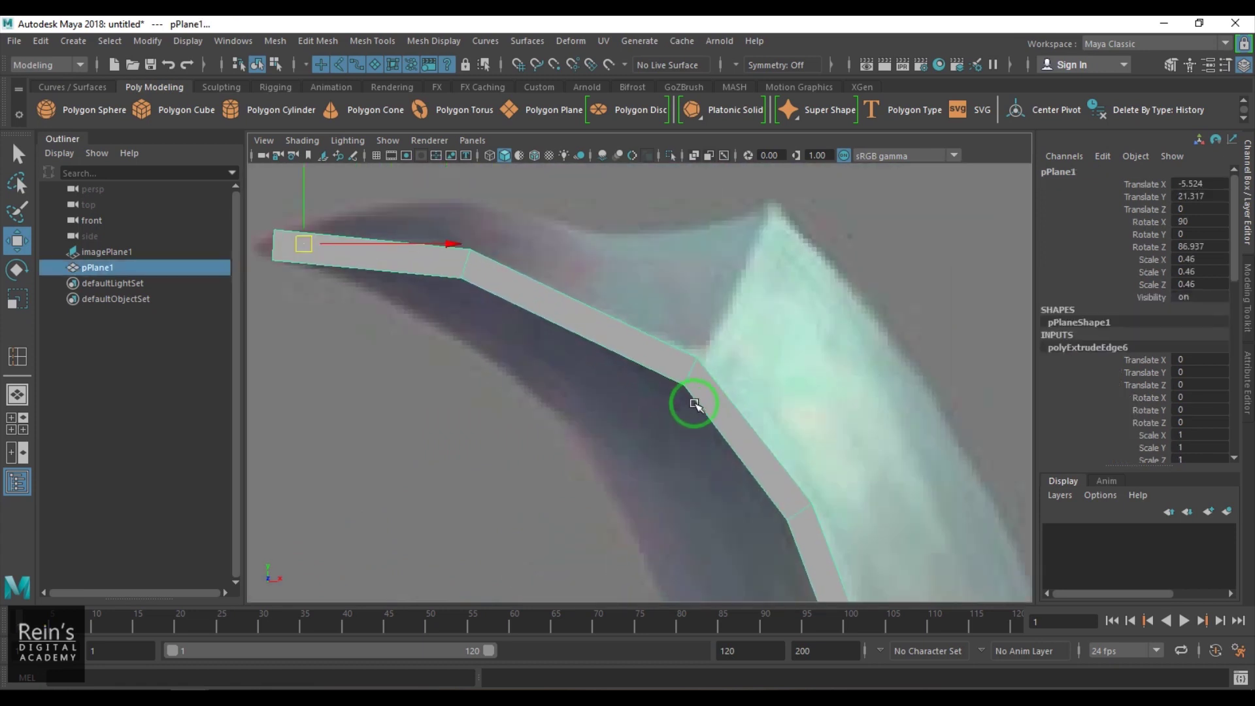
{"action": "middle_click_drag", "start_coordinate": [731, 431], "coordinate": [722, 432], "text": "alt"}
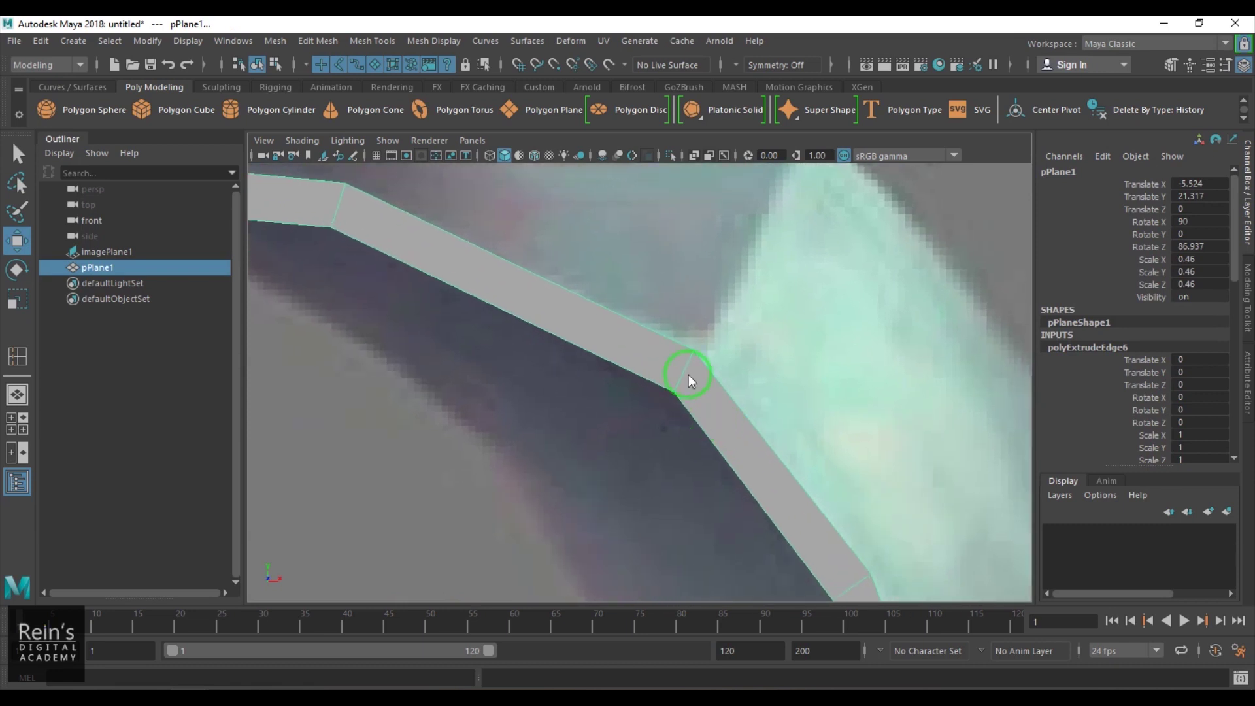
{"action": "right_click_drag", "start_coordinate": [697, 413], "coordinate": [693, 373]}
{"action": "left_click", "coordinate": [688, 366]}
{"action": "key", "text": "F8"}
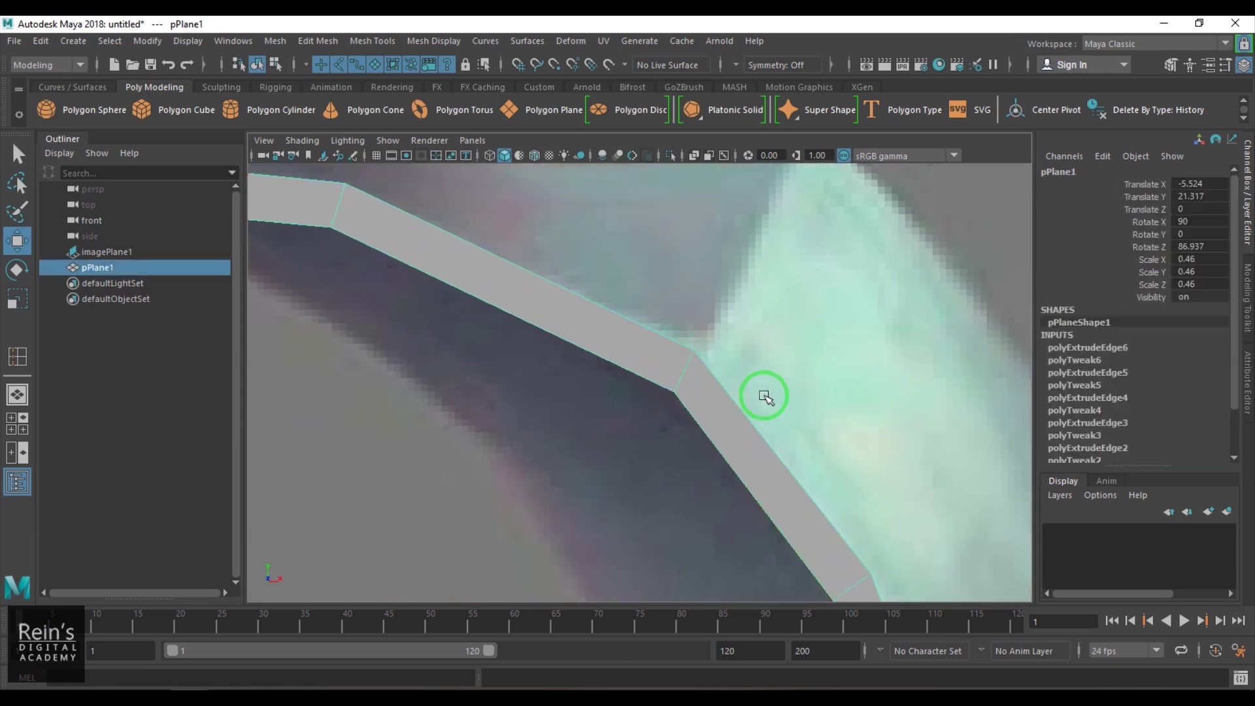
{"action": "middle_click_drag", "start_coordinate": [719, 390], "coordinate": [724, 400], "text": "alt"}
{"action": "left_click", "coordinate": [690, 376]}
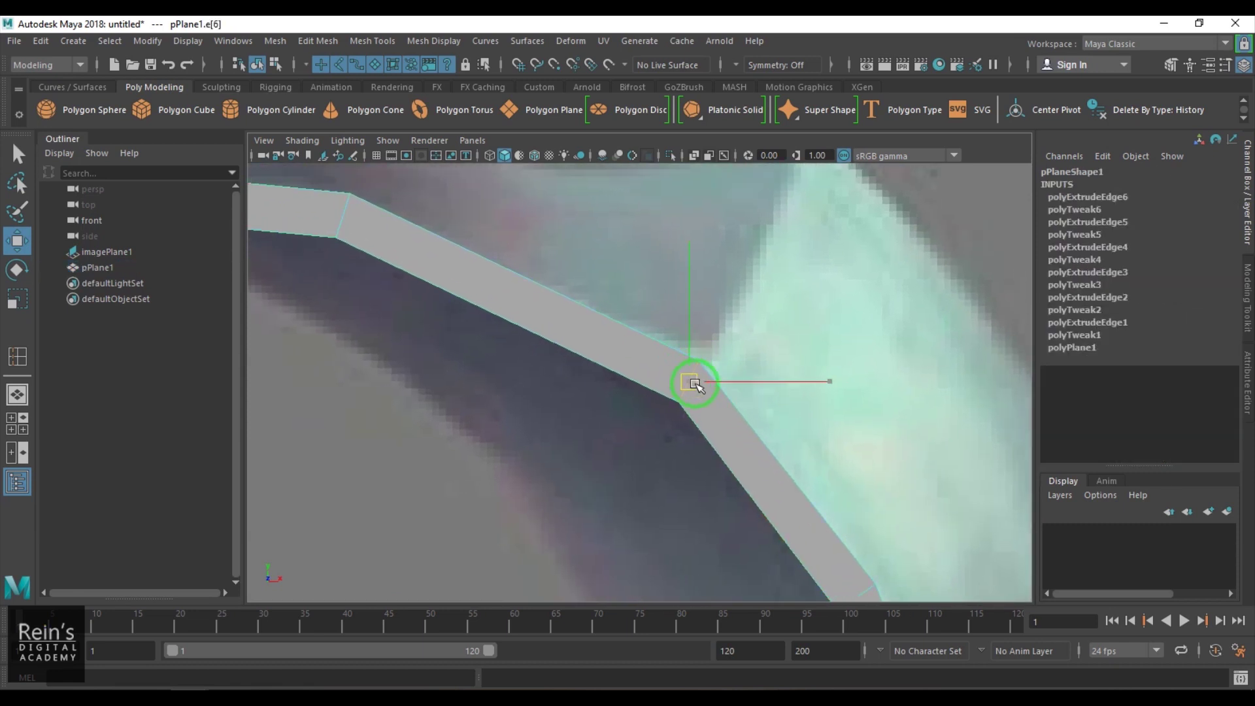
{"action": "left_click_drag", "start_coordinate": [695, 383], "coordinate": [673, 365]}
Insert an edge loop just past the upper-spike corner of the strip and turn off the viewport's colour transform
{"action": "key", "text": "F8"}
{"action": "right_click_drag", "start_coordinate": [708, 383], "coordinate": [613, 353], "text": "shift"}
{"action": "left_click", "coordinate": [685, 420]}
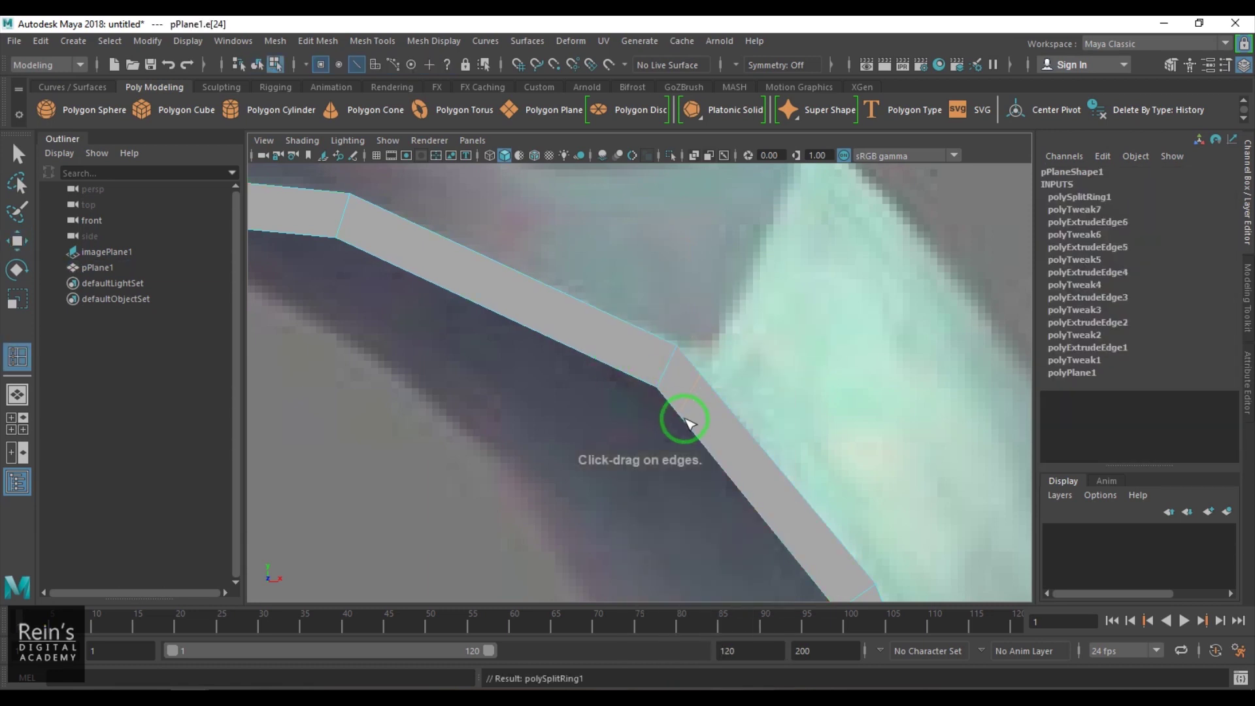
{"action": "key", "text": "w"}
{"action": "left_click", "coordinate": [844, 157]}
Move the inserted edge outward so the short corner segment rounds the bend, and return to object mode
{"action": "middle_click_drag", "start_coordinate": [713, 414], "coordinate": [704, 432], "text": "alt"}
{"action": "left_click_drag", "start_coordinate": [696, 406], "coordinate": [706, 411]}
{"action": "right_click_drag", "start_coordinate": [669, 400], "coordinate": [925, 291]}
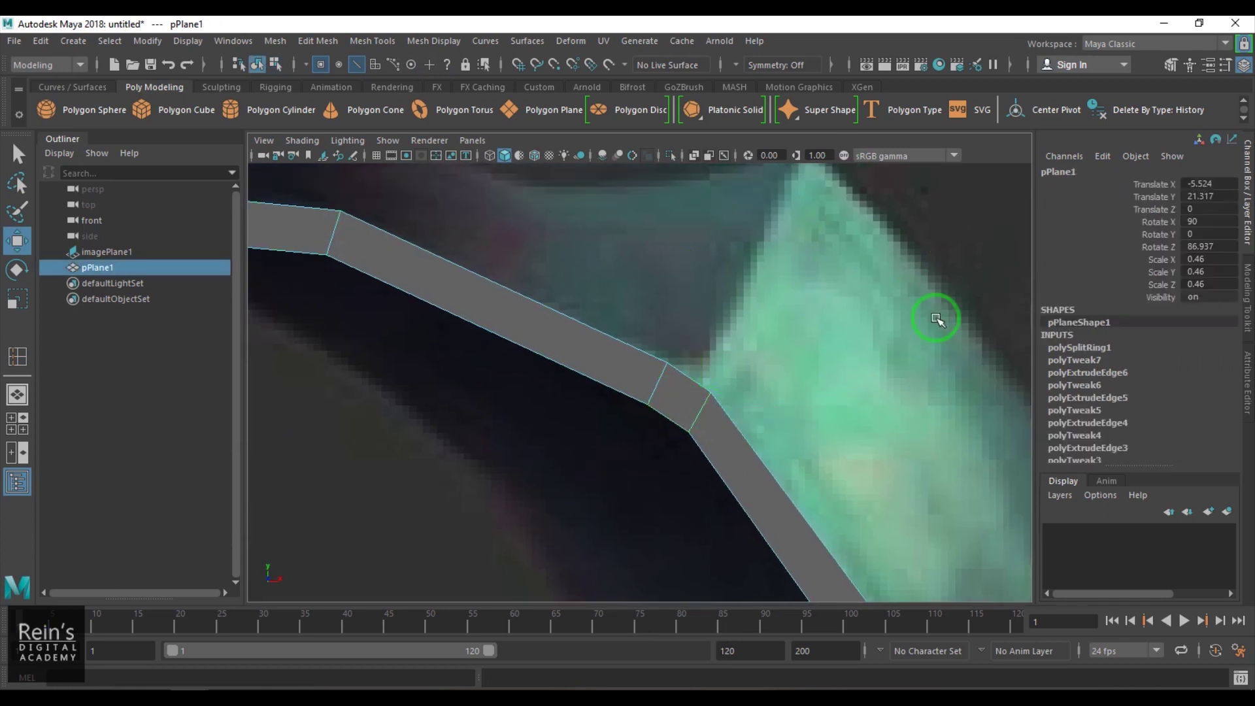
Extrude the short corner segment's outer edge up to the point of the upper spike
{"action": "right_click_drag", "start_coordinate": [685, 391], "coordinate": [702, 376]}
{"action": "left_click", "coordinate": [678, 373]}
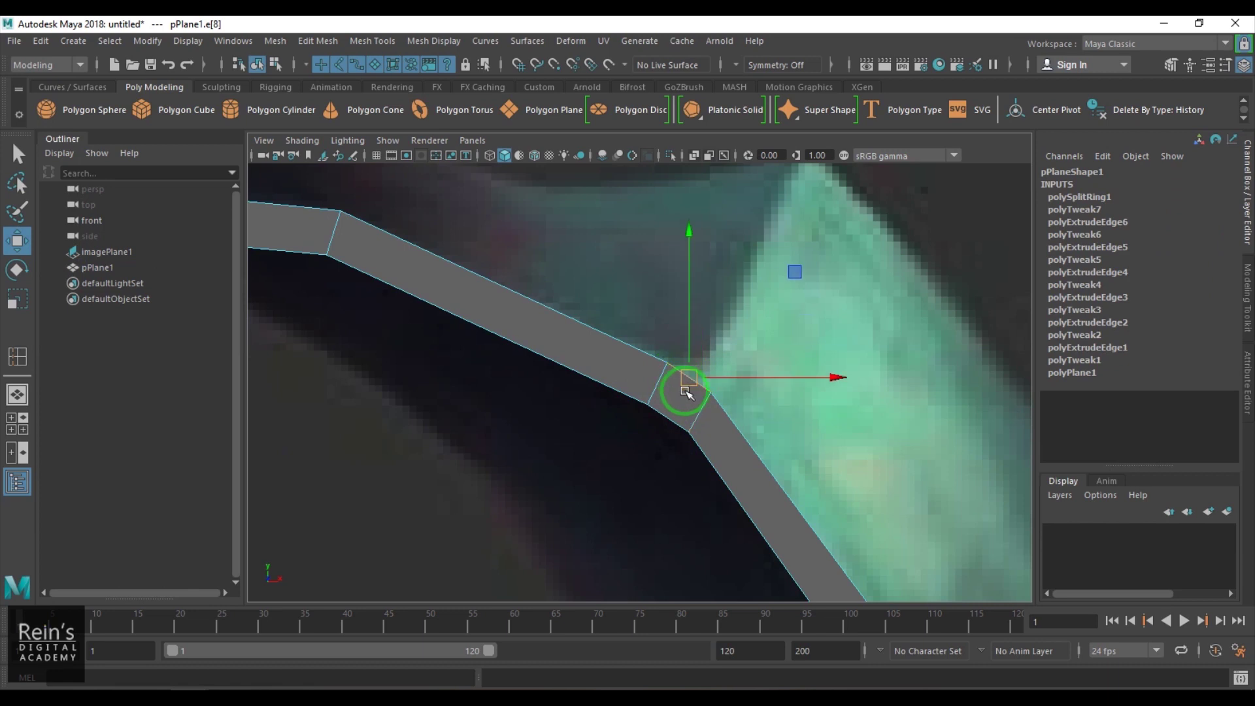
{"action": "left_click_drag", "start_coordinate": [695, 379], "coordinate": [808, 173], "text": "shift"}
{"action": "middle_click_drag", "start_coordinate": [840, 268], "coordinate": [803, 340], "text": "alt"}
{"action": "left_click_drag", "start_coordinate": [787, 243], "coordinate": [793, 218]}
Insert an edge loop just below the ridge corner at the side spur
{"action": "right_click_drag", "start_coordinate": [764, 333], "coordinate": [668, 340], "text": "alt"}
{"action": "middle_click_drag", "start_coordinate": [805, 497], "coordinate": [802, 378], "text": "alt"}
{"action": "middle_click_drag", "start_coordinate": [877, 582], "coordinate": [857, 361], "text": "alt"}
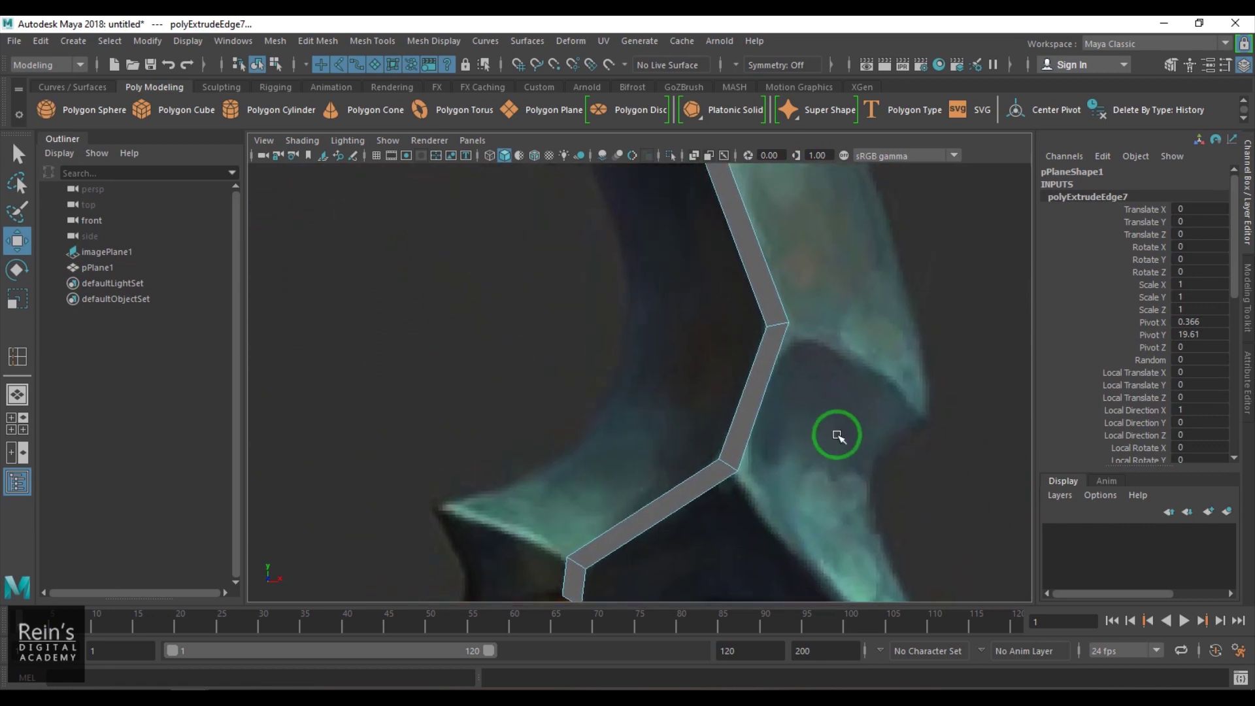
{"action": "right_click_drag", "start_coordinate": [820, 378], "coordinate": [838, 378], "text": "alt"}
{"action": "middle_click_drag", "start_coordinate": [811, 375], "coordinate": [725, 389], "text": "alt"}
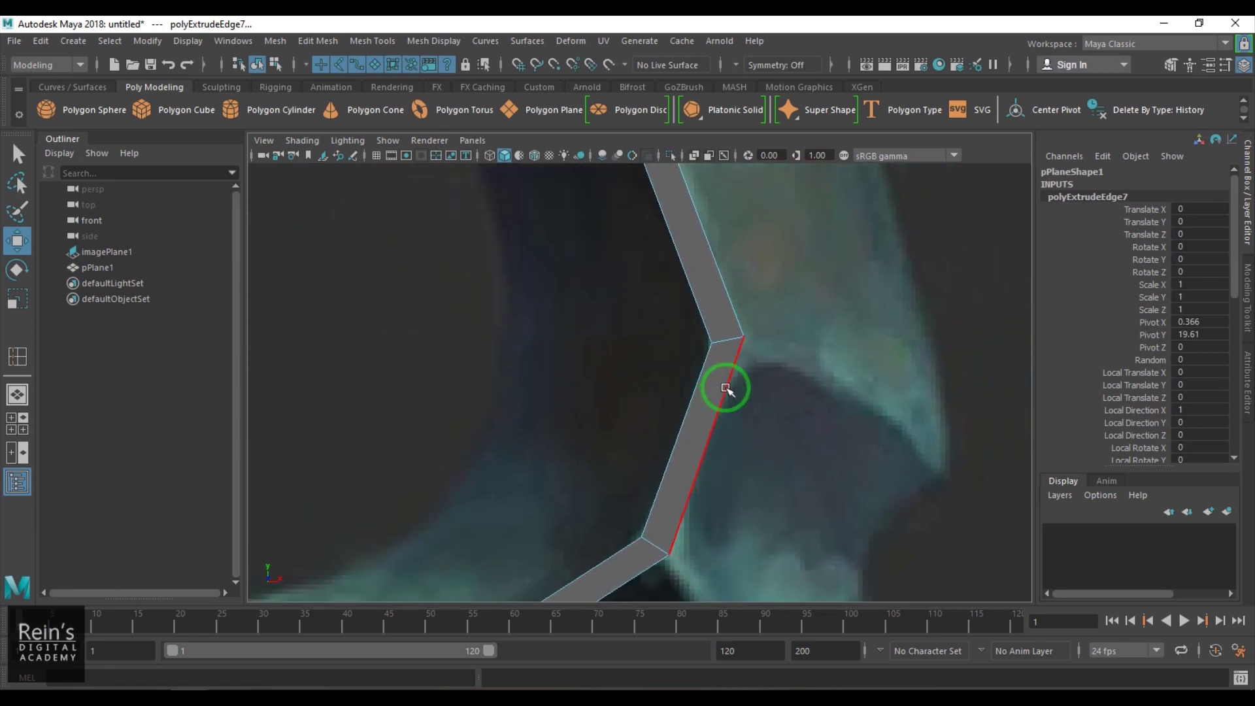
{"action": "right_click_drag", "start_coordinate": [717, 373], "coordinate": [676, 356]}
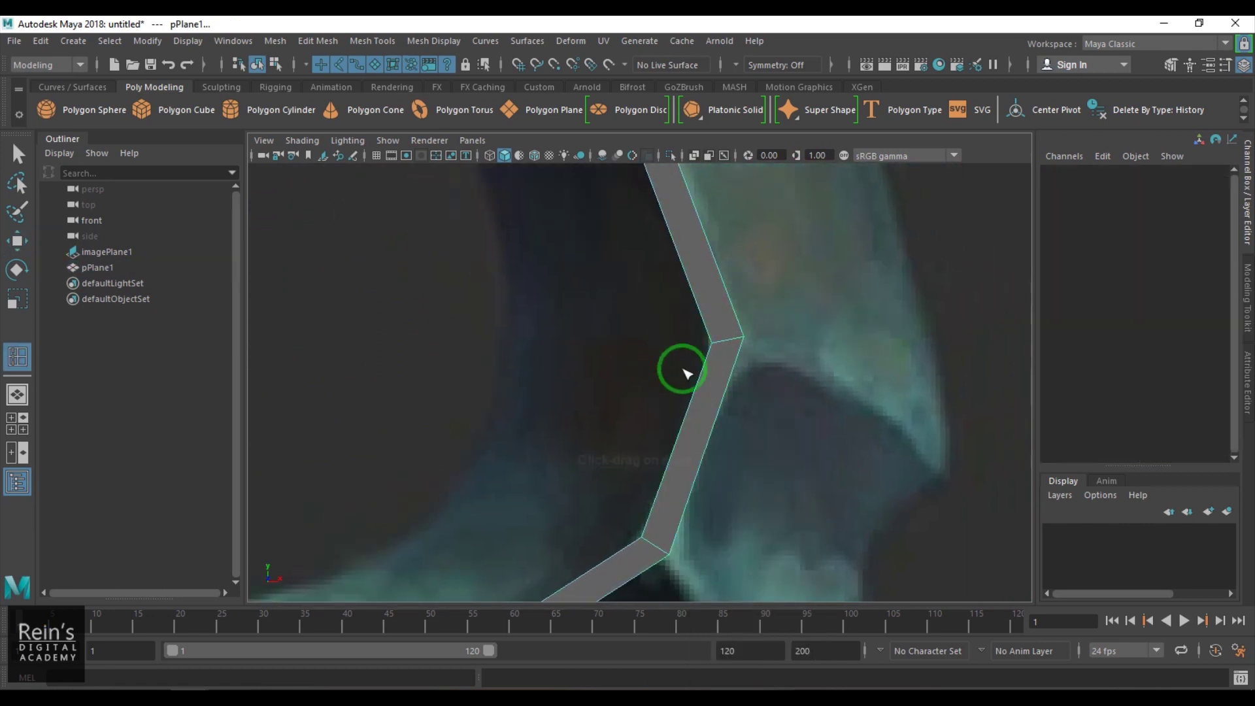
{"action": "left_click_drag", "start_coordinate": [702, 370], "coordinate": [713, 366]}
{"action": "key", "text": "w"}
Extrude the outer edge of the short side-spur segment out to the spur's point
{"action": "right_click_drag", "start_coordinate": [800, 387], "coordinate": [786, 388]}
{"action": "left_click_drag", "start_coordinate": [786, 388], "coordinate": [731, 374]}
{"action": "right_click_drag", "start_coordinate": [730, 374], "coordinate": [734, 350]}
{"action": "left_click", "coordinate": [740, 356]}
{"action": "key", "text": "ctrl+e"}
{"action": "left_click_drag", "start_coordinate": [773, 365], "coordinate": [945, 468]}
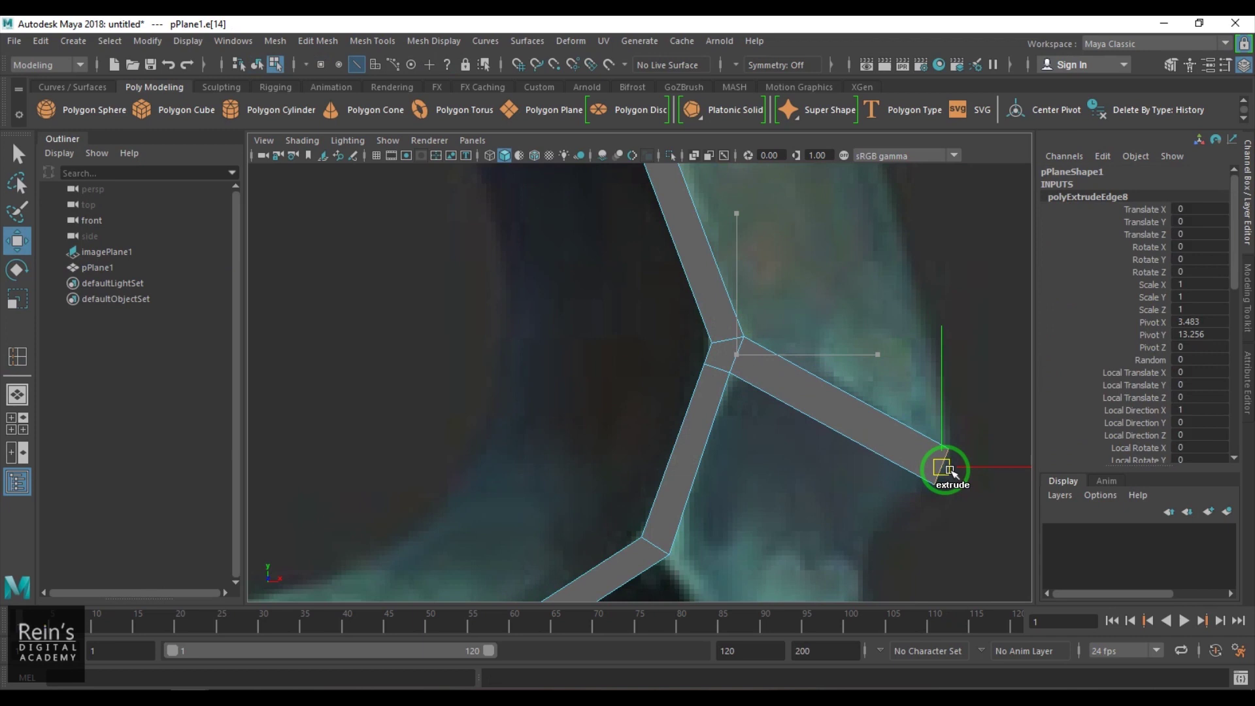
Bevel the strip's cross edge at the junction above the long lower spike with a fraction of 0.1
{"action": "right_click_drag", "start_coordinate": [792, 479], "coordinate": [727, 435], "text": "alt"}
{"action": "middle_click_drag", "start_coordinate": [727, 435], "coordinate": [692, 294], "text": "alt"}
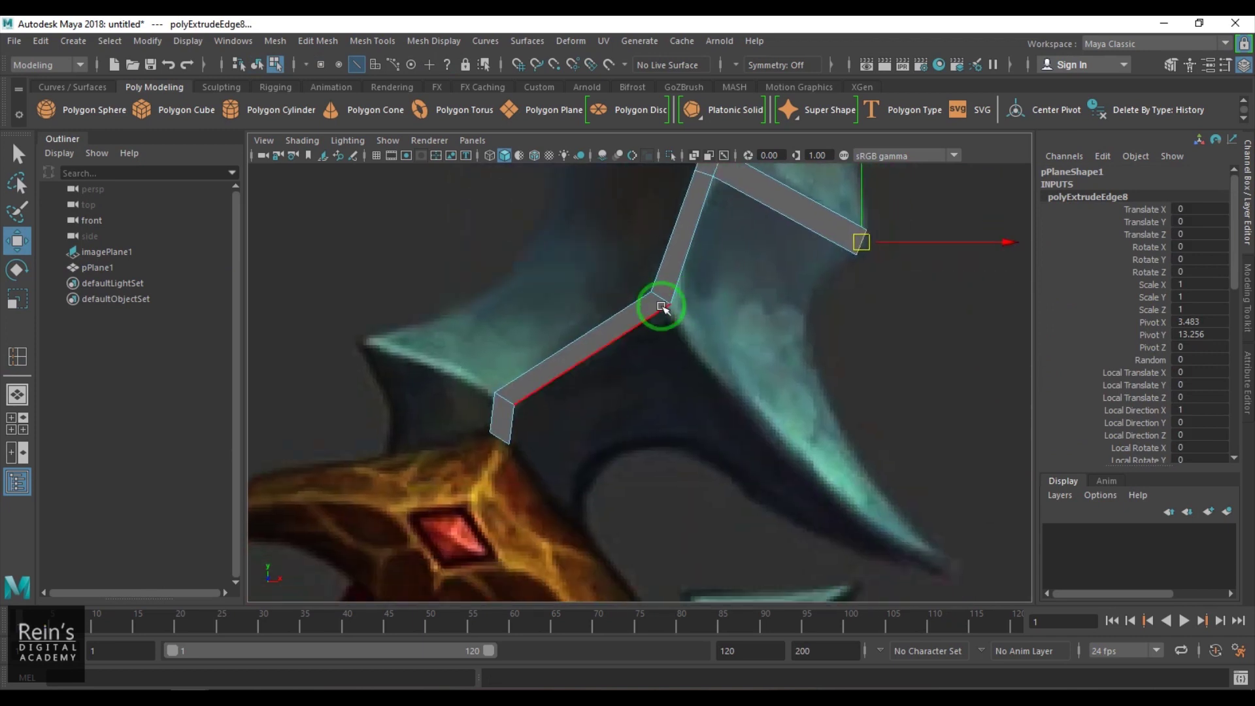
{"action": "left_click", "coordinate": [663, 299]}
{"action": "scroll", "coordinate": [677, 363], "scroll_direction": "up", "scroll_amount": 3}
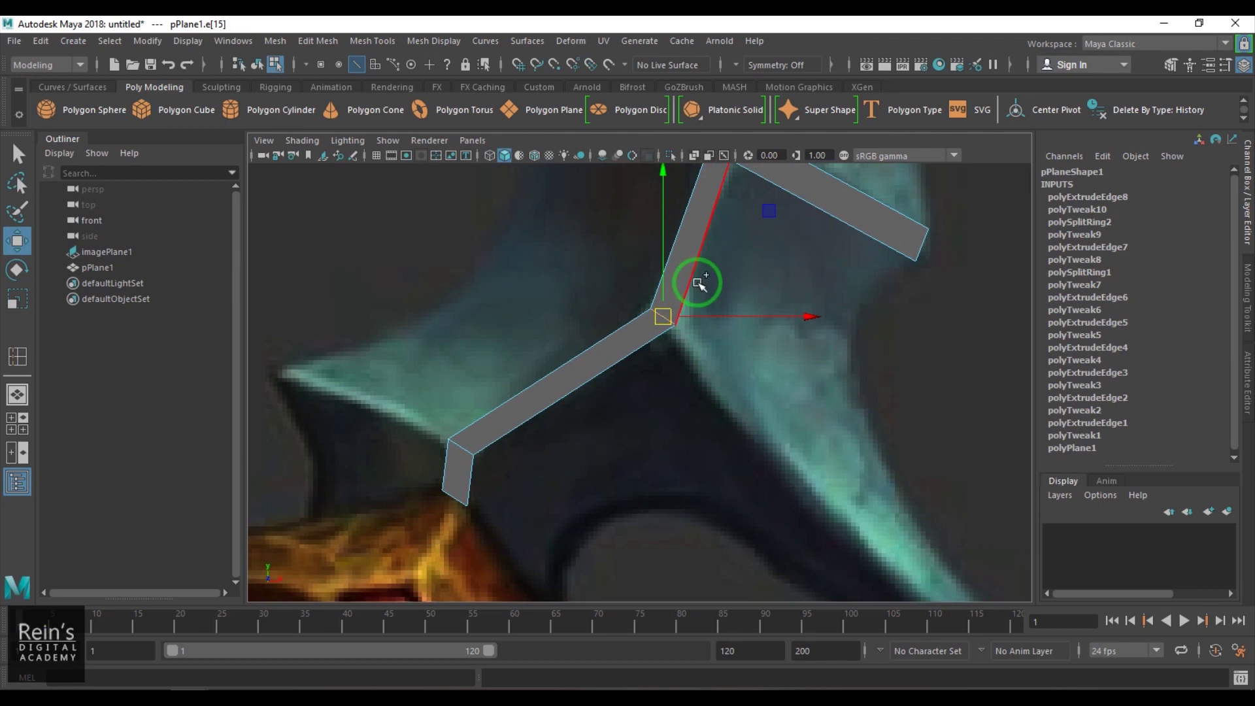
{"action": "right_click", "coordinate": [697, 282], "text": "shift"}
{"action": "right_click_drag", "start_coordinate": [698, 283], "coordinate": [760, 286], "text": "shift"}
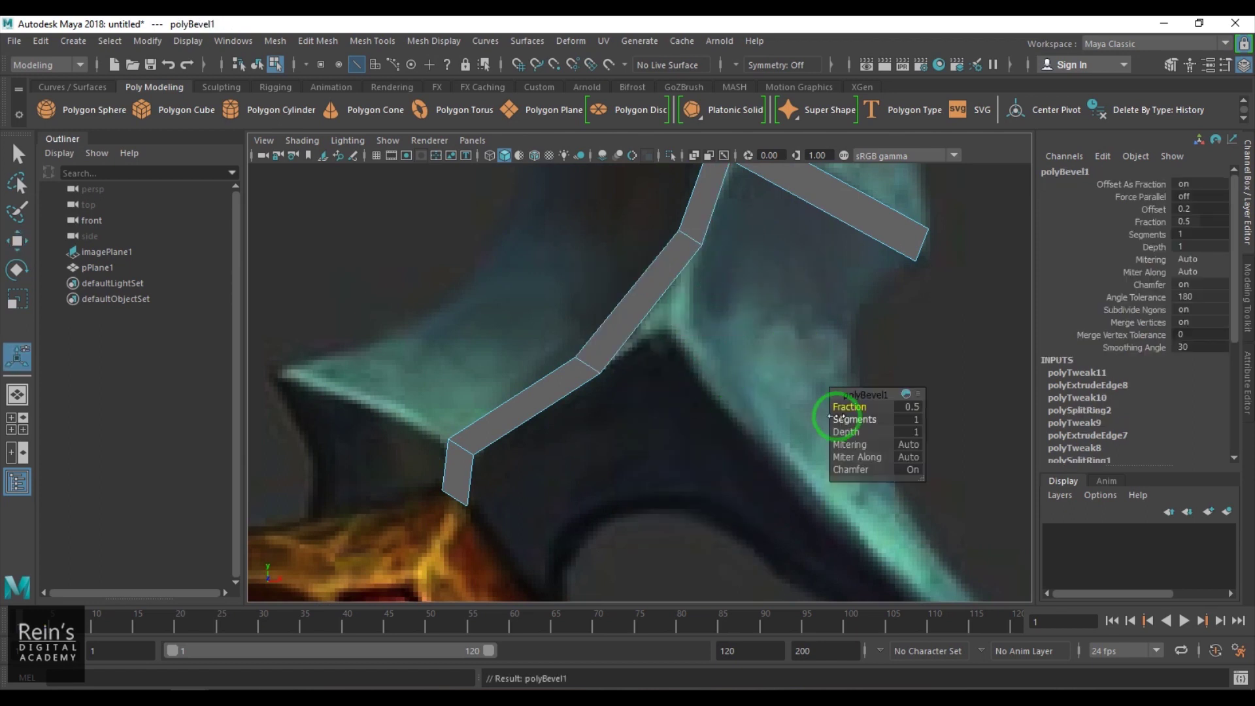
{"action": "left_click_drag", "start_coordinate": [850, 406], "coordinate": [847, 408]}
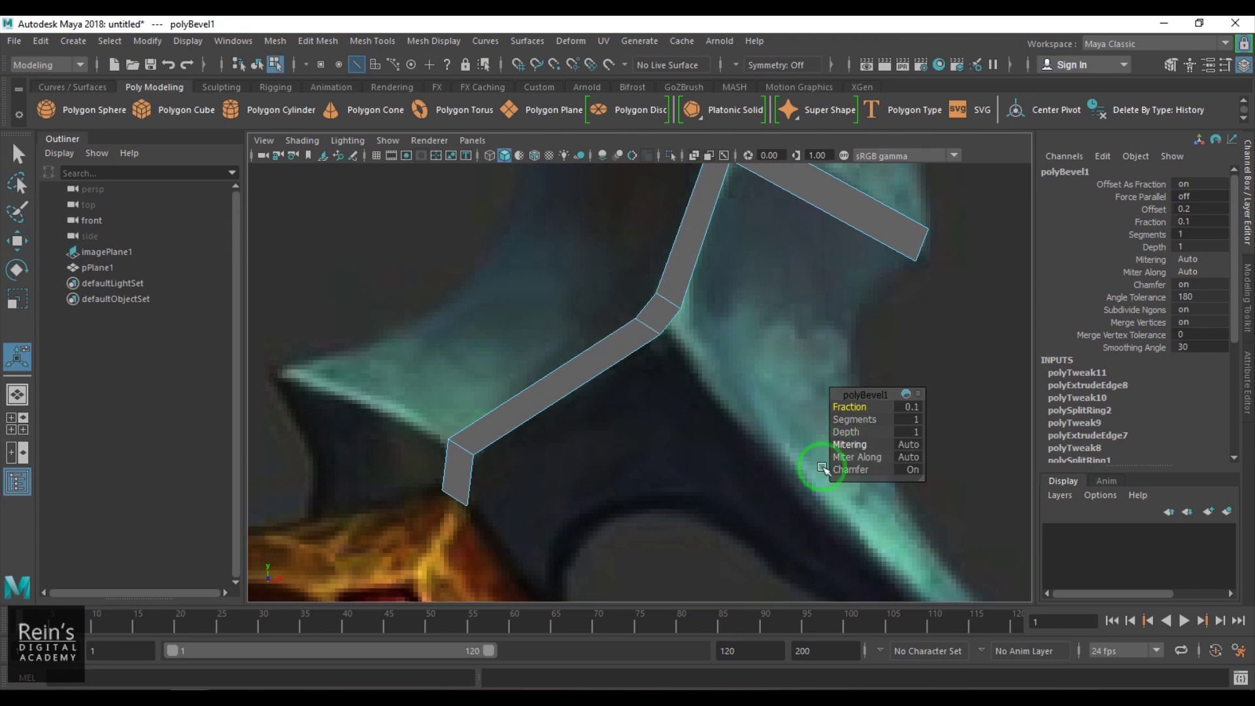
Extrude the outer edge of the beveled junction segment down along the ridge to the point of the long lower spike
{"action": "middle_click_drag", "start_coordinate": [650, 415], "coordinate": [616, 297], "text": "alt"}
{"action": "left_click", "coordinate": [623, 266]}
{"action": "key", "text": "w"}
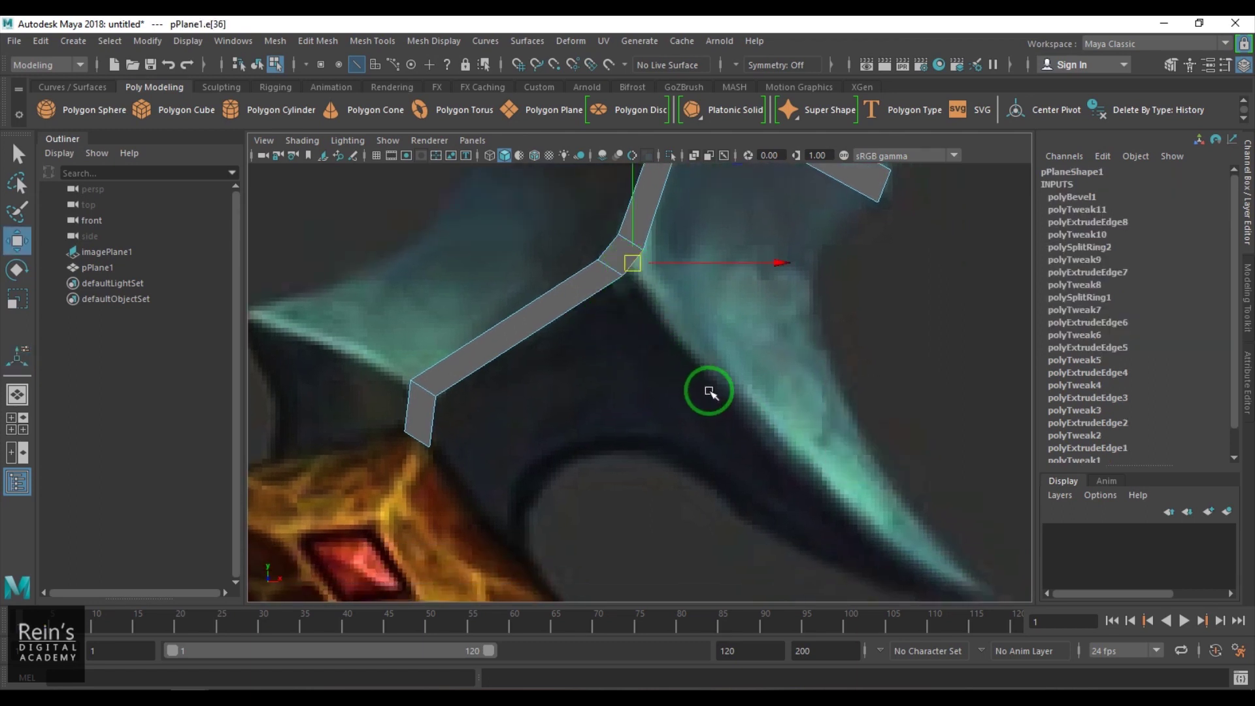
{"action": "middle_click_drag", "start_coordinate": [708, 392], "coordinate": [686, 329], "text": "alt"}
{"action": "scroll", "coordinate": [785, 353], "scroll_direction": "down", "scroll_amount": 4}
{"action": "left_click_drag", "start_coordinate": [611, 298], "coordinate": [778, 456], "text": "shift"}
Bevel the strip's cross edge at the lowest corner, just above the gold guard, with a fraction of 0.25
{"action": "middle_click_drag", "start_coordinate": [503, 377], "coordinate": [673, 401], "text": "alt"}
{"action": "scroll", "coordinate": [567, 392], "scroll_direction": "up", "scroll_amount": 5}
{"action": "left_click", "coordinate": [444, 346]}
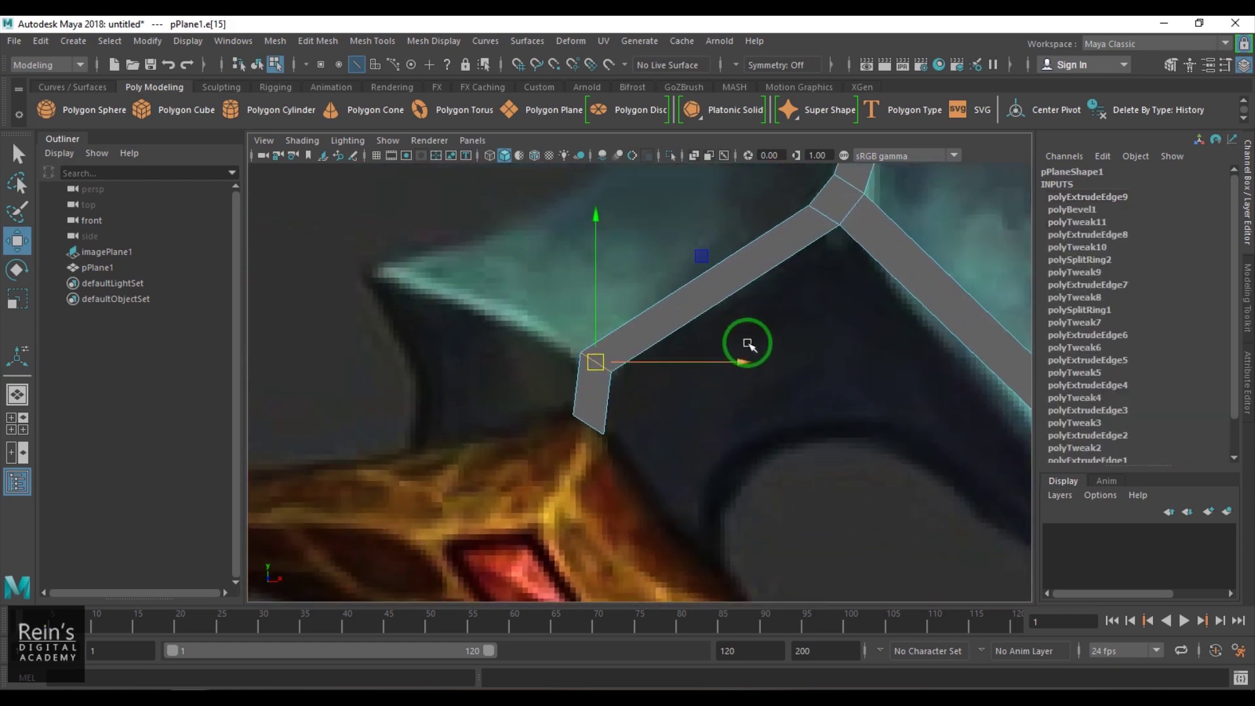
{"action": "right_click_drag", "start_coordinate": [748, 330], "coordinate": [816, 332], "text": "shift"}
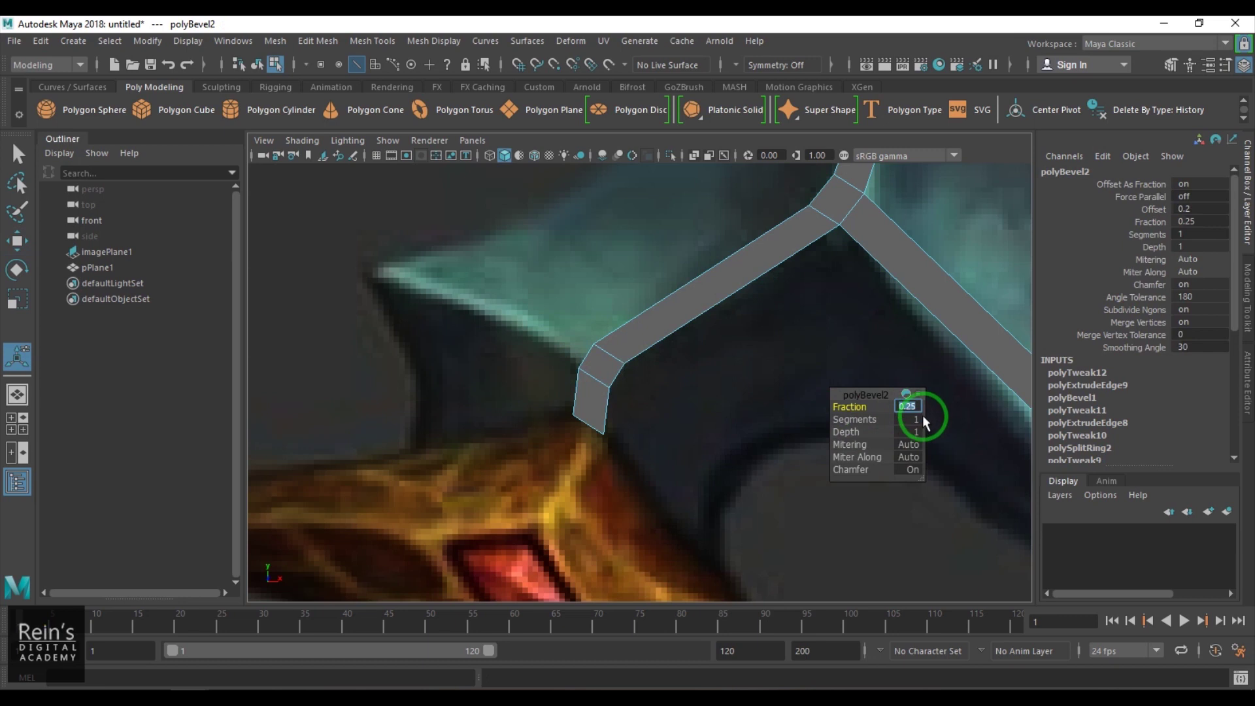
Extrude the outer edge of the short beveled corner segment out to the point of the lower inner spike and return to object mode
{"action": "left_click", "coordinate": [608, 383]}
{"action": "key", "text": "w"}
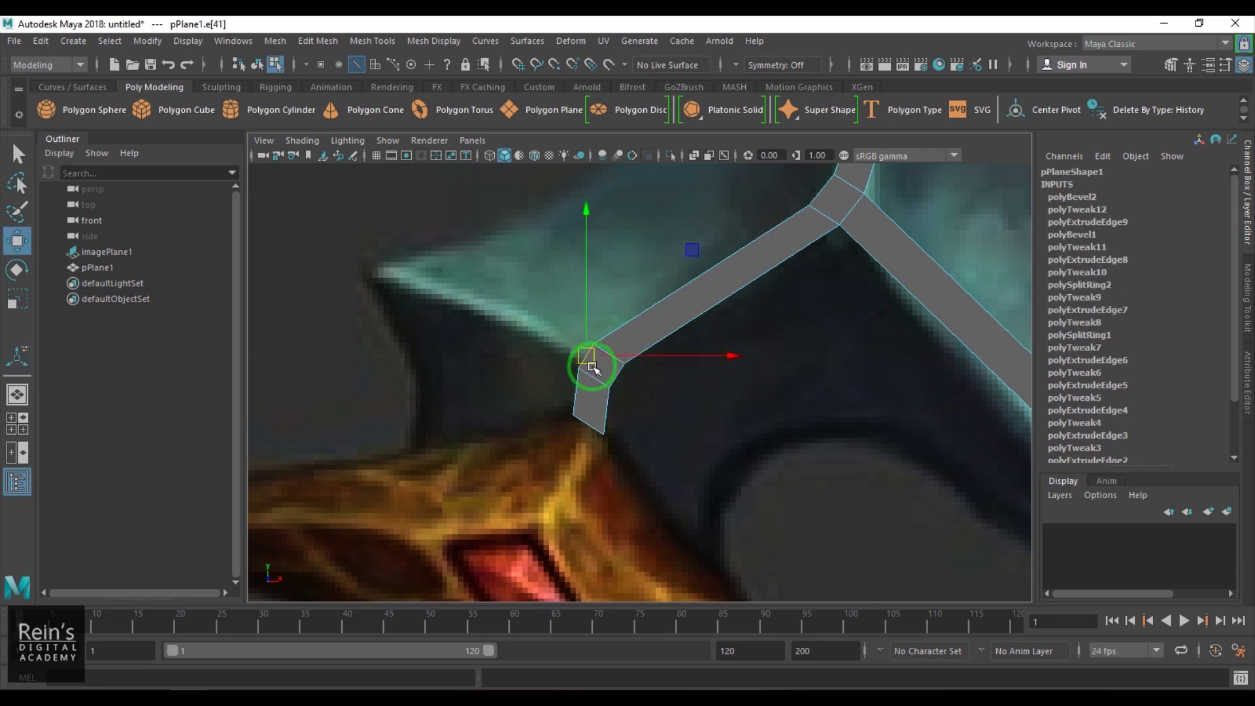
{"action": "left_click_drag", "start_coordinate": [591, 359], "coordinate": [387, 278], "text": "shift"}
{"action": "scroll", "coordinate": [772, 373], "scroll_direction": "down", "scroll_amount": 3}
{"action": "scroll", "coordinate": [772, 373], "scroll_direction": "down", "scroll_amount": 3}
{"action": "middle_click_drag", "start_coordinate": [700, 330], "coordinate": [640, 440], "text": "alt"}
{"action": "right_click_drag", "start_coordinate": [655, 412], "coordinate": [837, 298]}
{"action": "left_click", "coordinate": [935, 311]}
Show the grid in the top view and move the whole strip about 1 unit forward along Z, off the image plane
{"action": "scroll", "coordinate": [615, 395], "scroll_direction": "down", "scroll_amount": 2}
{"action": "right_click_drag", "start_coordinate": [615, 395], "coordinate": [480, 366], "text": "alt"}
{"action": "middle_click_drag", "start_coordinate": [670, 362], "coordinate": [667, 419], "text": "alt"}
{"action": "left_click", "coordinate": [668, 416]}
{"action": "key", "text": "space"}
{"action": "key", "text": "space"}
{"action": "left_click_drag", "start_coordinate": [714, 364], "coordinate": [622, 396], "text": "alt"}
{"action": "key", "text": "space"}
{"action": "middle_click_drag", "start_coordinate": [566, 440], "coordinate": [569, 437], "text": "alt"}
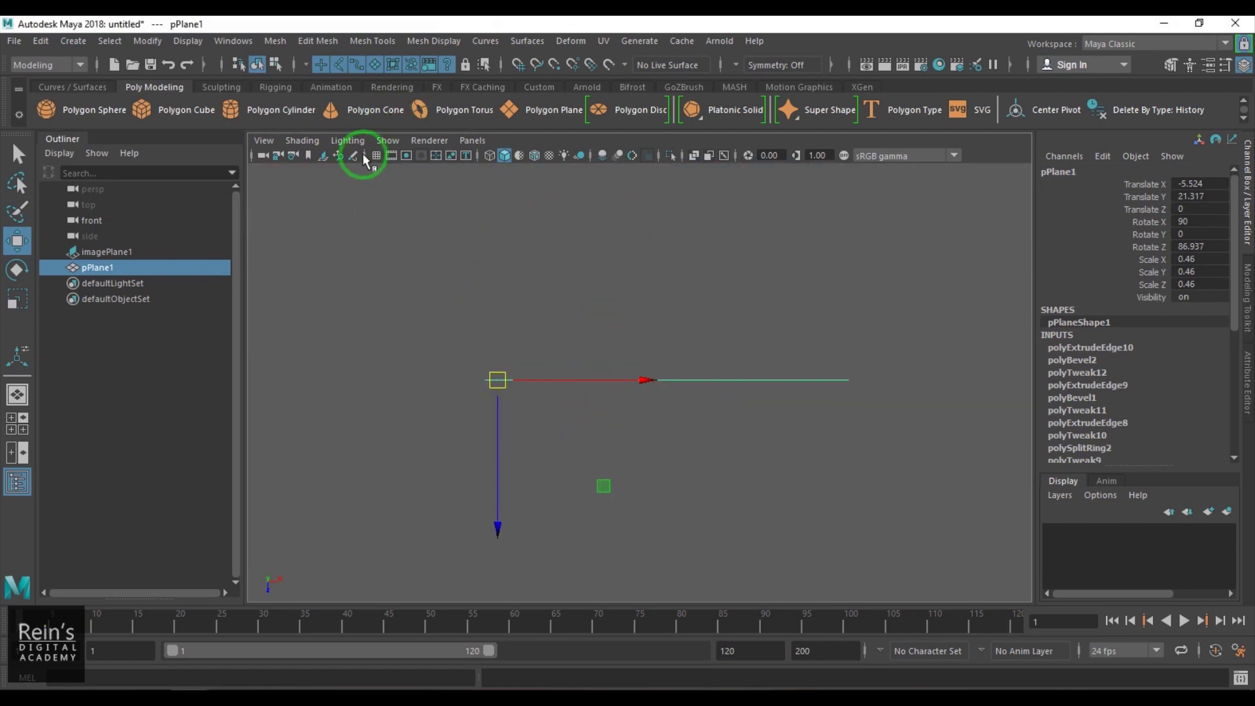
{"action": "left_click", "coordinate": [376, 157]}
{"action": "middle_click_drag", "start_coordinate": [586, 394], "coordinate": [593, 327], "text": "alt"}
{"action": "left_click_drag", "start_coordinate": [510, 376], "coordinate": [507, 402]}
{"action": "scroll", "coordinate": [639, 367], "scroll_direction": "up", "scroll_amount": 4}
Select the end vertices of the blade tip and every spike and snap them back to the image plane's grid line in the top view
{"action": "mouse_move", "coordinate": [616, 392]}
{"action": "left_mouse_down", "text": "alt"}
{"action": "mouse_move", "coordinate": [639, 342]}
{"action": "mouse_move", "coordinate": [724, 443]}
{"action": "mouse_move", "coordinate": [636, 359]}
{"action": "mouse_move", "coordinate": [629, 378]}
{"action": "left_mouse_up", "text": "alt"}
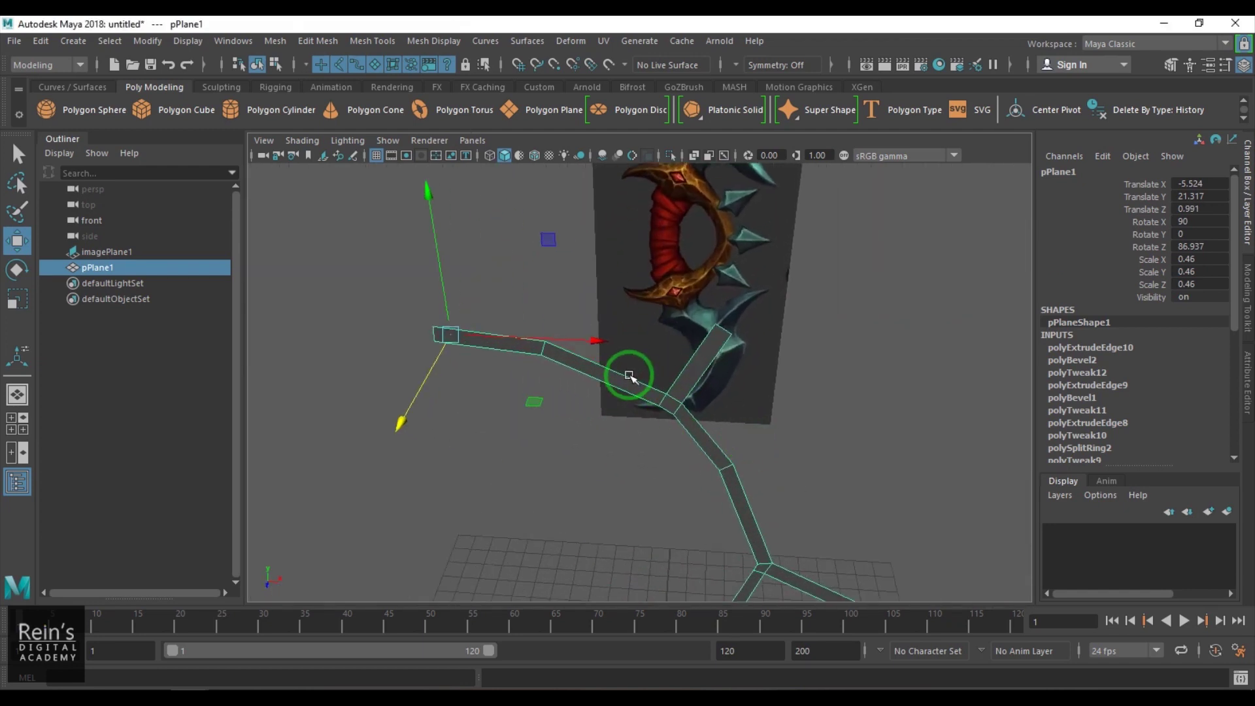
{"action": "right_click_drag", "start_coordinate": [459, 346], "coordinate": [390, 321]}
{"action": "left_click_drag", "start_coordinate": [397, 292], "coordinate": [458, 382]}
{"action": "left_click_drag", "start_coordinate": [695, 299], "coordinate": [769, 345]}
{"action": "left_click_drag", "start_coordinate": [769, 346], "coordinate": [664, 353], "text": "alt"}
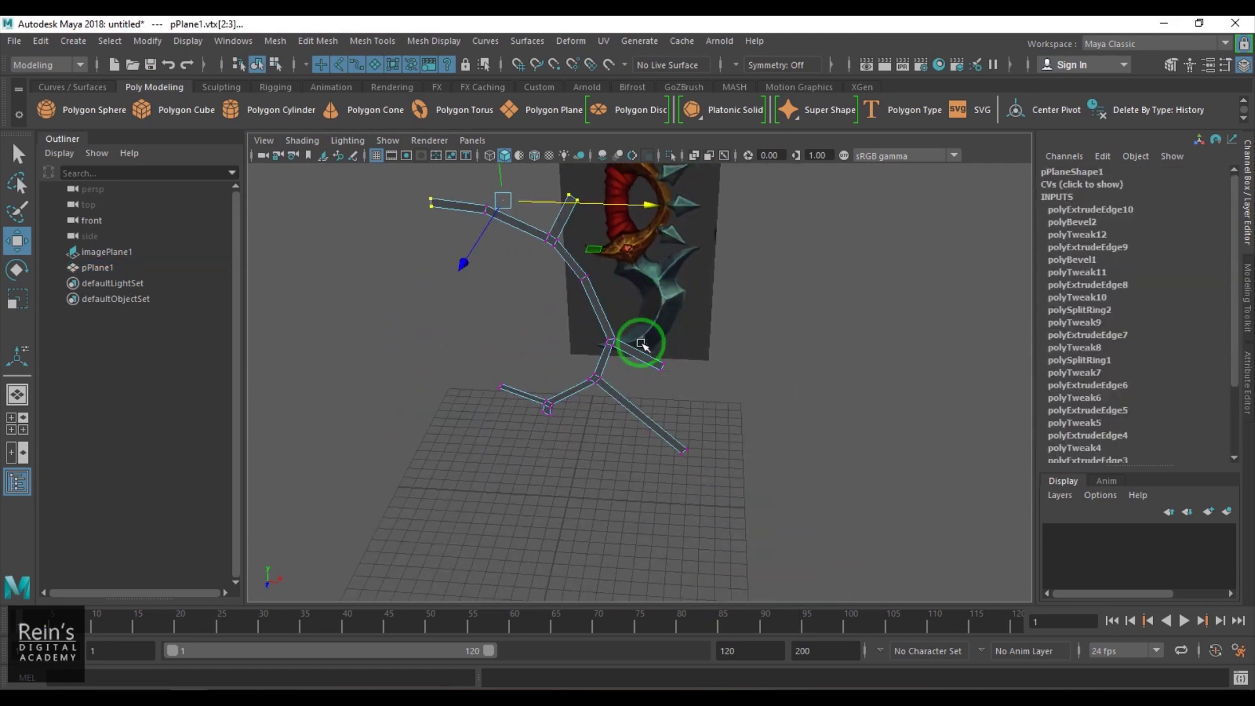
{"action": "left_click_drag", "start_coordinate": [641, 431], "coordinate": [732, 483], "text": "shift"}
{"action": "scroll", "coordinate": [567, 482], "scroll_direction": "up", "scroll_amount": 5}
{"action": "left_click_drag", "start_coordinate": [427, 524], "coordinate": [425, 549], "text": "shift"}
{"action": "middle_click_drag", "start_coordinate": [407, 507], "coordinate": [602, 536], "text": "alt"}
{"action": "left_click_drag", "start_coordinate": [482, 437], "coordinate": [569, 482], "text": "shift"}
{"action": "scroll", "coordinate": [556, 480], "scroll_direction": "down", "scroll_amount": 6}
{"action": "left_click_drag", "start_coordinate": [616, 438], "coordinate": [569, 433], "text": "alt"}
{"action": "key", "text": "space"}
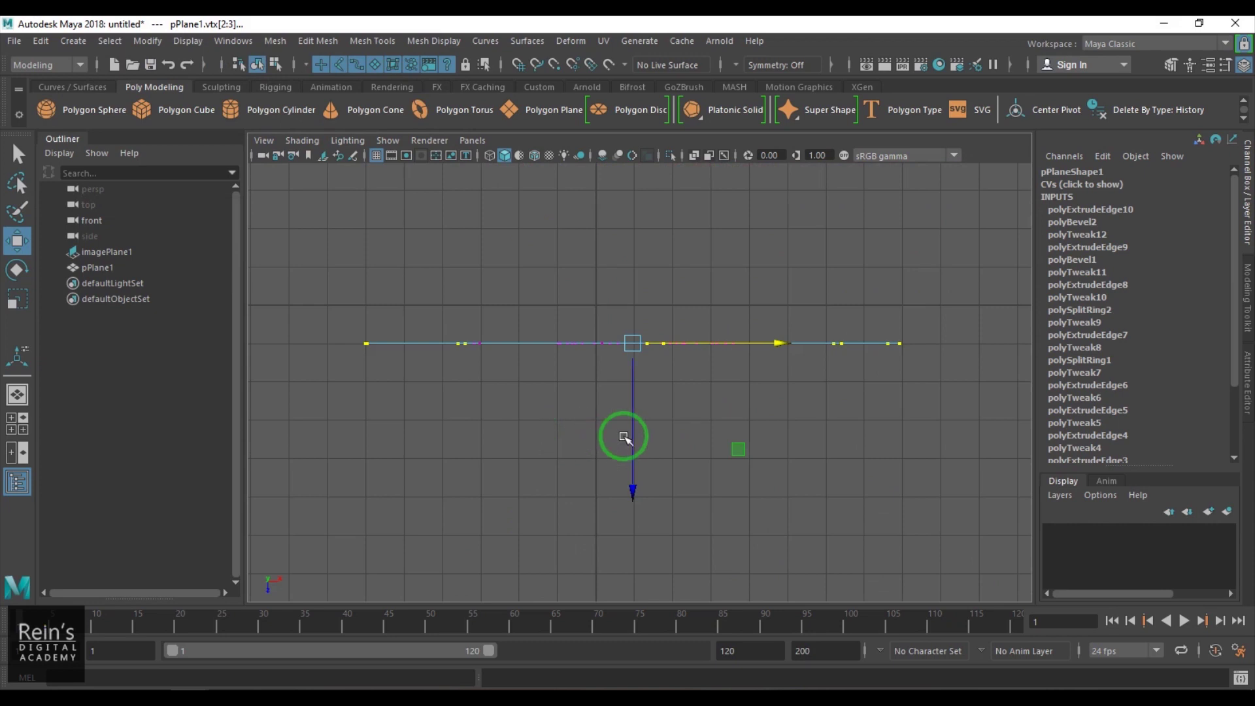
{"action": "left_click_drag", "start_coordinate": [633, 492], "coordinate": [670, 314]}
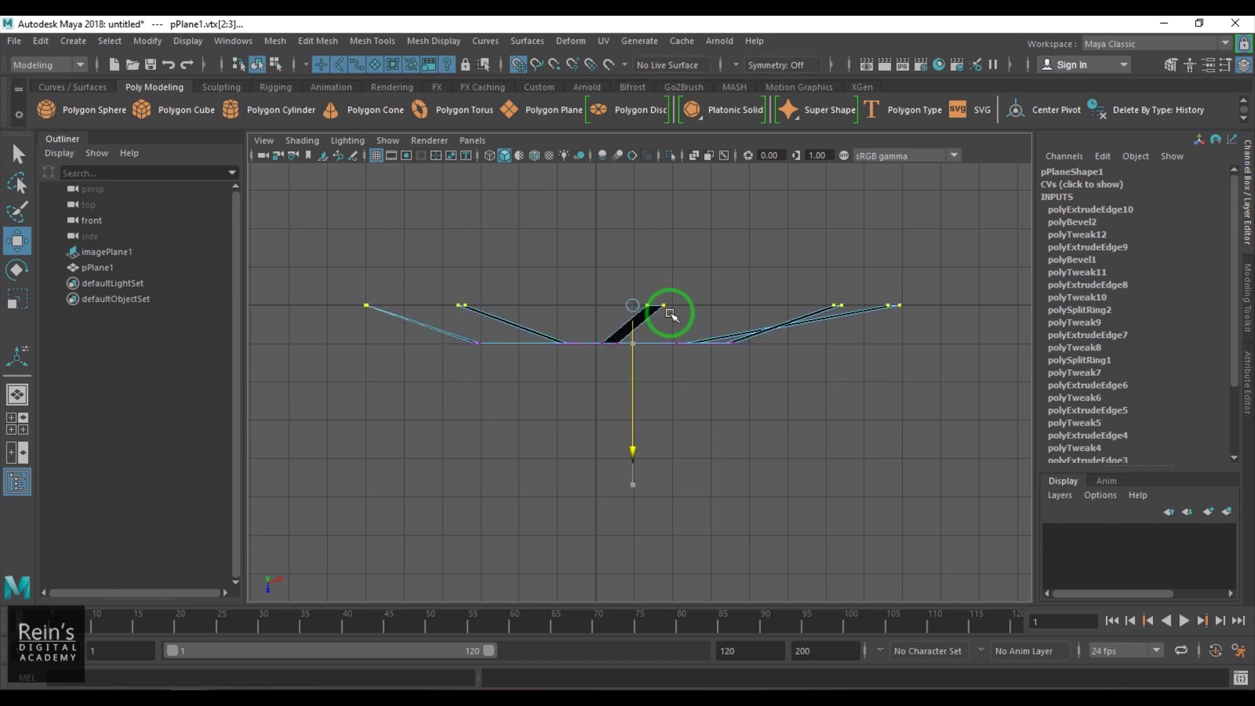
{"action": "key", "text": "space"}
{"action": "left_click_drag", "start_coordinate": [649, 419], "coordinate": [651, 343]}
{"action": "left_click", "coordinate": [689, 302]}
Select all inner ridge vertices in the top view and move them partway back toward the image plane, keeping slightly over half the ridge depth
{"action": "left_click_drag", "start_coordinate": [679, 441], "coordinate": [717, 387], "text": "alt"}
{"action": "middle_click_drag", "start_coordinate": [717, 386], "coordinate": [710, 457], "text": "alt"}
{"action": "scroll", "coordinate": [710, 457], "scroll_direction": "up", "scroll_amount": 2}
{"action": "left_click_drag", "start_coordinate": [711, 456], "coordinate": [631, 409], "text": "alt"}
{"action": "left_click", "coordinate": [599, 401]}
{"action": "key", "text": "space"}
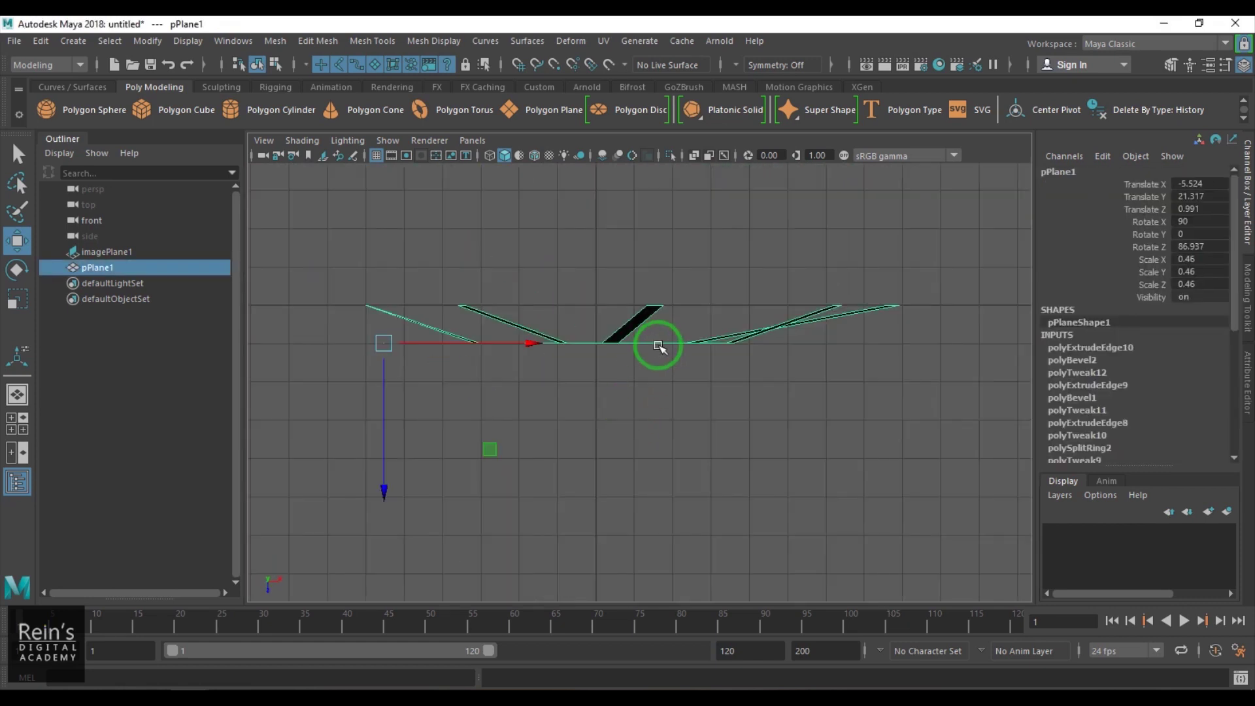
{"action": "key", "text": "F9"}
{"action": "left_click_drag", "start_coordinate": [840, 392], "coordinate": [412, 330]}
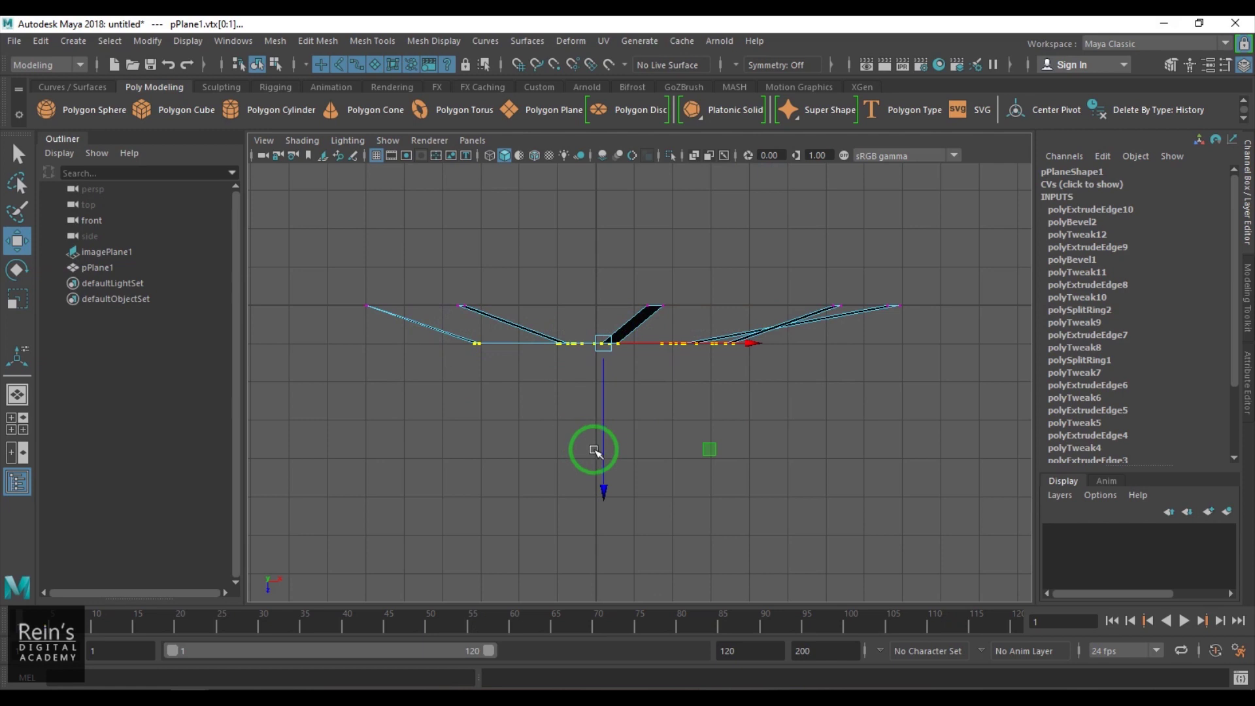
{"action": "left_click_drag", "start_coordinate": [612, 487], "coordinate": [610, 472]}
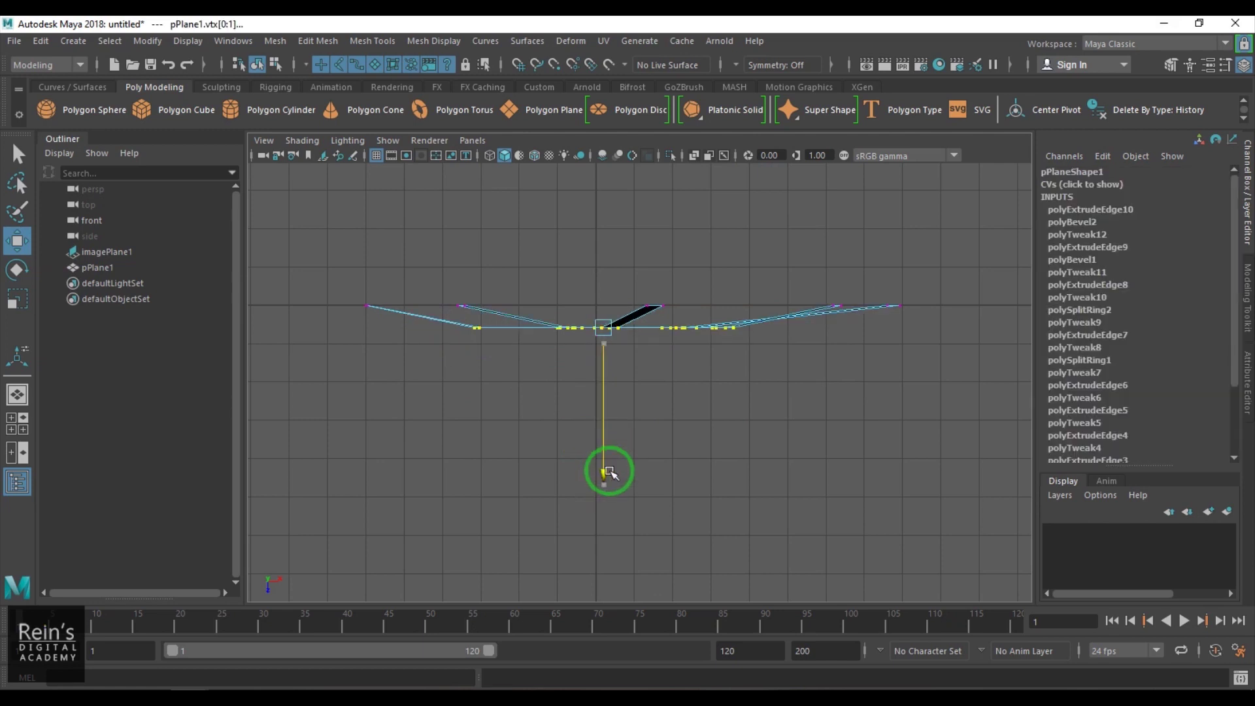
{"action": "key", "text": "space"}
{"action": "left_click_drag", "start_coordinate": [654, 419], "coordinate": [667, 283]}
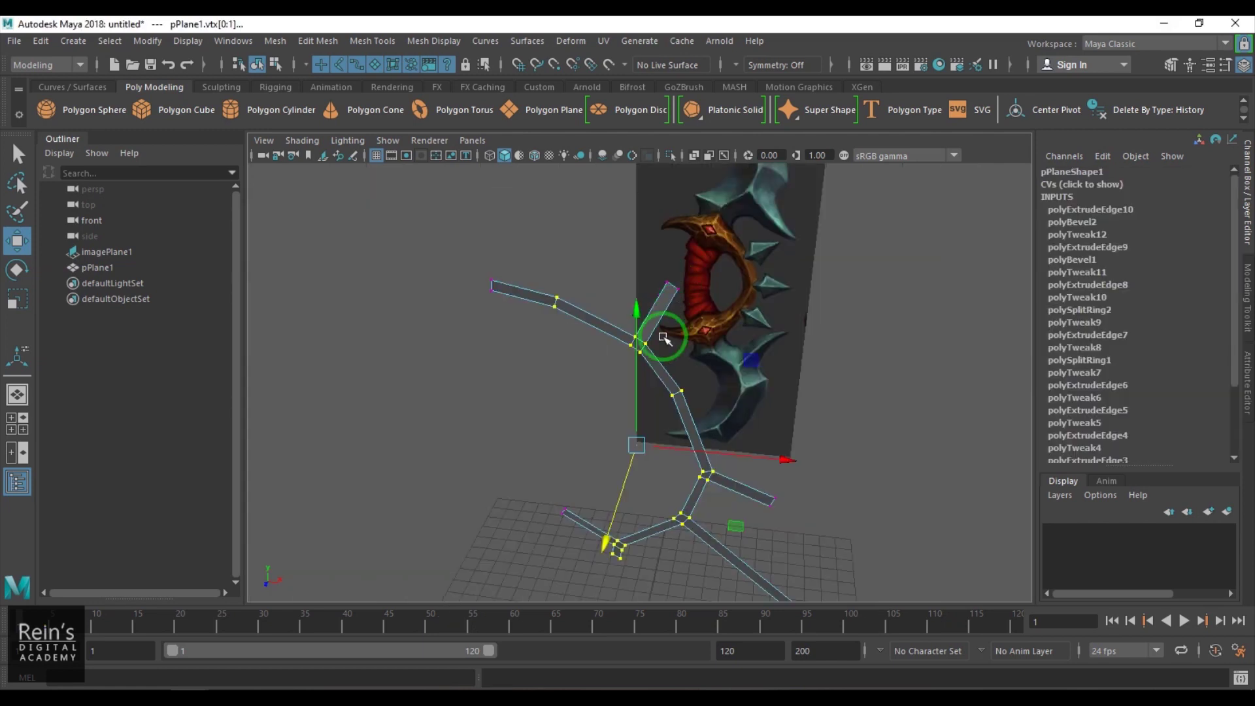
Return to object mode and turn on wireframe on shaded for the strip in the front view
{"action": "key", "text": "F8"}
{"action": "left_click", "coordinate": [824, 355]}
{"action": "left_click_drag", "start_coordinate": [821, 392], "coordinate": [801, 454], "text": "alt"}
{"action": "key", "text": "space"}
{"action": "left_click_drag", "start_coordinate": [679, 407], "coordinate": [689, 433]}
{"action": "left_click", "coordinate": [534, 155]}
{"action": "left_click", "coordinate": [749, 340]}
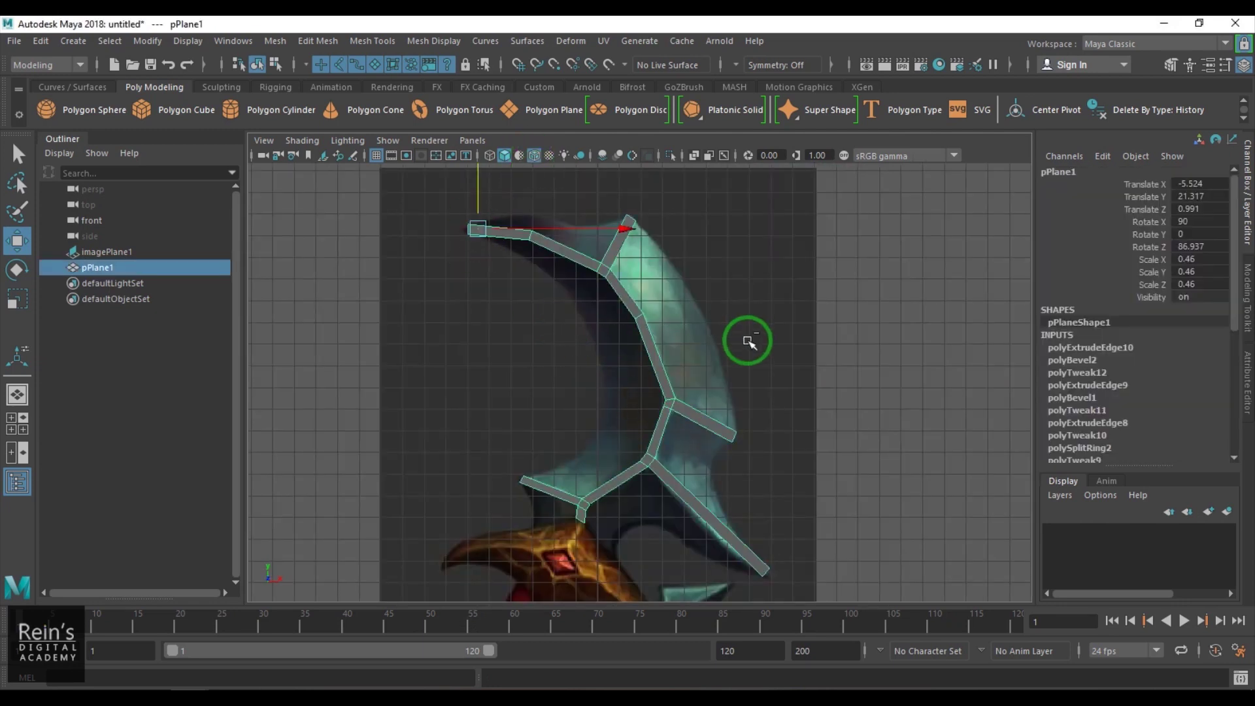
Expand the front view to full screen and hide its grid
{"action": "key", "text": "ctrl+space"}
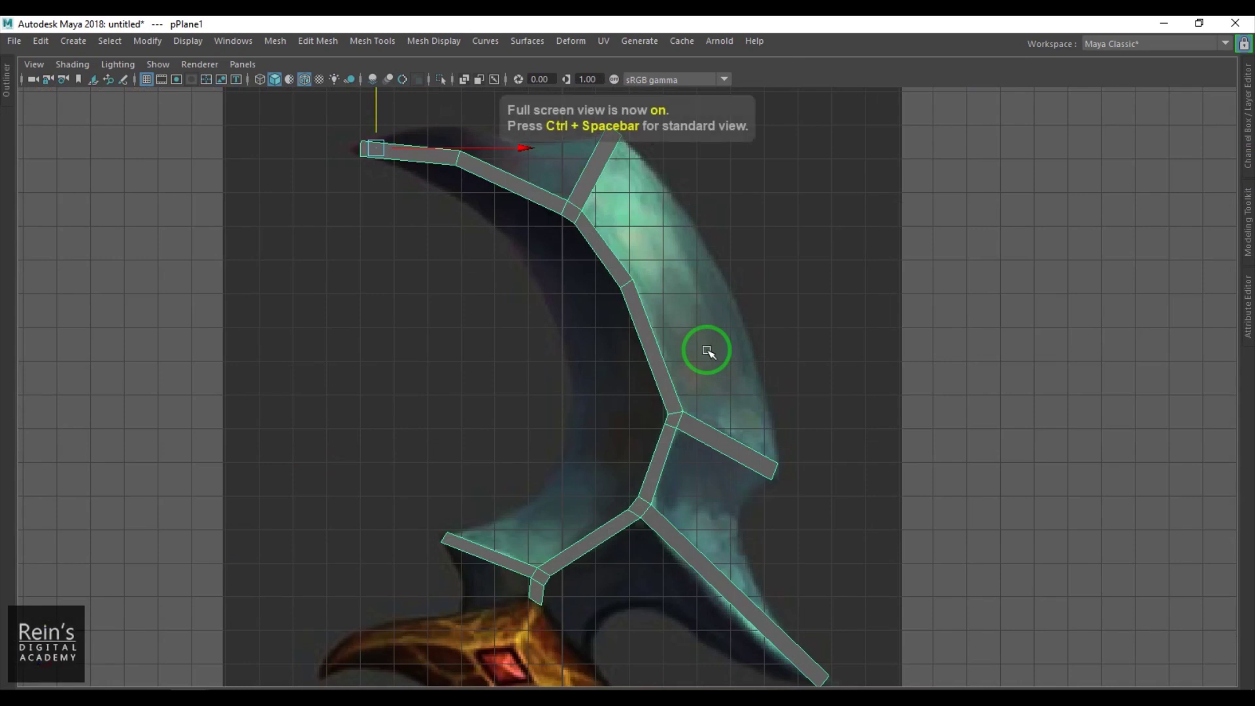
{"action": "middle_click_drag", "start_coordinate": [681, 367], "coordinate": [676, 416], "text": "alt"}
{"action": "left_click", "coordinate": [1094, 383]}
{"action": "left_click", "coordinate": [145, 80]}
{"action": "left_click", "coordinate": [663, 416]}
Examine the strip's ridge segments and spike junctions against the reference image in the front view
{"action": "middle_click_drag", "start_coordinate": [761, 488], "coordinate": [769, 435], "text": "alt"}
{"action": "middle_click_drag", "start_coordinate": [671, 332], "coordinate": [739, 569], "text": "alt"}
{"action": "right_click_drag", "start_coordinate": [739, 569], "coordinate": [788, 574], "text": "alt"}
{"action": "right_click_drag", "start_coordinate": [626, 528], "coordinate": [773, 608], "text": "alt"}
{"action": "middle_click_drag", "start_coordinate": [747, 587], "coordinate": [750, 497], "text": "alt"}
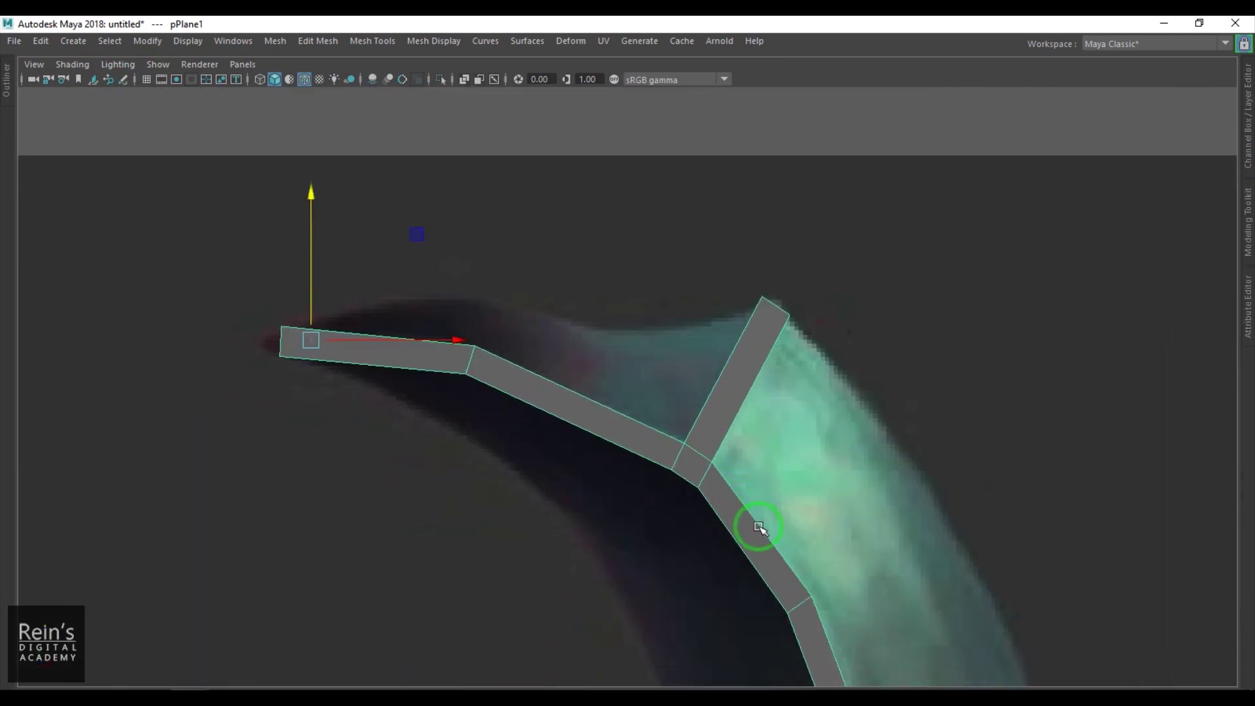
{"action": "middle_click_drag", "start_coordinate": [740, 564], "coordinate": [618, 311], "text": "alt"}
{"action": "middle_click_drag", "start_coordinate": [689, 504], "coordinate": [661, 345], "text": "alt"}
{"action": "middle_click_drag", "start_coordinate": [748, 421], "coordinate": [825, 667], "text": "alt"}
Try to move the two tip vertices of a side branch along the depth axis in the perspective view
{"action": "left_click_drag", "start_coordinate": [794, 364], "coordinate": [558, 353], "text": "alt"}
{"action": "right_click_drag", "start_coordinate": [453, 334], "coordinate": [431, 317]}
{"action": "left_click_drag", "start_coordinate": [456, 298], "coordinate": [440, 351]}
{"action": "left_click_drag", "start_coordinate": [356, 331], "coordinate": [386, 335]}
{"action": "key", "text": "ctrl+z"}
{"action": "key", "text": "ctrl+z"}
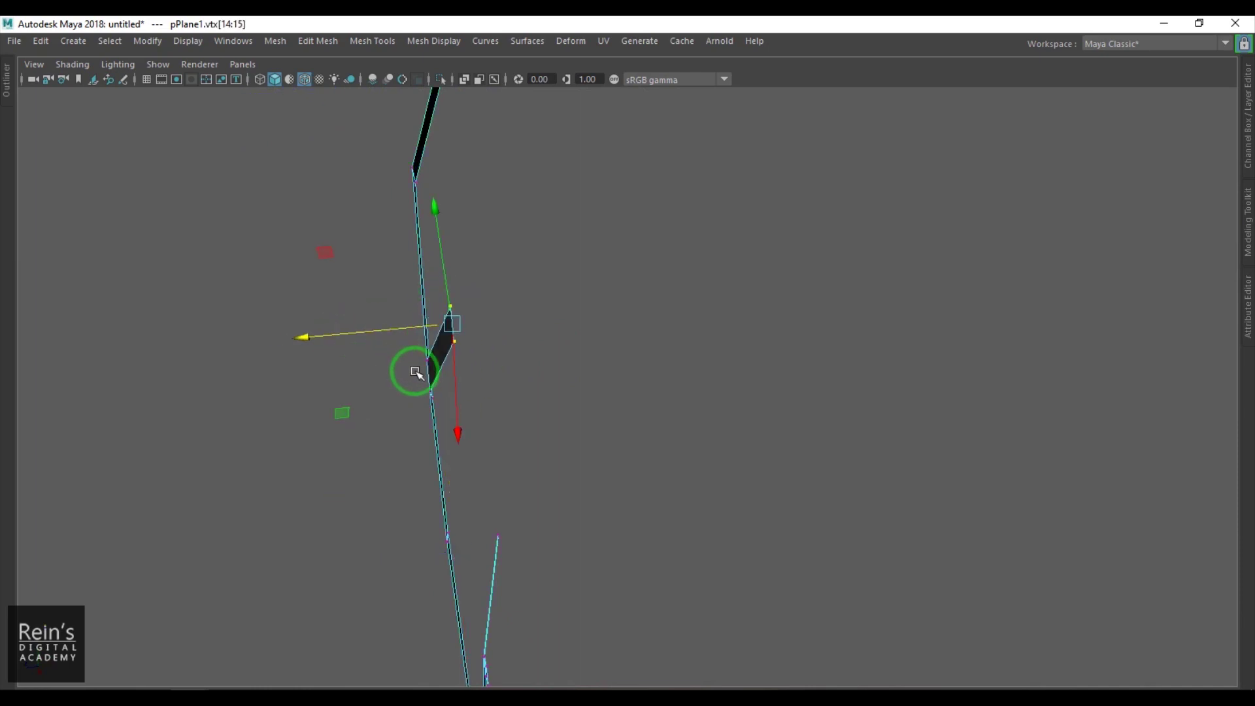
{"action": "key", "text": "space"}
{"action": "left_click_drag", "start_coordinate": [426, 428], "coordinate": [599, 416], "text": "alt"}
{"action": "key", "text": "space"}
{"action": "middle_click_drag", "start_coordinate": [608, 171], "coordinate": [667, 443], "text": "alt"}
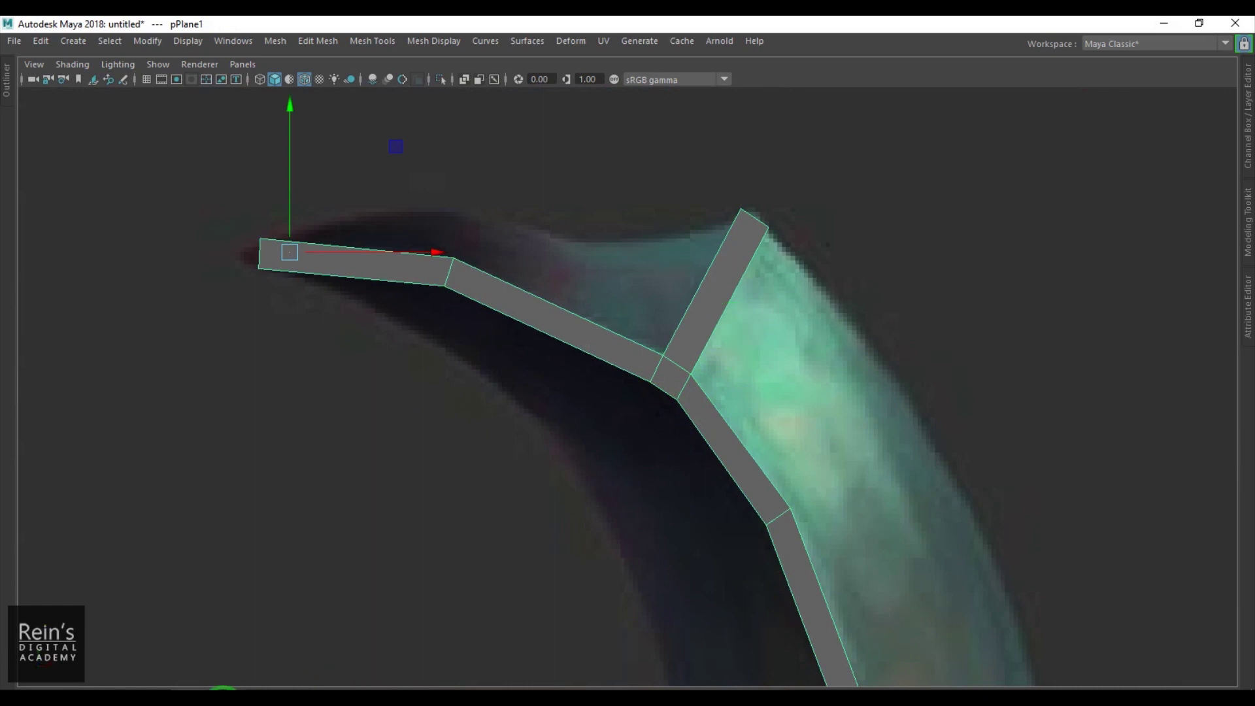
Switch to Paint and draw a red bent cross line on the black strip's upper part and a bent profile with circled points beside it
{"action": "left_click", "coordinate": [215, 704]}
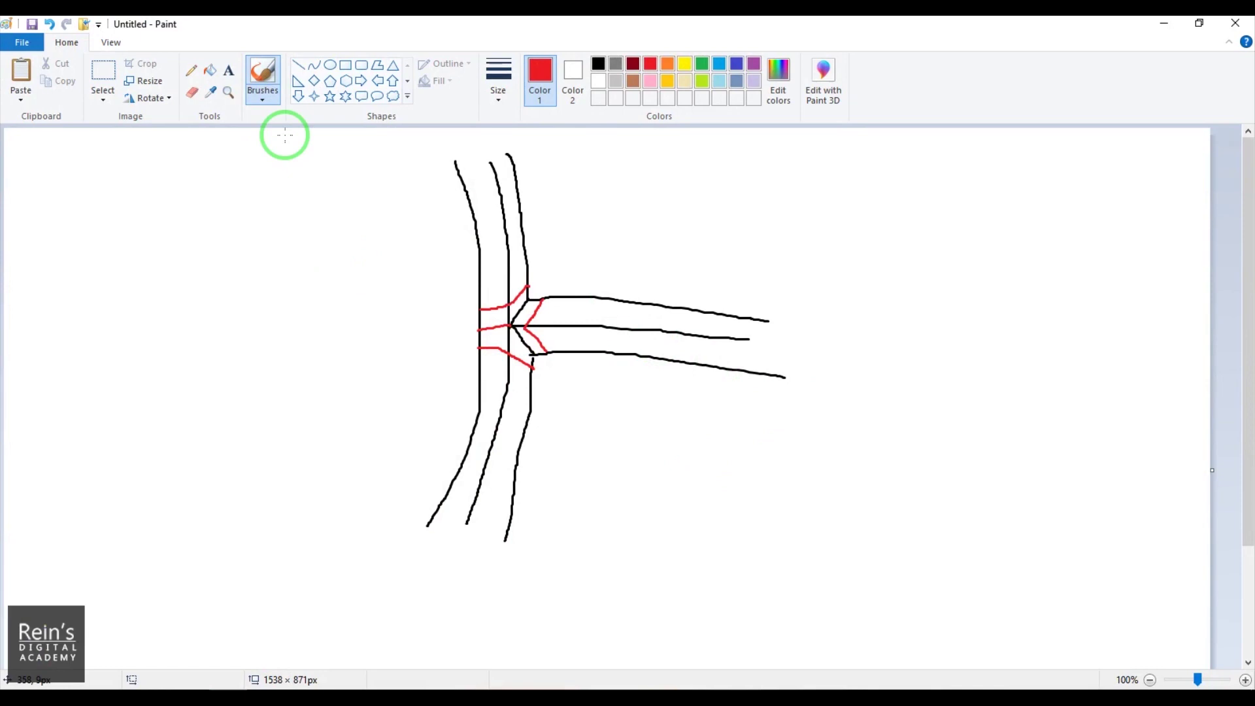
{"action": "mouse_move", "coordinate": [473, 217]}
{"action": "left_mouse_down"}
{"action": "mouse_move", "coordinate": [502, 206]}
{"action": "mouse_move", "coordinate": [522, 217]}
{"action": "left_mouse_up"}
{"action": "mouse_move", "coordinate": [140, 210]}
{"action": "left_mouse_down"}
{"action": "mouse_move", "coordinate": [174, 168]}
{"action": "mouse_move", "coordinate": [229, 209]}
{"action": "mouse_move", "coordinate": [140, 215]}
{"action": "mouse_move", "coordinate": [160, 177]}
{"action": "mouse_move", "coordinate": [220, 194]}
{"action": "left_mouse_up"}
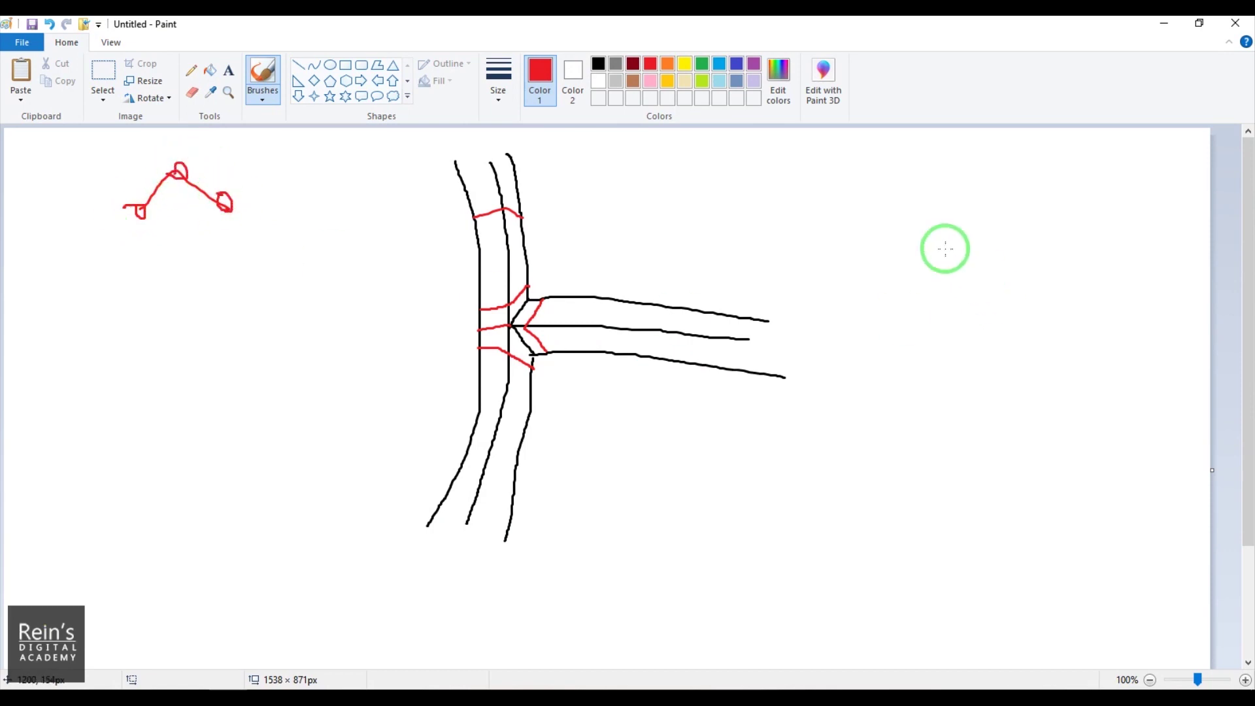
Draw three long, roughly parallel red vertical lines to the right of the black diagram as a second strip
{"action": "left_click_drag", "start_coordinate": [924, 172], "coordinate": [944, 532]}
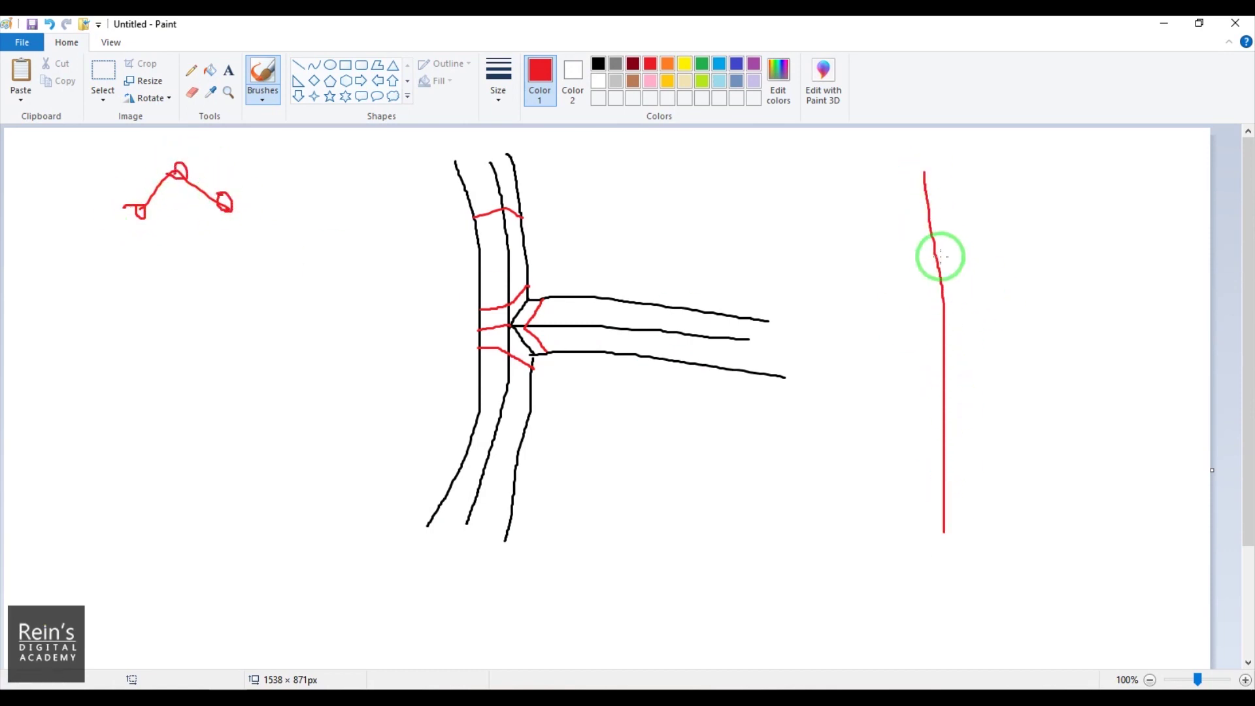
{"action": "left_click_drag", "start_coordinate": [939, 168], "coordinate": [989, 527]}
{"action": "mouse_move", "coordinate": [873, 172]}
{"action": "left_mouse_down"}
{"action": "mouse_move", "coordinate": [922, 449]}
{"action": "mouse_move", "coordinate": [924, 543]}
{"action": "left_mouse_up"}
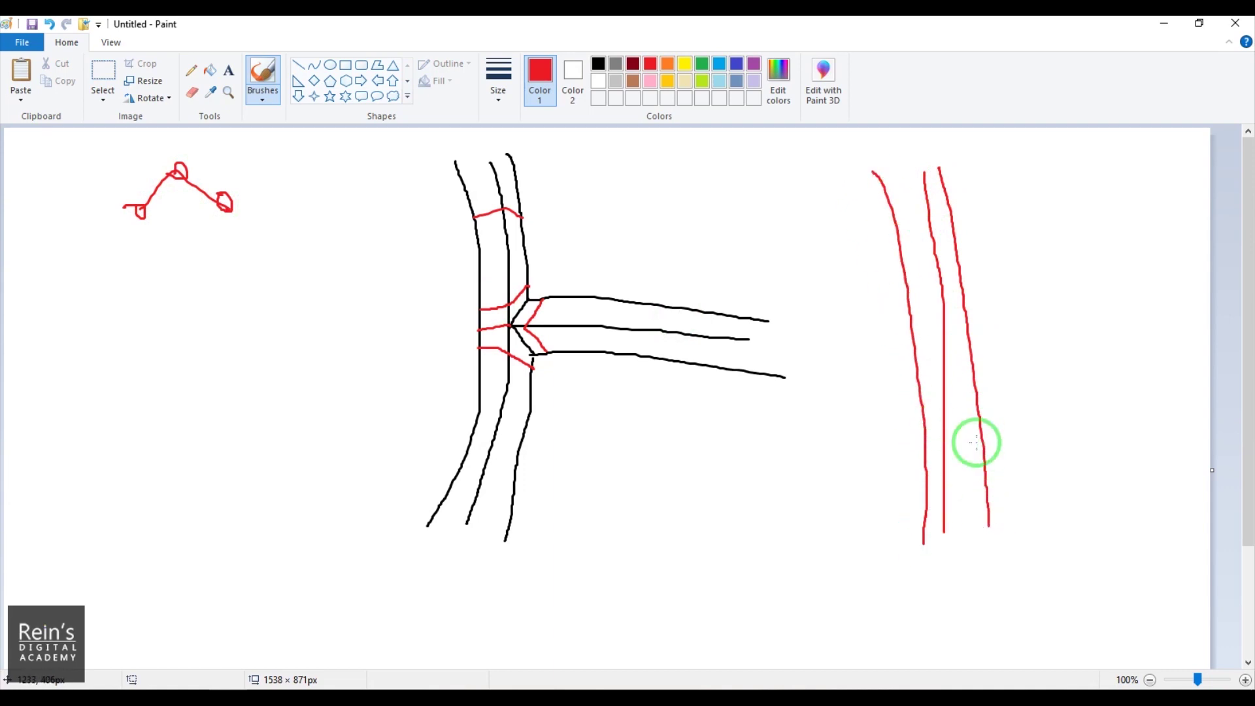
Draw a red side branch with its centre line crossing the vertical strip and its two outer lines stopping at the strip's near side
{"action": "left_click_drag", "start_coordinate": [911, 314], "coordinate": [1126, 279]}
{"action": "left_click_drag", "start_coordinate": [909, 295], "coordinate": [1113, 253]}
{"action": "left_click_drag", "start_coordinate": [914, 347], "coordinate": [1141, 296]}
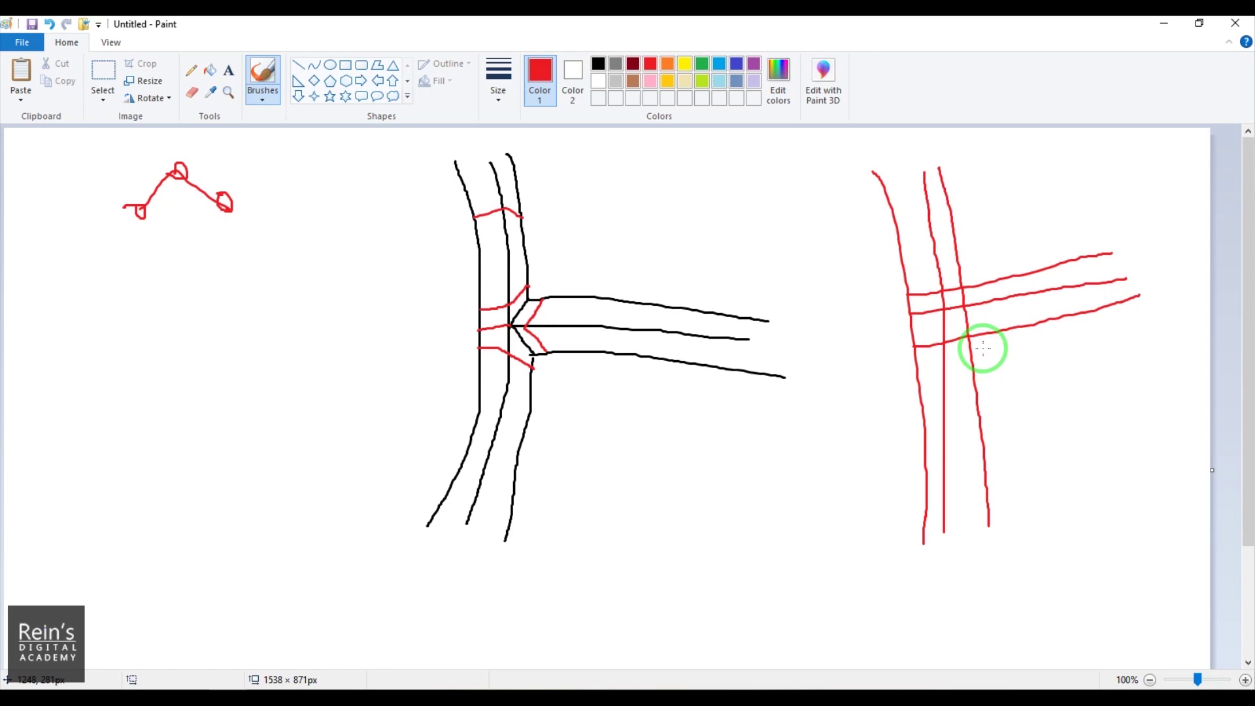
{"action": "key", "text": "ctrl+z"}
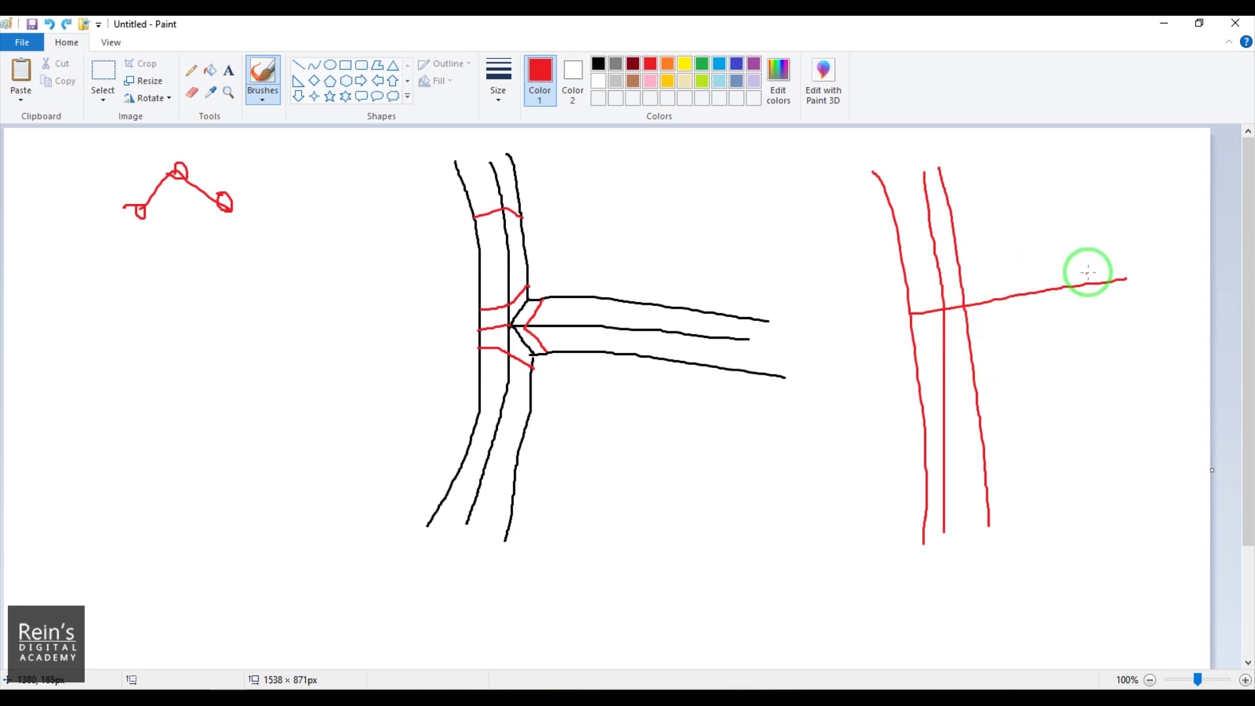
{"action": "left_click_drag", "start_coordinate": [1122, 255], "coordinate": [1015, 276]}
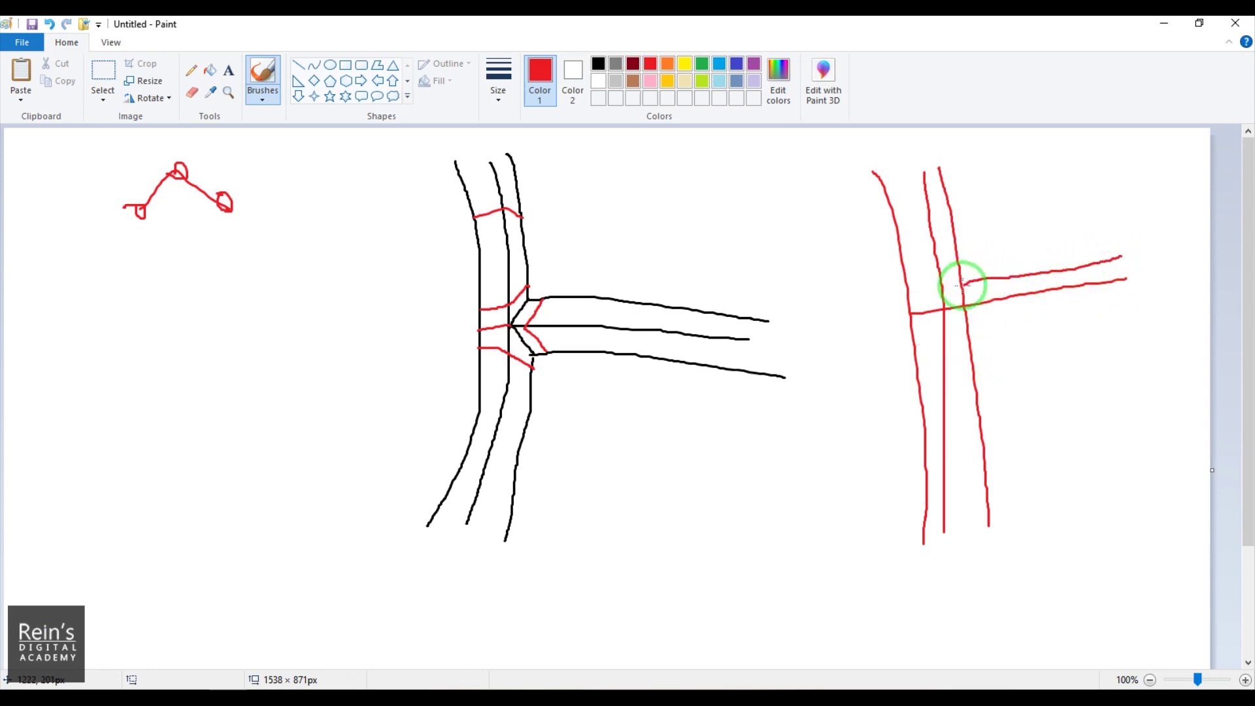
{"action": "left_click_drag", "start_coordinate": [1124, 304], "coordinate": [989, 326]}
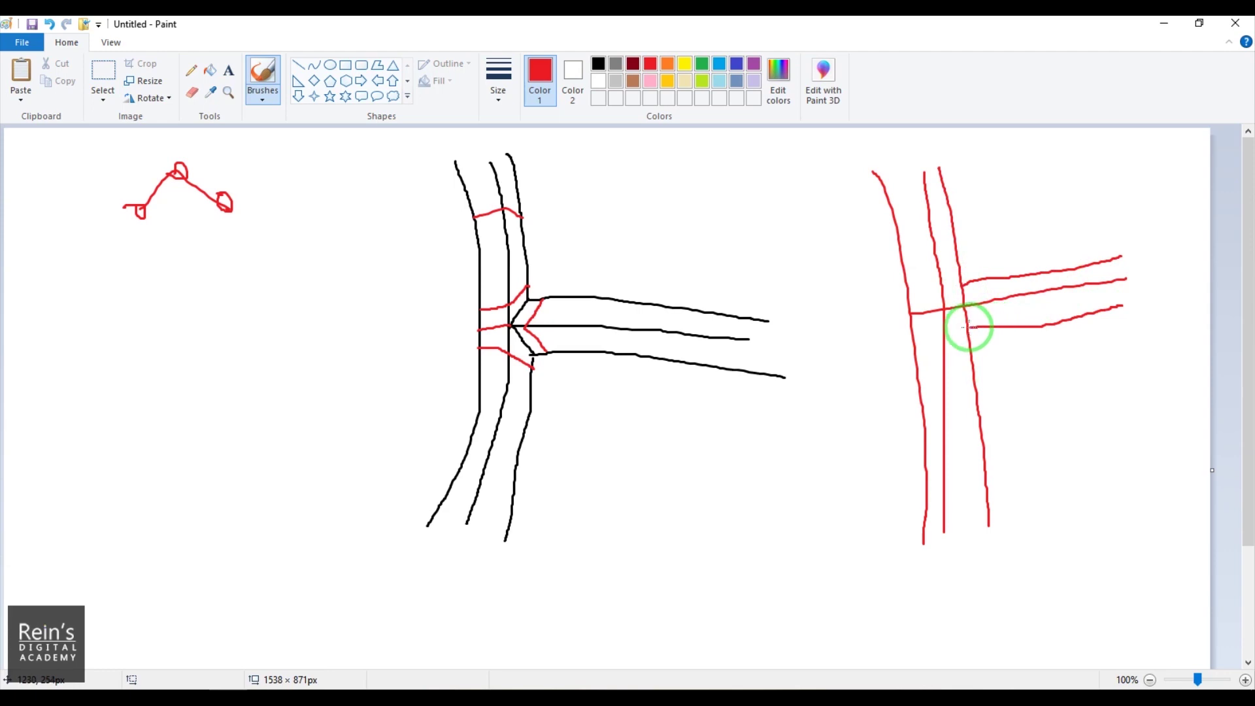
Erase the strip's near line across the branch opening and join the branch's outer corners to the central line with red strokes
{"action": "left_click", "coordinate": [192, 91]}
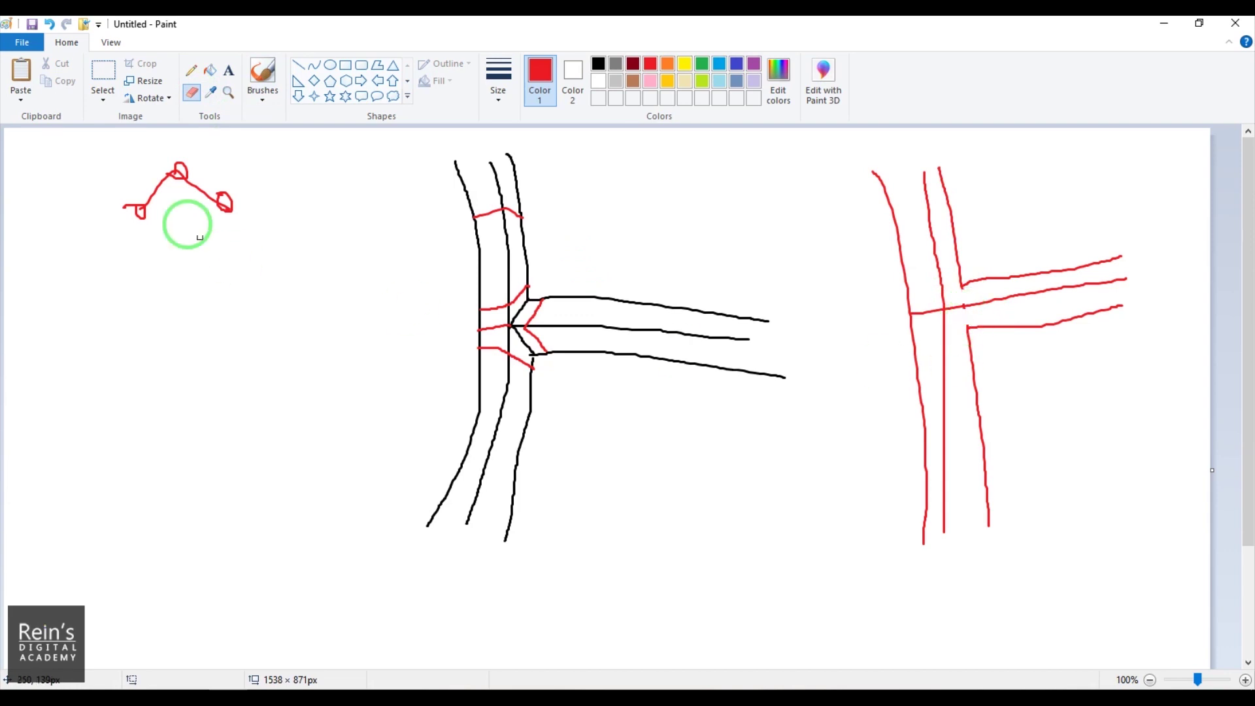
{"action": "left_click", "coordinate": [261, 75]}
{"action": "left_click_drag", "start_coordinate": [971, 328], "coordinate": [946, 320]}
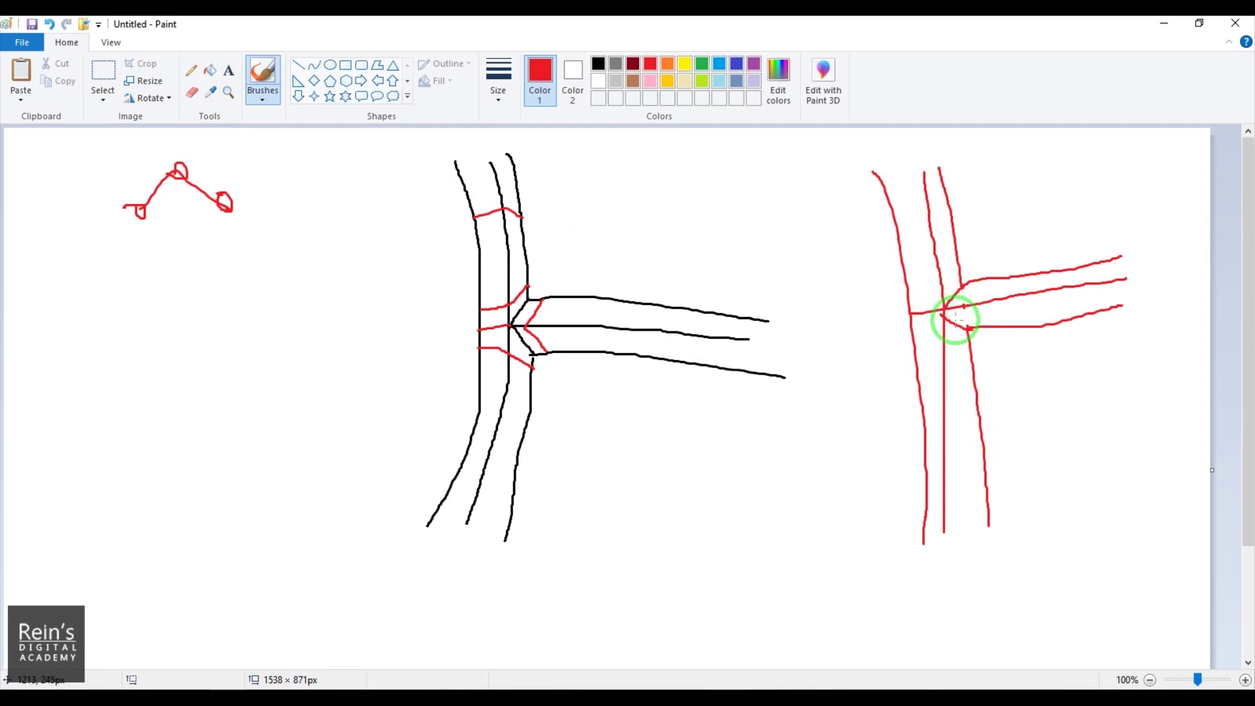
{"action": "mouse_move", "coordinate": [941, 172]}
{"action": "left_mouse_down"}
{"action": "mouse_move", "coordinate": [989, 234]}
{"action": "mouse_move", "coordinate": [1148, 251]}
{"action": "left_mouse_up"}
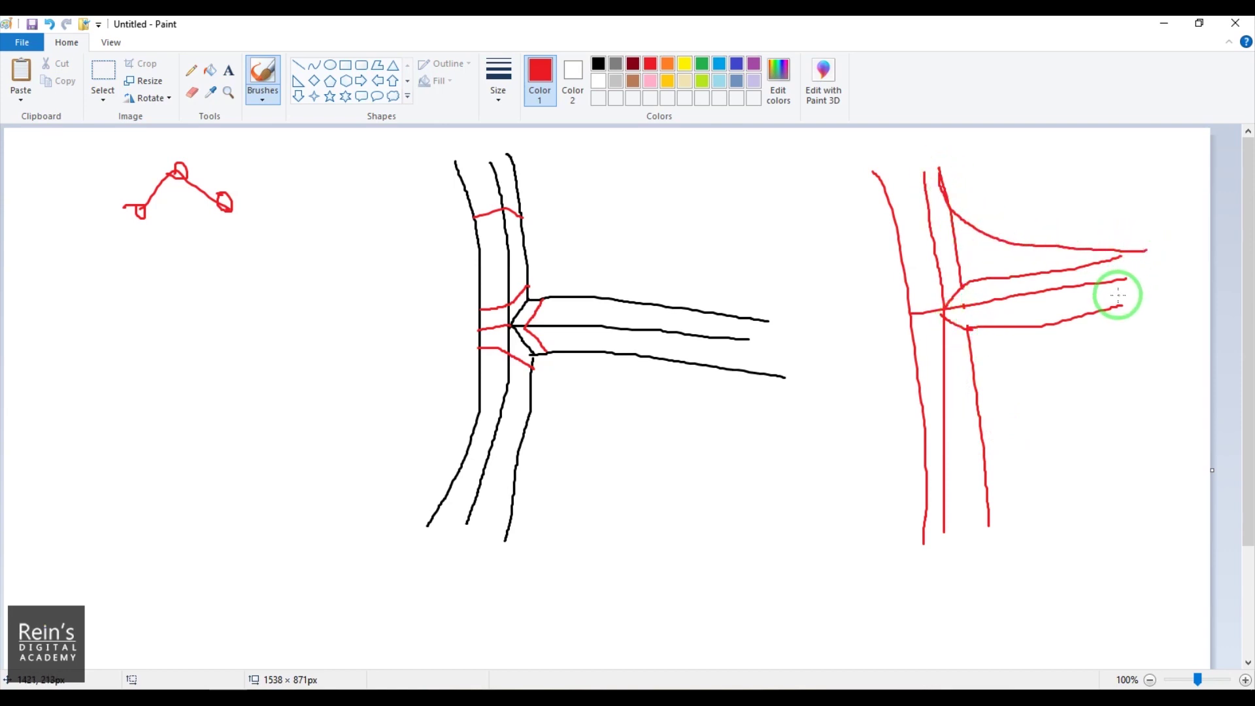
{"action": "key", "text": "ctrl+z"}
Draw a blue V-shaped edge across the start of the red branch and a blue bent cross line over the strip at the junction
{"action": "left_click", "coordinate": [736, 64]}
{"action": "mouse_move", "coordinate": [985, 278]}
{"action": "left_mouse_down"}
{"action": "mouse_move", "coordinate": [959, 307]}
{"action": "mouse_move", "coordinate": [987, 325]}
{"action": "left_mouse_up"}
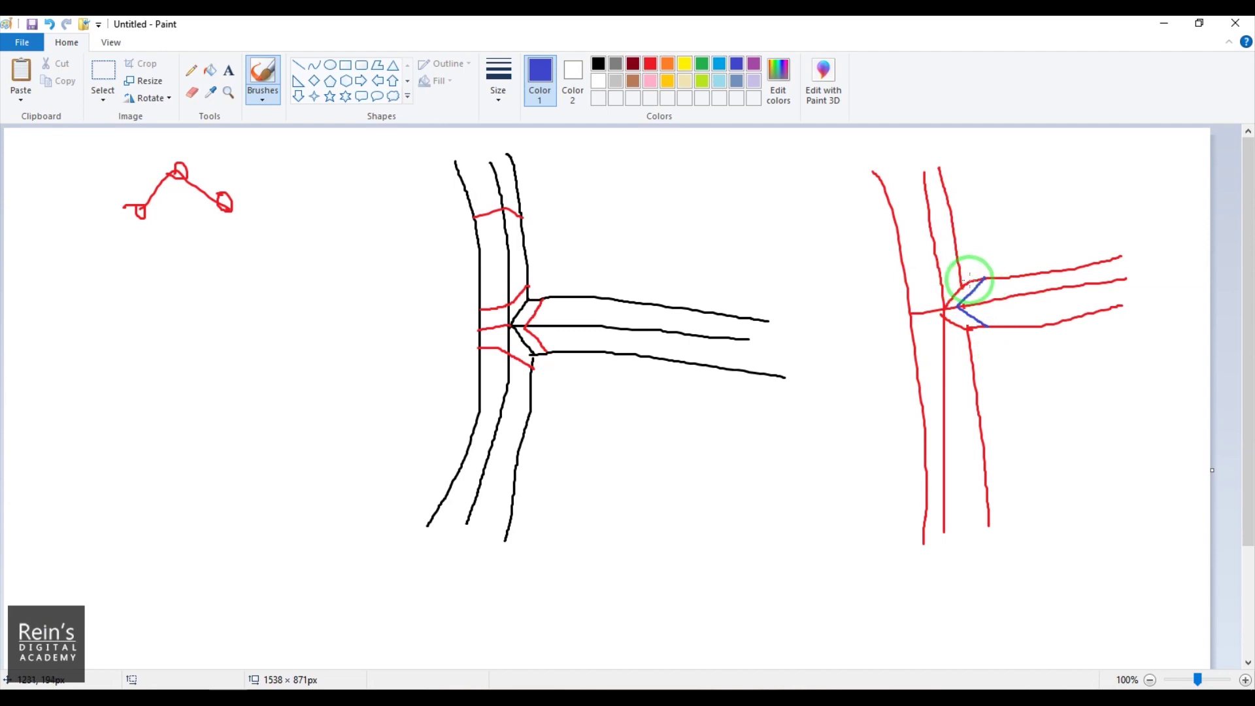
{"action": "mouse_move", "coordinate": [963, 272]}
{"action": "left_mouse_down"}
{"action": "mouse_move", "coordinate": [905, 300]}
{"action": "mouse_move", "coordinate": [976, 344]}
{"action": "left_mouse_up"}
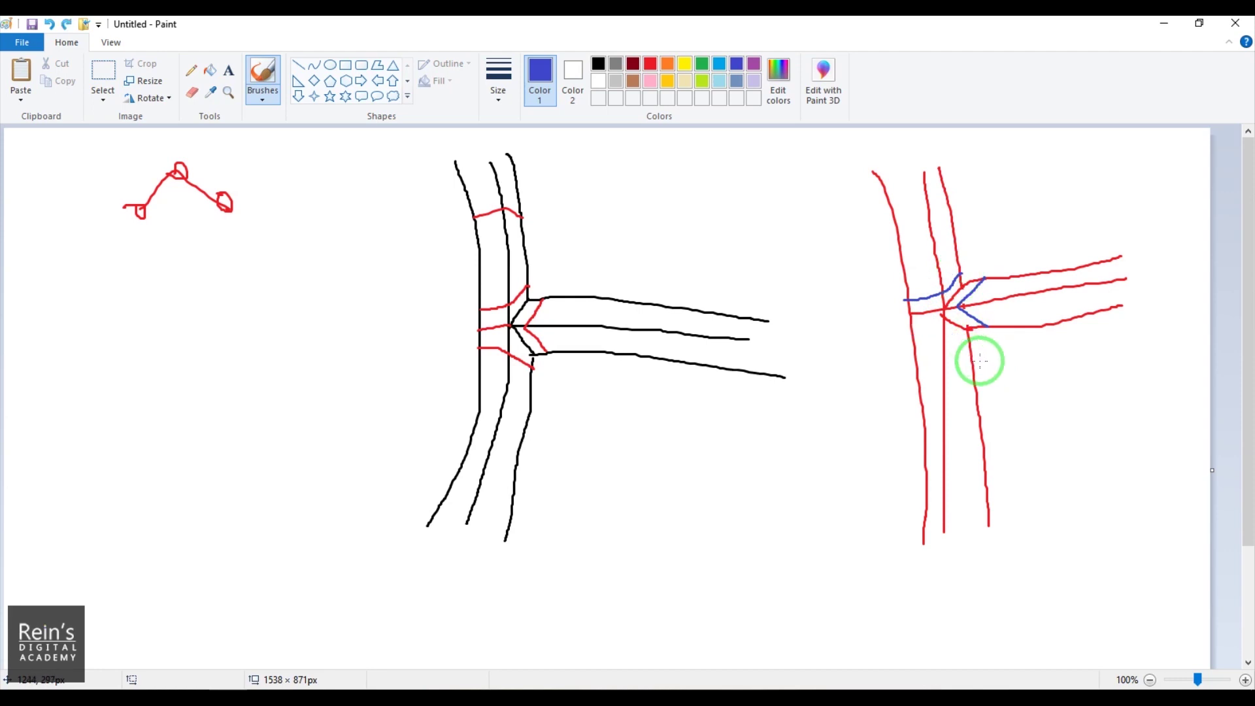
Try blue diagonal cross lines spreading from the branch corners to the strip's far line, with their end points marked
{"action": "left_click_drag", "start_coordinate": [973, 341], "coordinate": [929, 431]}
{"action": "left_click_drag", "start_coordinate": [961, 270], "coordinate": [888, 221]}
{"action": "left_click_drag", "start_coordinate": [912, 302], "coordinate": [904, 314]}
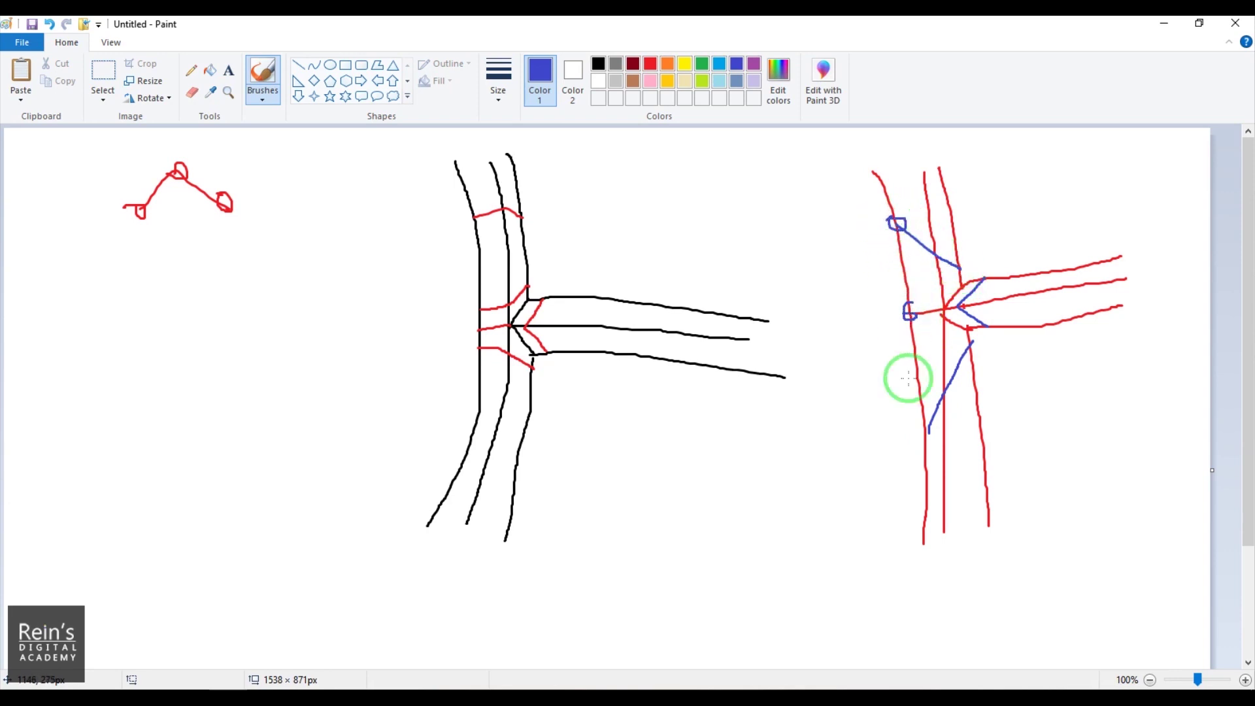
{"action": "left_click_drag", "start_coordinate": [915, 419], "coordinate": [928, 431]}
{"action": "mouse_move", "coordinate": [871, 234]}
{"action": "left_mouse_down"}
{"action": "mouse_move", "coordinate": [892, 303]}
{"action": "mouse_move", "coordinate": [863, 401]}
{"action": "left_mouse_up"}
{"action": "key", "text": "ctrl+z"}
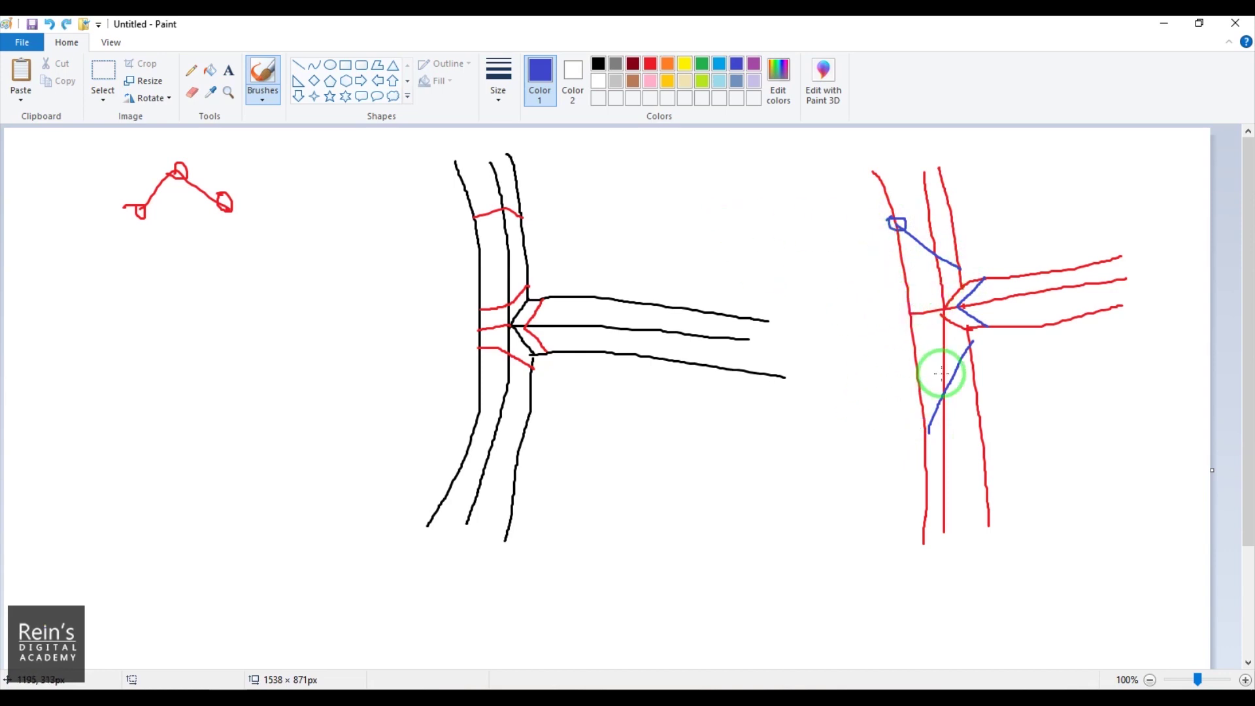
{"action": "key", "text": "ctrl+z"}
{"action": "key", "text": "ctrl+z"}
Draw blue cross lines above and below the branch, circle their far ends, and sketch a blue bent line with a marked corner beside the strip
{"action": "mouse_move", "coordinate": [962, 272]}
{"action": "left_mouse_down"}
{"action": "mouse_move", "coordinate": [904, 306]}
{"action": "mouse_move", "coordinate": [979, 346]}
{"action": "left_mouse_up"}
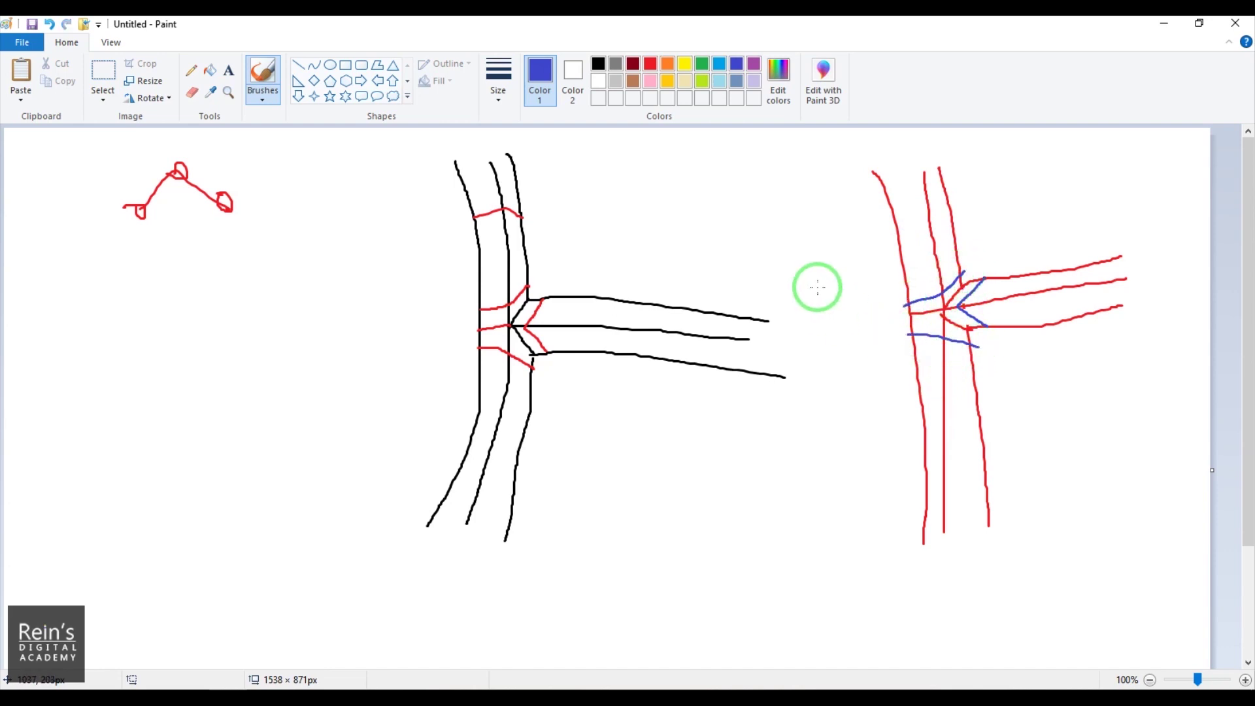
{"action": "mouse_move", "coordinate": [788, 200]}
{"action": "left_mouse_down"}
{"action": "mouse_move", "coordinate": [821, 313]}
{"action": "mouse_move", "coordinate": [809, 396]}
{"action": "left_mouse_up"}
{"action": "left_click_drag", "start_coordinate": [833, 254], "coordinate": [836, 263]}
{"action": "mouse_move", "coordinate": [908, 290]}
{"action": "left_mouse_down"}
{"action": "mouse_move", "coordinate": [911, 336]}
{"action": "mouse_move", "coordinate": [906, 287]}
{"action": "left_mouse_up"}
Sketch a blue curve between the two diagrams with three short lines branching from its bend
{"action": "mouse_move", "coordinate": [725, 430]}
{"action": "left_mouse_down"}
{"action": "mouse_move", "coordinate": [761, 480]}
{"action": "mouse_move", "coordinate": [764, 627]}
{"action": "mouse_move", "coordinate": [779, 569]}
{"action": "mouse_move", "coordinate": [774, 507]}
{"action": "mouse_move", "coordinate": [806, 481]}
{"action": "mouse_move", "coordinate": [801, 509]}
{"action": "mouse_move", "coordinate": [821, 507]}
{"action": "left_mouse_up"}
{"action": "left_click_drag", "start_coordinate": [777, 527], "coordinate": [844, 528]}
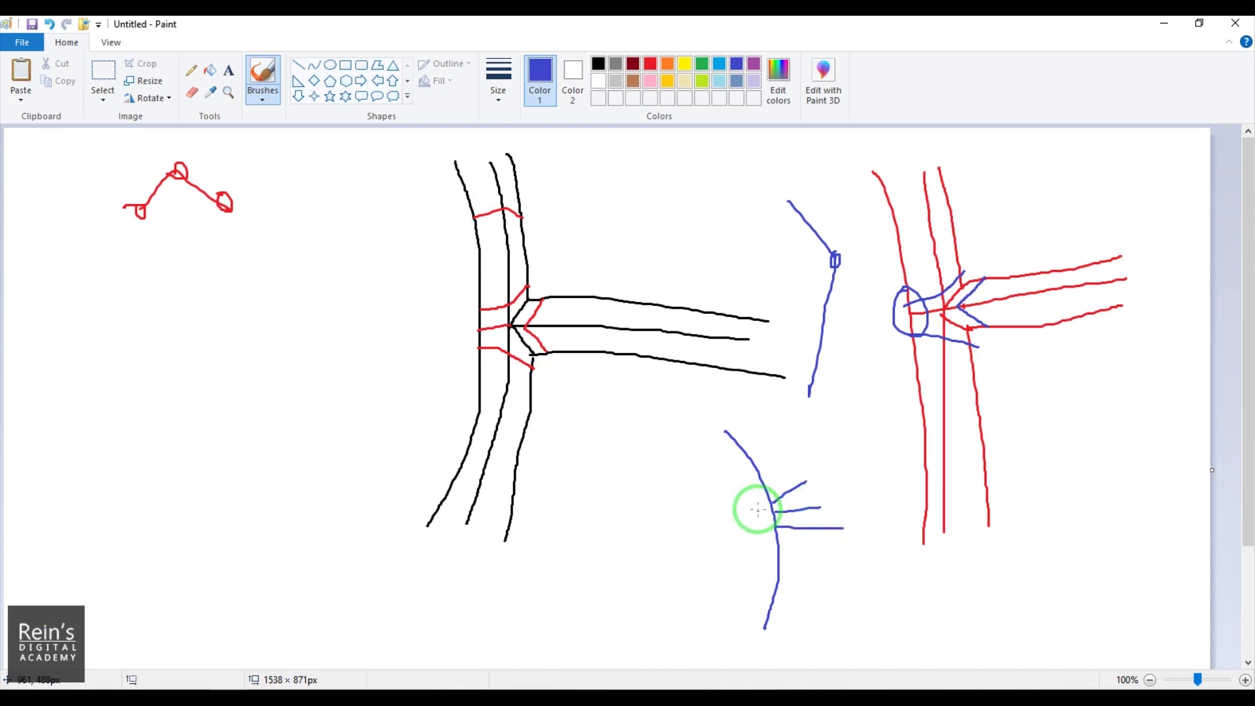
Undo the blue curves, bent lines, circle and cross lines, keeping only the blue V-shaped edge on the red branch
{"action": "mouse_move", "coordinate": [670, 447]}
{"action": "left_mouse_down"}
{"action": "mouse_move", "coordinate": [720, 521]}
{"action": "mouse_move", "coordinate": [703, 617]}
{"action": "left_mouse_up"}
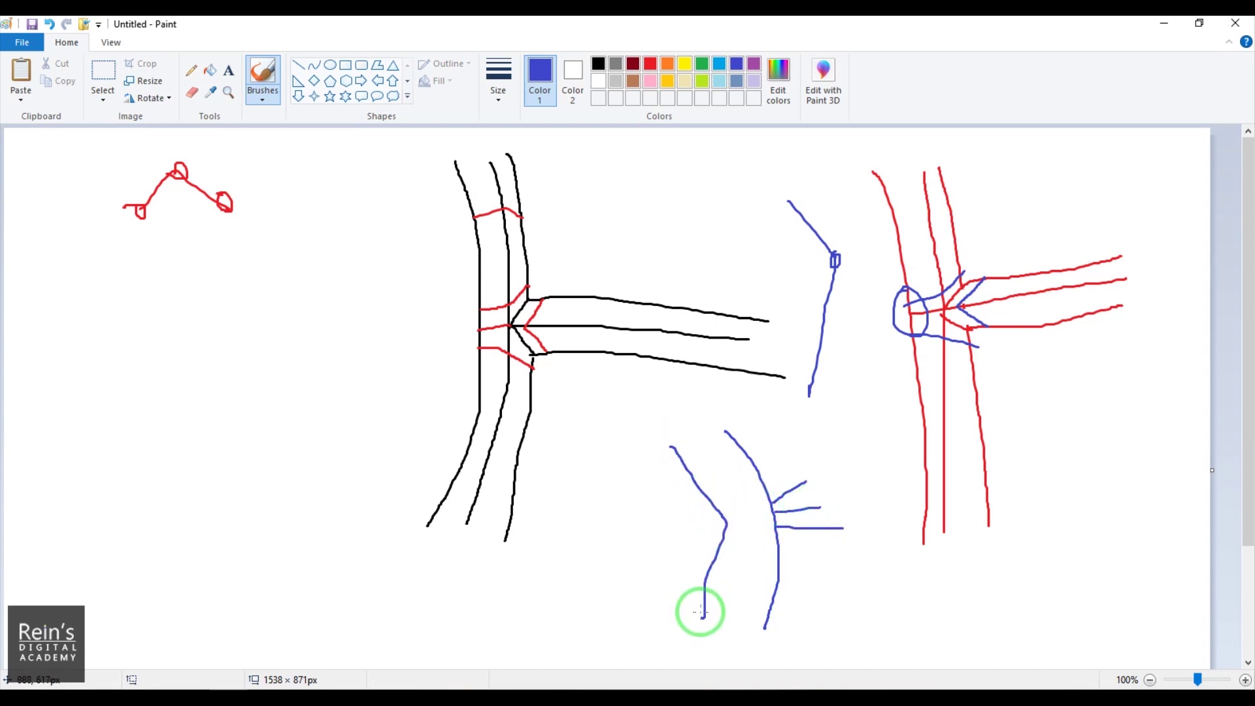
{"action": "key", "text": "ctrl+z"}
{"action": "key", "text": "ctrl+z"}
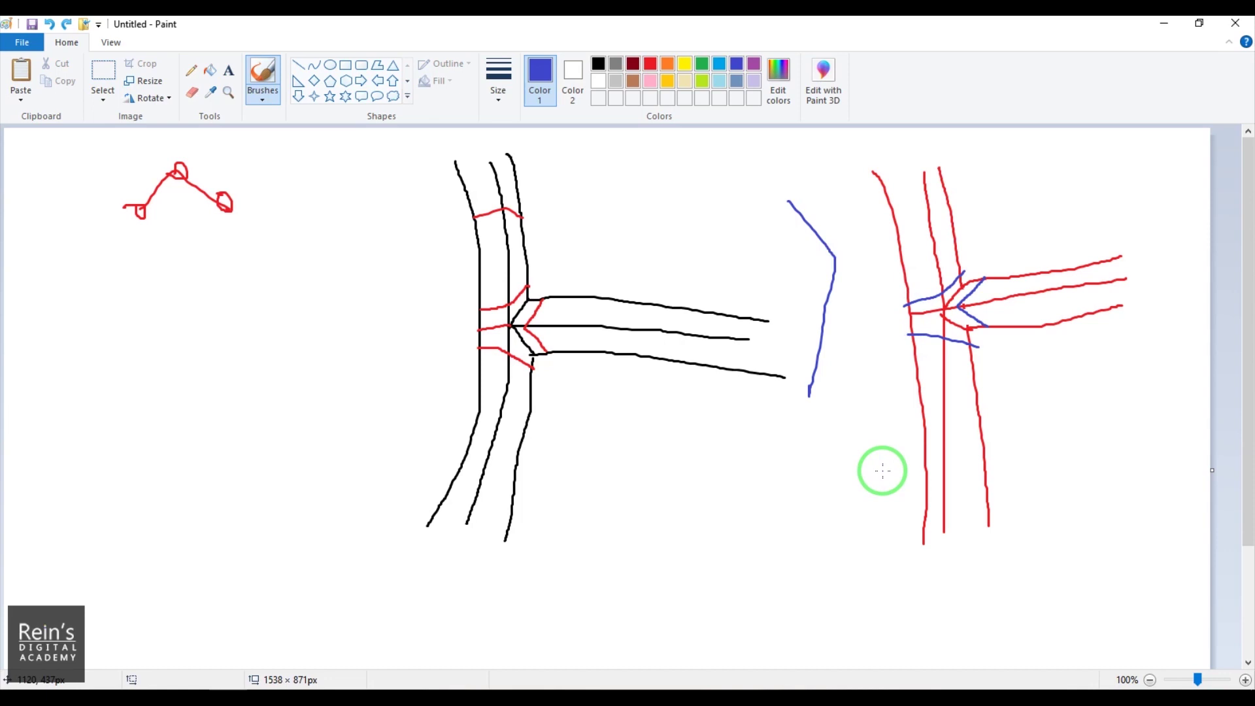
{"action": "key", "text": "ctrl+z"}
{"action": "key", "text": "ctrl+z"}
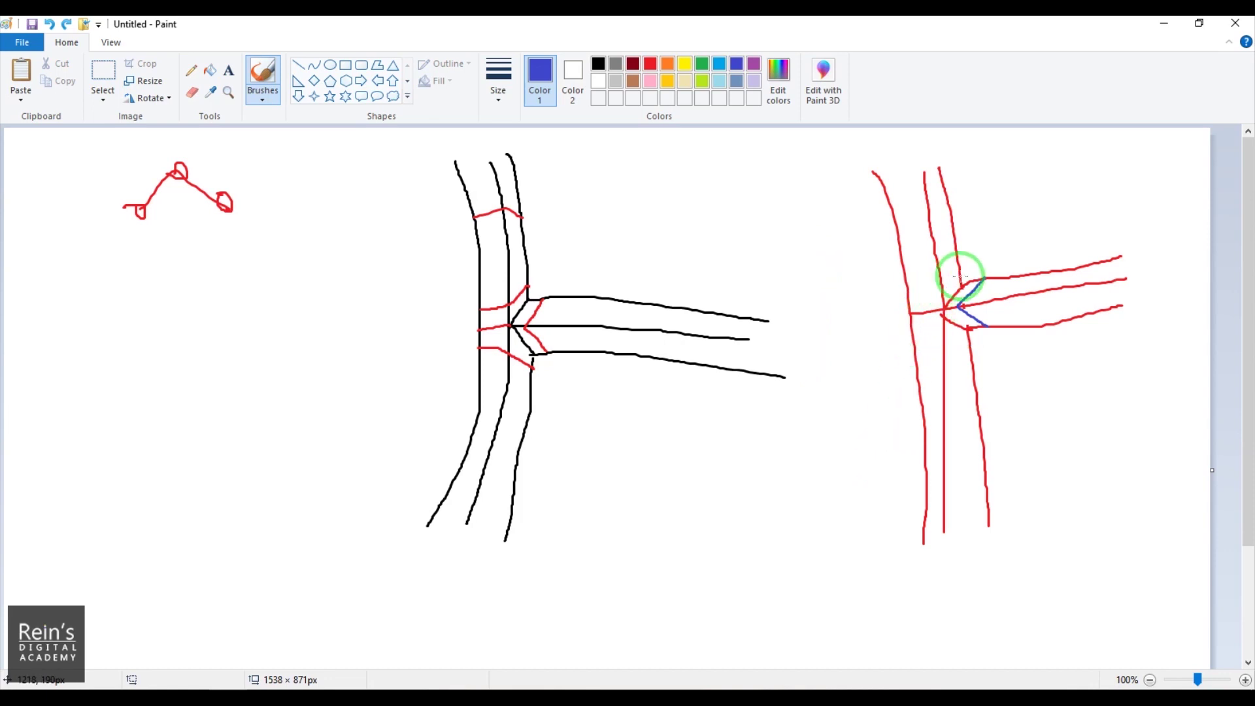
Draw blue curves spreading from both branch corners to the strip's far line, and mark the three end points there with small boxes
{"action": "left_click_drag", "start_coordinate": [962, 273], "coordinate": [891, 228]}
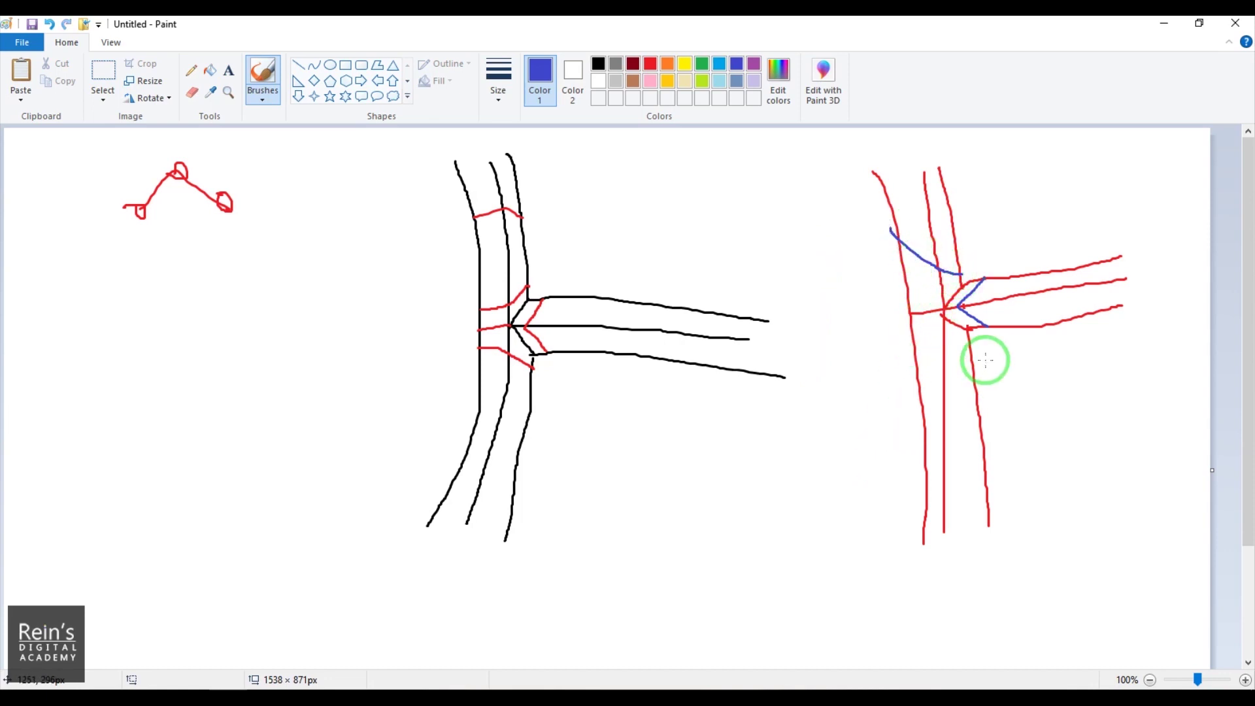
{"action": "left_click_drag", "start_coordinate": [973, 340], "coordinate": [922, 406]}
{"action": "left_click_drag", "start_coordinate": [912, 314], "coordinate": [904, 308]}
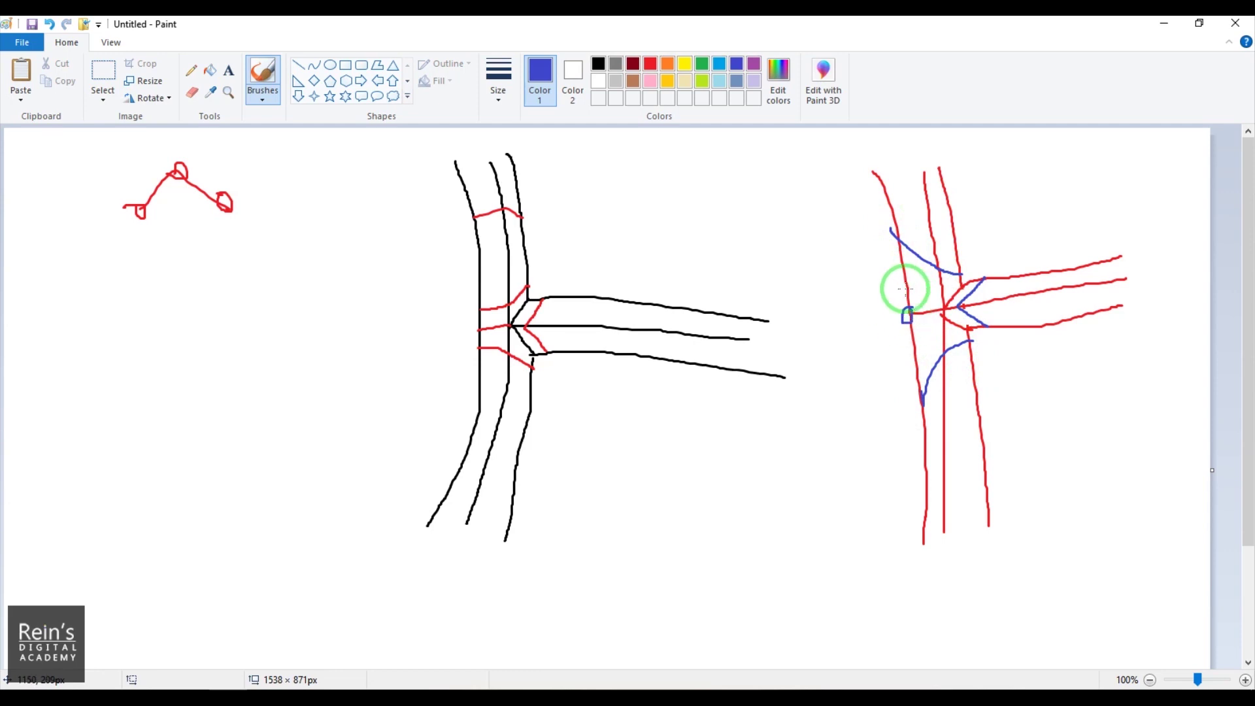
{"action": "left_click_drag", "start_coordinate": [895, 234], "coordinate": [906, 244]}
{"action": "left_click_drag", "start_coordinate": [914, 384], "coordinate": [921, 408]}
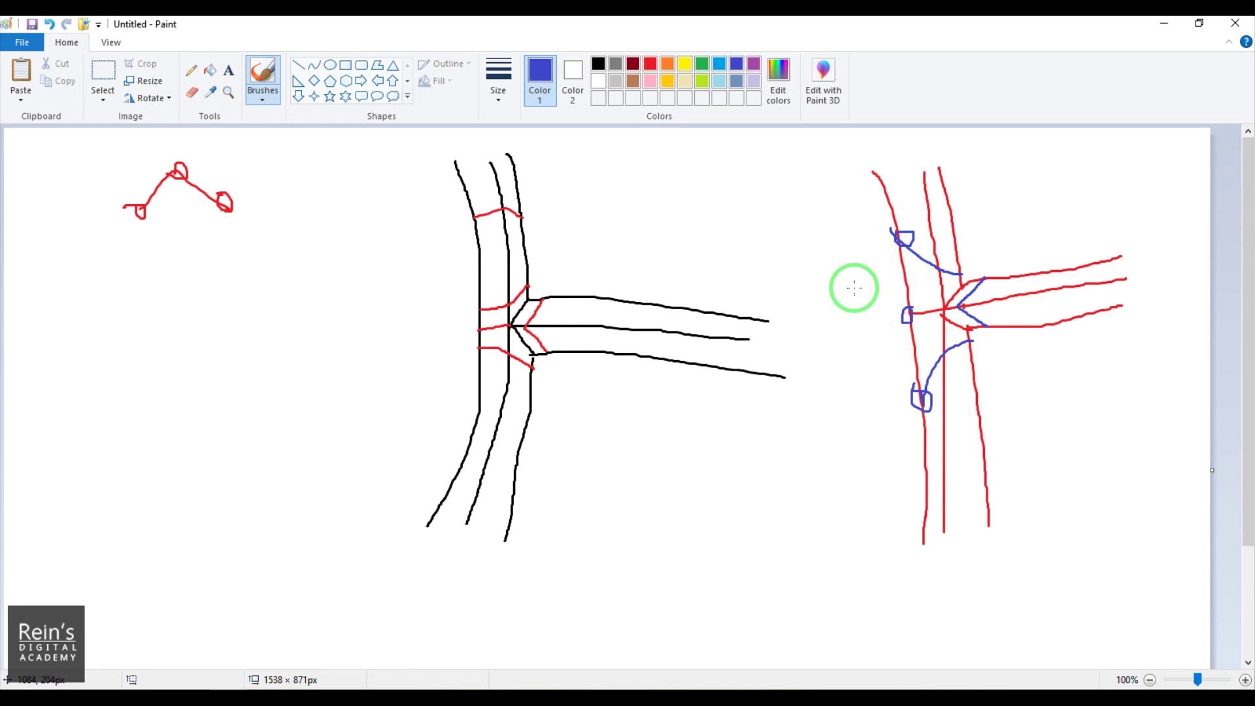
Switch to Maya and insert centred edge loops along the ridge strip and its branches with the Multi-Cut tool
{"action": "left_click", "coordinate": [1164, 23]}
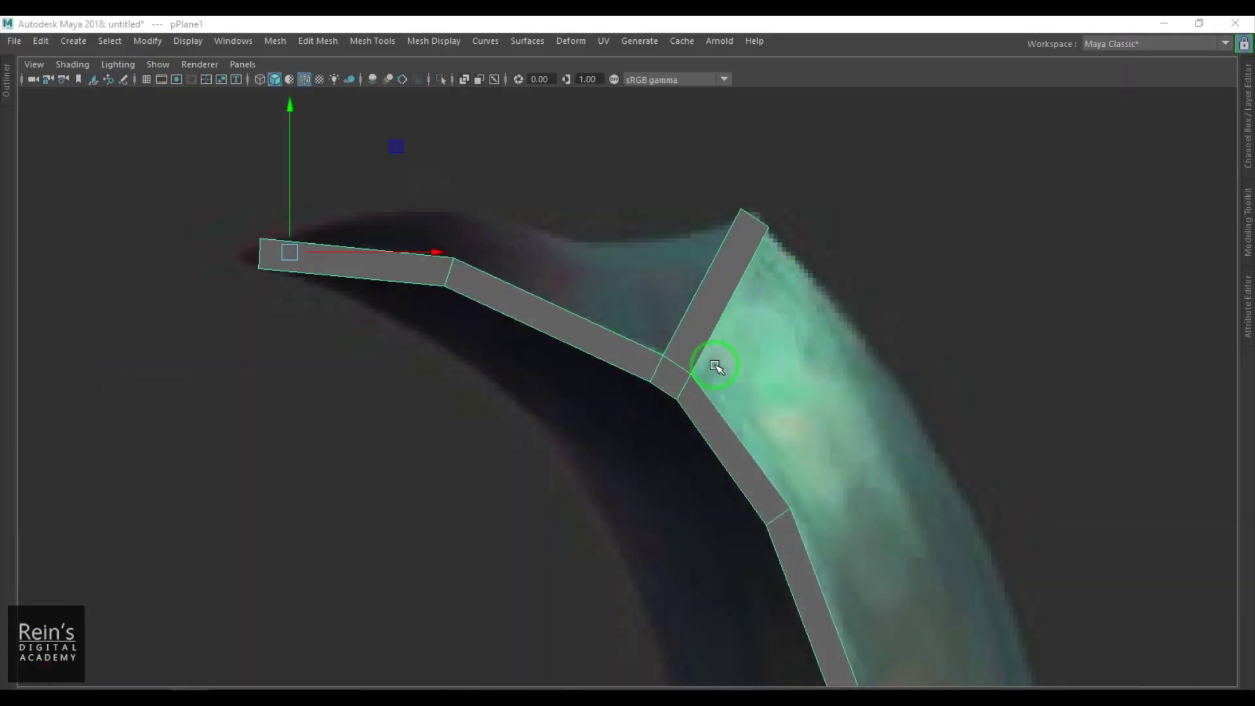
{"action": "middle_click_drag", "start_coordinate": [687, 308], "coordinate": [689, 320], "text": "alt"}
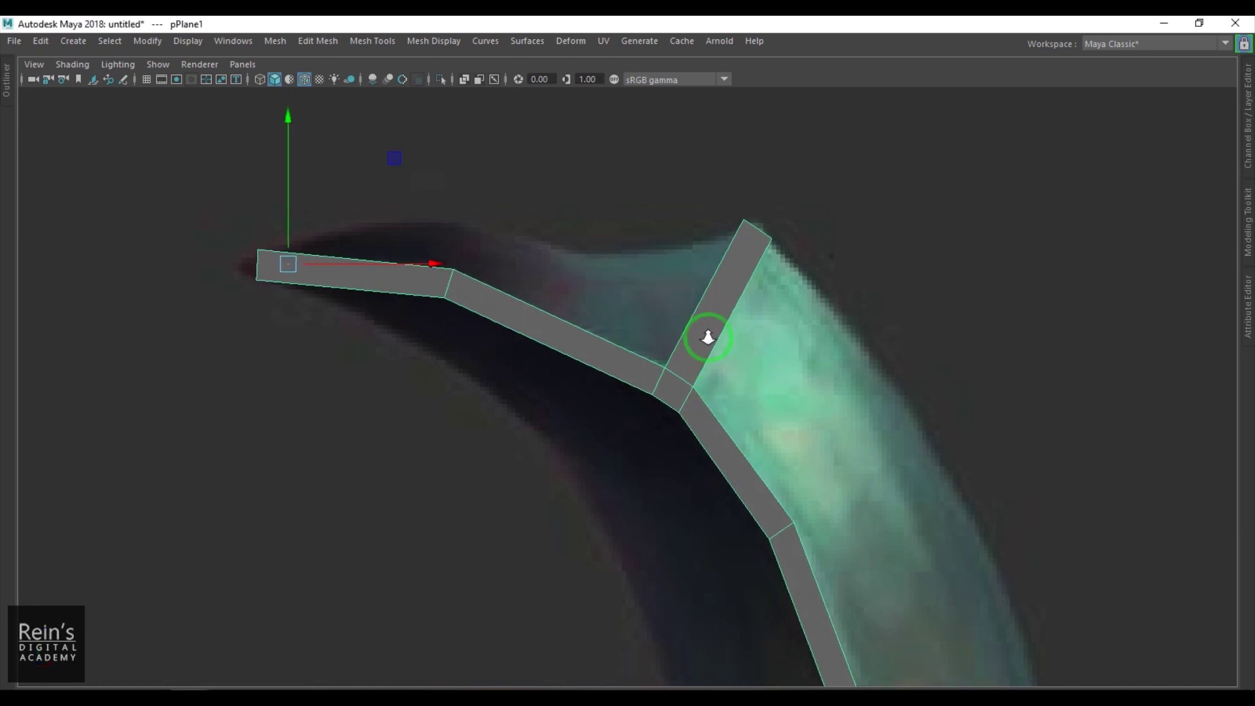
{"action": "right_click_drag", "start_coordinate": [689, 320], "coordinate": [733, 310], "text": "alt"}
{"action": "right_click_drag", "start_coordinate": [754, 262], "coordinate": [635, 269], "text": "shift"}
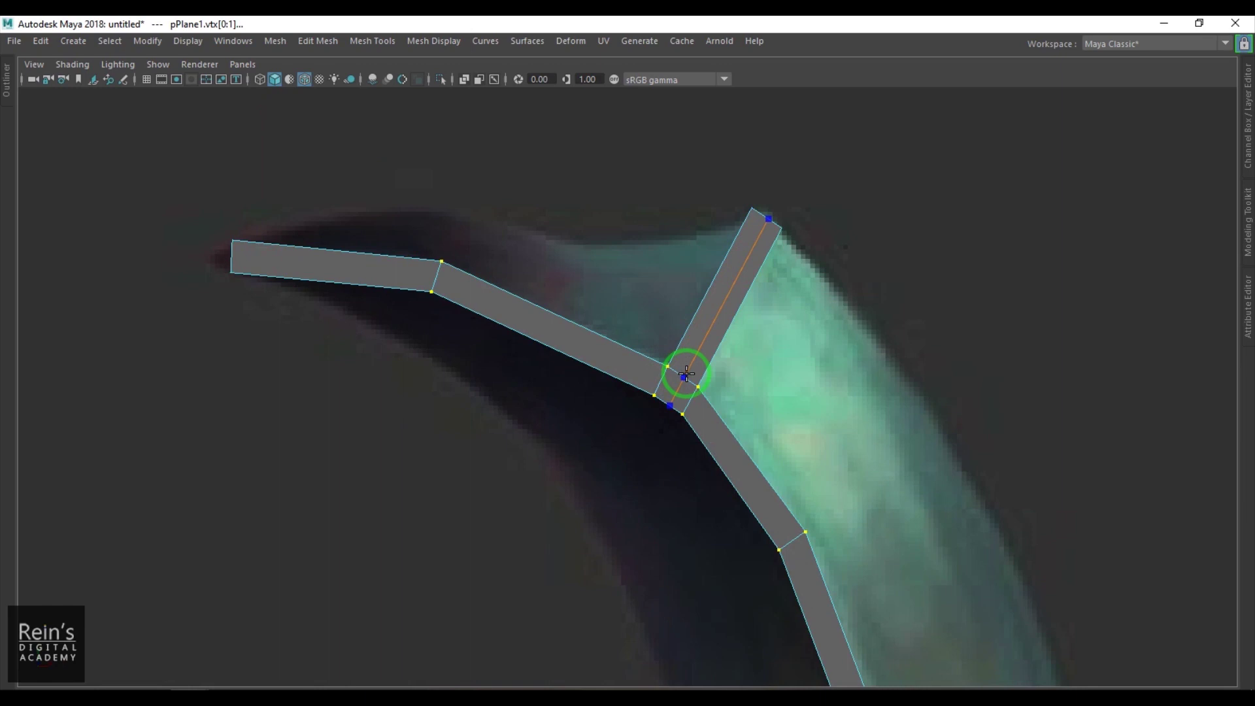
{"action": "left_click", "coordinate": [690, 401], "text": "ctrl"}
{"action": "middle_click_drag", "start_coordinate": [861, 533], "coordinate": [795, 196], "text": "alt"}
{"action": "middle_click_drag", "start_coordinate": [821, 423], "coordinate": [776, 281], "text": "alt"}
{"action": "left_click", "coordinate": [791, 340], "text": "ctrl"}
{"action": "middle_click_drag", "start_coordinate": [830, 429], "coordinate": [787, 288], "text": "alt"}
{"action": "left_click", "coordinate": [742, 334], "text": "ctrl"}
{"action": "left_click", "coordinate": [509, 480], "text": "ctrl"}
{"action": "left_click", "coordinate": [514, 479], "text": "ctrl"}
Delete the cross edges on the branch side of the uppermost junction, leaving those on the opposite side of the centre line
{"action": "middle_click_drag", "start_coordinate": [745, 102], "coordinate": [853, 648], "text": "alt"}
{"action": "middle_click_drag", "start_coordinate": [724, 347], "coordinate": [764, 425], "text": "alt"}
{"action": "scroll", "coordinate": [768, 416], "scroll_direction": "up", "scroll_amount": 3}
{"action": "scroll", "coordinate": [768, 419], "scroll_direction": "up", "scroll_amount": 6}
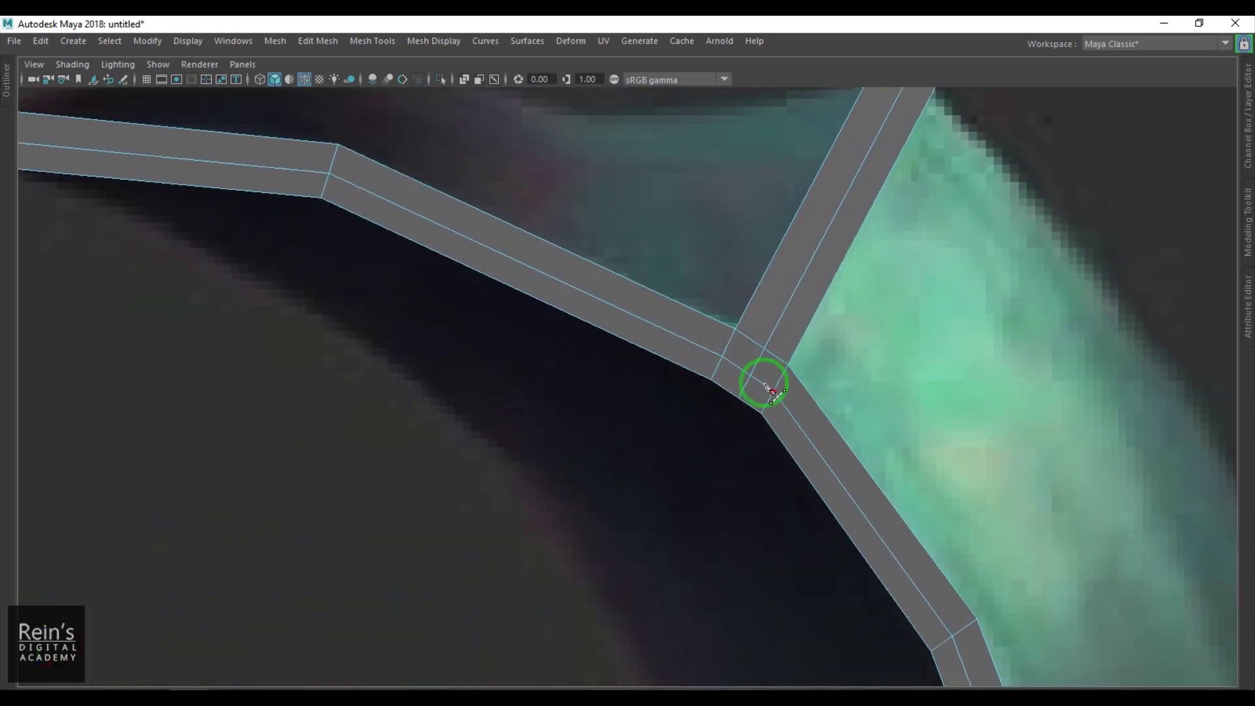
{"action": "key", "text": "w"}
{"action": "left_click", "coordinate": [673, 358]}
{"action": "left_click", "coordinate": [648, 366], "text": "shift"}
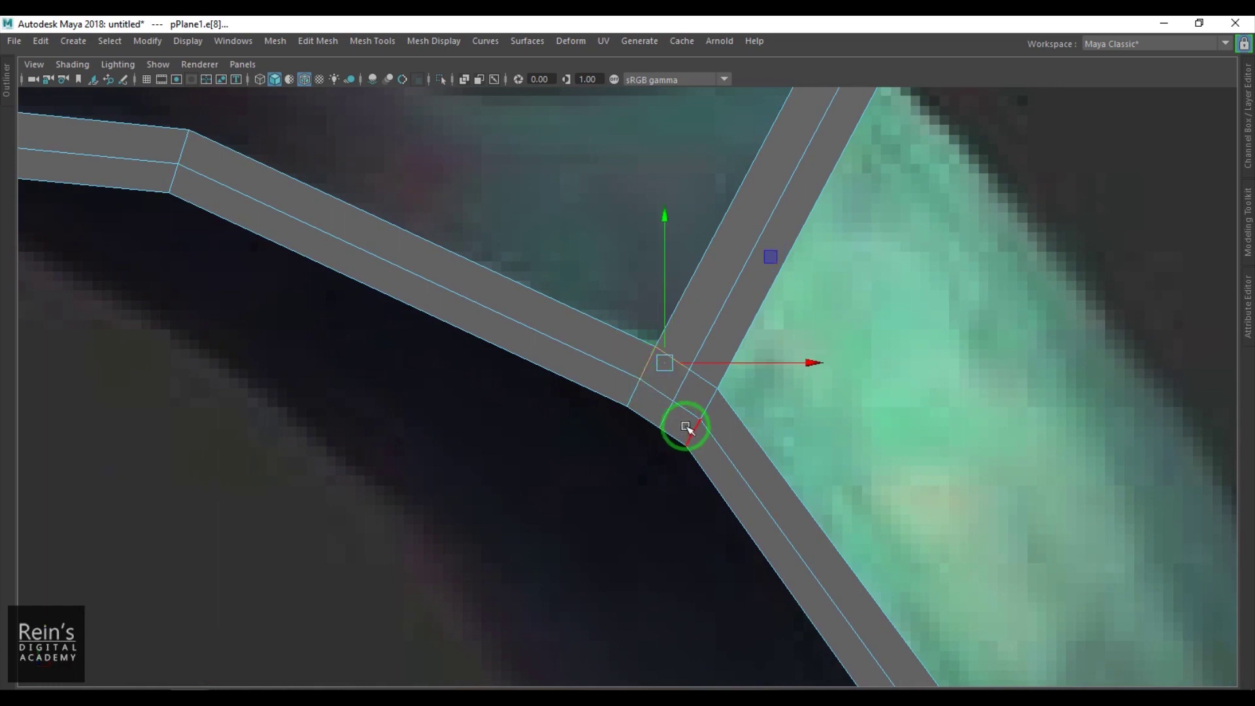
{"action": "key", "text": "Delete"}
{"action": "key", "text": "Delete"}
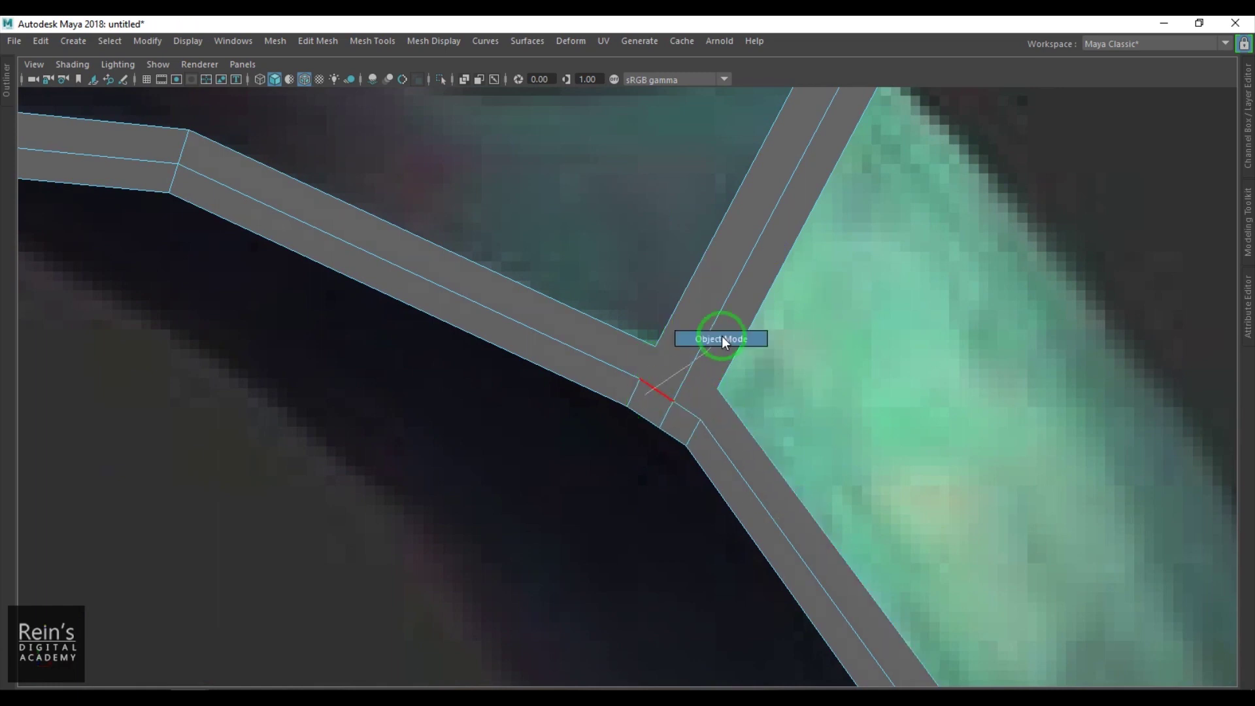
Cut diagonal edges from both branch corners to the centre vertex of the uppermost junction
{"action": "right_click_drag", "start_coordinate": [734, 287], "coordinate": [649, 288], "text": "shift"}
{"action": "left_click", "coordinate": [658, 344]}
{"action": "left_click", "coordinate": [674, 400]}
{"action": "right_click", "coordinate": [655, 438]}
{"action": "left_click_drag", "start_coordinate": [727, 378], "coordinate": [722, 393]}
{"action": "left_click", "coordinate": [720, 396]}
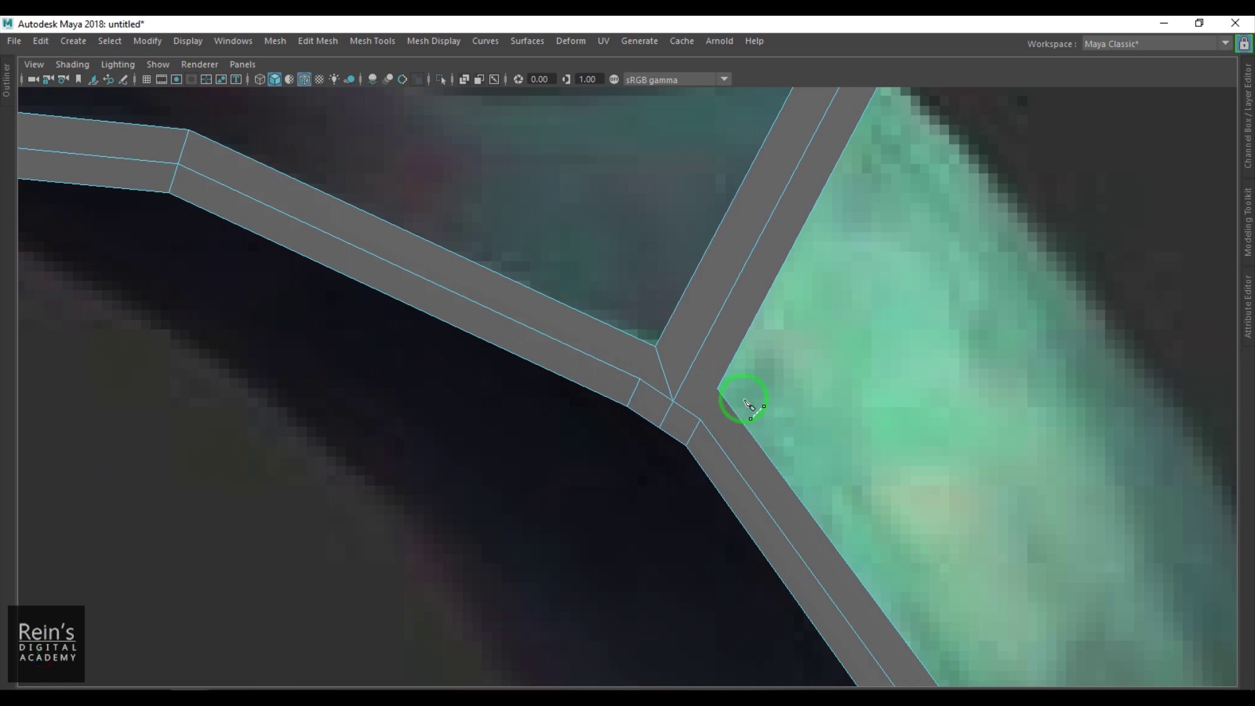
{"action": "left_click", "coordinate": [718, 388]}
{"action": "left_click", "coordinate": [673, 401]}
{"action": "right_click", "coordinate": [656, 433]}
Cut diagonal edges from the branch corners to the centre vertex at the next junction down the strip
{"action": "right_click_drag", "start_coordinate": [900, 487], "coordinate": [783, 461], "text": "alt"}
{"action": "middle_click_drag", "start_coordinate": [782, 461], "coordinate": [759, 174], "text": "alt"}
{"action": "right_click_drag", "start_coordinate": [779, 346], "coordinate": [812, 353], "text": "alt"}
{"action": "middle_click_drag", "start_coordinate": [894, 462], "coordinate": [829, 420], "text": "alt"}
{"action": "right_click_drag", "start_coordinate": [830, 420], "coordinate": [872, 412], "text": "alt"}
{"action": "middle_click_drag", "start_coordinate": [872, 412], "coordinate": [826, 429], "text": "alt"}
{"action": "left_click", "coordinate": [801, 405]}
{"action": "right_click_drag", "start_coordinate": [826, 429], "coordinate": [875, 400], "text": "alt"}
{"action": "right_click", "coordinate": [834, 399]}
{"action": "middle_click_drag", "start_coordinate": [875, 400], "coordinate": [785, 413], "text": "alt"}
{"action": "left_click", "coordinate": [804, 390]}
{"action": "left_click", "coordinate": [752, 425]}
{"action": "right_click", "coordinate": [759, 455]}
{"action": "left_click_drag", "start_coordinate": [779, 425], "coordinate": [696, 443]}
{"action": "right_click", "coordinate": [750, 495]}
Cut diagonal edges from both inner corners to the centre vertex of the junction just above the lowest one
{"action": "right_click_drag", "start_coordinate": [750, 495], "coordinate": [717, 527], "text": "alt"}
{"action": "middle_click_drag", "start_coordinate": [717, 527], "coordinate": [772, 301], "text": "alt"}
{"action": "right_click_drag", "start_coordinate": [772, 301], "coordinate": [715, 378], "text": "alt"}
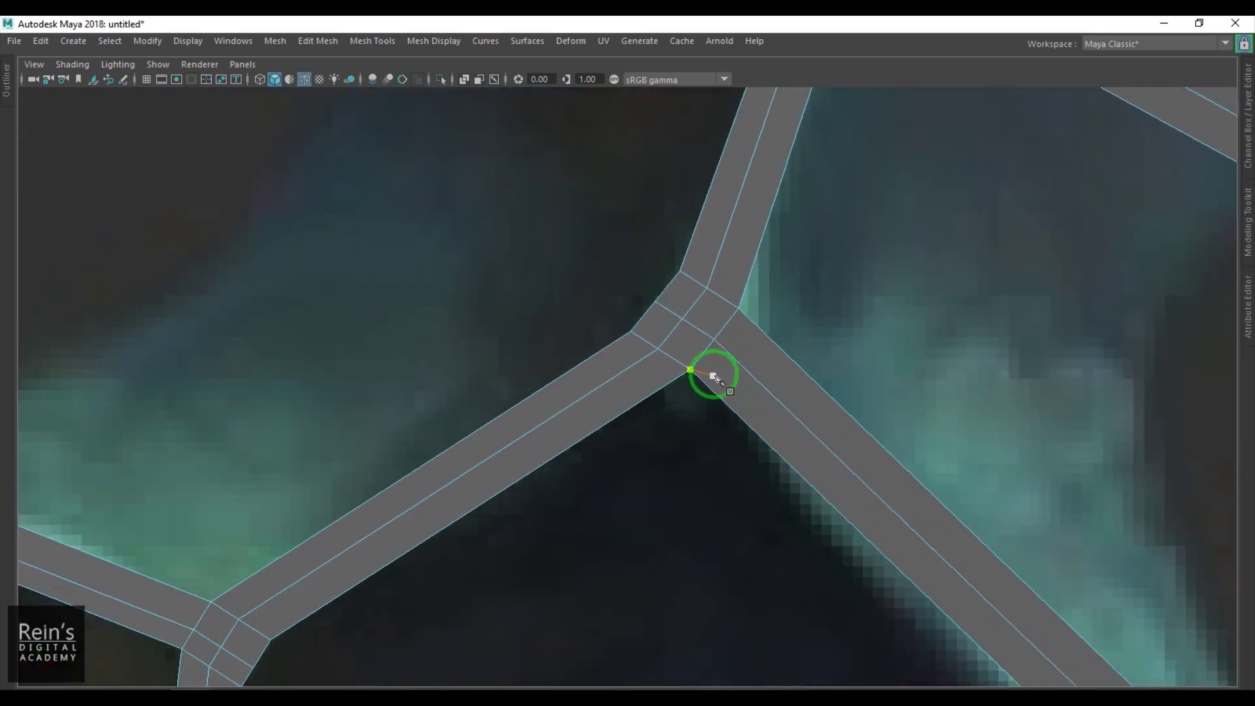
{"action": "left_click_drag", "start_coordinate": [703, 359], "coordinate": [668, 326]}
{"action": "left_click_drag", "start_coordinate": [749, 317], "coordinate": [720, 323]}
{"action": "left_click", "coordinate": [683, 321]}
{"action": "right_click", "coordinate": [680, 328]}
Cut diagonal edges from both branch corners to the centre vertex of the lowest junction above the handle
{"action": "middle_click_drag", "start_coordinate": [403, 577], "coordinate": [785, 304], "text": "alt"}
{"action": "scroll", "coordinate": [719, 321], "scroll_direction": "up", "scroll_amount": 2}
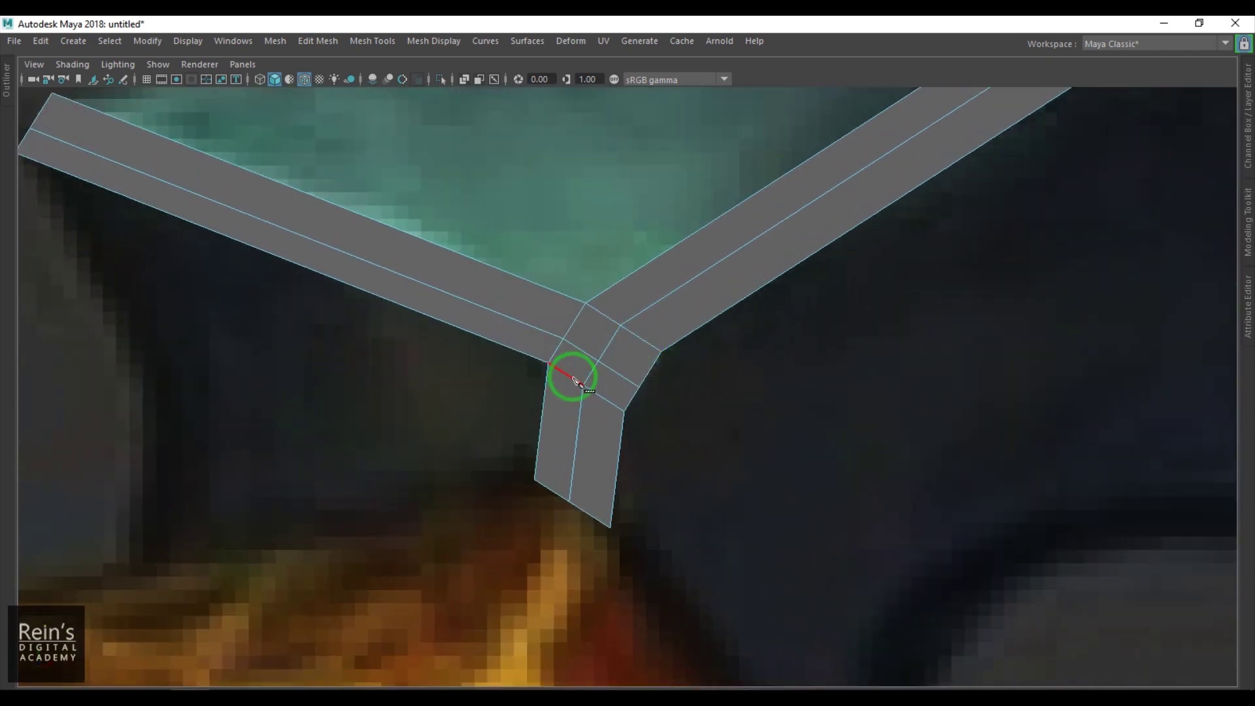
{"action": "left_click", "coordinate": [563, 342]}
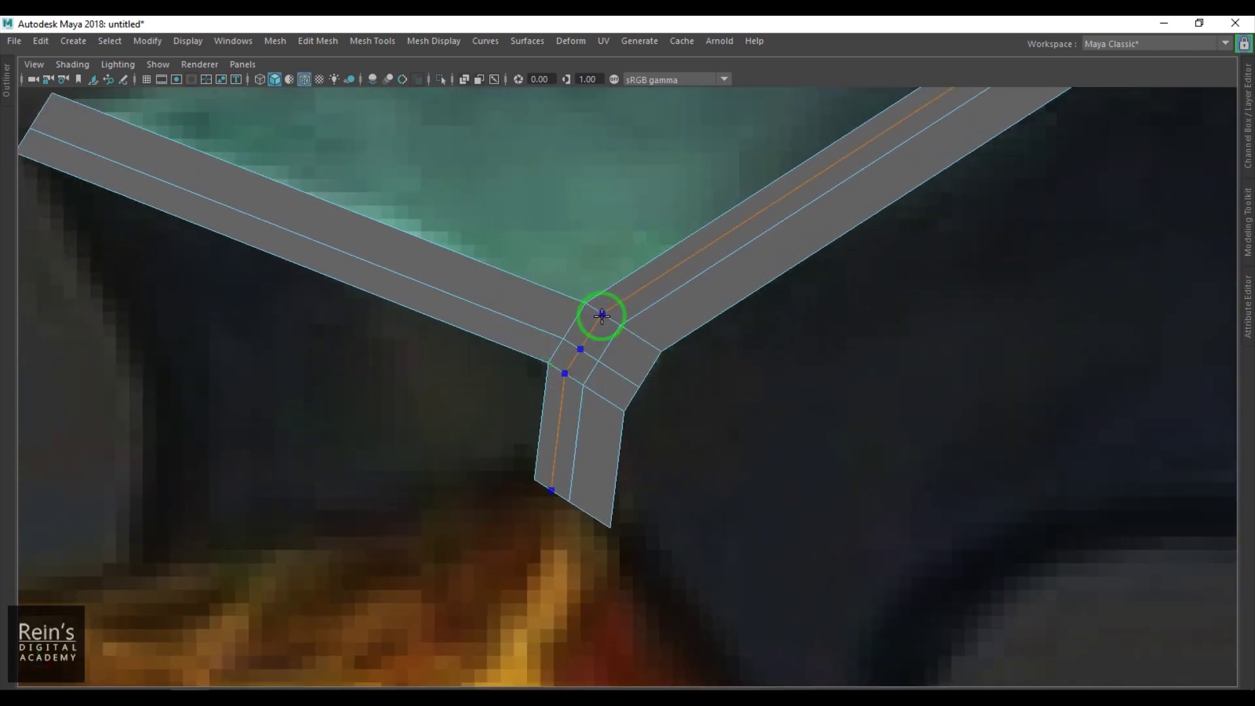
{"action": "left_click", "coordinate": [600, 359]}
{"action": "right_click", "coordinate": [588, 396]}
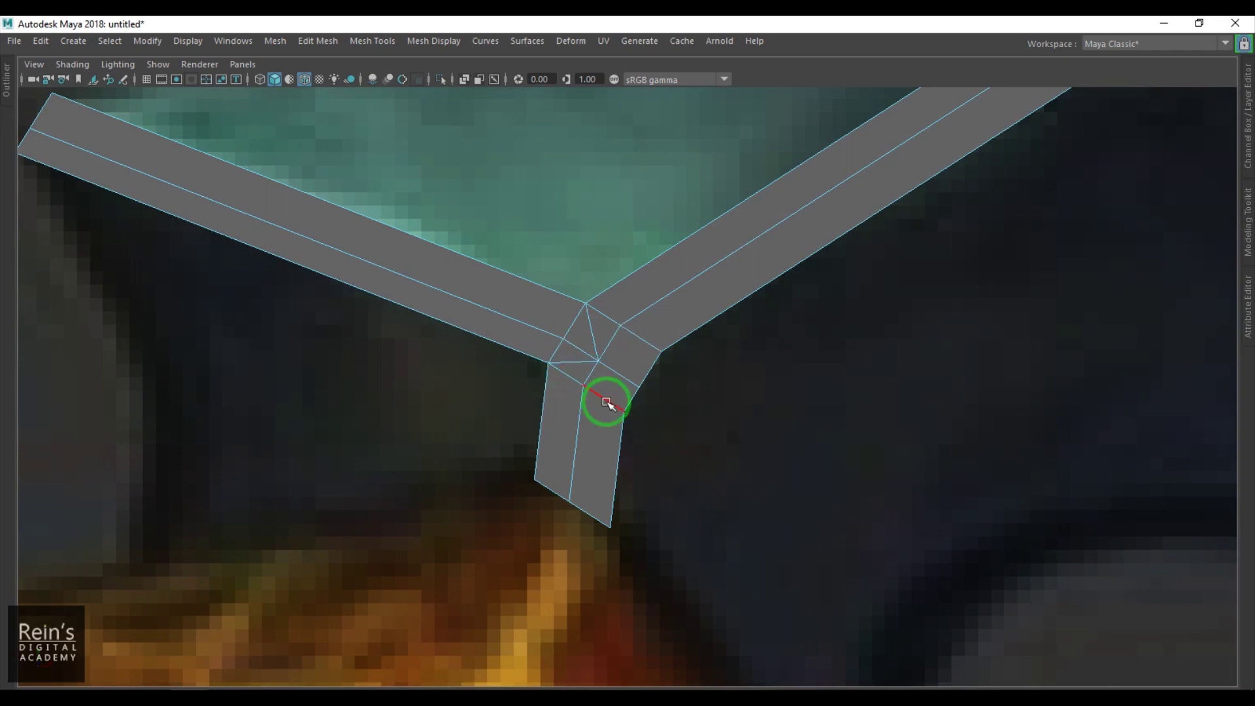
Delete the cross edges at the branch's base and remove the leftover vertex on its centre line at the lowest junction
{"action": "left_click", "coordinate": [575, 325]}
{"action": "left_click", "coordinate": [555, 351], "text": "shift"}
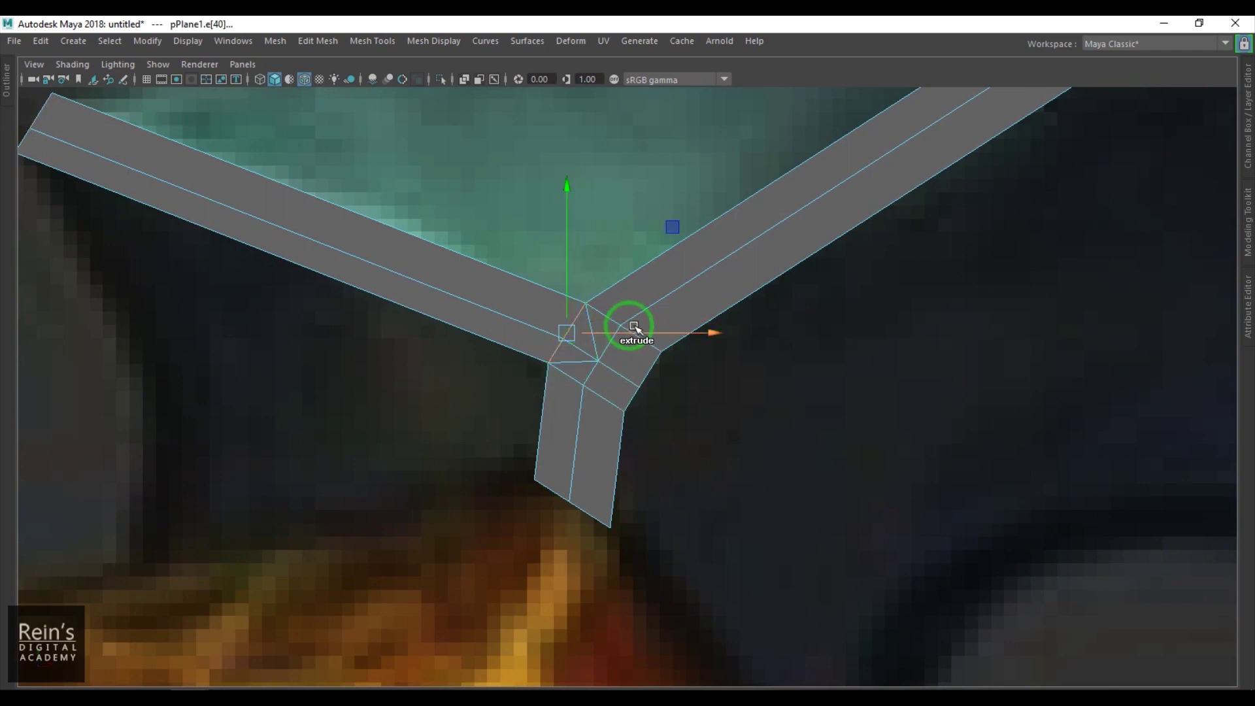
{"action": "right_click_drag", "start_coordinate": [632, 263], "coordinate": [568, 298], "text": "shift"}
{"action": "left_click", "coordinate": [623, 320], "text": "ctrl"}
{"action": "left_click", "coordinate": [616, 324], "text": "ctrl"}
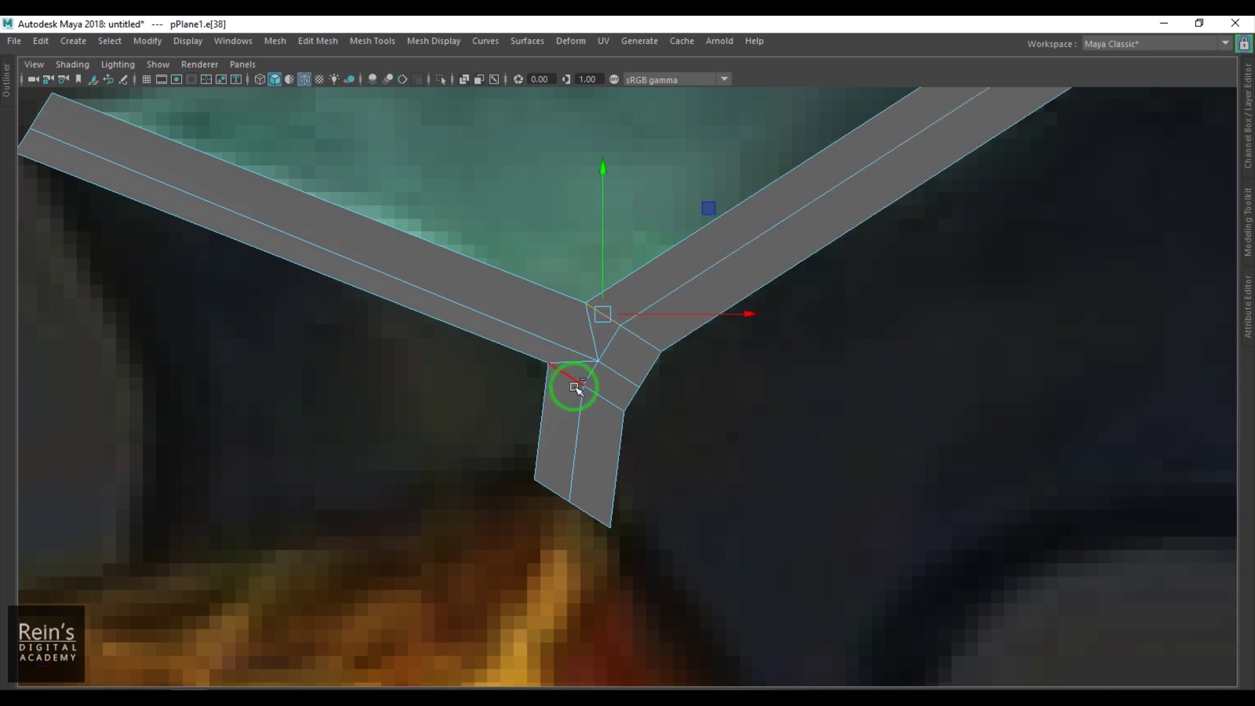
{"action": "left_click", "coordinate": [575, 387], "text": "ctrl"}
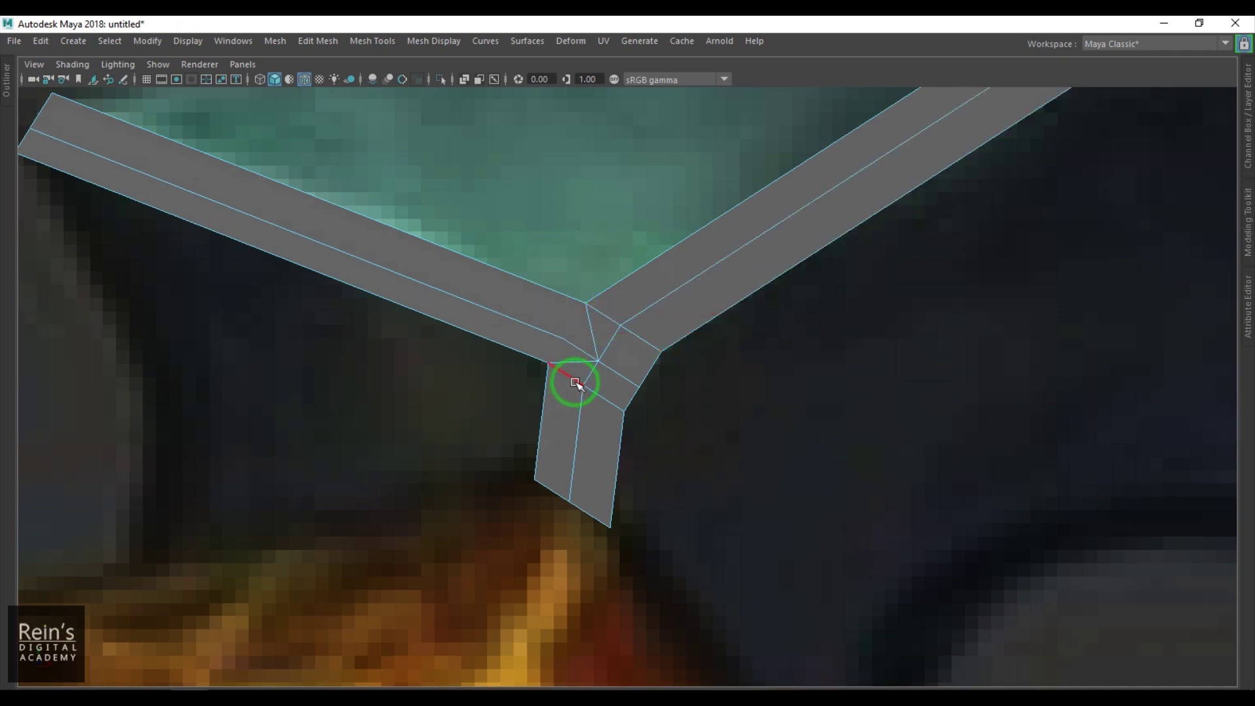
{"action": "left_click", "coordinate": [560, 339]}
{"action": "key", "text": "Delete"}
Delete the surplus cross edges beside the new diagonals at the junction just above the lowest one
{"action": "right_click_drag", "start_coordinate": [804, 402], "coordinate": [674, 373], "text": "alt"}
{"action": "middle_click_drag", "start_coordinate": [794, 350], "coordinate": [713, 458], "text": "alt"}
{"action": "right_click_drag", "start_coordinate": [819, 376], "coordinate": [932, 327], "text": "alt"}
{"action": "middle_click_drag", "start_coordinate": [932, 327], "coordinate": [754, 402], "text": "alt"}
{"action": "right_click_drag", "start_coordinate": [754, 402], "coordinate": [817, 394], "text": "alt"}
{"action": "right_click_drag", "start_coordinate": [761, 395], "coordinate": [756, 353]}
{"action": "left_click", "coordinate": [696, 325]}
{"action": "key", "text": "Delete"}
{"action": "left_click", "coordinate": [646, 340]}
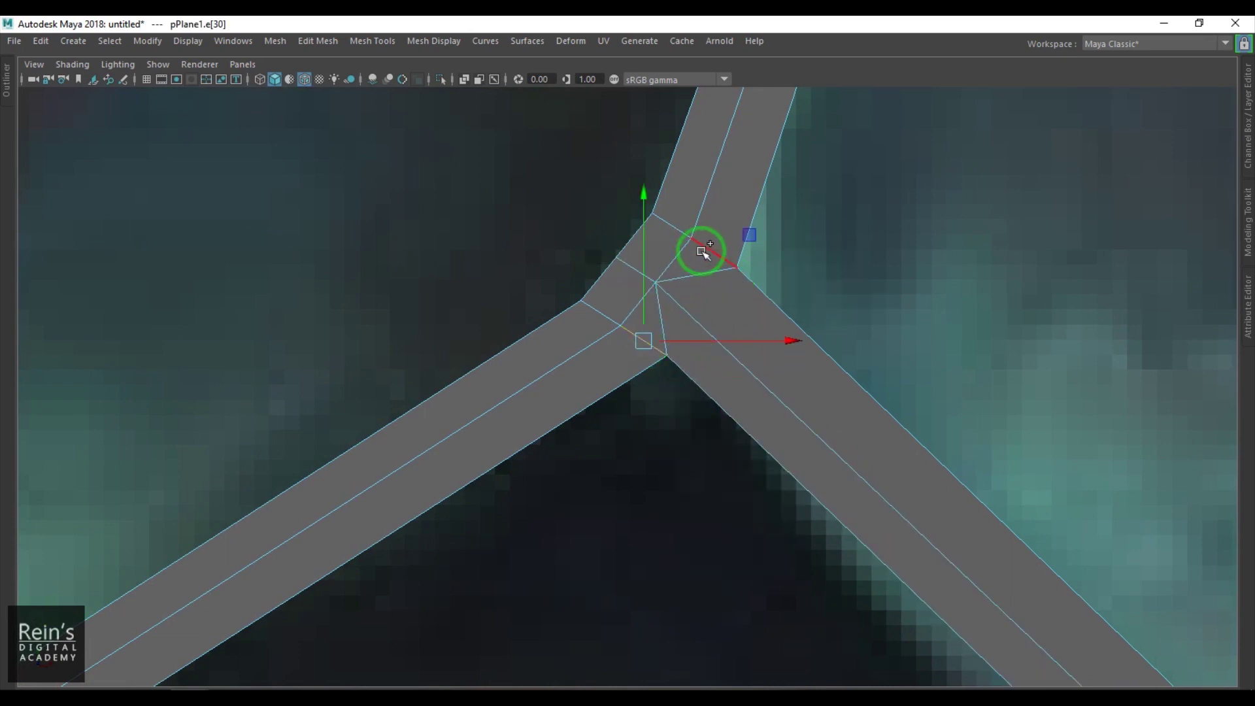
{"action": "left_click", "coordinate": [708, 245], "text": "shift"}
{"action": "key", "text": "Delete"}
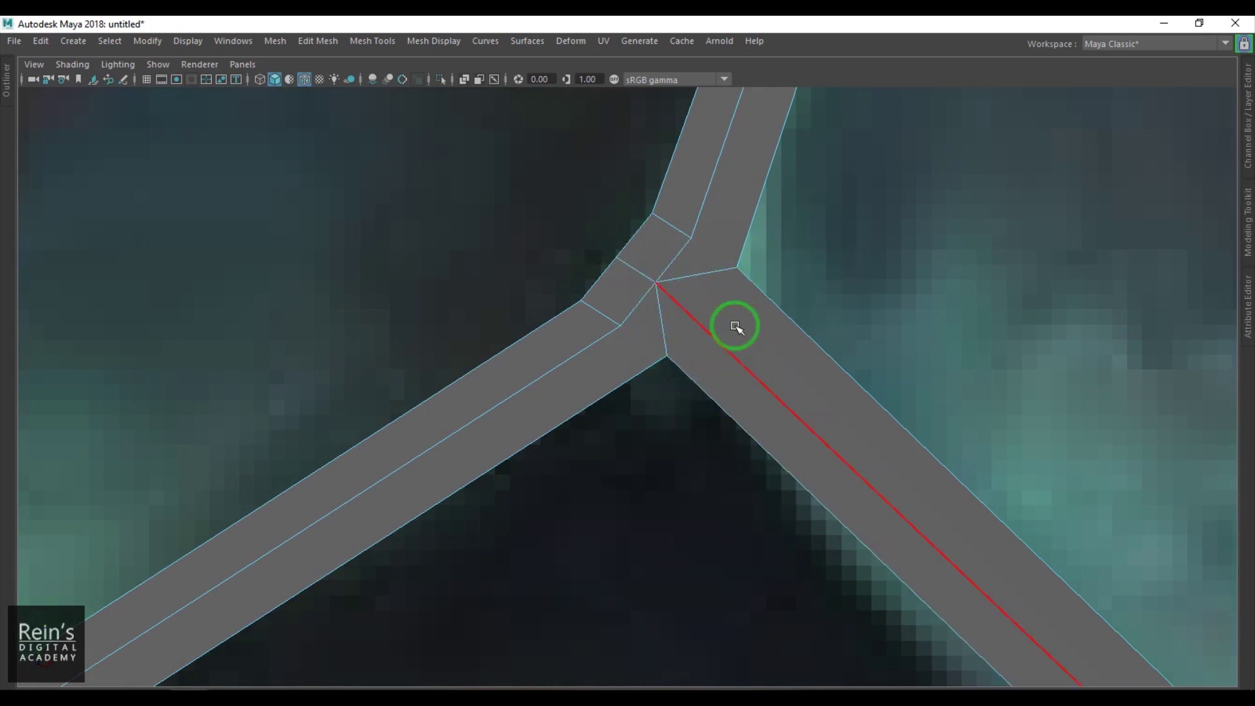
Delete the two short cross edges flanking the centre vertex on the side opposite the branch at the uppermost junction
{"action": "scroll", "coordinate": [682, 244], "scroll_direction": "down", "scroll_amount": 5}
{"action": "middle_click_drag", "start_coordinate": [683, 244], "coordinate": [798, 524], "text": "alt"}
{"action": "middle_click_drag", "start_coordinate": [675, 339], "coordinate": [788, 418], "text": "alt"}
{"action": "scroll", "coordinate": [870, 413], "scroll_direction": "up", "scroll_amount": 3}
{"action": "middle_click_drag", "start_coordinate": [1049, 426], "coordinate": [893, 417], "text": "alt"}
{"action": "scroll", "coordinate": [850, 386], "scroll_direction": "up", "scroll_amount": 2}
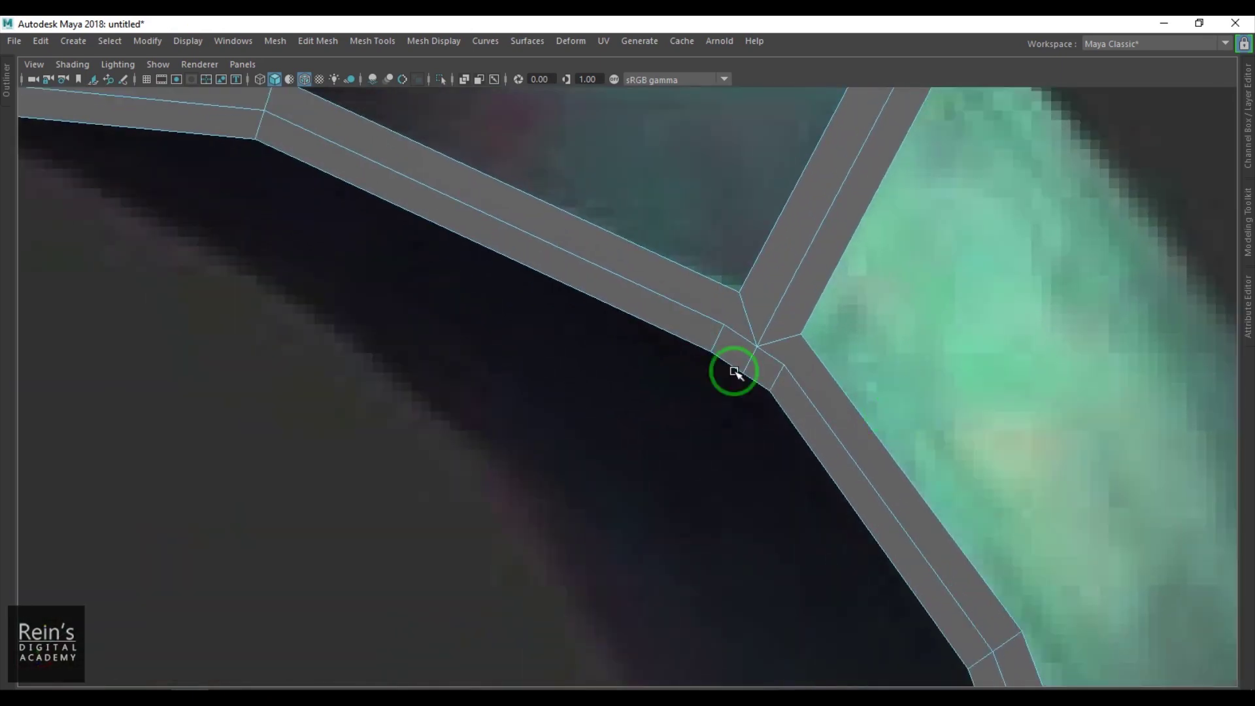
{"action": "scroll", "coordinate": [765, 426], "scroll_direction": "up", "scroll_amount": 2}
{"action": "middle_click_drag", "start_coordinate": [765, 426], "coordinate": [723, 392], "text": "alt"}
{"action": "left_click", "coordinate": [748, 371]}
{"action": "left_click", "coordinate": [647, 332], "text": "shift"}
{"action": "right_click_drag", "start_coordinate": [737, 263], "coordinate": [632, 290], "text": "shift"}
{"action": "middle_click_drag", "start_coordinate": [753, 377], "coordinate": [749, 413], "text": "alt"}
{"action": "scroll", "coordinate": [677, 375], "scroll_direction": "up", "scroll_amount": 1}
{"action": "middle_click_drag", "start_coordinate": [698, 336], "coordinate": [645, 361], "text": "alt"}
{"action": "right_click_drag", "start_coordinate": [721, 232], "coordinate": [624, 302], "text": "shift"}
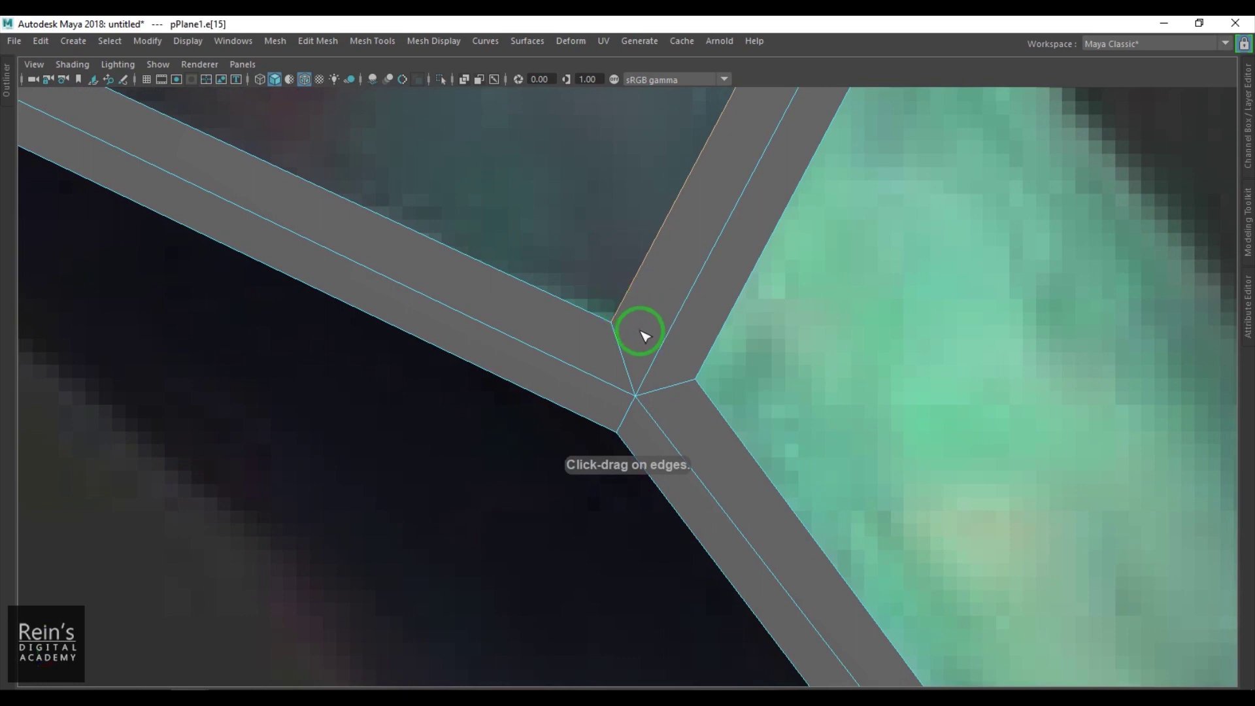
{"action": "key", "text": "w"}
{"action": "left_click", "coordinate": [634, 281]}
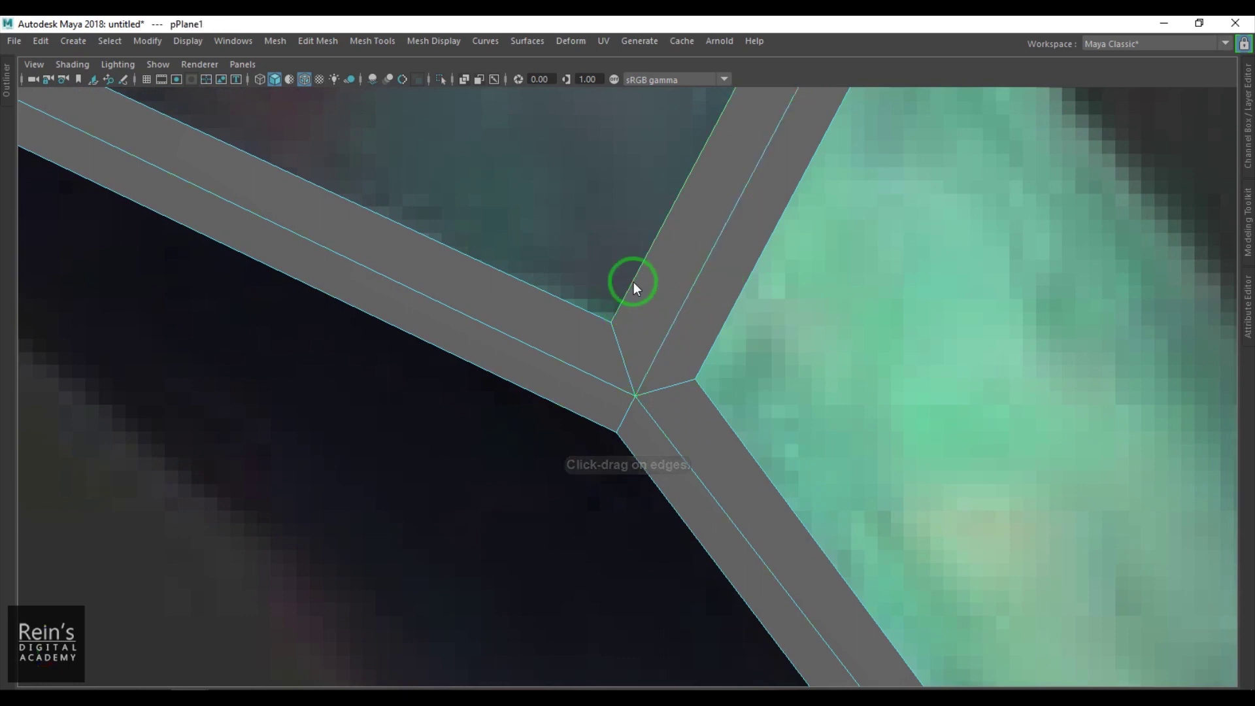
{"action": "right_click_drag", "start_coordinate": [716, 314], "coordinate": [664, 327]}
{"action": "scroll", "coordinate": [663, 327], "scroll_direction": "down", "scroll_amount": 5}
{"action": "scroll", "coordinate": [656, 331], "scroll_direction": "up", "scroll_amount": 4}
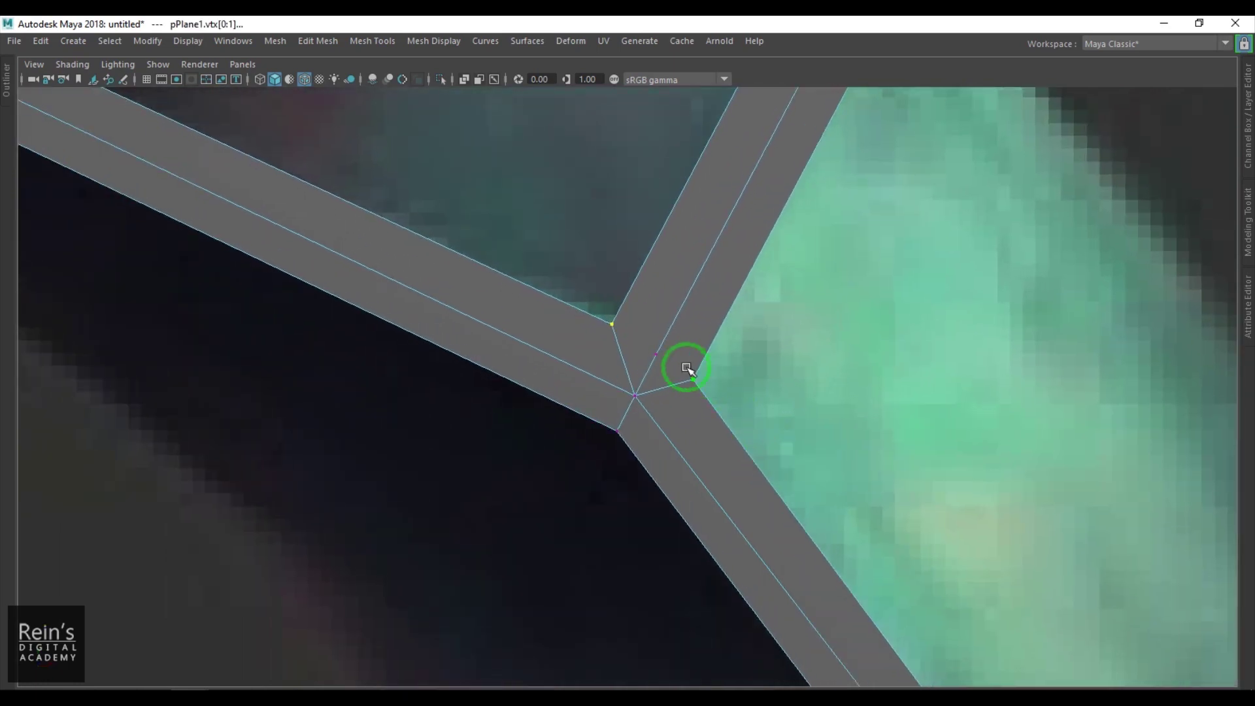
{"action": "left_click_drag", "start_coordinate": [672, 372], "coordinate": [673, 374]}
{"action": "key", "text": "F8"}
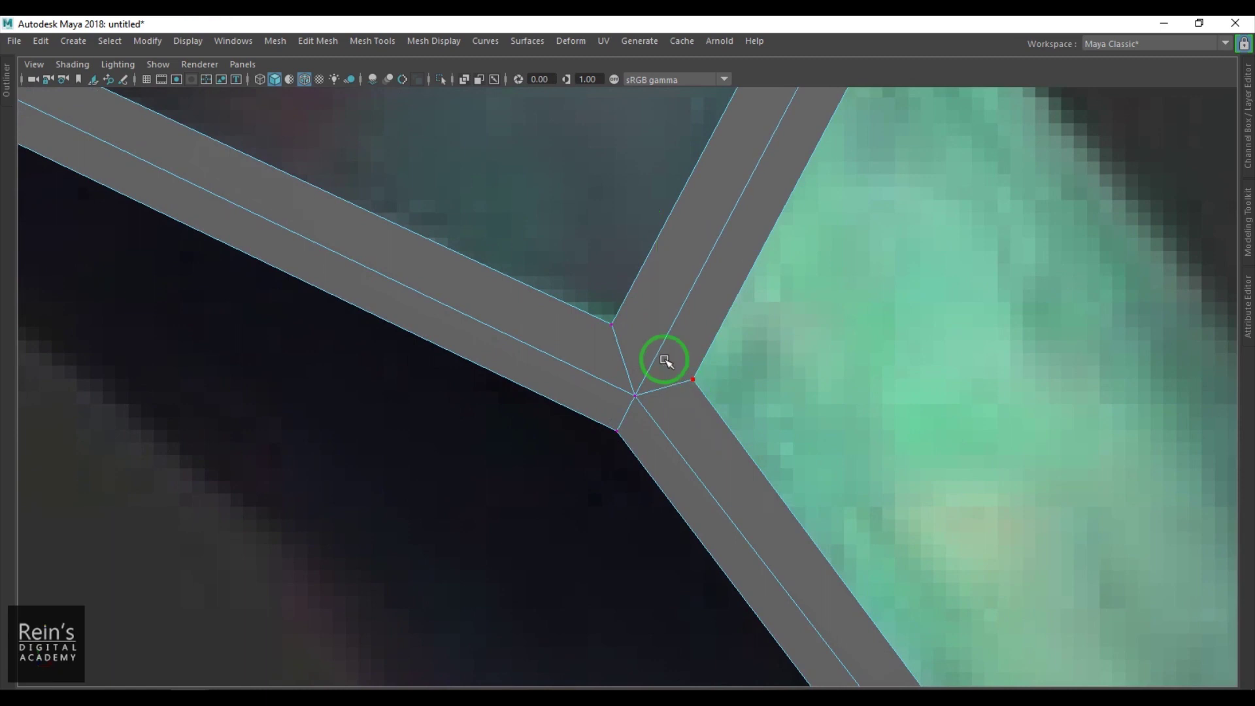
Insert edge loops close to the centre vertex on all three arms of the uppermost junction
{"action": "right_click_drag", "start_coordinate": [725, 252], "coordinate": [618, 267], "text": "shift"}
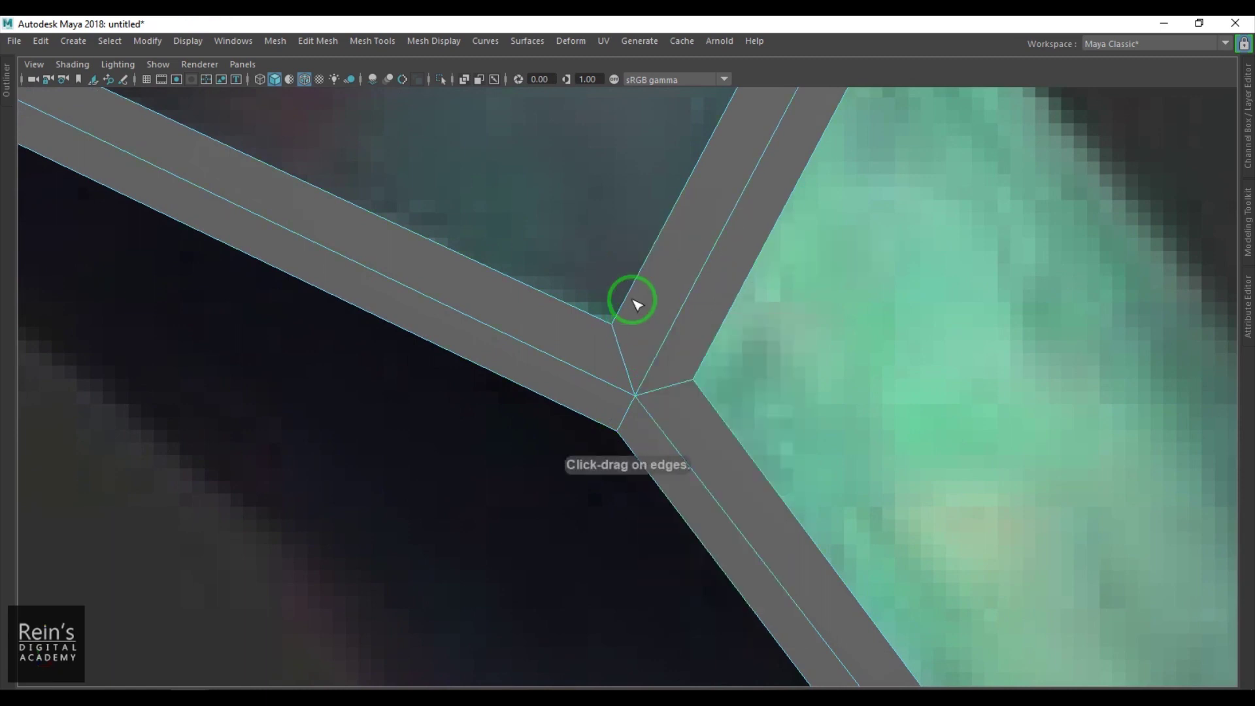
{"action": "left_click", "coordinate": [619, 313]}
{"action": "key", "text": "Return"}
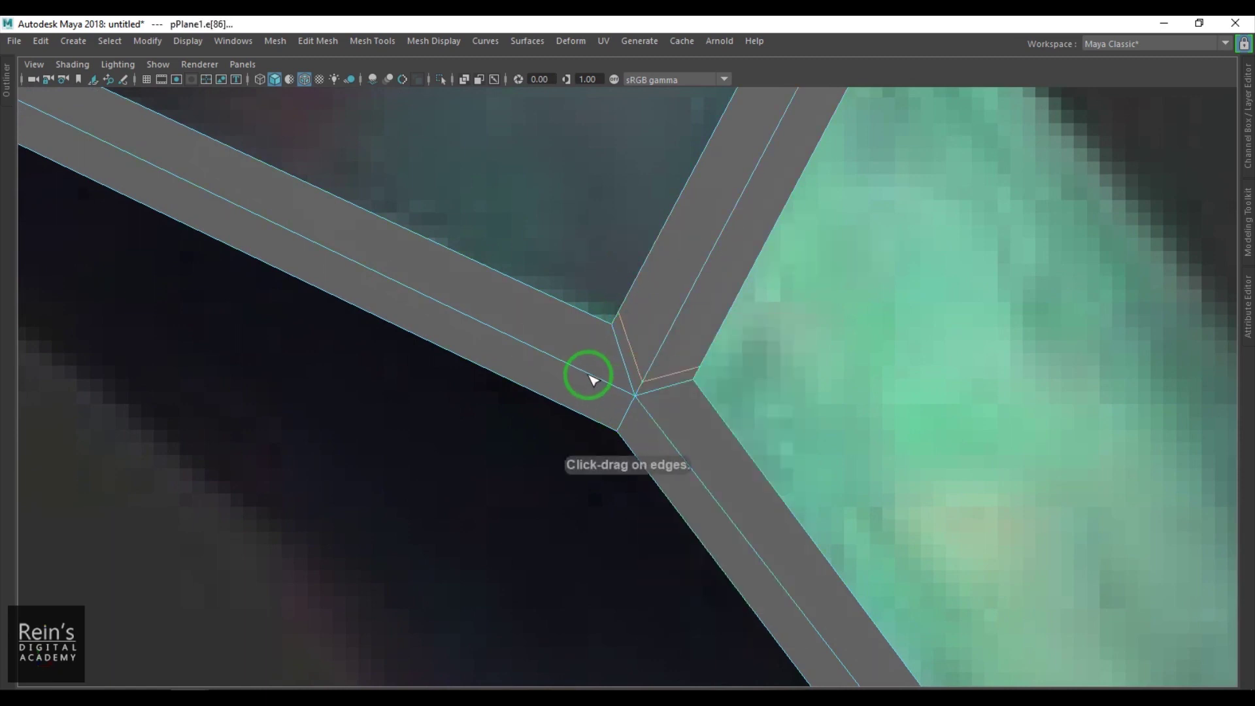
{"action": "left_click", "coordinate": [617, 395], "text": "ctrl"}
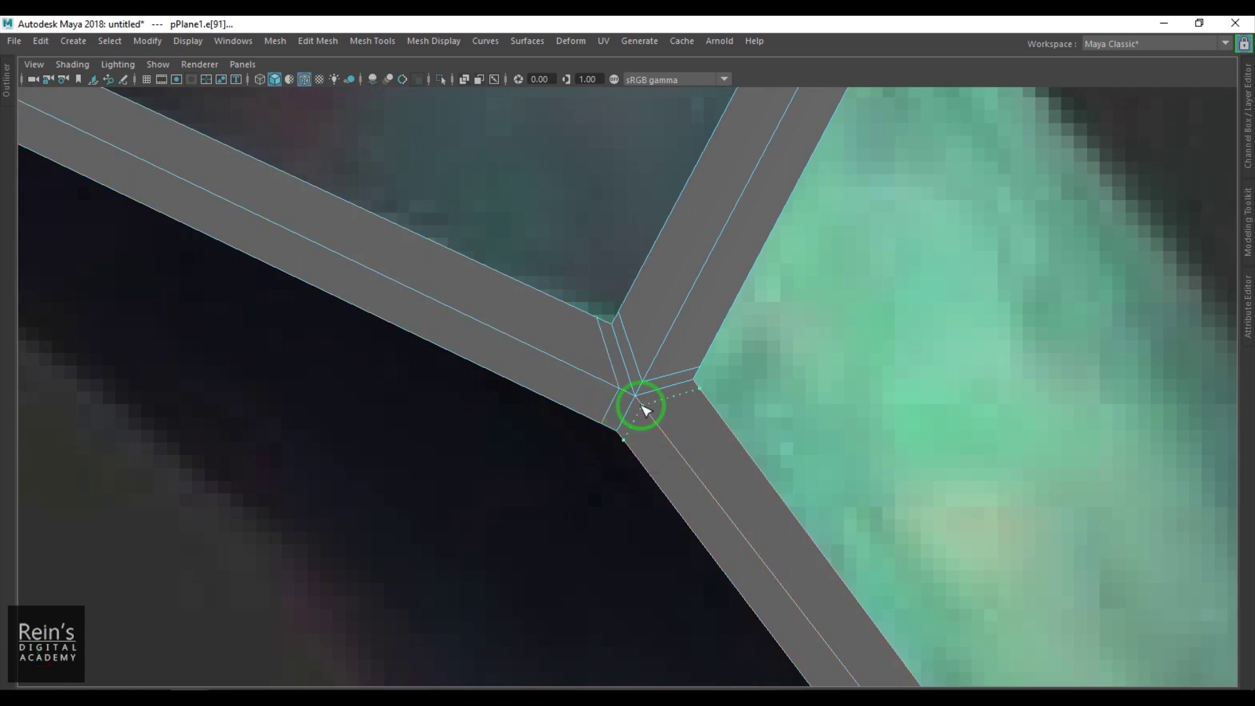
Slide the outer-side edges of the two main strip loops away from the junction with the Slide Edge Tool
{"action": "mouse_move", "coordinate": [612, 386]}
{"action": "right_mouse_down"}
{"action": "mouse_move", "coordinate": [581, 400]}
{"action": "mouse_move", "coordinate": [599, 375]}
{"action": "right_mouse_up"}
{"action": "left_click", "coordinate": [612, 399]}
{"action": "left_click", "coordinate": [612, 404]}
{"action": "right_click", "coordinate": [693, 307], "text": "shift"}
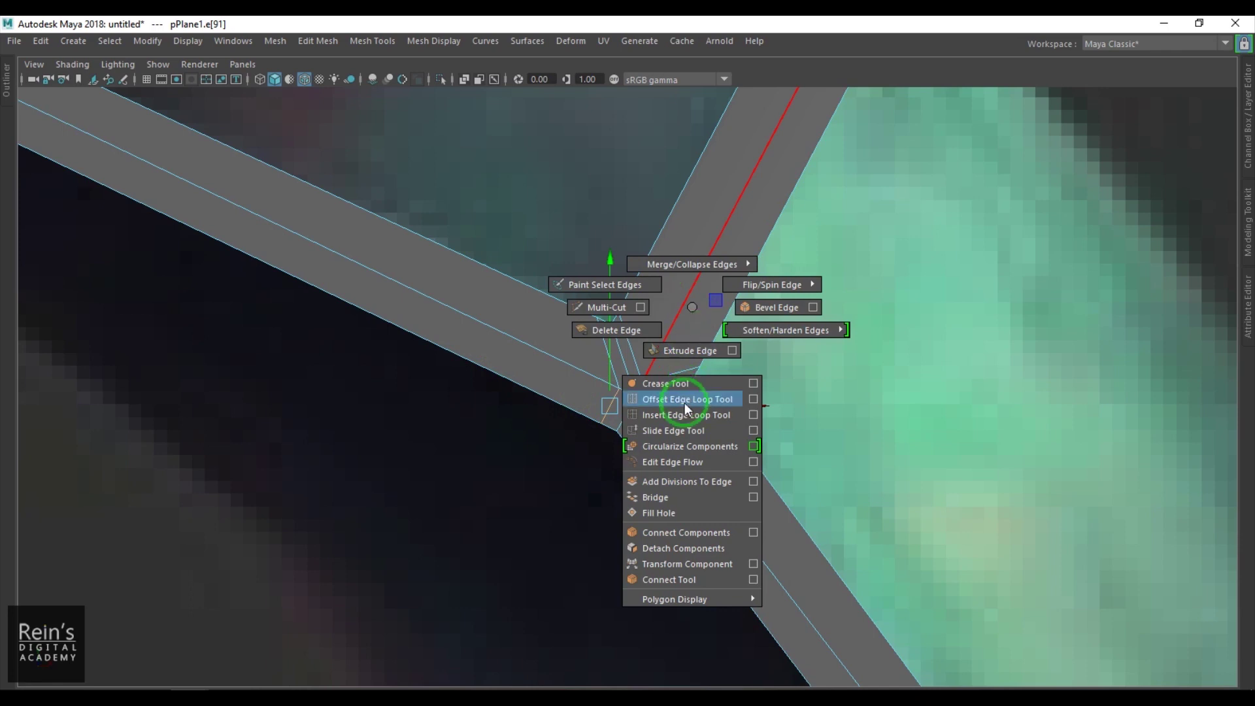
{"action": "left_click", "coordinate": [680, 430]}
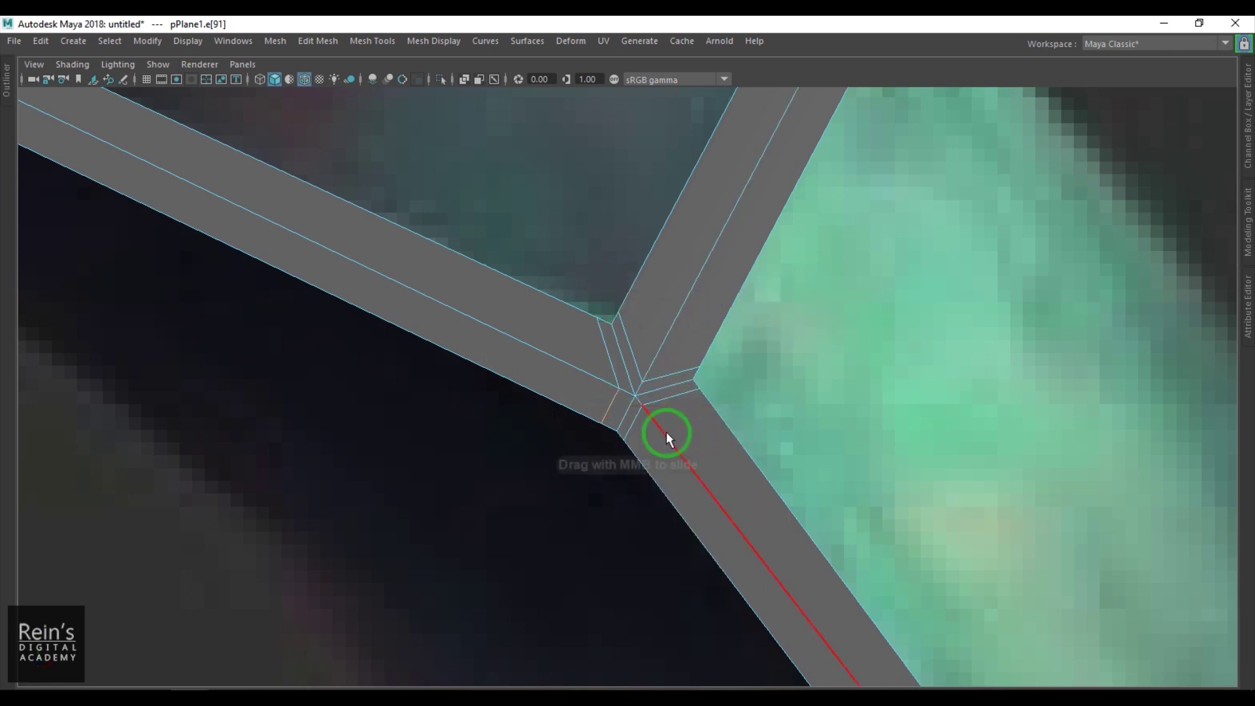
{"action": "middle_click_drag", "start_coordinate": [662, 416], "coordinate": [648, 417]}
{"action": "left_click", "coordinate": [632, 419]}
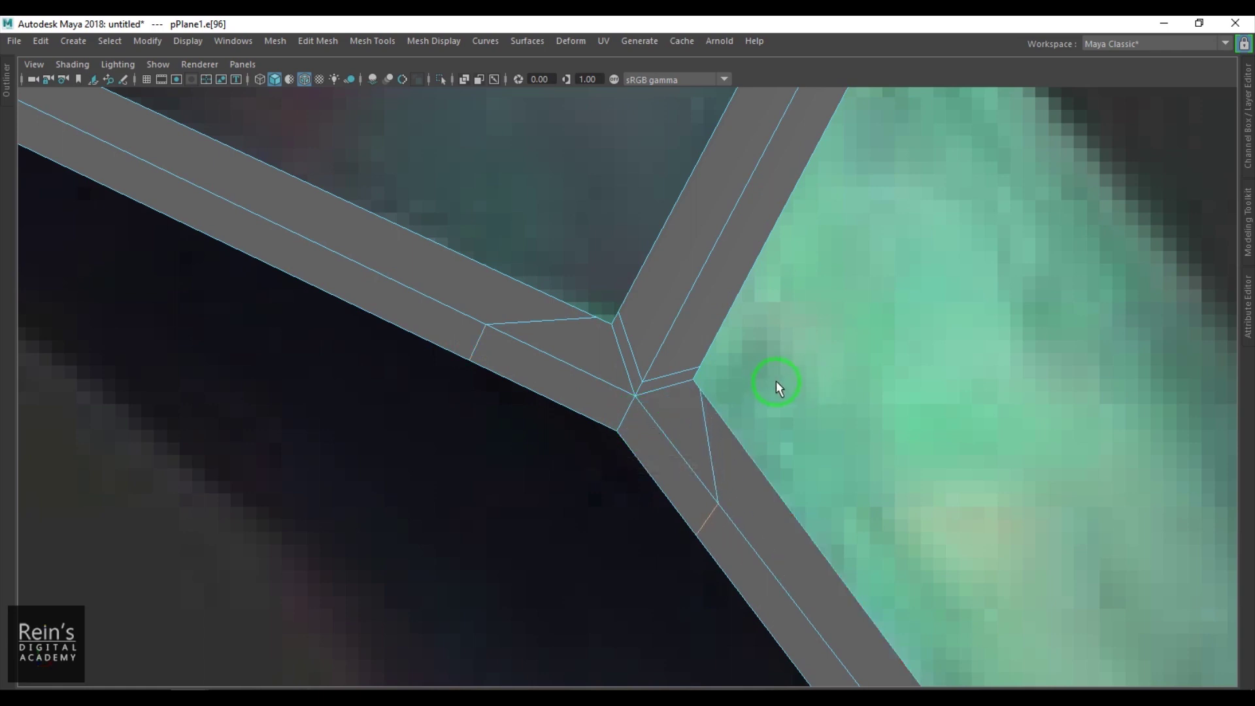
Move the junction's corner vertex opposite the branch slightly outward, nudge the centre vertex after it, and return to object mode
{"action": "right_click_drag", "start_coordinate": [661, 423], "coordinate": [608, 405]}
{"action": "key", "text": "w"}
{"action": "left_click_drag", "start_coordinate": [615, 431], "coordinate": [605, 441]}
{"action": "left_click", "coordinate": [632, 397]}
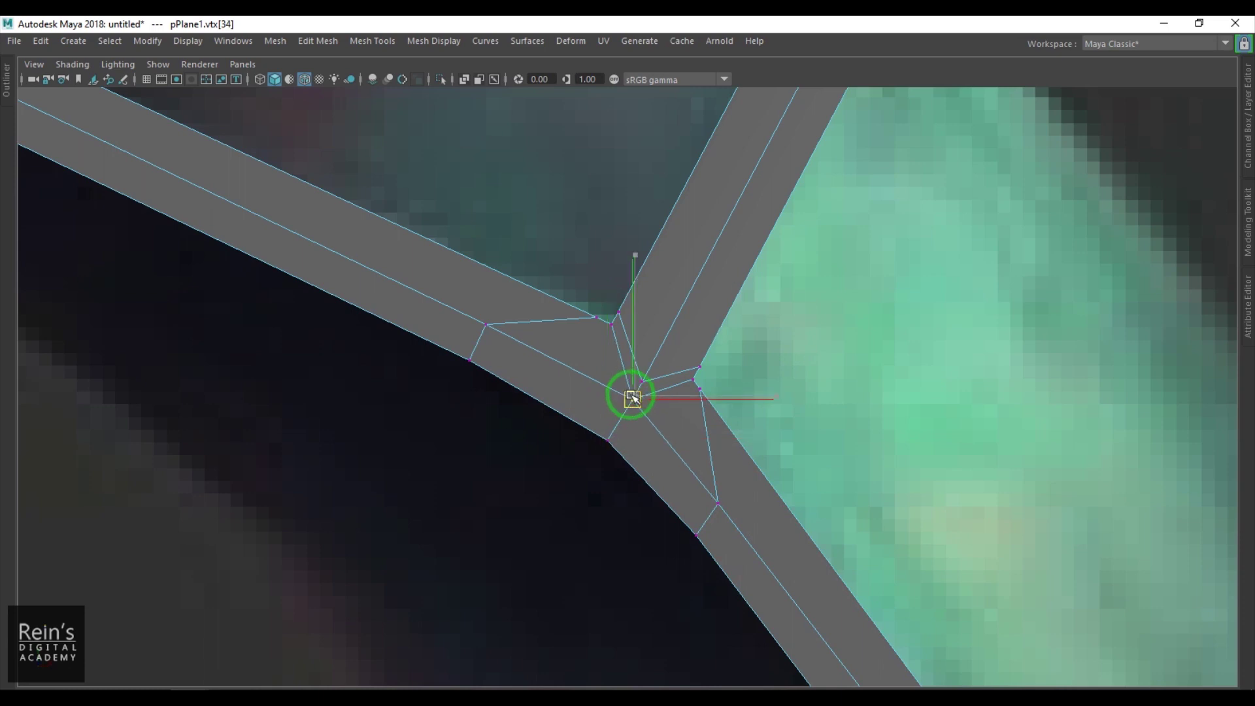
{"action": "right_click_drag", "start_coordinate": [603, 430], "coordinate": [844, 324]}
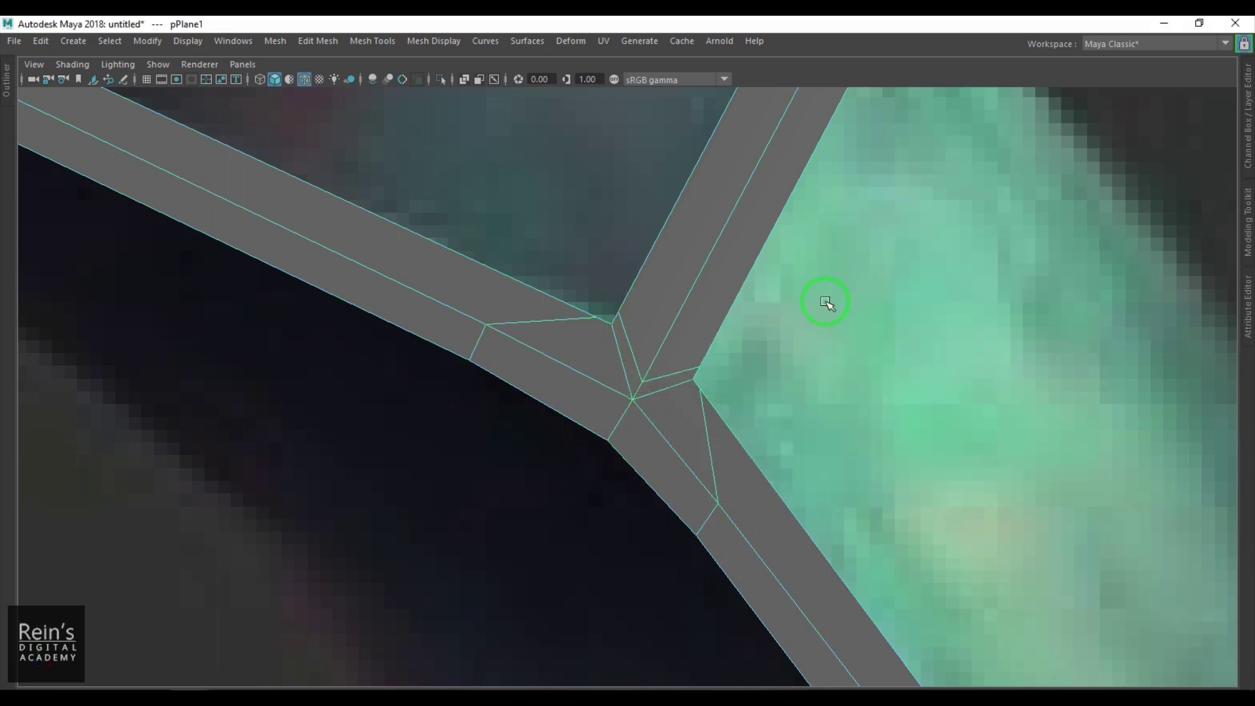
Check the uppermost junction's curvature in the perspective view with smooth preview, then return the mesh to unsmoothed display in the front view
{"action": "key", "text": "space"}
{"action": "key", "text": "space"}
{"action": "left_click_drag", "start_coordinate": [837, 369], "coordinate": [804, 261], "text": "alt"}
{"action": "middle_click_drag", "start_coordinate": [805, 261], "coordinate": [618, 367], "text": "alt"}
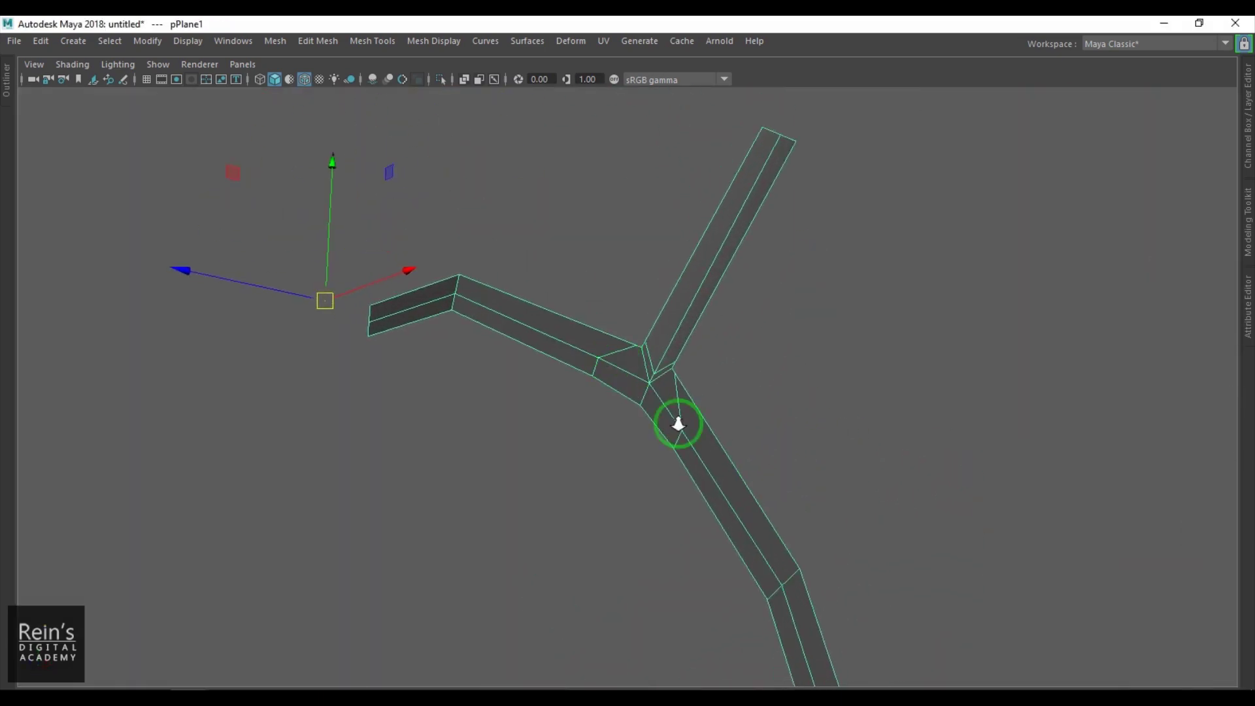
{"action": "right_click_drag", "start_coordinate": [618, 368], "coordinate": [708, 340], "text": "alt"}
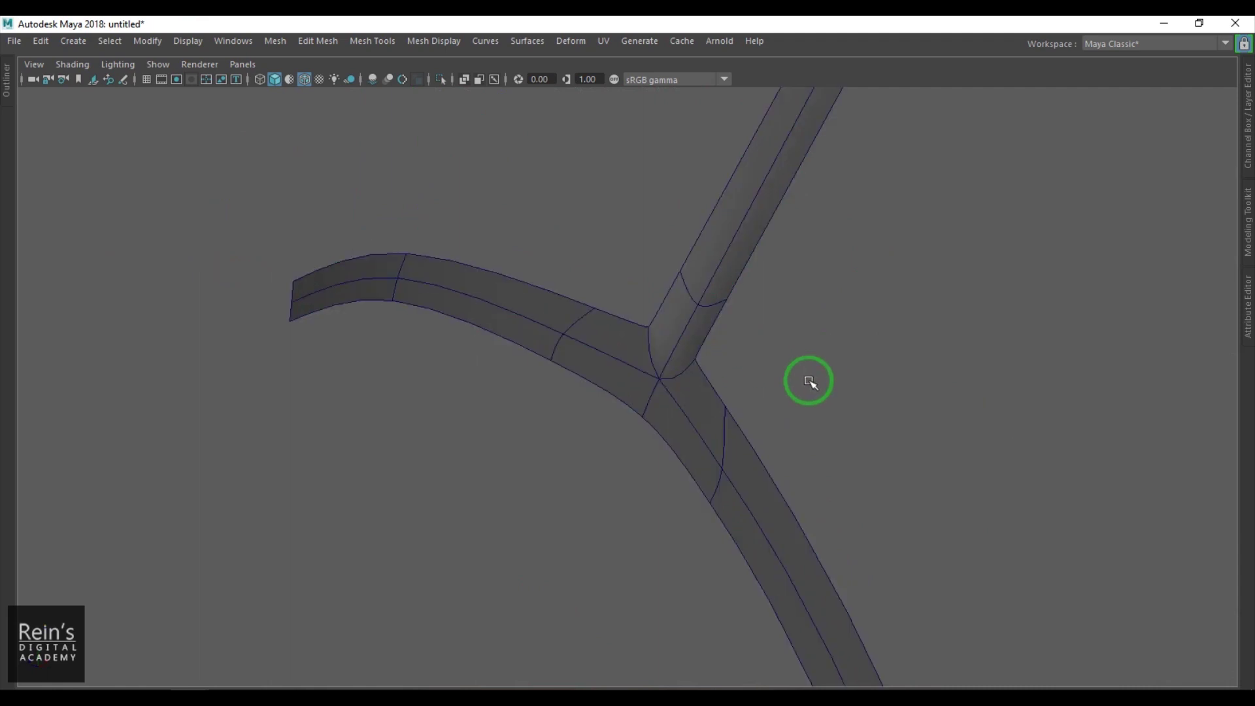
{"action": "left_click_drag", "start_coordinate": [810, 378], "coordinate": [706, 426], "text": "alt"}
{"action": "right_click_drag", "start_coordinate": [706, 425], "coordinate": [742, 458], "text": "alt"}
{"action": "left_click", "coordinate": [748, 500]}
{"action": "key", "text": "1"}
{"action": "middle_click_drag", "start_coordinate": [791, 492], "coordinate": [773, 305], "text": "alt"}
{"action": "key", "text": "space"}
{"action": "left_click_drag", "start_coordinate": [782, 322], "coordinate": [777, 446]}
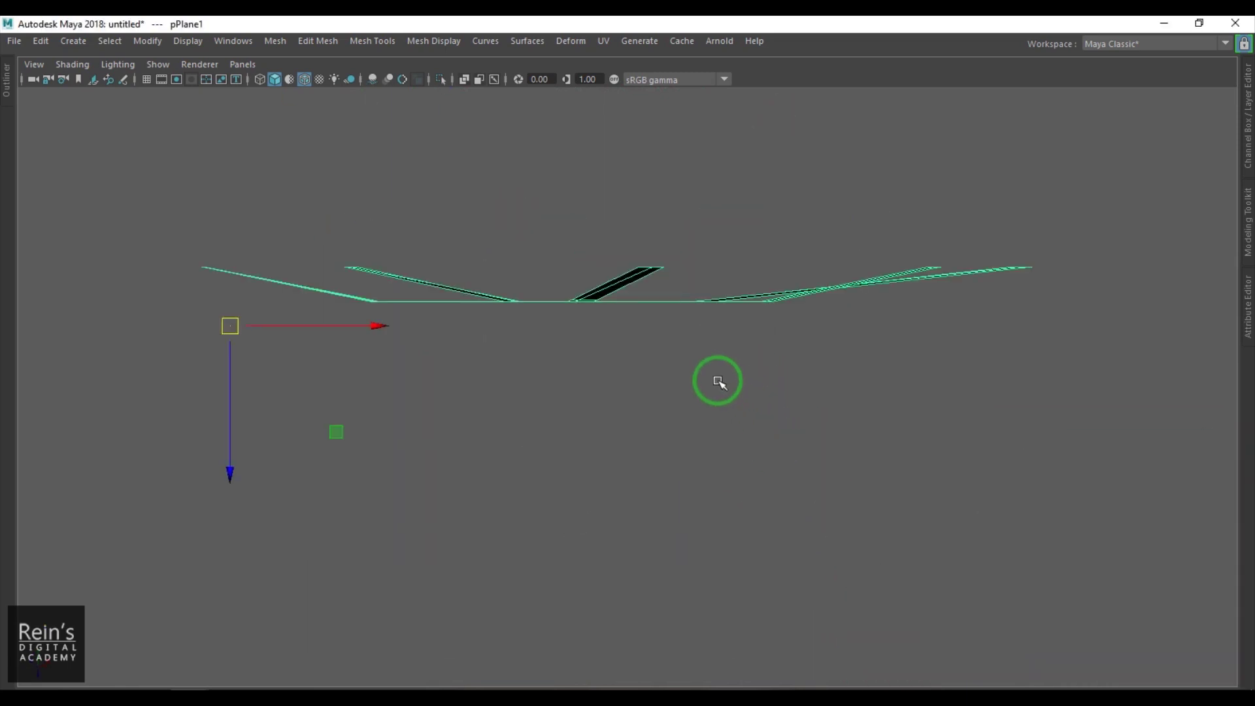
{"action": "key", "text": "space"}
{"action": "key", "text": "space"}
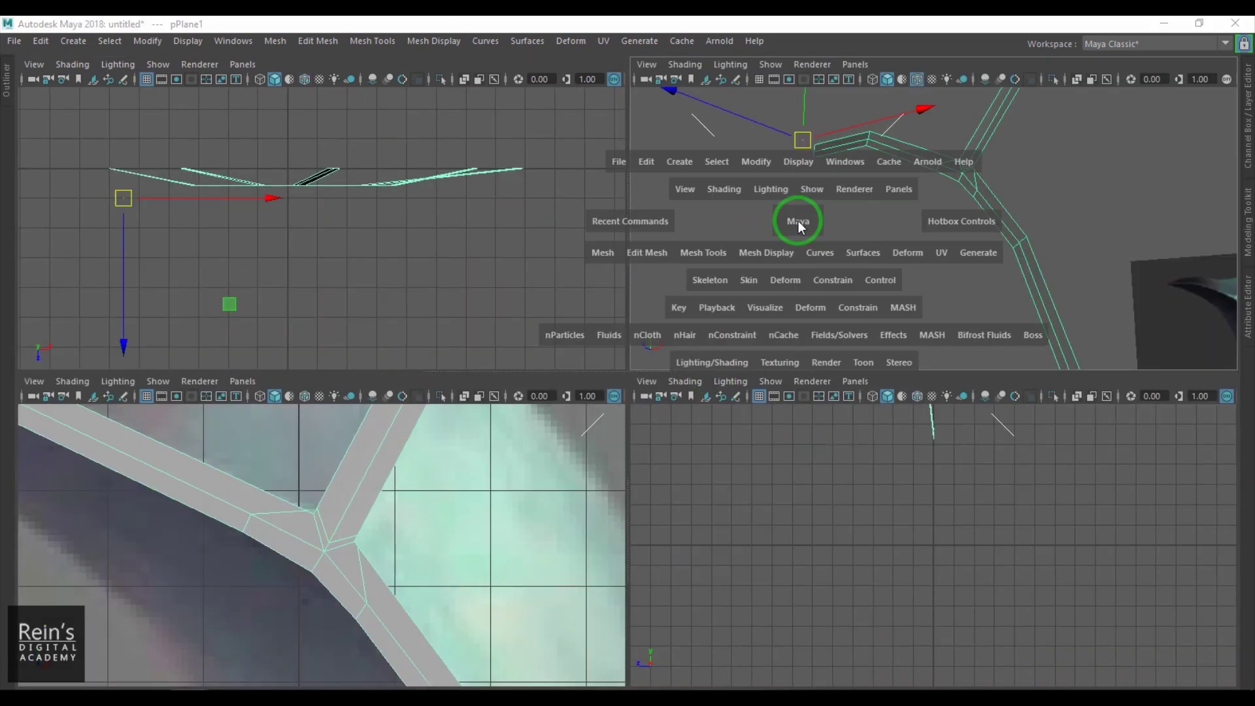
{"action": "key", "text": "space"}
{"action": "left_click", "coordinate": [744, 269]}
{"action": "left_click_drag", "start_coordinate": [744, 270], "coordinate": [744, 297]}
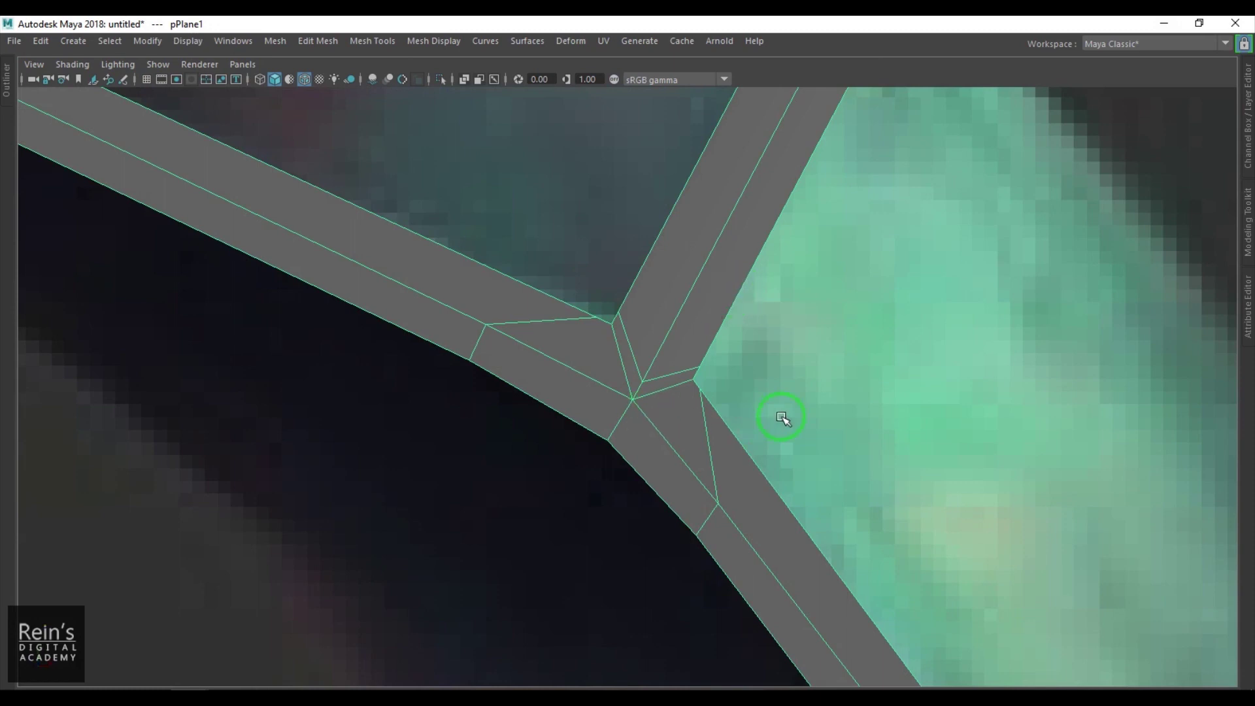
Delete the short cross edges at the base of the branch at the second junction down
{"action": "right_click_drag", "start_coordinate": [774, 418], "coordinate": [735, 418], "text": "alt"}
{"action": "middle_click_drag", "start_coordinate": [734, 418], "coordinate": [686, 98], "text": "alt"}
{"action": "right_click_drag", "start_coordinate": [757, 277], "coordinate": [843, 457], "text": "alt"}
{"action": "middle_click_drag", "start_coordinate": [844, 458], "coordinate": [767, 369], "text": "alt"}
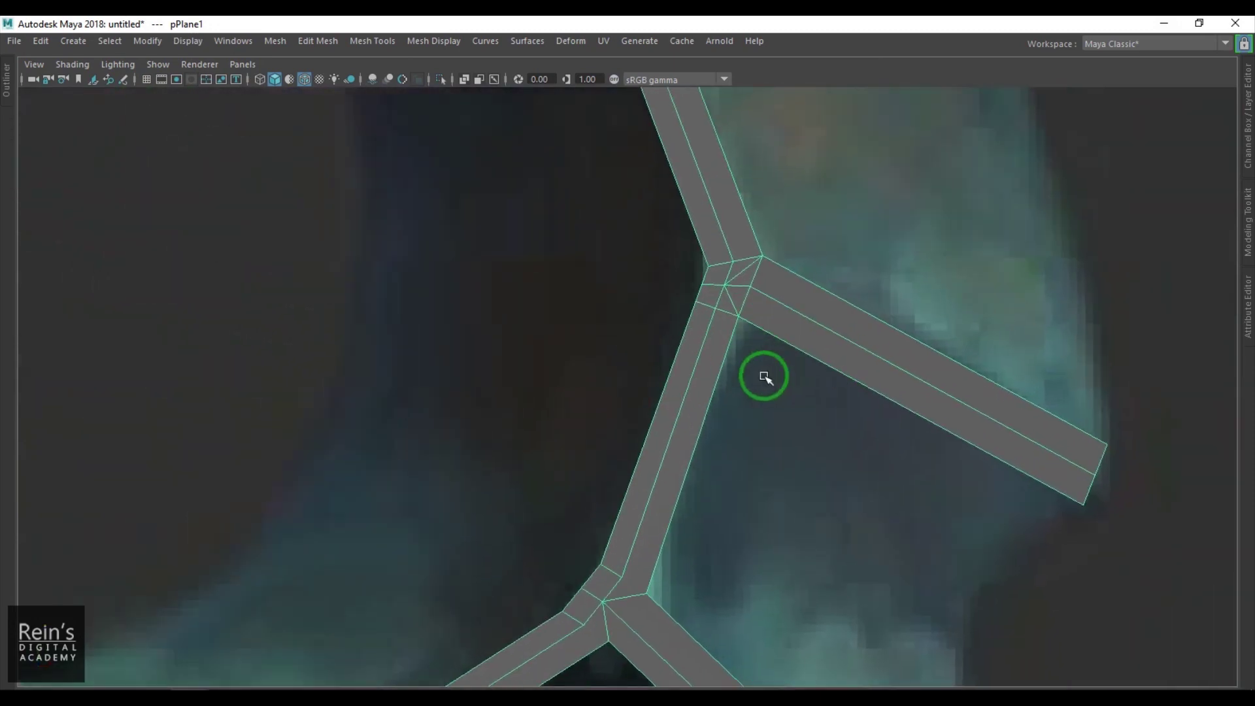
{"action": "scroll", "coordinate": [767, 370], "scroll_direction": "up", "scroll_amount": 8}
{"action": "left_click", "coordinate": [731, 265]}
{"action": "left_click", "coordinate": [711, 320], "text": "shift"}
{"action": "right_click_drag", "start_coordinate": [779, 311], "coordinate": [695, 346], "text": "shift"}
Delete the two cross loops of the main strip that flank the centre vertex at the second junction
{"action": "middle_click_drag", "start_coordinate": [706, 253], "coordinate": [705, 303], "text": "alt"}
{"action": "left_click", "coordinate": [687, 274]}
{"action": "left_click", "coordinate": [638, 287], "text": "shift"}
{"action": "left_click", "coordinate": [642, 425], "text": "shift"}
{"action": "left_click", "coordinate": [591, 400], "text": "shift"}
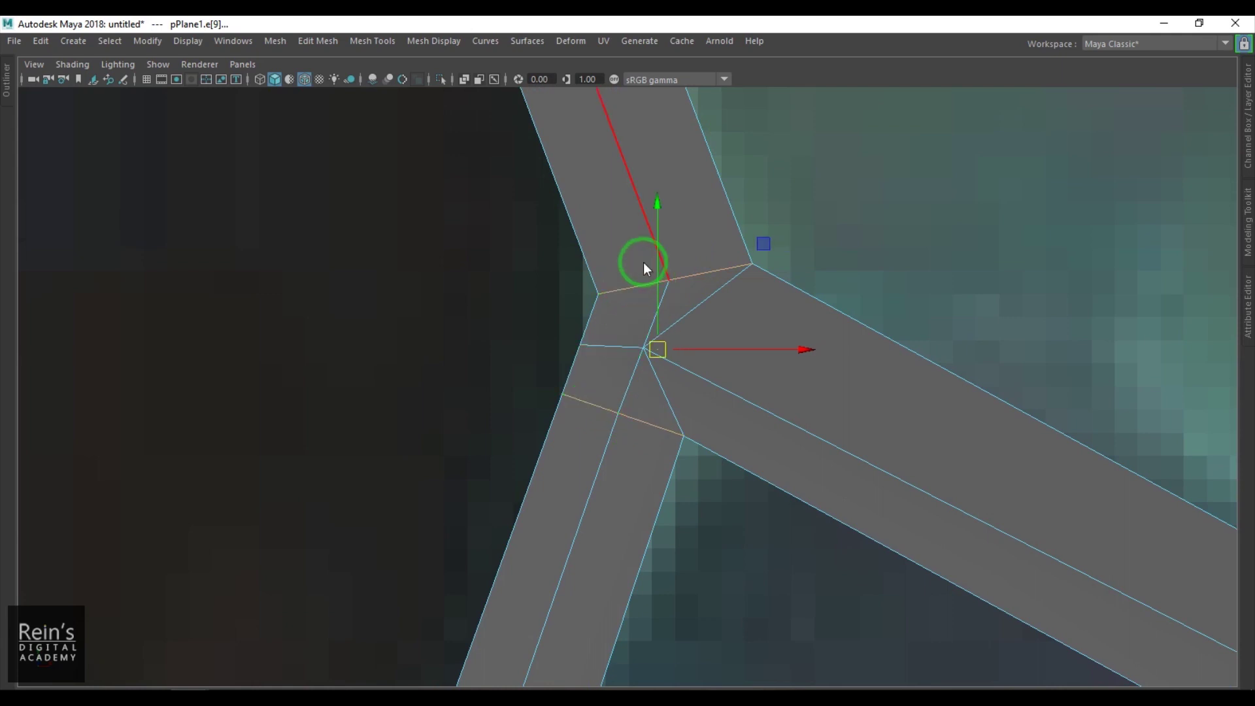
{"action": "right_click_drag", "start_coordinate": [643, 264], "coordinate": [596, 303], "text": "shift"}
Insert edge loops close to the centre vertex on all three arms of the second junction
{"action": "right_click_drag", "start_coordinate": [791, 320], "coordinate": [680, 324], "text": "shift"}
{"action": "left_click", "coordinate": [664, 371]}
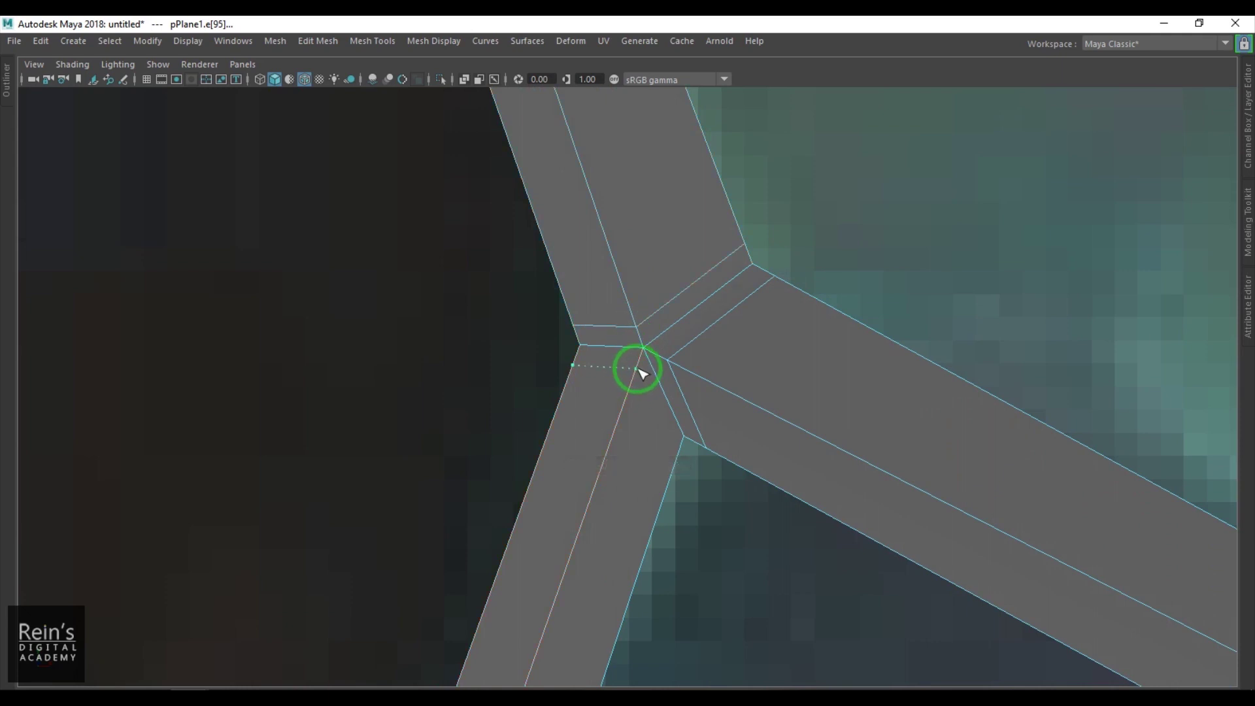
{"action": "key", "text": "w"}
{"action": "key", "text": "F9"}
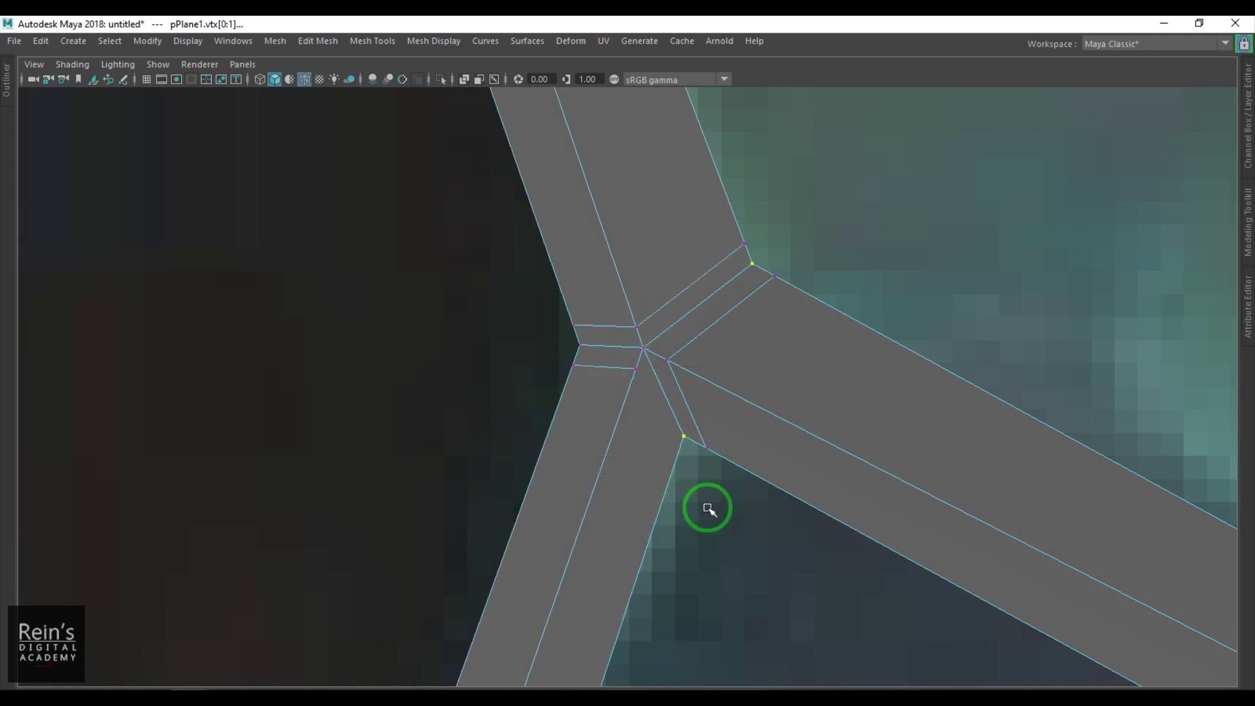
{"action": "middle_click_drag", "start_coordinate": [709, 513], "coordinate": [775, 180], "text": "alt"}
{"action": "middle_click_drag", "start_coordinate": [782, 252], "coordinate": [770, 431], "text": "alt"}
{"action": "right_click_drag", "start_coordinate": [754, 195], "coordinate": [654, 195], "text": "shift"}
{"action": "left_click_drag", "start_coordinate": [726, 318], "coordinate": [737, 308]}
{"action": "right_click", "coordinate": [759, 340]}
{"action": "key", "text": "q"}
{"action": "middle_click_drag", "start_coordinate": [685, 232], "coordinate": [583, 319], "text": "alt"}
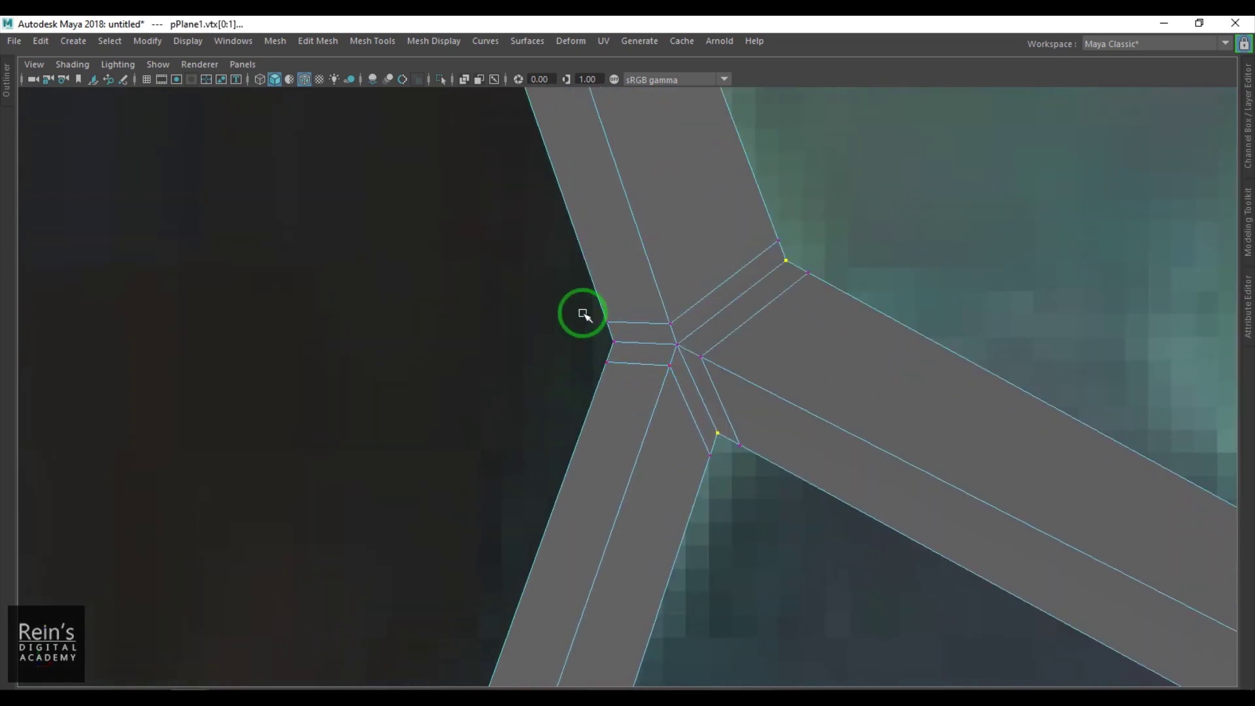
Slide the outer-side edges of the second junction's two main strip loops away from the centre with the Slide Edge Tool
{"action": "left_click_drag", "start_coordinate": [674, 327], "coordinate": [674, 328]}
{"action": "left_click", "coordinate": [629, 327]}
{"action": "right_click_drag", "start_coordinate": [720, 229], "coordinate": [727, 334], "text": "shift"}
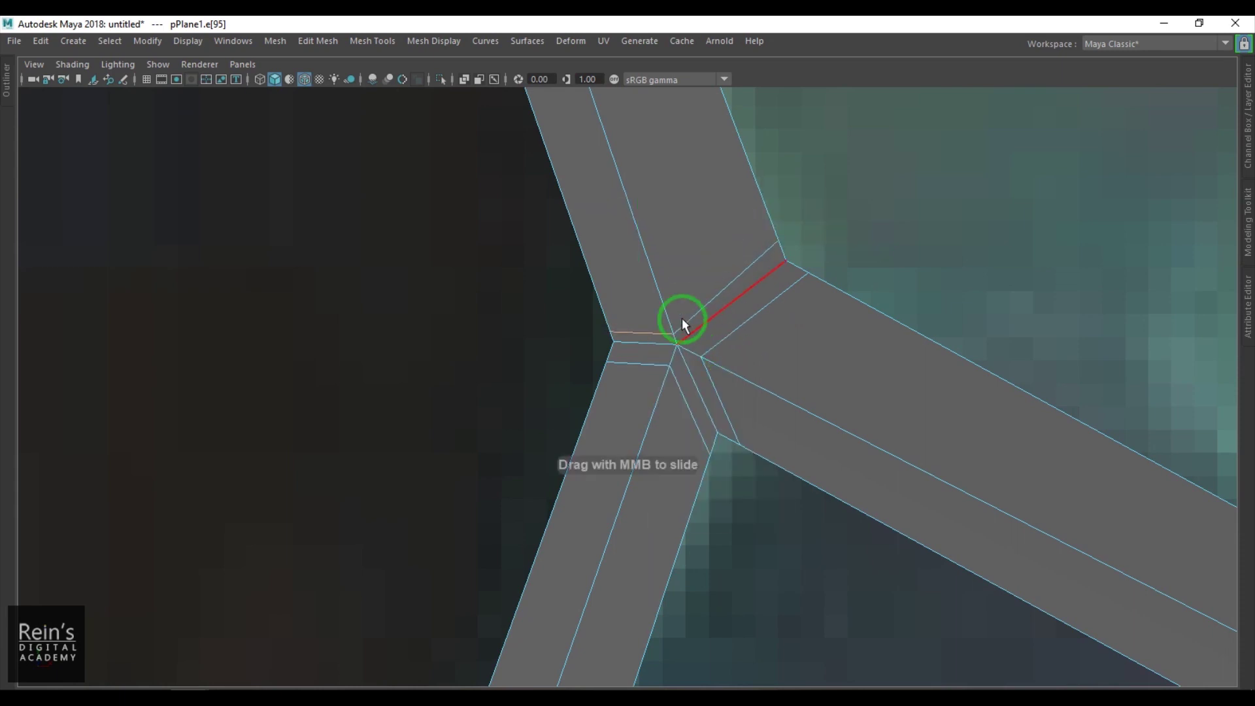
{"action": "left_click", "coordinate": [730, 310]}
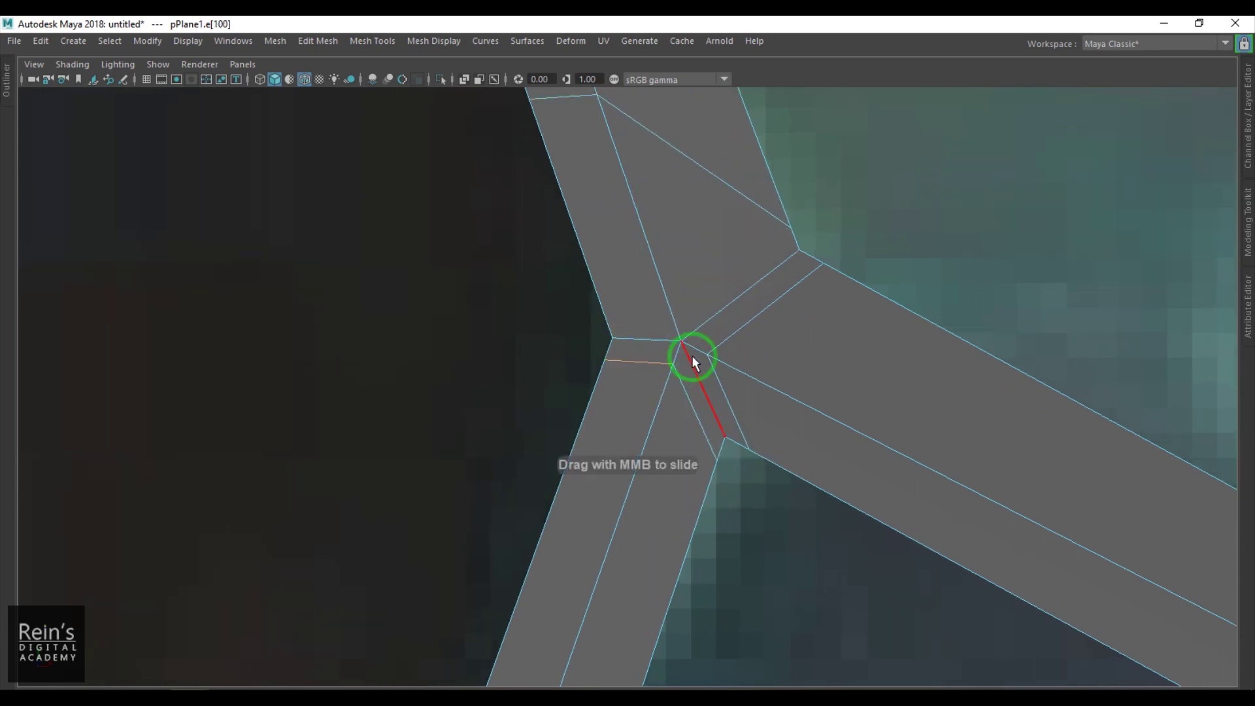
{"action": "middle_click_drag", "start_coordinate": [647, 366], "coordinate": [660, 362]}
Move the second junction's corner vertex opposite the branch slightly outward and return to object mode
{"action": "key", "text": "F9"}
{"action": "left_click_drag", "start_coordinate": [596, 306], "coordinate": [591, 340]}
{"action": "right_click_drag", "start_coordinate": [677, 366], "coordinate": [610, 368], "text": "alt"}
{"action": "left_click_drag", "start_coordinate": [617, 367], "coordinate": [607, 361]}
{"action": "key", "text": "F8"}
{"action": "left_click", "coordinate": [814, 203]}
Delete the short cross edges flanking the centre vertex at the third junction down
{"action": "right_click_drag", "start_coordinate": [816, 303], "coordinate": [627, 302], "text": "alt"}
{"action": "middle_click_drag", "start_coordinate": [652, 520], "coordinate": [739, 306], "text": "alt"}
{"action": "right_click_drag", "start_coordinate": [645, 312], "coordinate": [759, 316], "text": "alt"}
{"action": "middle_click_drag", "start_coordinate": [760, 316], "coordinate": [732, 347], "text": "alt"}
{"action": "right_click_drag", "start_coordinate": [680, 332], "coordinate": [733, 334], "text": "alt"}
{"action": "right_click_drag", "start_coordinate": [674, 301], "coordinate": [663, 256]}
{"action": "left_click", "coordinate": [663, 256]}
{"action": "left_click", "coordinate": [728, 198], "text": "shift"}
{"action": "right_click_drag", "start_coordinate": [770, 172], "coordinate": [672, 226], "text": "shift"}
{"action": "key", "text": "F8"}
Insert edge loops close to the centre vertex on all three arms of the third junction
{"action": "middle_click_drag", "start_coordinate": [774, 277], "coordinate": [752, 317], "text": "alt"}
{"action": "right_click_drag", "start_coordinate": [753, 317], "coordinate": [764, 304], "text": "alt"}
{"action": "right_click_drag", "start_coordinate": [725, 268], "coordinate": [706, 280], "text": "shift"}
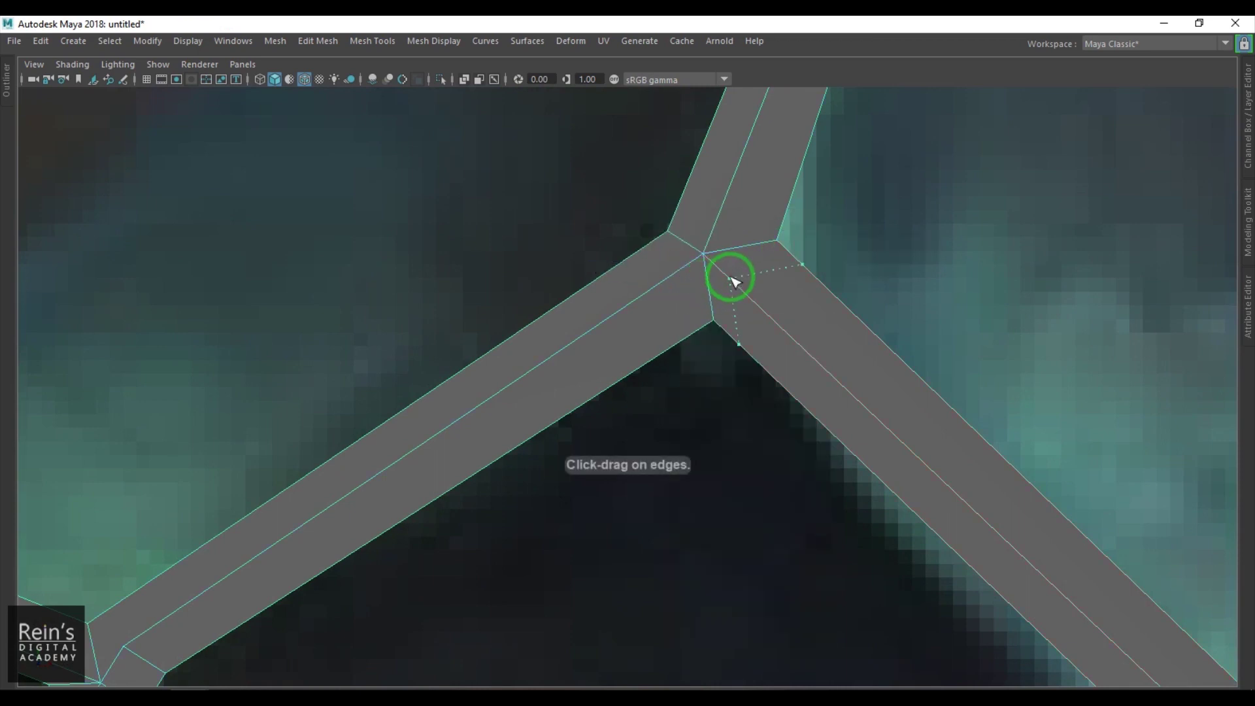
{"action": "left_click_drag", "start_coordinate": [719, 268], "coordinate": [735, 281]}
{"action": "left_click", "coordinate": [715, 236]}
{"action": "key", "text": "w"}
{"action": "key", "text": "F8"}
{"action": "right_click_drag", "start_coordinate": [737, 239], "coordinate": [621, 238], "text": "shift"}
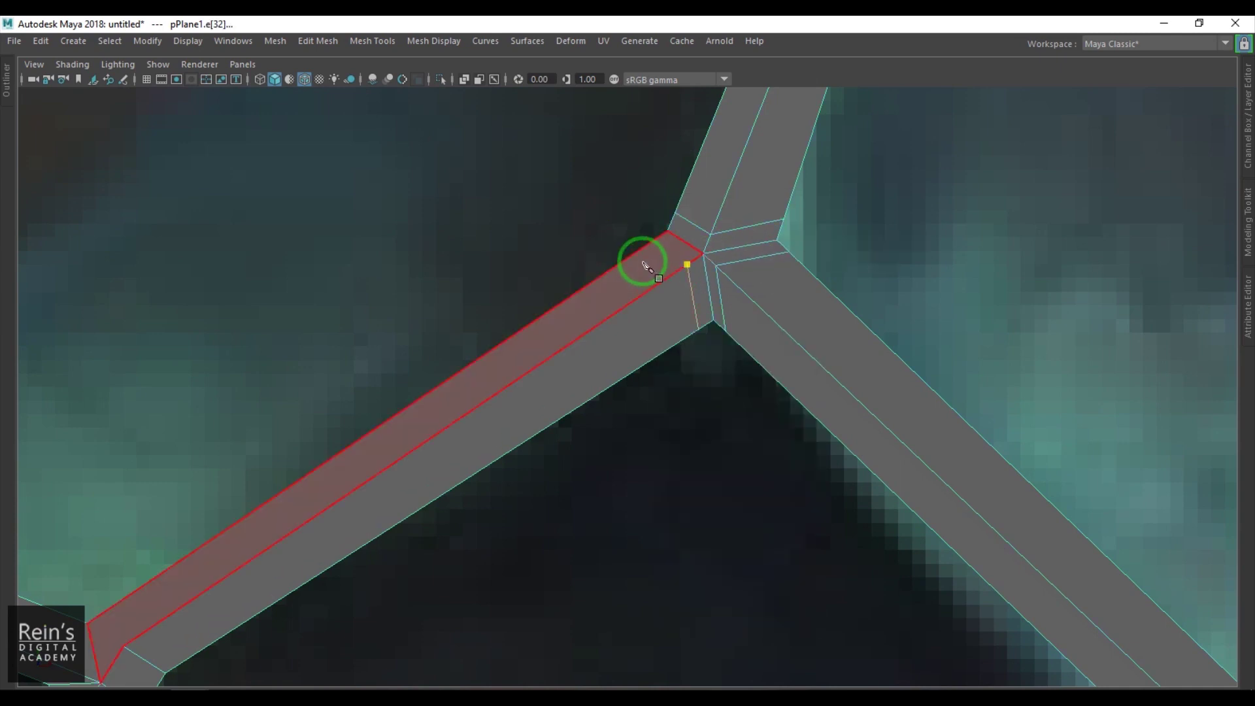
{"action": "key", "text": "w"}
Slide the outer-side edges of the third junction's two main strip loops away from the centre vertex
{"action": "left_click", "coordinate": [692, 221]}
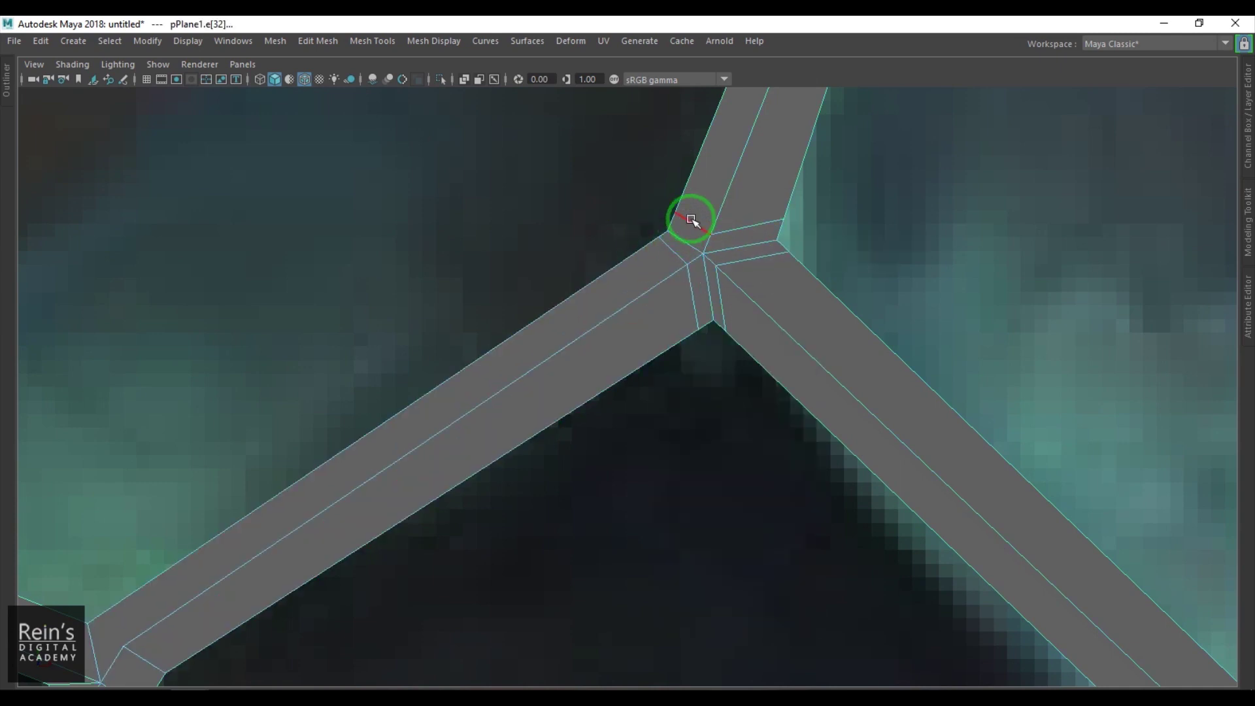
{"action": "right_click", "coordinate": [745, 174], "text": "shift"}
{"action": "right_click_drag", "start_coordinate": [749, 177], "coordinate": [754, 295], "text": "shift"}
{"action": "middle_click_drag", "start_coordinate": [615, 301], "coordinate": [632, 301]}
Move the third junction's corner vertex opposite the branch slightly outward
{"action": "key", "text": "w"}
{"action": "key", "text": "F9"}
{"action": "left_click_drag", "start_coordinate": [642, 205], "coordinate": [674, 249]}
{"action": "left_click_drag", "start_coordinate": [667, 232], "coordinate": [655, 217]}
Delete the leftover cross edge at the lowest junction and insert edge loops close to its centre vertex on all arms
{"action": "right_click_drag", "start_coordinate": [695, 306], "coordinate": [583, 381], "text": "alt"}
{"action": "key", "text": "F10"}
{"action": "middle_click_drag", "start_coordinate": [555, 502], "coordinate": [873, 280], "text": "alt"}
{"action": "right_click_drag", "start_coordinate": [497, 412], "coordinate": [687, 353], "text": "alt"}
{"action": "left_click", "coordinate": [603, 372]}
{"action": "right_click_drag", "start_coordinate": [697, 251], "coordinate": [646, 296], "text": "shift"}
{"action": "right_click_drag", "start_coordinate": [569, 237], "coordinate": [462, 265], "text": "shift"}
{"action": "left_click", "coordinate": [582, 329]}
Slide the outer-side edges of the loops on the lowest junction's short spike and adjoining main arm away from the centre
{"action": "left_click", "coordinate": [595, 358]}
{"action": "right_click_drag", "start_coordinate": [695, 288], "coordinate": [681, 401], "text": "shift"}
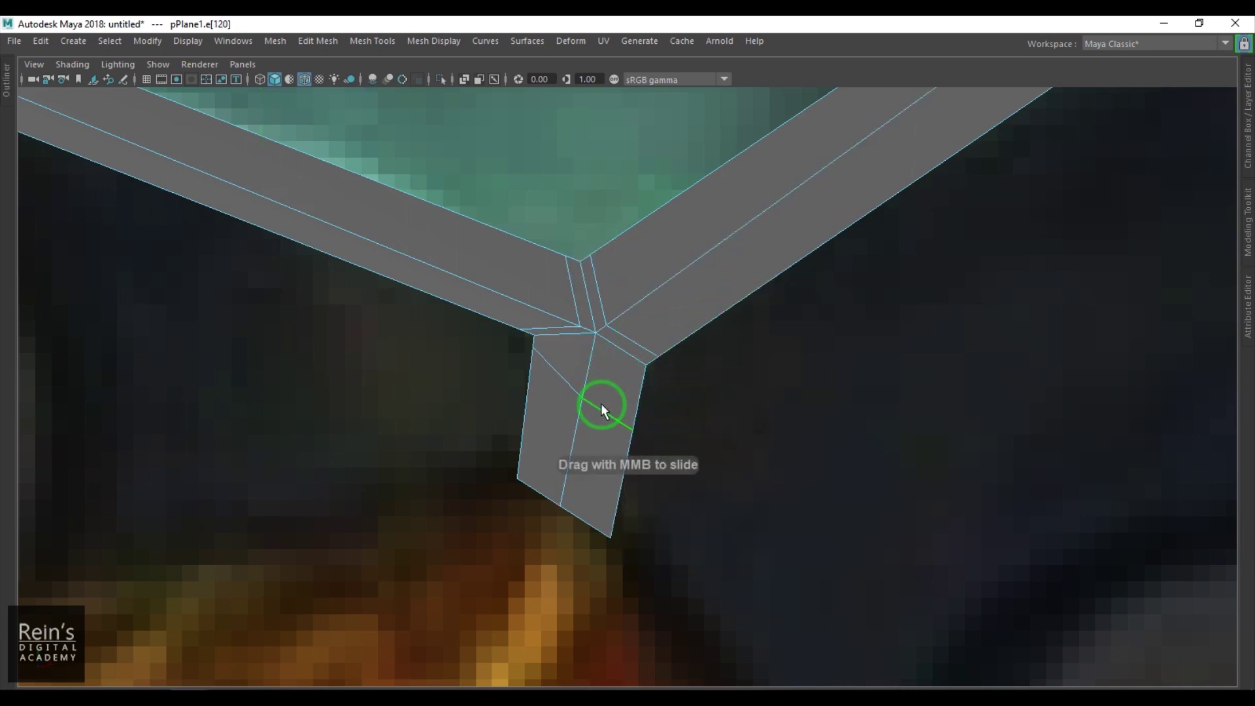
{"action": "scroll", "coordinate": [604, 398], "scroll_direction": "up", "scroll_amount": 1}
{"action": "left_click", "coordinate": [637, 342]}
{"action": "scroll", "coordinate": [641, 345], "scroll_direction": "down", "scroll_amount": 9}
{"action": "mouse_move", "coordinate": [690, 355]}
{"action": "middle_mouse_down"}
{"action": "mouse_move", "coordinate": [723, 339]}
{"action": "mouse_move", "coordinate": [701, 348]}
{"action": "middle_mouse_up"}
{"action": "scroll", "coordinate": [616, 384], "scroll_direction": "up", "scroll_amount": 4}
Nudge the outer-side vertices at the lowest junction's short spike and return to the perspective view in edge mode
{"action": "left_click_drag", "start_coordinate": [658, 386], "coordinate": [659, 387]}
{"action": "left_click_drag", "start_coordinate": [644, 376], "coordinate": [637, 426]}
{"action": "left_click_drag", "start_coordinate": [633, 422], "coordinate": [634, 427]}
{"action": "key", "text": "space"}
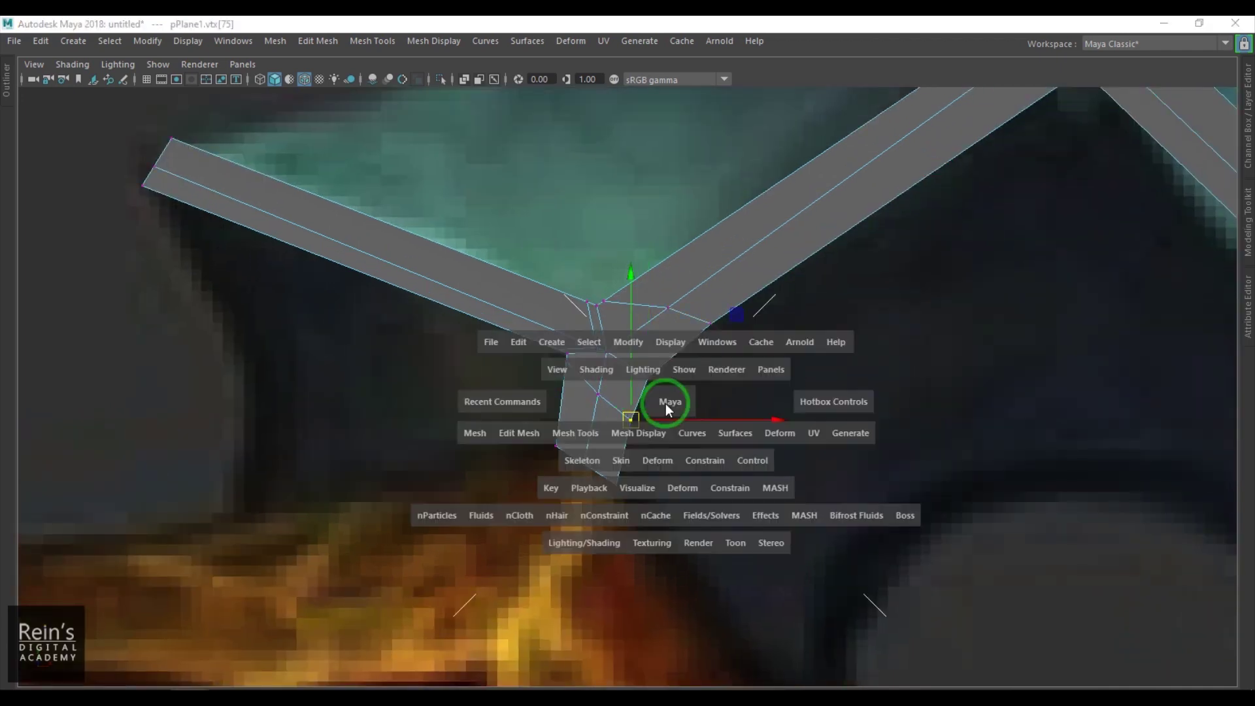
{"action": "scroll", "coordinate": [673, 322], "scroll_direction": "down", "scroll_amount": 6}
{"action": "scroll", "coordinate": [765, 340], "scroll_direction": "up", "scroll_amount": 3}
{"action": "scroll", "coordinate": [723, 418], "scroll_direction": "up", "scroll_amount": 1}
{"action": "right_click_drag", "start_coordinate": [667, 381], "coordinate": [678, 344]}
{"action": "left_click_drag", "start_coordinate": [678, 386], "coordinate": [718, 381], "text": "alt"}
{"action": "double_click", "coordinate": [695, 301]}
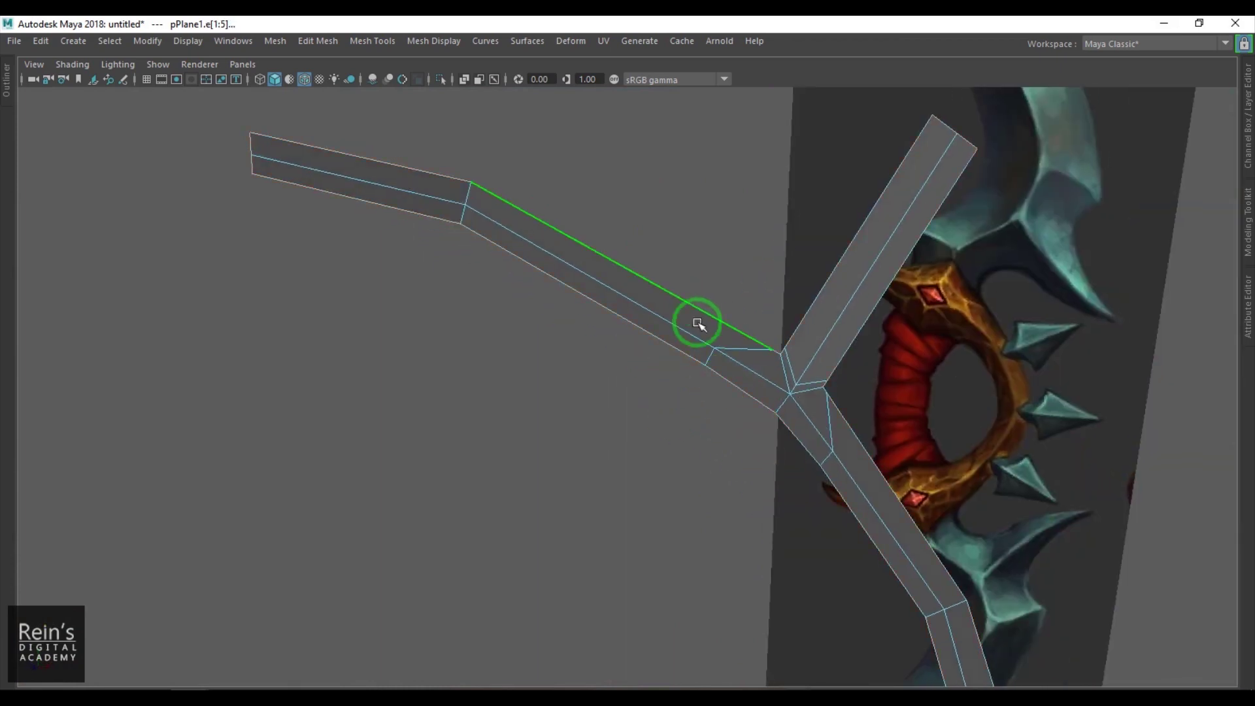
{"action": "left_click", "coordinate": [681, 299]}
{"action": "left_click", "coordinate": [421, 172], "text": "shift"}
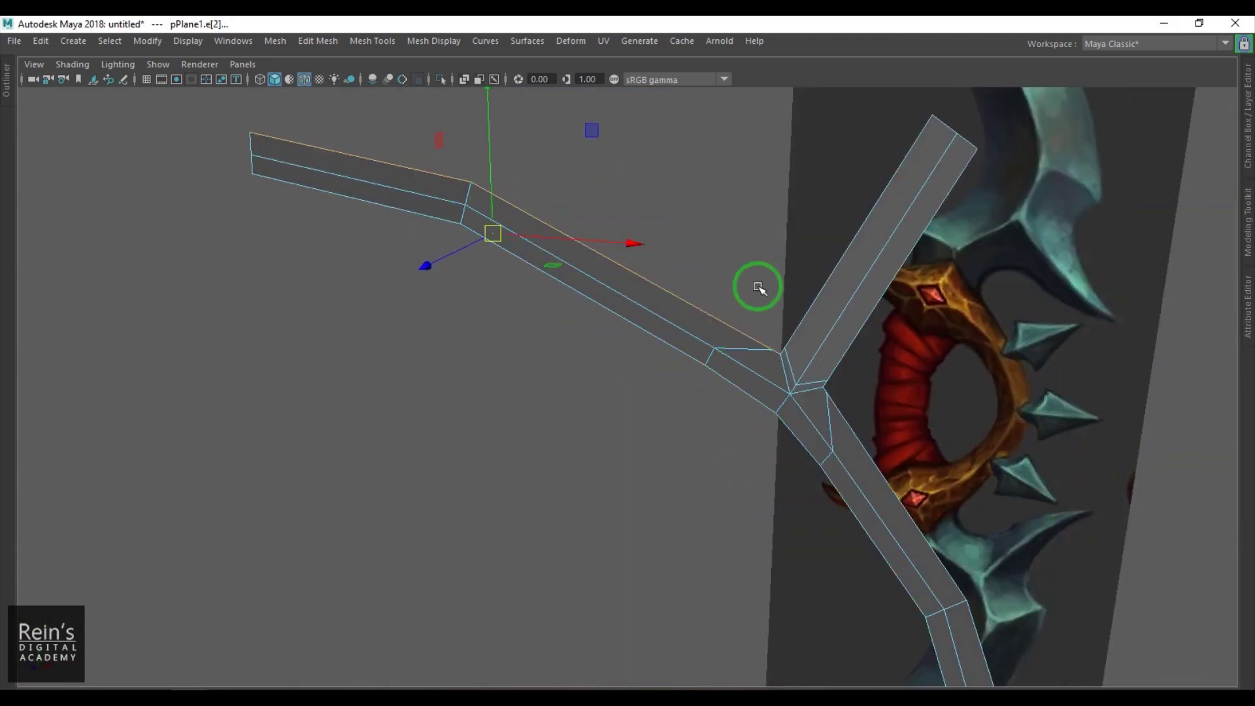
Select the centre edge loops of the main strip and all branches and pull them forward along Z to form a raised ridge
{"action": "left_click_drag", "start_coordinate": [956, 341], "coordinate": [648, 404], "text": "alt"}
{"action": "double_click", "coordinate": [653, 393]}
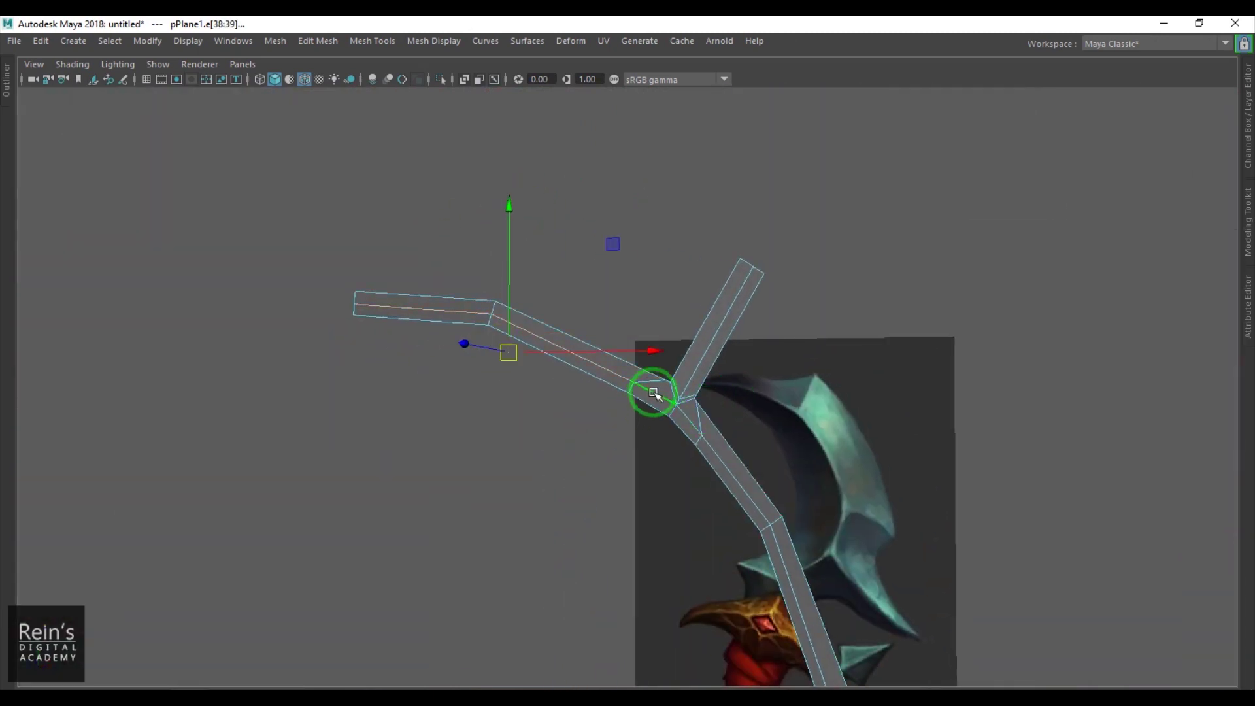
{"action": "double_click", "coordinate": [713, 449], "text": "shift"}
{"action": "double_click", "coordinate": [704, 354], "text": "shift"}
{"action": "left_click_drag", "start_coordinate": [825, 503], "coordinate": [715, 364], "text": "alt"}
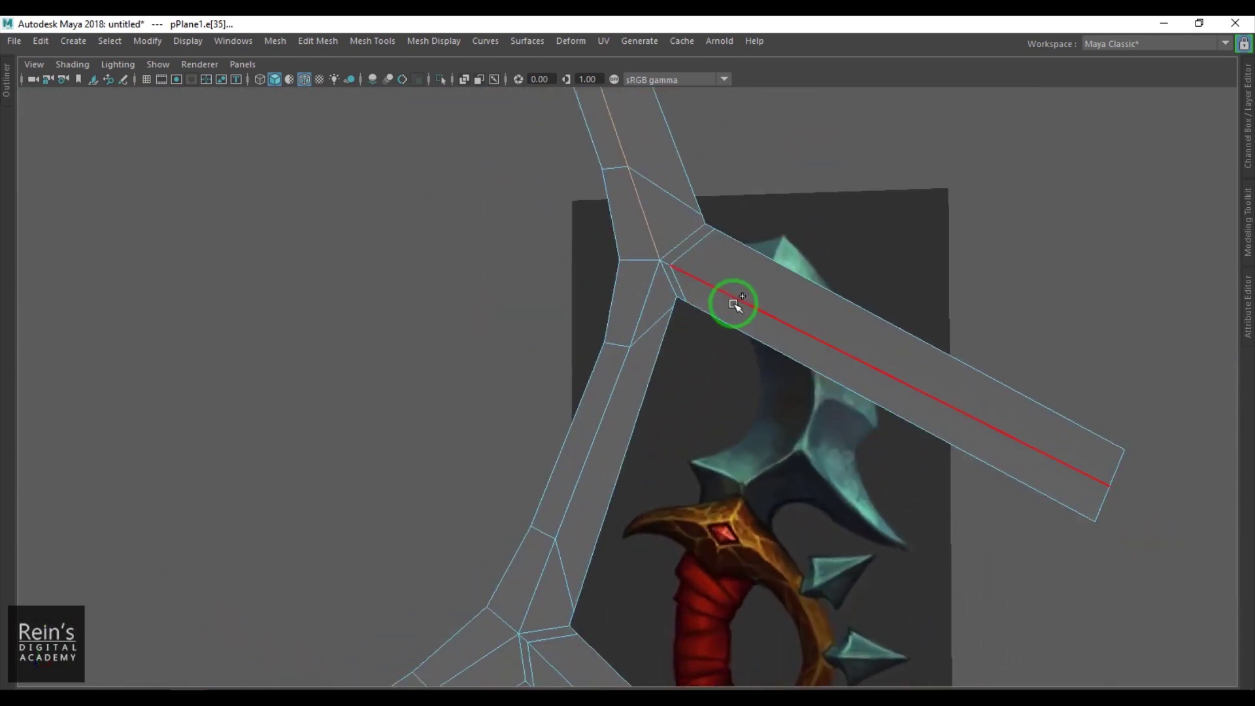
{"action": "left_click_drag", "start_coordinate": [719, 441], "coordinate": [689, 190], "text": "alt"}
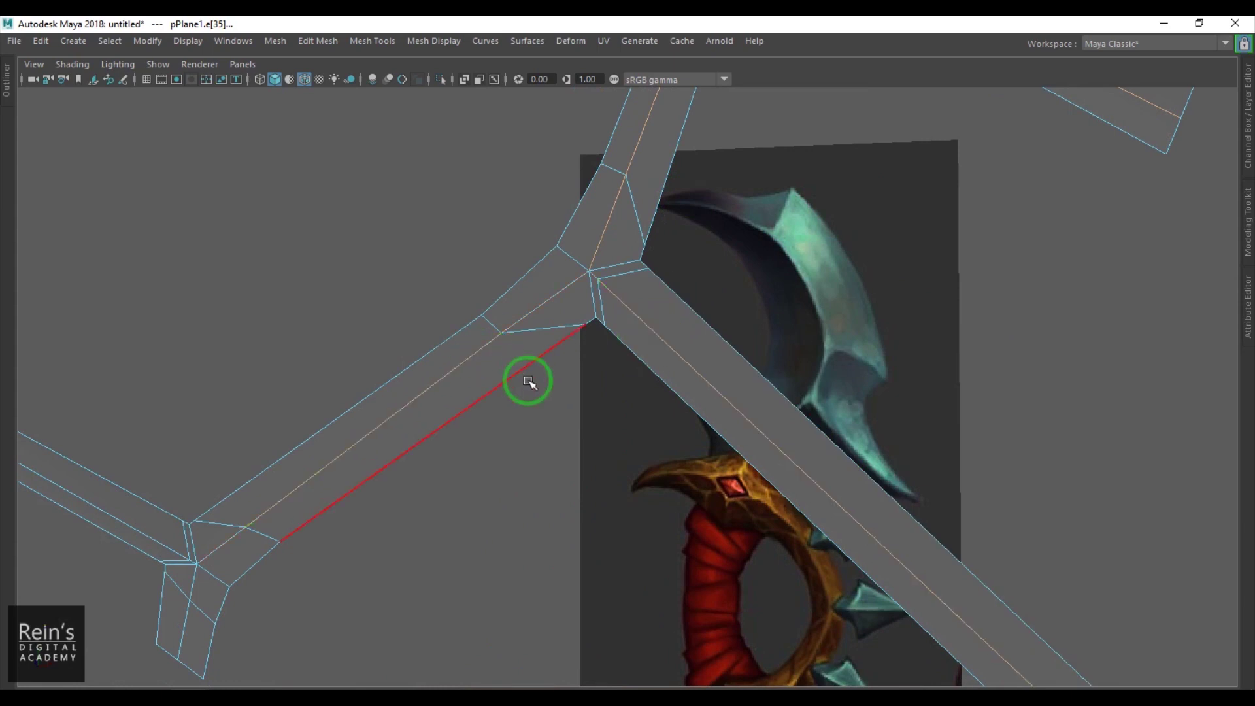
{"action": "left_click_drag", "start_coordinate": [527, 364], "coordinate": [562, 335], "text": "alt"}
{"action": "left_click_drag", "start_coordinate": [419, 363], "coordinate": [556, 421], "text": "alt"}
{"action": "right_click_drag", "start_coordinate": [556, 420], "coordinate": [656, 418], "text": "alt"}
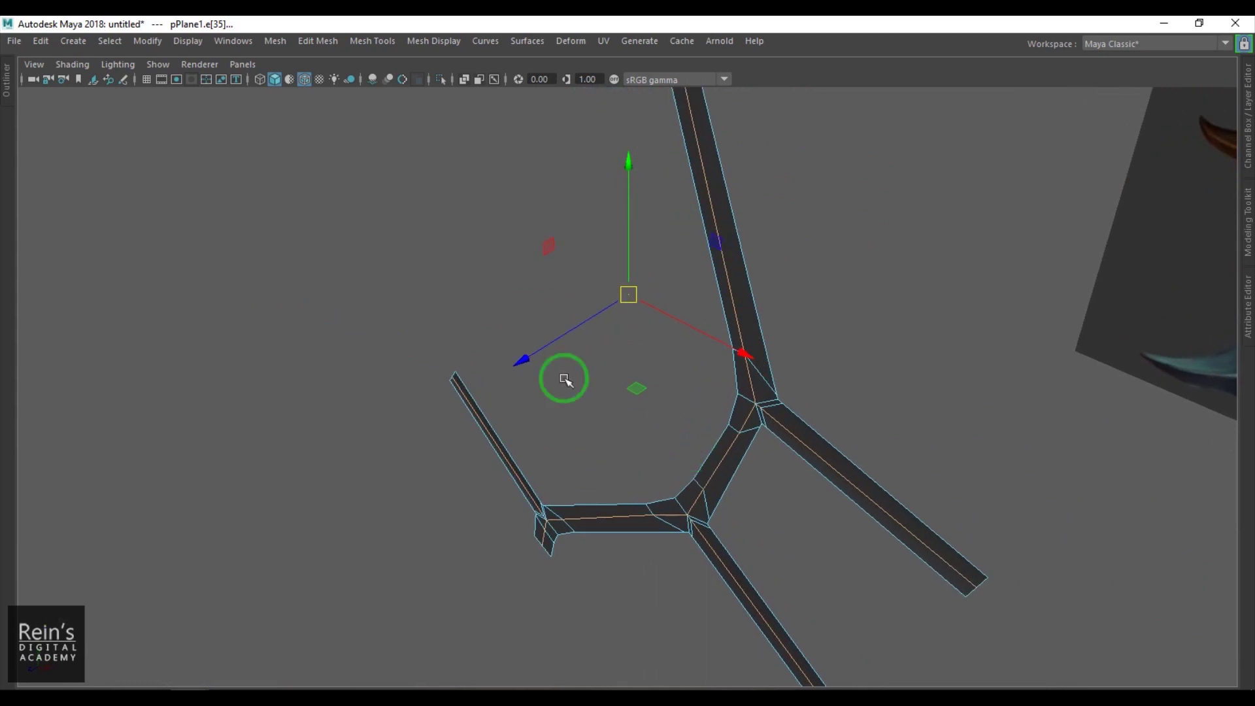
{"action": "left_click_drag", "start_coordinate": [535, 350], "coordinate": [533, 356]}
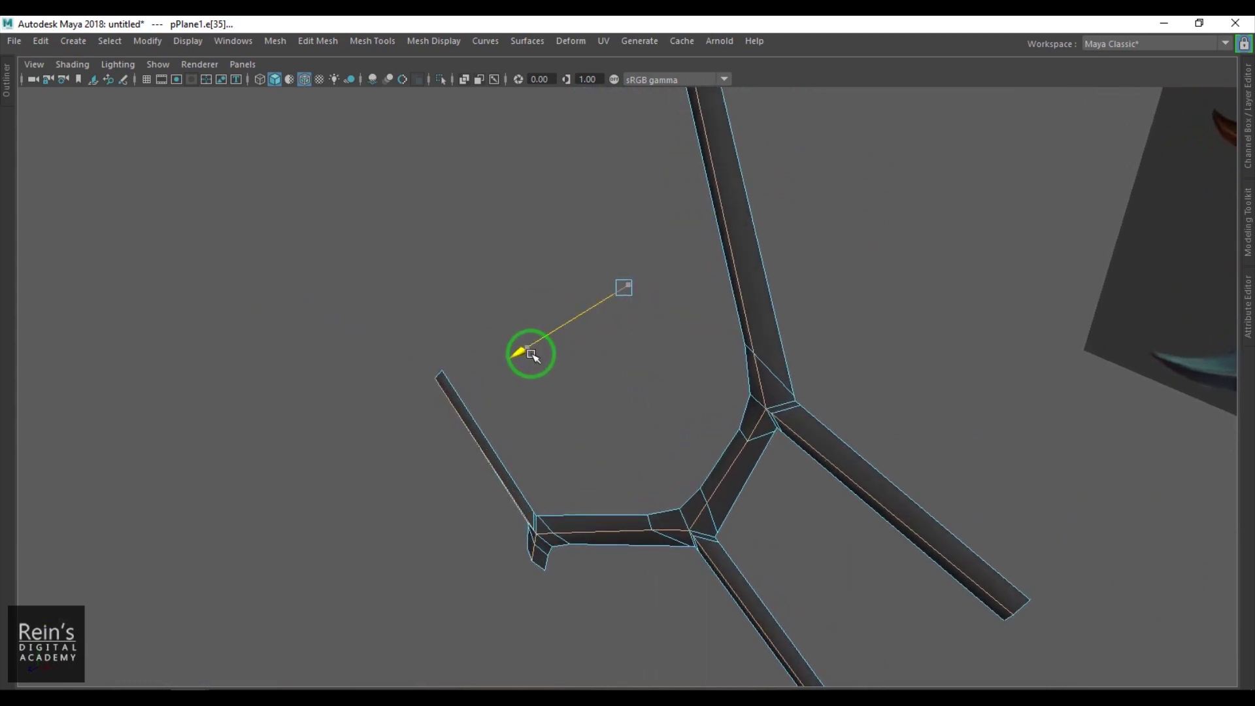
Examine the raised ridge strip from several angles with smooth preview against the dagger reference image
{"action": "left_click", "coordinate": [843, 365]}
{"action": "key", "text": "3"}
{"action": "left_click", "coordinate": [877, 325]}
{"action": "left_click_drag", "start_coordinate": [877, 325], "coordinate": [875, 333], "text": "alt"}
{"action": "middle_click_drag", "start_coordinate": [874, 333], "coordinate": [852, 420], "text": "alt"}
{"action": "left_click_drag", "start_coordinate": [852, 420], "coordinate": [605, 381], "text": "alt"}
{"action": "left_click_drag", "start_coordinate": [699, 383], "coordinate": [644, 371], "text": "alt"}
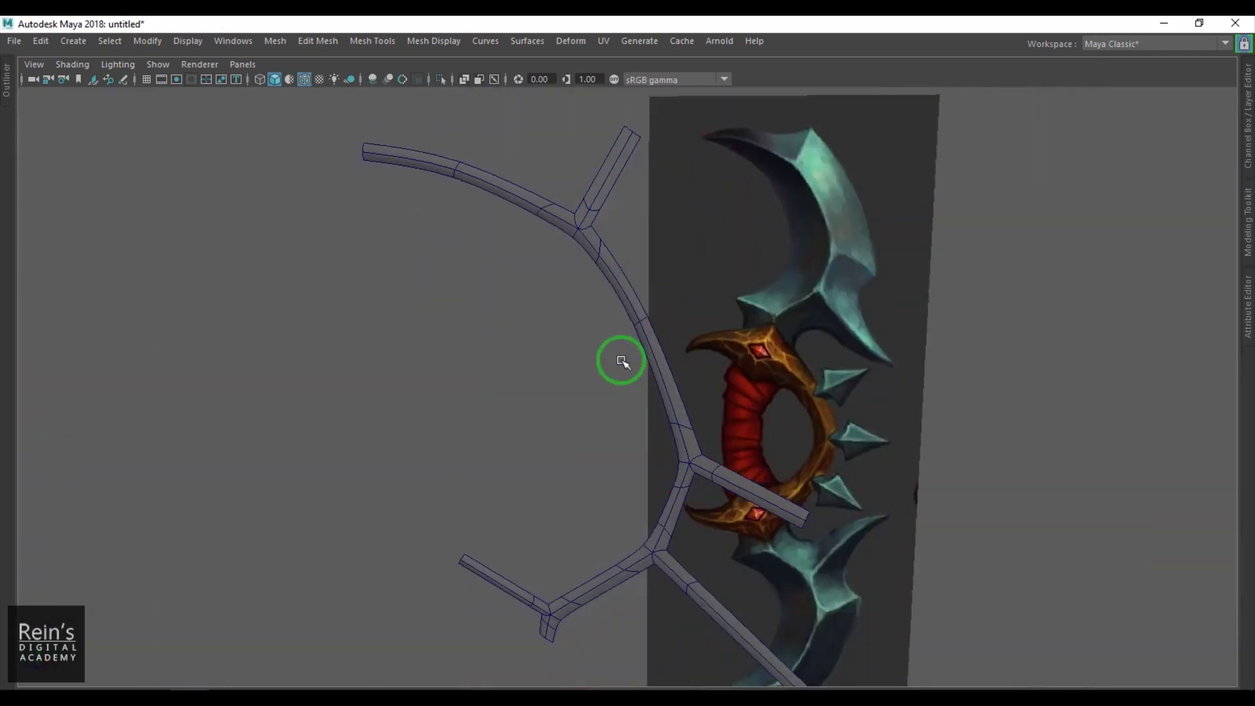
{"action": "left_click", "coordinate": [641, 332]}
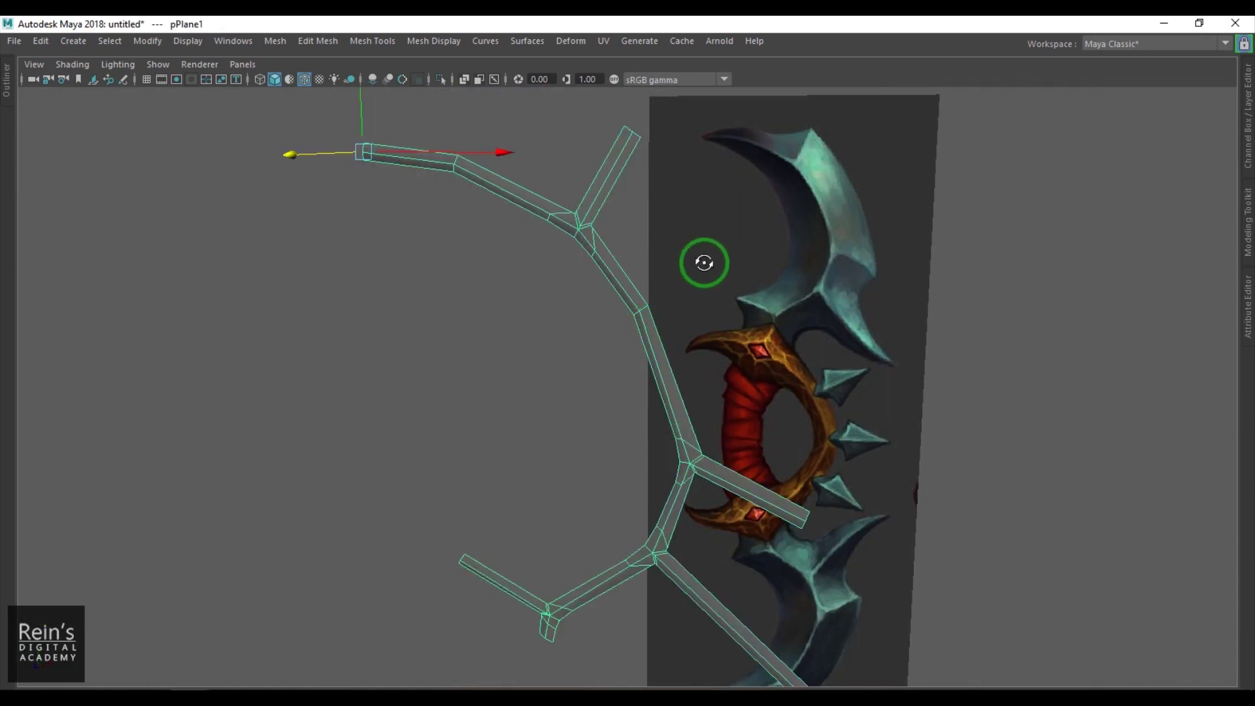
Move the end vertices of the uppermost branch together in the front view so it tapers to the blade's spike tip
{"action": "left_click_drag", "start_coordinate": [705, 261], "coordinate": [614, 451], "text": "alt"}
{"action": "scroll", "coordinate": [545, 359], "scroll_direction": "up", "scroll_amount": 4}
{"action": "middle_click_drag", "start_coordinate": [507, 354], "coordinate": [573, 404], "text": "alt"}
{"action": "right_click_drag", "start_coordinate": [557, 360], "coordinate": [554, 334]}
{"action": "right_click_drag", "start_coordinate": [598, 252], "coordinate": [575, 247]}
{"action": "left_click_drag", "start_coordinate": [575, 246], "coordinate": [587, 275]}
{"action": "key", "text": "space"}
{"action": "left_click_drag", "start_coordinate": [590, 364], "coordinate": [593, 400]}
{"action": "middle_click_drag", "start_coordinate": [711, 314], "coordinate": [468, 674], "text": "alt"}
{"action": "scroll", "coordinate": [774, 342], "scroll_direction": "down", "scroll_amount": 5}
{"action": "middle_click_drag", "start_coordinate": [749, 219], "coordinate": [667, 558], "text": "alt"}
{"action": "scroll", "coordinate": [569, 386], "scroll_direction": "up", "scroll_amount": 2}
{"action": "middle_click_drag", "start_coordinate": [499, 304], "coordinate": [631, 422], "text": "alt"}
{"action": "scroll", "coordinate": [661, 401], "scroll_direction": "up", "scroll_amount": 3}
{"action": "left_click_drag", "start_coordinate": [676, 229], "coordinate": [709, 249]}
{"action": "left_click", "coordinate": [700, 250]}
{"action": "left_click", "coordinate": [720, 262]}
{"action": "left_click", "coordinate": [673, 246]}
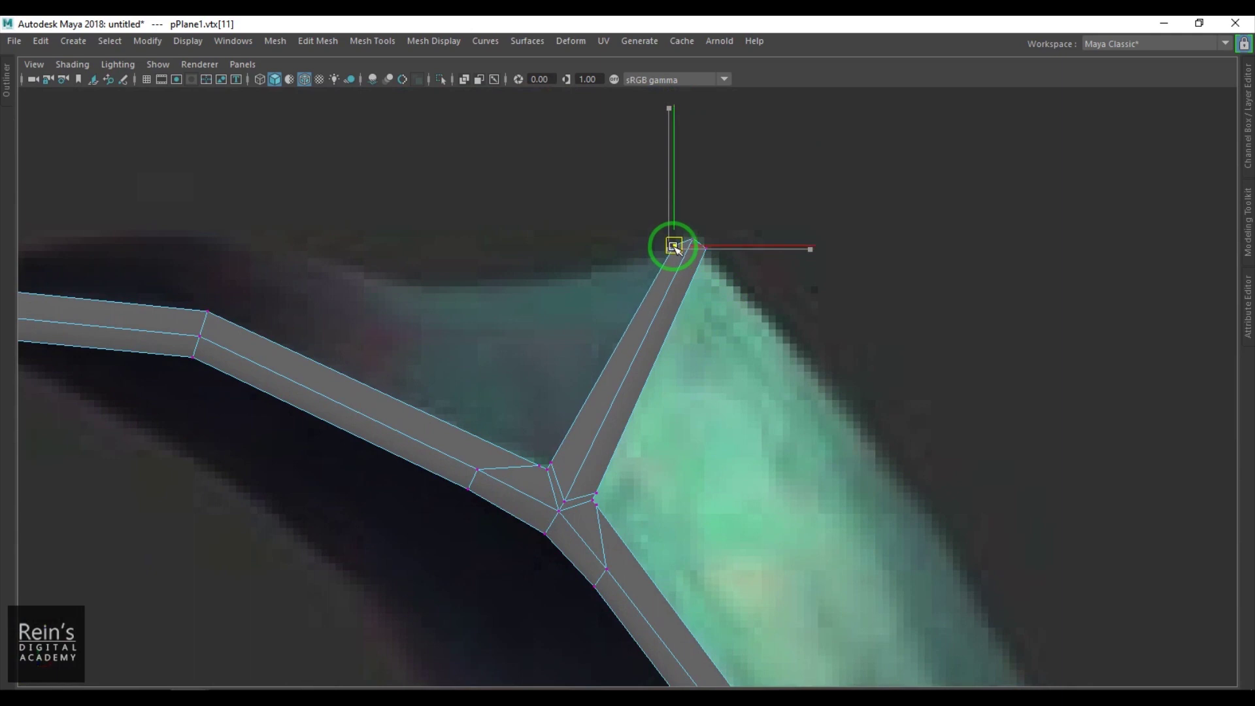
Move the end vertices of the main strip together so it tapers to a point at the curved blade's tip
{"action": "scroll", "coordinate": [650, 488], "scroll_direction": "down", "scroll_amount": 3}
{"action": "mouse_move", "coordinate": [666, 497]}
{"action": "middle_mouse_down", "text": "alt"}
{"action": "mouse_move", "coordinate": [860, 455]}
{"action": "mouse_move", "coordinate": [1009, 512]}
{"action": "middle_mouse_up", "text": "alt"}
{"action": "scroll", "coordinate": [465, 367], "scroll_direction": "up", "scroll_amount": 4}
{"action": "left_click_drag", "start_coordinate": [369, 299], "coordinate": [404, 319]}
{"action": "left_click_drag", "start_coordinate": [392, 312], "coordinate": [360, 308]}
{"action": "left_click_drag", "start_coordinate": [379, 267], "coordinate": [408, 285]}
{"action": "left_click_drag", "start_coordinate": [396, 283], "coordinate": [373, 311]}
{"action": "left_click", "coordinate": [394, 332]}
{"action": "right_click_drag", "start_coordinate": [896, 457], "coordinate": [740, 432], "text": "alt"}
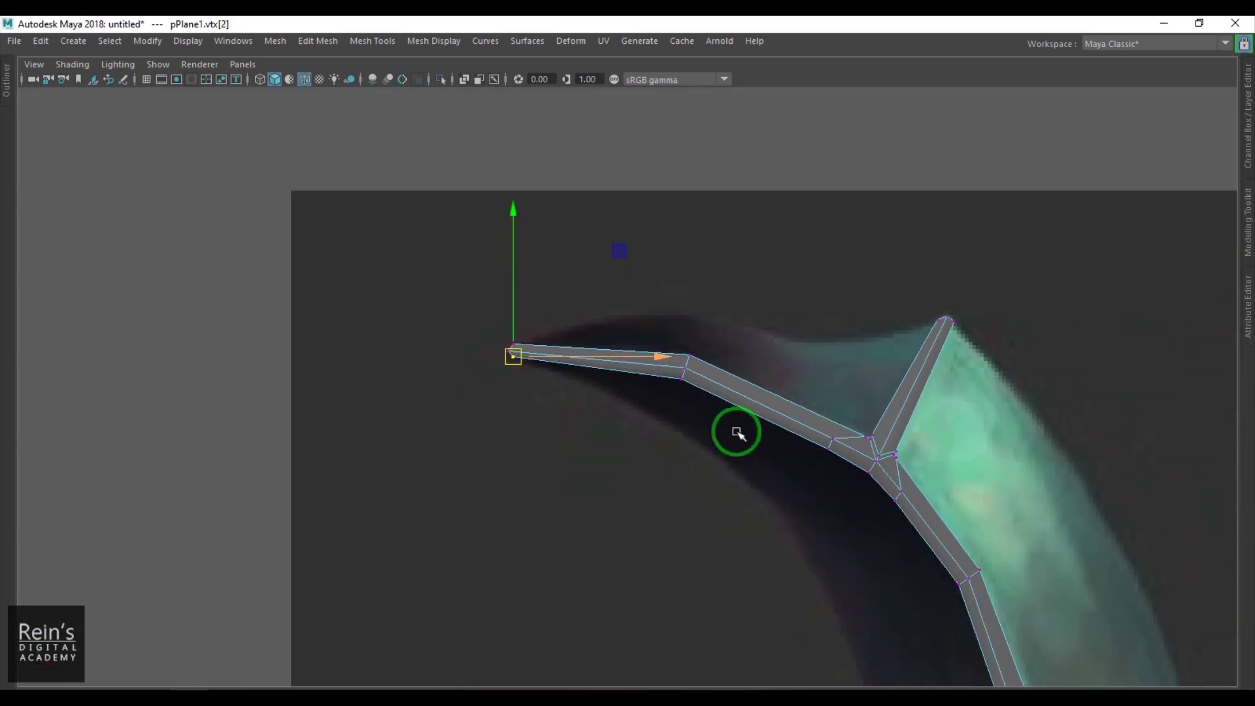
Move the end vertices of the branch on the blade's outer side together so it tapers to the middle spike's tip
{"action": "middle_click_drag", "start_coordinate": [1165, 660], "coordinate": [928, 355], "text": "alt"}
{"action": "middle_click_drag", "start_coordinate": [1025, 386], "coordinate": [911, 271], "text": "alt"}
{"action": "right_click_drag", "start_coordinate": [828, 284], "coordinate": [951, 366], "text": "alt"}
{"action": "middle_click_drag", "start_coordinate": [856, 459], "coordinate": [634, 337], "text": "alt"}
{"action": "right_click_drag", "start_coordinate": [811, 399], "coordinate": [1029, 488], "text": "alt"}
{"action": "left_click_drag", "start_coordinate": [889, 402], "coordinate": [941, 432]}
{"action": "left_click_drag", "start_coordinate": [926, 422], "coordinate": [937, 457]}
{"action": "left_click_drag", "start_coordinate": [877, 432], "coordinate": [916, 473]}
{"action": "left_click_drag", "start_coordinate": [907, 464], "coordinate": [894, 465]}
{"action": "left_click", "coordinate": [933, 368]}
{"action": "left_click_drag", "start_coordinate": [935, 370], "coordinate": [901, 469]}
{"action": "left_click_drag", "start_coordinate": [890, 456], "coordinate": [905, 459]}
{"action": "left_click_drag", "start_coordinate": [834, 394], "coordinate": [975, 497]}
{"action": "left_click_drag", "start_coordinate": [924, 450], "coordinate": [931, 450]}
Move the end vertices of the long lower outer branch together so it narrows to the lowest spike's tip
{"action": "right_click_drag", "start_coordinate": [932, 512], "coordinate": [815, 481], "text": "alt"}
{"action": "middle_click_drag", "start_coordinate": [816, 480], "coordinate": [654, 160], "text": "alt"}
{"action": "right_click_drag", "start_coordinate": [654, 160], "coordinate": [693, 170], "text": "alt"}
{"action": "left_click_drag", "start_coordinate": [693, 322], "coordinate": [868, 449]}
{"action": "key", "text": "g"}
{"action": "key", "text": "ctrl+z"}
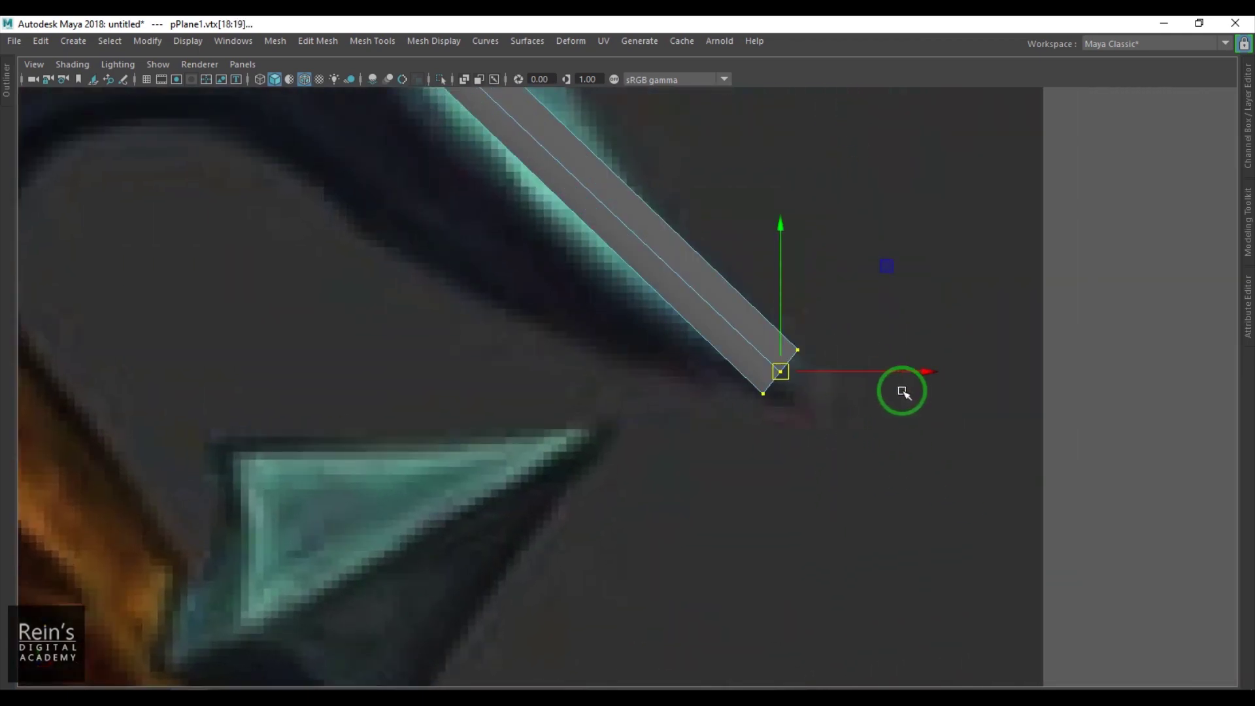
{"action": "right_click_drag", "start_coordinate": [813, 427], "coordinate": [844, 424], "text": "alt"}
{"action": "left_click_drag", "start_coordinate": [877, 418], "coordinate": [827, 351]}
{"action": "left_click_drag", "start_coordinate": [843, 366], "coordinate": [857, 386]}
{"action": "left_click_drag", "start_coordinate": [794, 278], "coordinate": [846, 360]}
{"action": "left_click_drag", "start_coordinate": [797, 416], "coordinate": [822, 390]}
Move the end vertices of the short inner branch above the gold guard together so it tapers to its spike tip
{"action": "right_click_drag", "start_coordinate": [808, 393], "coordinate": [774, 445], "text": "alt"}
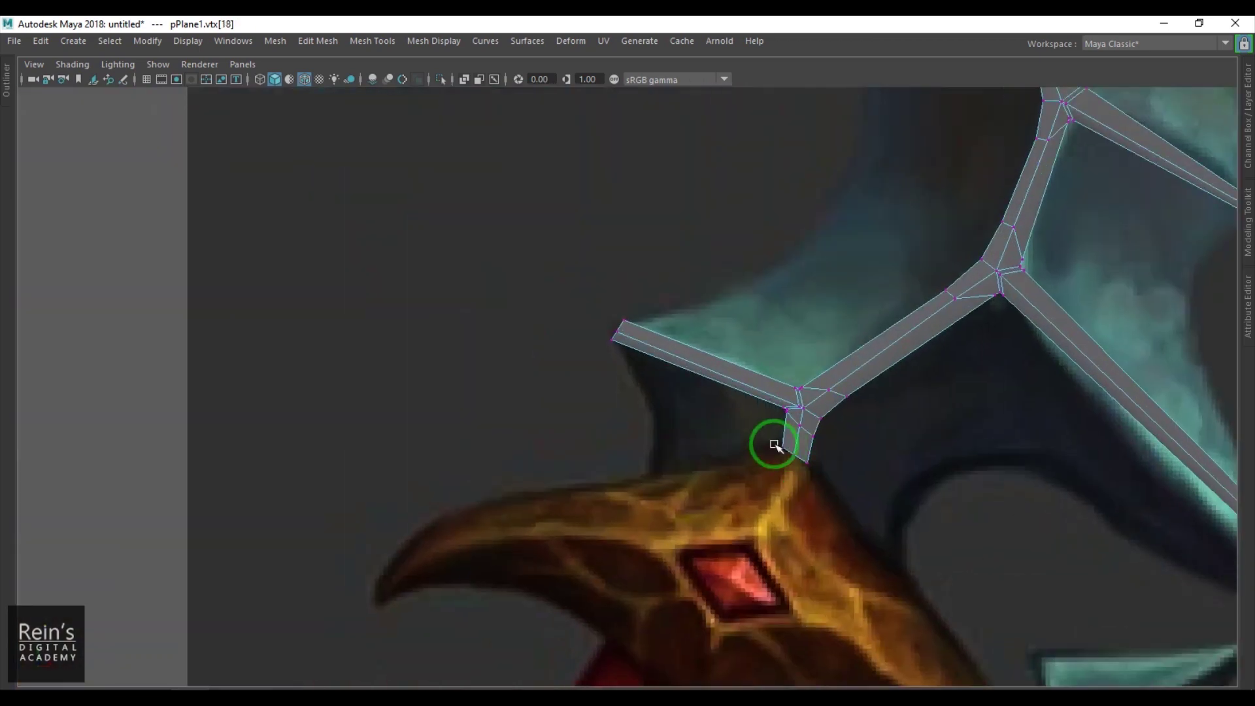
{"action": "scroll", "coordinate": [600, 362], "scroll_direction": "up", "scroll_amount": 5}
{"action": "left_click", "coordinate": [596, 268]}
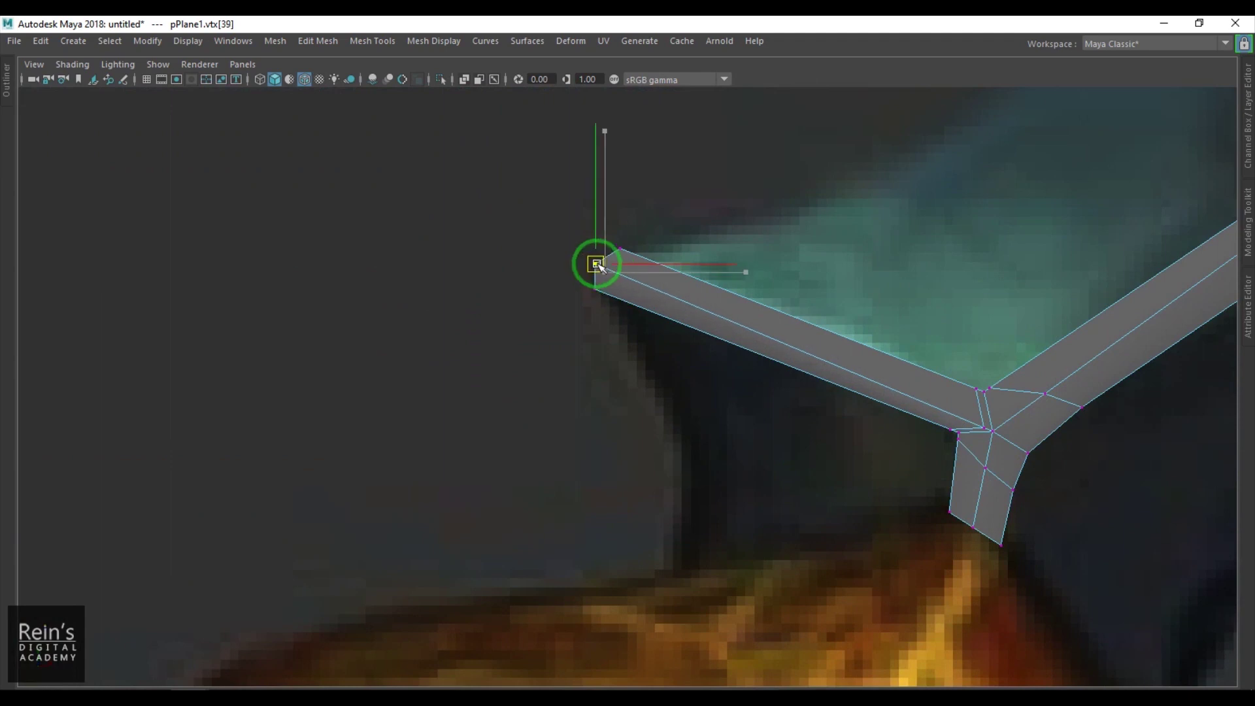
{"action": "left_click_drag", "start_coordinate": [608, 227], "coordinate": [605, 256]}
{"action": "left_click_drag", "start_coordinate": [564, 281], "coordinate": [616, 317]}
{"action": "left_click_drag", "start_coordinate": [598, 295], "coordinate": [593, 279]}
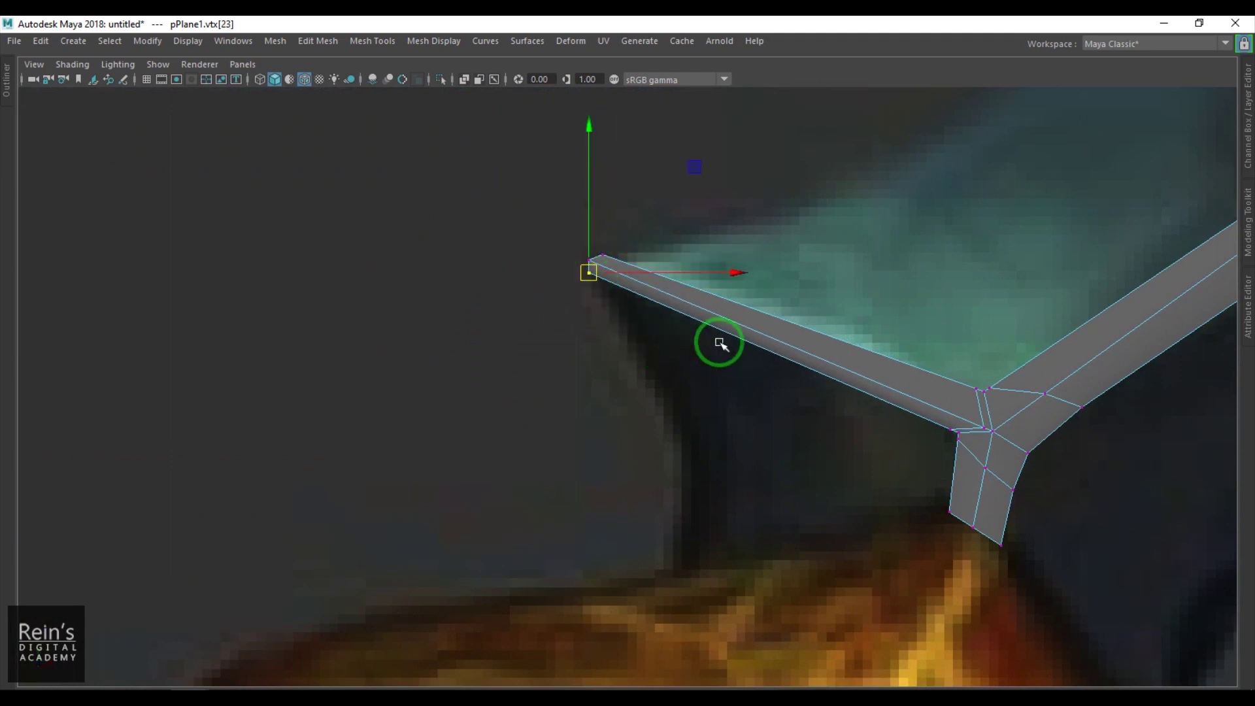
Examine the tapered ridge strip in the front and perspective views against the dagger reference image
{"action": "right_click_drag", "start_coordinate": [1075, 380], "coordinate": [807, 331], "text": "alt"}
{"action": "middle_click_drag", "start_coordinate": [807, 331], "coordinate": [790, 442], "text": "alt"}
{"action": "middle_click_drag", "start_coordinate": [889, 181], "coordinate": [864, 401], "text": "alt"}
{"action": "right_click_drag", "start_coordinate": [802, 357], "coordinate": [839, 356], "text": "alt"}
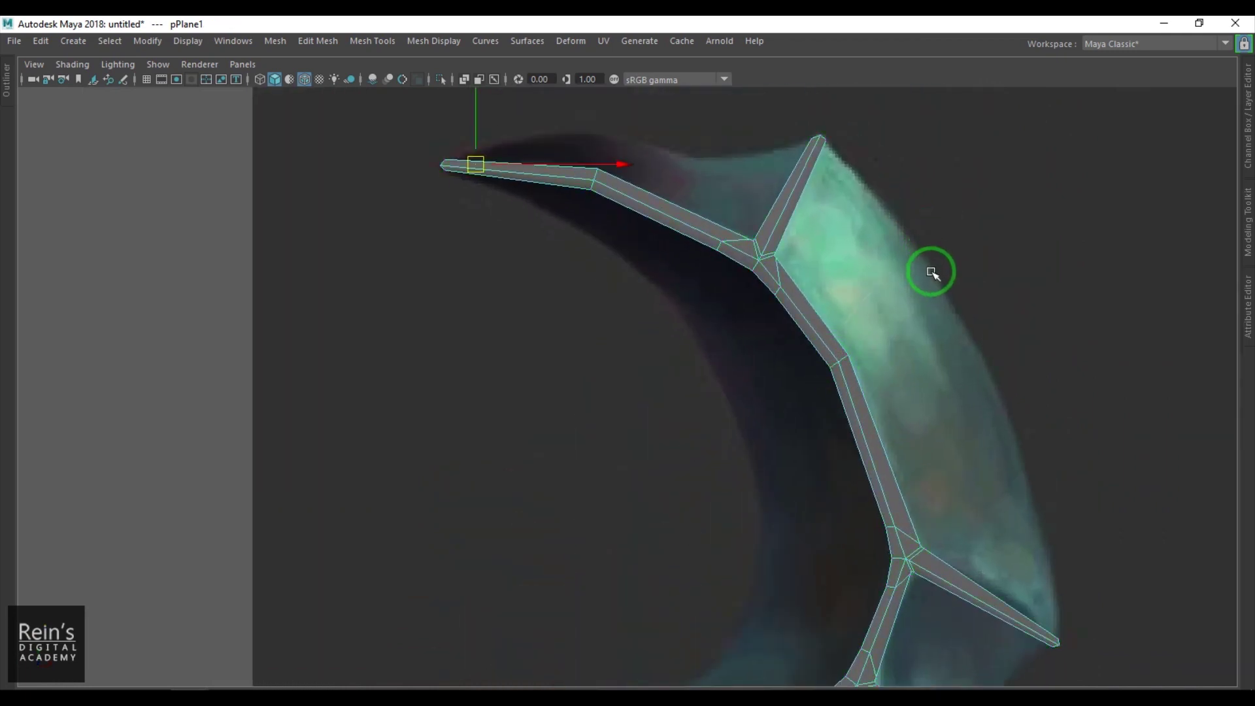
{"action": "key", "text": "space"}
{"action": "left_click_drag", "start_coordinate": [815, 434], "coordinate": [801, 399]}
{"action": "scroll", "coordinate": [891, 320], "scroll_direction": "down", "scroll_amount": 4}
{"action": "left_click", "coordinate": [990, 333]}
{"action": "left_click", "coordinate": [765, 356]}
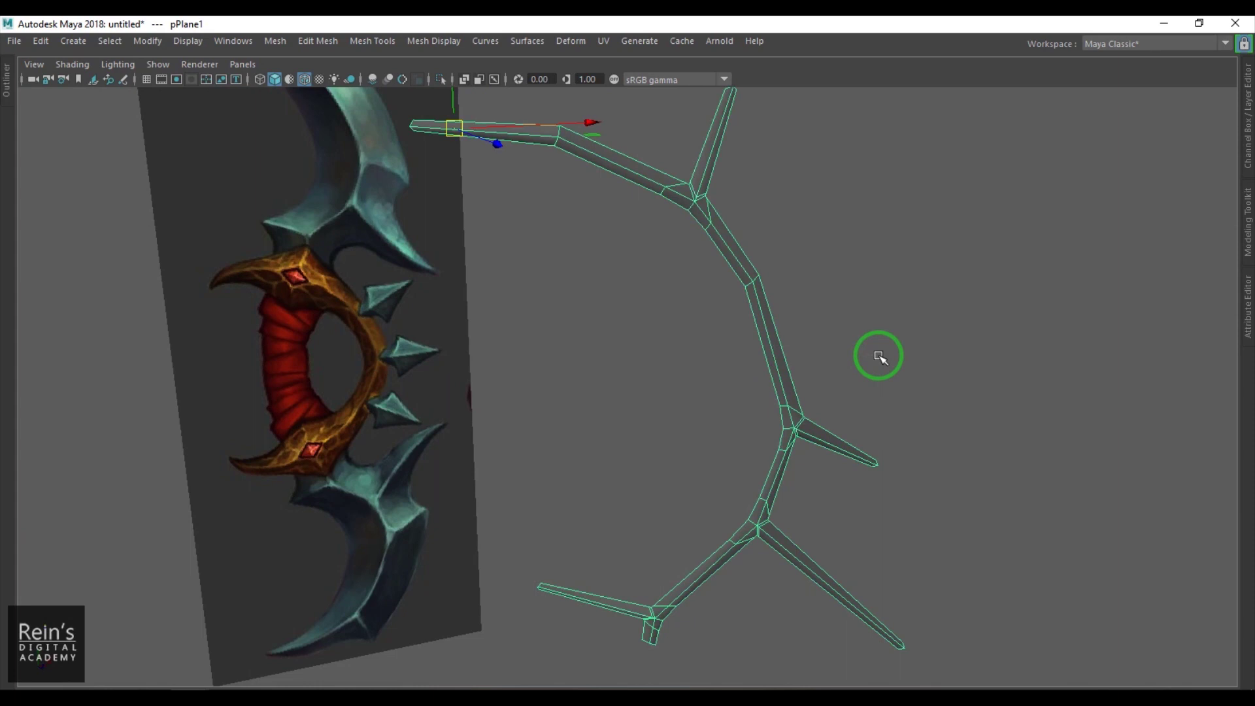
{"action": "left_click", "coordinate": [879, 357]}
{"action": "left_click_drag", "start_coordinate": [880, 357], "coordinate": [782, 341], "text": "alt"}
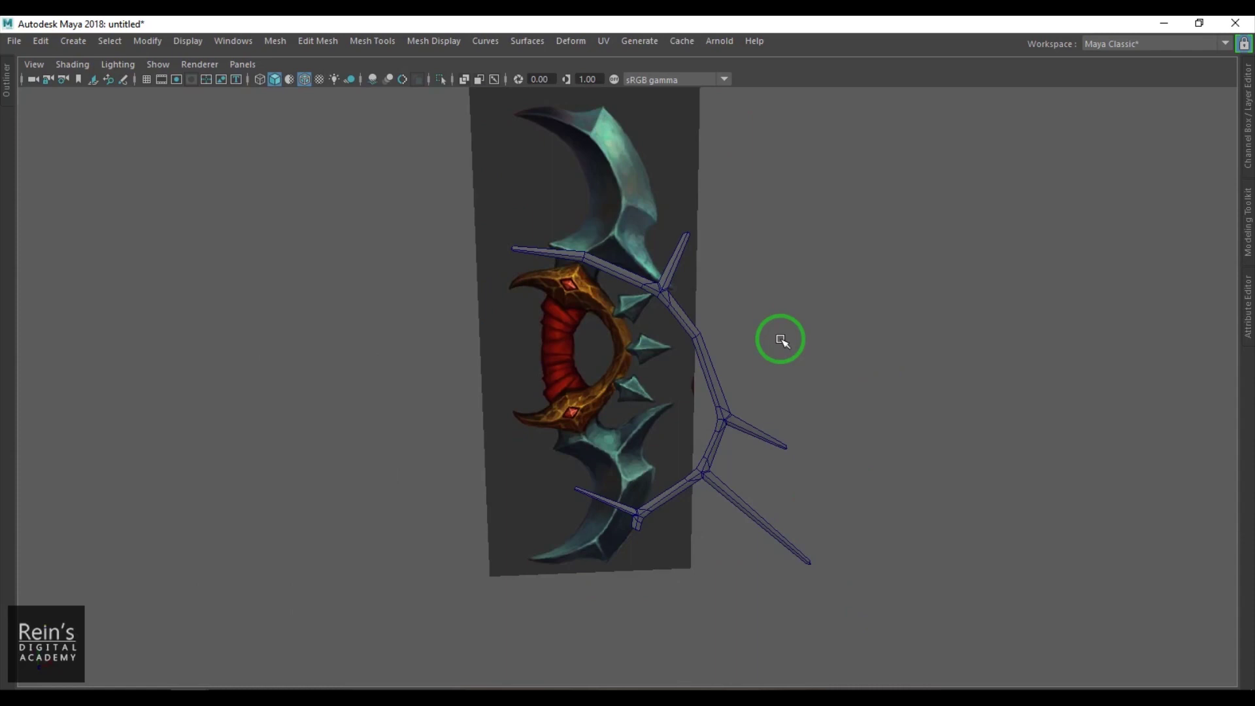
{"action": "left_click_drag", "start_coordinate": [597, 341], "coordinate": [706, 386], "text": "alt"}
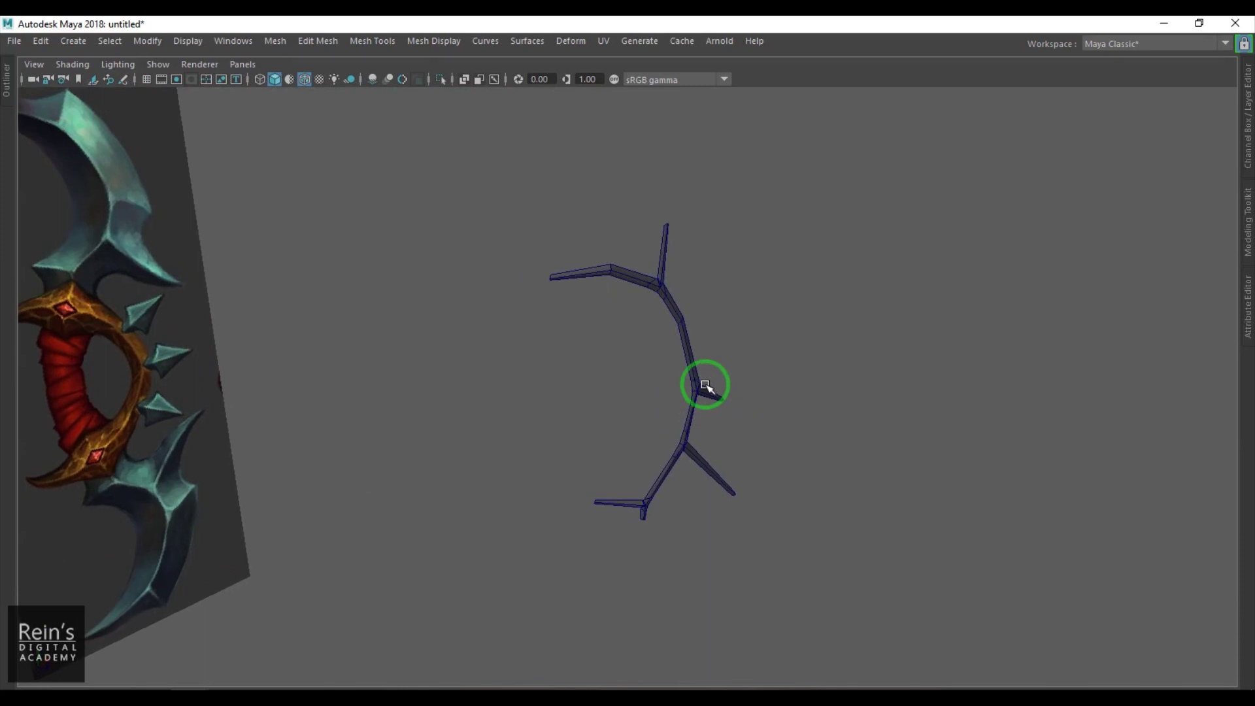
Return to the front view, select the ridge strip and activate the Append to Polygon tool
{"action": "key", "text": "space"}
{"action": "left_click_drag", "start_coordinate": [729, 316], "coordinate": [734, 359]}
{"action": "left_click", "coordinate": [755, 355]}
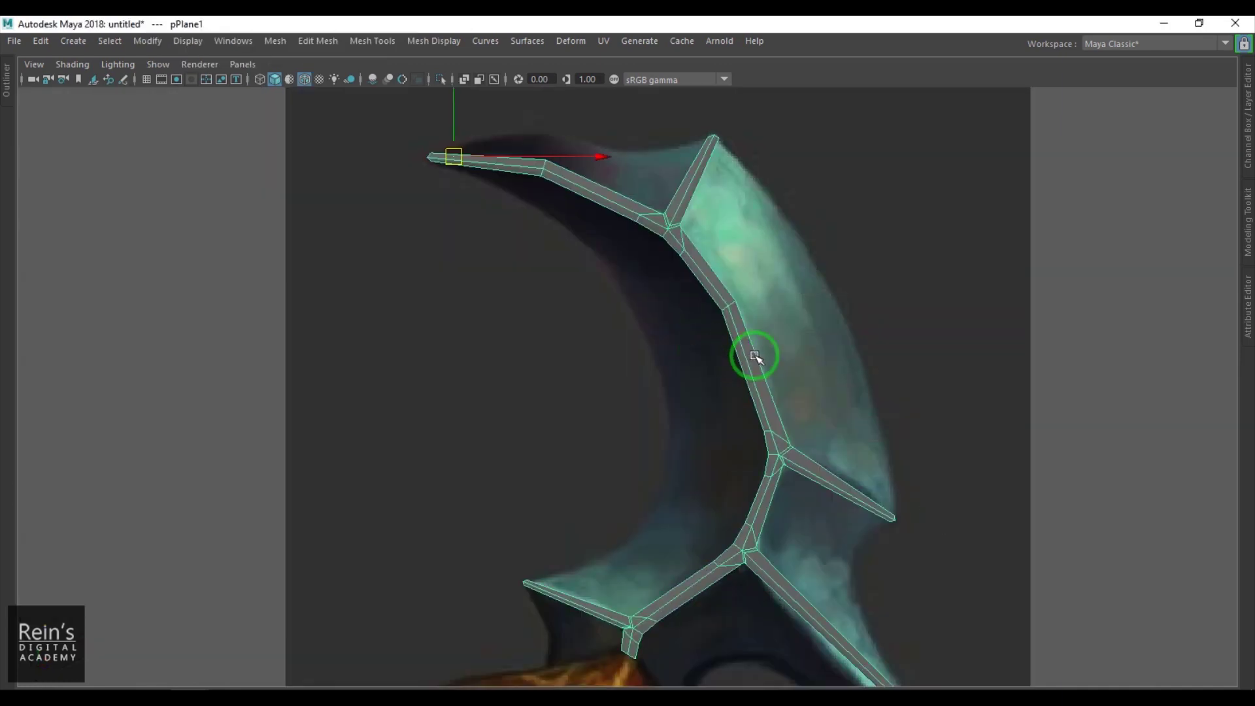
{"action": "left_click", "coordinate": [373, 40]}
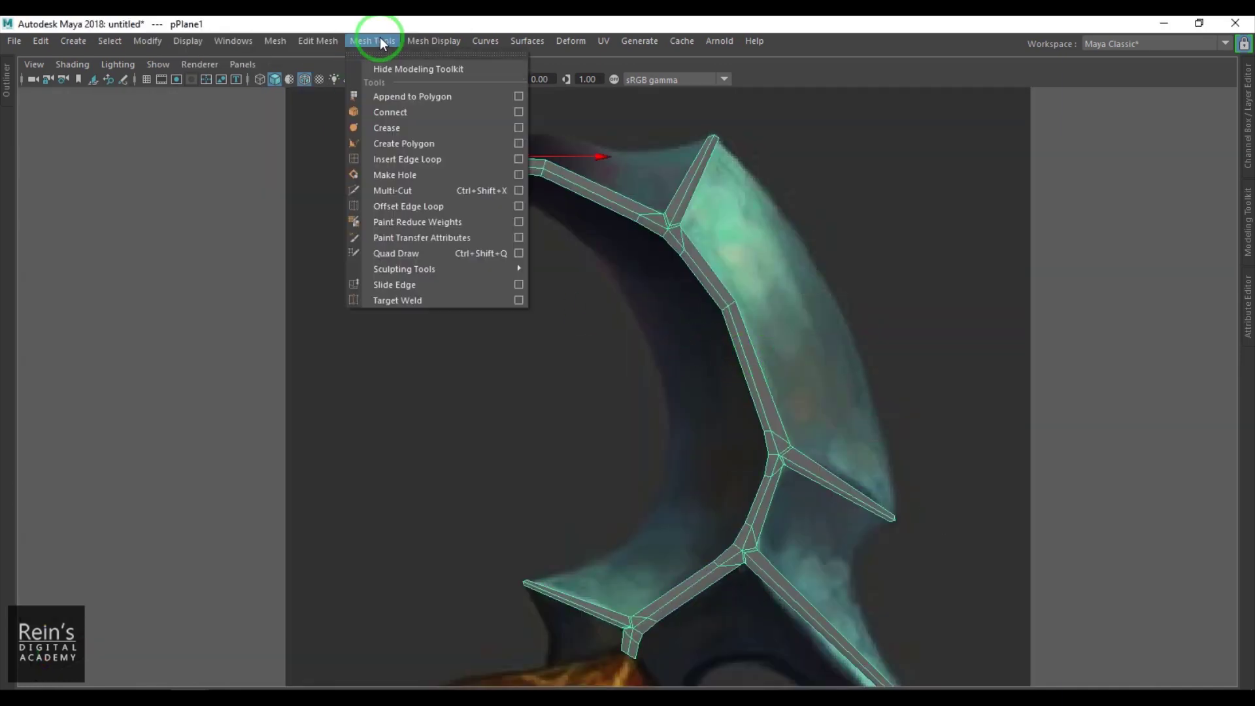
{"action": "left_click", "coordinate": [402, 98]}
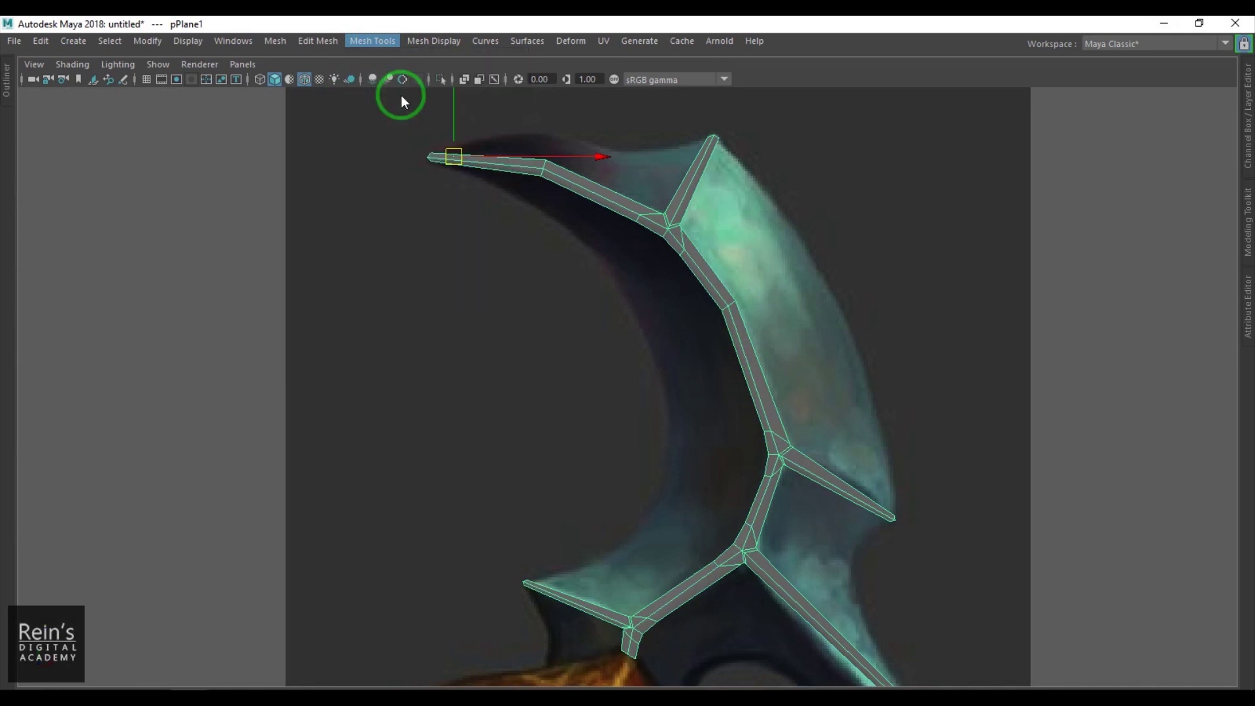
{"action": "scroll", "coordinate": [877, 476], "scroll_direction": "up", "scroll_amount": 5}
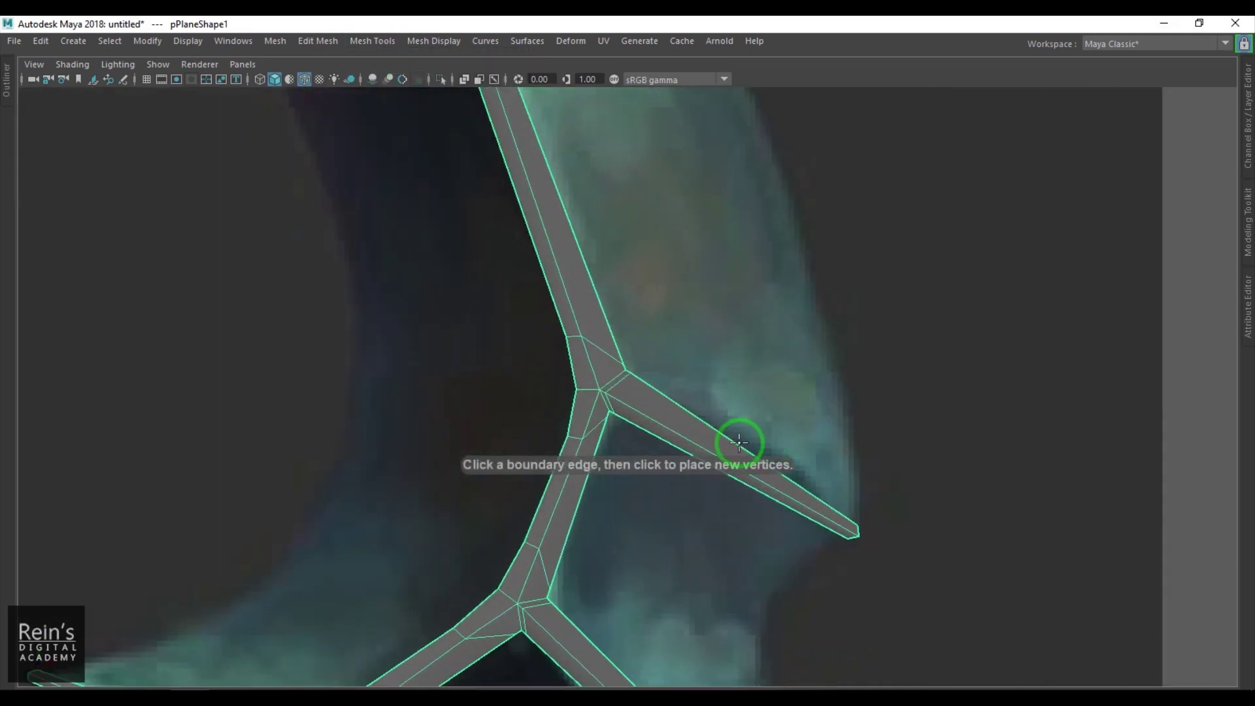
{"action": "left_click", "coordinate": [739, 443]}
{"action": "scroll", "coordinate": [706, 373], "scroll_direction": "up", "scroll_amount": 6}
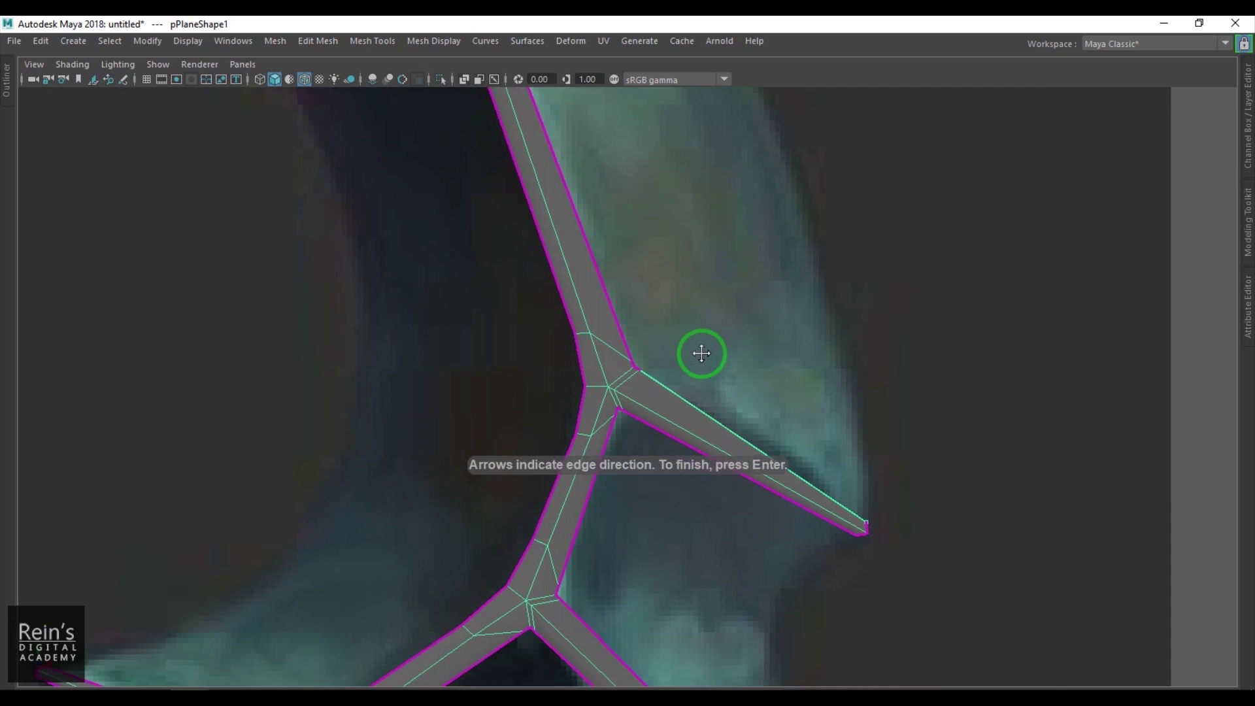
{"action": "scroll", "coordinate": [737, 513], "scroll_direction": "up", "scroll_amount": 3}
{"action": "key", "text": "Return"}
{"action": "scroll", "coordinate": [816, 435], "scroll_direction": "down", "scroll_amount": 6}
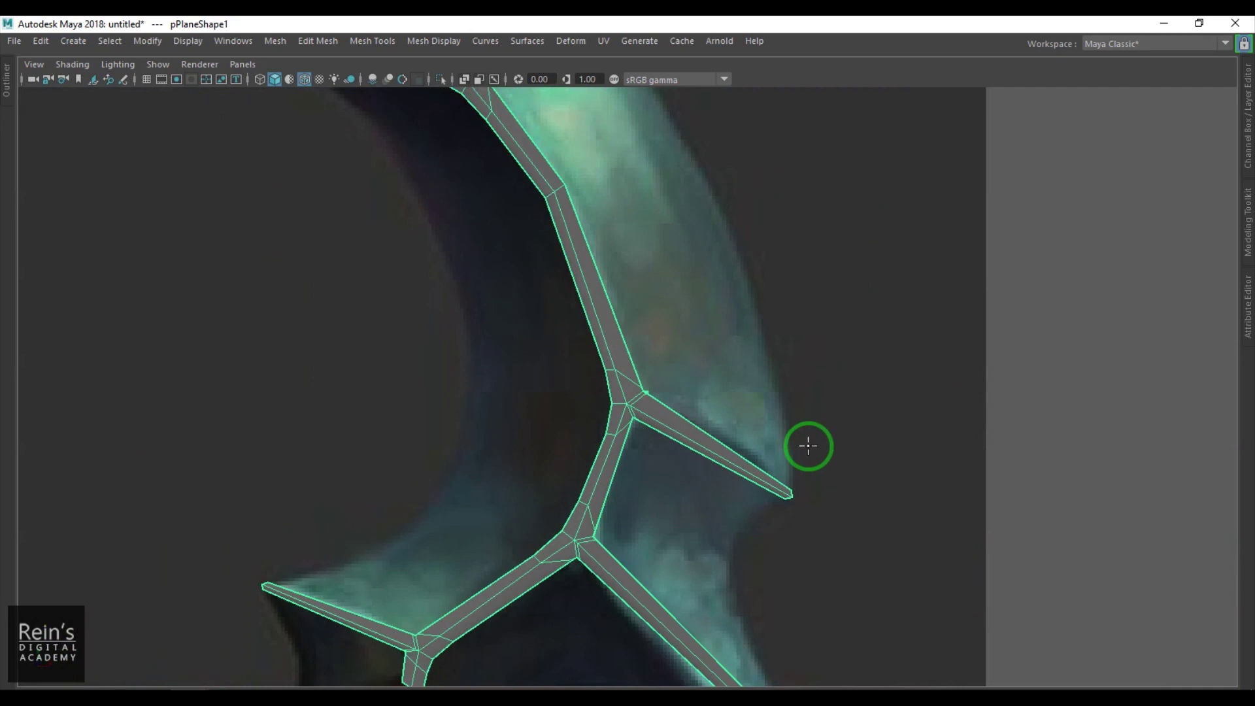
{"action": "key", "text": "ctrl+z"}
{"action": "key", "text": "ctrl+z"}
Start an appended polygon from the uppermost branch's outer edge, adding the small junction edge and the main strip's adjoining edge
{"action": "scroll", "coordinate": [618, 222], "scroll_direction": "up", "scroll_amount": 2}
{"action": "middle_click_drag", "start_coordinate": [601, 131], "coordinate": [705, 458], "text": "alt"}
{"action": "scroll", "coordinate": [698, 385], "scroll_direction": "up", "scroll_amount": 4}
{"action": "middle_click_drag", "start_coordinate": [694, 353], "coordinate": [692, 423], "text": "alt"}
{"action": "scroll", "coordinate": [684, 400], "scroll_direction": "up", "scroll_amount": 4}
{"action": "left_click", "coordinate": [634, 285]}
{"action": "middle_click_drag", "start_coordinate": [644, 476], "coordinate": [686, 372], "text": "alt"}
{"action": "scroll", "coordinate": [628, 375], "scroll_direction": "up", "scroll_amount": 4}
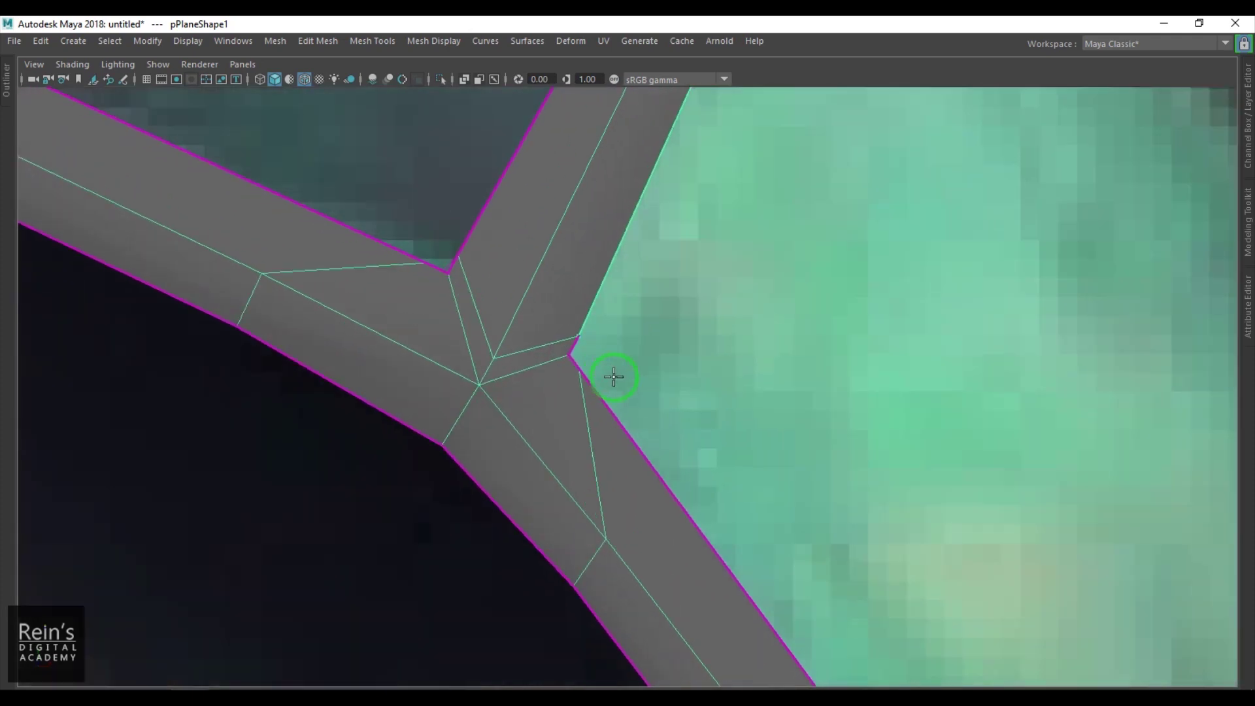
{"action": "middle_click_drag", "start_coordinate": [697, 240], "coordinate": [678, 258], "text": "alt"}
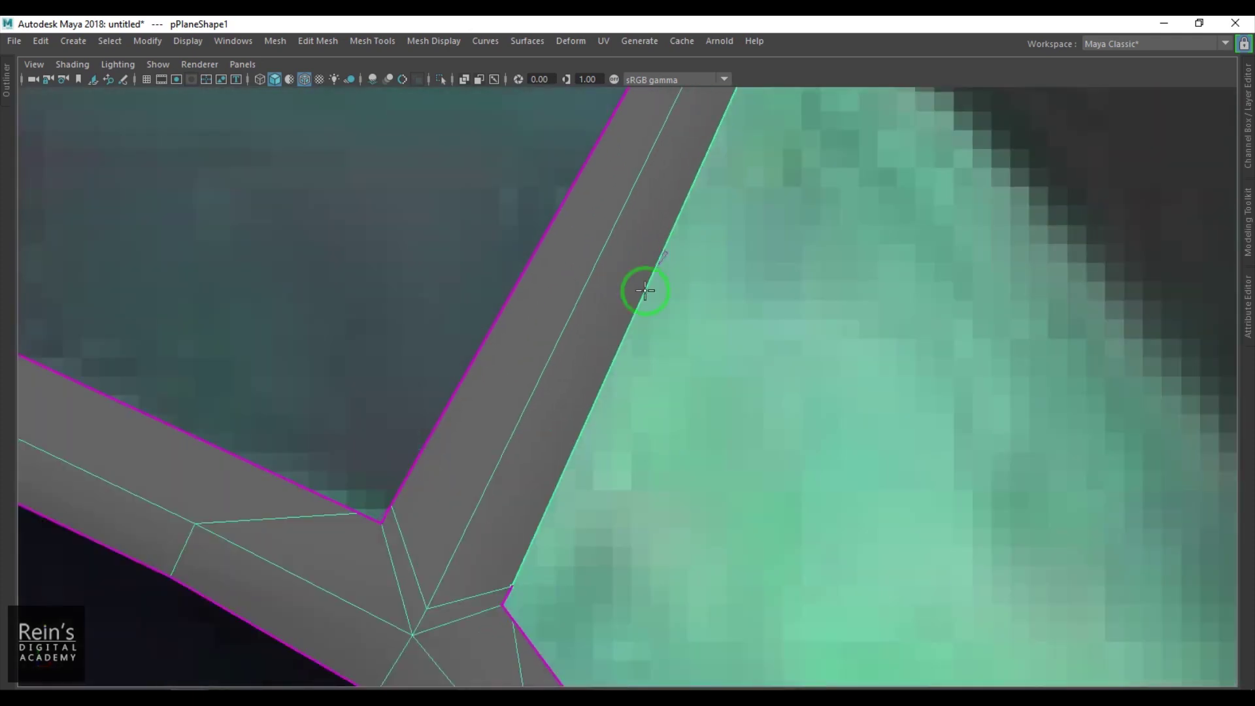
{"action": "middle_click_drag", "start_coordinate": [648, 385], "coordinate": [736, 138], "text": "alt"}
{"action": "scroll", "coordinate": [605, 356], "scroll_direction": "up", "scroll_amount": 3}
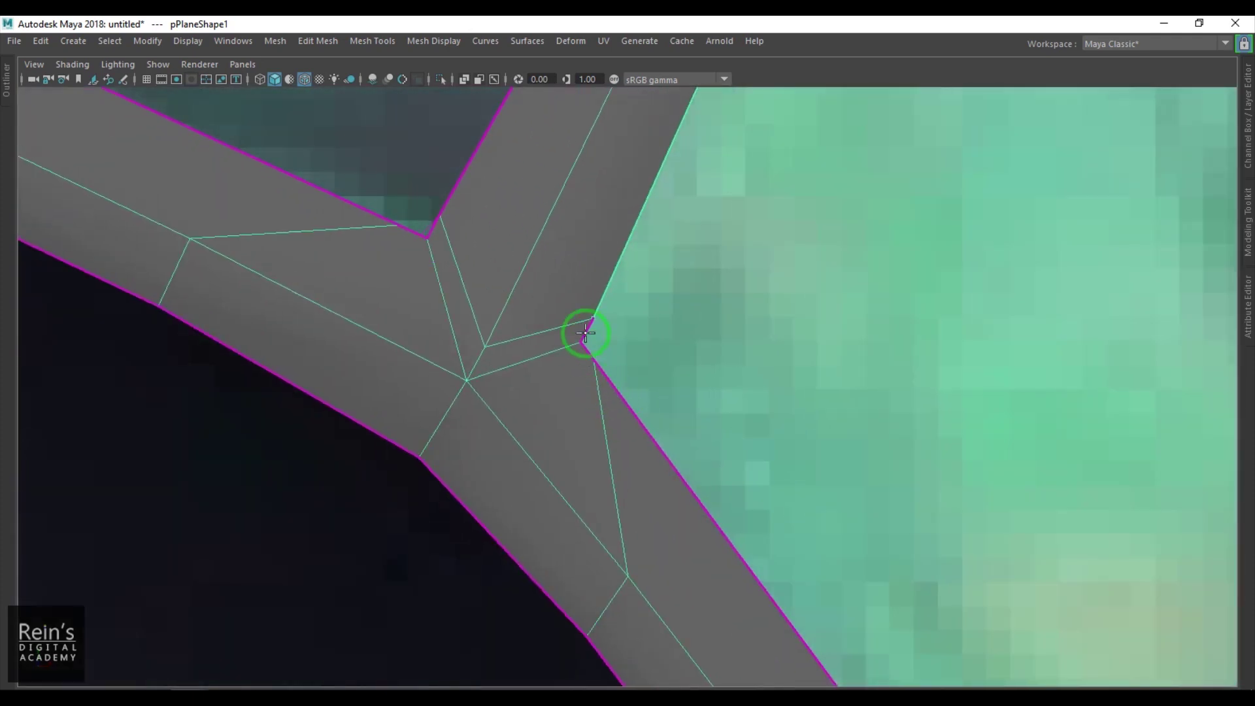
{"action": "left_click", "coordinate": [587, 349]}
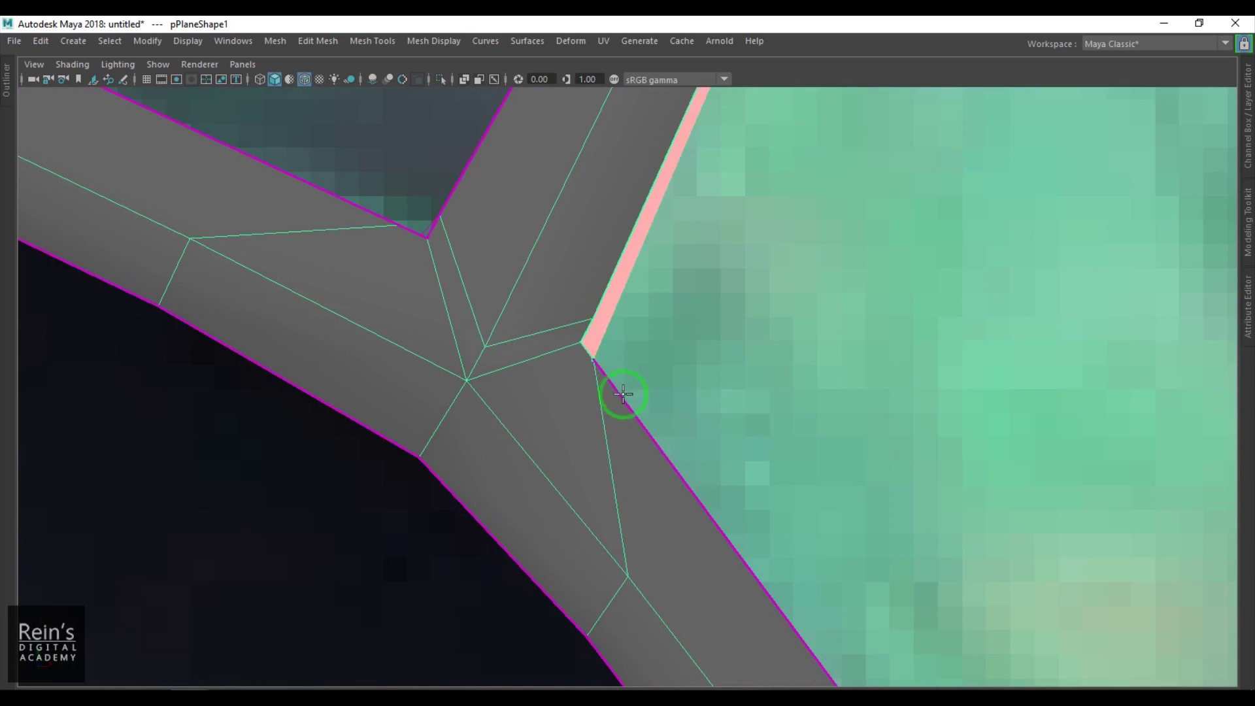
{"action": "left_click", "coordinate": [623, 393]}
{"action": "scroll", "coordinate": [802, 493], "scroll_direction": "down", "scroll_amount": 5}
{"action": "scroll", "coordinate": [681, 379], "scroll_direction": "up", "scroll_amount": 2}
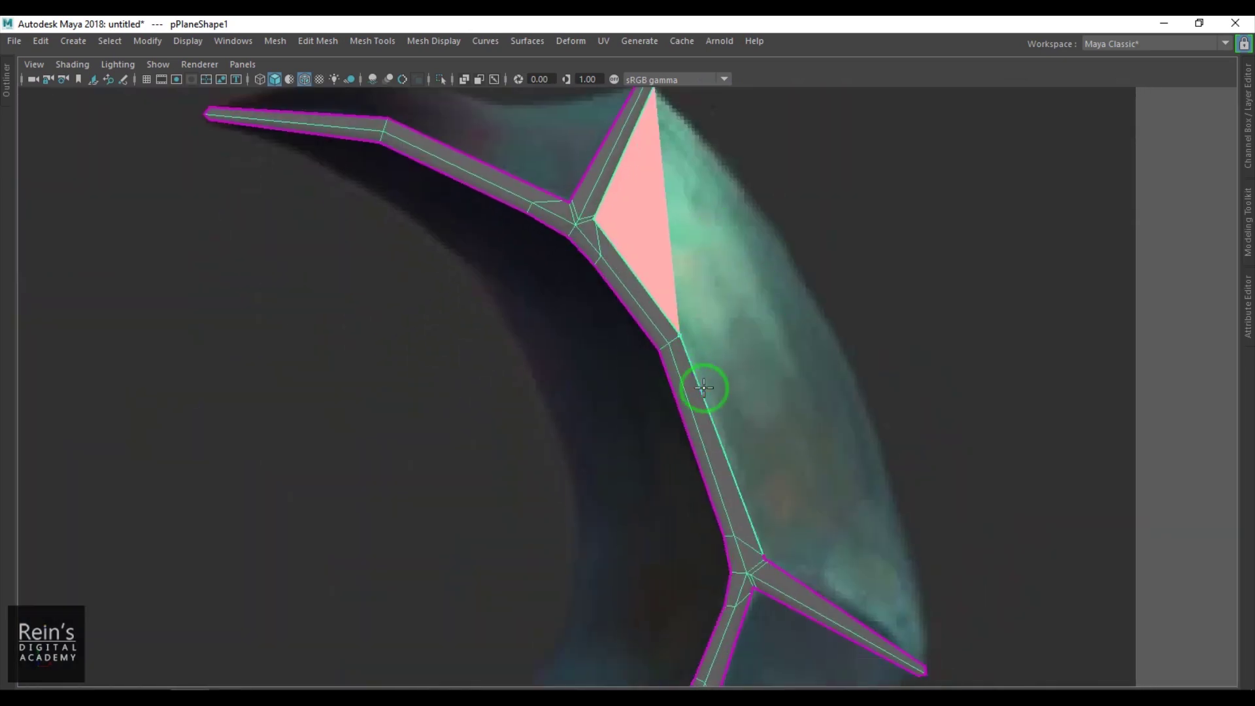
Continue the appended polygon along the main strip to the middle branch's upper edge and complete the face between both branches
{"action": "left_click", "coordinate": [705, 387]}
{"action": "middle_click_drag", "start_coordinate": [748, 427], "coordinate": [689, 264], "text": "alt"}
{"action": "scroll", "coordinate": [726, 327], "scroll_direction": "up", "scroll_amount": 3}
{"action": "middle_click_drag", "start_coordinate": [837, 451], "coordinate": [673, 378], "text": "alt"}
{"action": "scroll", "coordinate": [673, 379], "scroll_direction": "up", "scroll_amount": 4}
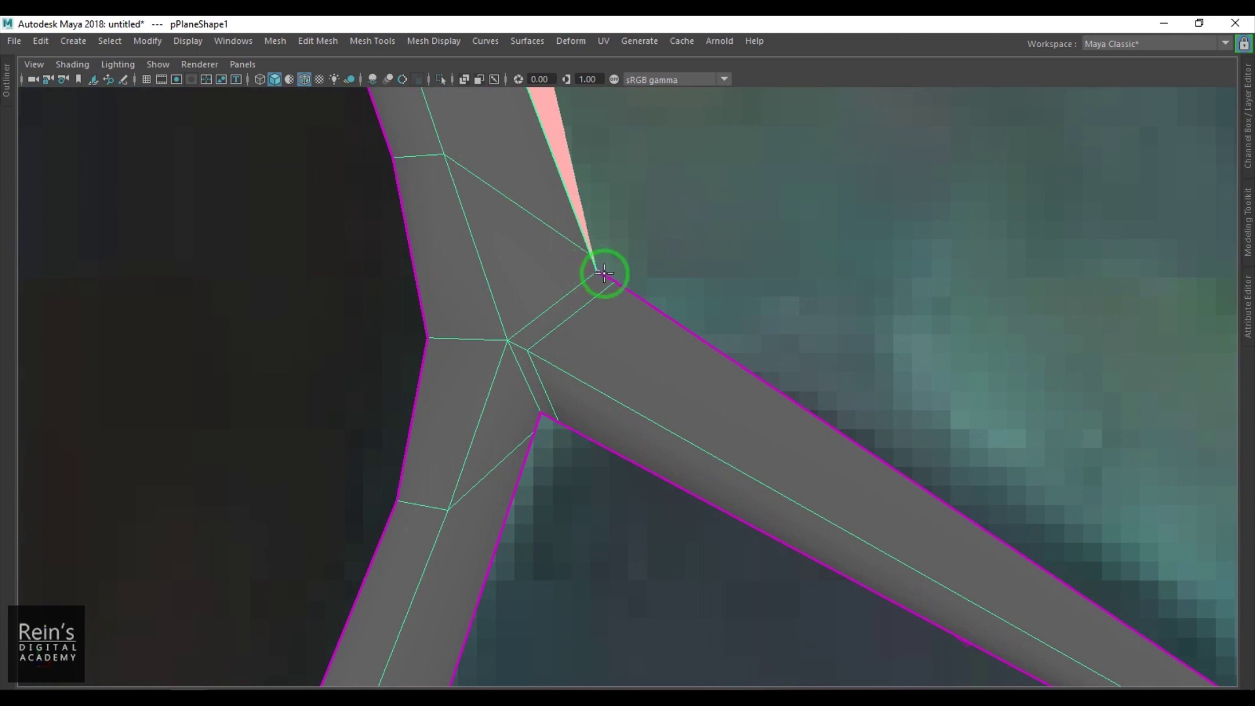
{"action": "left_click", "coordinate": [657, 306]}
{"action": "scroll", "coordinate": [674, 308], "scroll_direction": "down", "scroll_amount": 5}
{"action": "middle_click_drag", "start_coordinate": [686, 308], "coordinate": [733, 365], "text": "alt"}
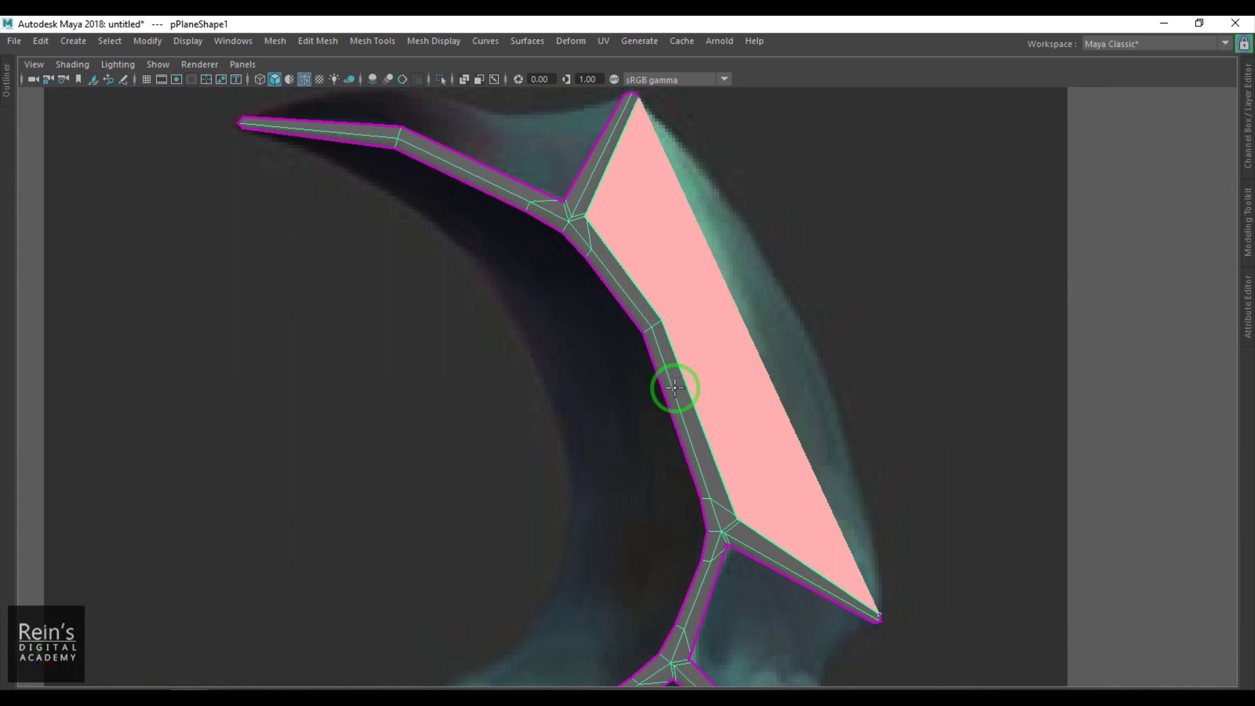
{"action": "key", "text": "Return"}
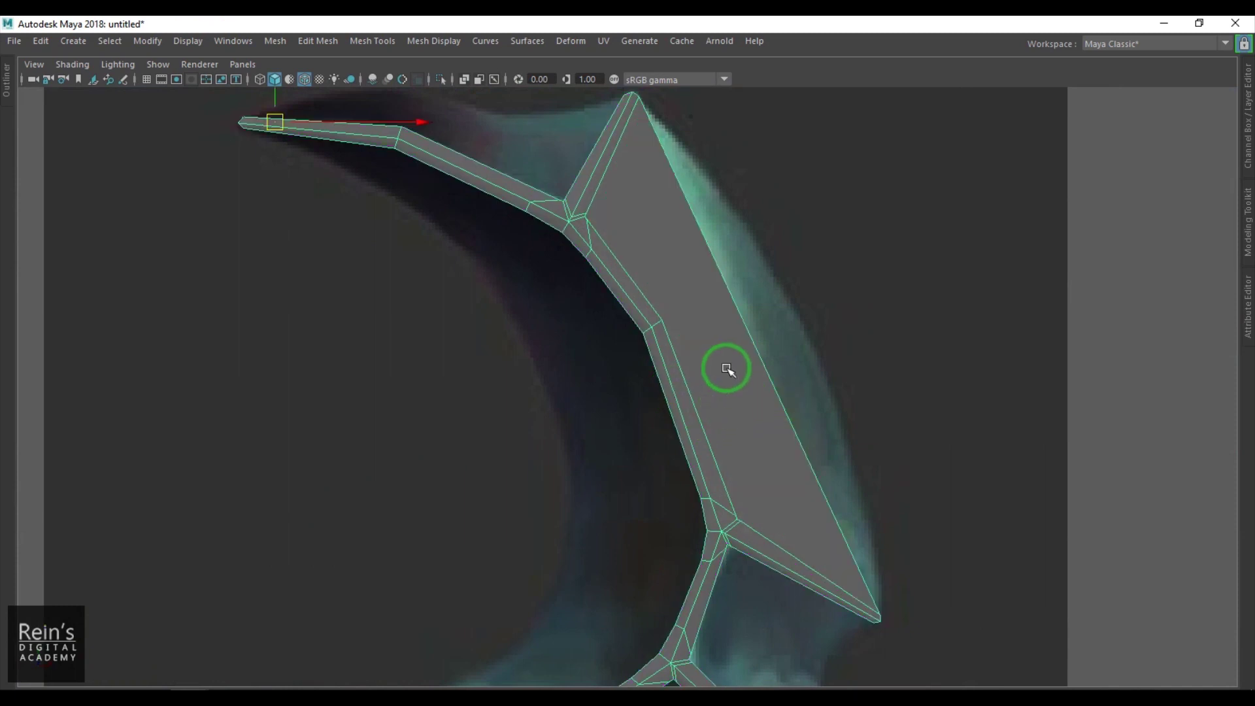
Multi-Cut the new face from the strip's bend to its outer edge and move the new outer vertex onto the blade's outline
{"action": "scroll", "coordinate": [727, 370], "scroll_direction": "up", "scroll_amount": 2}
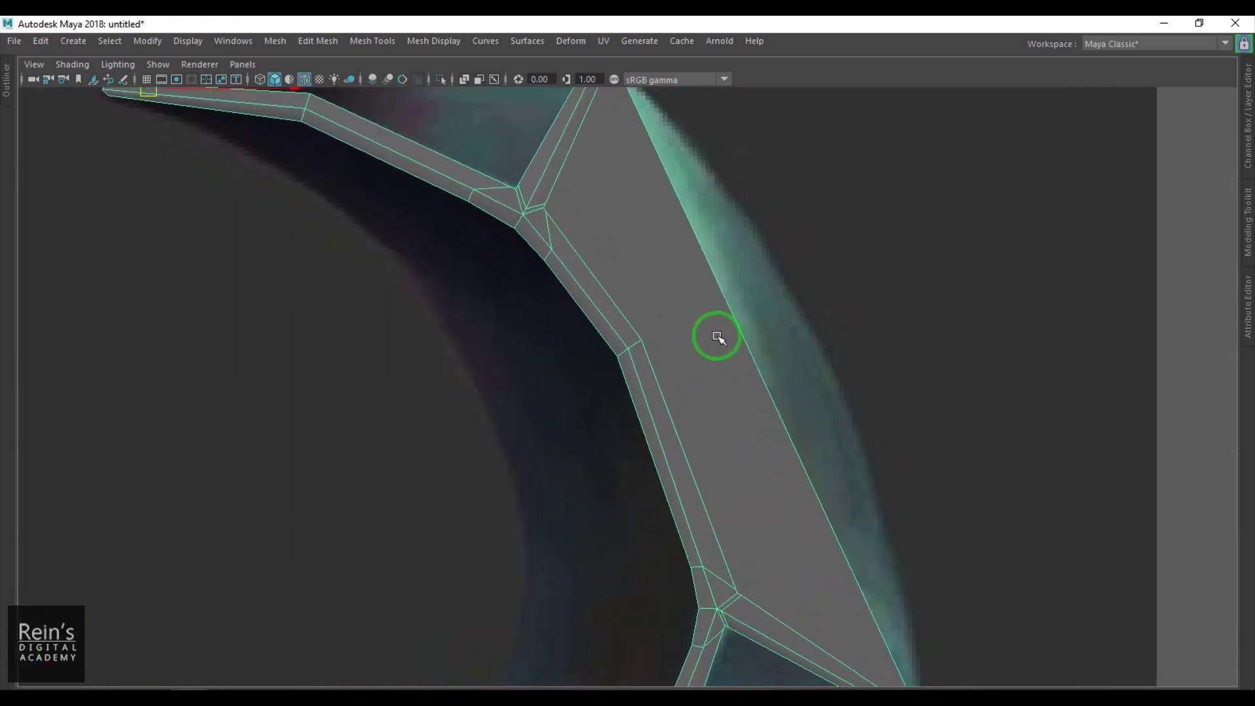
{"action": "right_click", "coordinate": [716, 313], "text": "shift"}
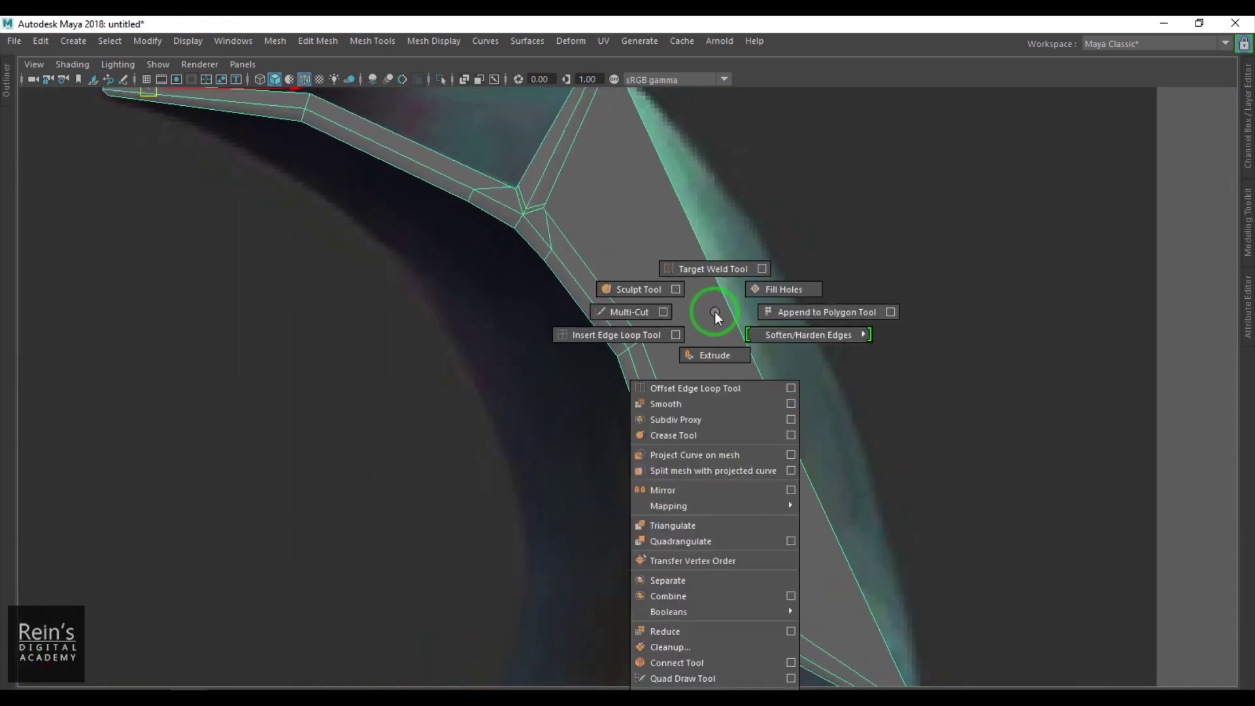
{"action": "left_click", "coordinate": [619, 313]}
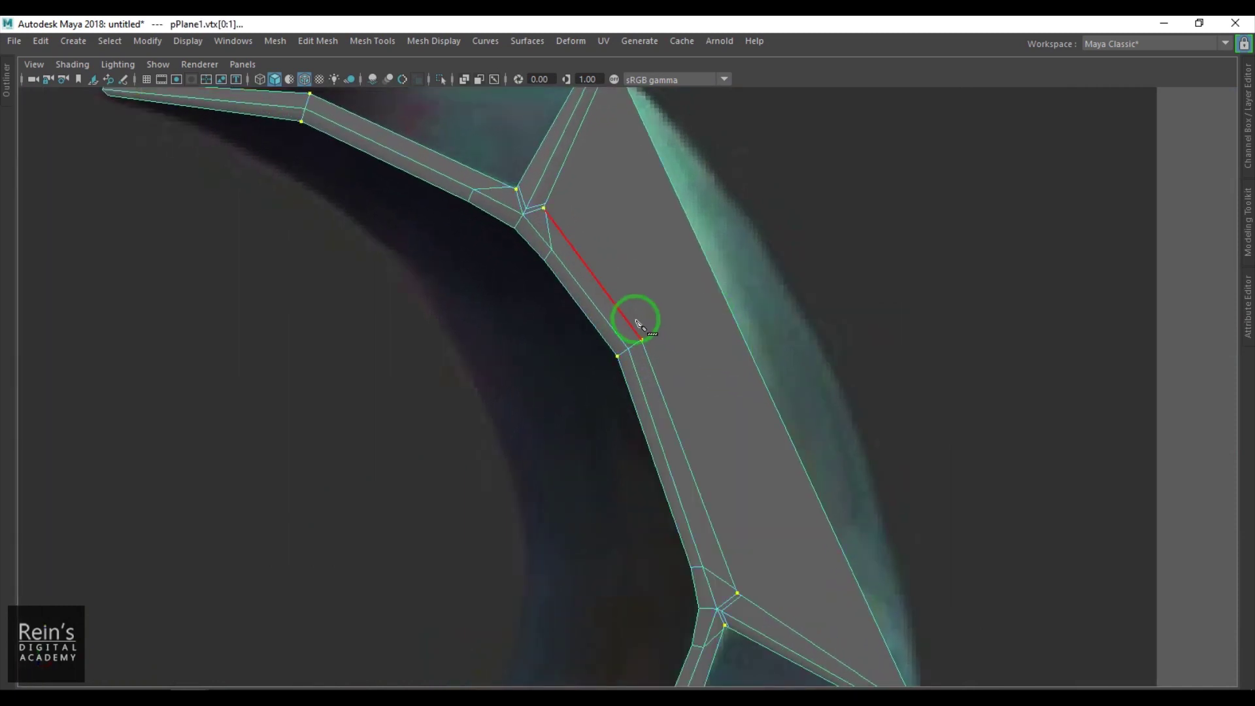
{"action": "left_click", "coordinate": [722, 299]}
{"action": "key", "text": "Return"}
{"action": "key", "text": "F9"}
{"action": "left_click_drag", "start_coordinate": [709, 266], "coordinate": [752, 307]}
{"action": "left_click_drag", "start_coordinate": [730, 301], "coordinate": [786, 270]}
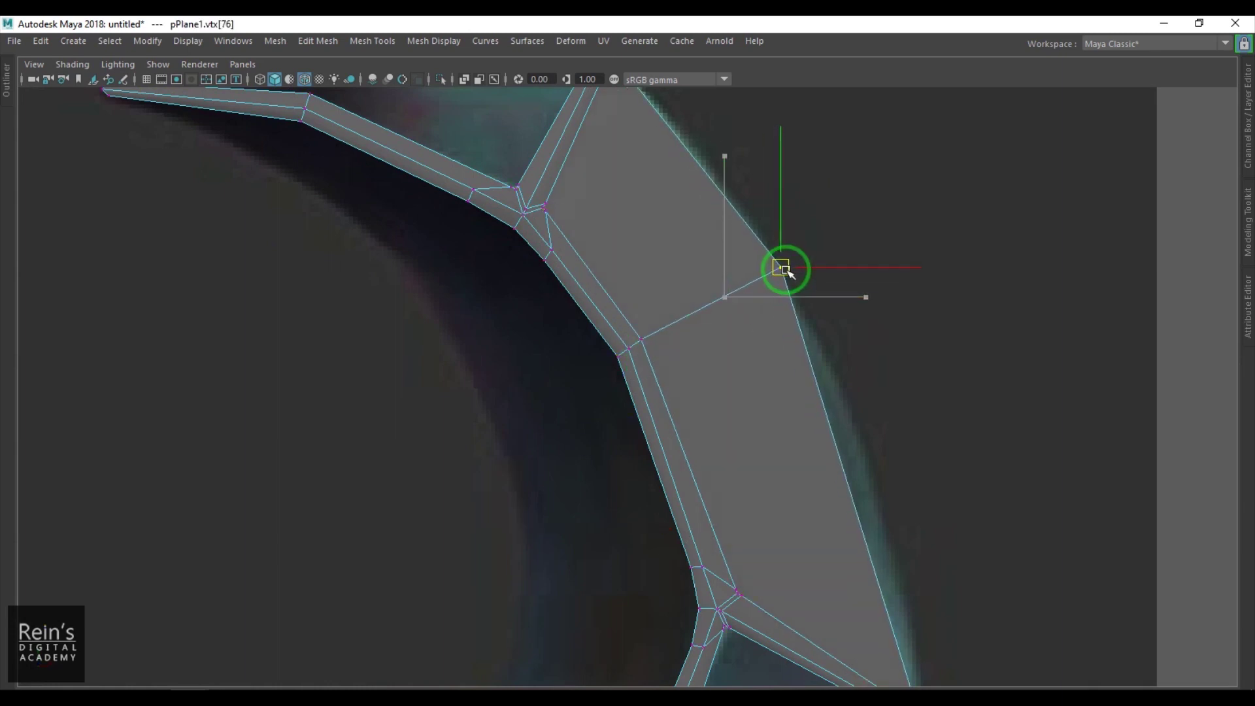
{"action": "middle_click_drag", "start_coordinate": [763, 364], "coordinate": [766, 321], "text": "alt"}
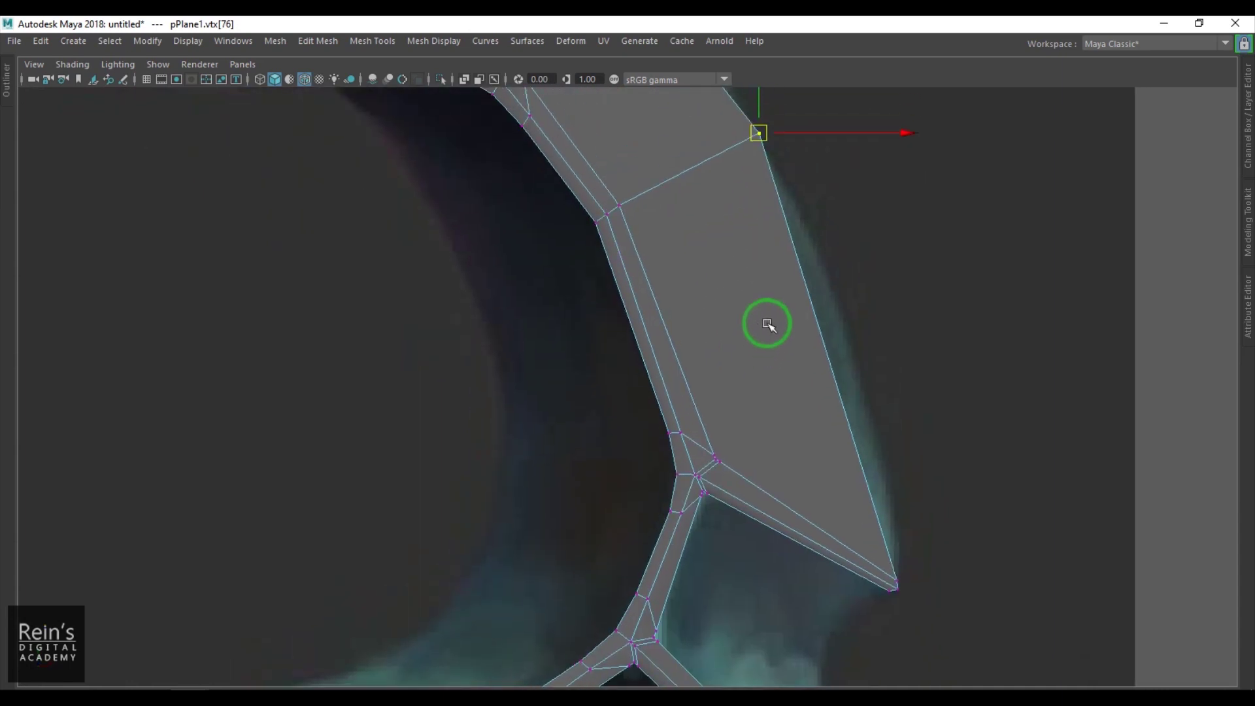
{"action": "middle_click_drag", "start_coordinate": [762, 201], "coordinate": [772, 375], "text": "alt"}
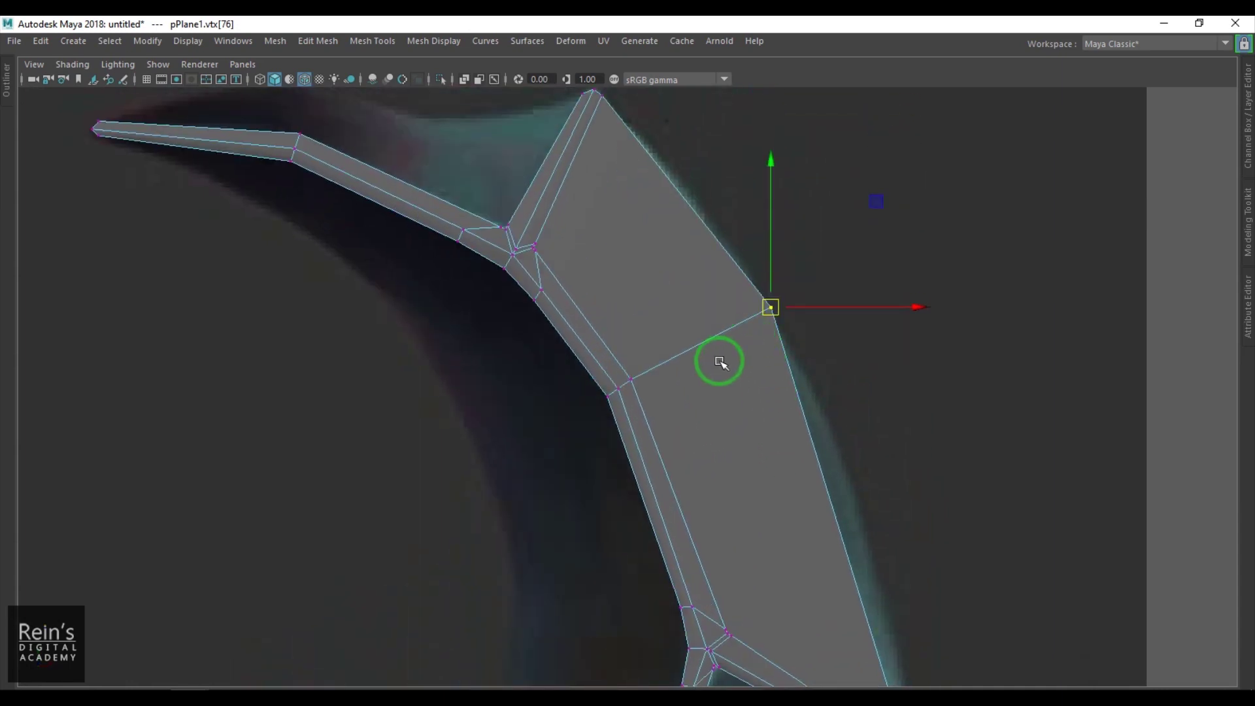
Insert an edge across the main strip with Multi-Cut, about midway between the bend and the middle branch's junction
{"action": "middle_click_drag", "start_coordinate": [702, 483], "coordinate": [684, 359], "text": "alt"}
{"action": "right_click_drag", "start_coordinate": [684, 359], "coordinate": [709, 345], "text": "alt"}
{"action": "right_click_drag", "start_coordinate": [731, 297], "coordinate": [644, 308], "text": "shift"}
{"action": "left_click", "coordinate": [658, 395]}
{"action": "right_click", "coordinate": [662, 395]}
{"action": "key", "text": "w"}
{"action": "right_click_drag", "start_coordinate": [687, 431], "coordinate": [639, 426]}
{"action": "right_click_drag", "start_coordinate": [541, 413], "coordinate": [584, 414], "text": "alt"}
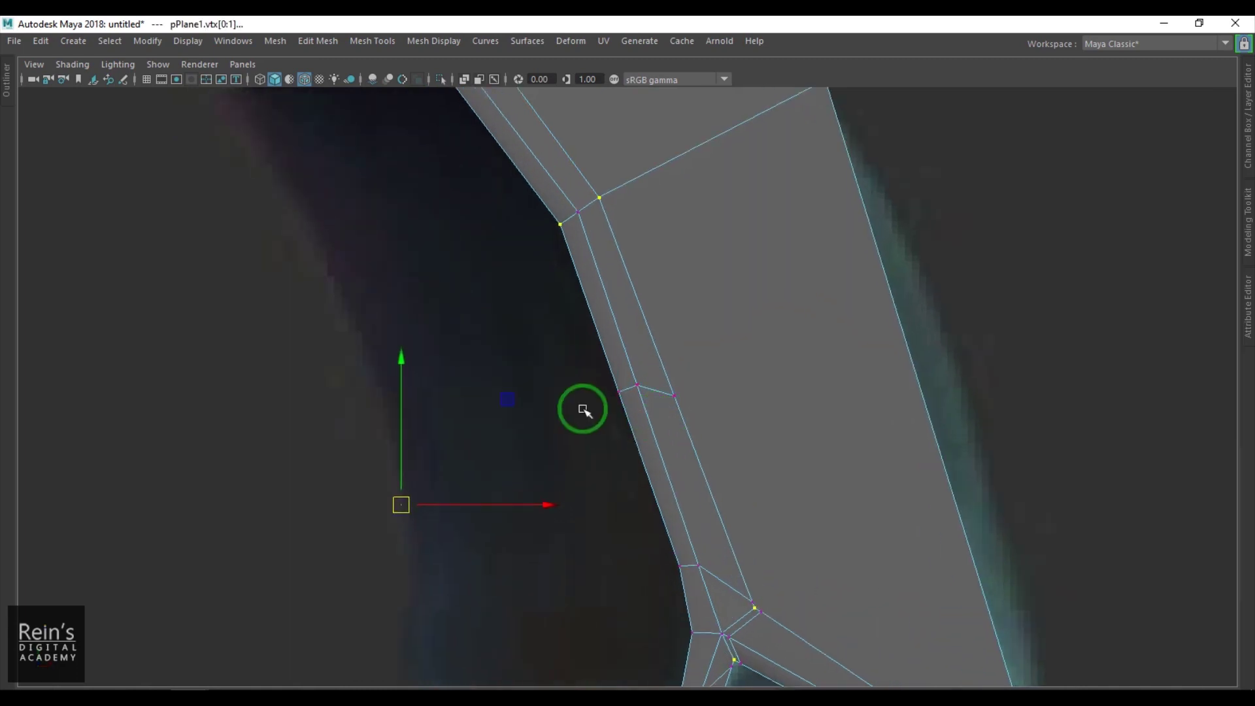
In wireframe, move the inserted edge's vertices and the vertices just above the junction to follow the blade's curved ridge
{"action": "key", "text": "4"}
{"action": "left_click_drag", "start_coordinate": [599, 358], "coordinate": [661, 394]}
{"action": "left_click_drag", "start_coordinate": [720, 429], "coordinate": [677, 367]}
{"action": "left_click_drag", "start_coordinate": [695, 390], "coordinate": [686, 378]}
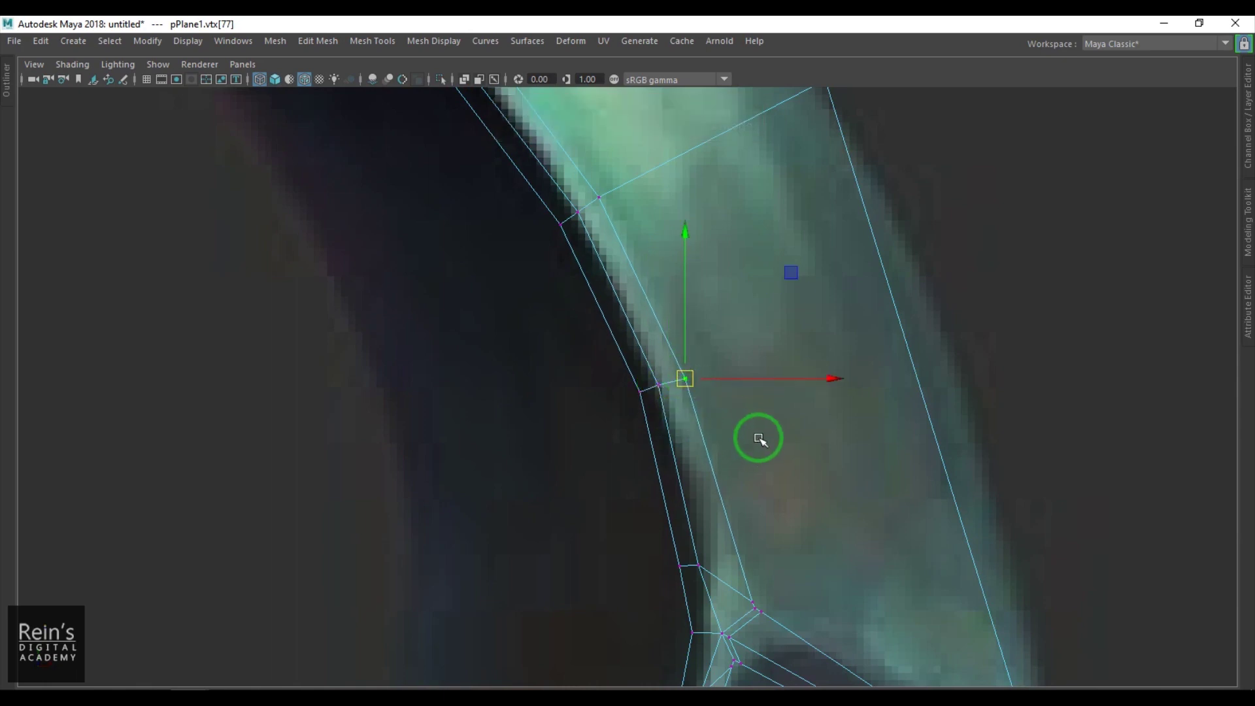
{"action": "middle_click_drag", "start_coordinate": [759, 419], "coordinate": [759, 315], "text": "alt"}
{"action": "middle_click_drag", "start_coordinate": [759, 449], "coordinate": [748, 392], "text": "alt"}
{"action": "left_click_drag", "start_coordinate": [663, 379], "coordinate": [713, 424]}
{"action": "left_click_drag", "start_coordinate": [688, 406], "coordinate": [687, 389]}
{"action": "middle_click_drag", "start_coordinate": [697, 378], "coordinate": [697, 391], "text": "alt"}
{"action": "left_click_drag", "start_coordinate": [695, 396], "coordinate": [705, 396]}
{"action": "mouse_move", "coordinate": [663, 157]}
{"action": "middle_mouse_down", "text": "alt"}
{"action": "mouse_move", "coordinate": [661, 347]}
{"action": "mouse_move", "coordinate": [678, 359]}
{"action": "middle_mouse_up", "text": "alt"}
Multi-Cut the large face from the inserted edge to its outer border and move the new outer vertex onto the blade's outline
{"action": "key", "text": "5"}
{"action": "key", "text": "F8"}
{"action": "right_click_drag", "start_coordinate": [830, 277], "coordinate": [726, 283], "text": "shift"}
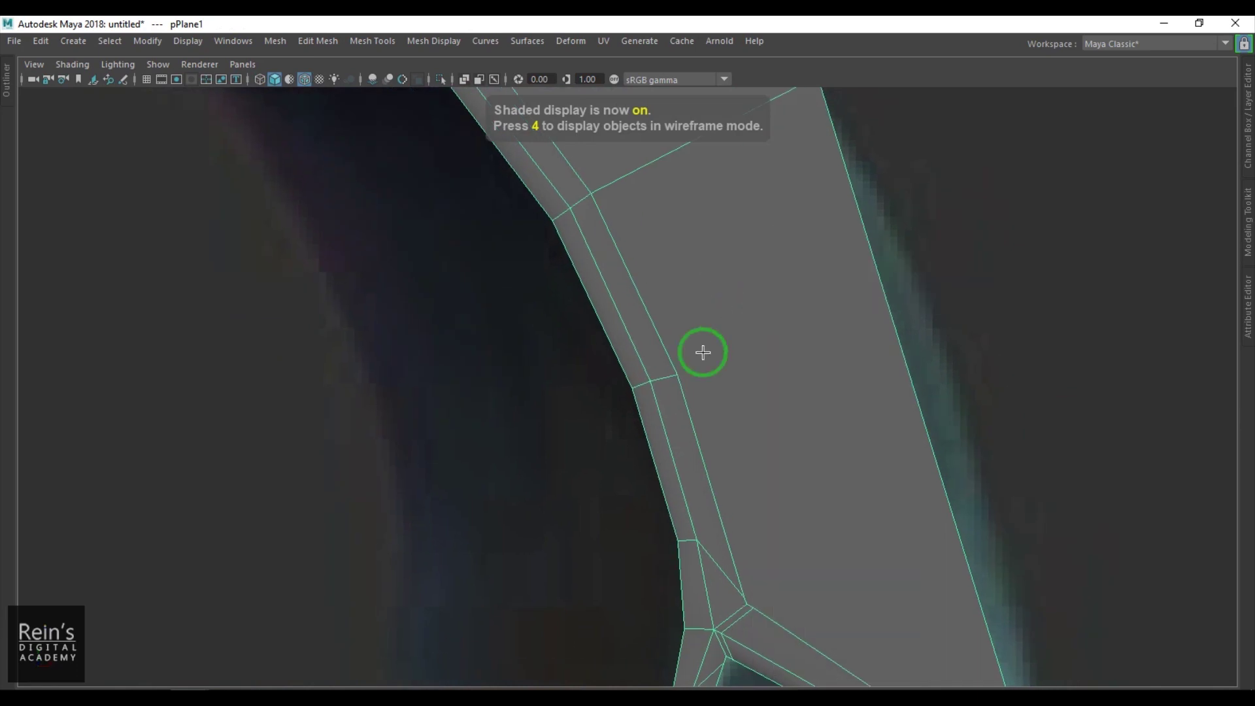
{"action": "left_click_drag", "start_coordinate": [671, 354], "coordinate": [693, 425]}
{"action": "key", "text": "Return"}
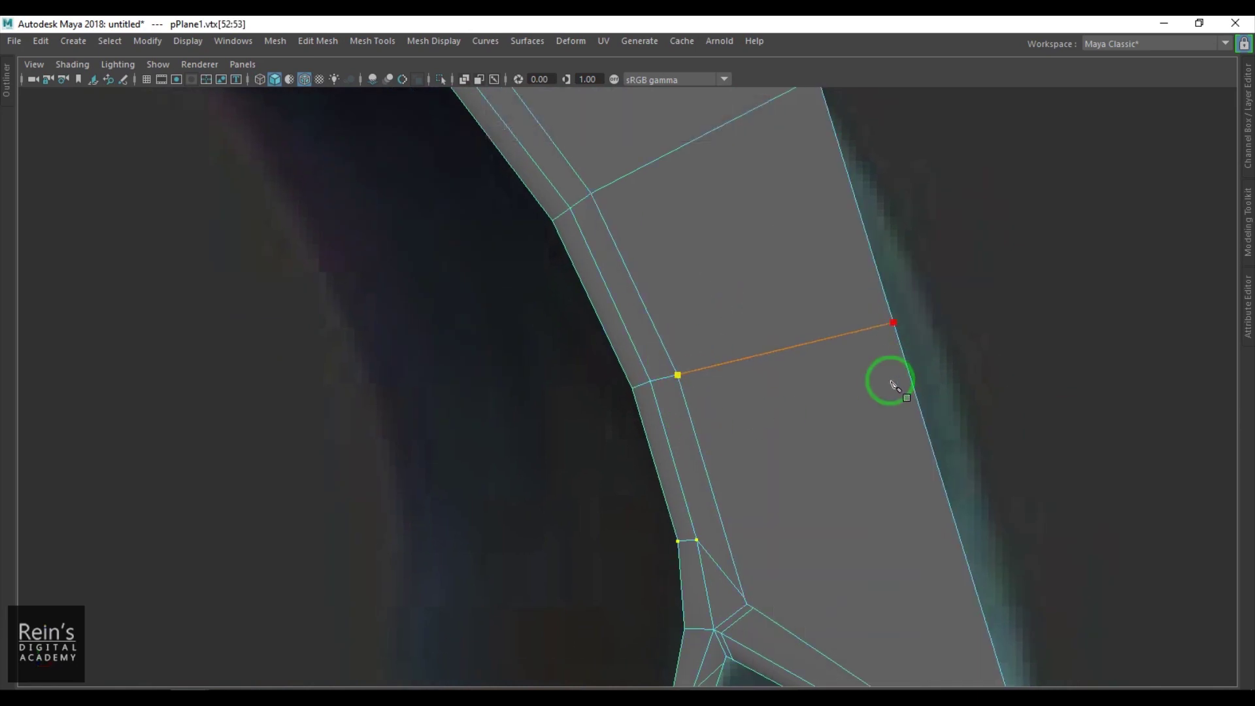
{"action": "key", "text": "w"}
{"action": "right_click_drag", "start_coordinate": [861, 288], "coordinate": [840, 293]}
{"action": "left_click", "coordinate": [892, 324]}
{"action": "left_click_drag", "start_coordinate": [894, 323], "coordinate": [936, 306]}
Multi-Cut across the main strip just above the middle branch's junction and on through the adjoining face to its outer border
{"action": "right_click_drag", "start_coordinate": [882, 353], "coordinate": [698, 335], "text": "alt"}
{"action": "middle_click_drag", "start_coordinate": [698, 335], "coordinate": [704, 350], "text": "alt"}
{"action": "right_click_drag", "start_coordinate": [704, 350], "coordinate": [752, 382], "text": "alt"}
{"action": "middle_click_drag", "start_coordinate": [752, 382], "coordinate": [722, 267], "text": "alt"}
{"action": "right_click_drag", "start_coordinate": [723, 267], "coordinate": [749, 360], "text": "alt"}
{"action": "mouse_move", "coordinate": [749, 360]}
{"action": "middle_mouse_down", "text": "alt"}
{"action": "mouse_move", "coordinate": [728, 358]}
{"action": "mouse_move", "coordinate": [753, 344]}
{"action": "middle_mouse_up", "text": "alt"}
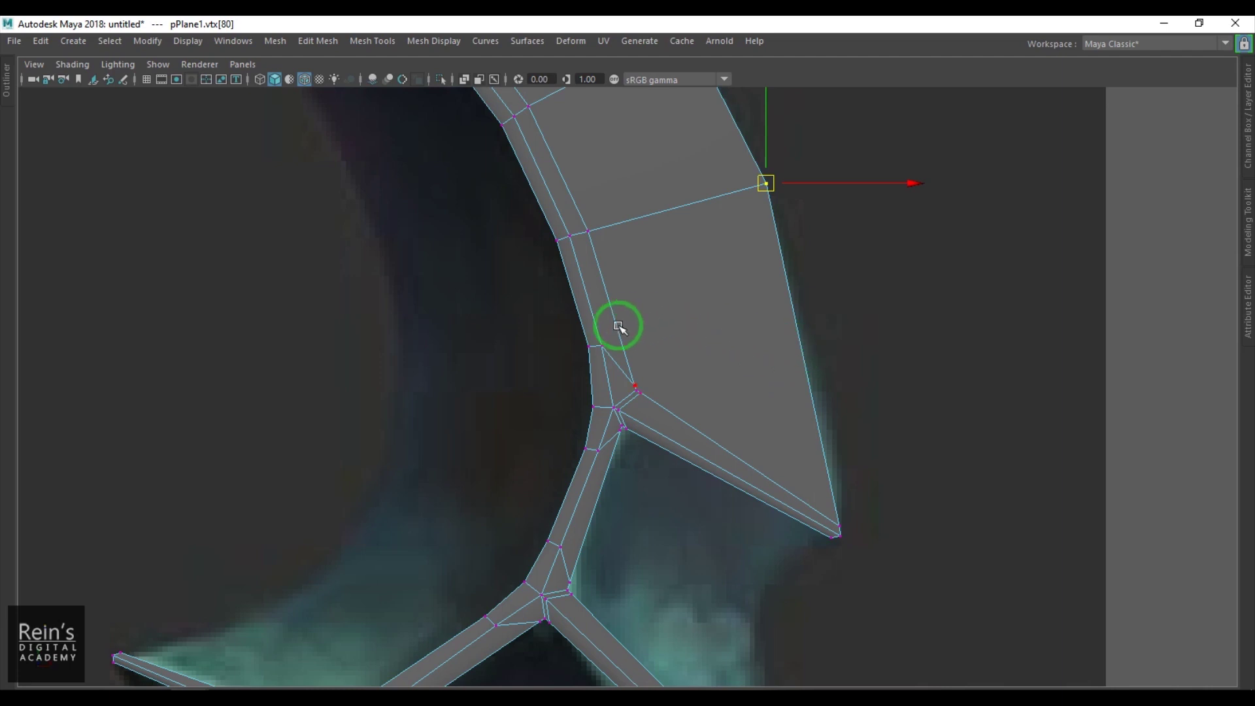
{"action": "right_click_drag", "start_coordinate": [686, 266], "coordinate": [576, 260], "text": "shift"}
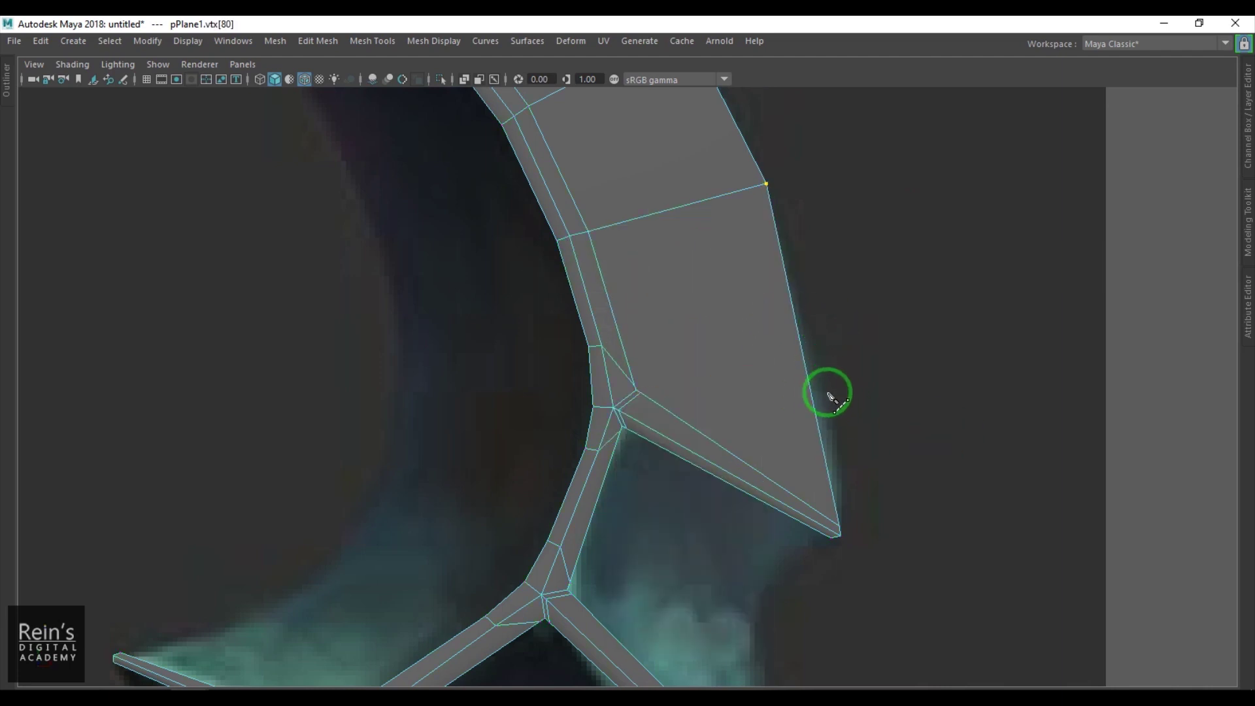
{"action": "left_click", "coordinate": [615, 317]}
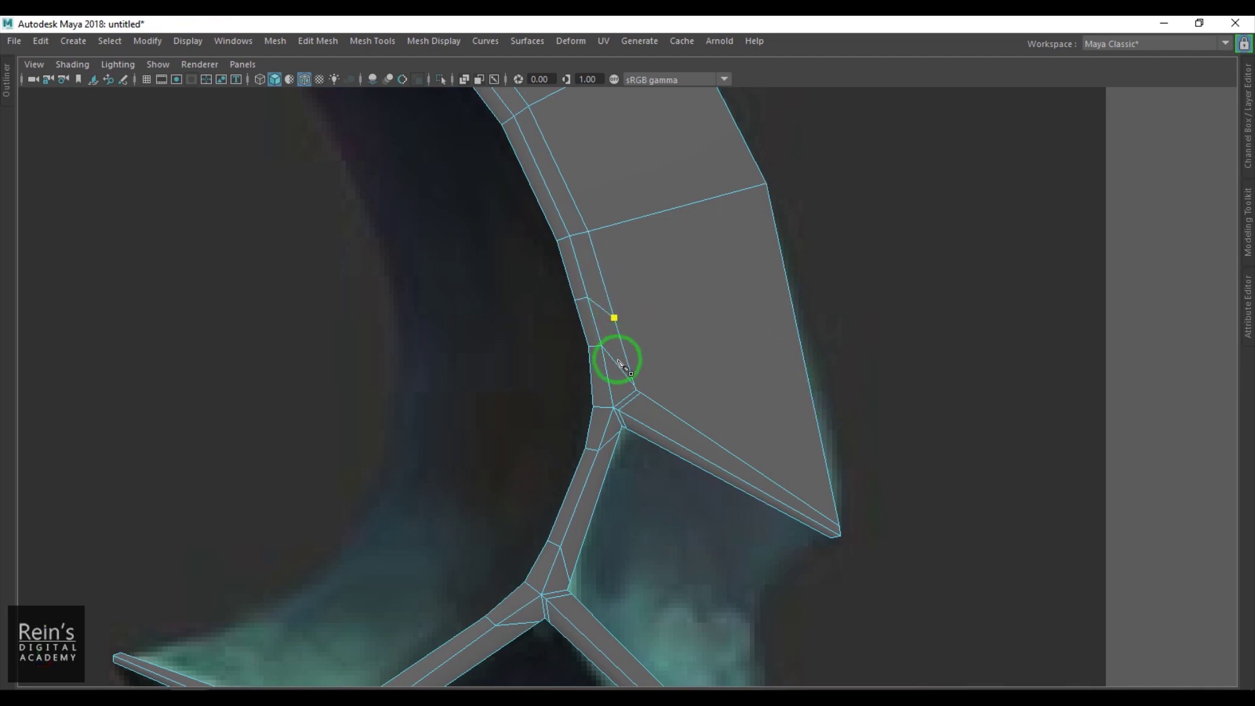
{"action": "left_click", "coordinate": [810, 366]}
Move the new outer vertex onto the blade's outline and raise the strip's new vertex level with the cut
{"action": "key", "text": "w"}
{"action": "right_click_drag", "start_coordinate": [792, 381], "coordinate": [763, 370]}
{"action": "left_click", "coordinate": [800, 372]}
{"action": "mouse_move", "coordinate": [807, 372]}
{"action": "left_mouse_down"}
{"action": "mouse_move", "coordinate": [827, 380]}
{"action": "mouse_move", "coordinate": [822, 391]}
{"action": "left_mouse_up"}
{"action": "left_click", "coordinate": [620, 323]}
{"action": "left_click_drag", "start_coordinate": [616, 319], "coordinate": [609, 301]}
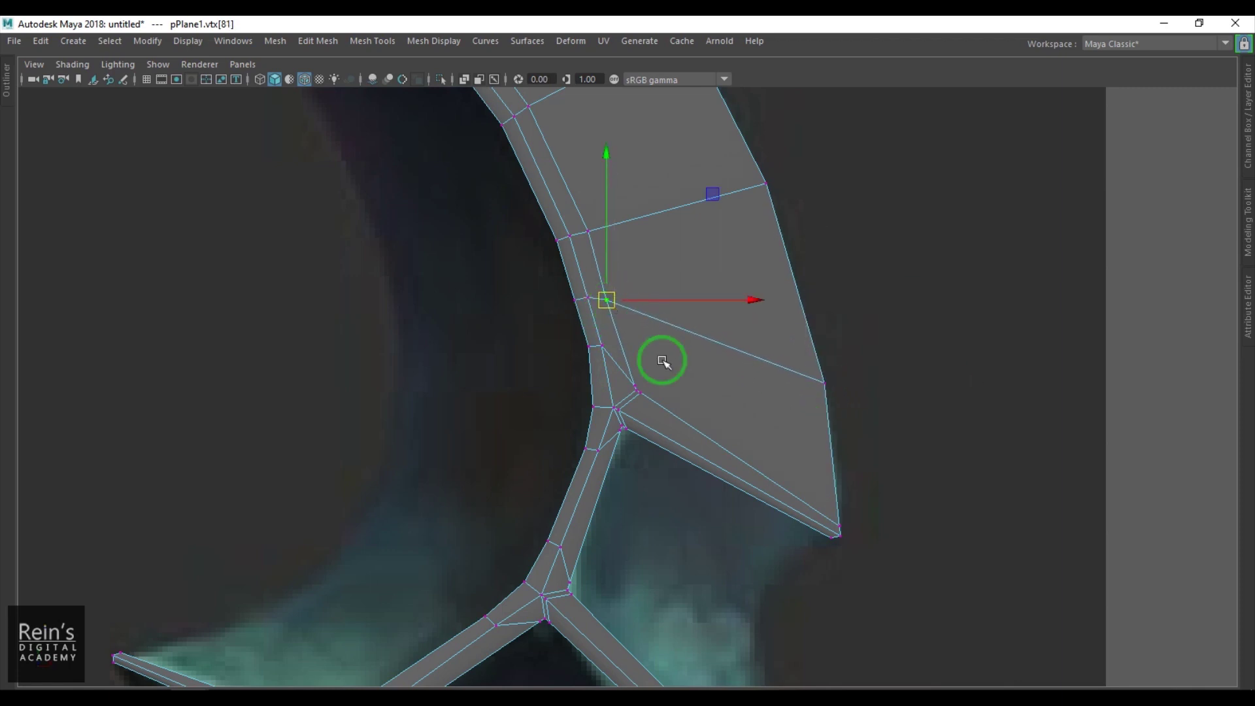
Orbit around the blade in the perspective view to examine its filled faces, and return to the front view
{"action": "middle_click_drag", "start_coordinate": [694, 417], "coordinate": [700, 460], "text": "alt"}
{"action": "middle_click_drag", "start_coordinate": [684, 391], "coordinate": [812, 696], "text": "alt"}
{"action": "right_click_drag", "start_coordinate": [729, 261], "coordinate": [910, 232]}
{"action": "right_click_drag", "start_coordinate": [910, 232], "coordinate": [808, 435], "text": "alt"}
{"action": "middle_click_drag", "start_coordinate": [806, 438], "coordinate": [802, 255], "text": "alt"}
{"action": "key", "text": "space"}
{"action": "left_click_drag", "start_coordinate": [787, 354], "coordinate": [786, 290]}
{"action": "left_click", "coordinate": [816, 371]}
{"action": "left_click_drag", "start_coordinate": [816, 371], "coordinate": [602, 372], "text": "alt"}
{"action": "right_click_drag", "start_coordinate": [601, 372], "coordinate": [669, 404], "text": "alt"}
{"action": "left_click_drag", "start_coordinate": [669, 403], "coordinate": [692, 479], "text": "alt"}
{"action": "right_click_drag", "start_coordinate": [693, 480], "coordinate": [882, 501], "text": "alt"}
{"action": "left_click_drag", "start_coordinate": [882, 501], "coordinate": [780, 475], "text": "alt"}
{"action": "key", "text": "space"}
Fill the gap between the blade tip's strip and the upper branch with a face using Append to Polygon
{"action": "middle_click_drag", "start_coordinate": [681, 322], "coordinate": [791, 526], "text": "alt"}
{"action": "scroll", "coordinate": [695, 295], "scroll_direction": "down", "scroll_amount": 3}
{"action": "middle_click_drag", "start_coordinate": [713, 325], "coordinate": [678, 373], "text": "alt"}
{"action": "scroll", "coordinate": [800, 420], "scroll_direction": "up", "scroll_amount": 7}
{"action": "left_click", "coordinate": [678, 372]}
{"action": "left_click", "coordinate": [366, 41]}
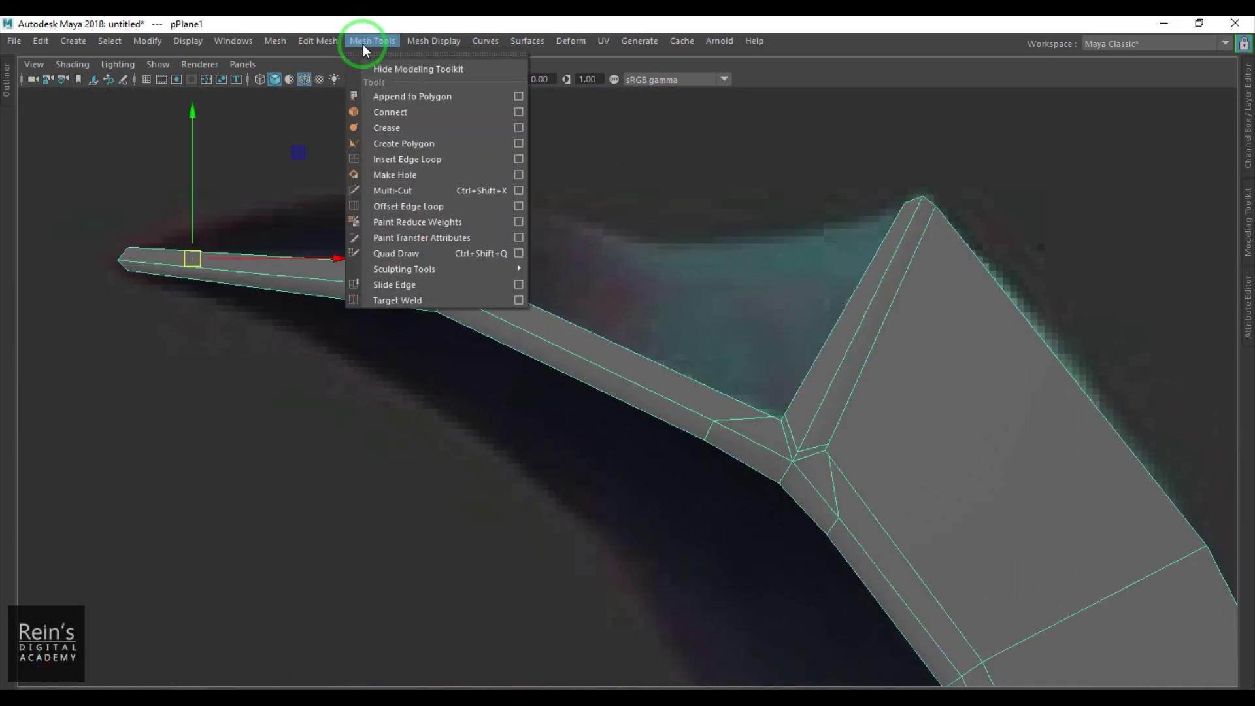
{"action": "left_click", "coordinate": [410, 97]}
{"action": "left_click", "coordinate": [314, 260]}
{"action": "left_click", "coordinate": [559, 317]}
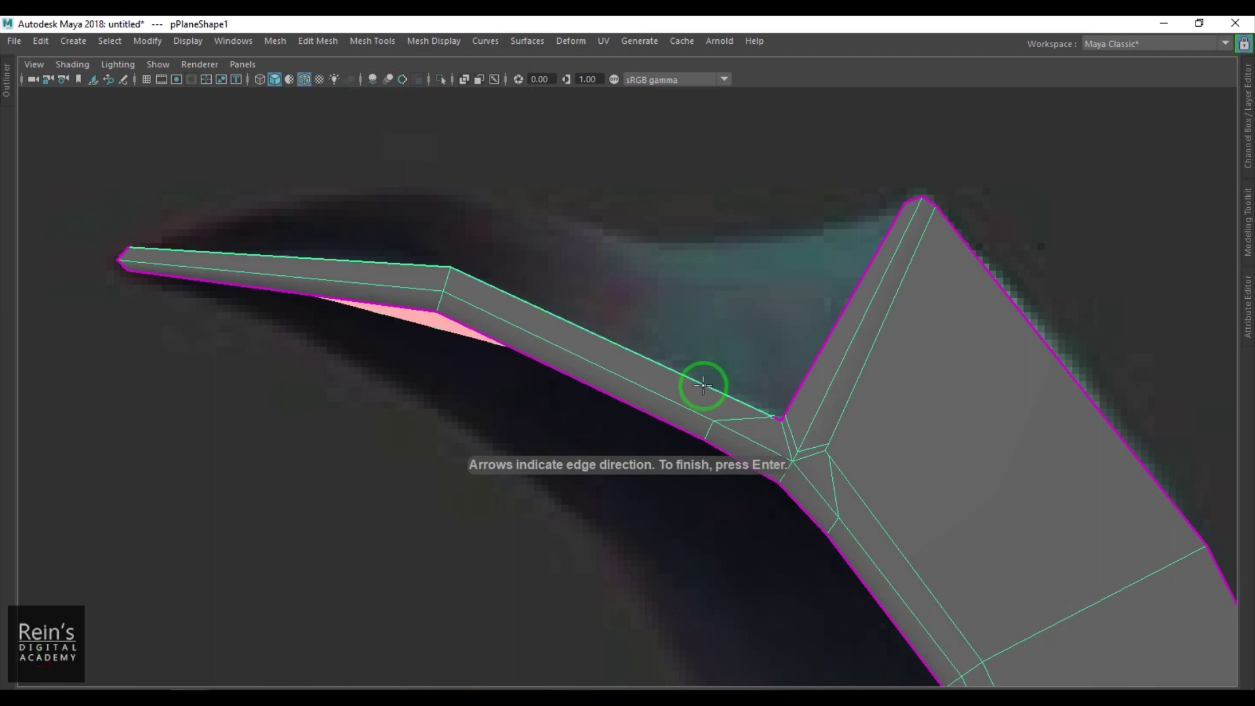
{"action": "scroll", "coordinate": [817, 439], "scroll_direction": "up", "scroll_amount": 3}
{"action": "middle_click_drag", "start_coordinate": [848, 439], "coordinate": [634, 392], "text": "alt"}
{"action": "scroll", "coordinate": [641, 395], "scroll_direction": "up", "scroll_amount": 5}
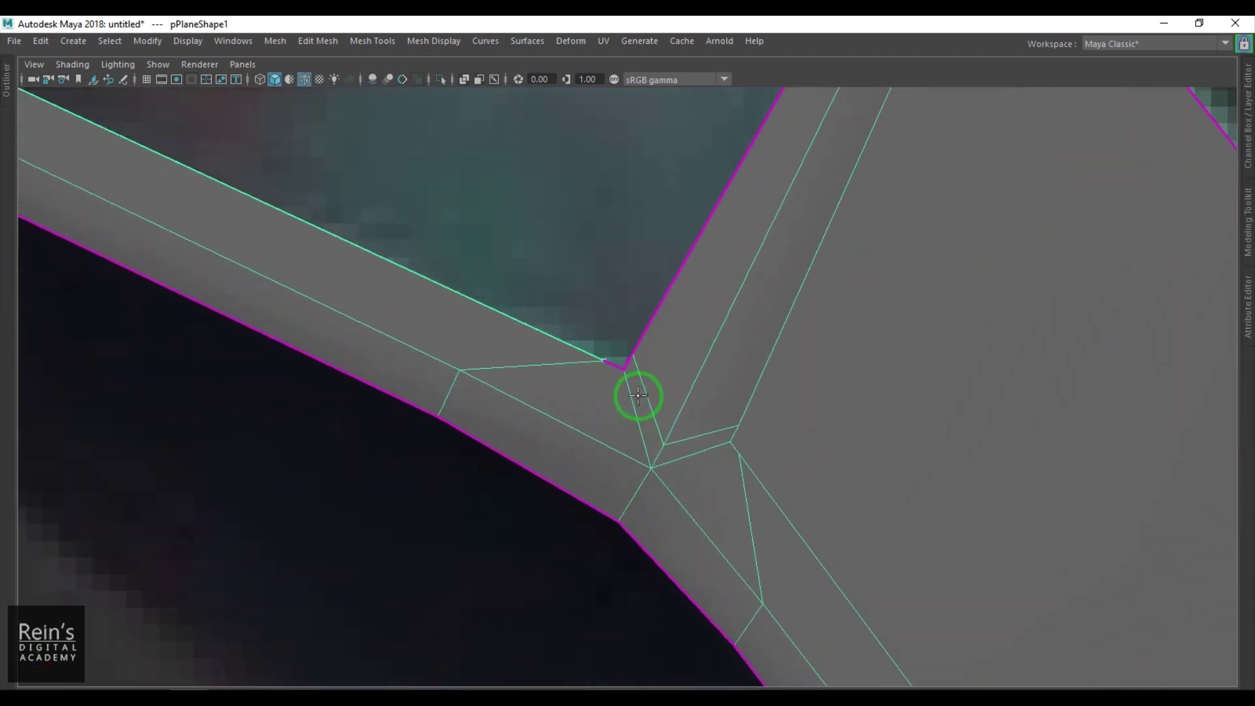
{"action": "left_click", "coordinate": [625, 363]}
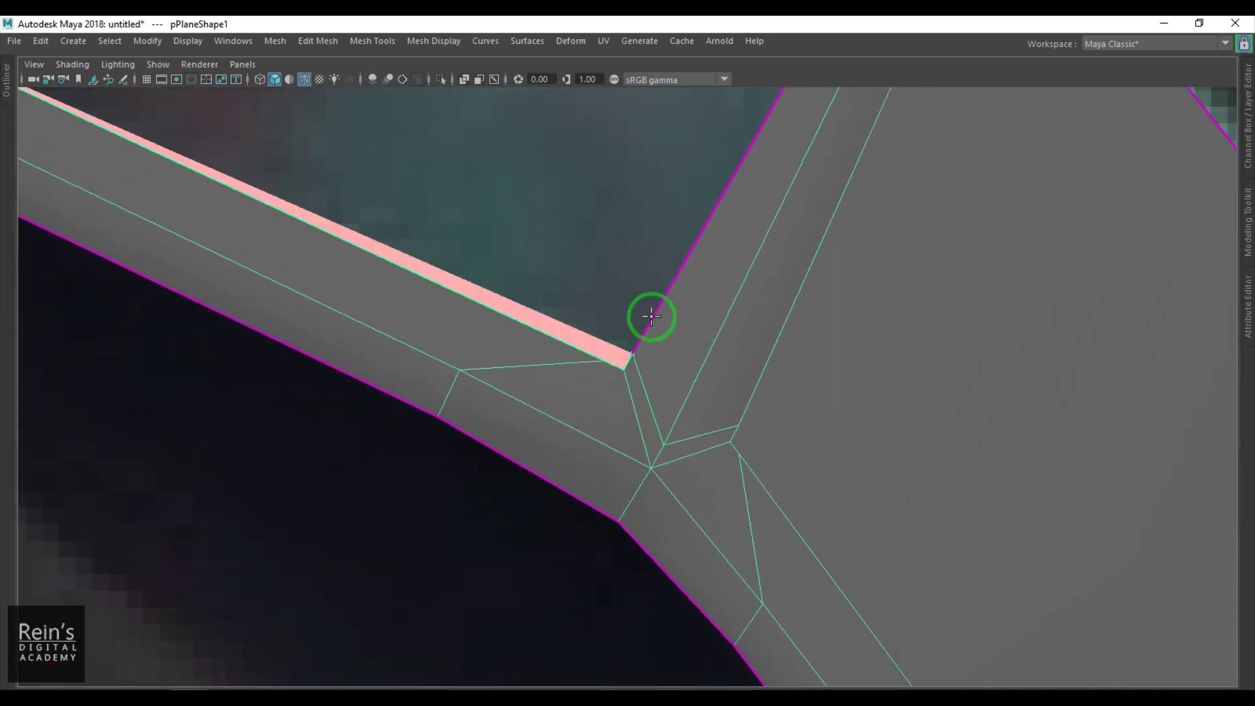
{"action": "left_click", "coordinate": [660, 310]}
{"action": "scroll", "coordinate": [670, 323], "scroll_direction": "down", "scroll_amount": 6}
{"action": "scroll", "coordinate": [677, 326], "scroll_direction": "up", "scroll_amount": 1}
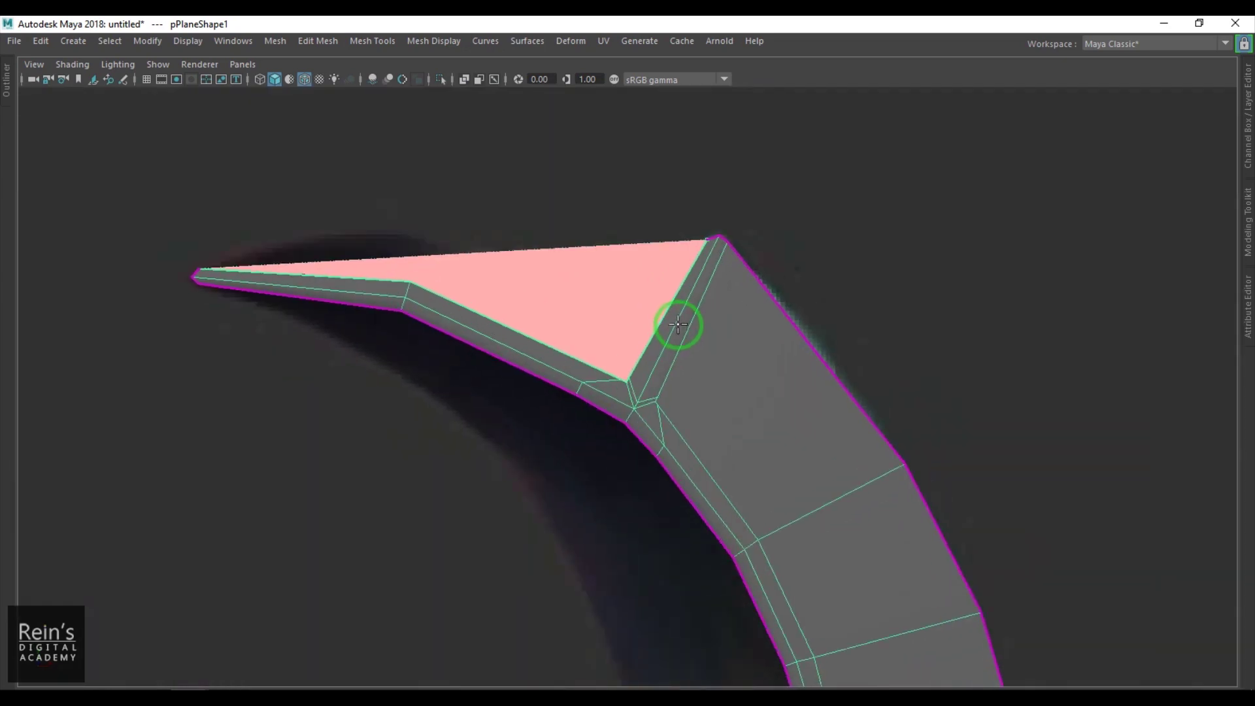
{"action": "key", "text": "Return"}
Multi-Cut the appended face from the tip strip's bend to its outer border
{"action": "middle_click_drag", "start_coordinate": [550, 349], "coordinate": [695, 384], "text": "alt"}
{"action": "scroll", "coordinate": [694, 384], "scroll_direction": "up", "scroll_amount": 2}
{"action": "middle_click_drag", "start_coordinate": [590, 272], "coordinate": [648, 328], "text": "alt"}
{"action": "scroll", "coordinate": [648, 328], "scroll_direction": "up", "scroll_amount": 1}
{"action": "right_click_drag", "start_coordinate": [660, 306], "coordinate": [548, 294], "text": "shift"}
{"action": "left_click", "coordinate": [569, 330]}
{"action": "key", "text": "q"}
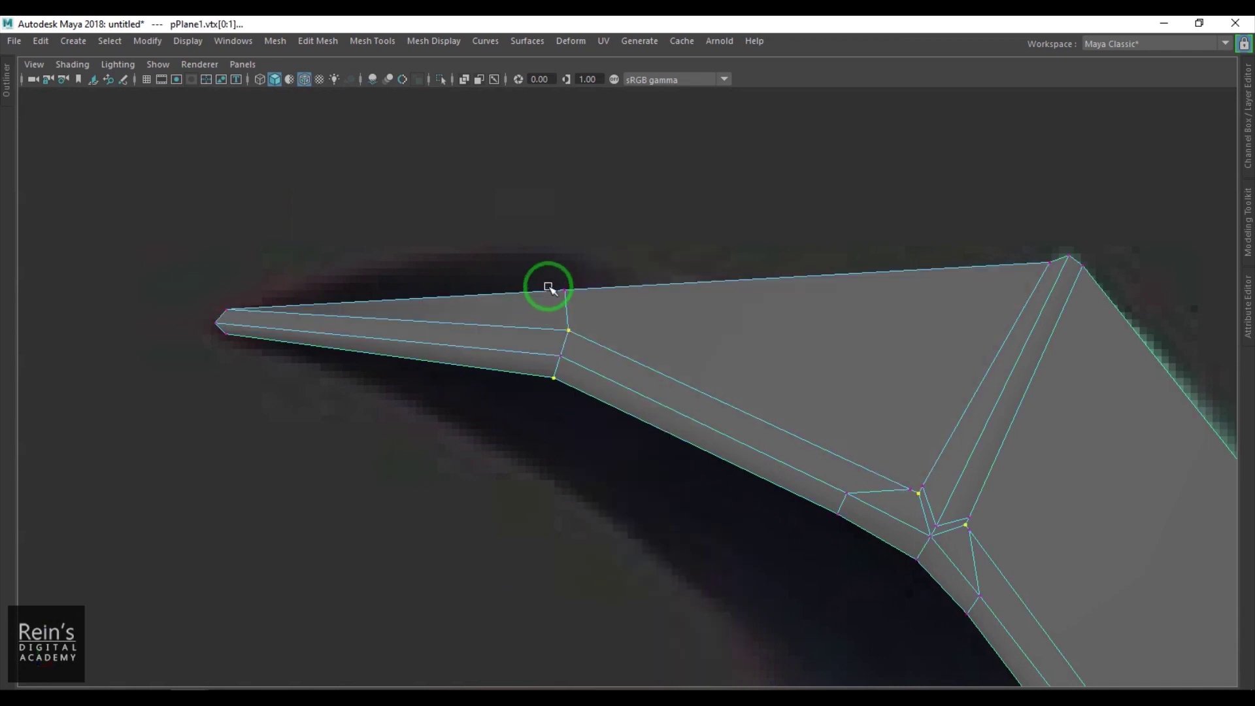
In wireframe, move the new outer vertex above the tip strip's bend up onto the blade's outline
{"action": "key", "text": "3"}
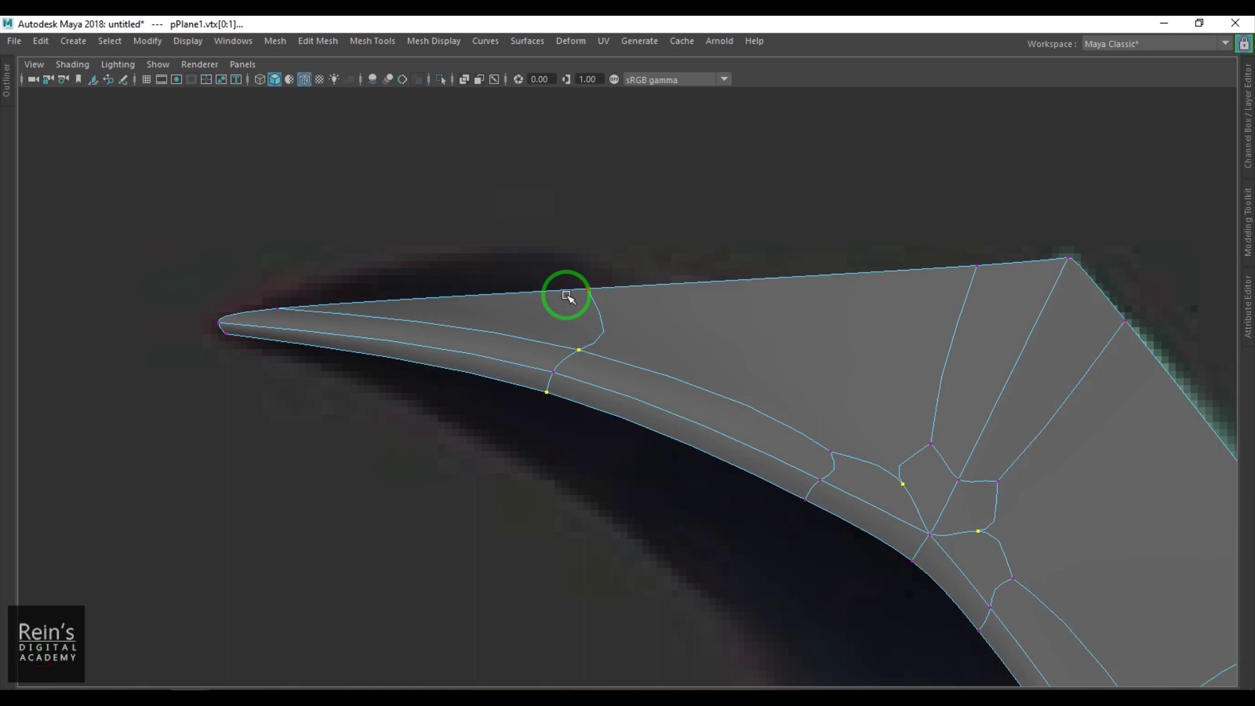
{"action": "key", "text": "1"}
{"action": "key", "text": "4"}
{"action": "left_click", "coordinate": [564, 288]}
{"action": "left_click_drag", "start_coordinate": [566, 283], "coordinate": [591, 261]}
{"action": "middle_click_drag", "start_coordinate": [706, 331], "coordinate": [542, 296], "text": "alt"}
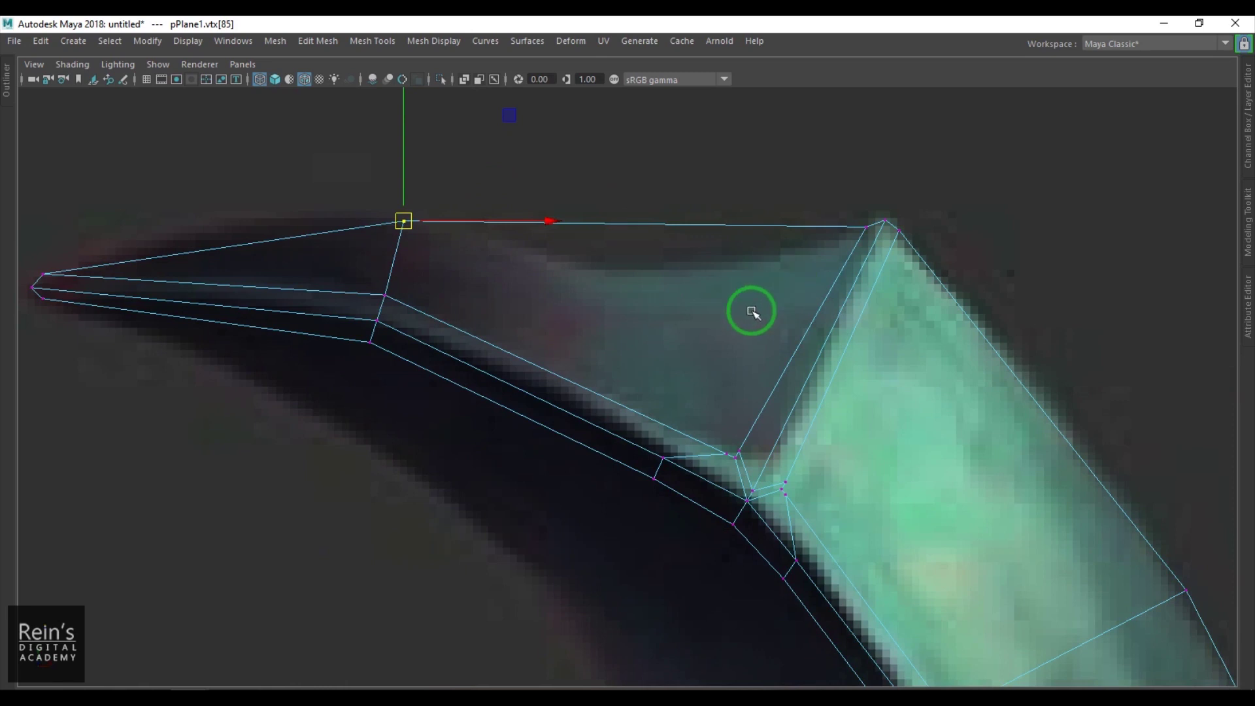
Insert an edge across the strip between the tip's bend and the upper junction, and move its vertices onto the ridge curve
{"action": "key", "text": "5"}
{"action": "mouse_move", "coordinate": [639, 314]}
{"action": "right_mouse_down"}
{"action": "mouse_move", "coordinate": [679, 293]}
{"action": "mouse_move", "coordinate": [672, 273]}
{"action": "mouse_move", "coordinate": [560, 281]}
{"action": "right_mouse_up"}
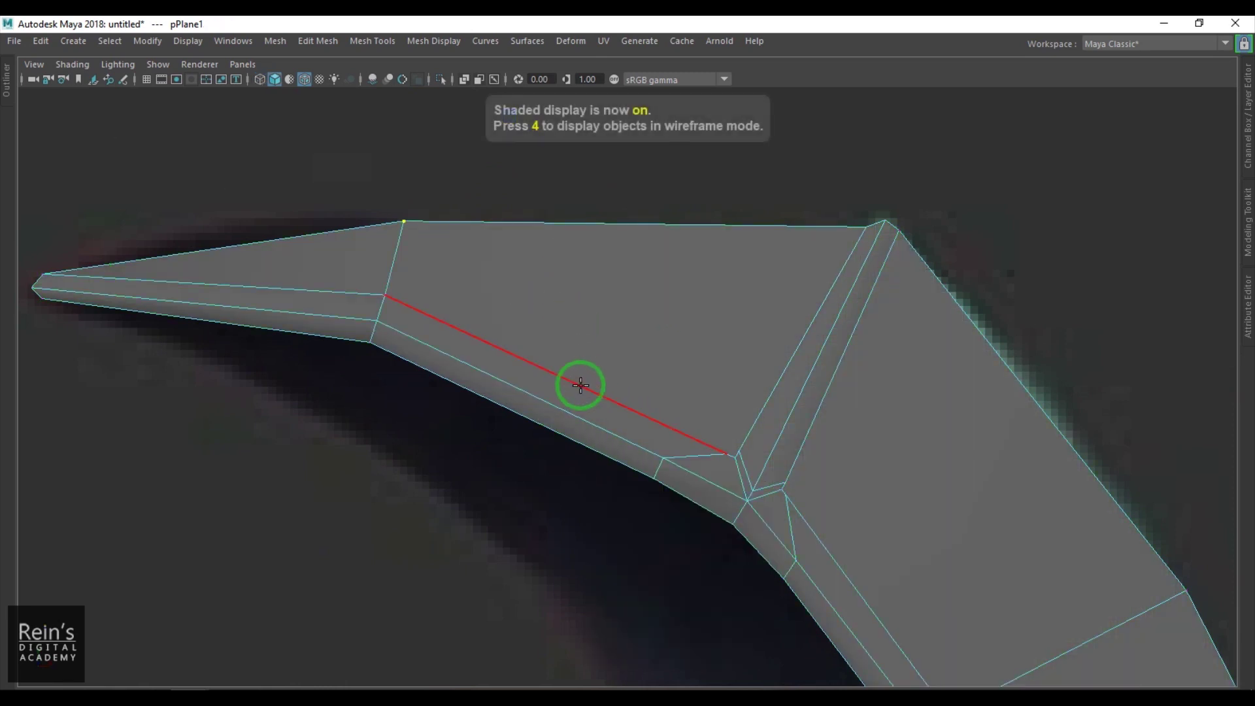
{"action": "key", "text": "w"}
{"action": "right_click_drag", "start_coordinate": [609, 420], "coordinate": [551, 380]}
{"action": "left_click", "coordinate": [580, 389]}
{"action": "mouse_move", "coordinate": [560, 366]}
{"action": "left_mouse_down"}
{"action": "mouse_move", "coordinate": [605, 403]}
{"action": "mouse_move", "coordinate": [560, 384]}
{"action": "mouse_move", "coordinate": [583, 438]}
{"action": "mouse_move", "coordinate": [579, 401]}
{"action": "left_mouse_up"}
{"action": "key", "text": "4"}
{"action": "key", "text": "5"}
Multi-Cut the face from that inserted edge to the outer border and lower the new outer vertex onto the reference outline
{"action": "mouse_move", "coordinate": [579, 401]}
{"action": "right_mouse_down"}
{"action": "mouse_move", "coordinate": [679, 315]}
{"action": "mouse_move", "coordinate": [610, 291]}
{"action": "right_mouse_up"}
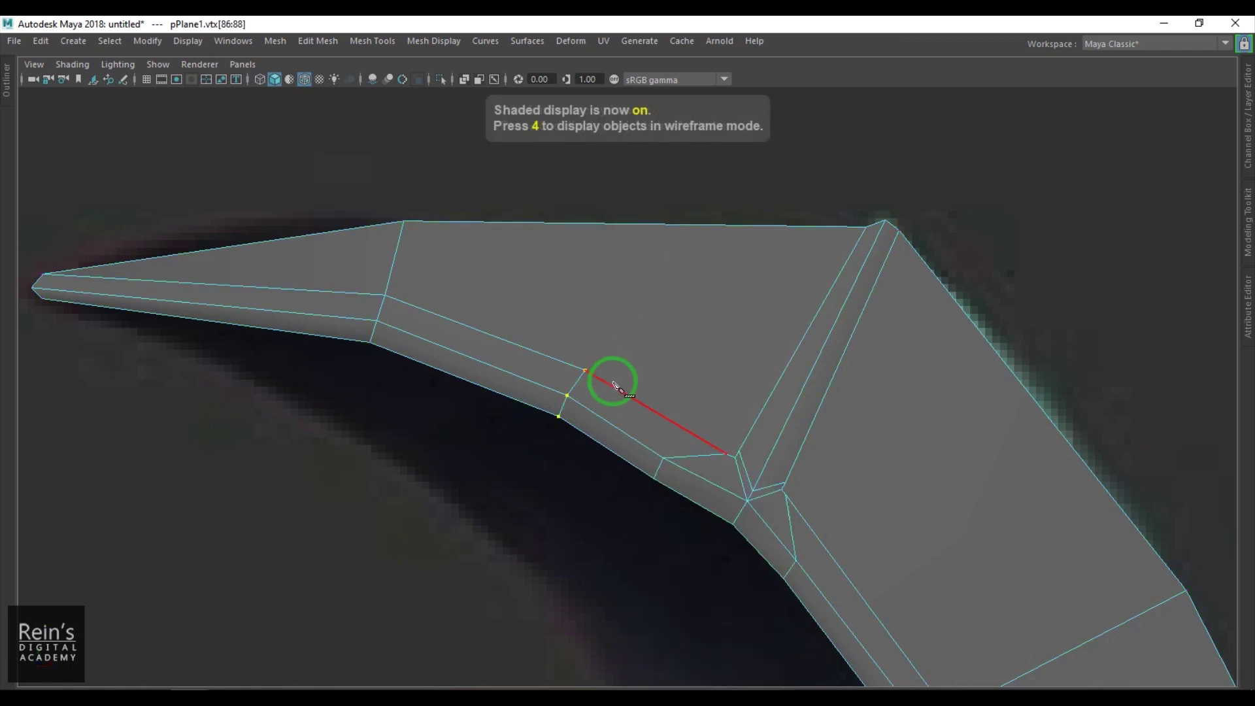
{"action": "left_click", "coordinate": [632, 224]}
{"action": "key", "text": "q"}
{"action": "key", "text": "4"}
{"action": "left_click_drag", "start_coordinate": [609, 195], "coordinate": [646, 246]}
{"action": "left_click_drag", "start_coordinate": [629, 218], "coordinate": [608, 266]}
Multi-Cut a new edge across the tip's strip, between its pointed end and the bend
{"action": "middle_click_drag", "start_coordinate": [445, 353], "coordinate": [727, 410], "text": "alt"}
{"action": "key", "text": "5"}
{"action": "key", "text": "F8"}
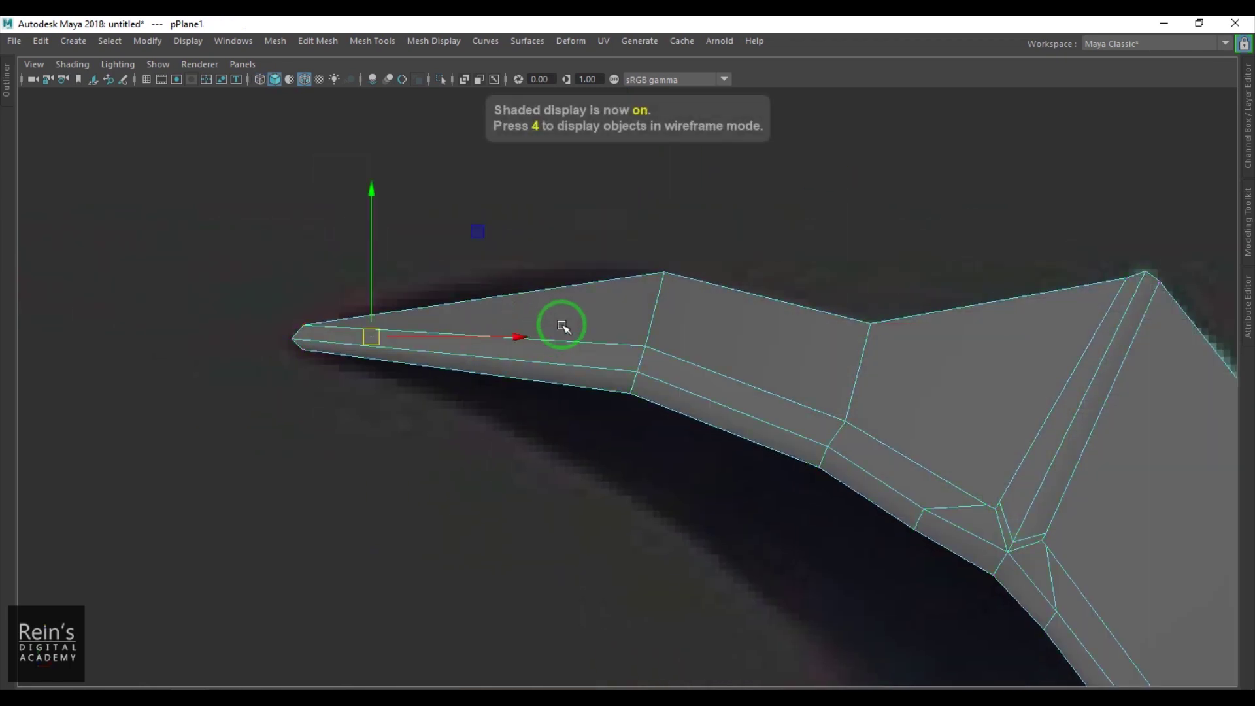
{"action": "right_click_drag", "start_coordinate": [575, 302], "coordinate": [469, 305], "text": "shift"}
{"action": "left_click", "coordinate": [515, 378]}
{"action": "left_click", "coordinate": [516, 360]}
{"action": "left_click", "coordinate": [526, 339]}
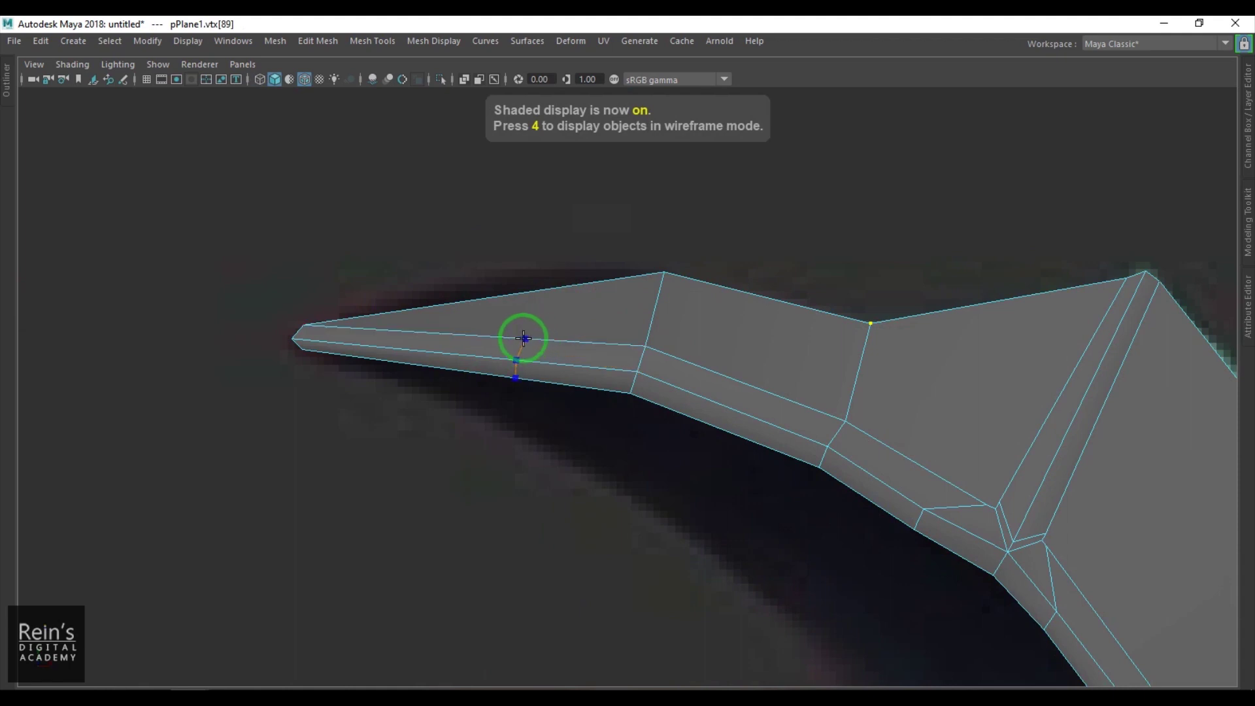
{"action": "key", "text": "Return"}
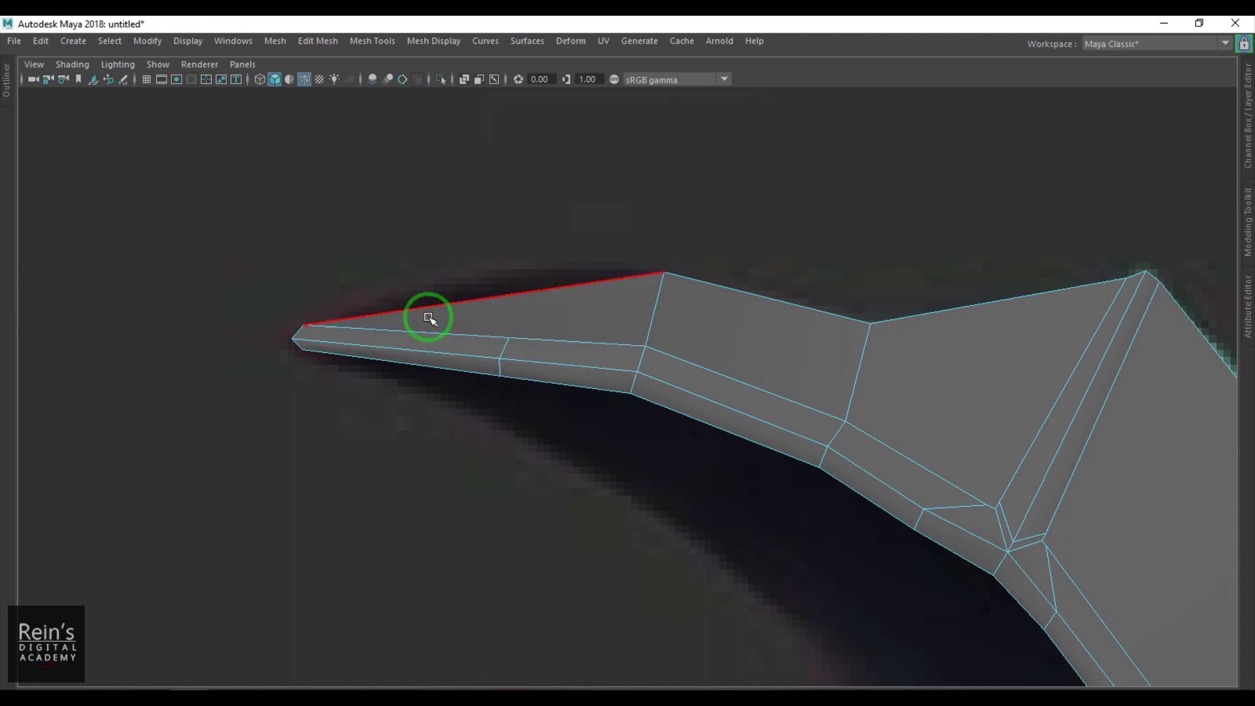
Extend the tip cut through the outer face to its border and raise the new vertex onto the blade's outline
{"action": "left_click", "coordinate": [543, 318]}
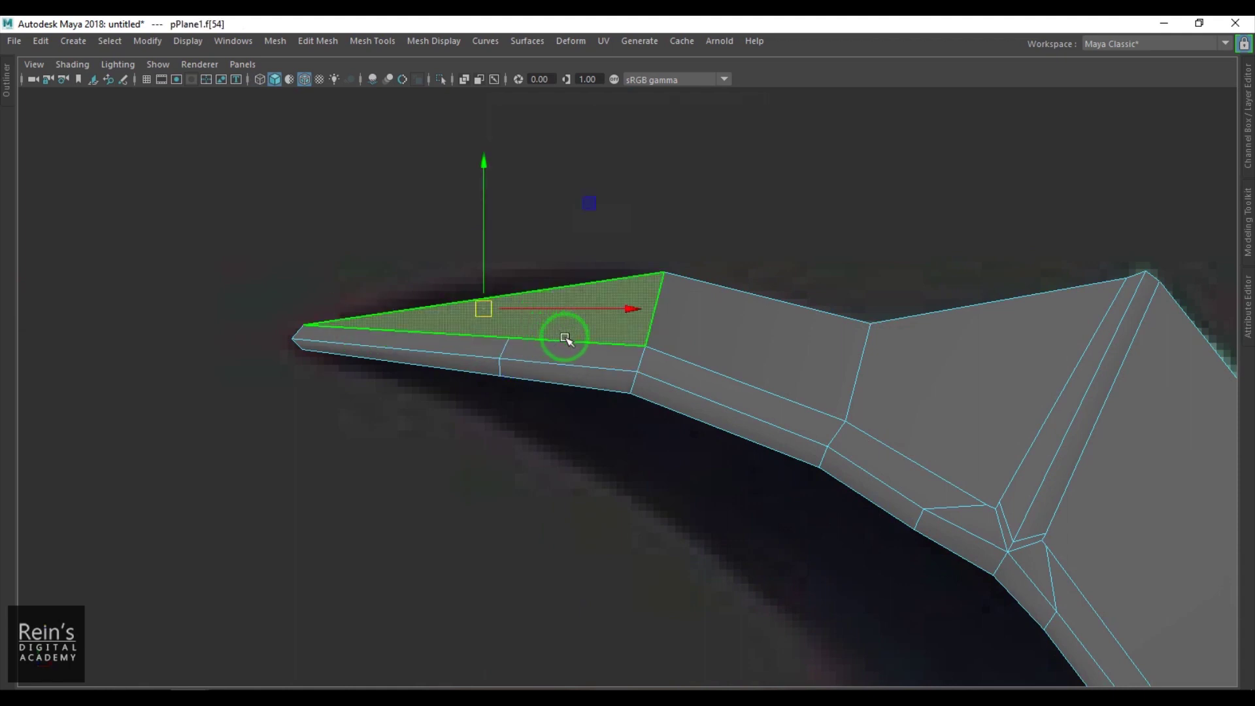
{"action": "right_click_drag", "start_coordinate": [565, 338], "coordinate": [598, 316]}
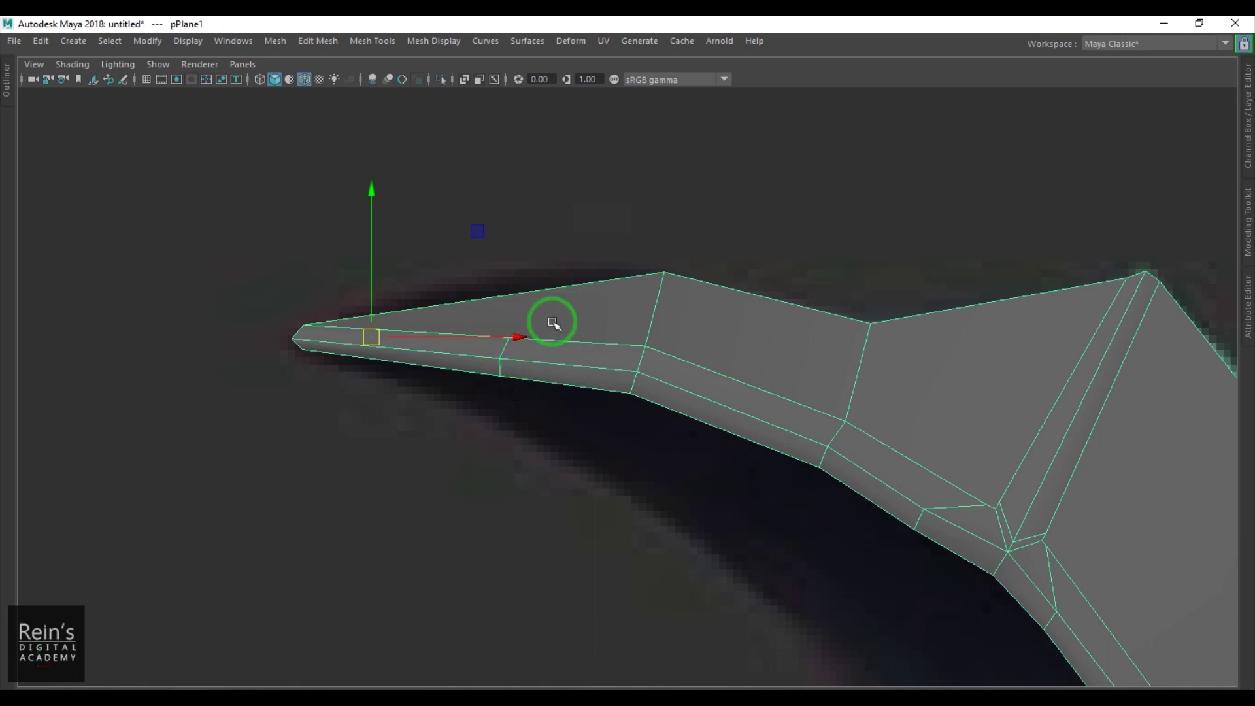
{"action": "right_click_drag", "start_coordinate": [484, 285], "coordinate": [533, 336]}
{"action": "left_click", "coordinate": [497, 355]}
{"action": "key", "text": "w"}
{"action": "right_click_drag", "start_coordinate": [521, 308], "coordinate": [480, 267]}
{"action": "left_click_drag", "start_coordinate": [507, 313], "coordinate": [516, 301]}
{"action": "key", "text": "ctrl+z"}
{"action": "left_click_drag", "start_coordinate": [509, 299], "coordinate": [516, 280]}
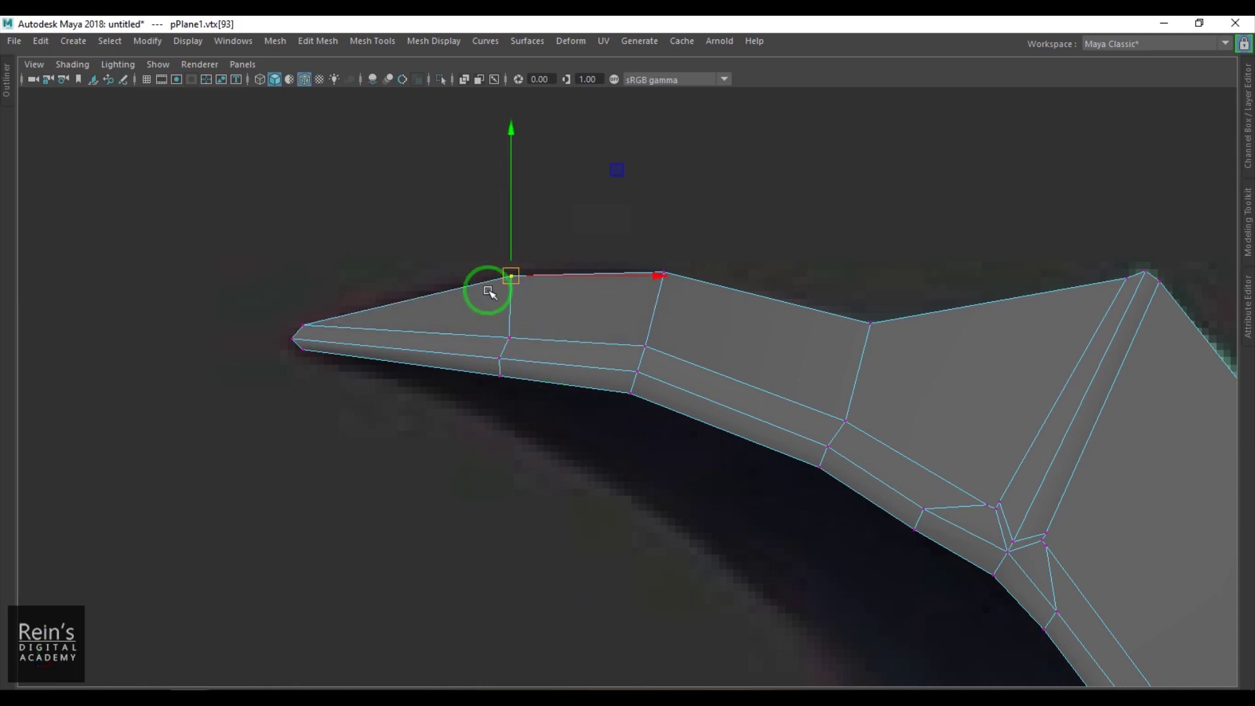
{"action": "key", "text": "F11"}
{"action": "left_click", "coordinate": [451, 311]}
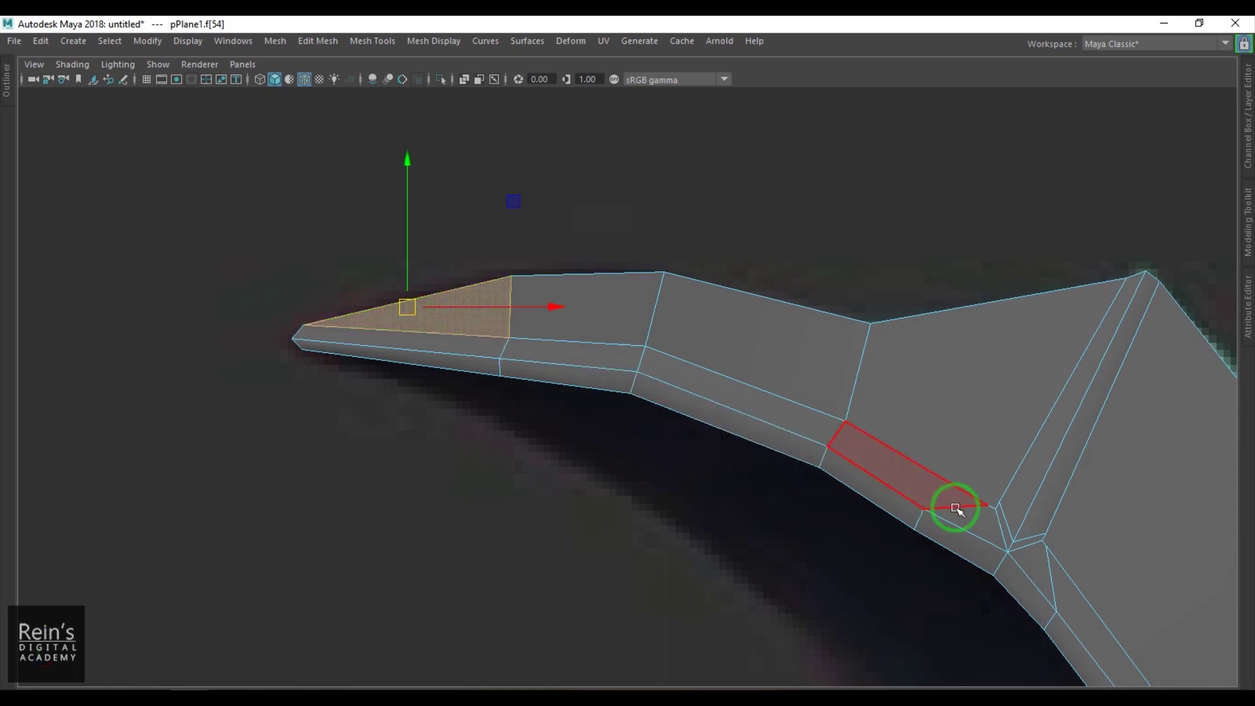
With Append to Polygon, start a face from the middle branch's lower edge and connect it along the main strip's outer edge
{"action": "middle_click_drag", "start_coordinate": [947, 499], "coordinate": [727, 463], "text": "alt"}
{"action": "right_click_drag", "start_coordinate": [987, 457], "coordinate": [811, 497], "text": "alt"}
{"action": "middle_click_drag", "start_coordinate": [832, 554], "coordinate": [752, 233], "text": "alt"}
{"action": "right_click_drag", "start_coordinate": [900, 431], "coordinate": [863, 487], "text": "alt"}
{"action": "middle_click_drag", "start_coordinate": [870, 552], "coordinate": [833, 319], "text": "alt"}
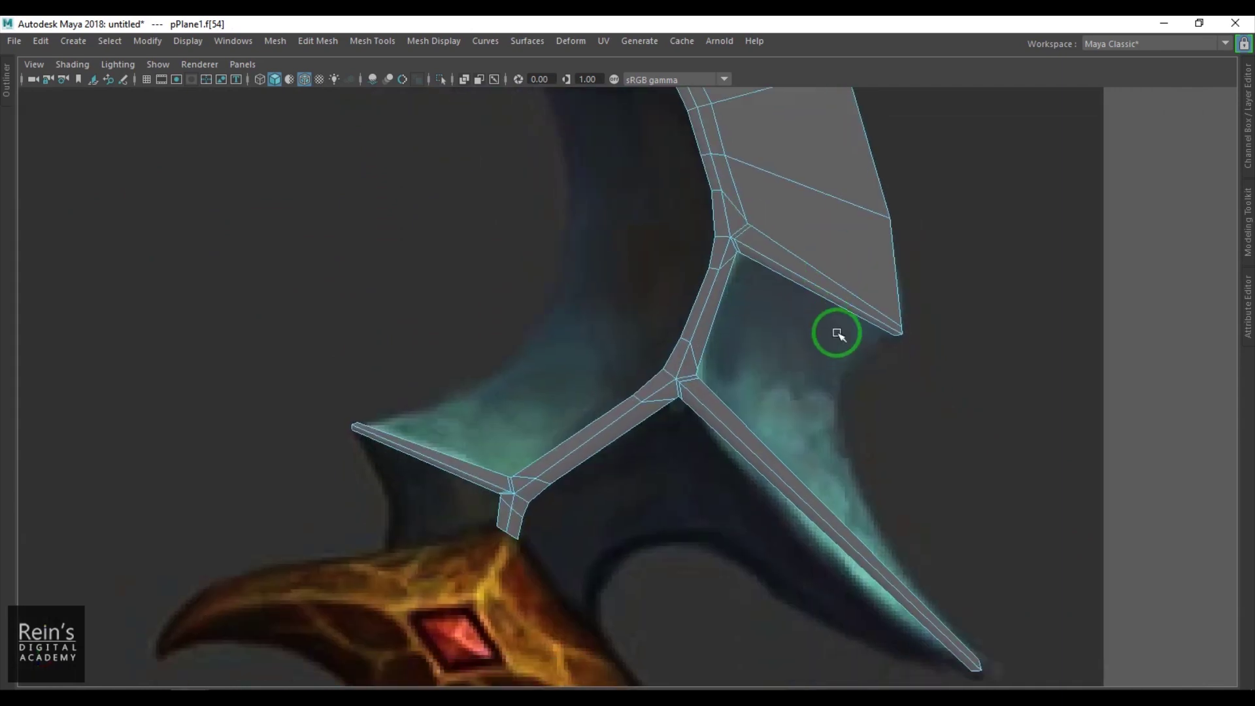
{"action": "middle_click_drag", "start_coordinate": [802, 425], "coordinate": [731, 473], "text": "alt"}
{"action": "middle_click_drag", "start_coordinate": [761, 361], "coordinate": [802, 337], "text": "alt"}
{"action": "scroll", "coordinate": [802, 336], "scroll_direction": "up", "scroll_amount": 2}
{"action": "middle_click_drag", "start_coordinate": [789, 379], "coordinate": [698, 367], "text": "alt"}
{"action": "scroll", "coordinate": [779, 378], "scroll_direction": "up", "scroll_amount": 3}
{"action": "scroll", "coordinate": [698, 366], "scroll_direction": "up", "scroll_amount": 1}
{"action": "right_click_drag", "start_coordinate": [751, 274], "coordinate": [804, 212]}
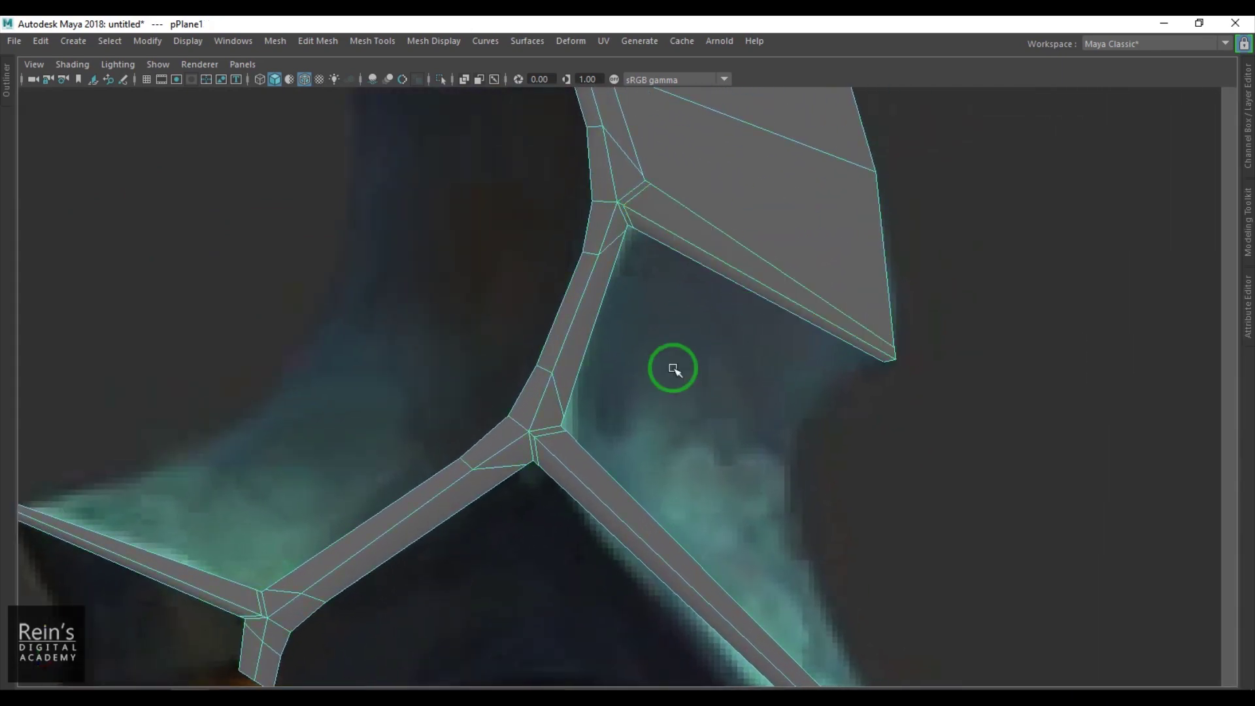
{"action": "left_click", "coordinate": [363, 42]}
{"action": "left_click", "coordinate": [407, 97]}
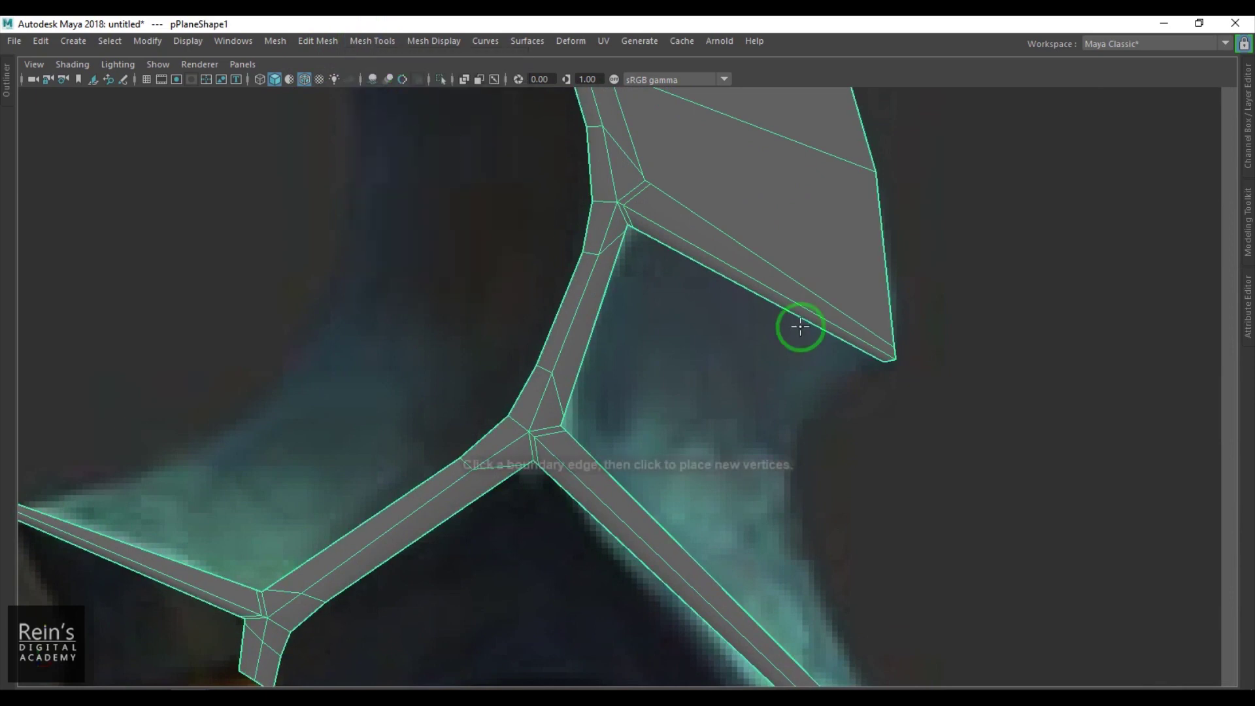
{"action": "left_click", "coordinate": [722, 272]}
{"action": "scroll", "coordinate": [735, 365], "scroll_direction": "up", "scroll_amount": 5}
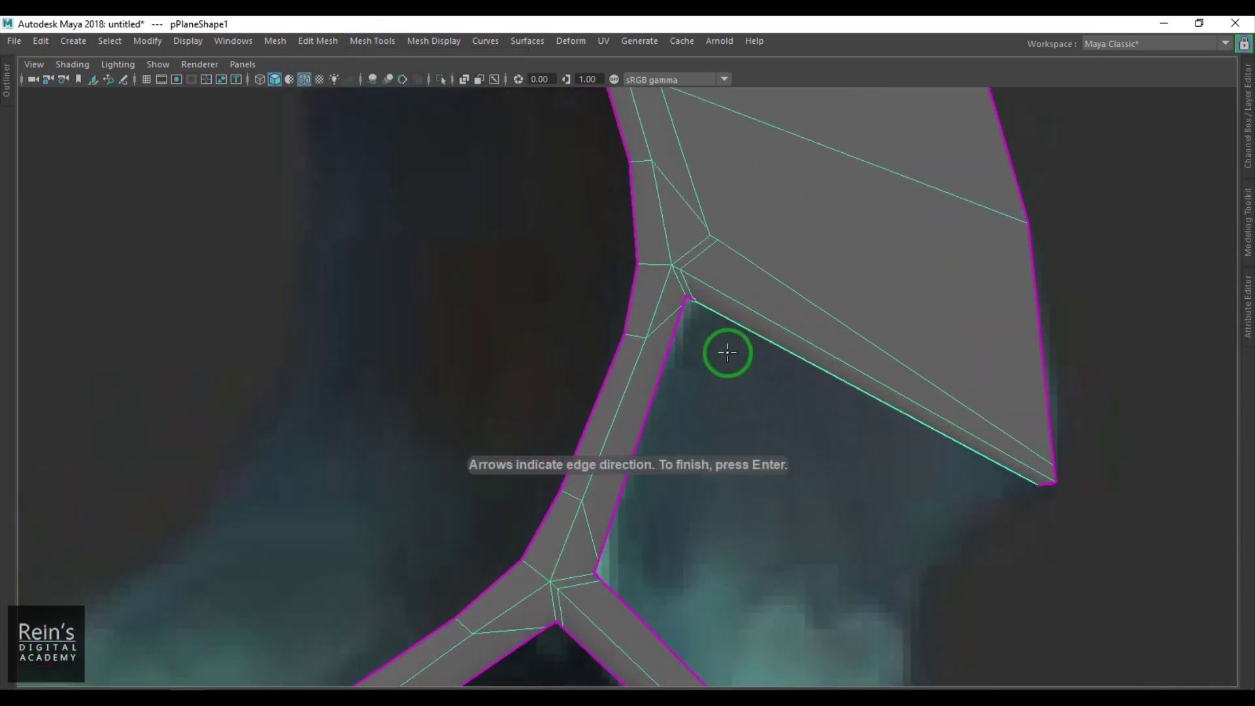
{"action": "scroll", "coordinate": [686, 356], "scroll_direction": "up", "scroll_amount": 3}
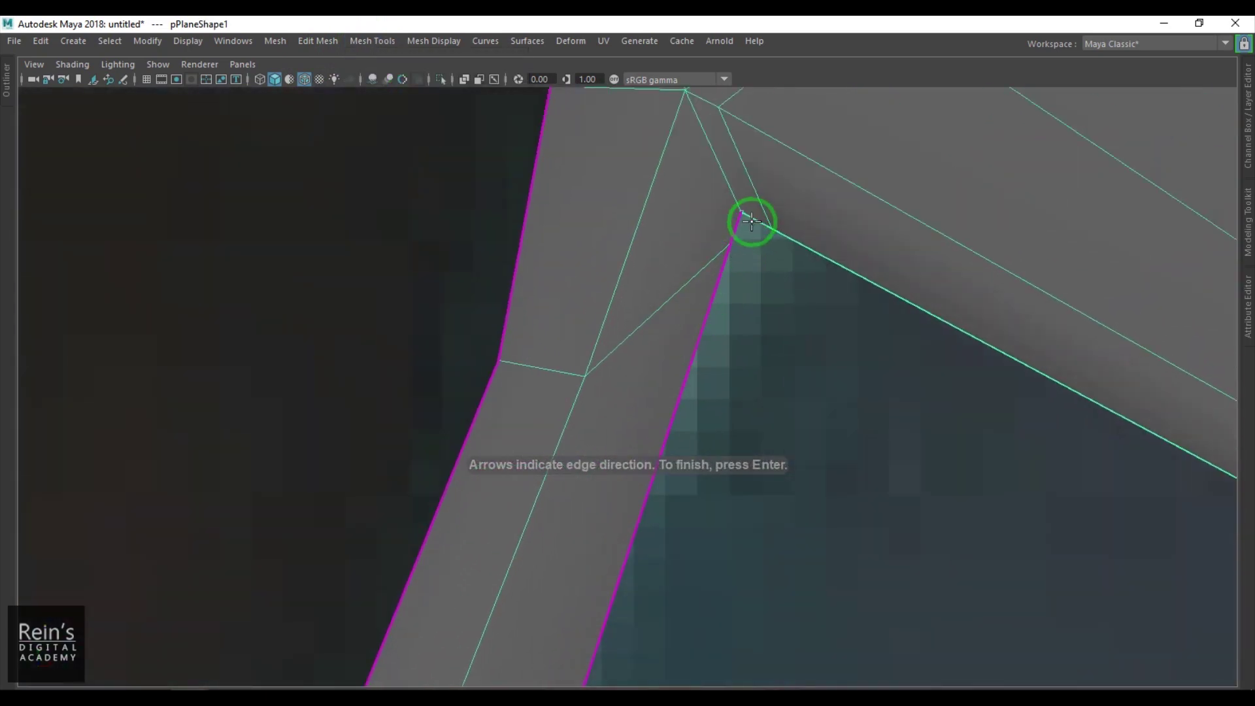
{"action": "left_click", "coordinate": [735, 229]}
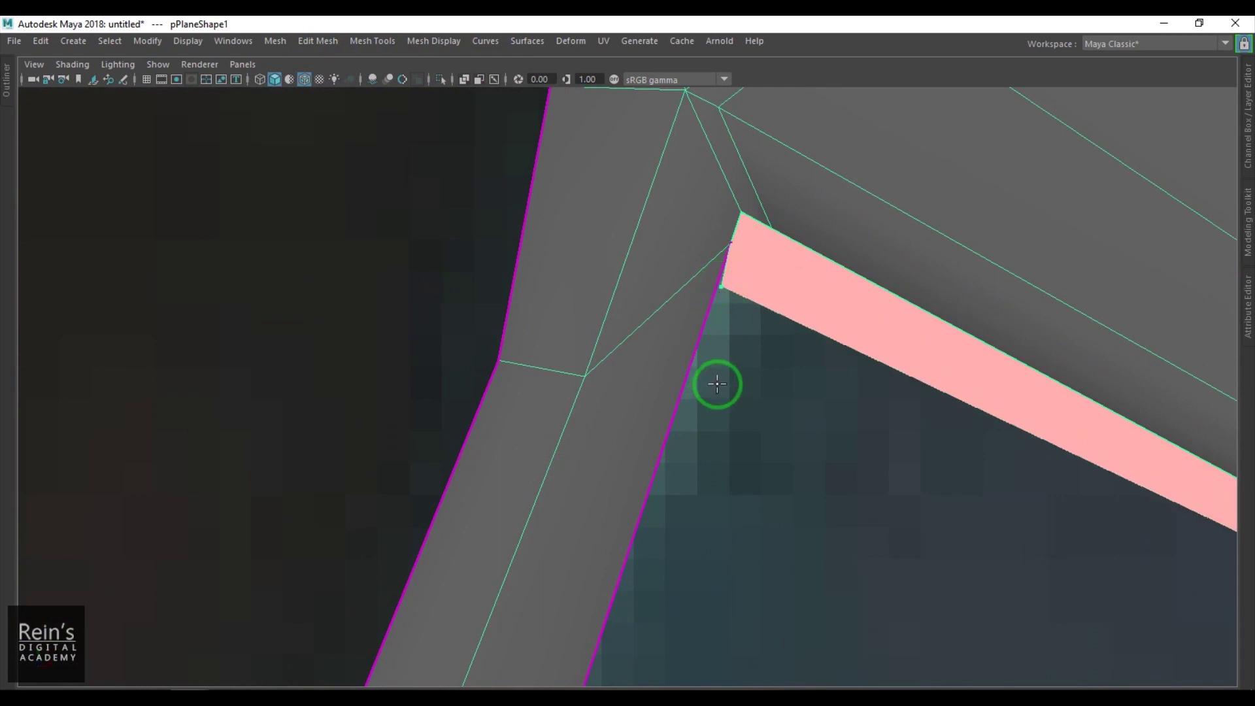
{"action": "key", "text": "ctrl+z"}
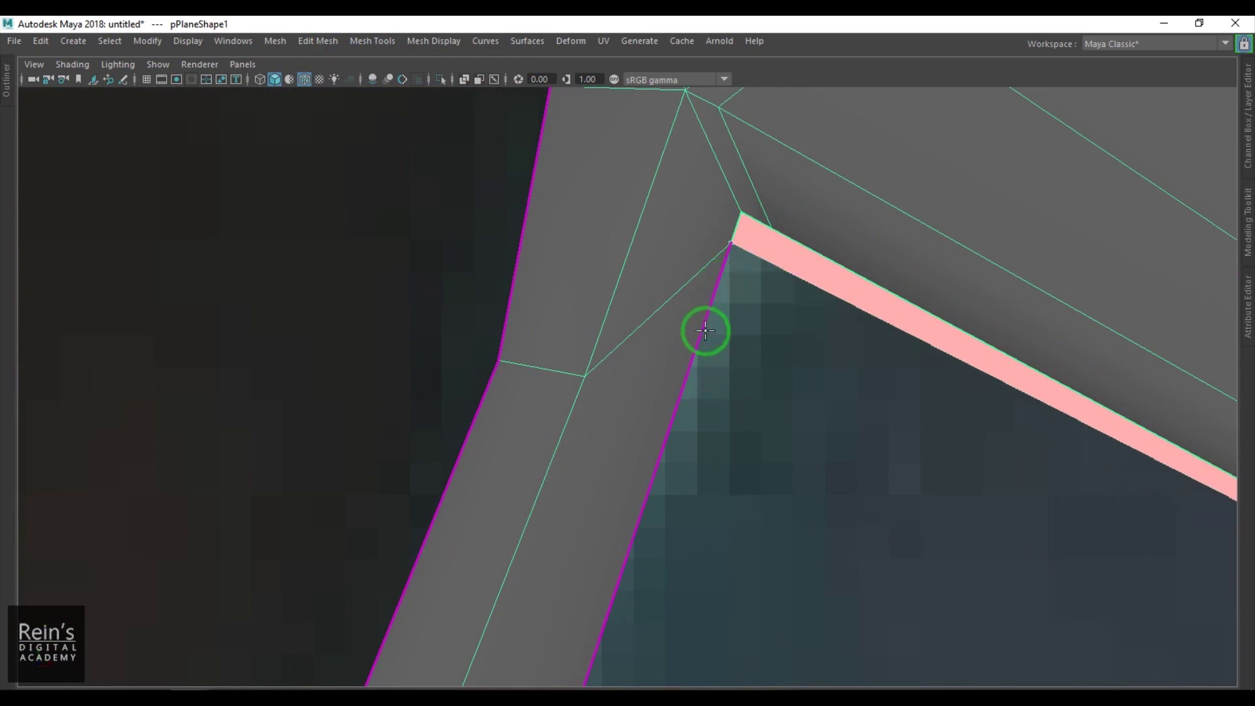
{"action": "left_click", "coordinate": [701, 330]}
{"action": "scroll", "coordinate": [709, 384], "scroll_direction": "down", "scroll_amount": 5}
{"action": "scroll", "coordinate": [717, 316], "scroll_direction": "up", "scroll_amount": 4}
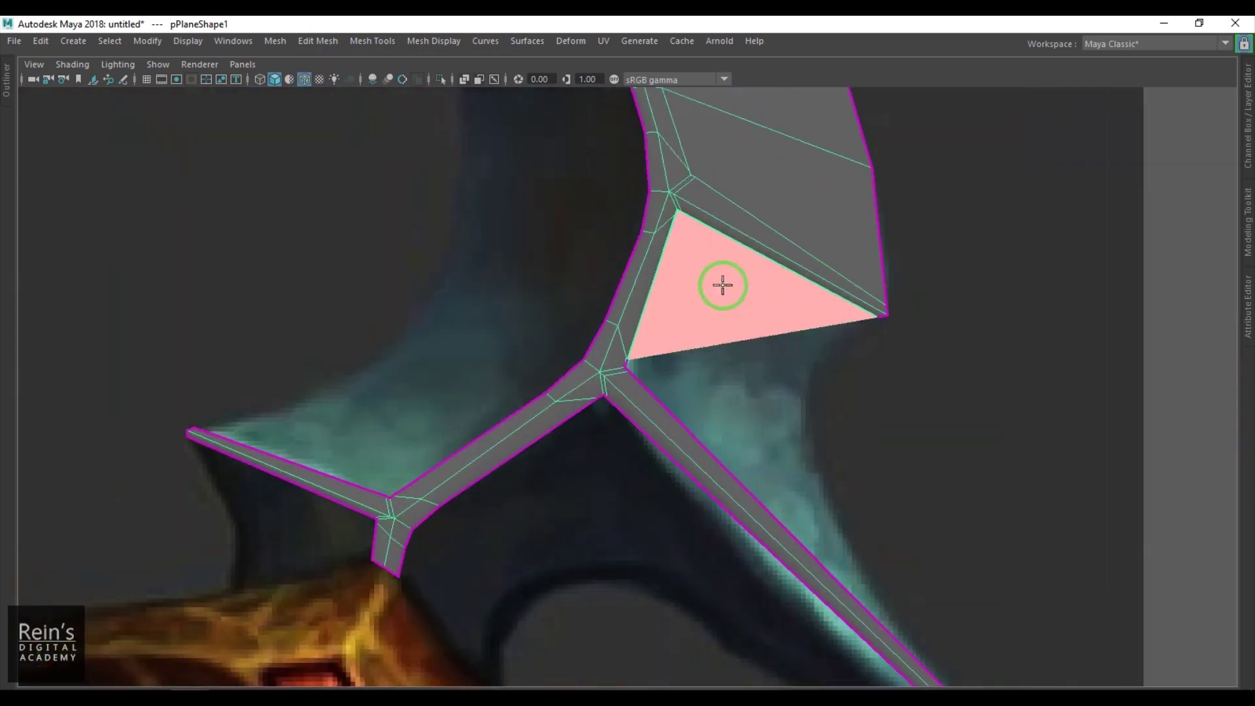
Extend the appended face around the lower junction and along the lower branch's edge, and complete it
{"action": "scroll", "coordinate": [620, 322], "scroll_direction": "up", "scroll_amount": 6}
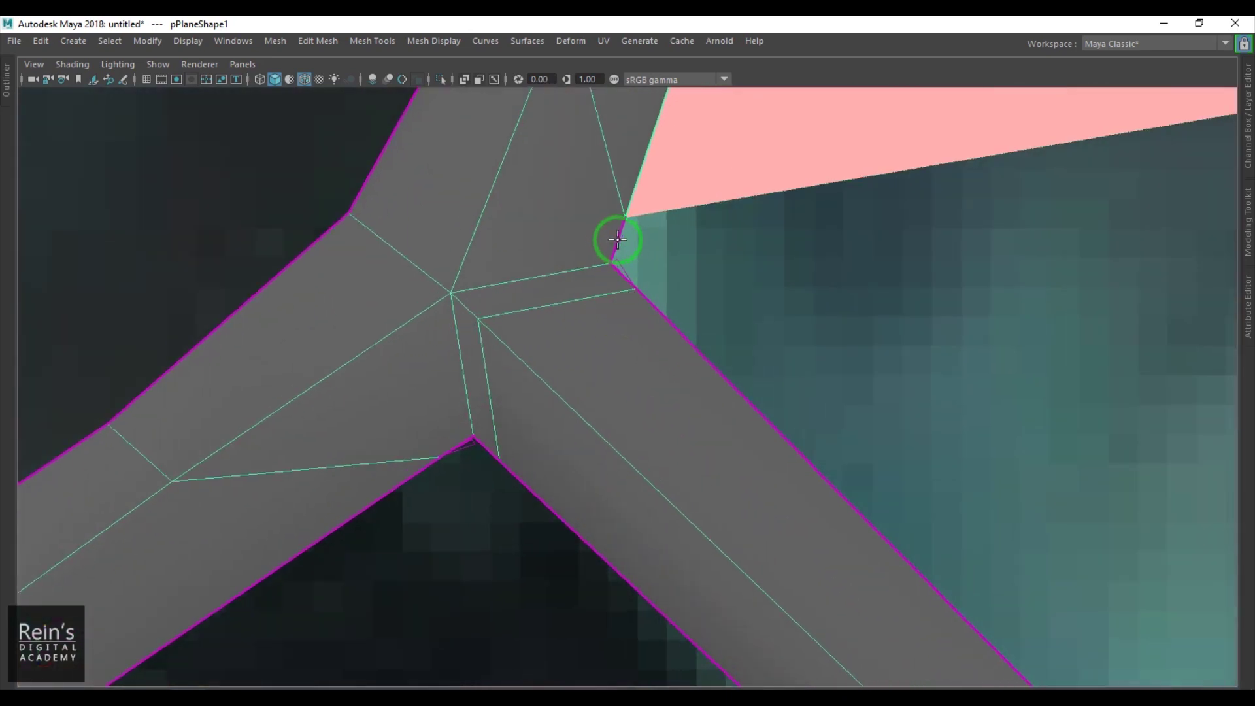
{"action": "left_click", "coordinate": [618, 240]}
{"action": "left_click", "coordinate": [625, 274]}
{"action": "left_click", "coordinate": [675, 327]}
{"action": "scroll", "coordinate": [746, 383], "scroll_direction": "down", "scroll_amount": 9}
{"action": "middle_click_drag", "start_coordinate": [745, 384], "coordinate": [689, 295], "text": "alt"}
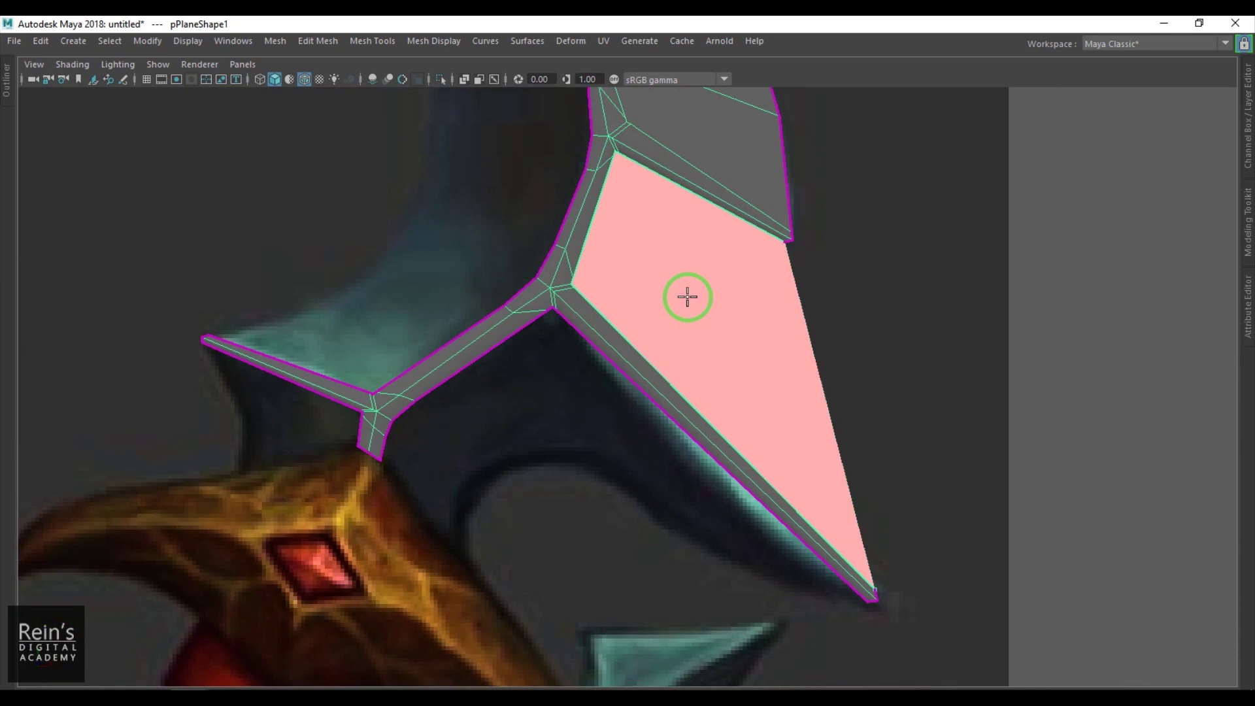
{"action": "key", "text": "Return"}
Insert an edge across the main strip with Multi-Cut, between the middle and lower branches' junctions
{"action": "mouse_move", "coordinate": [699, 316]}
{"action": "middle_mouse_down", "text": "alt"}
{"action": "mouse_move", "coordinate": [715, 351]}
{"action": "mouse_move", "coordinate": [702, 314]}
{"action": "middle_mouse_up", "text": "alt"}
{"action": "right_click_drag", "start_coordinate": [698, 268], "coordinate": [597, 265], "text": "shift"}
{"action": "left_click", "coordinate": [594, 216], "text": "ctrl"}
{"action": "middle_click_drag", "start_coordinate": [586, 266], "coordinate": [667, 446], "text": "alt"}
{"action": "scroll", "coordinate": [667, 446], "scroll_direction": "up", "scroll_amount": 6}
{"action": "scroll", "coordinate": [681, 440], "scroll_direction": "up", "scroll_amount": 2}
In wireframe, move the inserted edge's vertices and the vertices just above the lower junction to follow the ridge's curve
{"action": "key", "text": "w"}
{"action": "key", "text": "4"}
{"action": "left_click_drag", "start_coordinate": [616, 384], "coordinate": [745, 472]}
{"action": "left_click_drag", "start_coordinate": [676, 423], "coordinate": [684, 427]}
{"action": "left_click_drag", "start_coordinate": [644, 329], "coordinate": [746, 369]}
{"action": "left_click_drag", "start_coordinate": [702, 344], "coordinate": [705, 345]}
{"action": "left_click_drag", "start_coordinate": [582, 464], "coordinate": [665, 522]}
{"action": "left_click_drag", "start_coordinate": [629, 495], "coordinate": [639, 504]}
{"action": "key", "text": "5"}
{"action": "key", "text": "F8"}
Multi-Cut the lower face from the inserted edge to its outer border and pull the new outer vertex inward onto the outline
{"action": "middle_click_drag", "start_coordinate": [890, 560], "coordinate": [826, 373], "text": "alt"}
{"action": "right_click", "coordinate": [845, 315], "text": "shift"}
{"action": "left_click", "coordinate": [743, 314]}
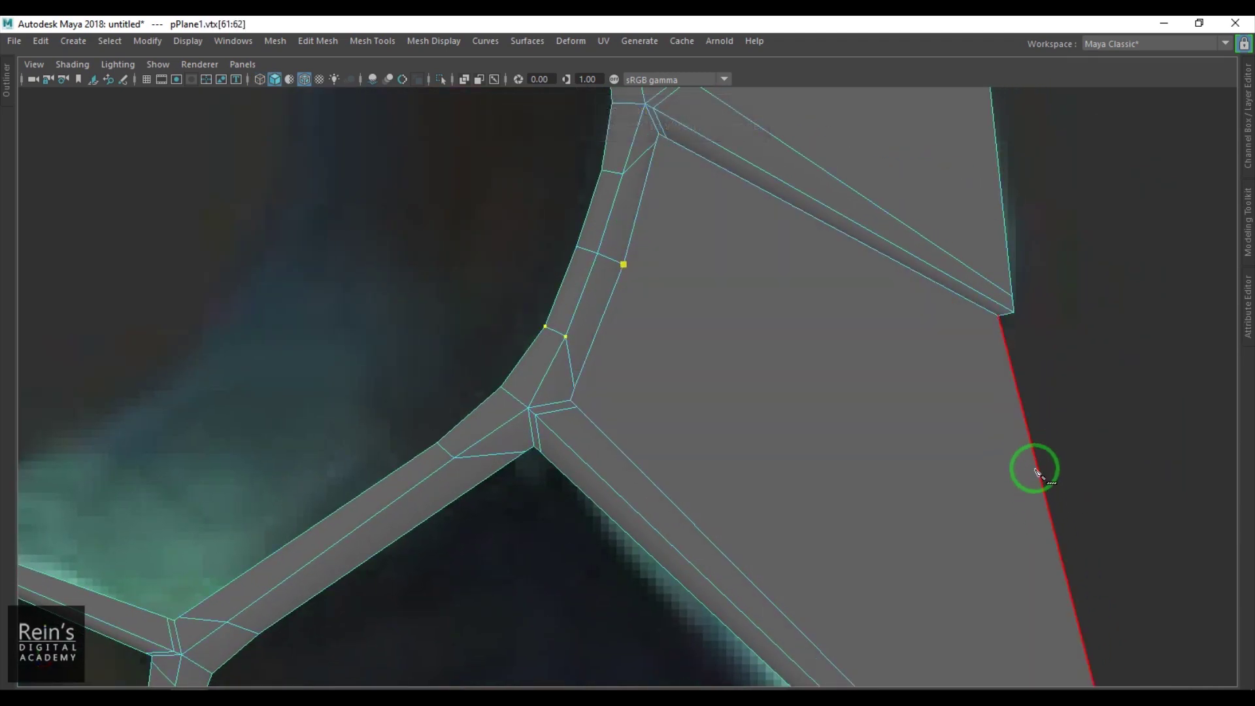
{"action": "left_click", "coordinate": [1062, 575]}
{"action": "middle_click_drag", "start_coordinate": [980, 575], "coordinate": [902, 474], "text": "alt"}
{"action": "key", "text": "q"}
{"action": "key", "text": "4"}
{"action": "left_click_drag", "start_coordinate": [922, 471], "coordinate": [792, 357]}
{"action": "key", "text": "w"}
{"action": "middle_click_drag", "start_coordinate": [942, 506], "coordinate": [944, 373], "text": "alt"}
{"action": "right_click_drag", "start_coordinate": [944, 373], "coordinate": [750, 370], "text": "alt"}
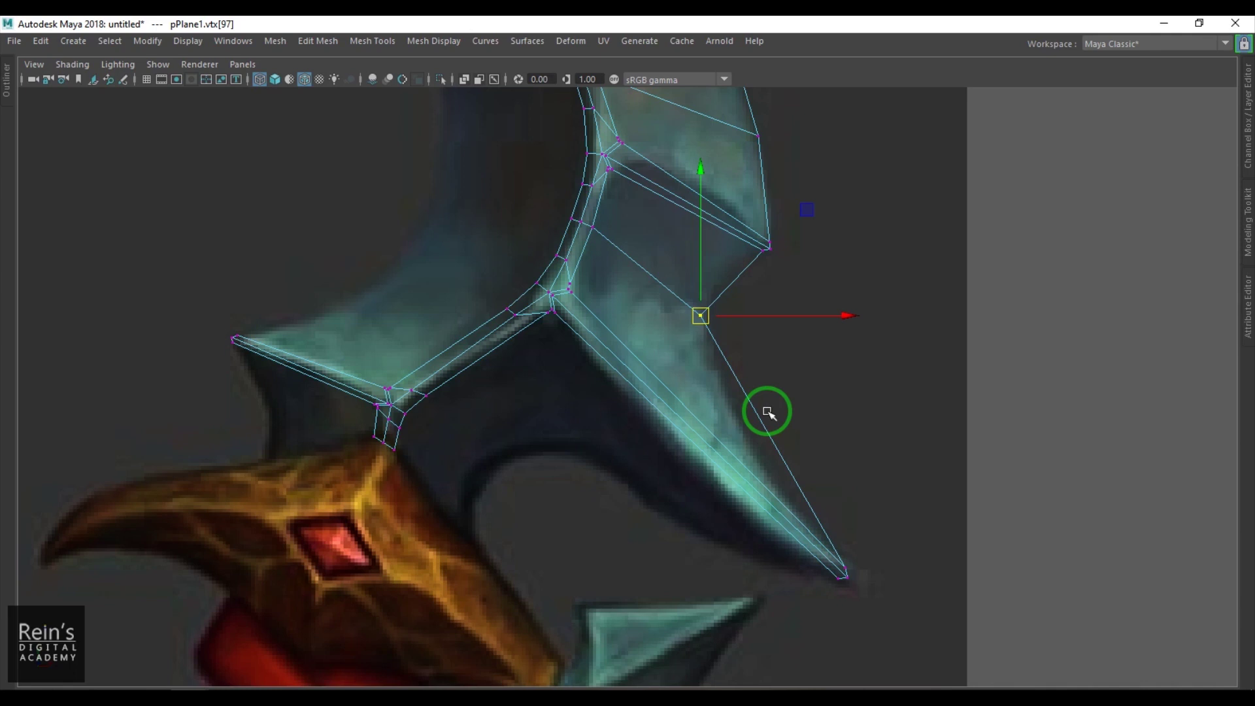
Examine the upper blade's edge layout against the reference in wireframe, and return to shaded object mode
{"action": "middle_click_drag", "start_coordinate": [652, 421], "coordinate": [663, 545], "text": "alt"}
{"action": "middle_click_drag", "start_coordinate": [612, 386], "coordinate": [809, 635], "text": "alt"}
{"action": "middle_click_drag", "start_coordinate": [620, 219], "coordinate": [591, 235], "text": "alt"}
{"action": "scroll", "coordinate": [665, 417], "scroll_direction": "up", "scroll_amount": 1}
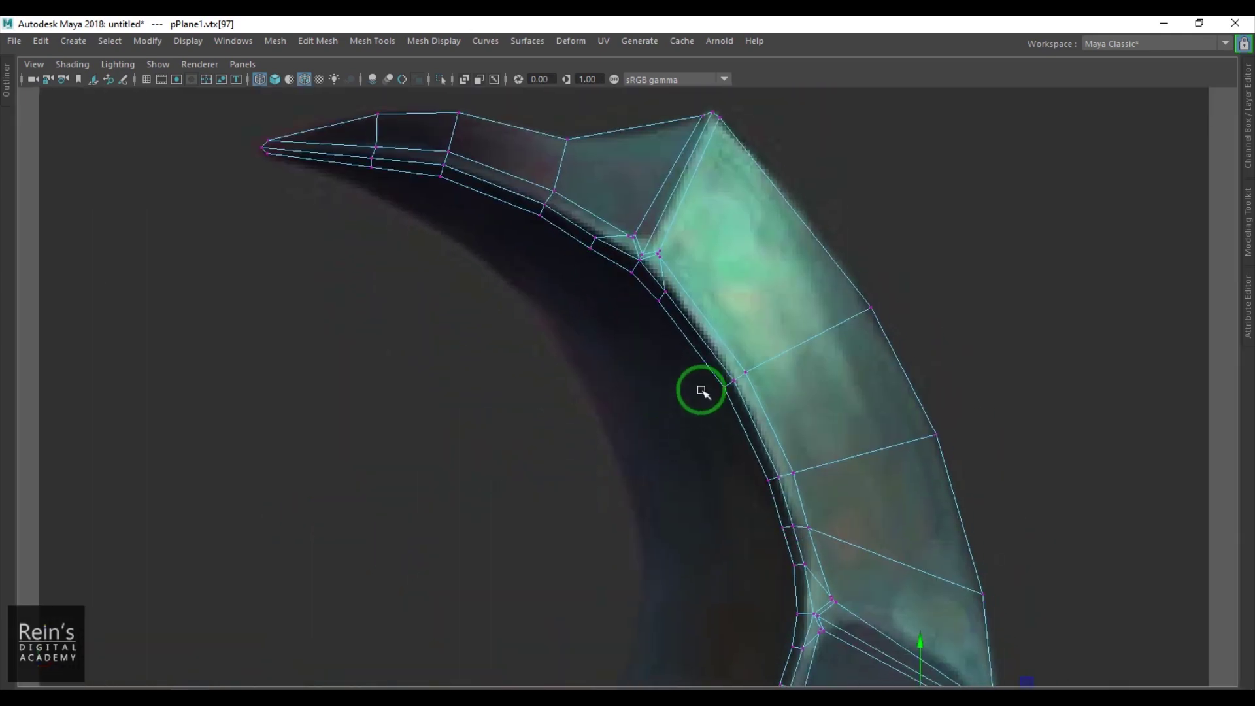
{"action": "middle_click_drag", "start_coordinate": [701, 391], "coordinate": [698, 420], "text": "alt"}
{"action": "key", "text": "5"}
{"action": "key", "text": "F8"}
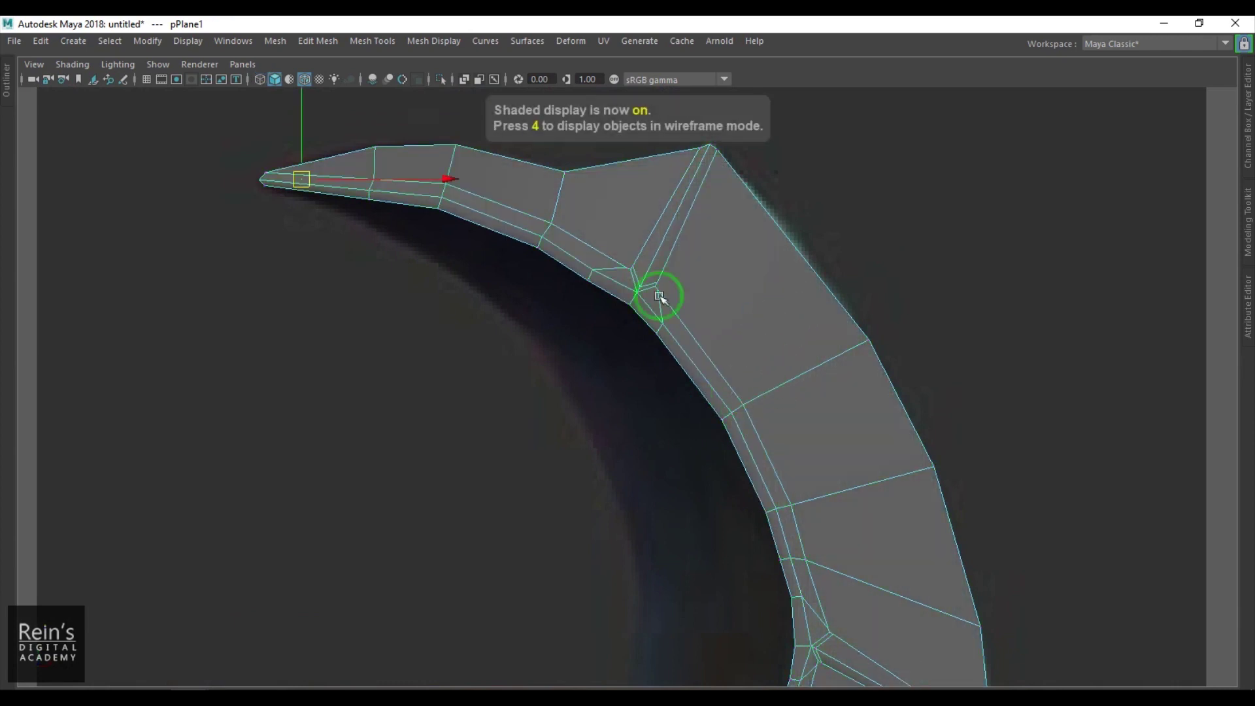
Start an Append to Polygon face on the lowest branch's upper border edge and include the adjoining inner border edge of the main strip
{"action": "scroll", "coordinate": [675, 654], "scroll_direction": "down", "scroll_amount": 1}
{"action": "middle_click_drag", "start_coordinate": [675, 654], "coordinate": [725, 323], "text": "alt"}
{"action": "scroll", "coordinate": [768, 384], "scroll_direction": "up", "scroll_amount": 6}
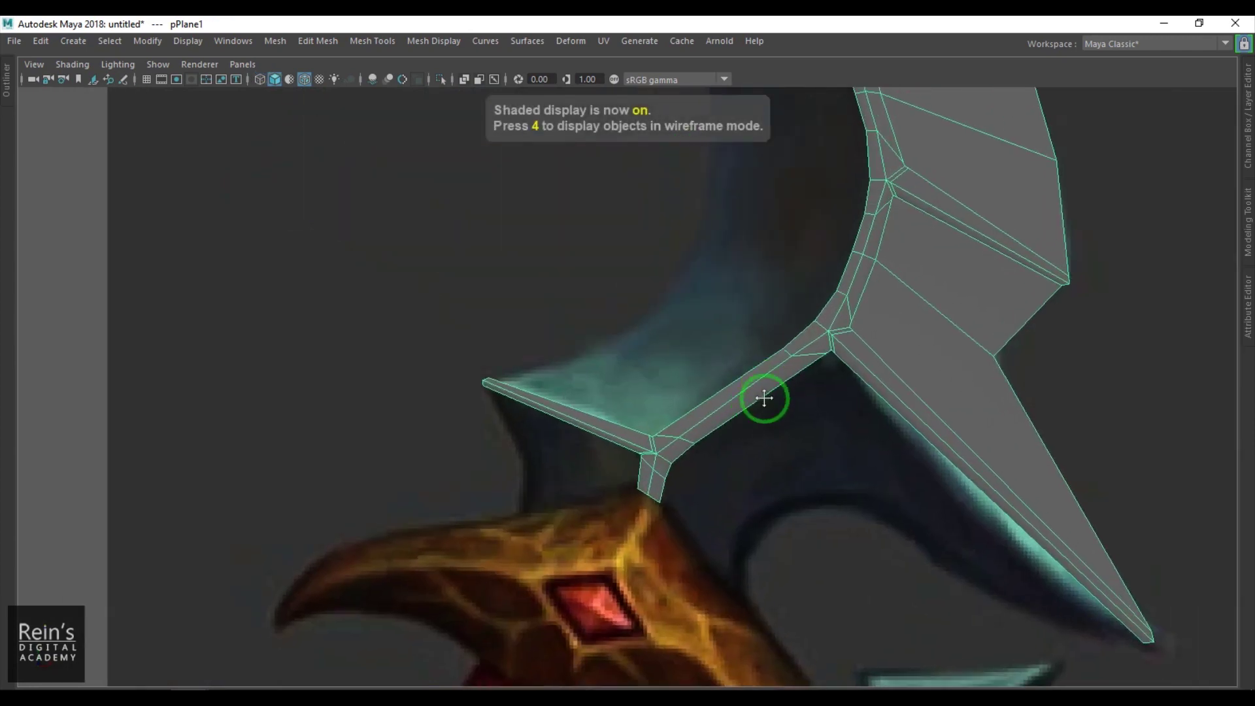
{"action": "middle_click_drag", "start_coordinate": [746, 396], "coordinate": [740, 432], "text": "alt"}
{"action": "left_click", "coordinate": [309, 43]}
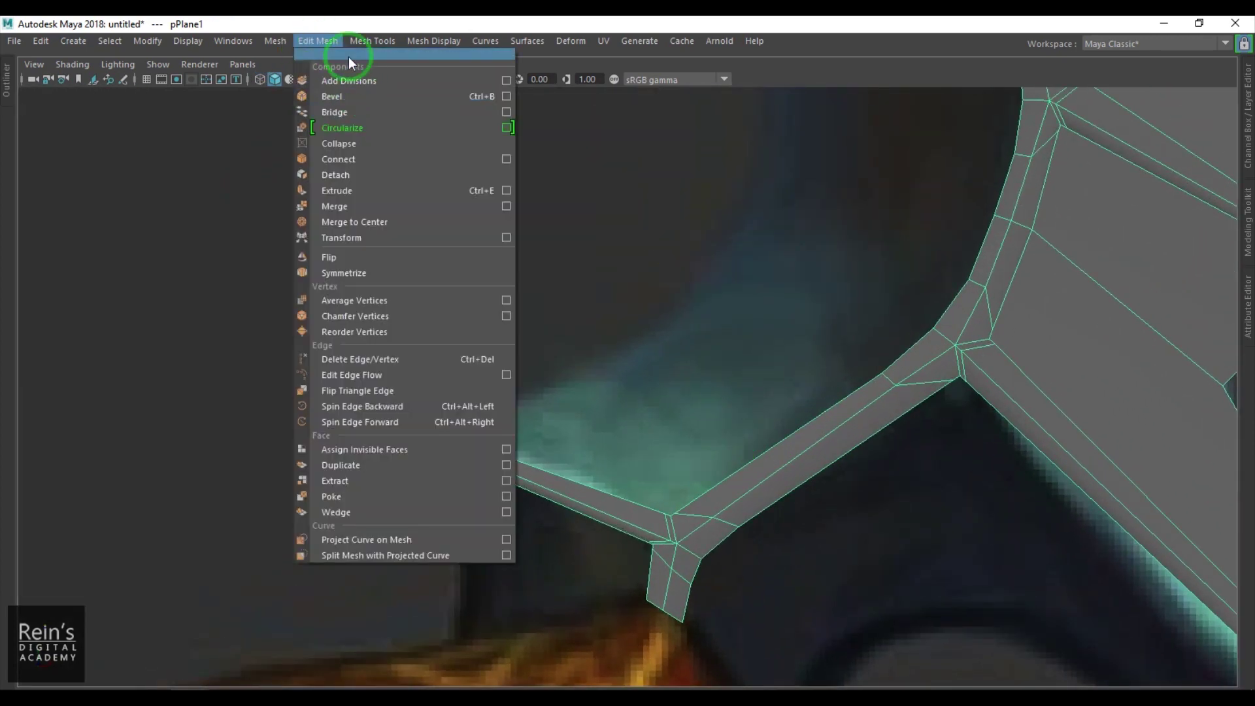
{"action": "mouse_move", "coordinate": [374, 42]}
{"action": "left_click", "coordinate": [395, 97]}
{"action": "scroll", "coordinate": [597, 505], "scroll_direction": "up", "scroll_amount": 5}
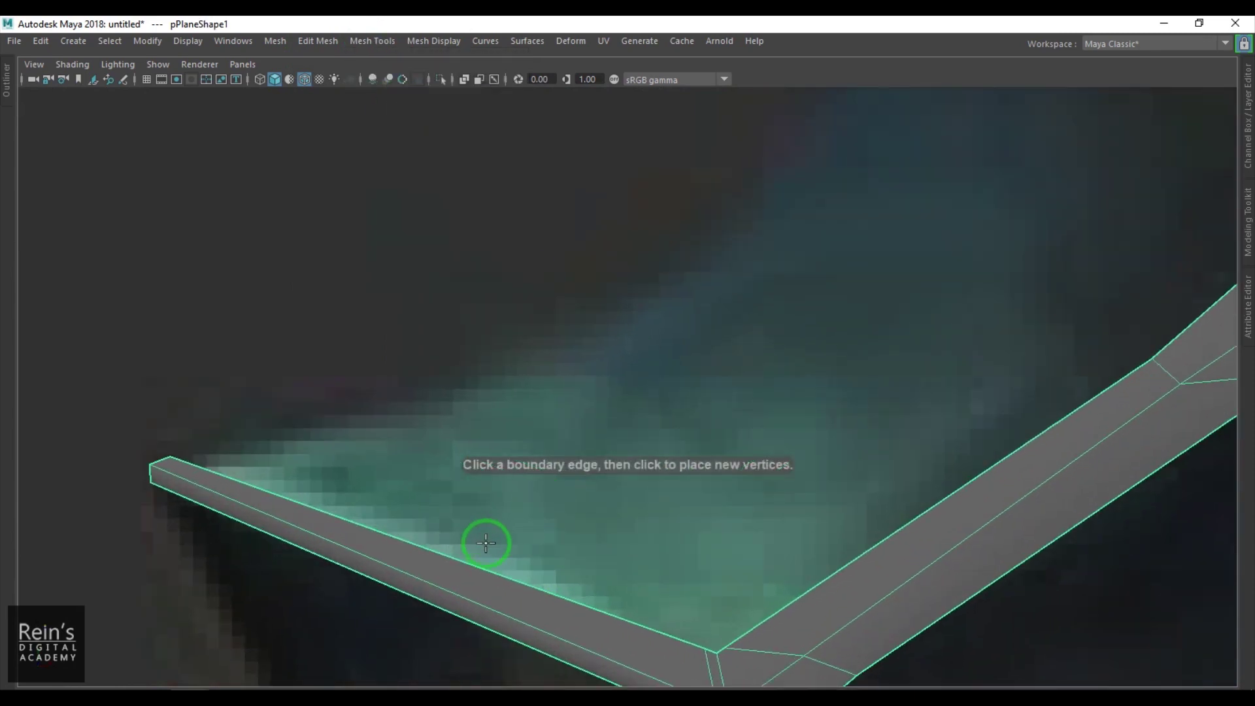
{"action": "left_click", "coordinate": [470, 563]}
{"action": "middle_click_drag", "start_coordinate": [614, 589], "coordinate": [533, 390], "text": "alt"}
{"action": "scroll", "coordinate": [536, 392], "scroll_direction": "up", "scroll_amount": 2}
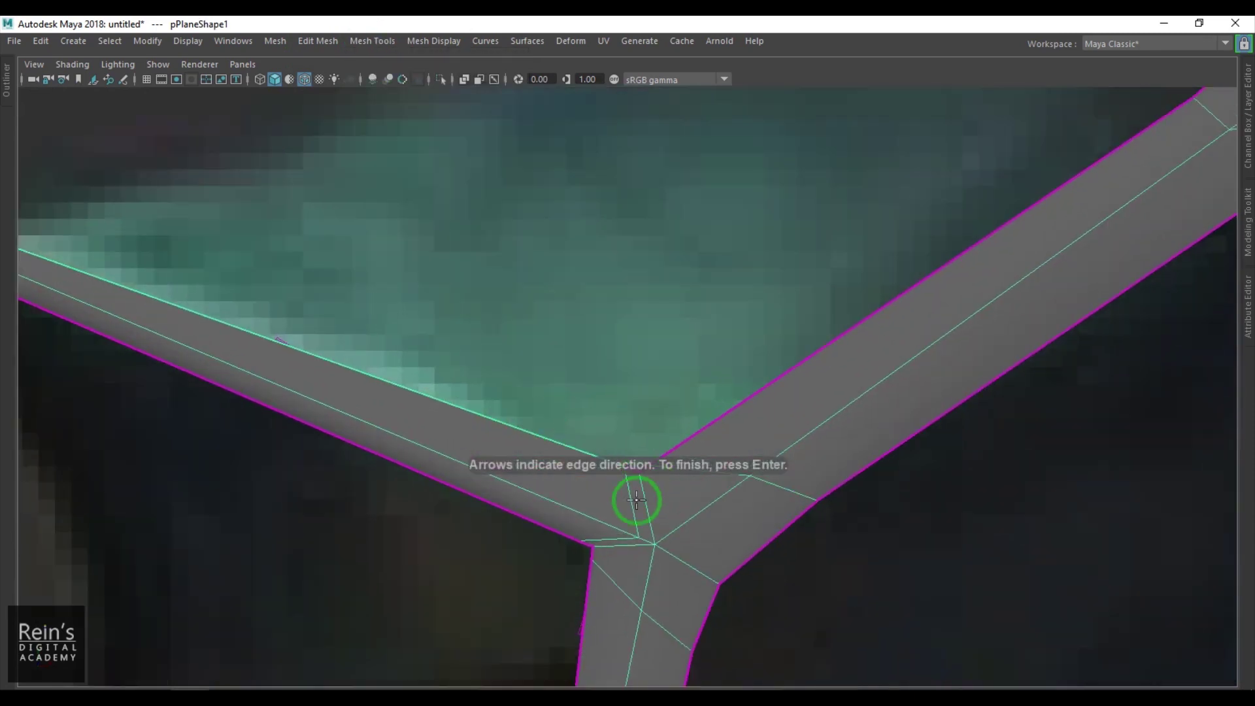
{"action": "middle_click_drag", "start_coordinate": [637, 499], "coordinate": [592, 357], "text": "alt"}
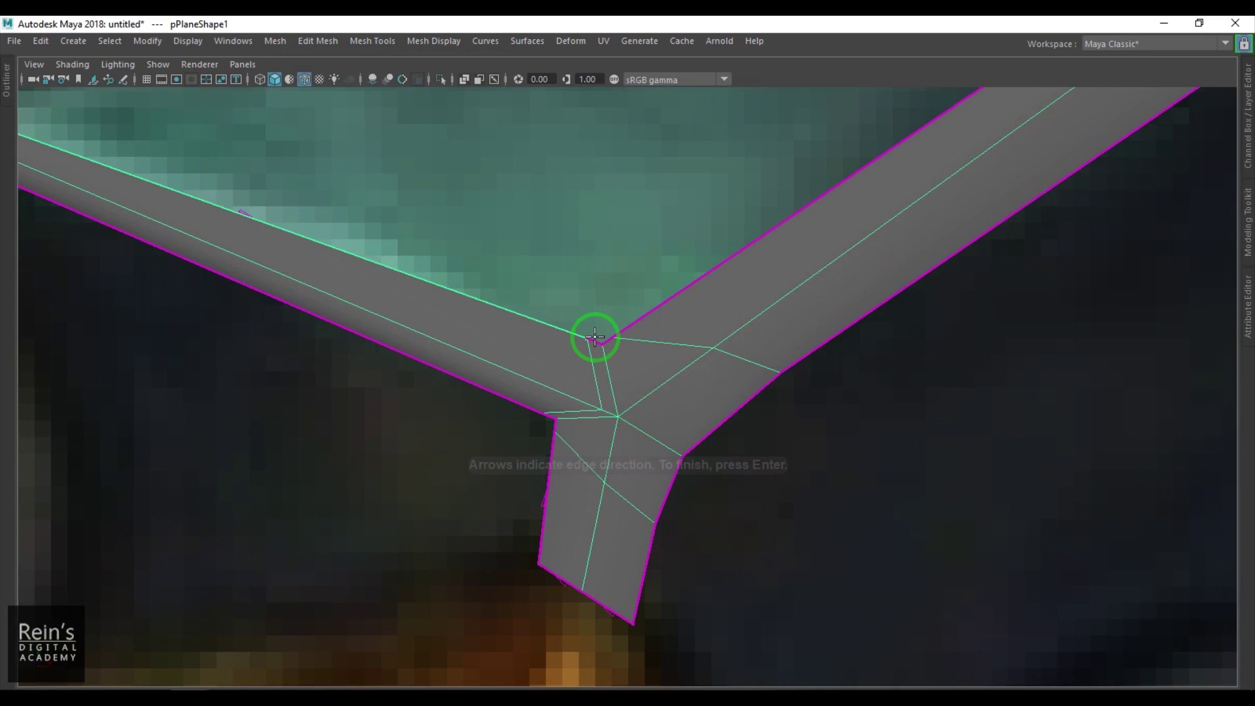
{"action": "left_click", "coordinate": [651, 311]}
Extend the appended face edge by edge along the main strip's inner border, past the lower junction to just above the middle junction
{"action": "middle_click_drag", "start_coordinate": [935, 137], "coordinate": [732, 562], "text": "alt"}
{"action": "middle_click_drag", "start_coordinate": [1008, 348], "coordinate": [684, 415], "text": "alt"}
{"action": "left_click", "coordinate": [708, 400]}
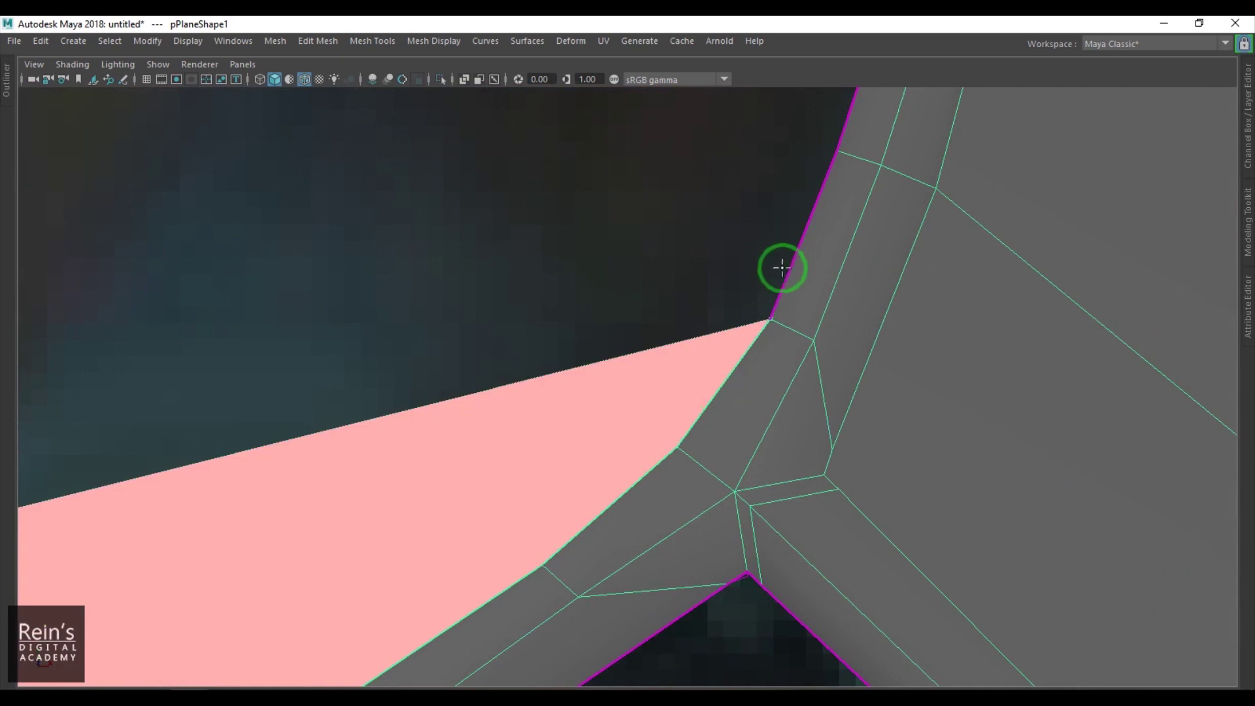
{"action": "left_click", "coordinate": [792, 265]}
{"action": "right_click_drag", "start_coordinate": [844, 337], "coordinate": [737, 330], "text": "alt"}
{"action": "middle_click_drag", "start_coordinate": [737, 330], "coordinate": [637, 461], "text": "alt"}
{"action": "right_click_drag", "start_coordinate": [637, 461], "coordinate": [669, 437], "text": "alt"}
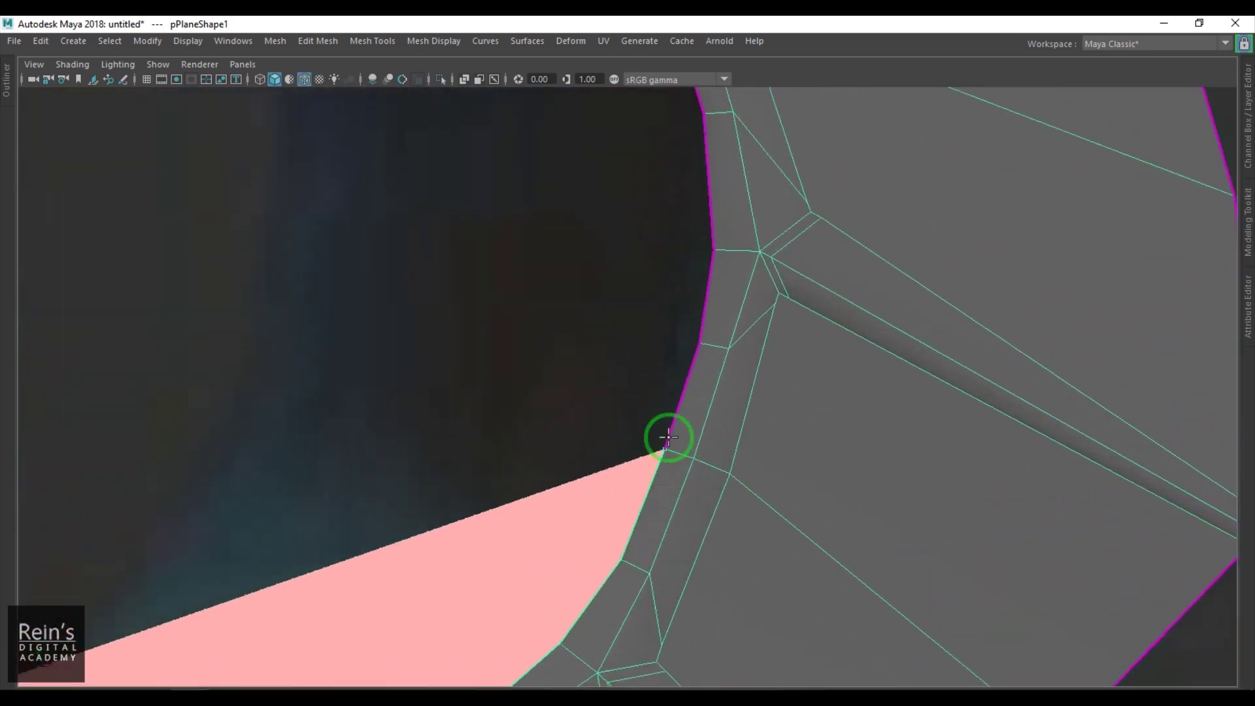
{"action": "left_click", "coordinate": [682, 399]}
{"action": "left_click", "coordinate": [706, 311]}
{"action": "left_click", "coordinate": [710, 204]}
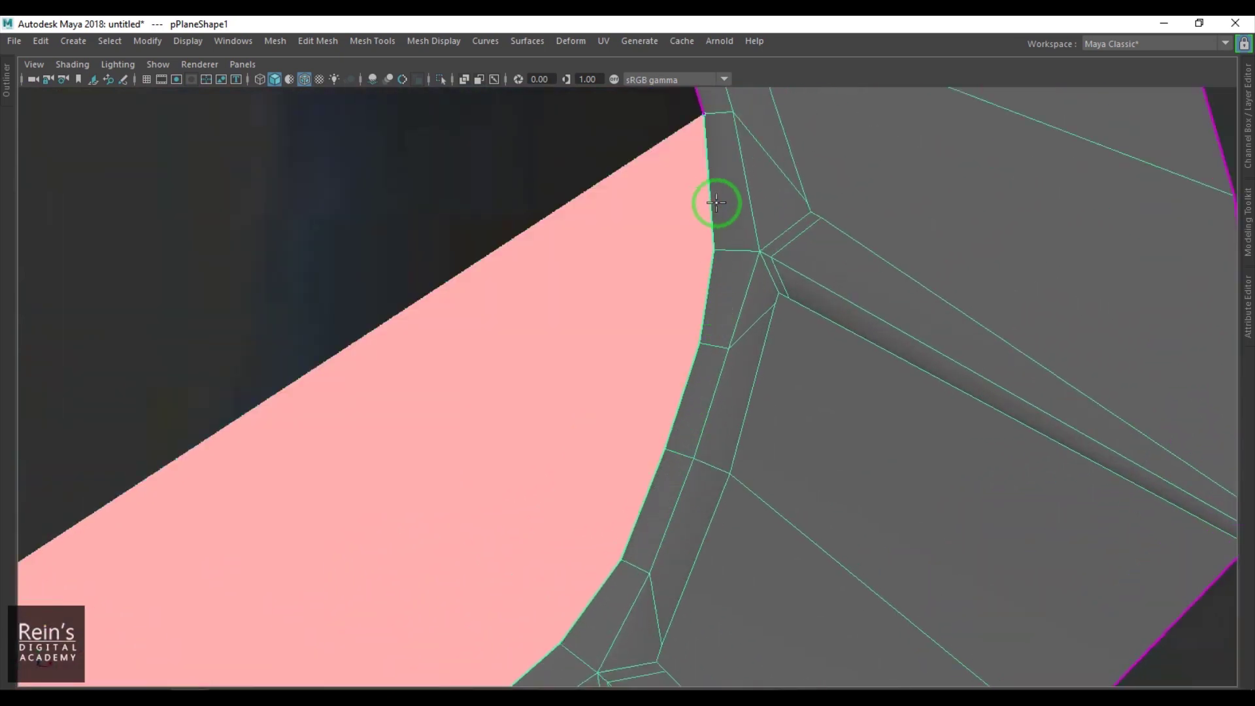
Continue the appended face along the inner border above the middle junction, replacing the two stray points with the existing border edges
{"action": "middle_click_drag", "start_coordinate": [712, 202], "coordinate": [686, 496], "text": "alt"}
{"action": "left_click", "coordinate": [660, 413]}
{"action": "left_click", "coordinate": [633, 318]}
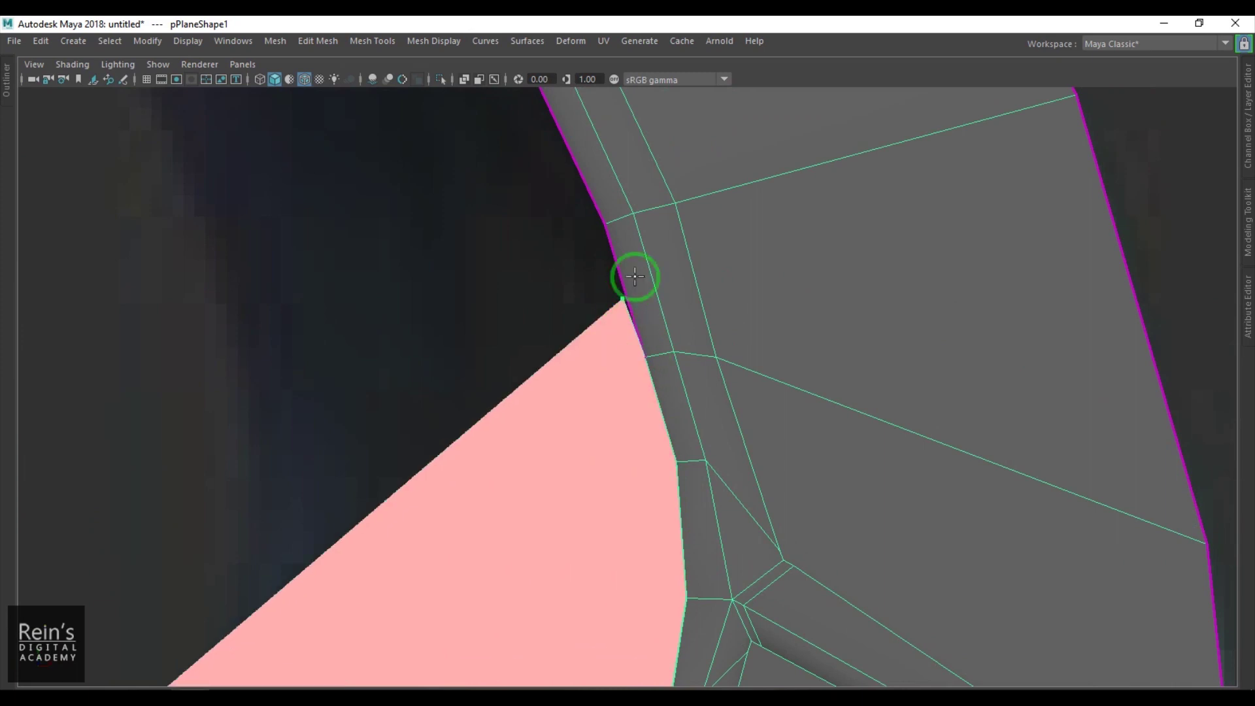
{"action": "key", "text": "ctrl+z"}
{"action": "left_click", "coordinate": [625, 292]}
{"action": "middle_click_drag", "start_coordinate": [580, 196], "coordinate": [701, 551], "text": "alt"}
{"action": "left_click", "coordinate": [660, 458]}
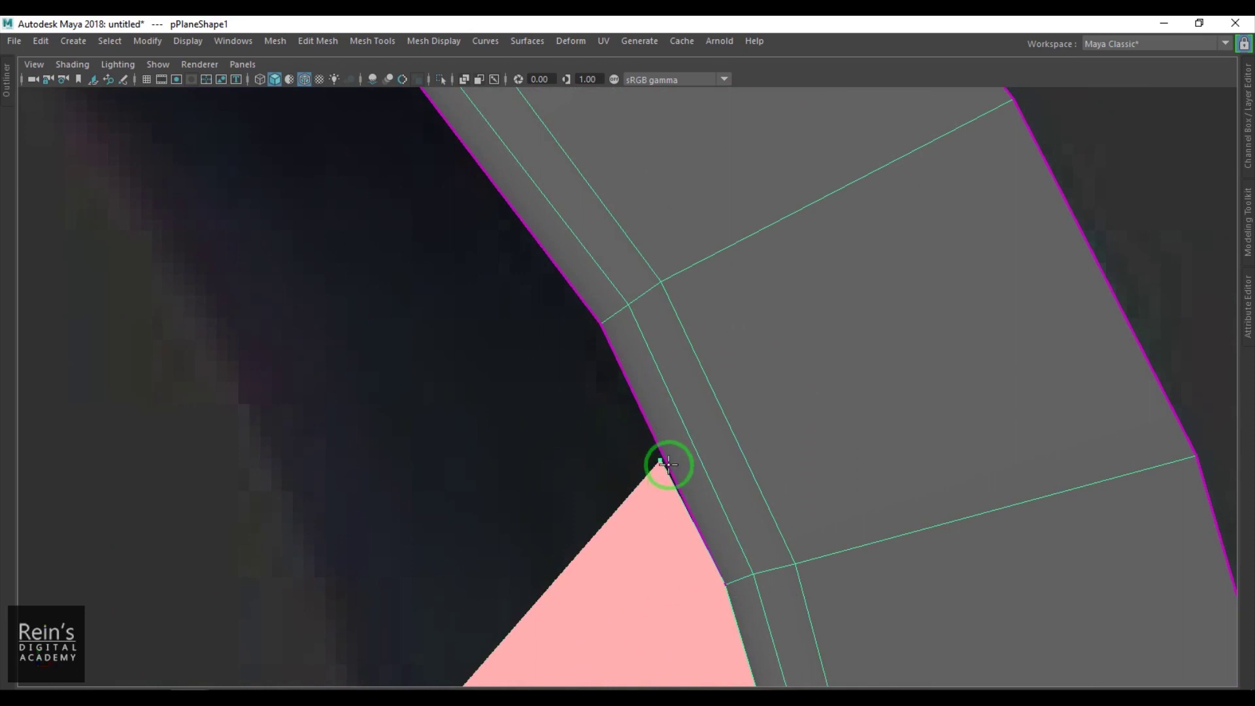
{"action": "key", "text": "ctrl+z"}
{"action": "left_click", "coordinate": [663, 447]}
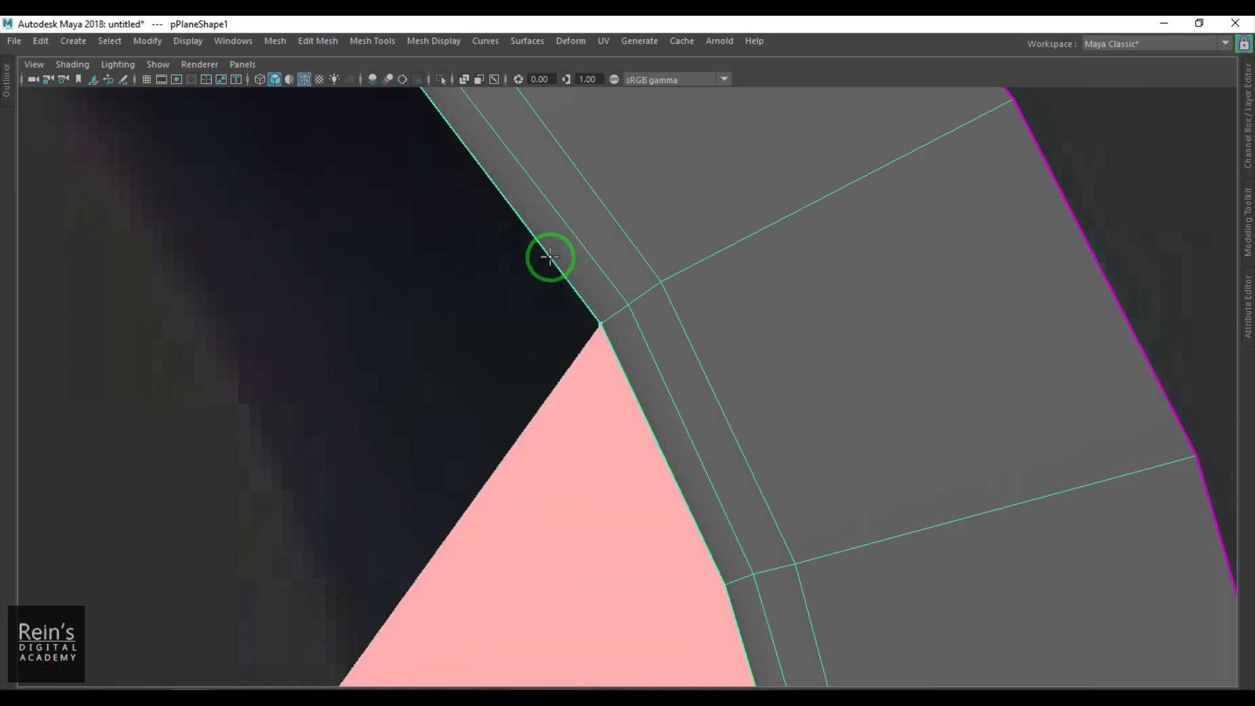
{"action": "left_click", "coordinate": [550, 257]}
Carry the appended face around the upper junction and along the upper branch's inner border edges toward the blade tip
{"action": "scroll", "coordinate": [614, 368], "scroll_direction": "down", "scroll_amount": 5}
{"action": "middle_click_drag", "start_coordinate": [580, 367], "coordinate": [645, 431], "text": "alt"}
{"action": "scroll", "coordinate": [640, 418], "scroll_direction": "up", "scroll_amount": 2}
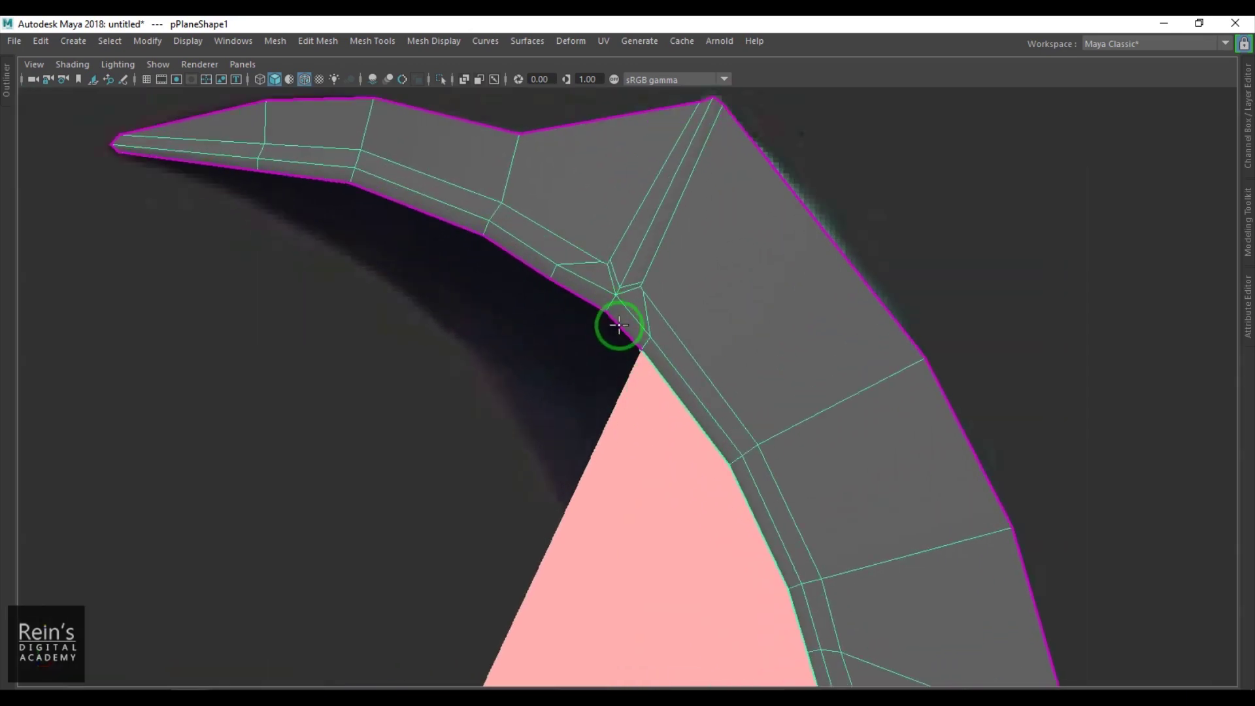
{"action": "left_click", "coordinate": [618, 325]}
{"action": "left_click", "coordinate": [575, 296]}
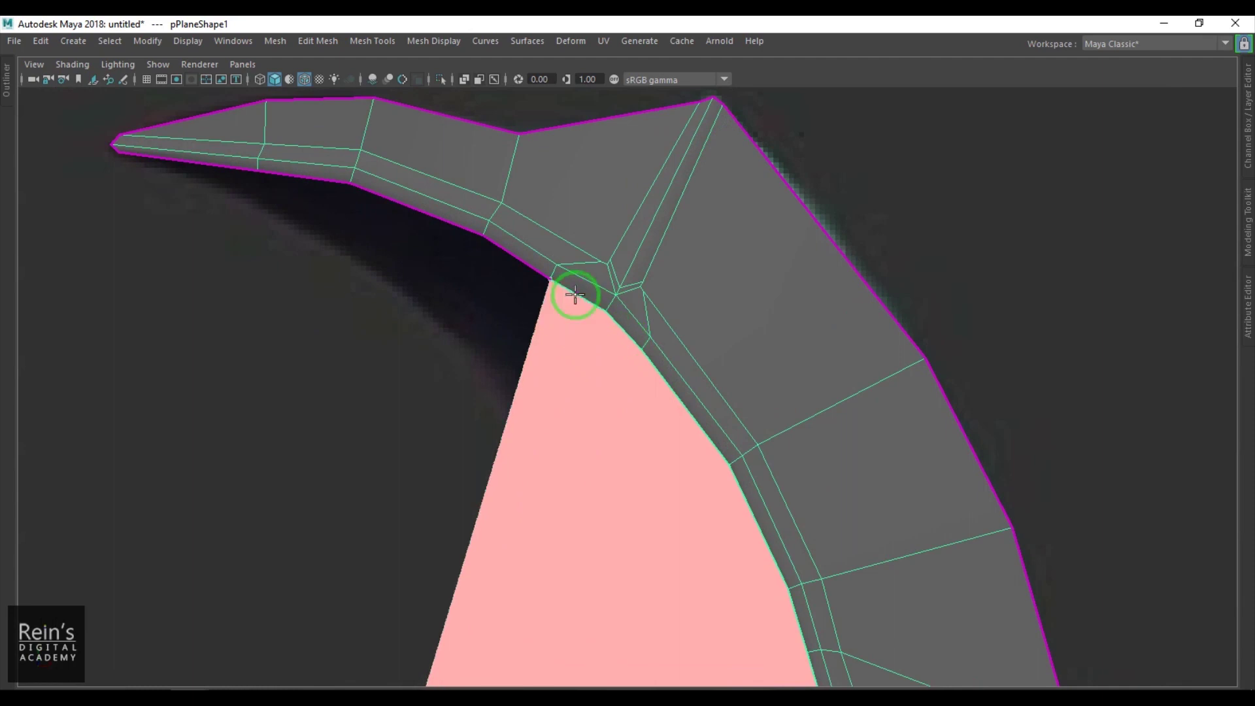
{"action": "left_click", "coordinate": [534, 266]}
{"action": "left_click", "coordinate": [443, 219]}
{"action": "left_click", "coordinate": [319, 176]}
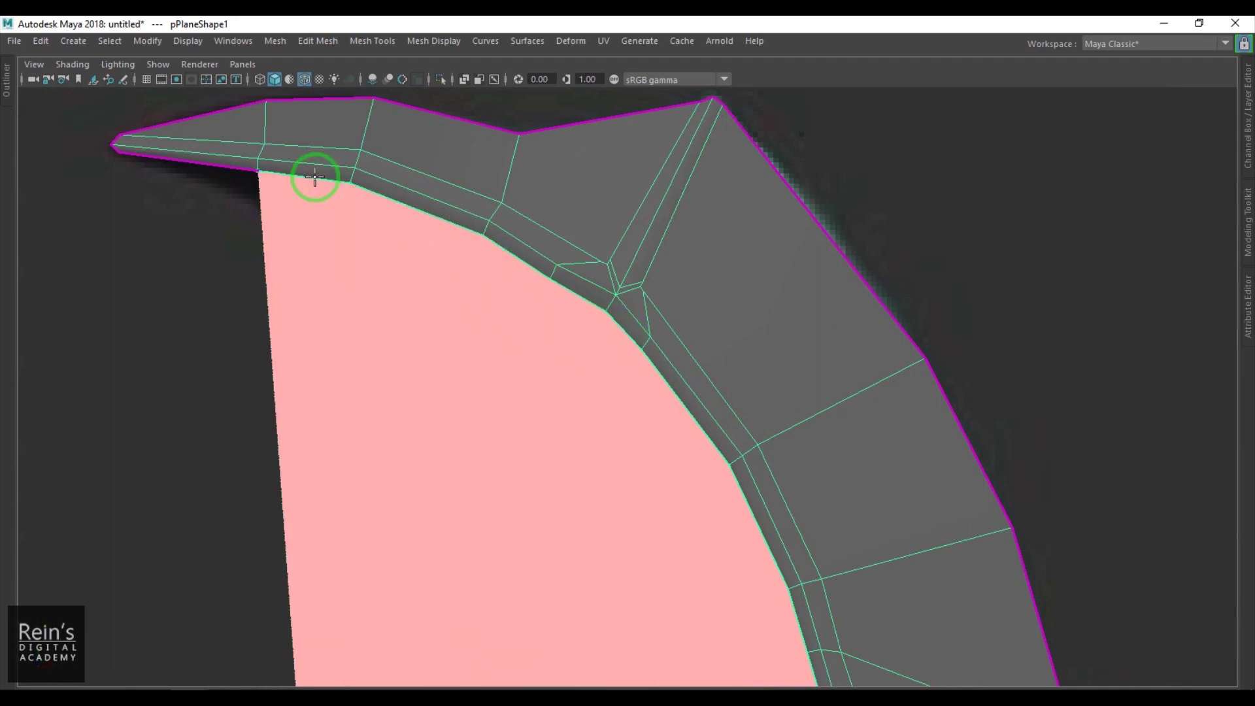
Place the last corner at the blade tip's lower vertex to finish the polygon filling the blade's inner area
{"action": "left_click", "coordinate": [216, 166]}
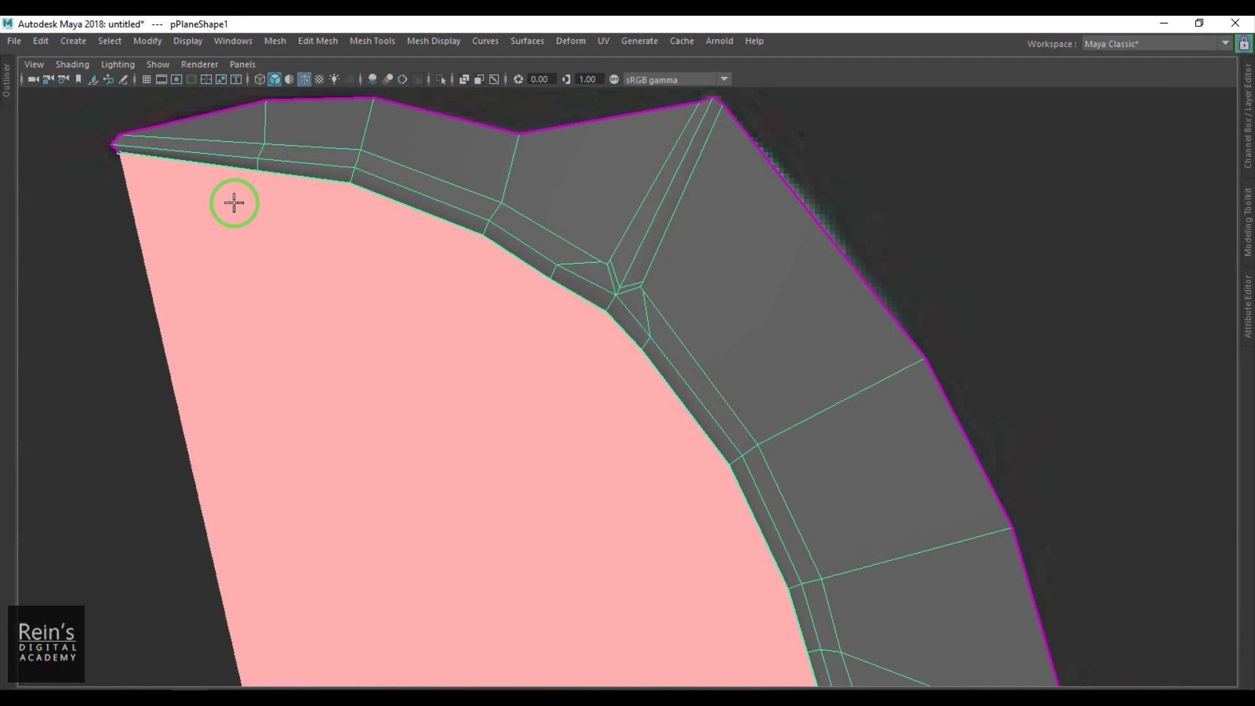
{"action": "key", "text": "w"}
Reposition the bevel vertices at the tip and below the upper spike so the inner strip follows the reference artwork
{"action": "scroll", "coordinate": [560, 381], "scroll_direction": "up", "scroll_amount": 4}
{"action": "middle_click_drag", "start_coordinate": [523, 311], "coordinate": [730, 404], "text": "alt"}
{"action": "left_click_drag", "start_coordinate": [733, 332], "coordinate": [774, 353]}
{"action": "mouse_move", "coordinate": [263, 149]}
{"action": "left_mouse_down"}
{"action": "mouse_move", "coordinate": [302, 208]}
{"action": "mouse_move", "coordinate": [294, 160]}
{"action": "mouse_move", "coordinate": [272, 162]}
{"action": "left_mouse_up"}
{"action": "key", "text": "4"}
{"action": "middle_click_drag", "start_coordinate": [875, 522], "coordinate": [691, 407], "text": "alt"}
{"action": "left_click_drag", "start_coordinate": [697, 310], "coordinate": [839, 410]}
{"action": "left_click_drag", "start_coordinate": [732, 367], "coordinate": [741, 361]}
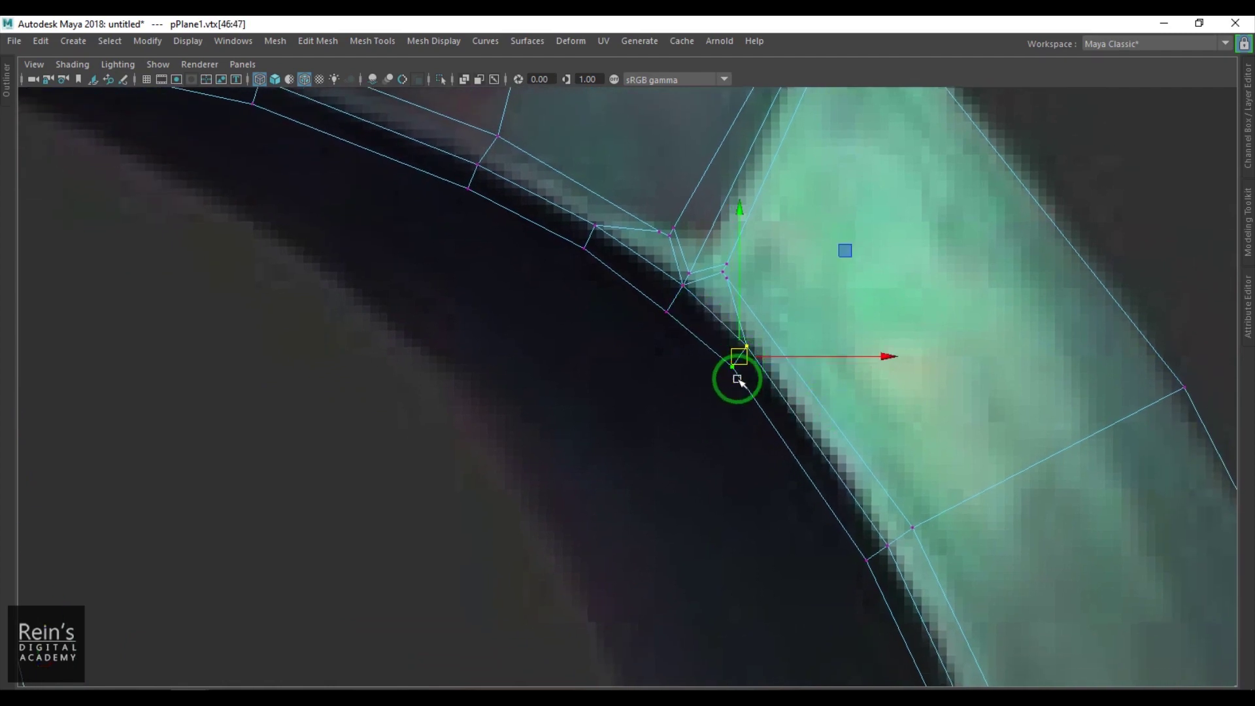
{"action": "key", "text": "5"}
{"action": "left_click_drag", "start_coordinate": [743, 369], "coordinate": [735, 375]}
With Multi-Cut, cut an edge across the large inner face from the upper-middle bevel vertex to the open border
{"action": "middle_click_drag", "start_coordinate": [758, 427], "coordinate": [713, 317], "text": "alt"}
{"action": "right_click_drag", "start_coordinate": [785, 386], "coordinate": [720, 399], "text": "alt"}
{"action": "middle_click_drag", "start_coordinate": [695, 463], "coordinate": [702, 404], "text": "alt"}
{"action": "right_click_drag", "start_coordinate": [752, 438], "coordinate": [696, 458], "text": "alt"}
{"action": "middle_click_drag", "start_coordinate": [755, 490], "coordinate": [729, 301], "text": "alt"}
{"action": "middle_click_drag", "start_coordinate": [775, 442], "coordinate": [745, 518], "text": "alt"}
{"action": "right_click_drag", "start_coordinate": [766, 409], "coordinate": [945, 316]}
{"action": "middle_click_drag", "start_coordinate": [888, 345], "coordinate": [936, 447], "text": "alt"}
{"action": "middle_click_drag", "start_coordinate": [600, 409], "coordinate": [686, 353], "text": "alt"}
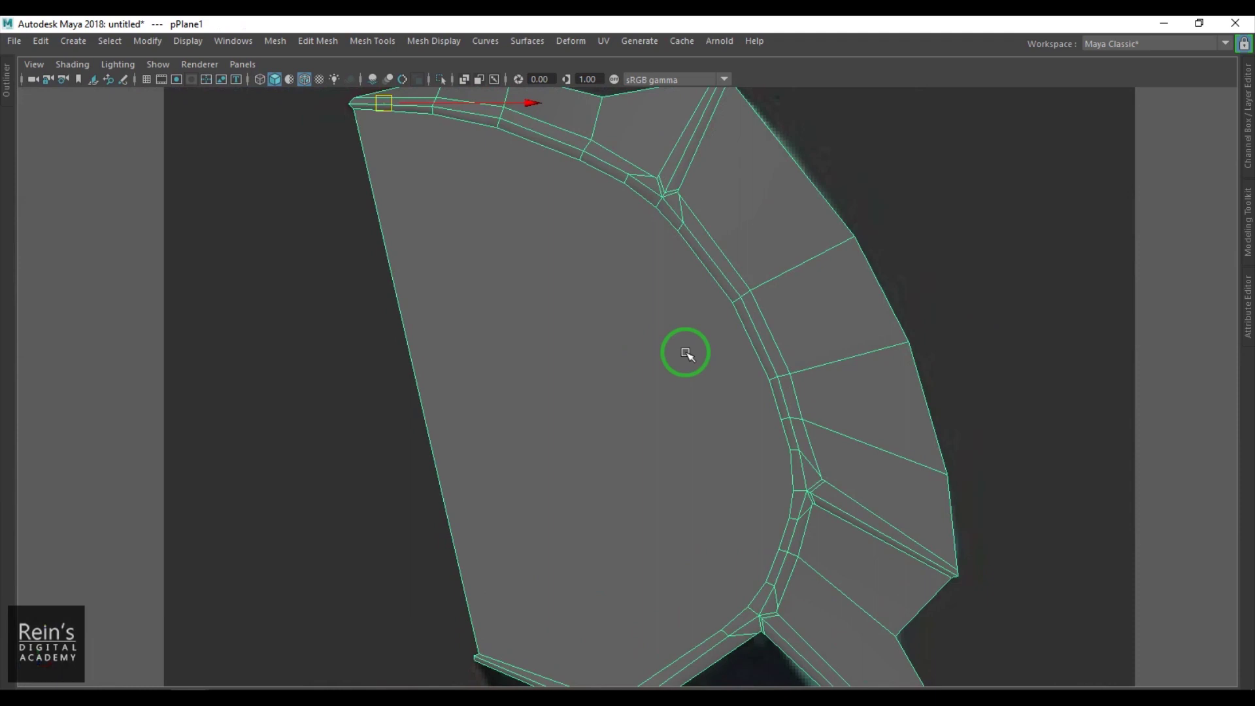
{"action": "key", "text": "4"}
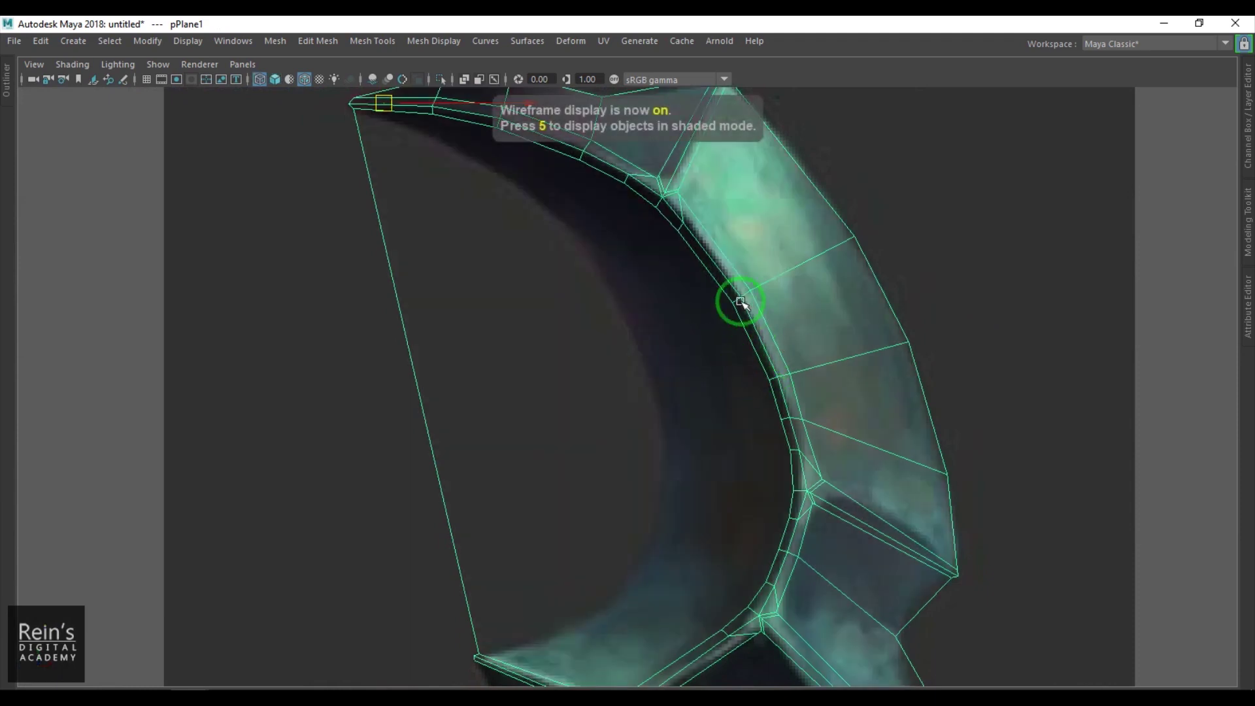
{"action": "key", "text": "6"}
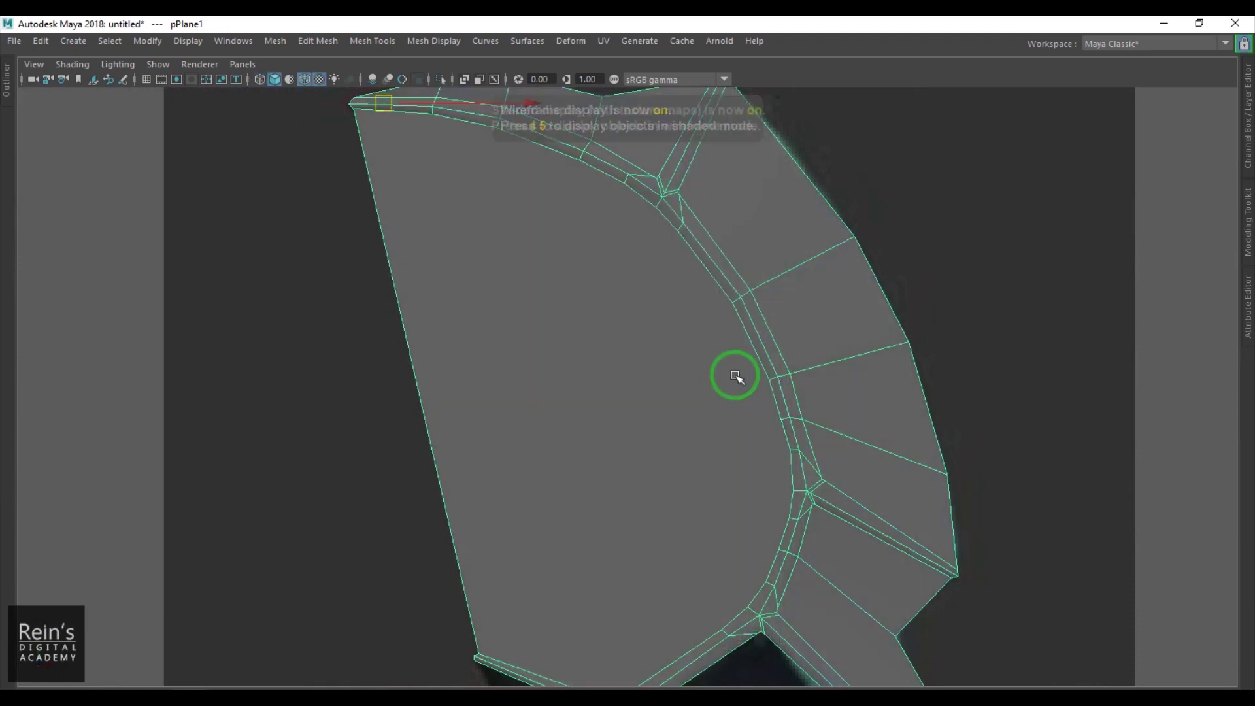
{"action": "right_click_drag", "start_coordinate": [776, 277], "coordinate": [673, 281], "text": "shift"}
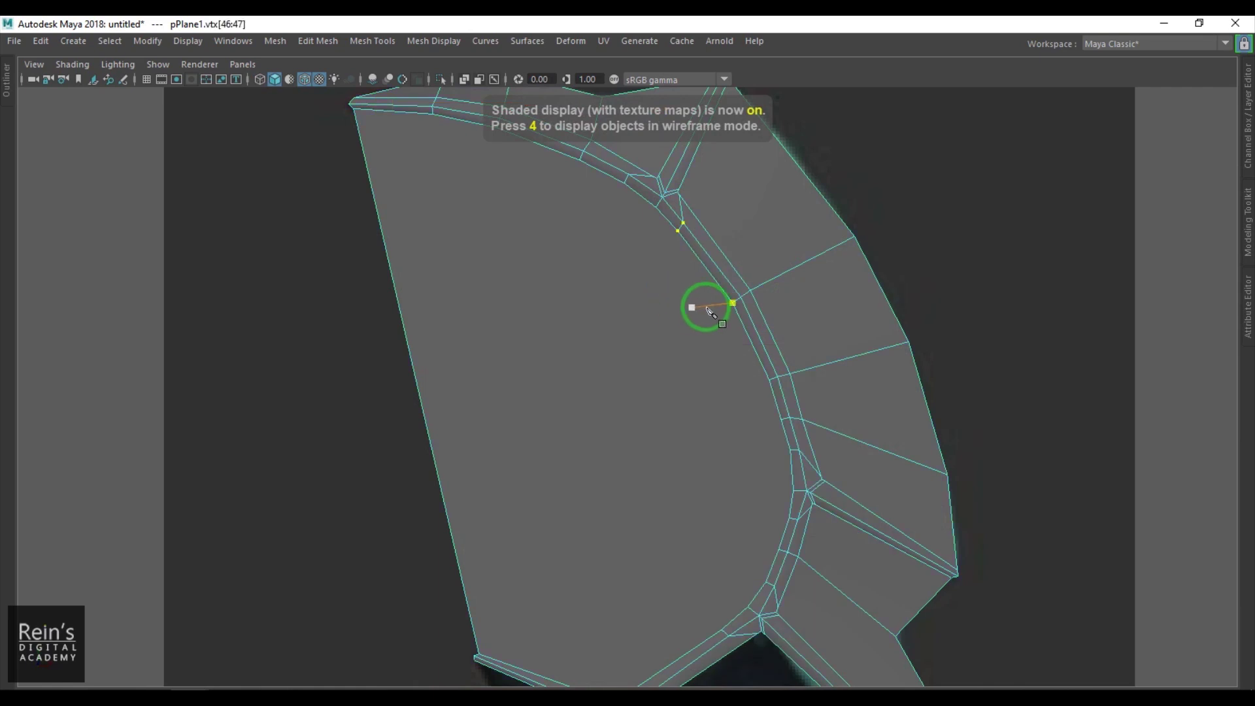
{"action": "left_click_drag", "start_coordinate": [413, 360], "coordinate": [417, 385]}
{"action": "key", "text": "q"}
Move the new border vertex toward the bevel until it sits on the inner contour of the reference blade
{"action": "right_click_drag", "start_coordinate": [271, 410], "coordinate": [271, 411]}
{"action": "left_click", "coordinate": [422, 404]}
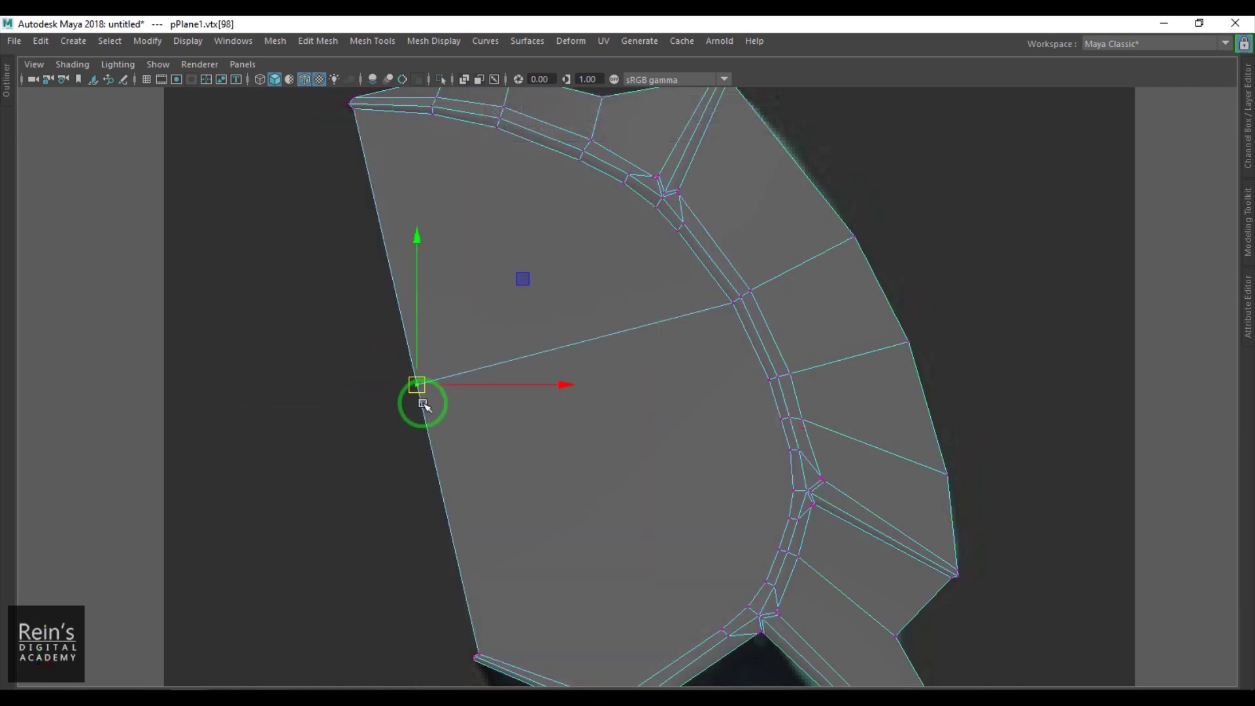
{"action": "key", "text": "4"}
{"action": "left_click_drag", "start_coordinate": [422, 405], "coordinate": [633, 347]}
Cut a second edge across the inner face from a bevel vertex on the lower half to the open border
{"action": "key", "text": "6"}
{"action": "middle_click_drag", "start_coordinate": [665, 461], "coordinate": [619, 358], "text": "alt"}
{"action": "middle_click_drag", "start_coordinate": [603, 257], "coordinate": [588, 341], "text": "alt"}
{"action": "scroll", "coordinate": [540, 391], "scroll_direction": "up", "scroll_amount": 1}
{"action": "middle_click_drag", "start_coordinate": [605, 383], "coordinate": [672, 532], "text": "alt"}
{"action": "scroll", "coordinate": [626, 430], "scroll_direction": "up", "scroll_amount": 5}
{"action": "right_click_drag", "start_coordinate": [694, 254], "coordinate": [695, 254]}
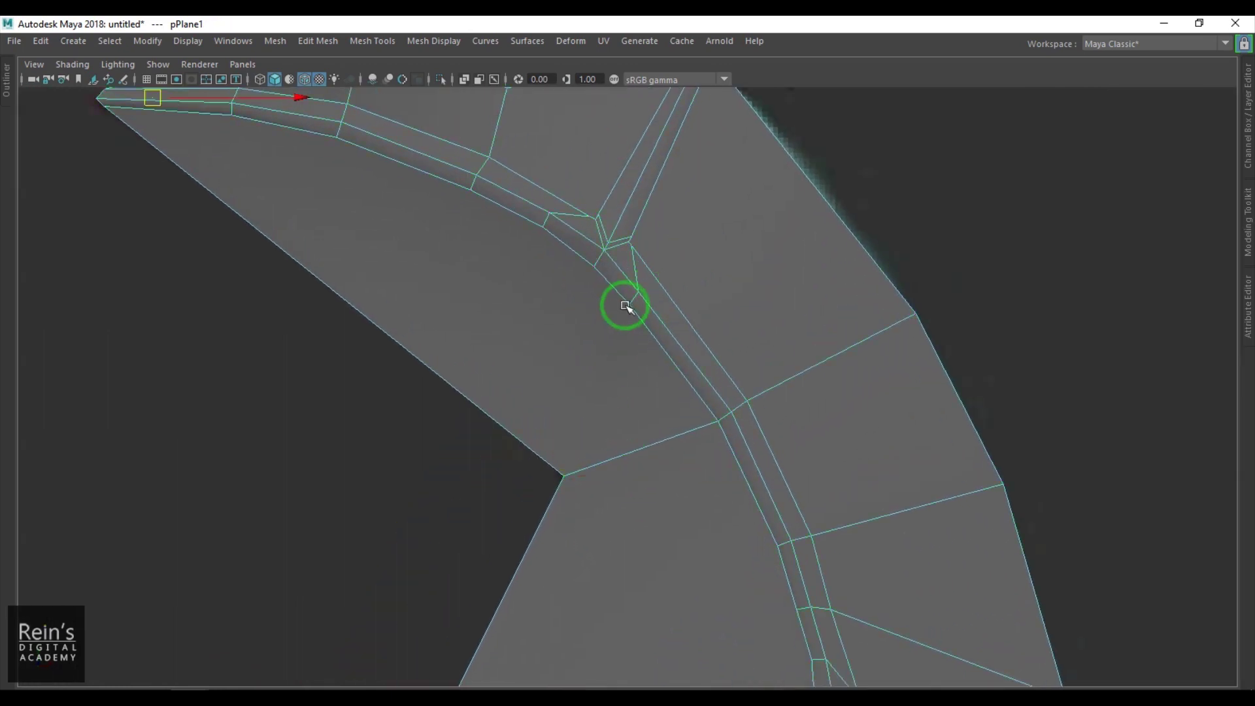
{"action": "left_click_drag", "start_coordinate": [610, 368], "coordinate": [672, 434], "text": "alt"}
{"action": "right_click_drag", "start_coordinate": [693, 320], "coordinate": [602, 319], "text": "shift"}
{"action": "left_click", "coordinate": [759, 419]}
{"action": "left_click", "coordinate": [427, 278]}
Pull the lower cut's border vertex inward toward the reference blade's inner contour
{"action": "key", "text": "w"}
{"action": "left_click_drag", "start_coordinate": [409, 258], "coordinate": [572, 364]}
{"action": "key", "text": "4"}
Cut another edge across the inner face, from the bevel vertex nearer the blade tip to the open border
{"action": "scroll", "coordinate": [629, 401], "scroll_direction": "down", "scroll_amount": 3}
{"action": "middle_click_drag", "start_coordinate": [554, 348], "coordinate": [591, 499], "text": "alt"}
{"action": "middle_click_drag", "start_coordinate": [556, 297], "coordinate": [634, 460], "text": "alt"}
{"action": "key", "text": "5"}
{"action": "right_click_drag", "start_coordinate": [604, 388], "coordinate": [595, 267]}
{"action": "left_click", "coordinate": [606, 279]}
{"action": "left_click", "coordinate": [607, 279]}
{"action": "left_click_drag", "start_coordinate": [555, 386], "coordinate": [540, 375]}
{"action": "key", "text": "q"}
Move the border vertex of the cut nearest the tip onto the reference blade's inner contour
{"action": "right_click_drag", "start_coordinate": [594, 372], "coordinate": [523, 359]}
{"action": "left_click_drag", "start_coordinate": [519, 346], "coordinate": [572, 335]}
{"action": "key", "text": "4"}
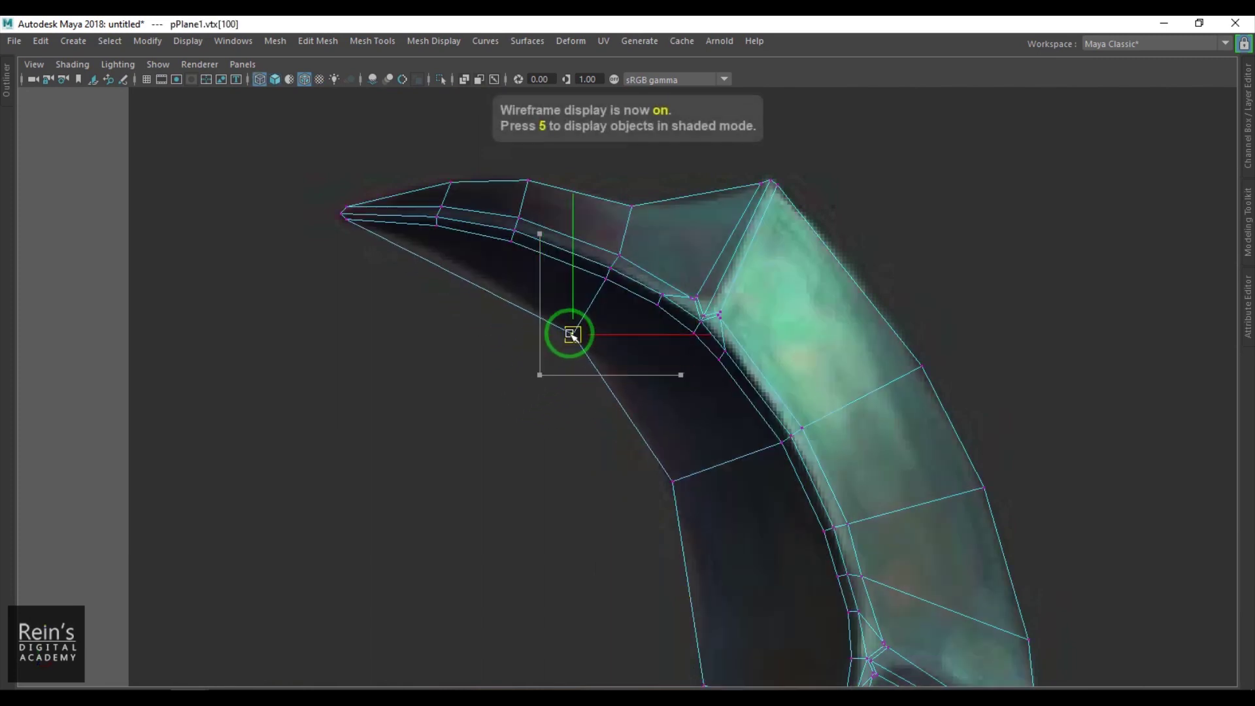
Refine the lower border vertex so it sits on the dark inner contour of the reference blade
{"action": "key", "text": "6"}
{"action": "left_click_drag", "start_coordinate": [850, 488], "coordinate": [665, 331], "text": "alt"}
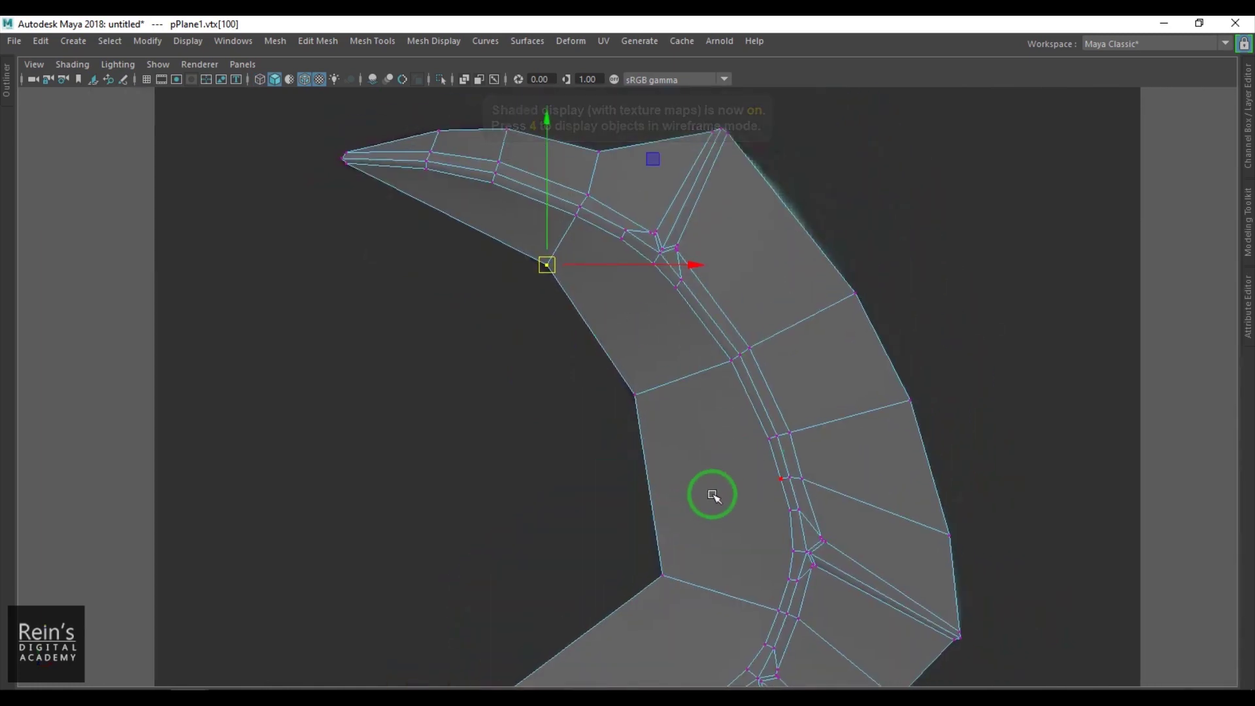
{"action": "key", "text": "4"}
{"action": "middle_click_drag", "start_coordinate": [675, 569], "coordinate": [688, 332], "text": "alt"}
{"action": "left_click_drag", "start_coordinate": [637, 299], "coordinate": [679, 327]}
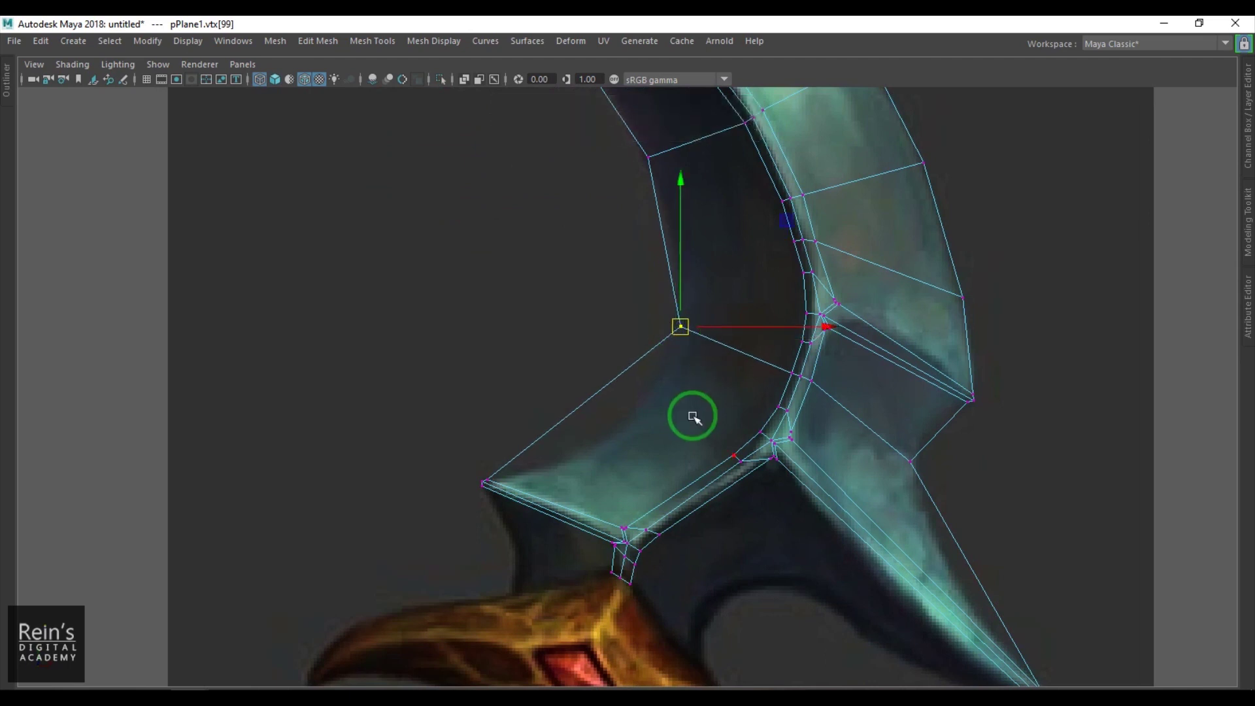
Cut an edge across the lower bevel strip, midway between its two corner junctions
{"action": "key", "text": "5"}
{"action": "key", "text": "F8"}
{"action": "middle_click_drag", "start_coordinate": [720, 485], "coordinate": [718, 398], "text": "alt"}
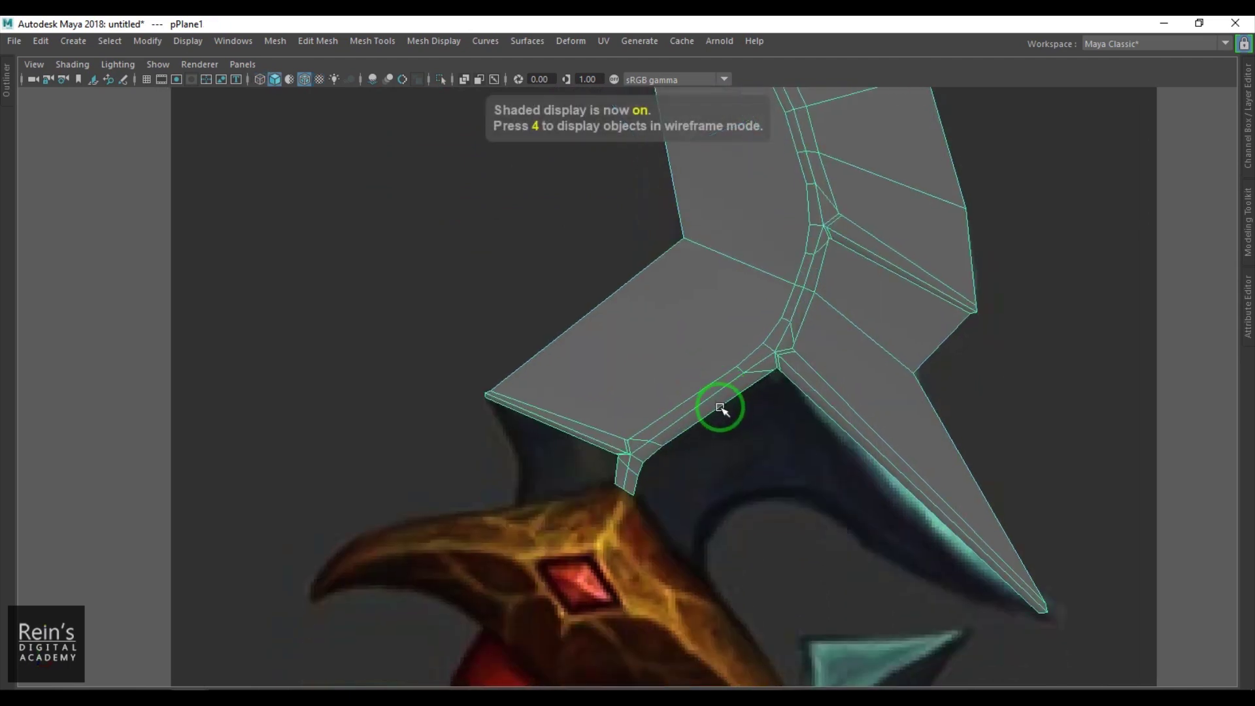
{"action": "scroll", "coordinate": [719, 407], "scroll_direction": "up", "scroll_amount": 2}
{"action": "right_click_drag", "start_coordinate": [763, 383], "coordinate": [675, 322], "text": "shift"}
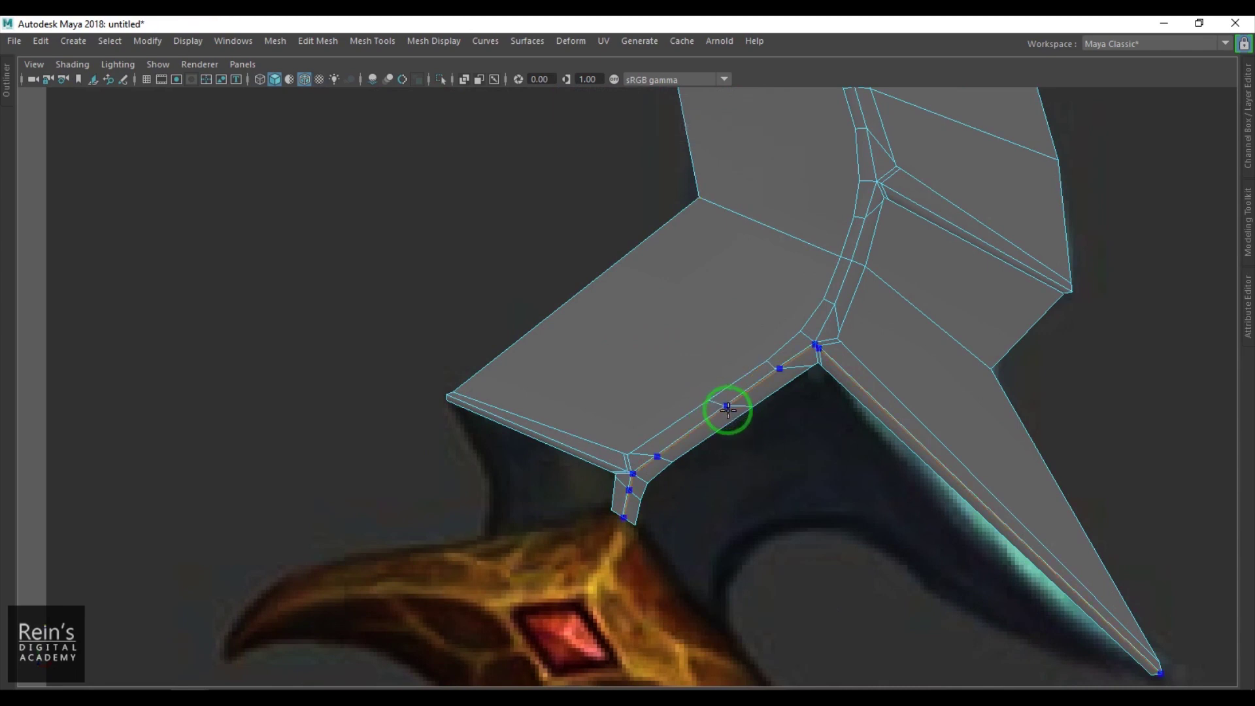
{"action": "scroll", "coordinate": [764, 433], "scroll_direction": "up", "scroll_amount": 3}
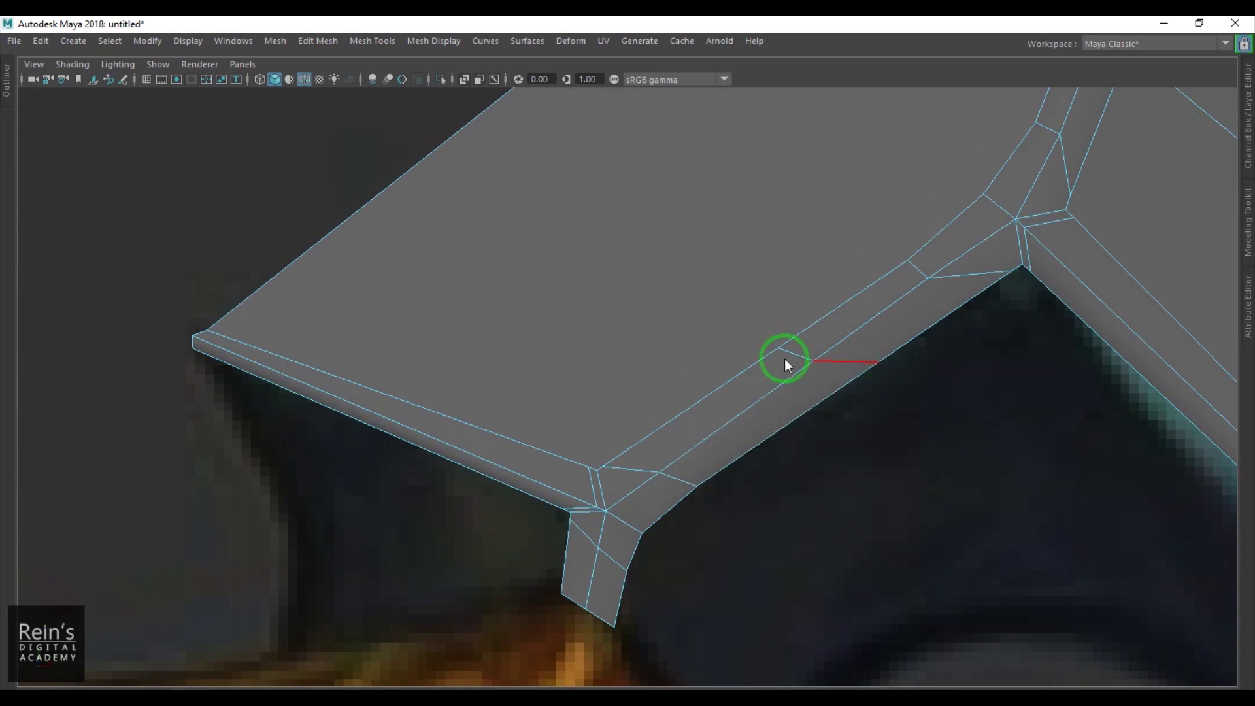
Shift the outer and middle vertices of the new strip edge so it runs straight across the bevel
{"action": "left_click_drag", "start_coordinate": [864, 328], "coordinate": [907, 407]}
{"action": "mouse_move", "coordinate": [884, 364]}
{"action": "left_mouse_down"}
{"action": "mouse_move", "coordinate": [827, 397]}
{"action": "mouse_move", "coordinate": [801, 372]}
{"action": "left_mouse_up"}
{"action": "left_click", "coordinate": [816, 363]}
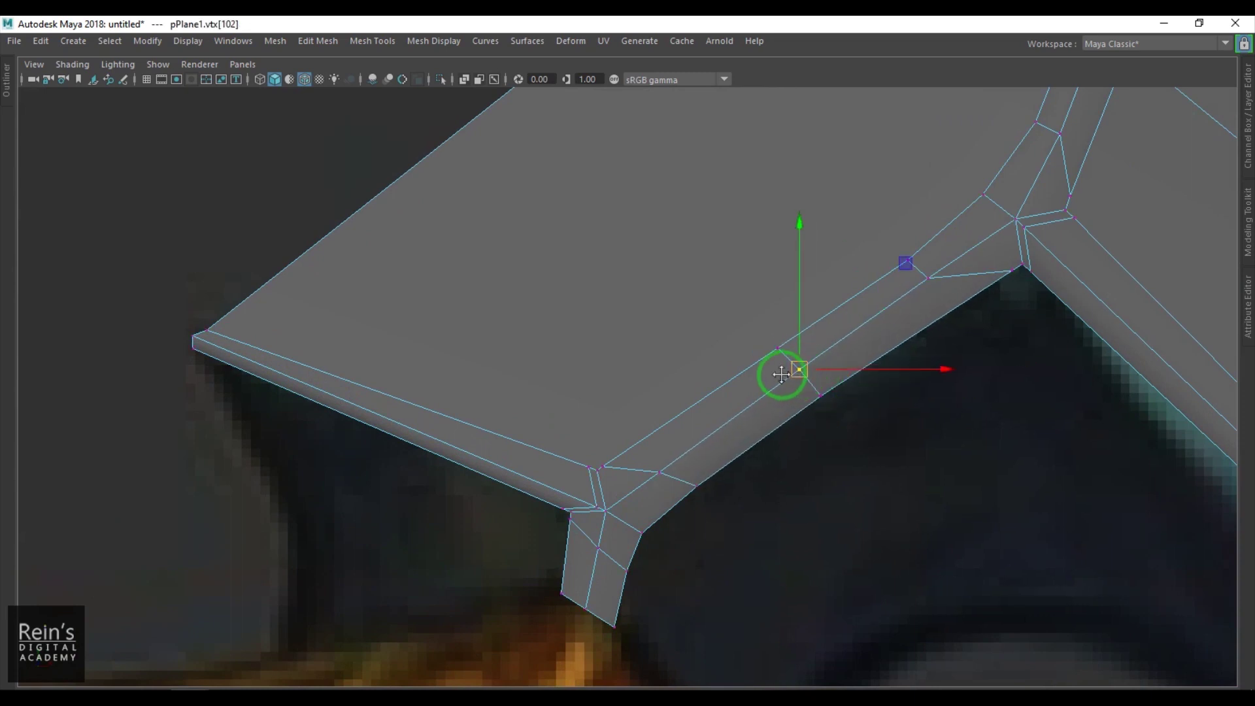
{"action": "middle_click_drag", "start_coordinate": [784, 373], "coordinate": [760, 456], "text": "alt"}
{"action": "right_click_drag", "start_coordinate": [743, 465], "coordinate": [881, 320]}
Extend the strip edge with a cut across the lower inner face to the open border
{"action": "right_click_drag", "start_coordinate": [786, 230], "coordinate": [680, 232], "text": "shift"}
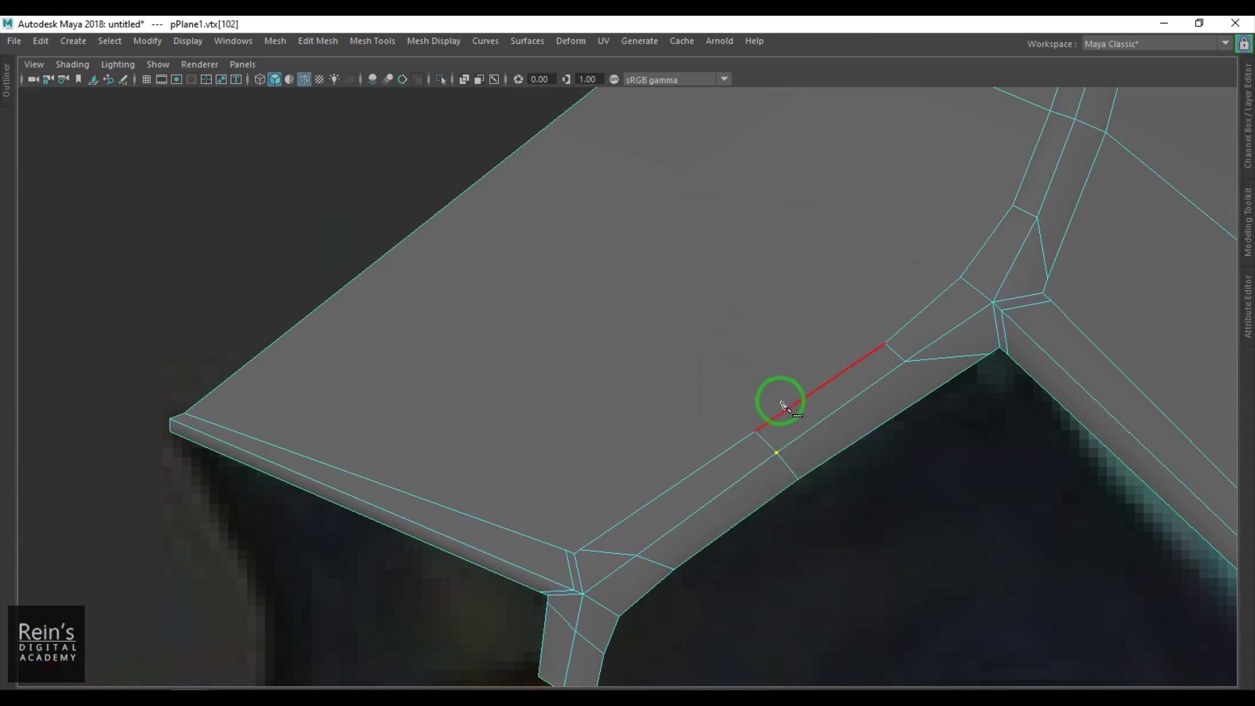
{"action": "left_click", "coordinate": [747, 446]}
{"action": "left_click", "coordinate": [461, 200]}
{"action": "right_click", "coordinate": [487, 252]}
Check the smoothed preview, return to the unsmoothed mesh, and move the new border vertex onto the lower inner contour
{"action": "right_click_drag", "start_coordinate": [489, 254], "coordinate": [401, 258]}
{"action": "key", "text": "3"}
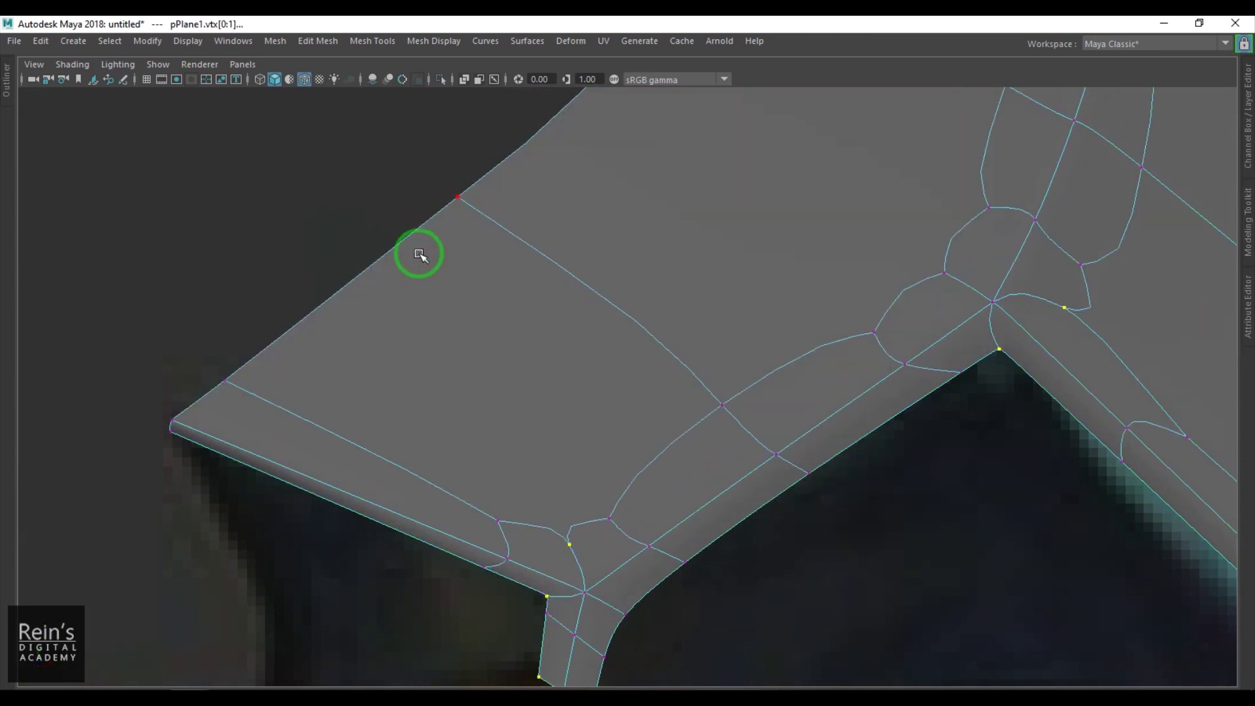
{"action": "key", "text": "1"}
{"action": "key", "text": "4"}
{"action": "left_click_drag", "start_coordinate": [433, 187], "coordinate": [563, 263]}
Cut two edges near the blade tip, connecting the bevel vertices there to the inner border
{"action": "scroll", "coordinate": [479, 306], "scroll_direction": "down", "scroll_amount": 5}
{"action": "middle_click_drag", "start_coordinate": [730, 196], "coordinate": [669, 364], "text": "alt"}
{"action": "middle_click_drag", "start_coordinate": [724, 333], "coordinate": [752, 460], "text": "alt"}
{"action": "middle_click_drag", "start_coordinate": [527, 123], "coordinate": [685, 359], "text": "alt"}
{"action": "scroll", "coordinate": [658, 333], "scroll_direction": "up", "scroll_amount": 2}
{"action": "key", "text": "5"}
{"action": "key", "text": "F8"}
{"action": "right_click_drag", "start_coordinate": [571, 186], "coordinate": [437, 190], "text": "shift"}
{"action": "left_click_drag", "start_coordinate": [481, 197], "coordinate": [454, 192]}
{"action": "left_click_drag", "start_coordinate": [462, 250], "coordinate": [432, 241]}
{"action": "right_click", "coordinate": [432, 242]}
{"action": "left_click", "coordinate": [560, 214]}
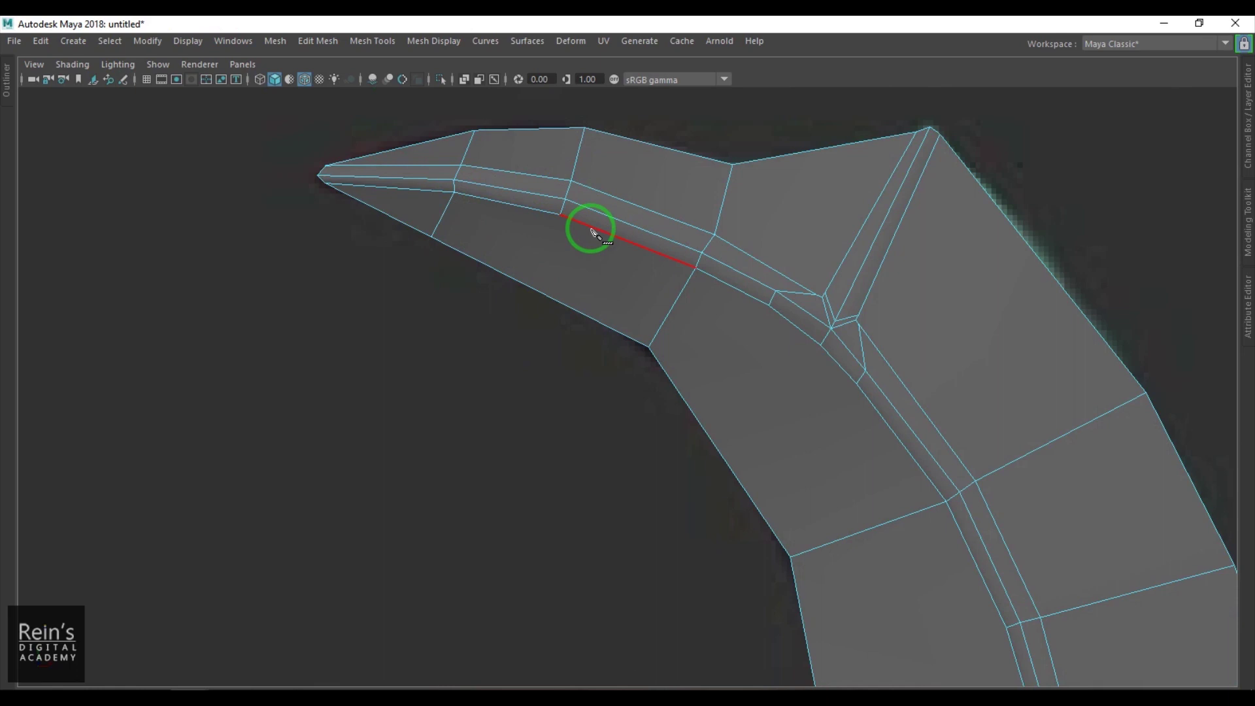
{"action": "left_click_drag", "start_coordinate": [551, 297], "coordinate": [532, 297]}
Cut three edges below the upper spike, joining its neighbouring bevel vertices to the inner border
{"action": "left_click_drag", "start_coordinate": [794, 327], "coordinate": [760, 320]}
{"action": "left_click_drag", "start_coordinate": [713, 410], "coordinate": [680, 402]}
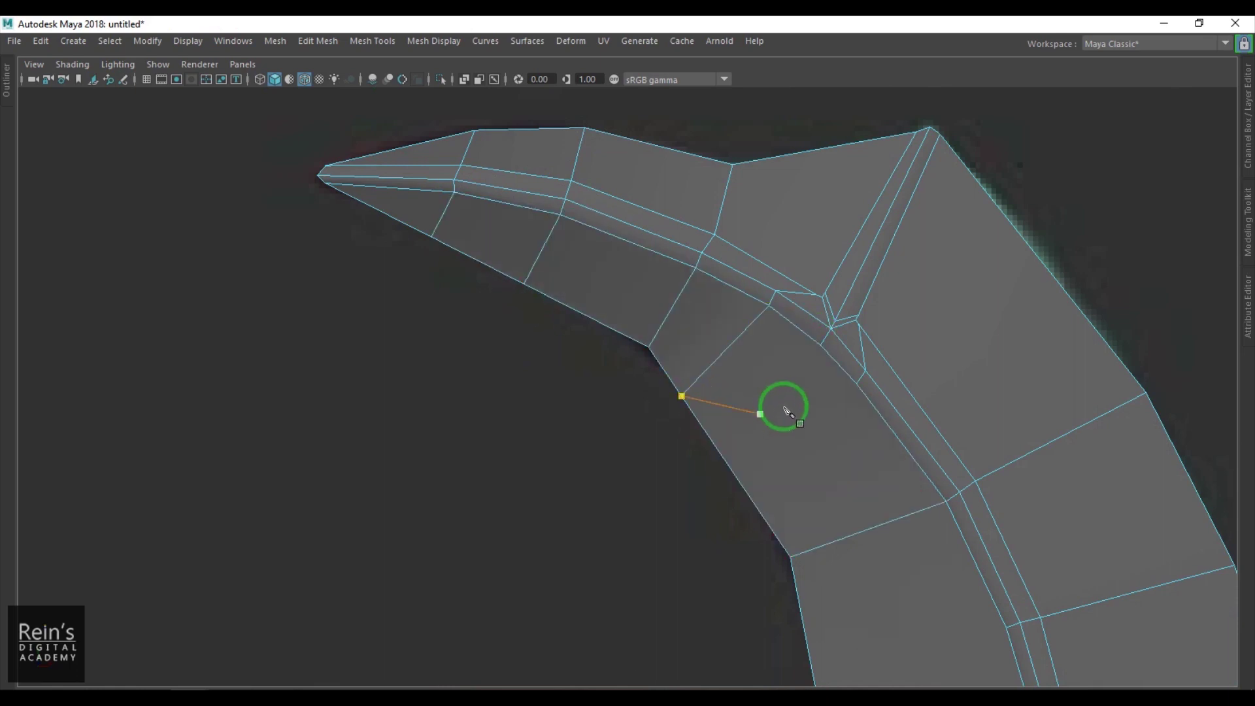
{"action": "left_click_drag", "start_coordinate": [725, 452], "coordinate": [716, 431]}
{"action": "right_click", "coordinate": [716, 430]}
{"action": "left_click", "coordinate": [862, 384]}
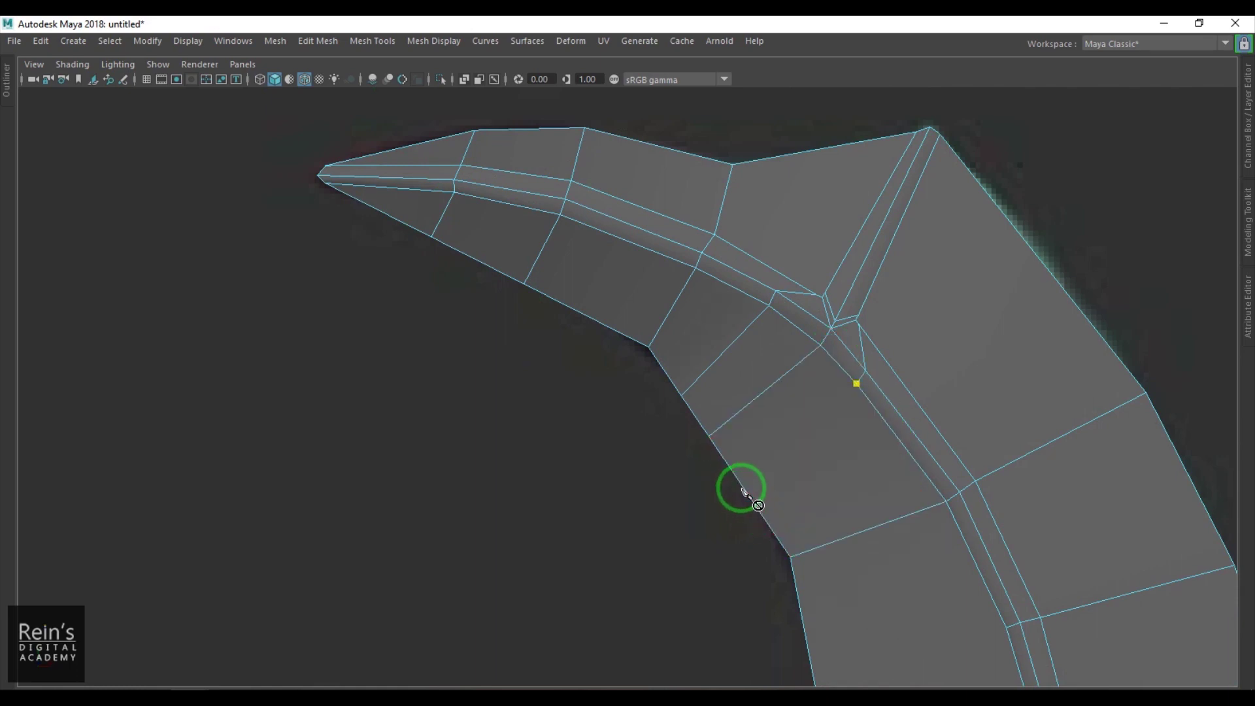
{"action": "left_click_drag", "start_coordinate": [750, 500], "coordinate": [739, 484]}
Cut five edges across the middle of the inner face, from the bevel vertices beside the side spike to the border
{"action": "middle_click_drag", "start_coordinate": [852, 616], "coordinate": [761, 240], "text": "alt"}
{"action": "middle_click_drag", "start_coordinate": [827, 450], "coordinate": [791, 507], "text": "alt"}
{"action": "left_click", "coordinate": [682, 342]}
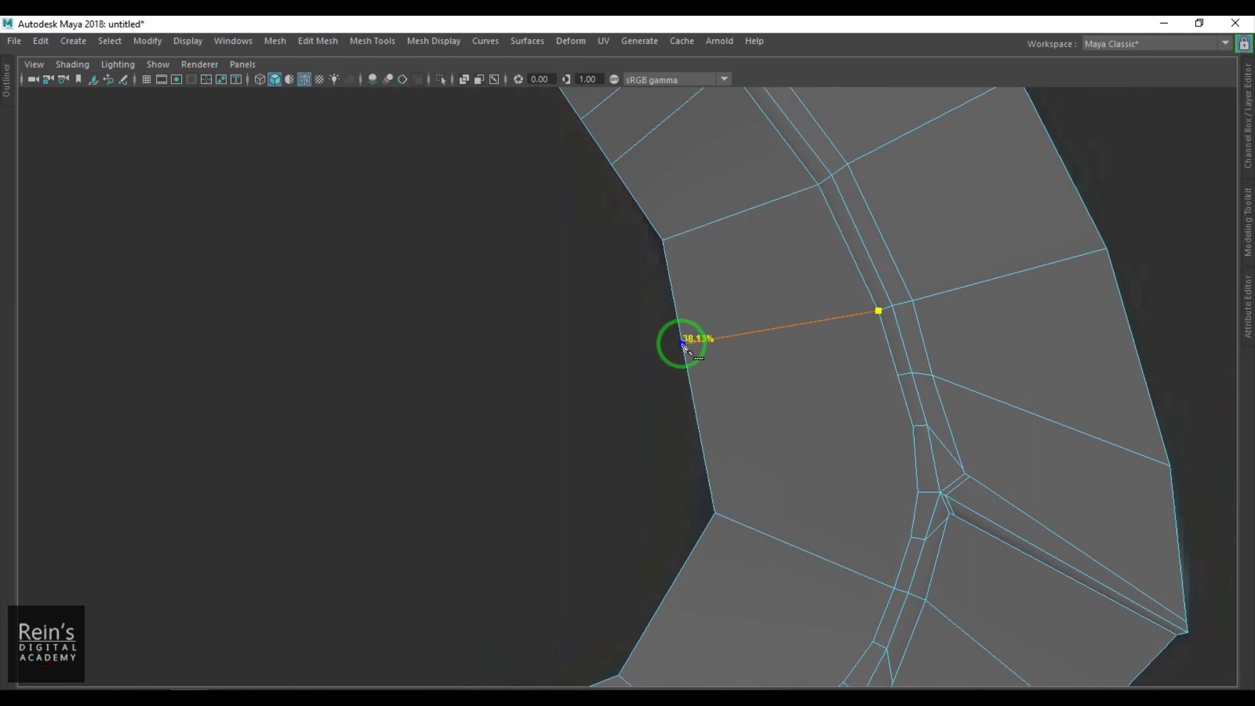
{"action": "left_click", "coordinate": [891, 358]}
{"action": "left_click", "coordinate": [695, 403]}
{"action": "left_click", "coordinate": [706, 454]}
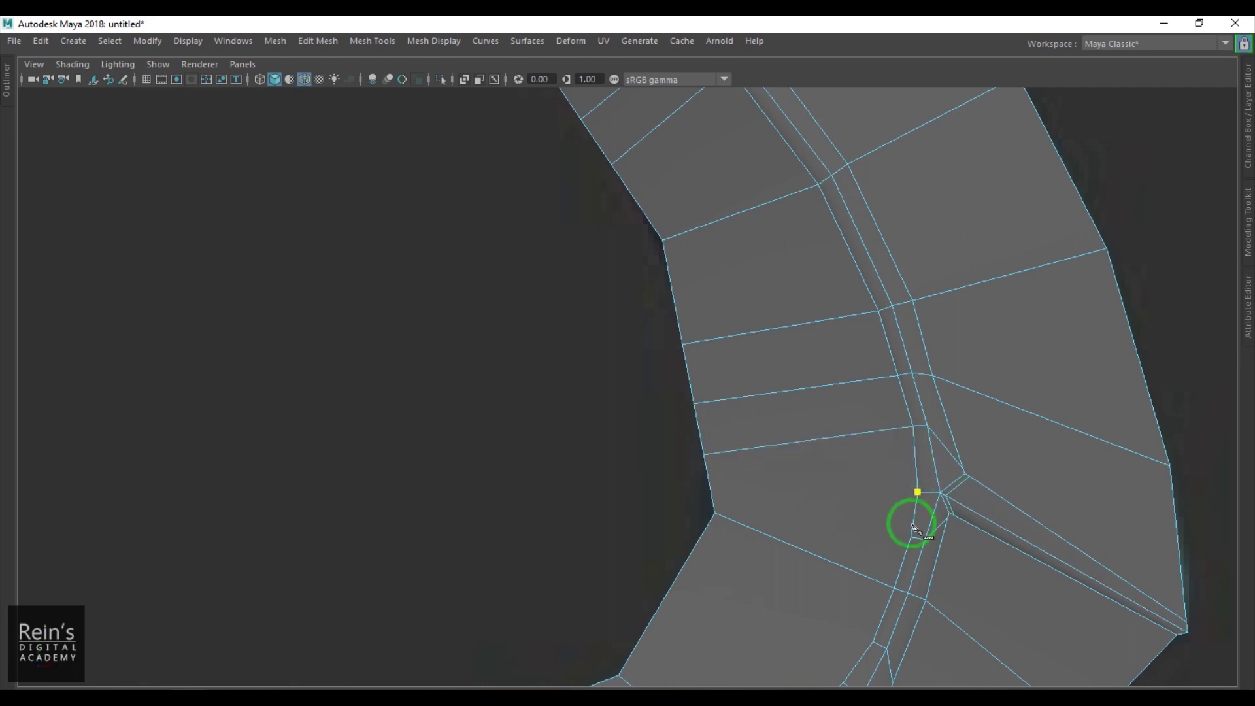
{"action": "left_click", "coordinate": [710, 473]}
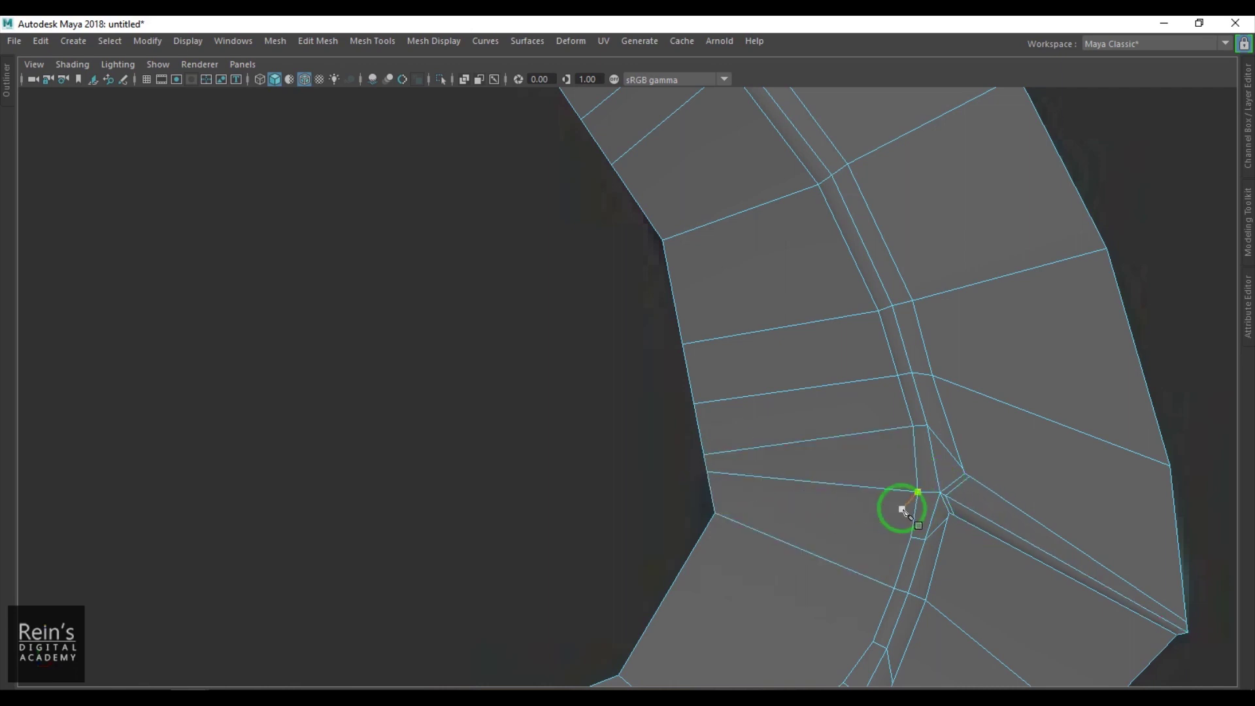
{"action": "left_click", "coordinate": [712, 491]}
{"action": "right_click", "coordinate": [778, 523]}
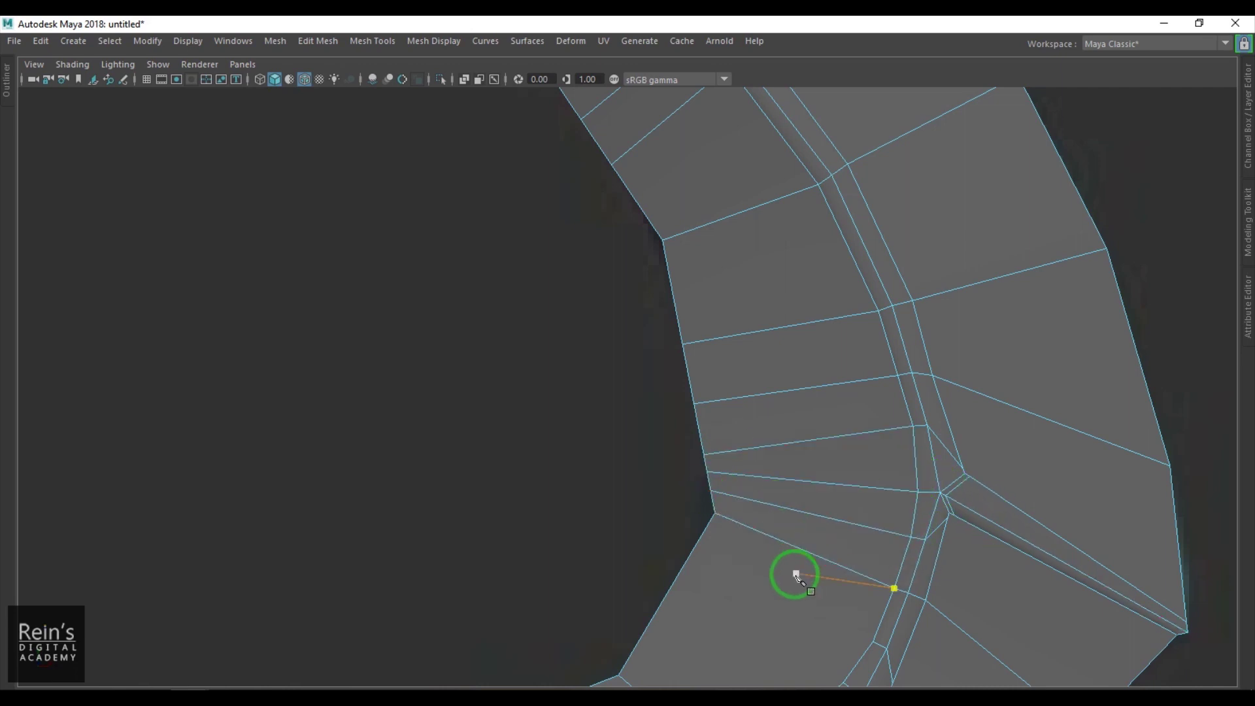
Cut three edges across the lower inner face, from the bevel vertices near the lower spike to the border
{"action": "middle_click_drag", "start_coordinate": [831, 660], "coordinate": [863, 496], "text": "alt"}
{"action": "left_click", "coordinate": [905, 451]}
{"action": "left_click", "coordinate": [722, 358]}
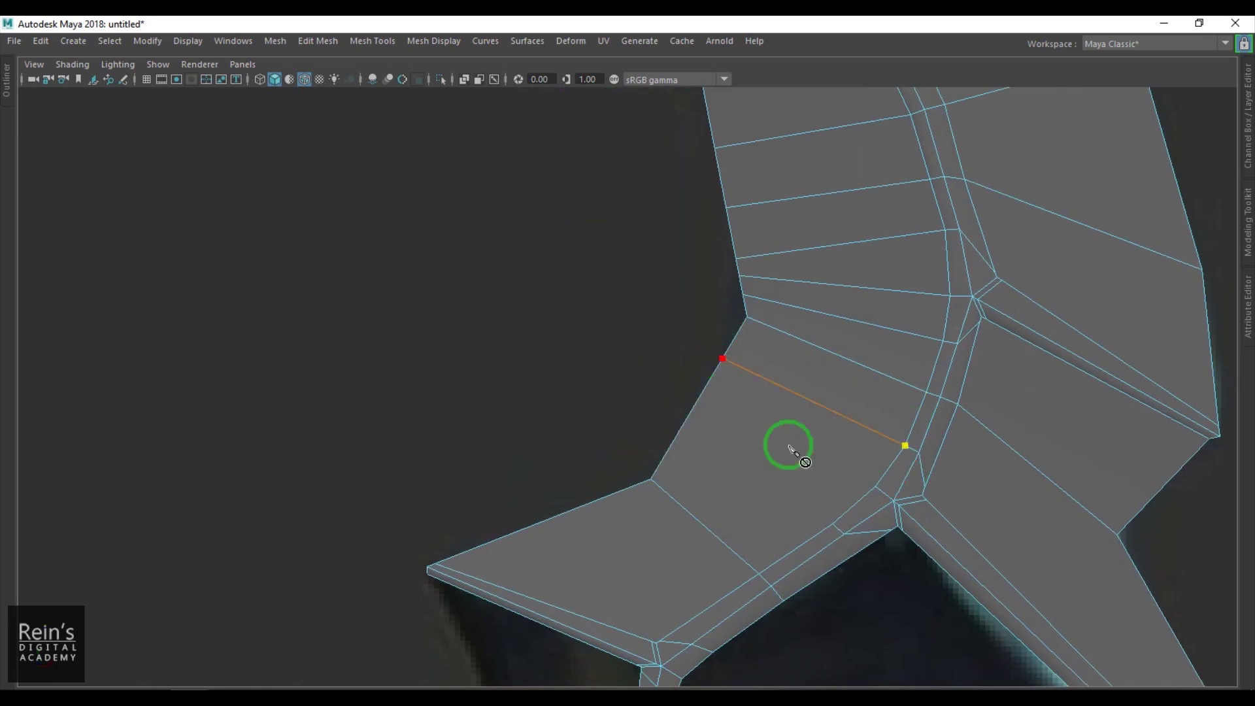
{"action": "left_click", "coordinate": [707, 387]}
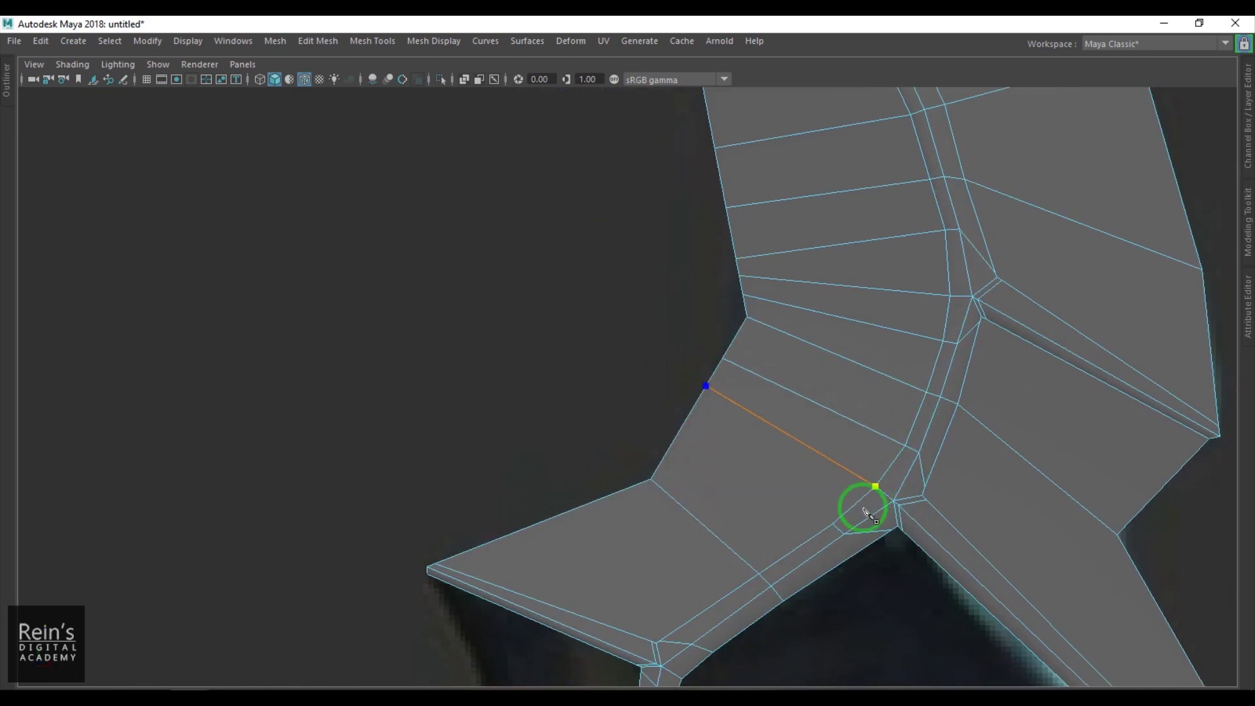
{"action": "left_click", "coordinate": [839, 520]}
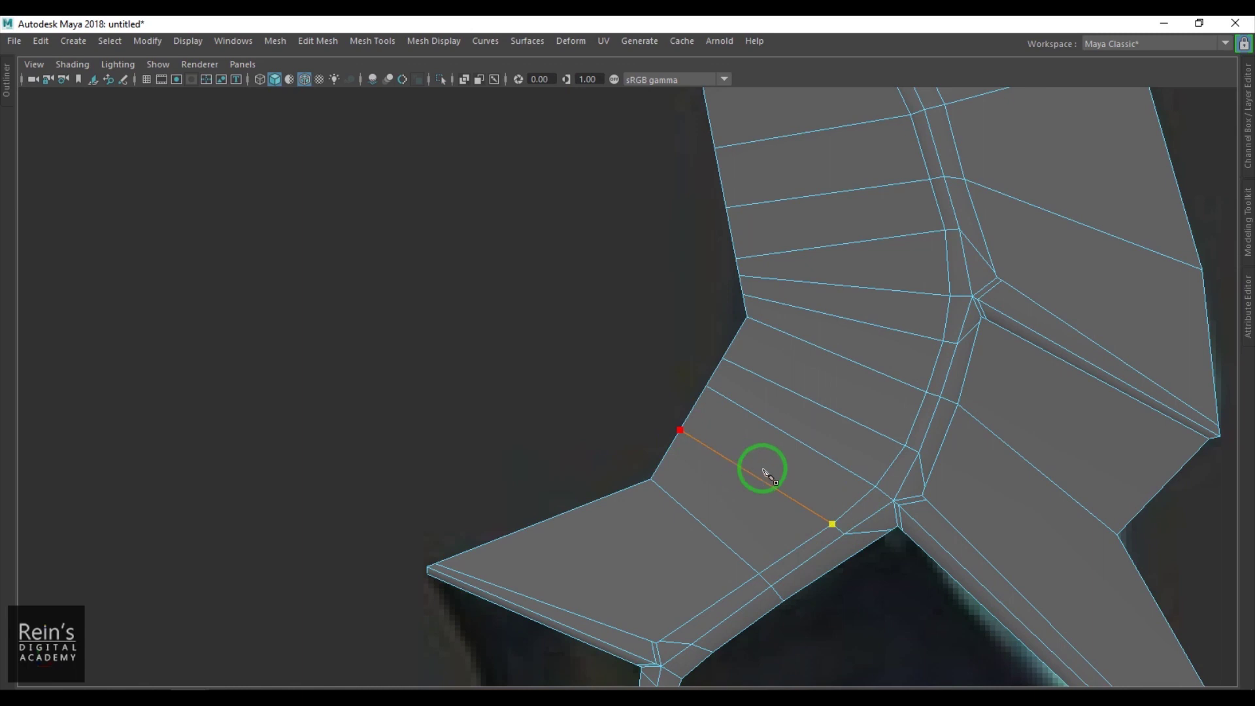
{"action": "right_click", "coordinate": [748, 463]}
Fit the three inner border vertices nearest the tip to the reference contour and nudge the adjoining bevel vertex
{"action": "scroll", "coordinate": [743, 448], "scroll_direction": "down", "scroll_amount": 4}
{"action": "middle_click_drag", "start_coordinate": [614, 117], "coordinate": [709, 399], "text": "alt"}
{"action": "scroll", "coordinate": [723, 437], "scroll_direction": "up", "scroll_amount": 5}
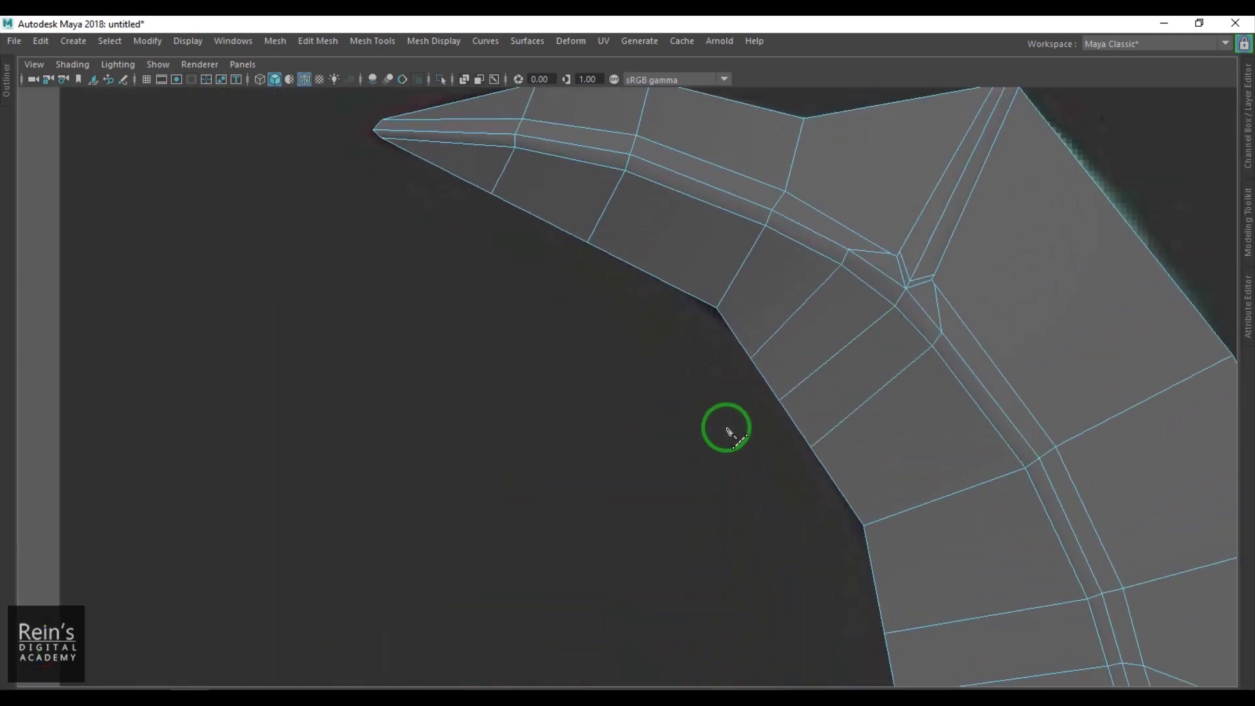
{"action": "key", "text": "4"}
{"action": "mouse_move", "coordinate": [488, 178]}
{"action": "left_mouse_down"}
{"action": "mouse_move", "coordinate": [511, 214]}
{"action": "mouse_move", "coordinate": [504, 173]}
{"action": "left_mouse_up"}
{"action": "left_click_drag", "start_coordinate": [552, 225], "coordinate": [602, 272]}
{"action": "left_click_drag", "start_coordinate": [586, 241], "coordinate": [586, 222]}
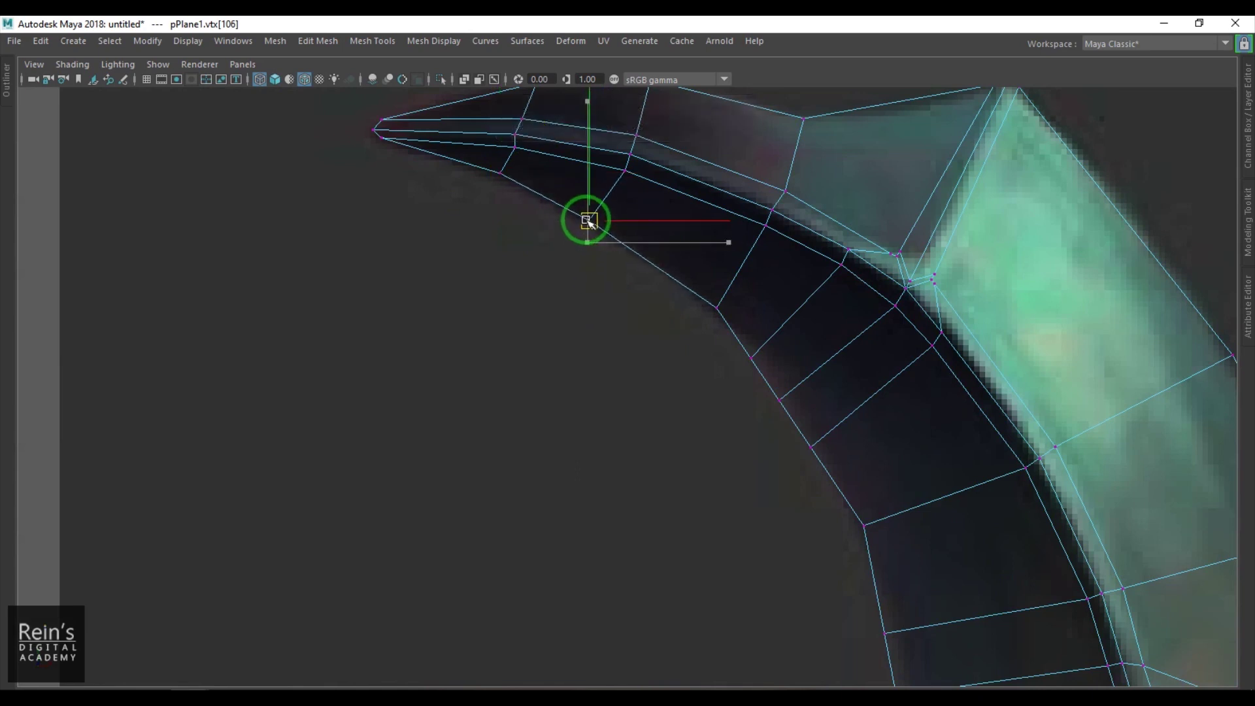
{"action": "mouse_move", "coordinate": [690, 297]}
{"action": "left_mouse_down"}
{"action": "mouse_move", "coordinate": [736, 320]}
{"action": "mouse_move", "coordinate": [705, 292]}
{"action": "left_mouse_up"}
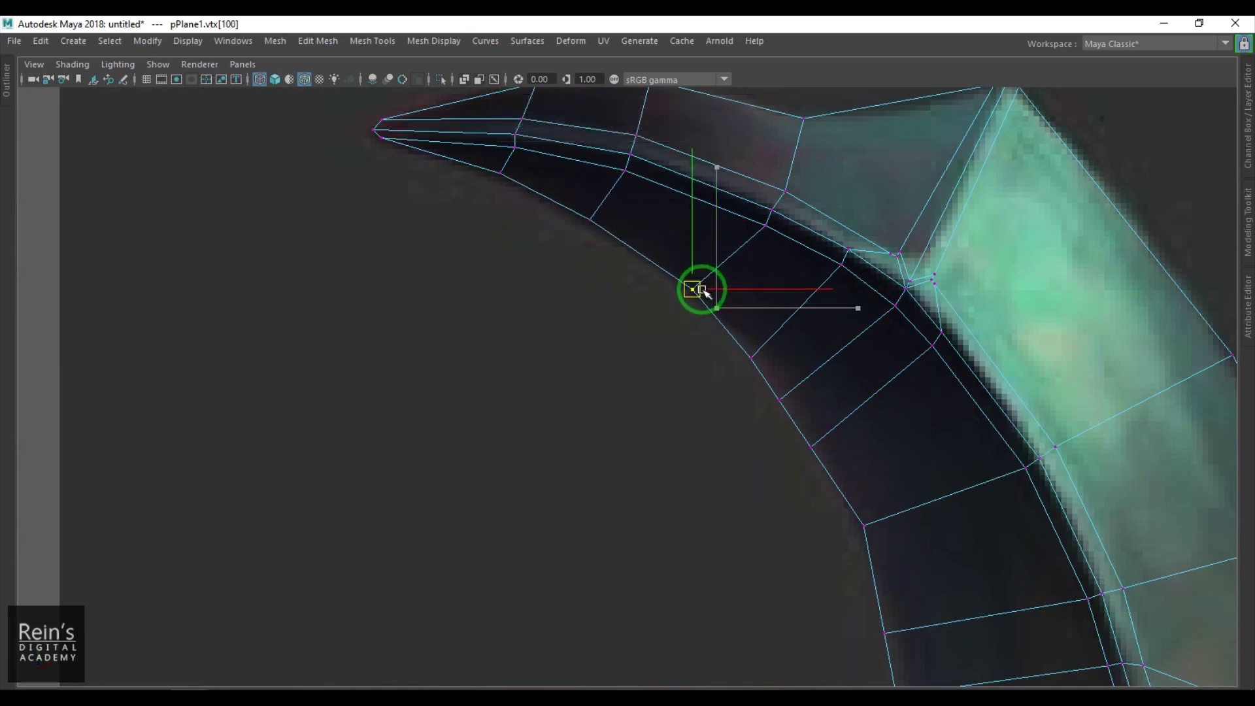
{"action": "left_click_drag", "start_coordinate": [748, 217], "coordinate": [749, 219]}
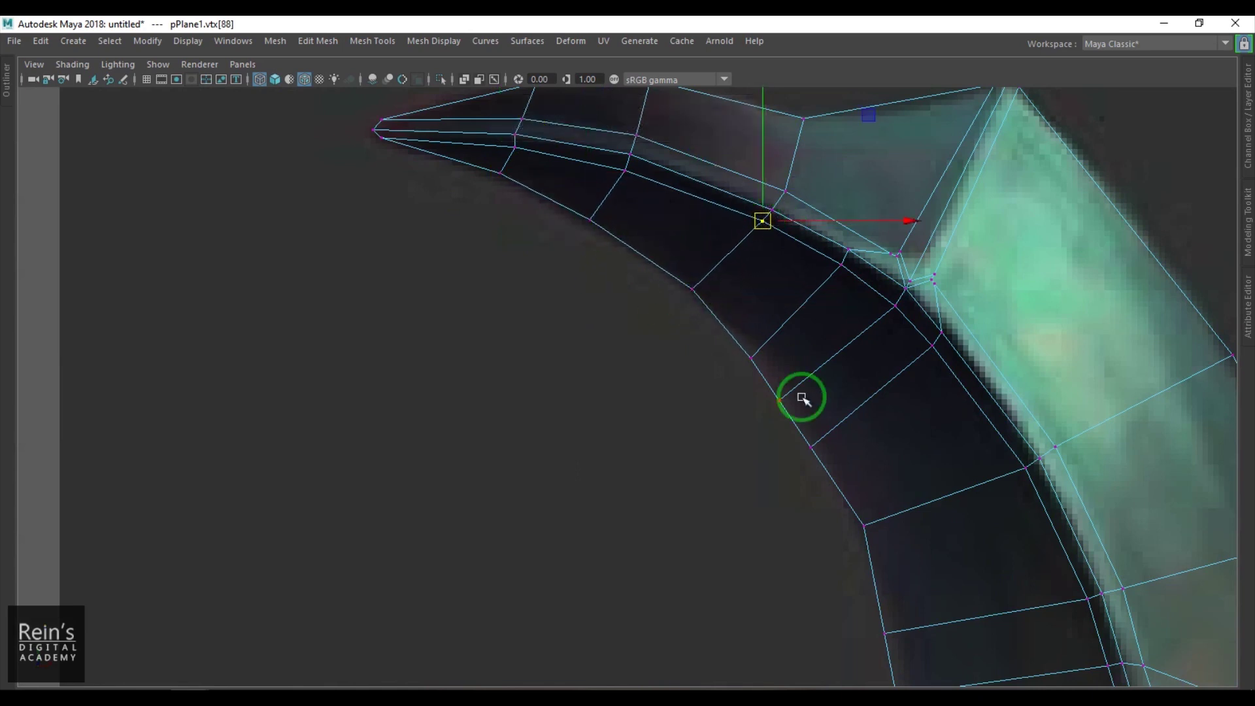
Move the border vertices of the cuts below the upper spike onto the curved inner contour
{"action": "left_click_drag", "start_coordinate": [766, 372], "coordinate": [766, 372]}
{"action": "left_click_drag", "start_coordinate": [749, 361], "coordinate": [741, 331]}
{"action": "left_click_drag", "start_coordinate": [754, 386], "coordinate": [776, 367]}
{"action": "left_click_drag", "start_coordinate": [783, 423], "coordinate": [820, 453]}
{"action": "left_click_drag", "start_coordinate": [805, 439], "coordinate": [821, 458]}
Reposition the border vertices along the middle of the blade so they follow the reference's inner curve
{"action": "middle_click_drag", "start_coordinate": [868, 541], "coordinate": [825, 354], "text": "alt"}
{"action": "mouse_move", "coordinate": [807, 322]}
{"action": "left_mouse_down"}
{"action": "mouse_move", "coordinate": [831, 354]}
{"action": "mouse_move", "coordinate": [817, 329]}
{"action": "left_mouse_up"}
{"action": "left_click_drag", "start_coordinate": [821, 427], "coordinate": [843, 407]}
{"action": "left_click_drag", "start_coordinate": [826, 477], "coordinate": [869, 520]}
{"action": "left_click_drag", "start_coordinate": [857, 510], "coordinate": [866, 468]}
{"action": "left_click_drag", "start_coordinate": [845, 536], "coordinate": [881, 582]}
{"action": "left_click_drag", "start_coordinate": [869, 560], "coordinate": [874, 512]}
{"action": "left_click_drag", "start_coordinate": [855, 544], "coordinate": [885, 589]}
{"action": "left_click_drag", "start_coordinate": [873, 582], "coordinate": [877, 556]}
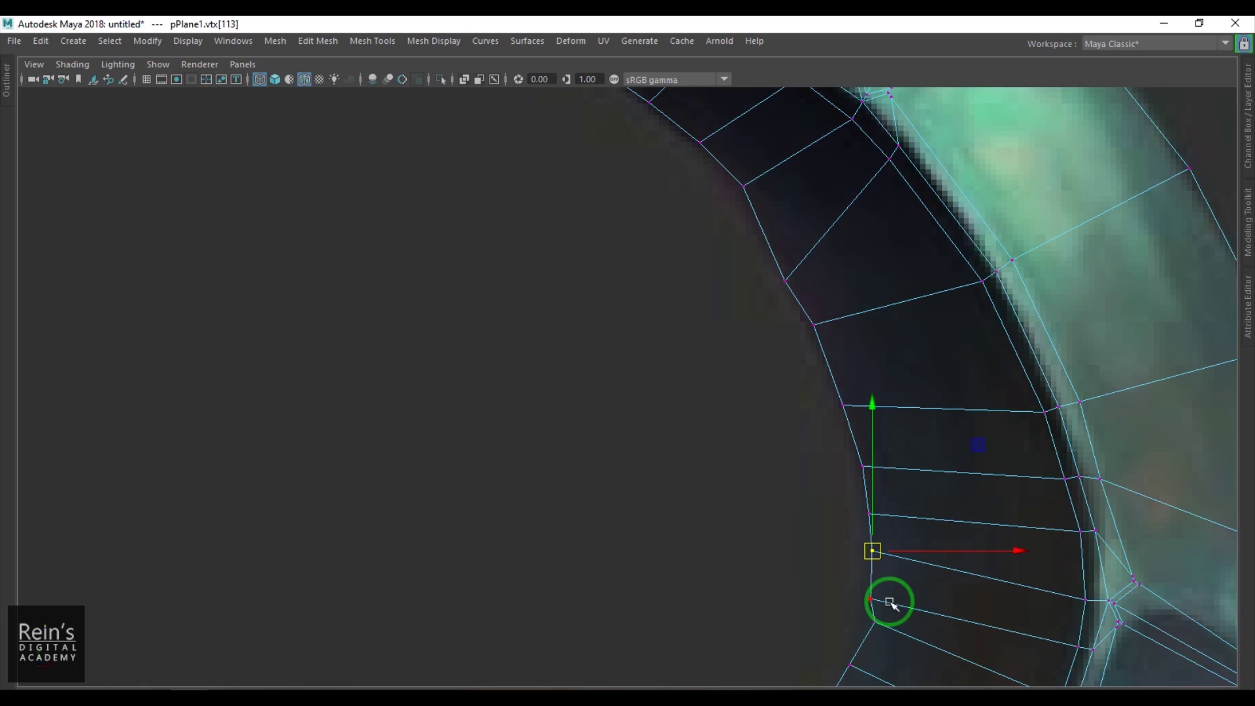
Adjust the border vertices at the bend beside the side spike to smooth the inner curve
{"action": "middle_click_drag", "start_coordinate": [894, 633], "coordinate": [886, 400], "text": "alt"}
{"action": "scroll", "coordinate": [886, 400], "scroll_direction": "up", "scroll_amount": 1}
{"action": "left_click_drag", "start_coordinate": [910, 416], "coordinate": [910, 417]}
{"action": "mouse_move", "coordinate": [889, 392]}
{"action": "left_mouse_down"}
{"action": "mouse_move", "coordinate": [880, 427]}
{"action": "mouse_move", "coordinate": [876, 413]}
{"action": "left_mouse_up"}
{"action": "left_click_drag", "start_coordinate": [859, 346], "coordinate": [903, 390]}
Fit the lower inner border vertices to the reference contour leading toward the blade's lower corner
{"action": "middle_click_drag", "start_coordinate": [842, 493], "coordinate": [935, 306], "text": "alt"}
{"action": "left_click_drag", "start_coordinate": [852, 358], "coordinate": [896, 415]}
{"action": "left_click_drag", "start_coordinate": [877, 388], "coordinate": [841, 418]}
{"action": "left_click_drag", "start_coordinate": [884, 319], "coordinate": [901, 359]}
{"action": "left_click_drag", "start_coordinate": [918, 269], "coordinate": [947, 316]}
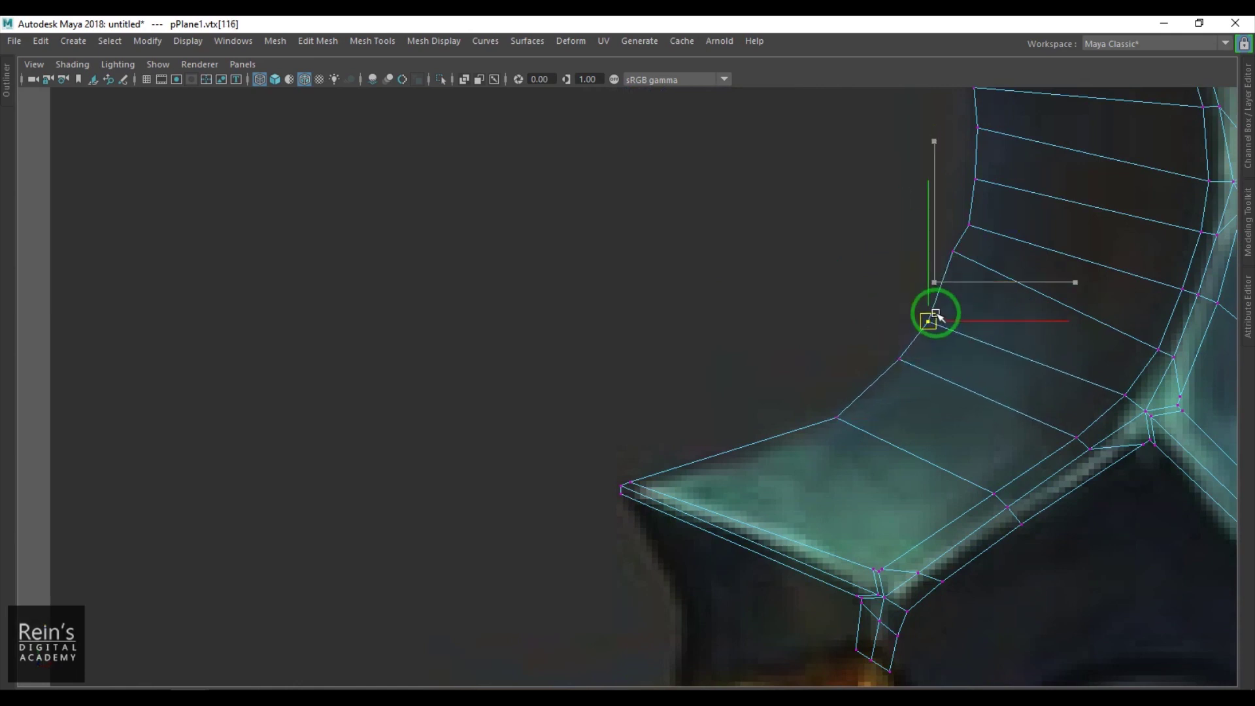
{"action": "left_click_drag", "start_coordinate": [877, 233], "coordinate": [965, 279]}
{"action": "left_click_drag", "start_coordinate": [957, 257], "coordinate": [958, 275]}
Fine-tune the border vertex in the upper middle of the inner curve to even out the contour
{"action": "left_click_drag", "start_coordinate": [958, 275], "coordinate": [774, 476], "text": "alt"}
{"action": "left_click_drag", "start_coordinate": [715, 345], "coordinate": [760, 396]}
{"action": "middle_click_drag", "start_coordinate": [886, 491], "coordinate": [885, 437], "text": "alt"}
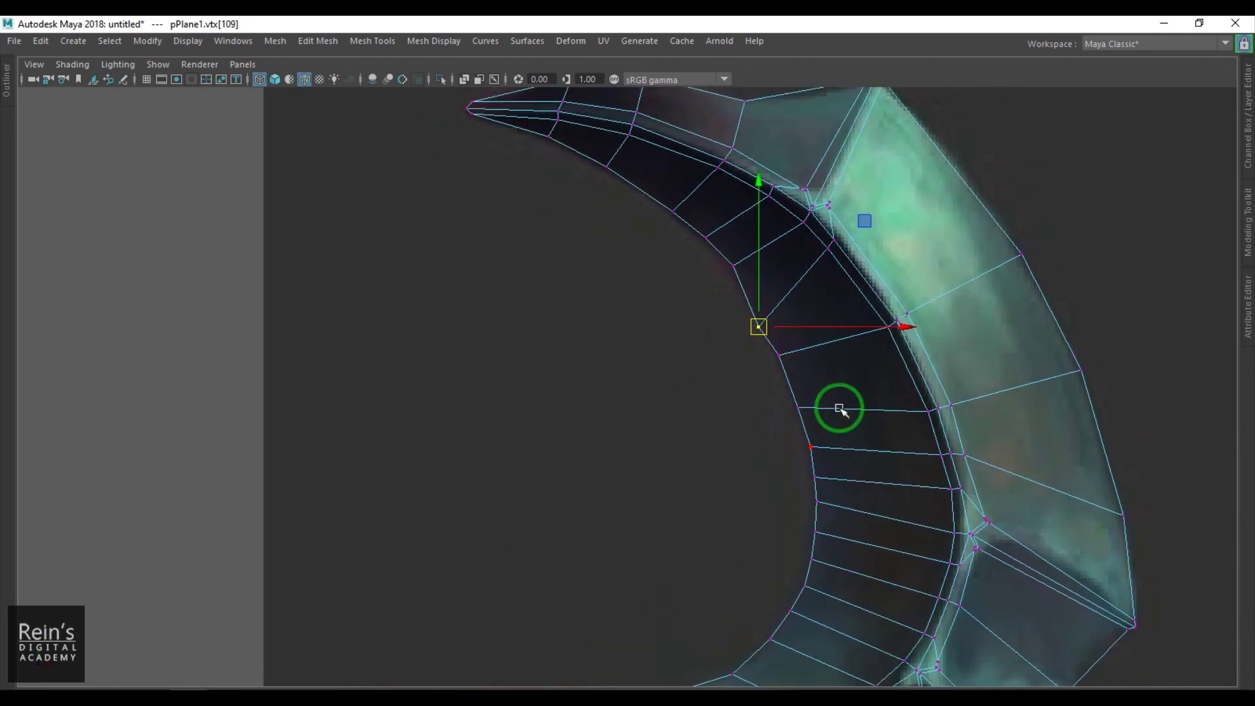
{"action": "left_click_drag", "start_coordinate": [765, 328], "coordinate": [754, 318]}
{"action": "right_click_drag", "start_coordinate": [935, 482], "coordinate": [818, 521], "text": "alt"}
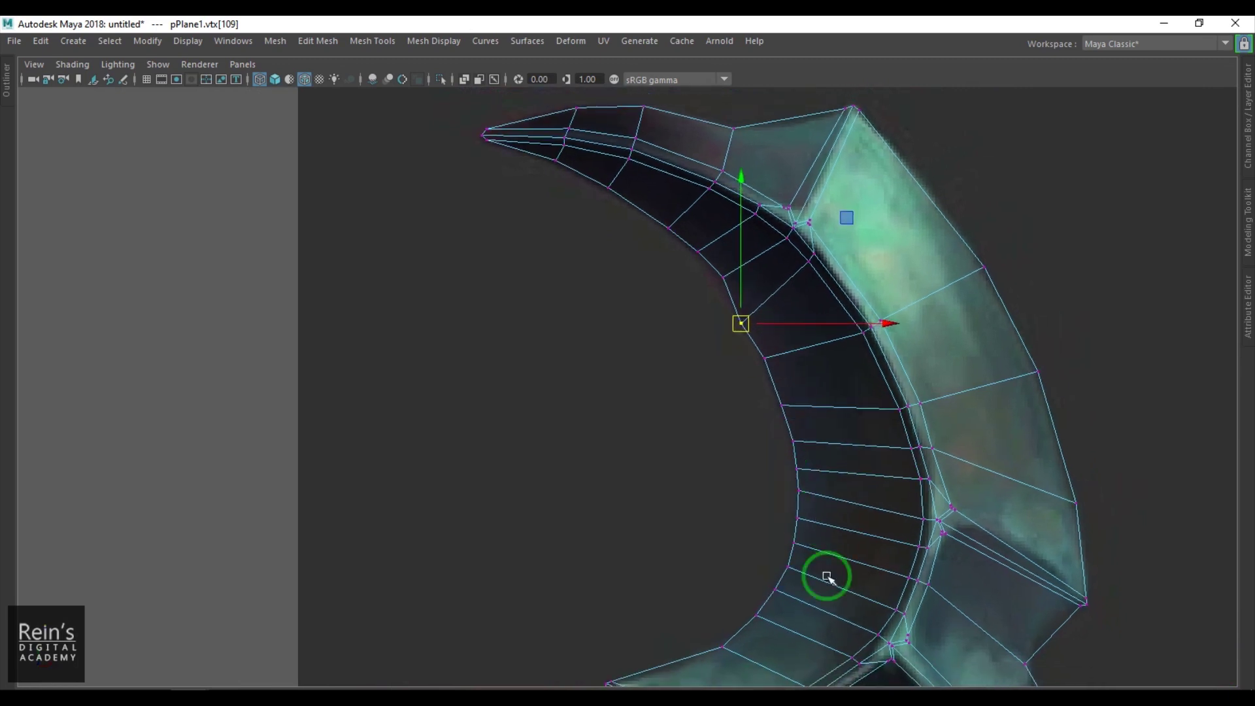
Shift the border vertices just above the middle of the inner curve downward along the reference contour
{"action": "middle_click_drag", "start_coordinate": [851, 571], "coordinate": [849, 426], "text": "alt"}
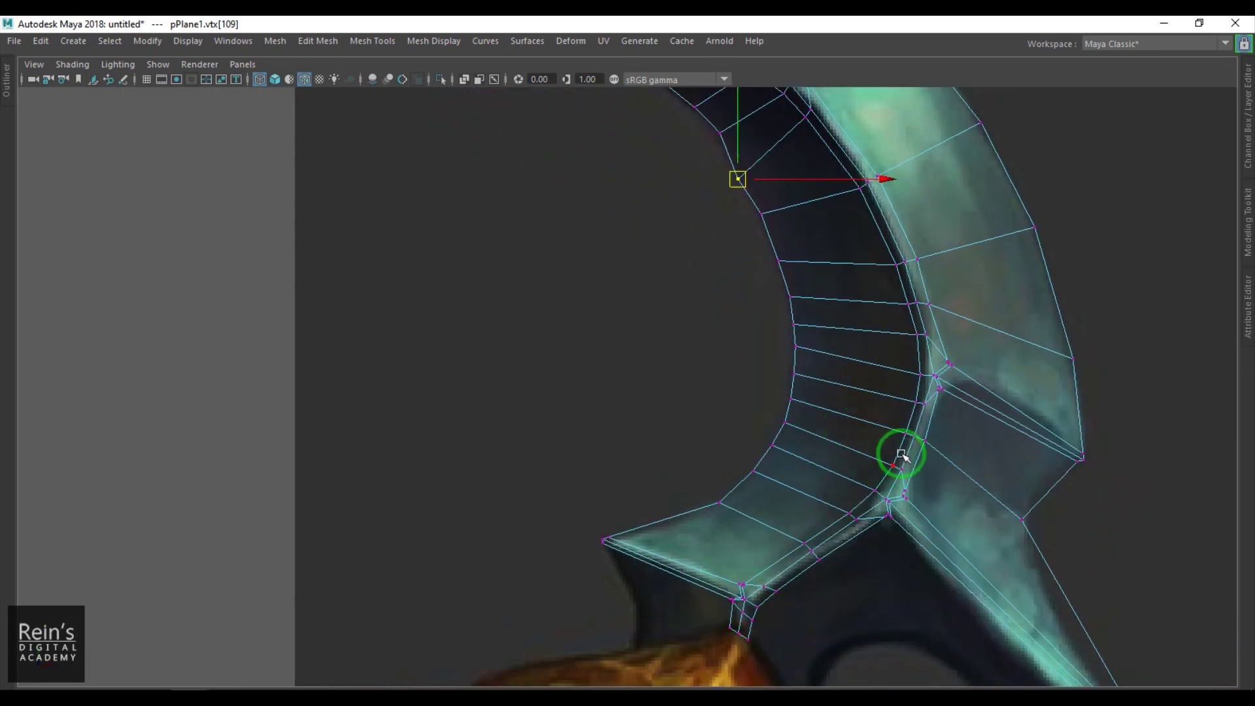
{"action": "left_click", "coordinate": [774, 257]}
{"action": "left_click_drag", "start_coordinate": [774, 257], "coordinate": [788, 276]}
{"action": "left_click", "coordinate": [758, 211]}
{"action": "left_click_drag", "start_coordinate": [758, 211], "coordinate": [771, 230]}
{"action": "left_click_drag", "start_coordinate": [792, 302], "coordinate": [797, 317]}
{"action": "scroll", "coordinate": [797, 340], "scroll_direction": "up", "scroll_amount": 2}
{"action": "left_click", "coordinate": [814, 294]}
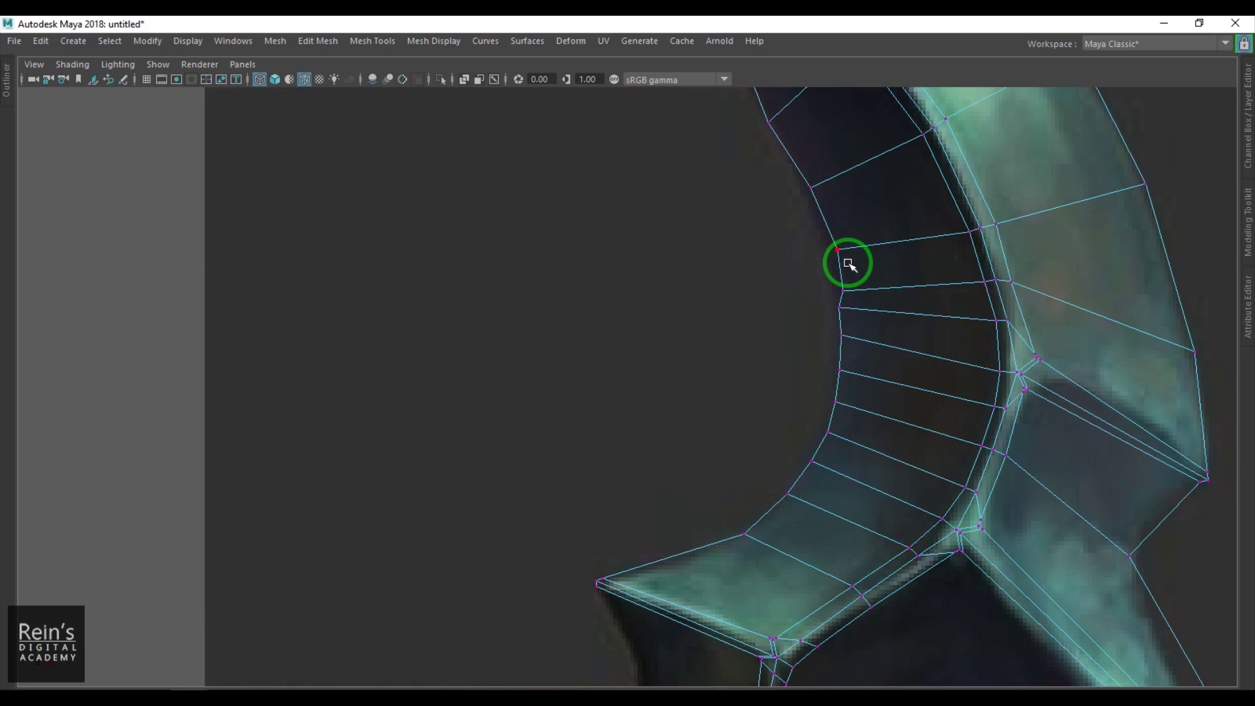
Redistribute the border vertices at the deepest part of the inner curve to space the cuts more evenly
{"action": "left_click_drag", "start_coordinate": [855, 322], "coordinate": [855, 324]}
{"action": "left_click_drag", "start_coordinate": [844, 314], "coordinate": [834, 366]}
{"action": "left_click", "coordinate": [837, 333]}
{"action": "left_click_drag", "start_coordinate": [837, 376], "coordinate": [818, 431]}
{"action": "left_click_drag", "start_coordinate": [827, 433], "coordinate": [821, 449]}
Fit the border vertices on the lower part of the inner curve to the reference leading toward the left spike
{"action": "left_click_drag", "start_coordinate": [835, 482], "coordinate": [801, 459]}
{"action": "left_click_drag", "start_coordinate": [807, 460], "coordinate": [809, 465]}
{"action": "left_click_drag", "start_coordinate": [773, 486], "coordinate": [797, 509]}
{"action": "left_click_drag", "start_coordinate": [787, 496], "coordinate": [798, 489]}
{"action": "left_click_drag", "start_coordinate": [705, 504], "coordinate": [752, 544]}
{"action": "left_click_drag", "start_coordinate": [746, 536], "coordinate": [768, 526]}
{"action": "left_click_drag", "start_coordinate": [841, 454], "coordinate": [841, 453]}
{"action": "left_click_drag", "start_coordinate": [828, 451], "coordinate": [833, 447]}
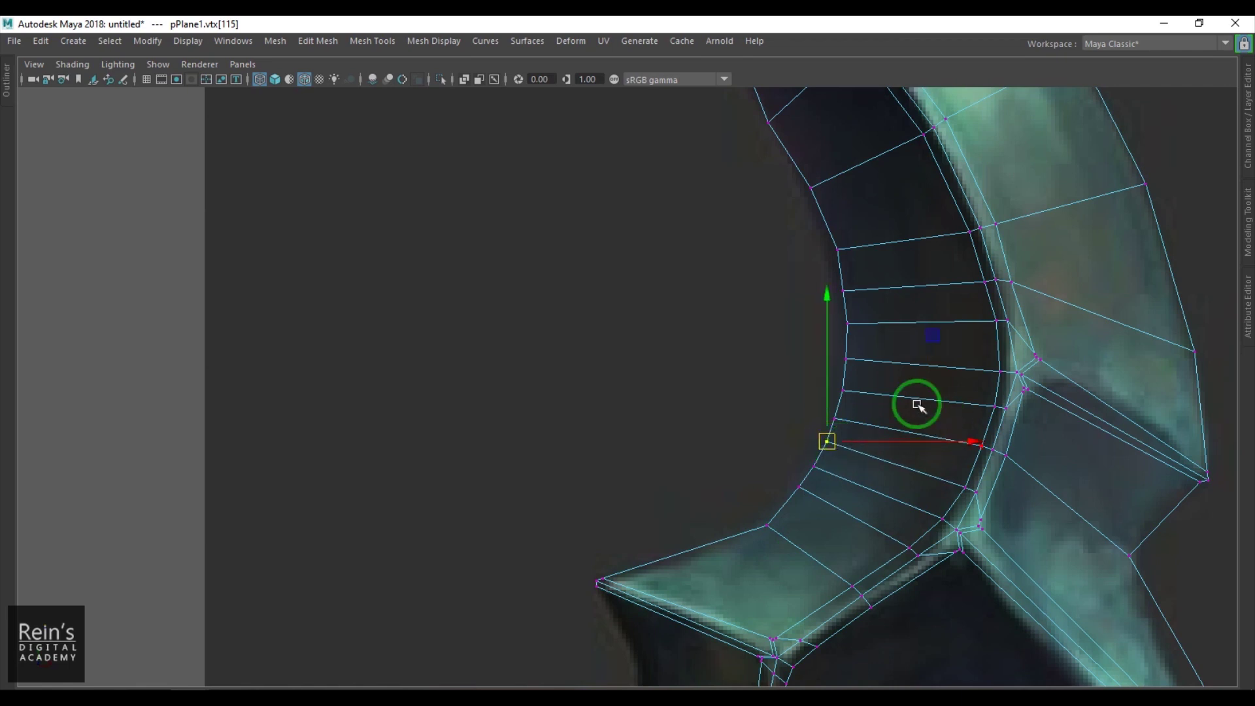
Refine the spacing of the middle and lower inner border vertices to even out the contour
{"action": "left_click_drag", "start_coordinate": [793, 267], "coordinate": [846, 289]}
{"action": "left_click_drag", "start_coordinate": [823, 309], "coordinate": [854, 317]}
{"action": "left_click_drag", "start_coordinate": [820, 400], "coordinate": [813, 465]}
{"action": "left_click_drag", "start_coordinate": [790, 479], "coordinate": [803, 498]}
{"action": "left_click_drag", "start_coordinate": [799, 488], "coordinate": [794, 487]}
{"action": "left_click", "coordinate": [765, 527]}
{"action": "left_click_drag", "start_coordinate": [762, 532], "coordinate": [755, 526]}
Nudge the border vertex just below the middle of the inner curve and return to object mode
{"action": "left_click_drag", "start_coordinate": [832, 230], "coordinate": [876, 296]}
{"action": "scroll", "coordinate": [834, 375], "scroll_direction": "down", "scroll_amount": 1}
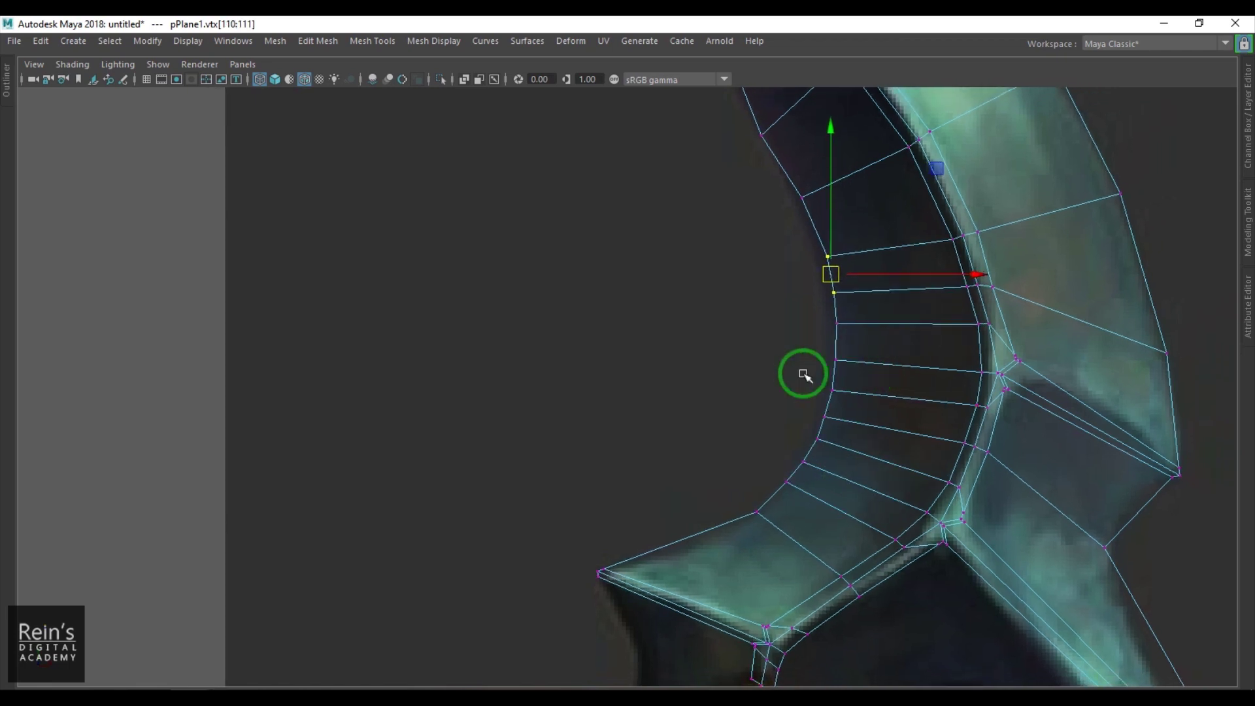
{"action": "scroll", "coordinate": [850, 418], "scroll_direction": "up", "scroll_amount": 5}
{"action": "left_click", "coordinate": [981, 440]}
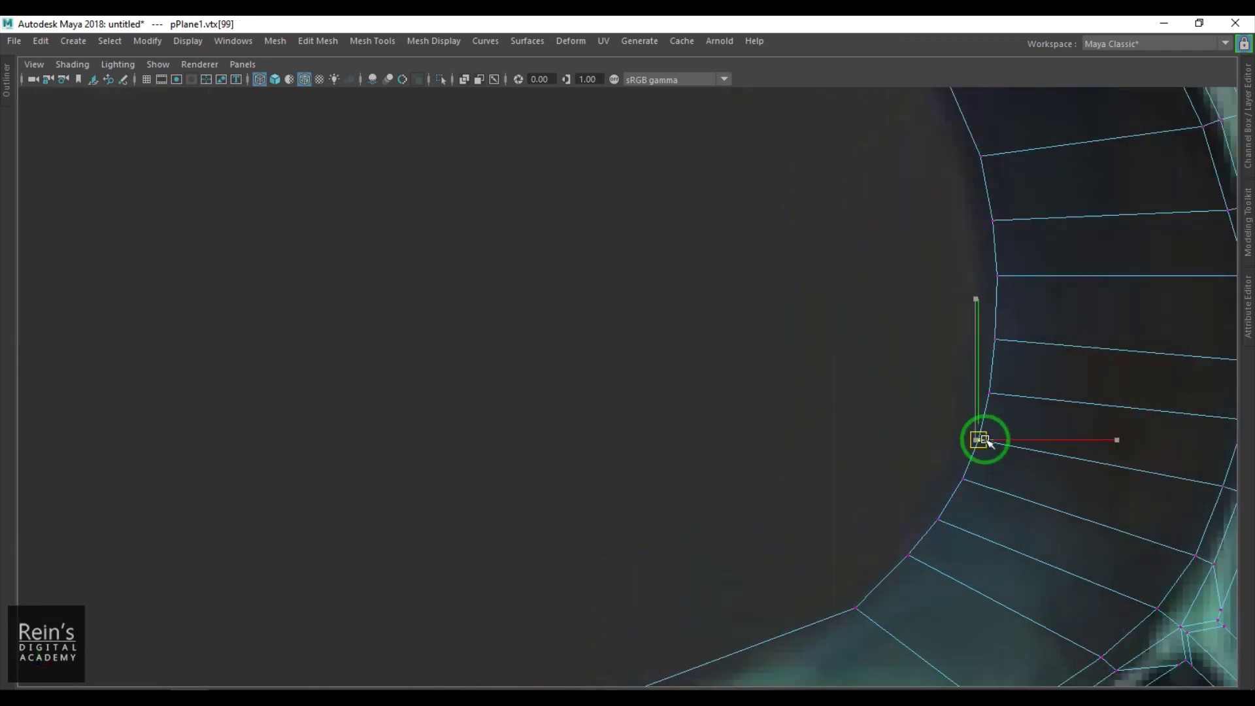
{"action": "scroll", "coordinate": [855, 443], "scroll_direction": "down", "scroll_amount": 5}
{"action": "scroll", "coordinate": [855, 406], "scroll_direction": "up", "scroll_amount": 4}
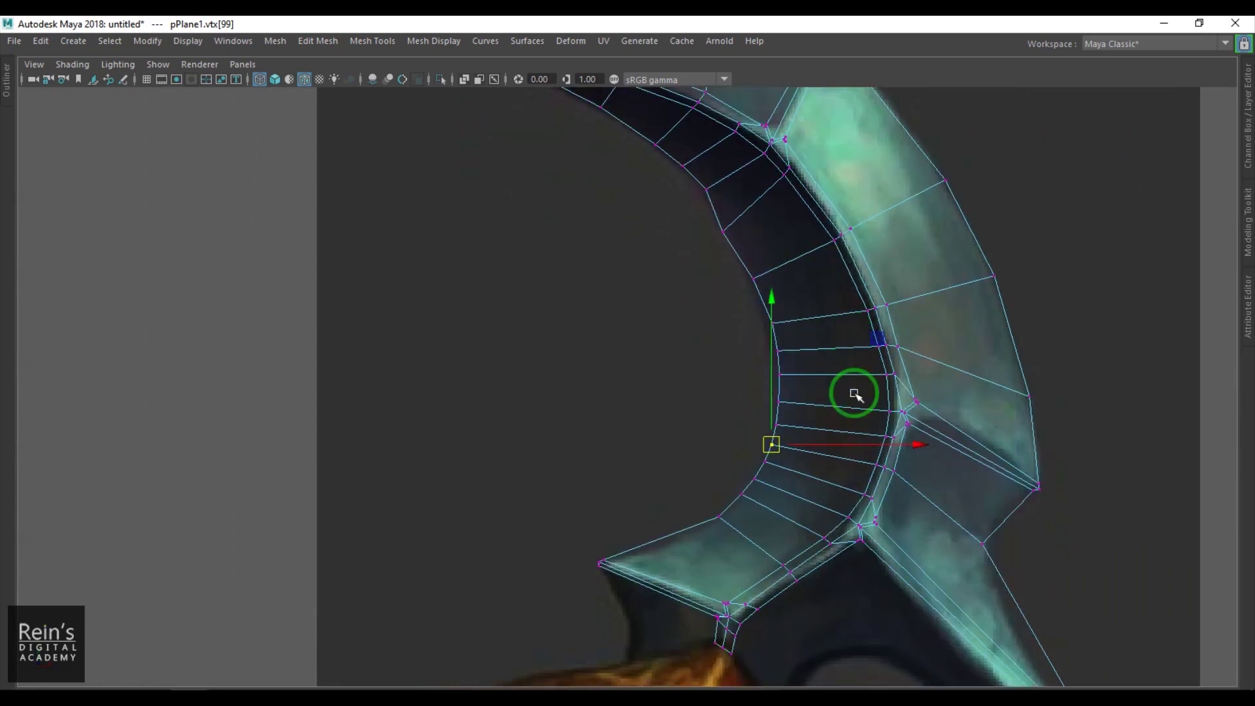
{"action": "scroll", "coordinate": [963, 370], "scroll_direction": "down", "scroll_amount": 3}
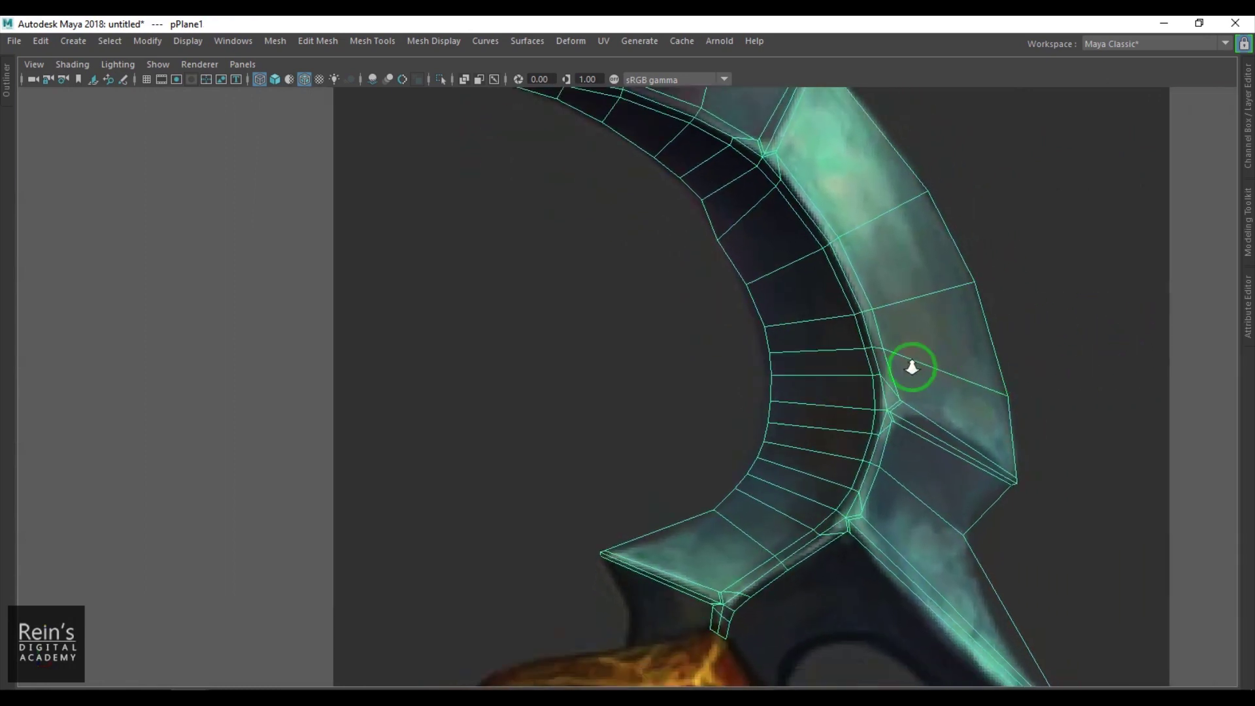
Examine the blade mesh in shaded display from an angled perspective view
{"action": "scroll", "coordinate": [866, 465], "scroll_direction": "up", "scroll_amount": 4}
{"action": "middle_click_drag", "start_coordinate": [921, 362], "coordinate": [844, 380], "text": "alt"}
{"action": "key", "text": "5"}
{"action": "scroll", "coordinate": [752, 415], "scroll_direction": "down", "scroll_amount": 2}
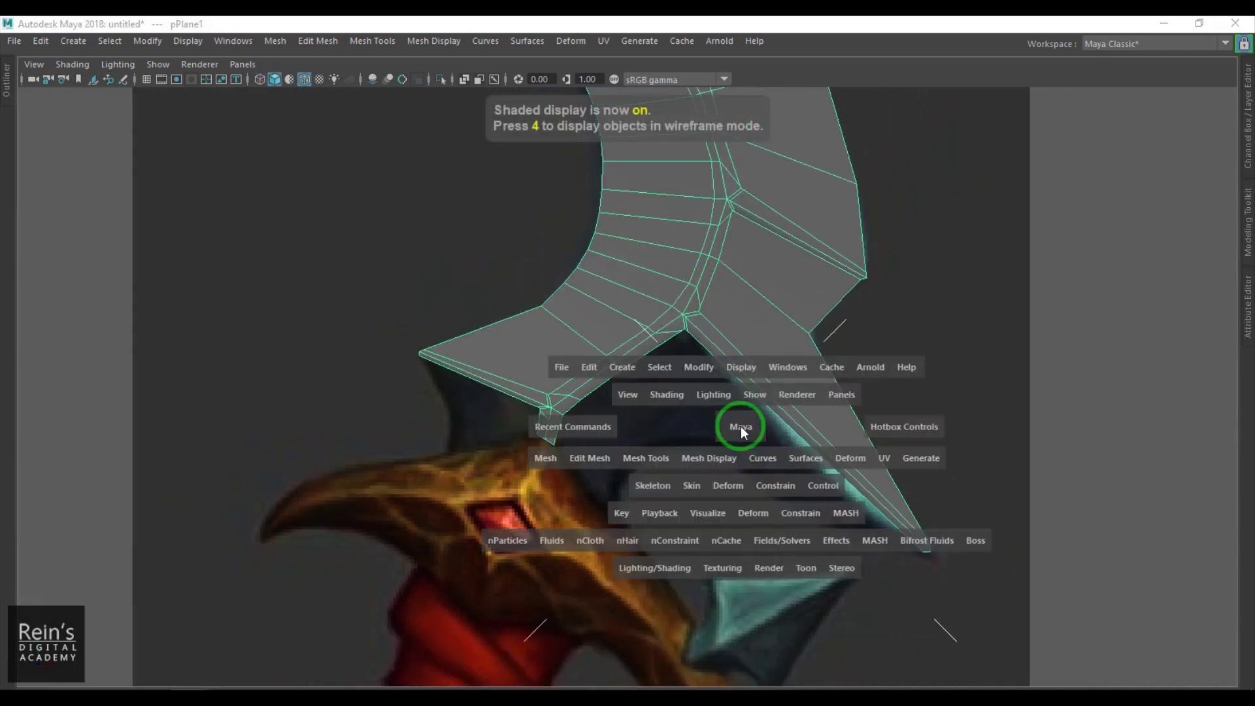
{"action": "key", "text": "space"}
{"action": "key", "text": "space"}
{"action": "scroll", "coordinate": [805, 363], "scroll_direction": "down", "scroll_amount": 4}
{"action": "left_click", "coordinate": [381, 442]}
{"action": "left_click_drag", "start_coordinate": [380, 442], "coordinate": [678, 393], "text": "alt"}
{"action": "scroll", "coordinate": [678, 392], "scroll_direction": "up", "scroll_amount": 3}
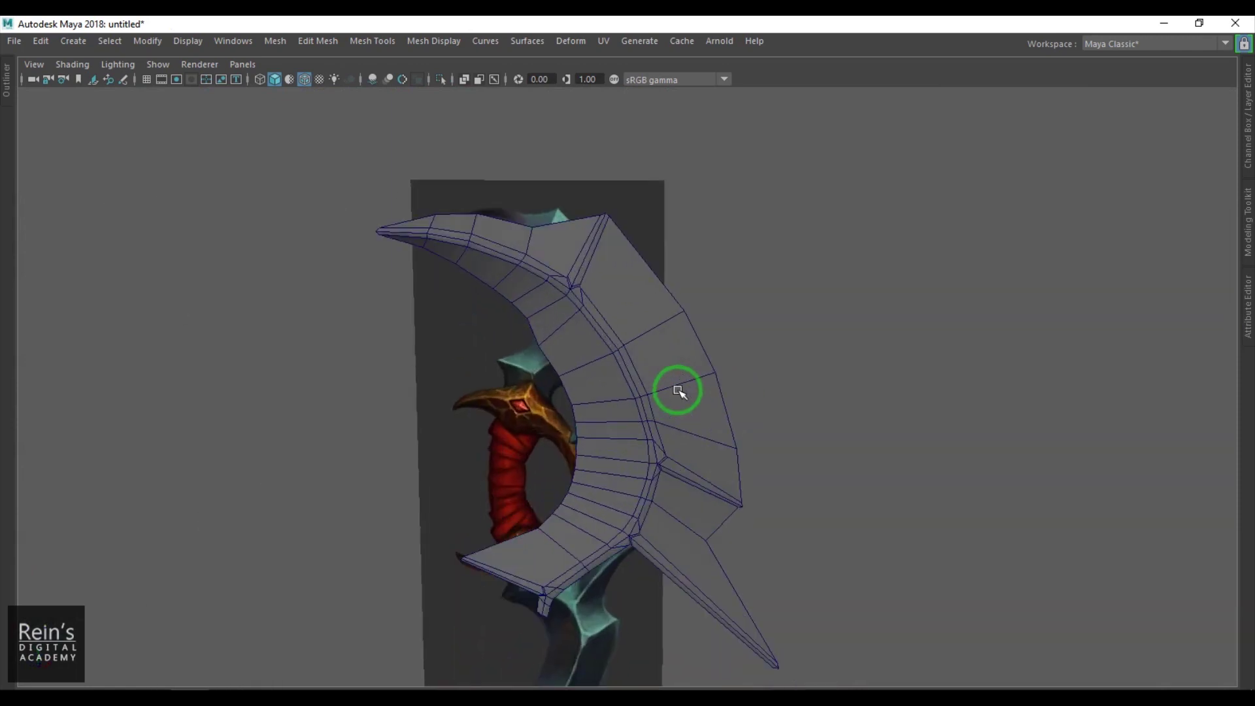
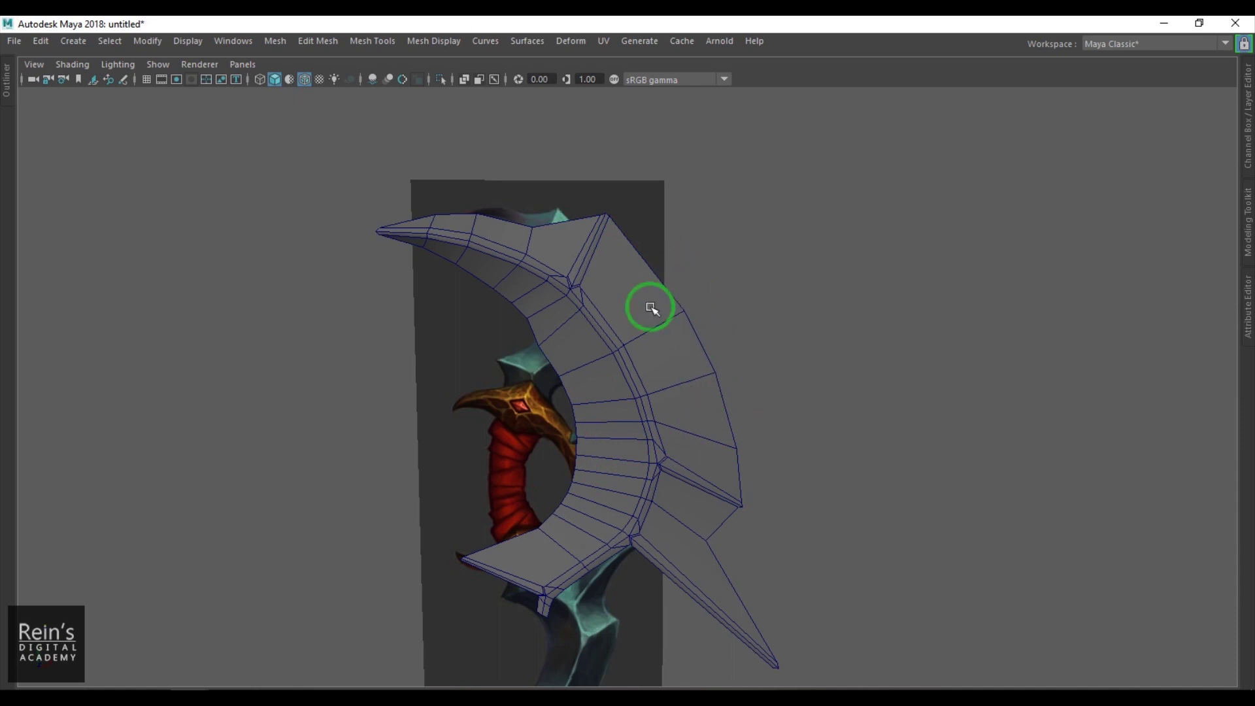
In the front view, start Append to Polygon on the lower spike's inner border edge and join it to the adjoining junction edge
{"action": "key", "text": "space"}
{"action": "left_click_drag", "start_coordinate": [696, 421], "coordinate": [701, 457]}
{"action": "scroll", "coordinate": [752, 500], "scroll_direction": "up", "scroll_amount": 1}
{"action": "middle_click_drag", "start_coordinate": [757, 488], "coordinate": [763, 459], "text": "alt"}
{"action": "scroll", "coordinate": [787, 474], "scroll_direction": "up", "scroll_amount": 1}
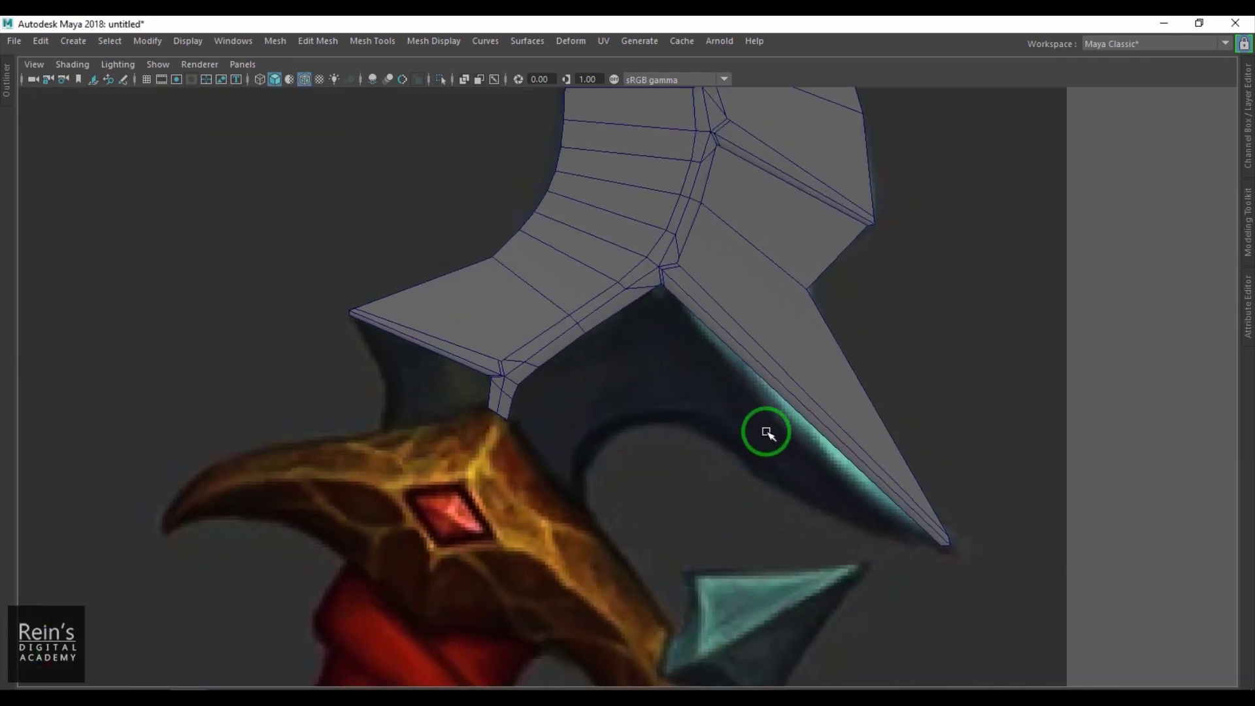
{"action": "left_click", "coordinate": [776, 361]}
{"action": "left_click", "coordinate": [386, 40]}
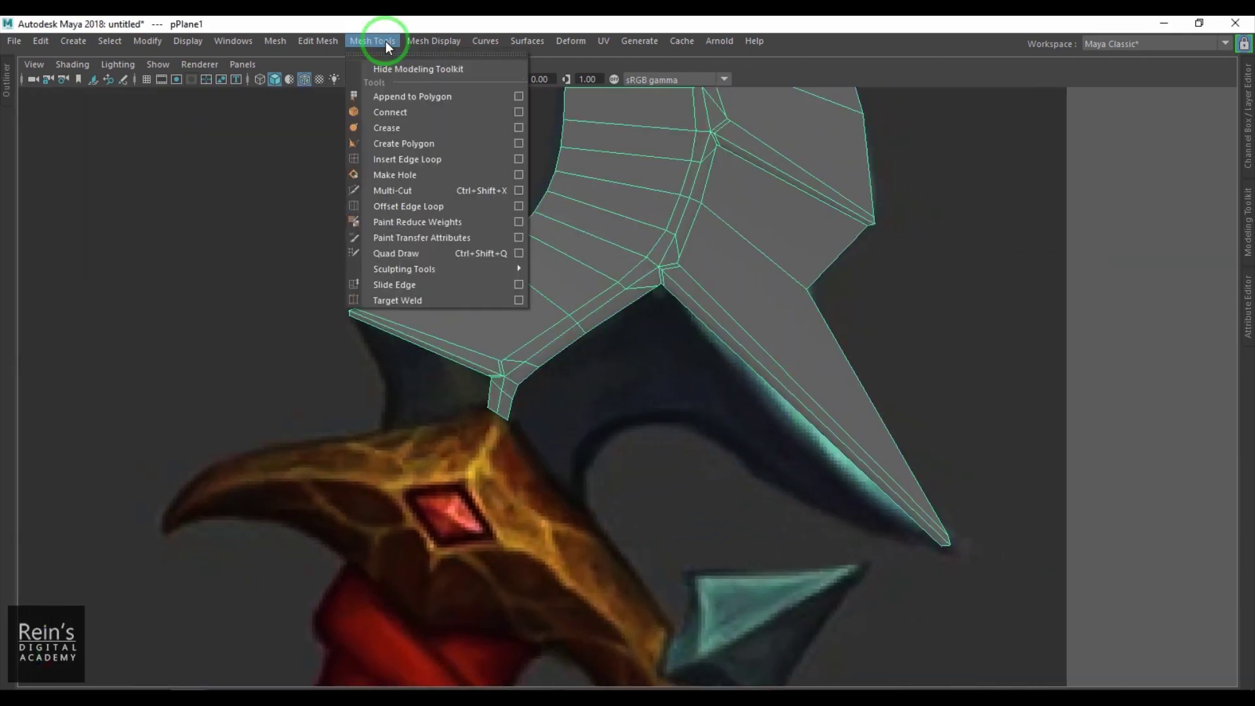
{"action": "left_click", "coordinate": [413, 94]}
{"action": "left_click", "coordinate": [752, 370]}
{"action": "scroll", "coordinate": [684, 314], "scroll_direction": "up", "scroll_amount": 10}
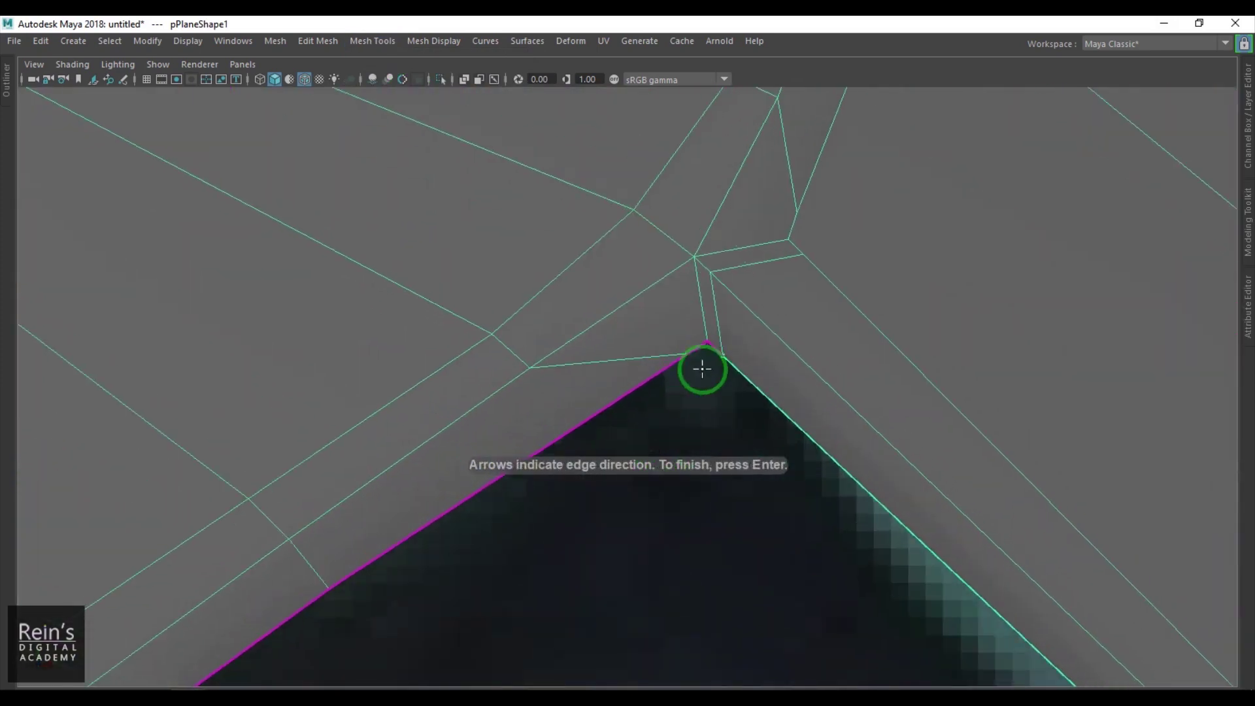
{"action": "left_click", "coordinate": [703, 350]}
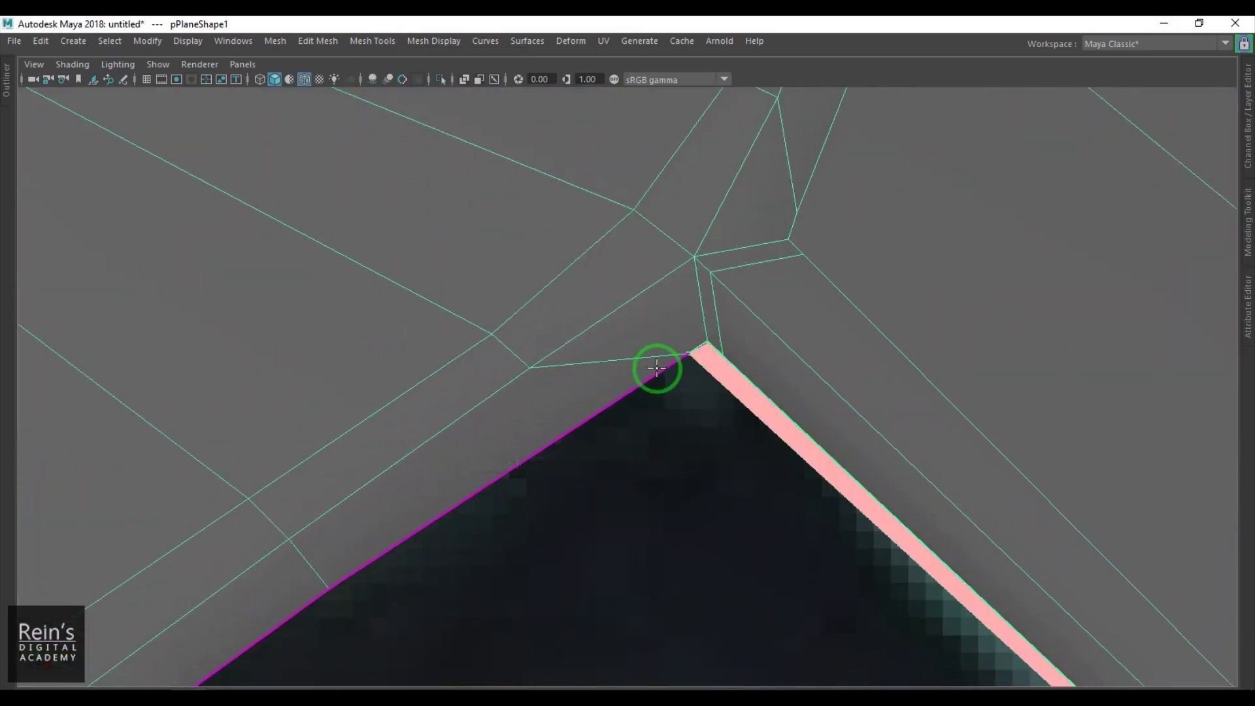
Extend the appended polygon along the remaining bevel border edges down to the short stub above the handle and complete it
{"action": "middle_click_drag", "start_coordinate": [535, 450], "coordinate": [740, 155], "text": "alt"}
{"action": "left_click", "coordinate": [469, 346]}
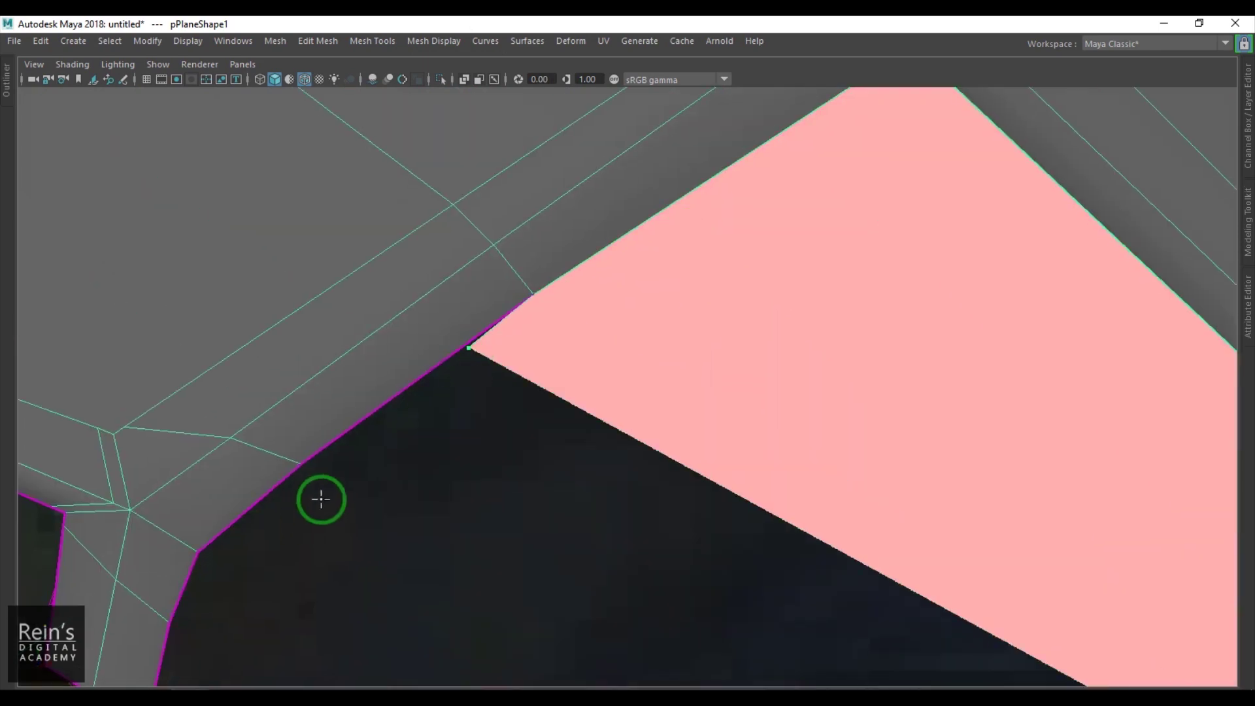
{"action": "left_click", "coordinate": [441, 362]}
{"action": "left_click", "coordinate": [264, 503]}
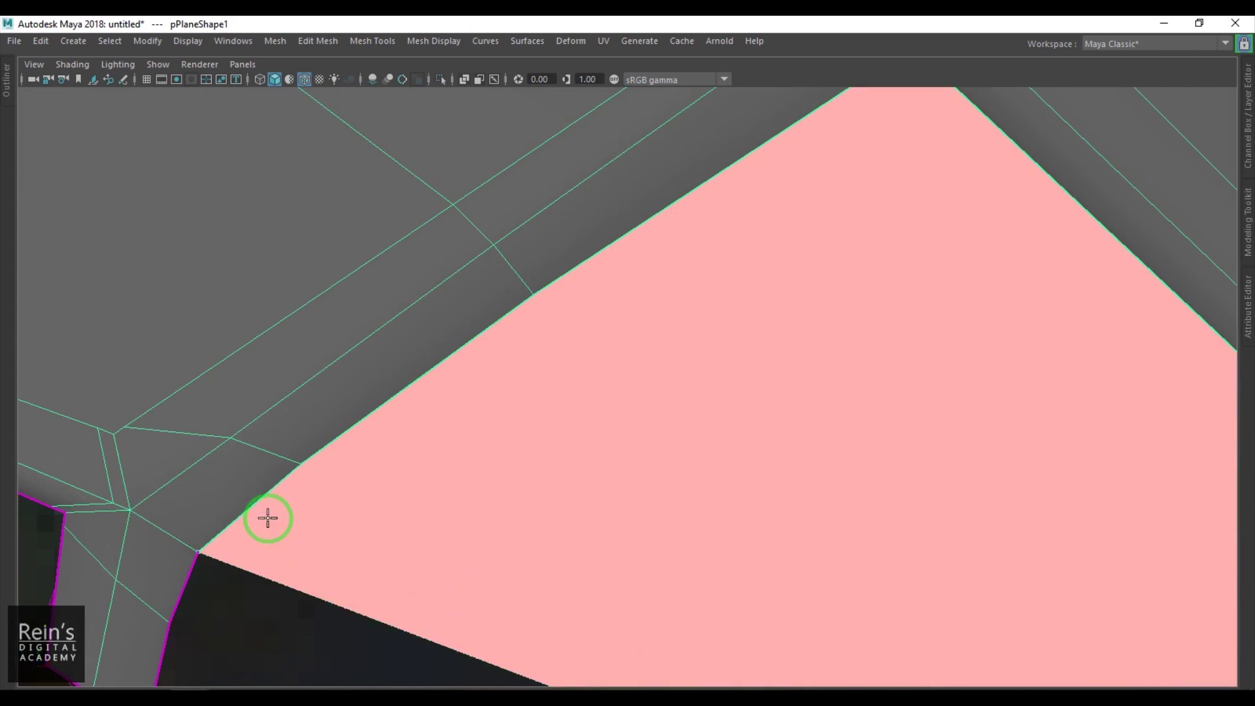
{"action": "middle_click_drag", "start_coordinate": [277, 566], "coordinate": [449, 379], "text": "alt"}
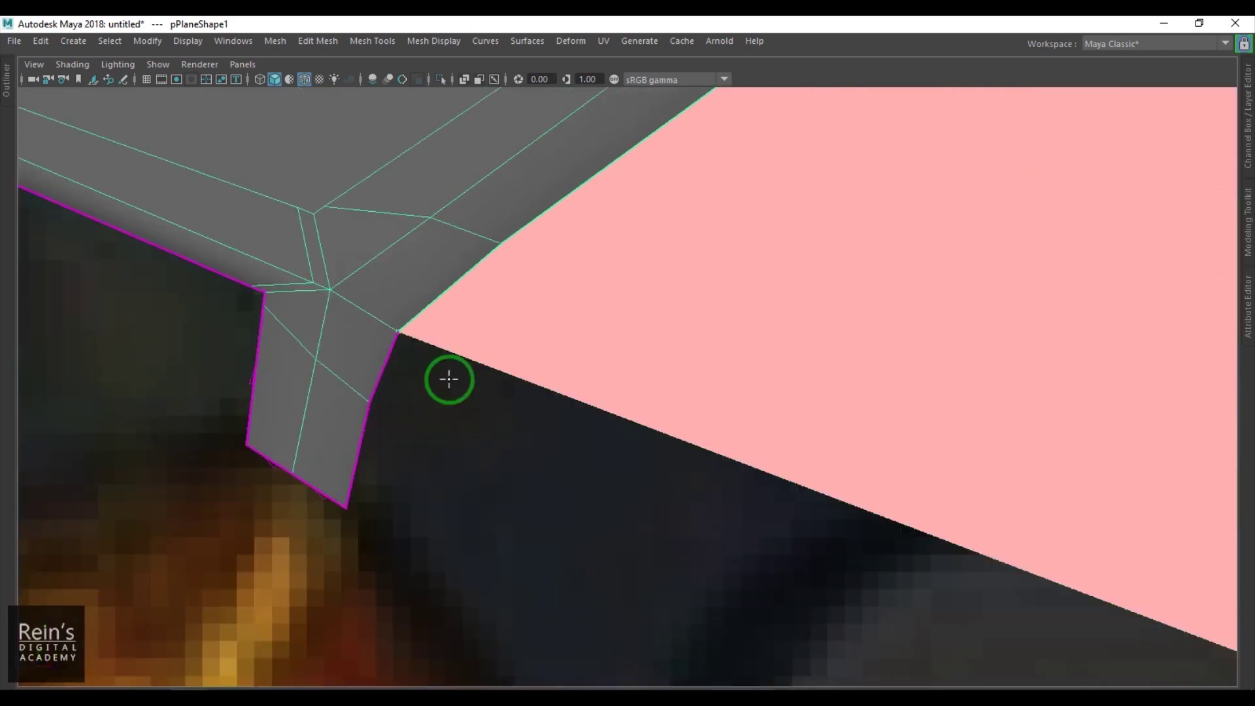
{"action": "left_click", "coordinate": [386, 365]}
{"action": "left_click", "coordinate": [360, 451]}
{"action": "scroll", "coordinate": [689, 474], "scroll_direction": "down", "scroll_amount": 5}
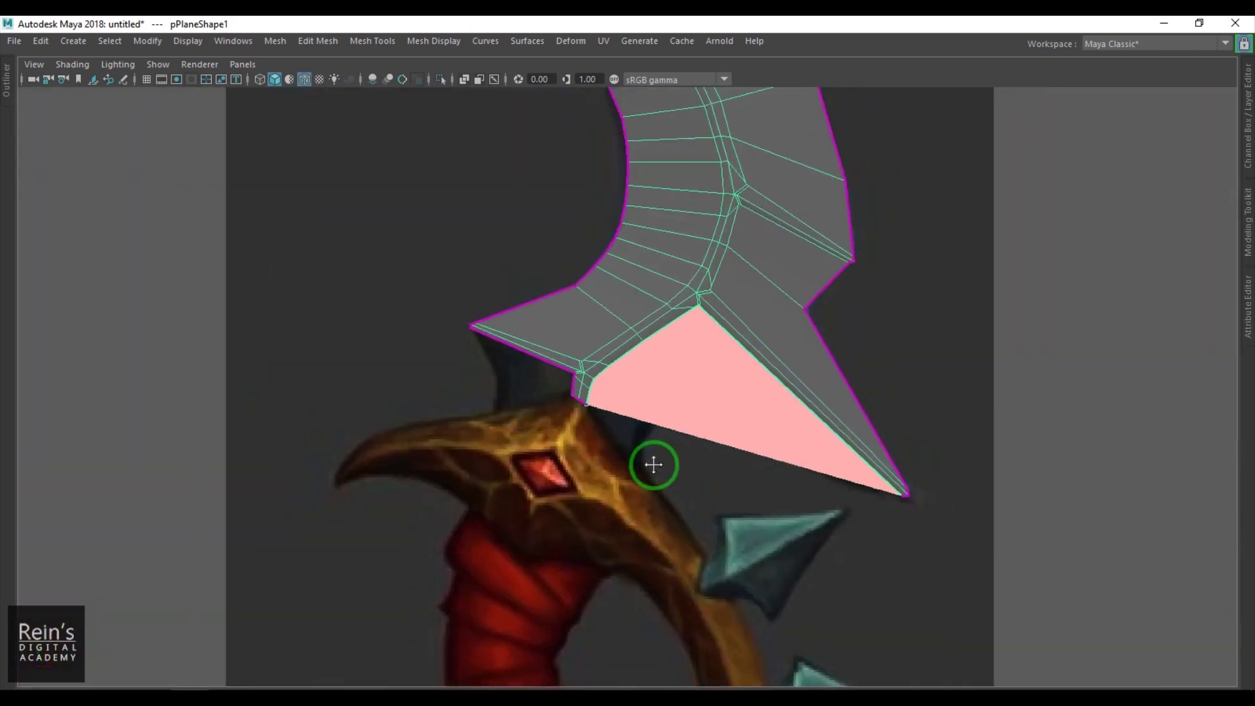
{"action": "scroll", "coordinate": [680, 448], "scroll_direction": "up", "scroll_amount": 2}
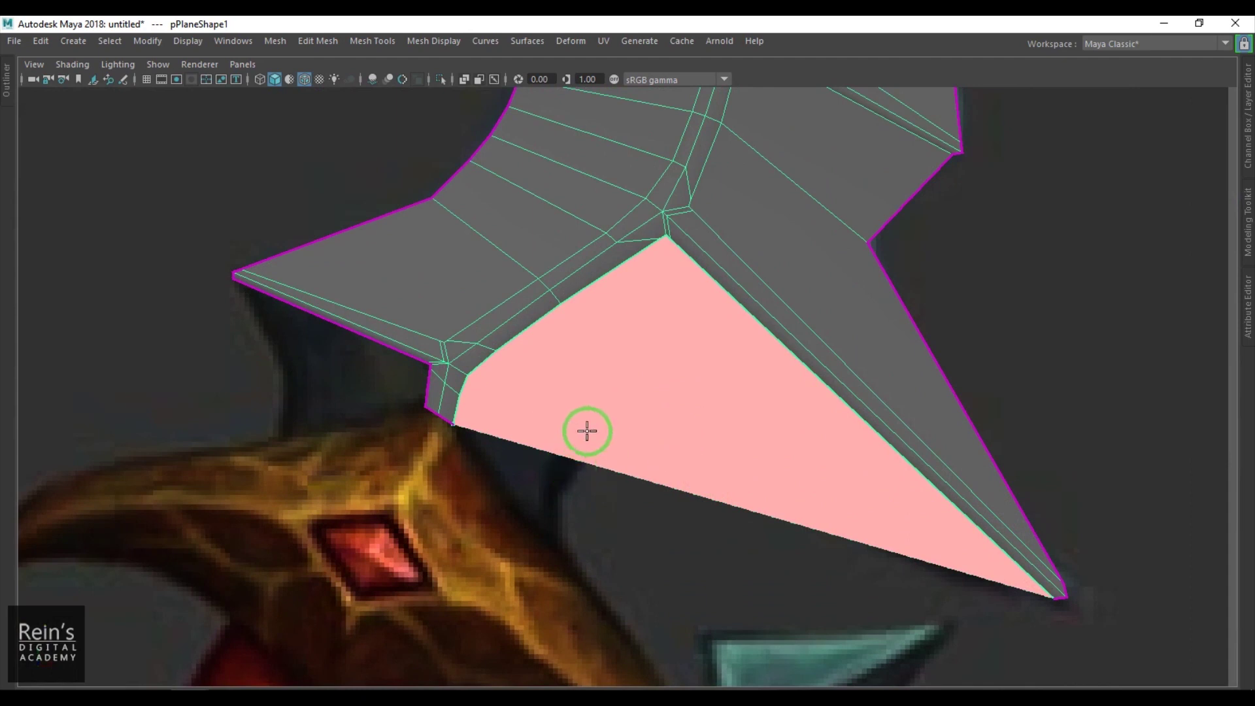
{"action": "key", "text": "Return"}
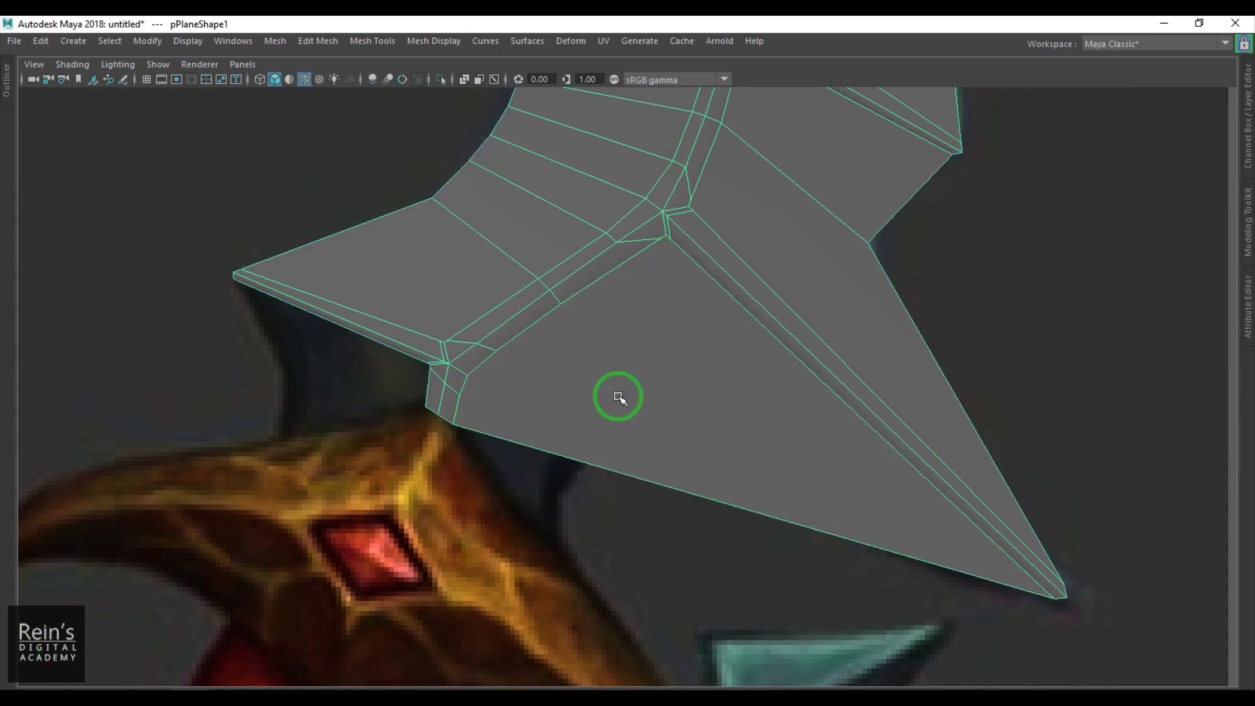
Insert a vertex on the new polygon's long open edge with Multi-Cut and move it down along the handle's edge
{"action": "right_click_drag", "start_coordinate": [630, 328], "coordinate": [553, 321], "text": "shift"}
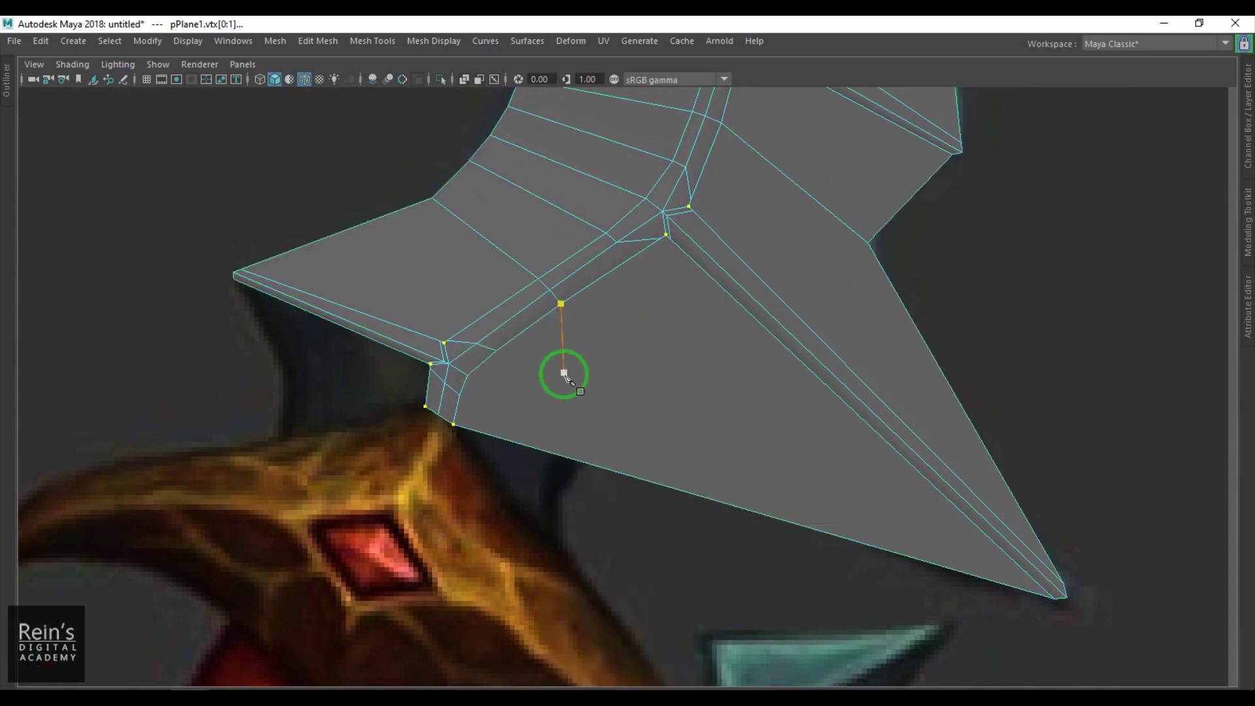
{"action": "key", "text": "5"}
{"action": "key", "text": "4"}
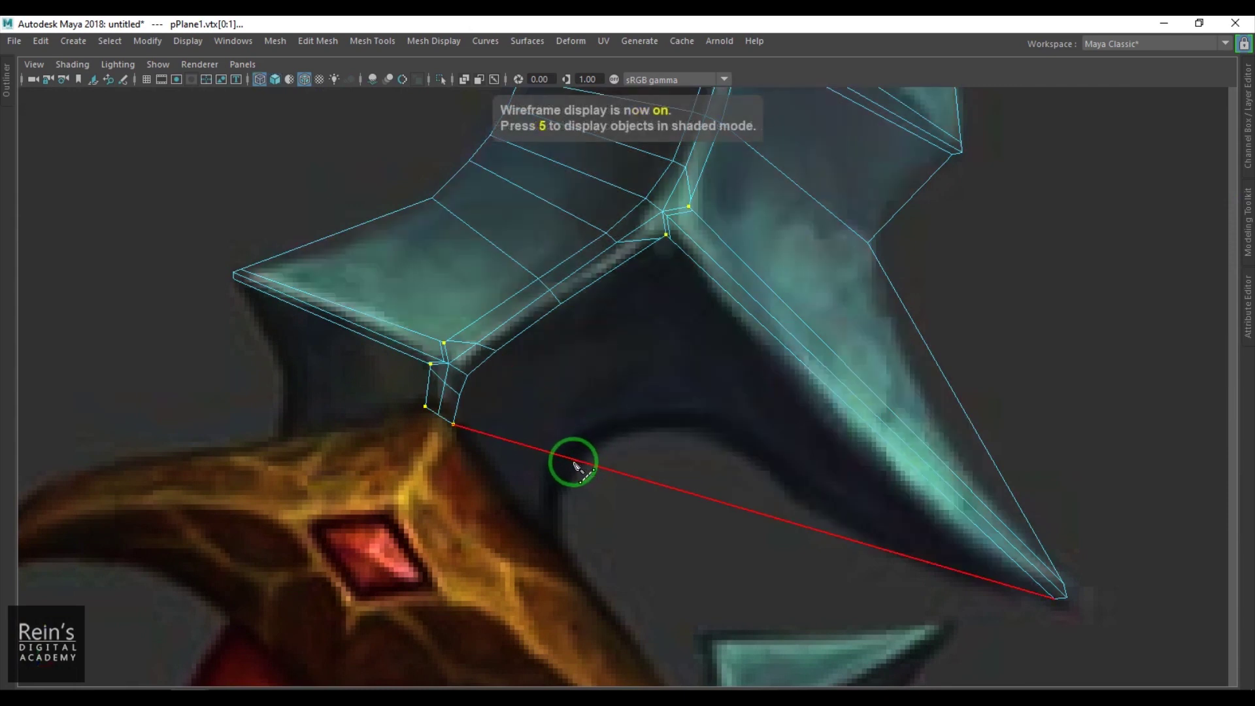
{"action": "left_click", "coordinate": [569, 458]}
{"action": "key", "text": "w"}
{"action": "left_click", "coordinate": [569, 458]}
{"action": "left_click_drag", "start_coordinate": [569, 458], "coordinate": [553, 568]}
{"action": "middle_click_drag", "start_coordinate": [719, 501], "coordinate": [701, 457], "text": "alt"}
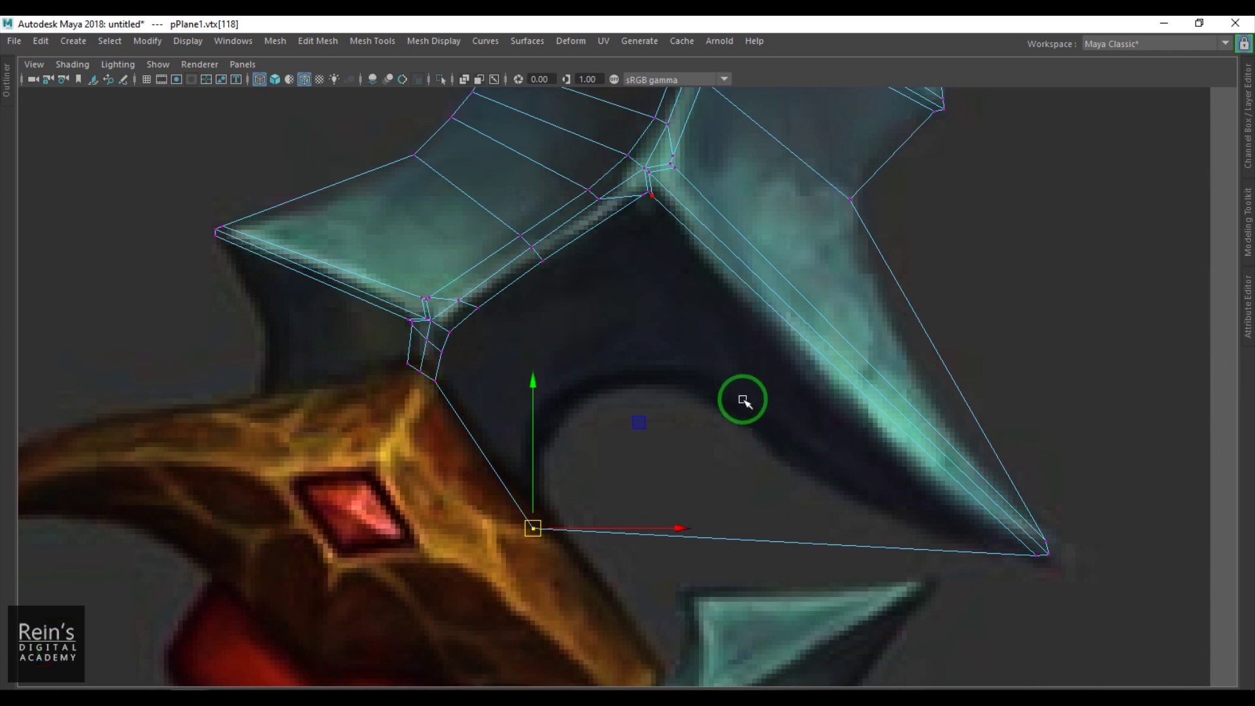
{"action": "left_click_drag", "start_coordinate": [536, 518], "coordinate": [543, 502]}
Turn on X-ray display and cut two edges from the stub's bevel vertices to the new polygon's lower edge
{"action": "key", "text": "5"}
{"action": "key", "text": "F8"}
{"action": "left_click", "coordinate": [466, 78]}
{"action": "right_click", "coordinate": [522, 249], "text": "shift"}
{"action": "left_click", "coordinate": [422, 252]}
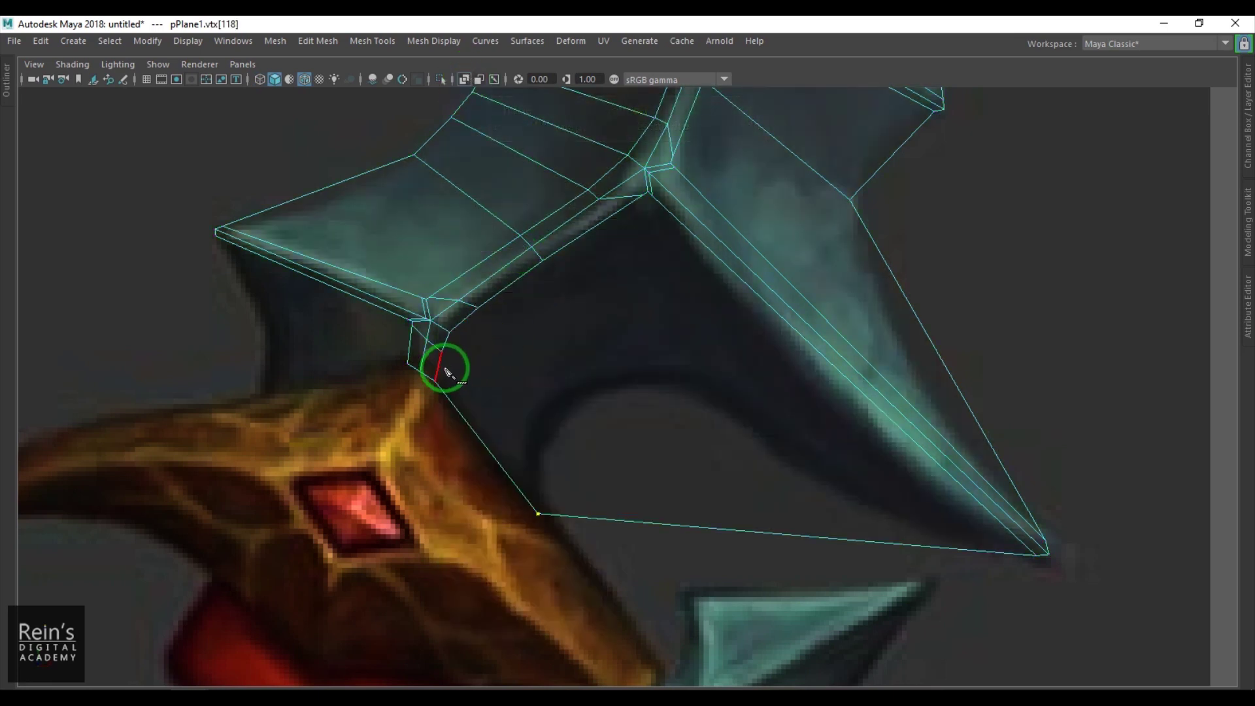
{"action": "left_click", "coordinate": [442, 352]}
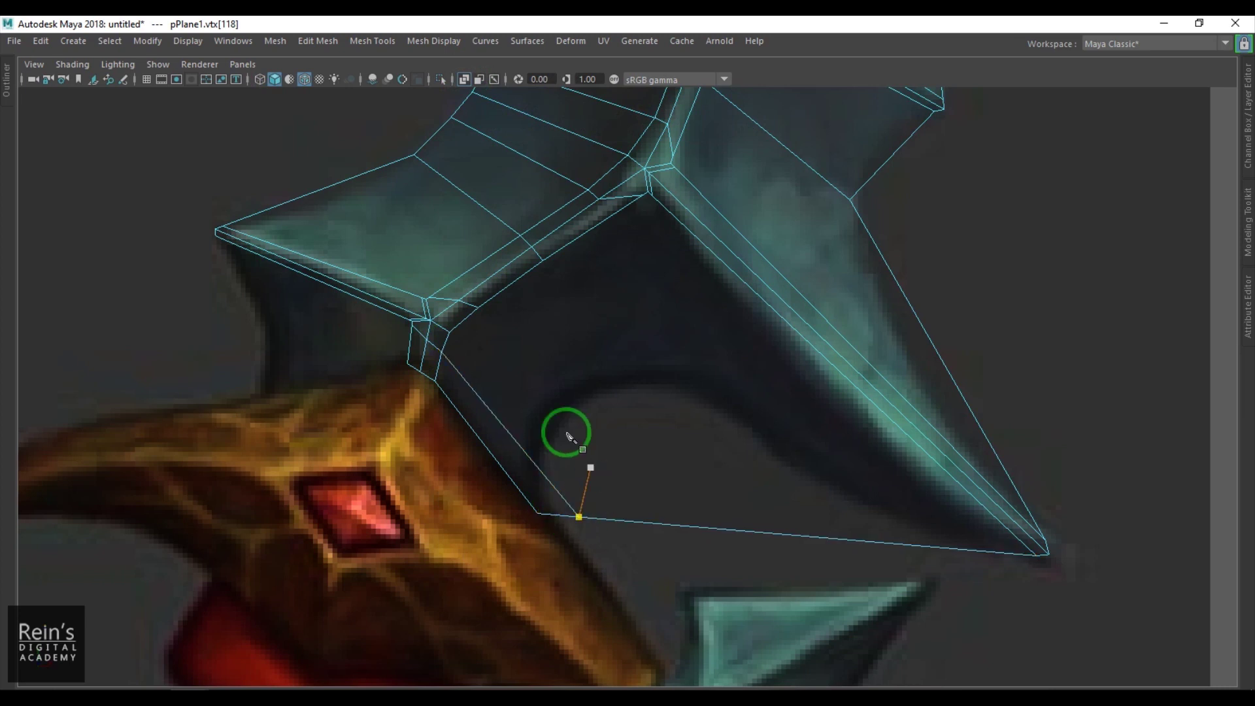
{"action": "left_click", "coordinate": [451, 332]}
{"action": "left_click", "coordinate": [615, 522]}
{"action": "right_click", "coordinate": [615, 521]}
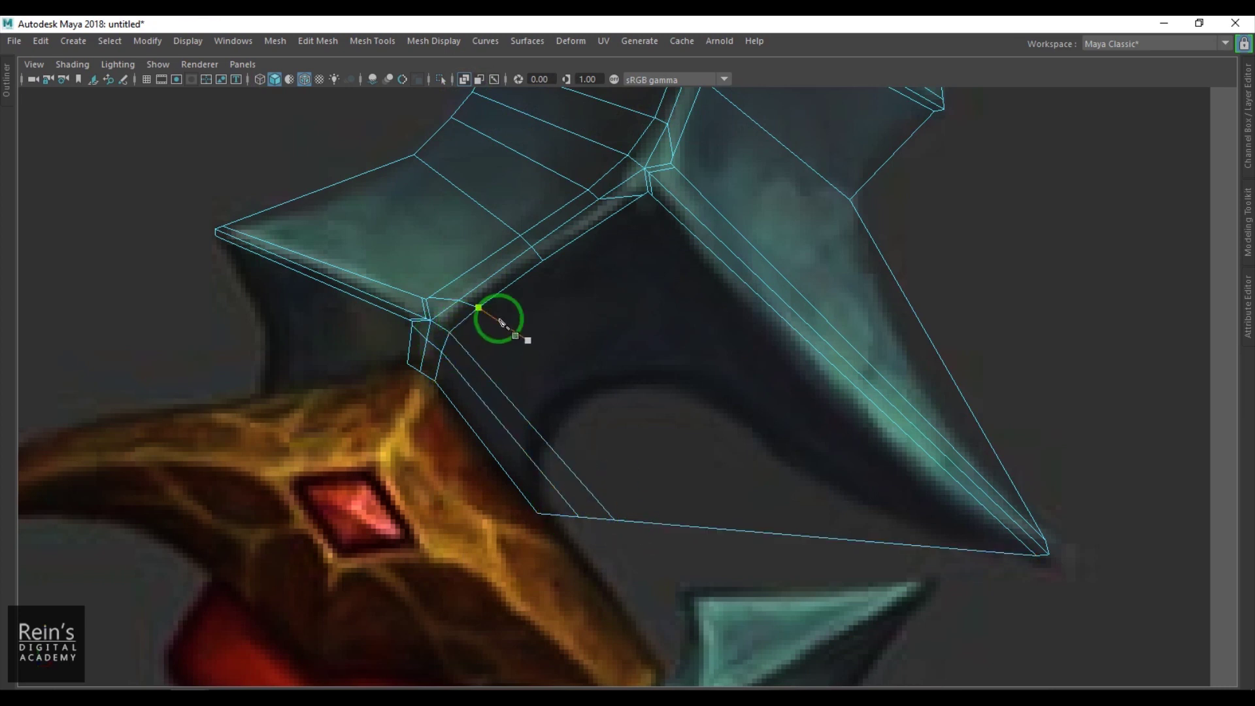
Cut two more edges from the next bevel border vertices across the new polygon to its lower edge
{"action": "left_click", "coordinate": [484, 305]}
{"action": "left_click", "coordinate": [656, 521]}
{"action": "right_click", "coordinate": [656, 521]}
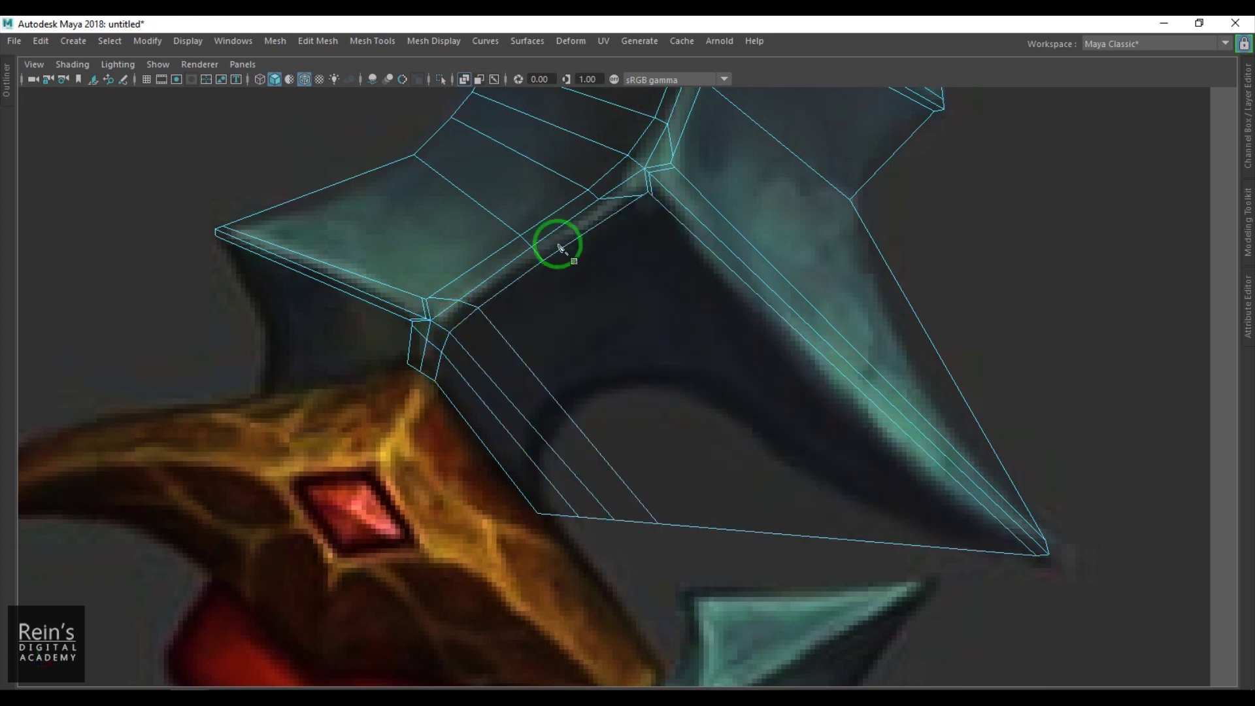
{"action": "left_click", "coordinate": [549, 271]}
{"action": "left_click", "coordinate": [768, 531]}
{"action": "right_click", "coordinate": [582, 515]}
Move the new cut vertices up from the polygon's lower edge onto the dark arch in the reference
{"action": "key", "text": "w"}
{"action": "left_click_drag", "start_coordinate": [566, 501], "coordinate": [591, 524]}
{"action": "left_click_drag", "start_coordinate": [579, 516], "coordinate": [543, 410]}
{"action": "left_click_drag", "start_coordinate": [633, 502], "coordinate": [584, 390]}
{"action": "left_click", "coordinate": [765, 529]}
{"action": "left_click_drag", "start_coordinate": [765, 531], "coordinate": [548, 414]}
Refine the arch vertices against the reference curve and set the lowest corner vertex beside the handle
{"action": "left_click", "coordinate": [585, 385]}
{"action": "left_click", "coordinate": [542, 410]}
{"action": "left_click", "coordinate": [531, 458]}
{"action": "left_click", "coordinate": [537, 513]}
{"action": "left_click_drag", "start_coordinate": [538, 513], "coordinate": [548, 518]}
{"action": "middle_click_drag", "start_coordinate": [457, 395], "coordinate": [649, 430], "text": "alt"}
{"action": "middle_click_drag", "start_coordinate": [841, 424], "coordinate": [748, 420], "text": "alt"}
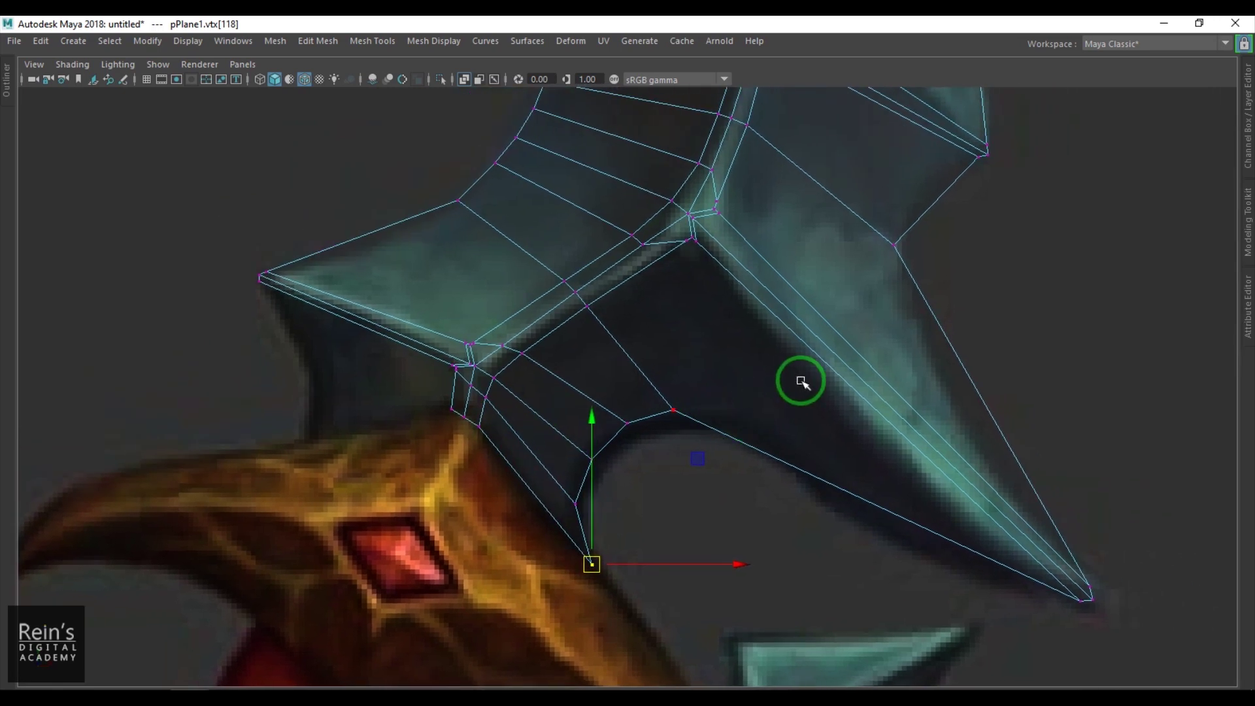
Switch the blade to object mode in shaded display and activate Append to Polygon
{"action": "key", "text": "5"}
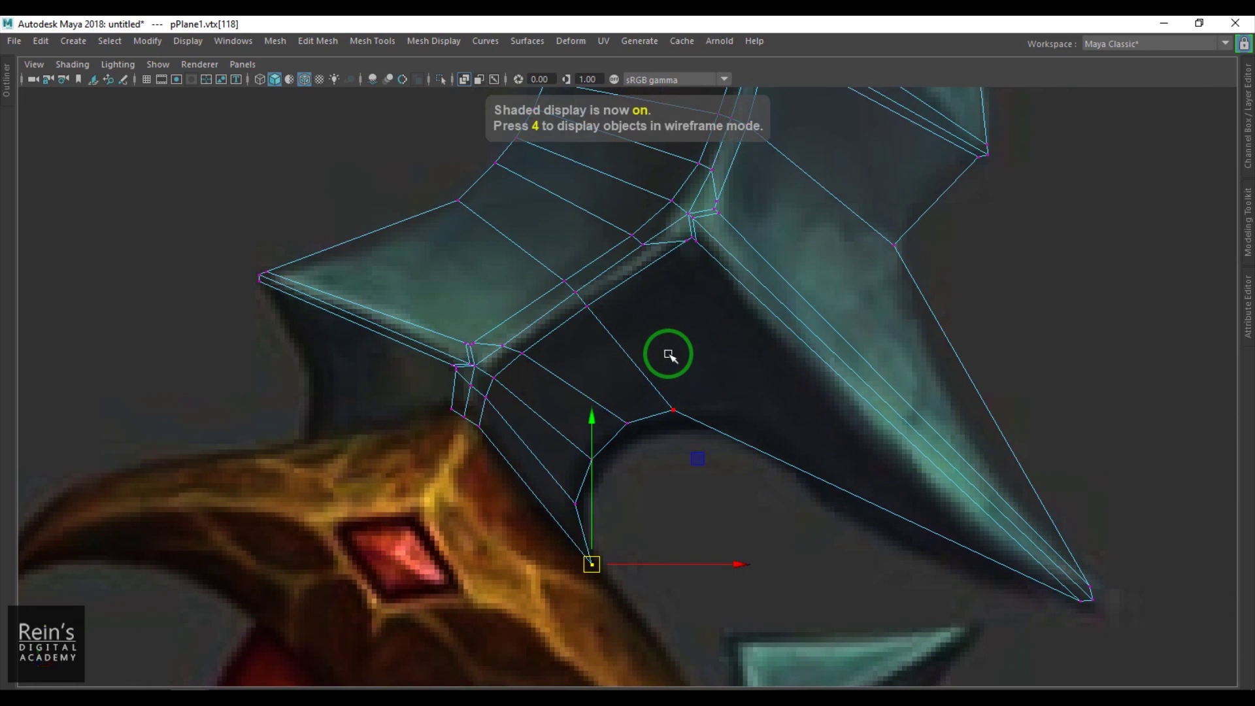
{"action": "right_click_drag", "start_coordinate": [572, 308], "coordinate": [653, 255]}
{"action": "middle_click_drag", "start_coordinate": [555, 347], "coordinate": [673, 329], "text": "alt"}
{"action": "scroll", "coordinate": [684, 330], "scroll_direction": "up", "scroll_amount": 1}
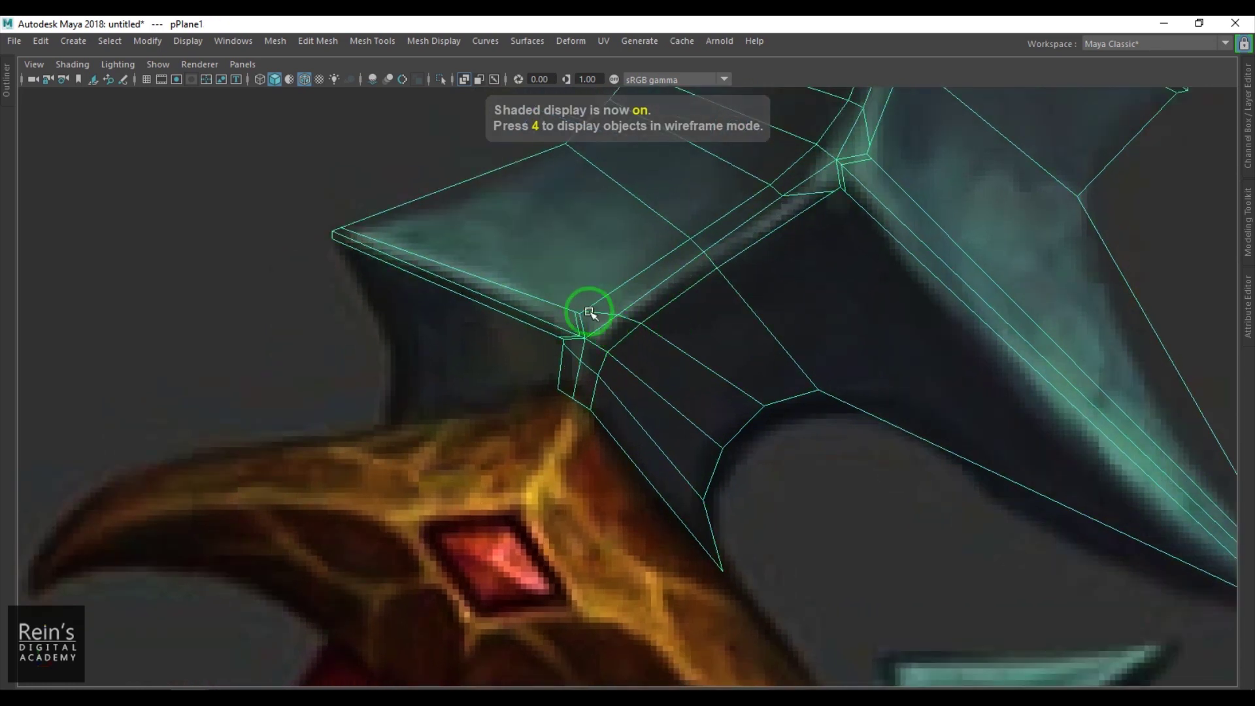
{"action": "left_click", "coordinate": [425, 40]}
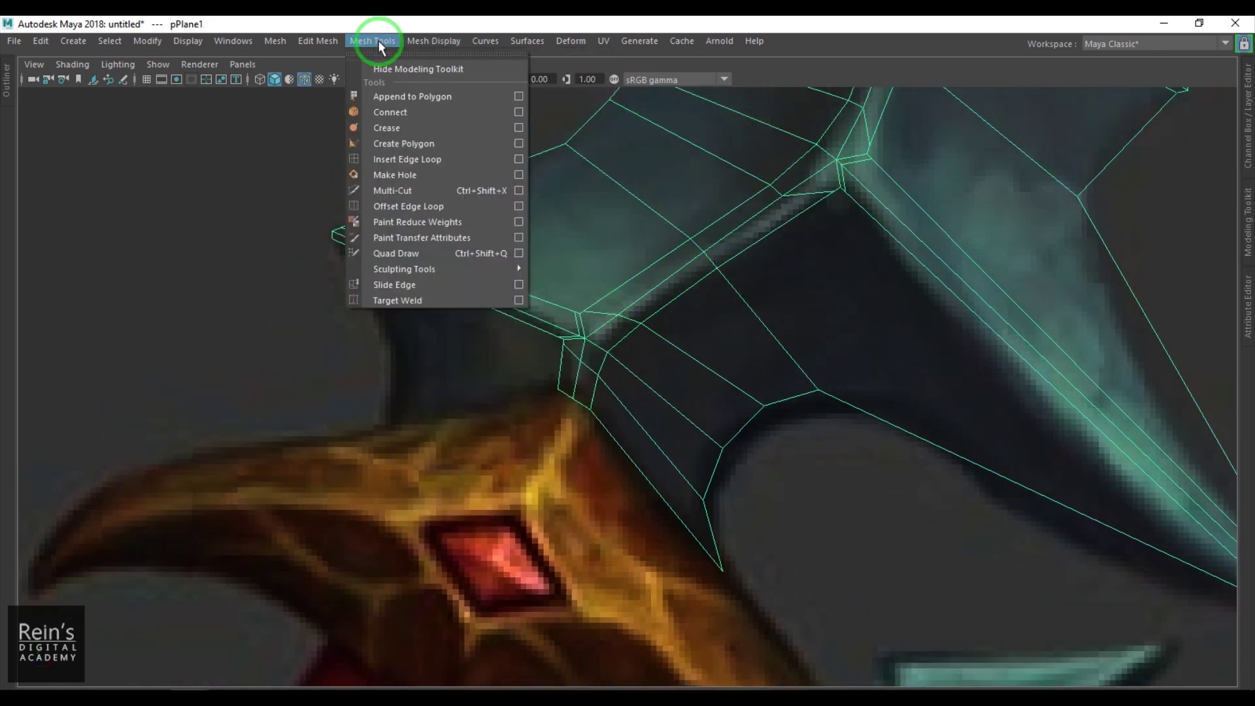
{"action": "left_click", "coordinate": [410, 97]}
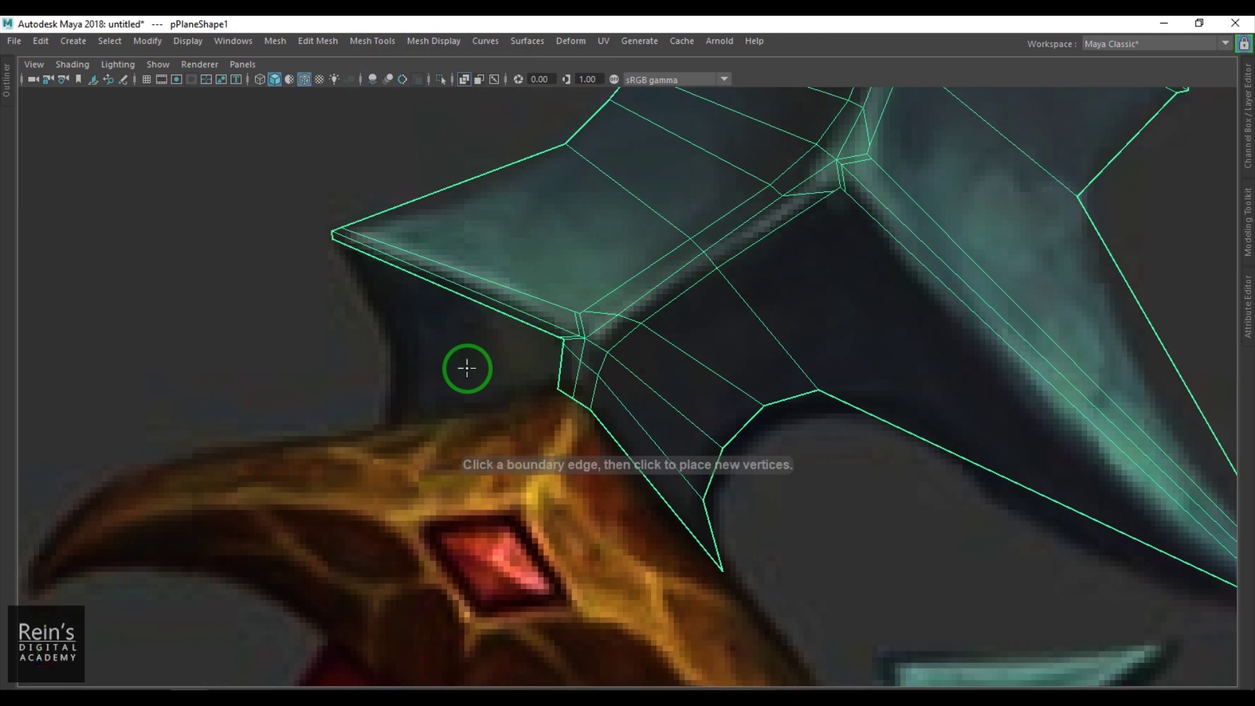
{"action": "left_click", "coordinate": [467, 299]}
{"action": "scroll", "coordinate": [560, 359], "scroll_direction": "up", "scroll_amount": 8}
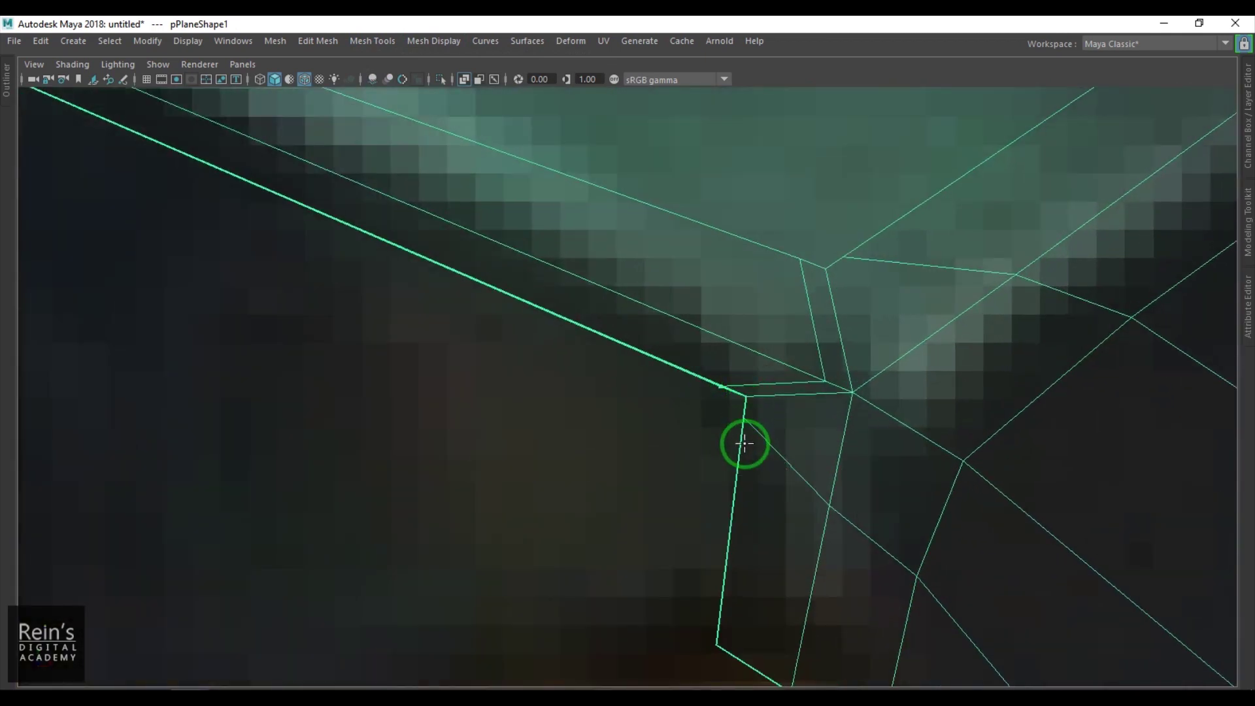
{"action": "scroll", "coordinate": [727, 444], "scroll_direction": "down", "scroll_amount": 8}
{"action": "scroll", "coordinate": [715, 447], "scroll_direction": "up", "scroll_amount": 8}
{"action": "left_click", "coordinate": [668, 442]}
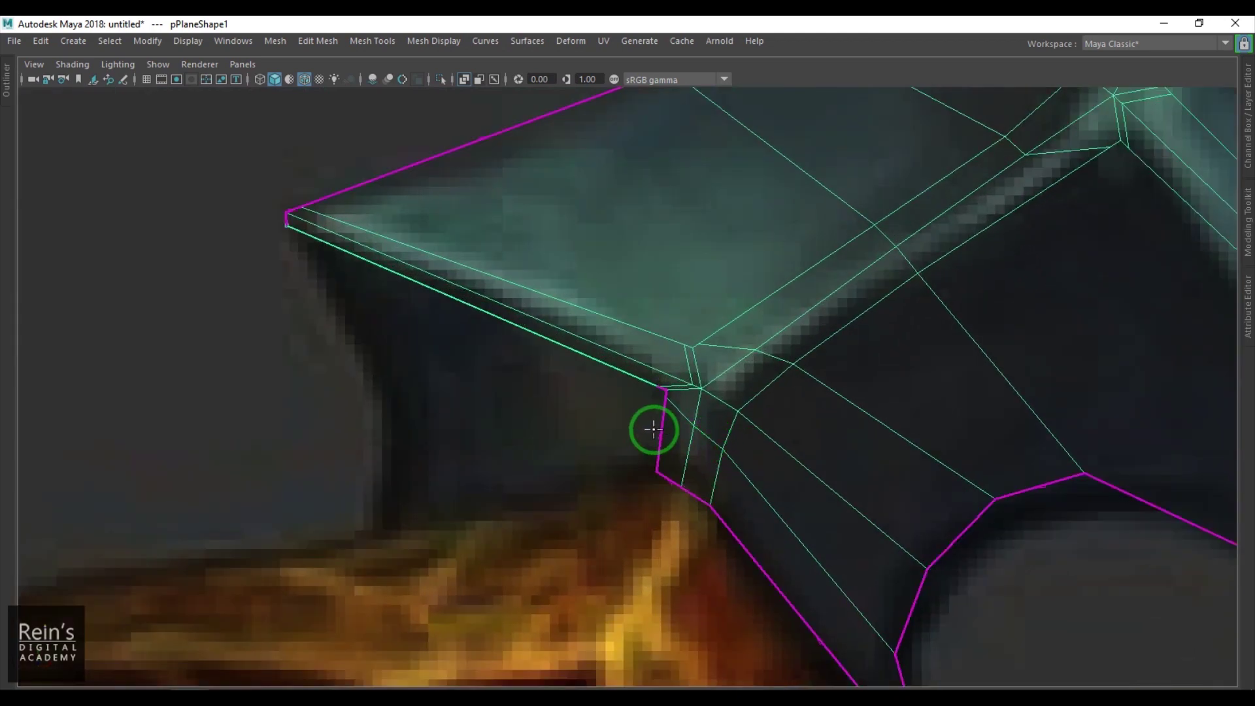
{"action": "key", "text": "ctrl+z"}
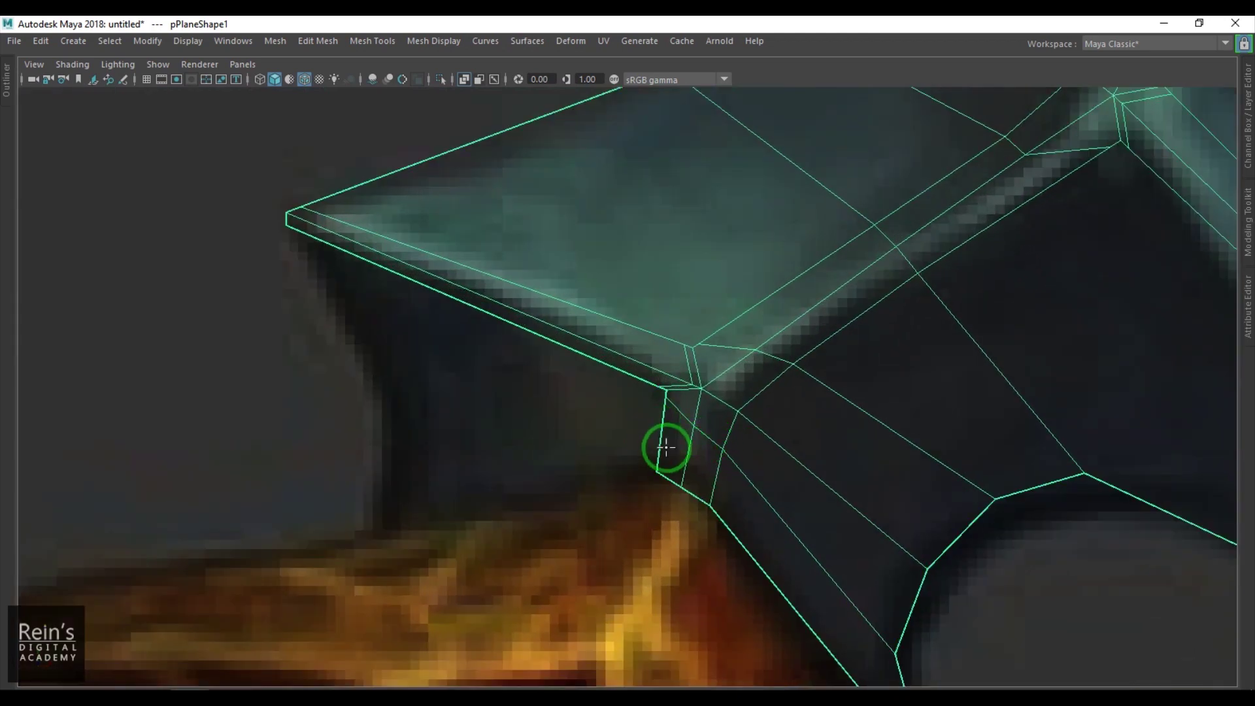
Append a polygon between the stub's outer boundary edge and the lower edge of the left spike
{"action": "left_click", "coordinate": [660, 440]}
{"action": "scroll", "coordinate": [660, 440], "scroll_direction": "up", "scroll_amount": 5}
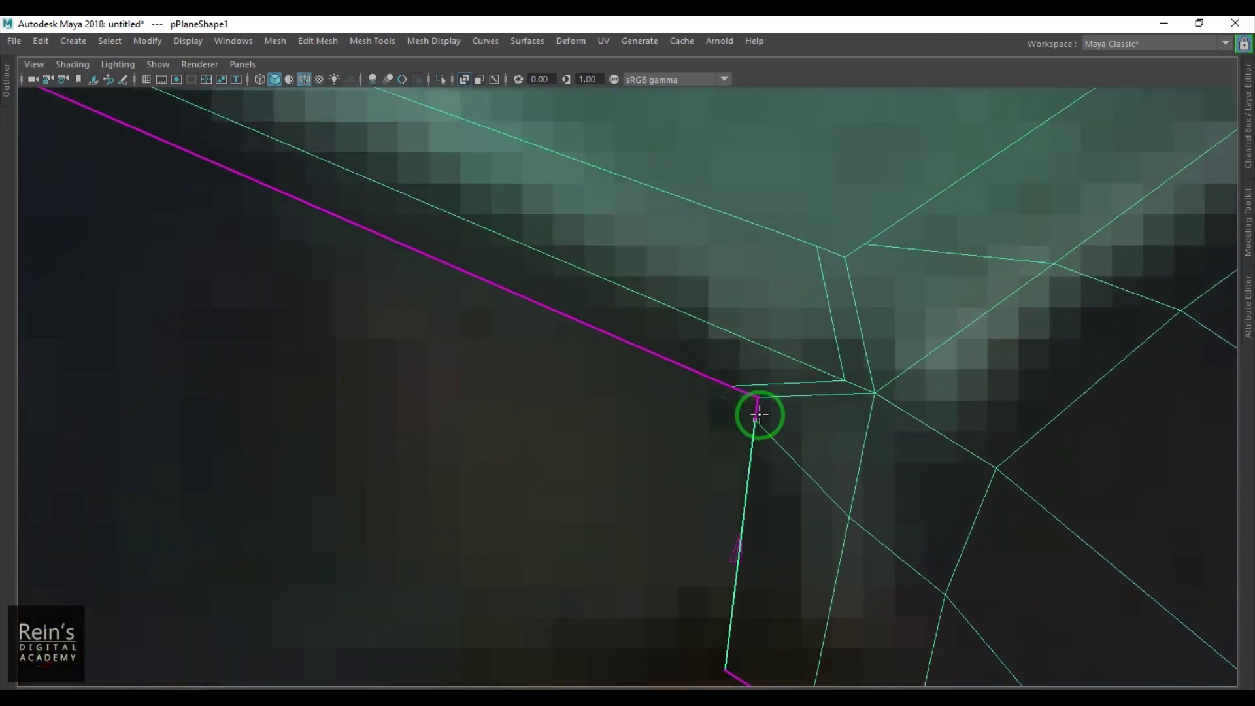
{"action": "left_click", "coordinate": [749, 395]}
{"action": "left_click", "coordinate": [685, 369]}
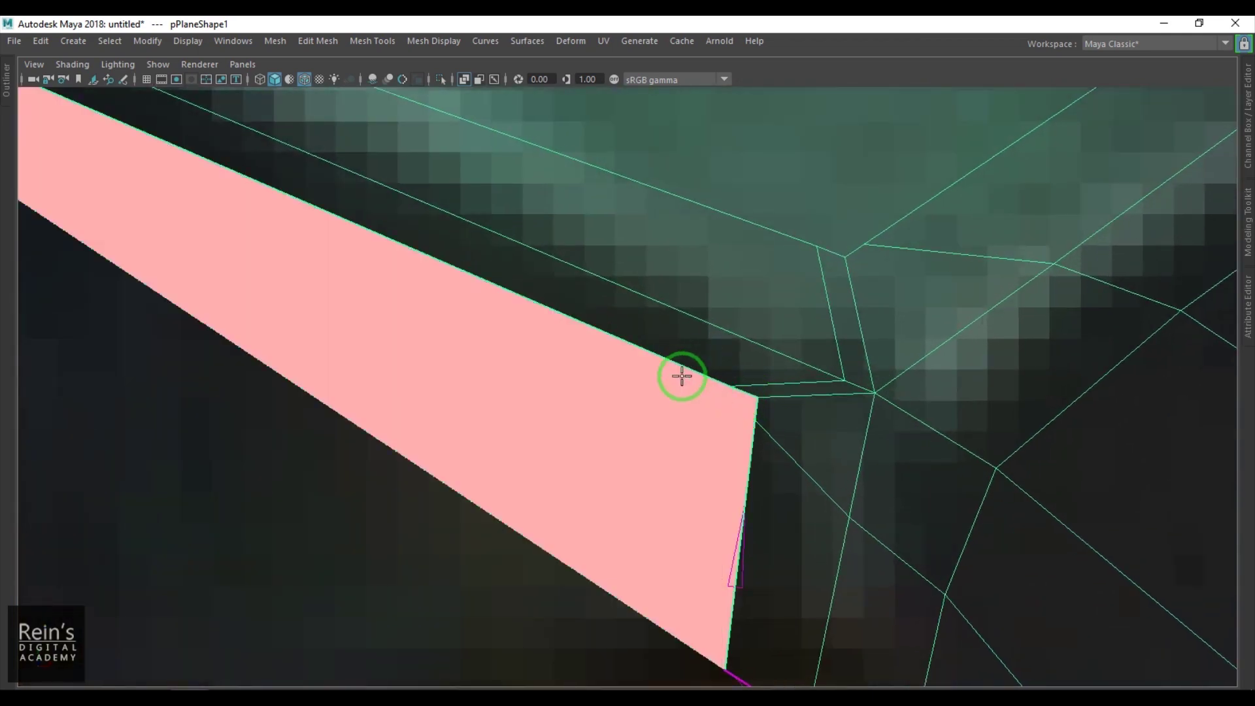
{"action": "scroll", "coordinate": [626, 396], "scroll_direction": "down", "scroll_amount": 8}
{"action": "scroll", "coordinate": [615, 399], "scroll_direction": "up", "scroll_amount": 3}
{"action": "scroll", "coordinate": [614, 400], "scroll_direction": "up", "scroll_amount": 2}
{"action": "key", "text": "Return"}
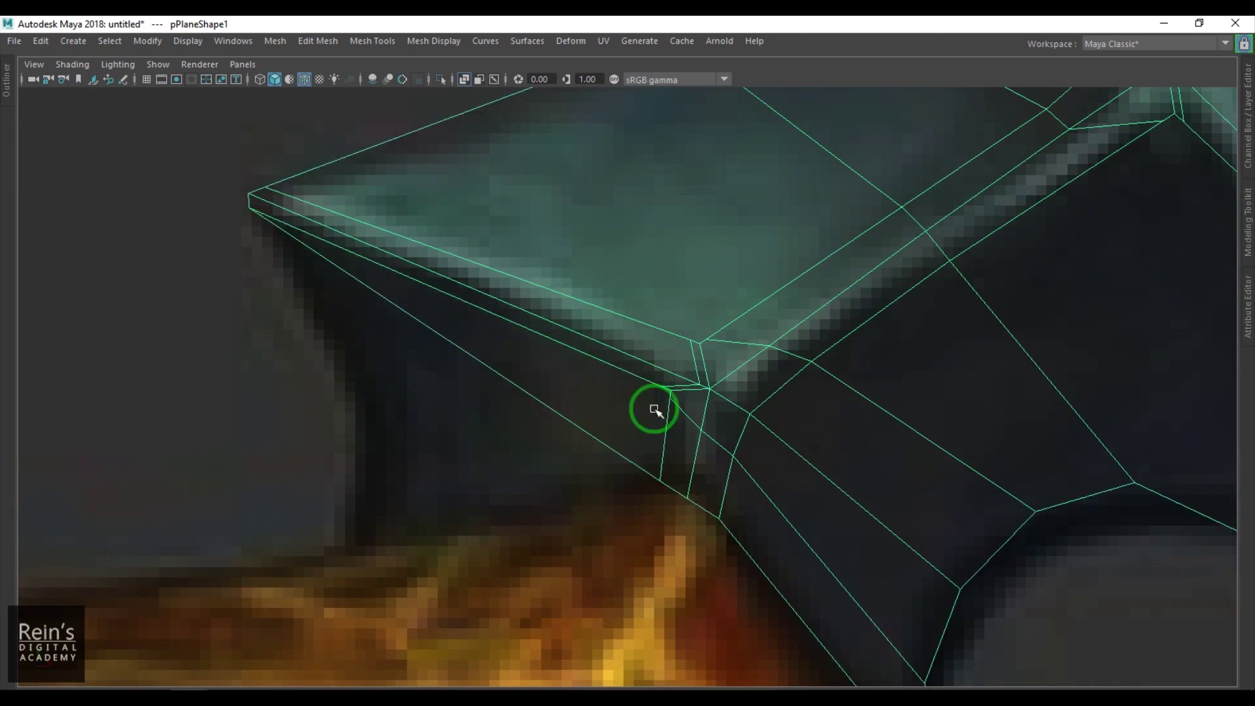
Add a vertex on the new polygon's open edge and move it to the dark area's lower corner above the golden guard
{"action": "right_click", "coordinate": [474, 289], "text": "shift"}
{"action": "left_click", "coordinate": [369, 289]}
{"action": "key", "text": "w"}
{"action": "right_click_drag", "start_coordinate": [386, 300], "coordinate": [350, 294]}
{"action": "left_click", "coordinate": [386, 295]}
{"action": "left_click_drag", "start_coordinate": [386, 294], "coordinate": [356, 546]}
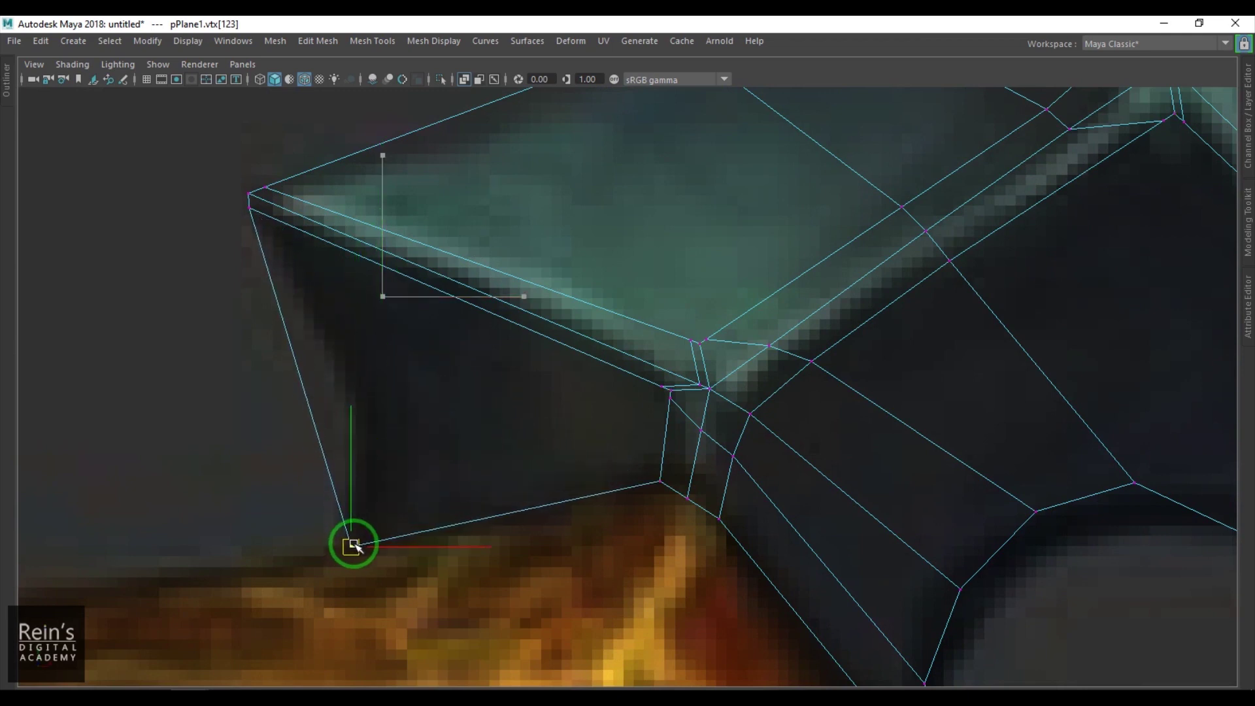
{"action": "middle_click_drag", "start_coordinate": [602, 447], "coordinate": [606, 419], "text": "alt"}
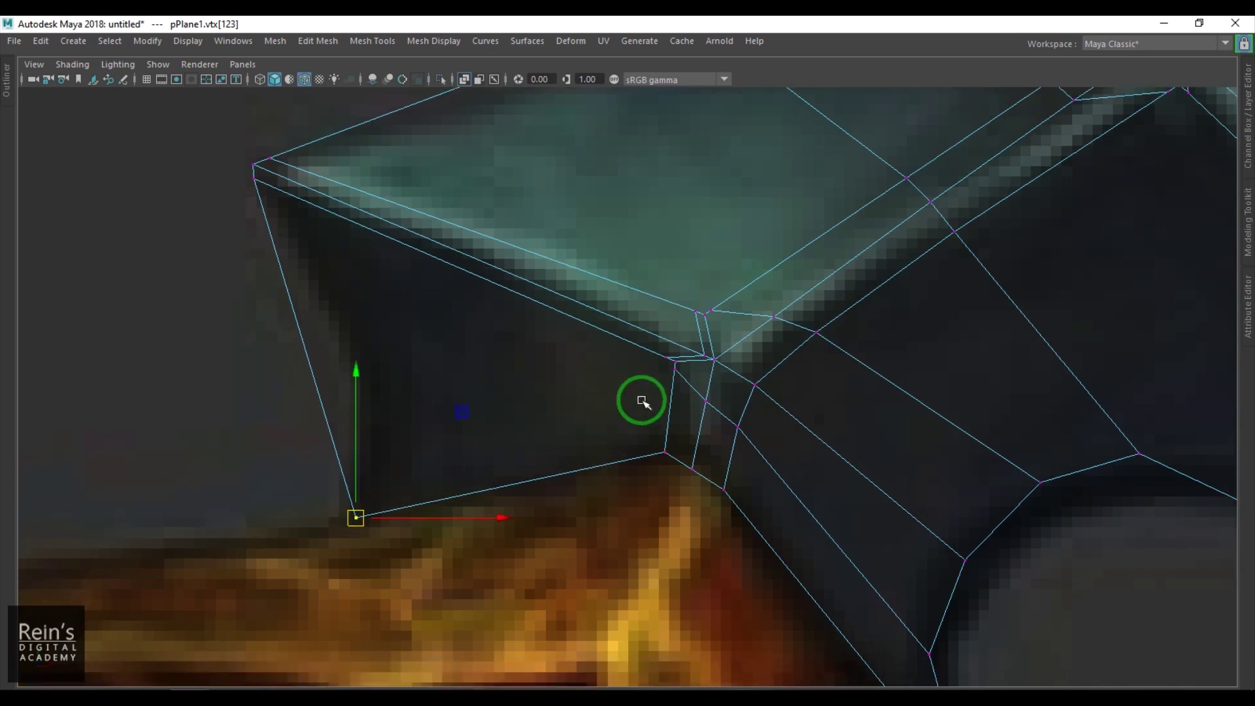
Multi-Cut an edge from the middle of the new polygon's outer edge across the stub's bevel to the arch polygon's lower border
{"action": "right_click_drag", "start_coordinate": [675, 359], "coordinate": [714, 313]}
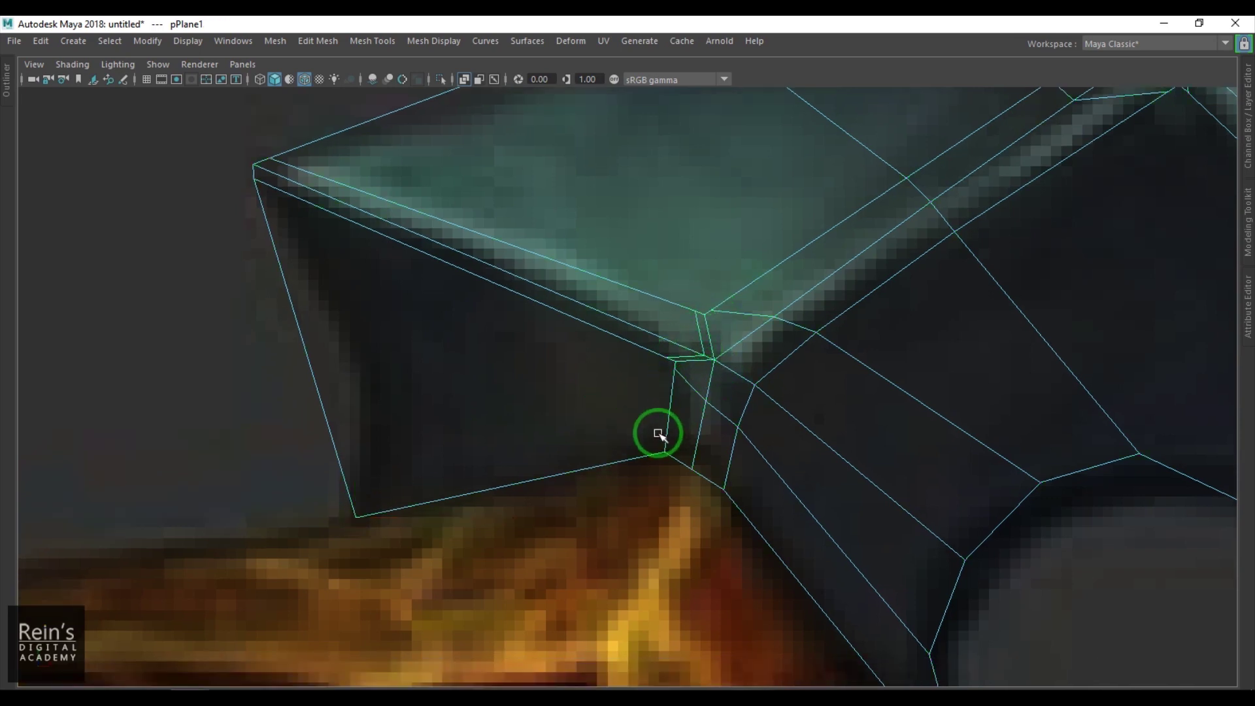
{"action": "right_click_drag", "start_coordinate": [688, 351], "coordinate": [580, 310], "text": "shift"}
{"action": "left_click", "coordinate": [308, 359]}
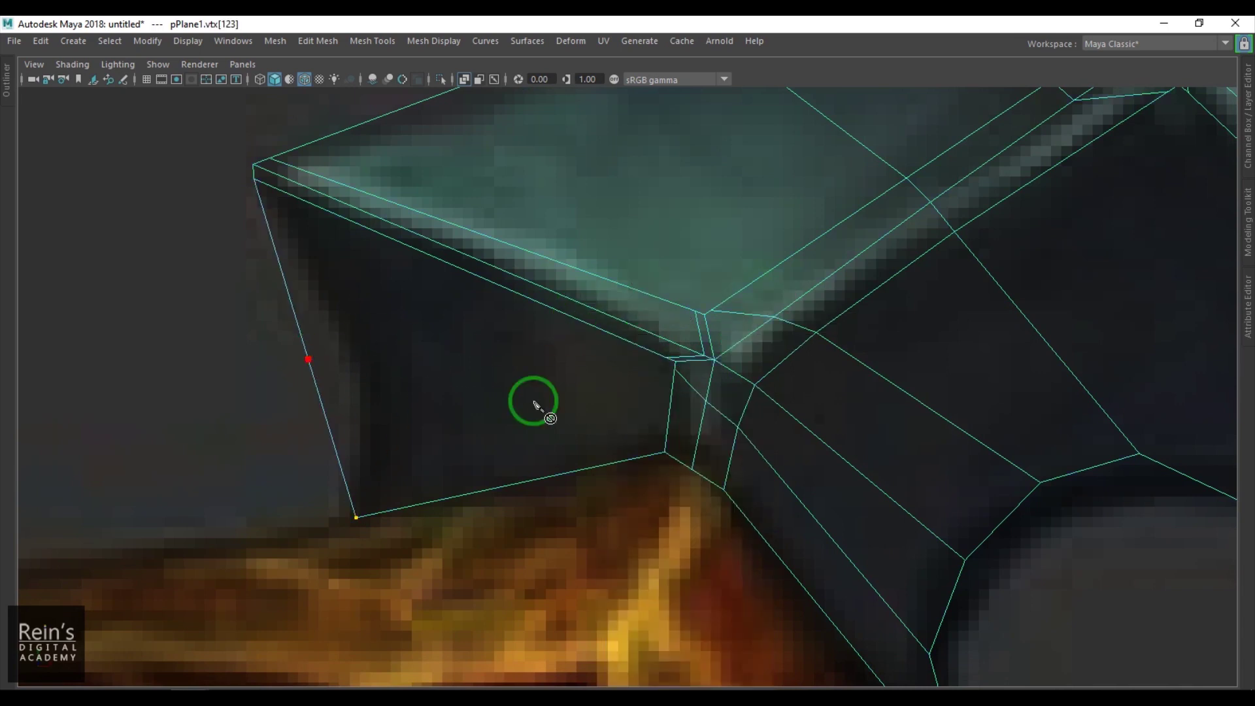
{"action": "left_click", "coordinate": [700, 429]}
{"action": "left_click", "coordinate": [731, 454]}
{"action": "middle_click_drag", "start_coordinate": [964, 683], "coordinate": [940, 536], "text": "alt"}
{"action": "left_click", "coordinate": [921, 557]}
{"action": "key", "text": "q"}
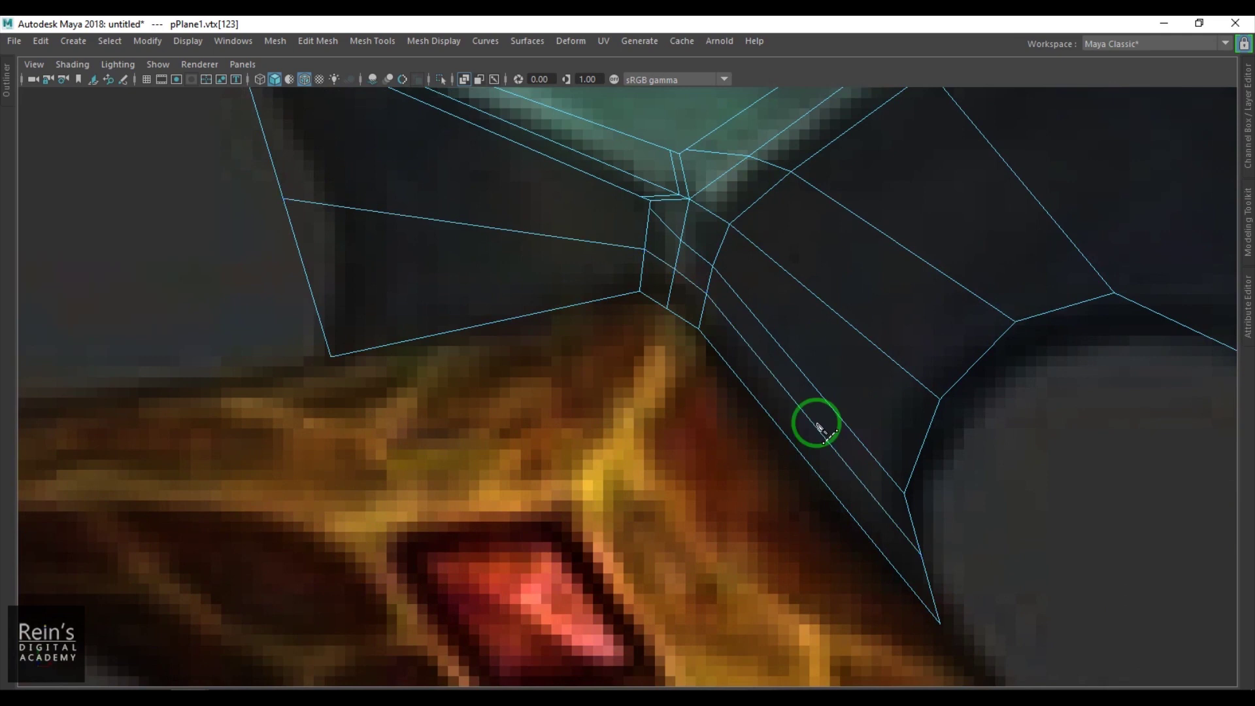
Move the cut's outer vertex inward onto the dark concave border and reposition the vertices where it meets the stub's bevel
{"action": "middle_click_drag", "start_coordinate": [435, 214], "coordinate": [574, 375], "text": "alt"}
{"action": "left_click_drag", "start_coordinate": [423, 362], "coordinate": [486, 363]}
{"action": "middle_click_drag", "start_coordinate": [715, 412], "coordinate": [664, 401], "text": "alt"}
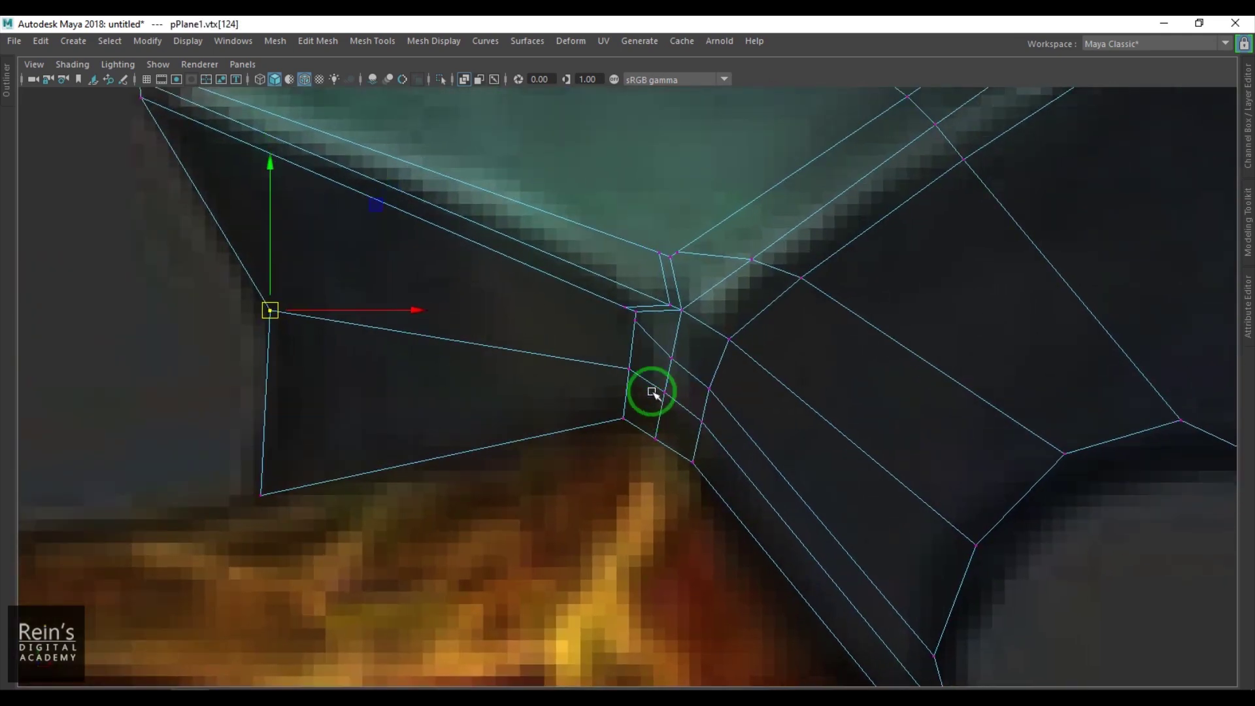
{"action": "left_click", "coordinate": [635, 373]}
{"action": "scroll", "coordinate": [601, 333], "scroll_direction": "up", "scroll_amount": 2}
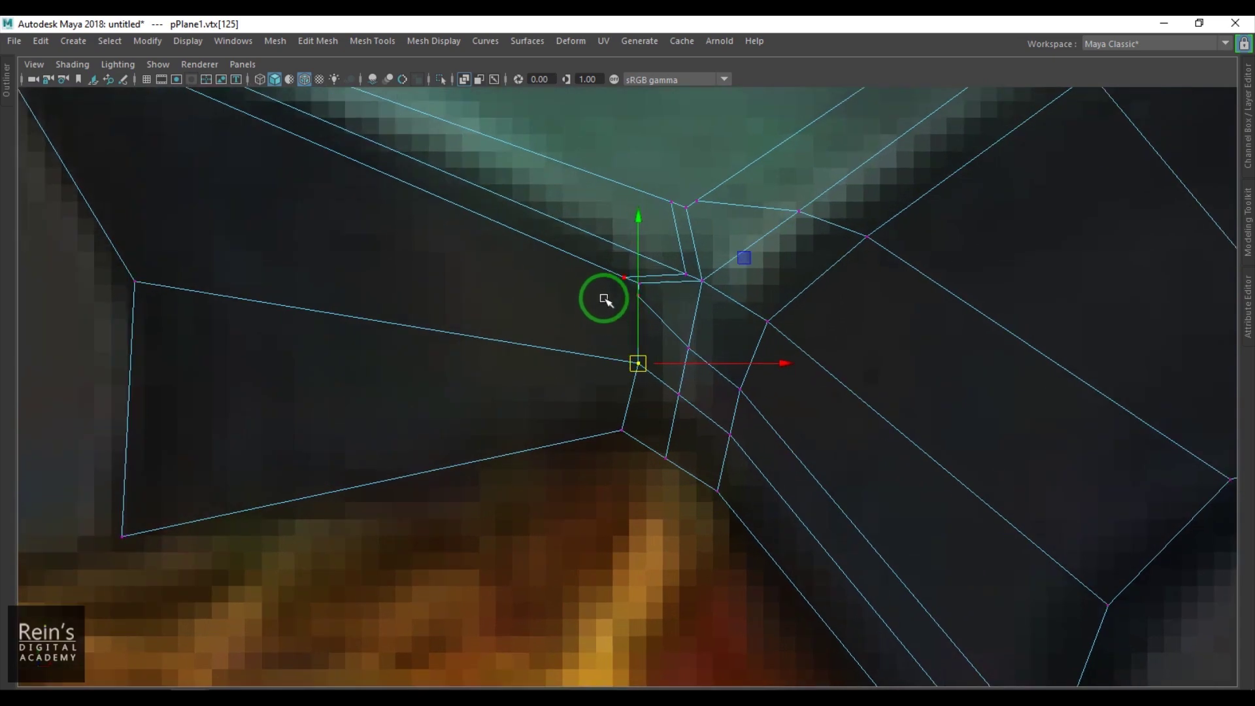
{"action": "mouse_move", "coordinate": [648, 302]}
{"action": "left_mouse_down"}
{"action": "mouse_move", "coordinate": [637, 304]}
{"action": "mouse_move", "coordinate": [647, 315]}
{"action": "left_mouse_up"}
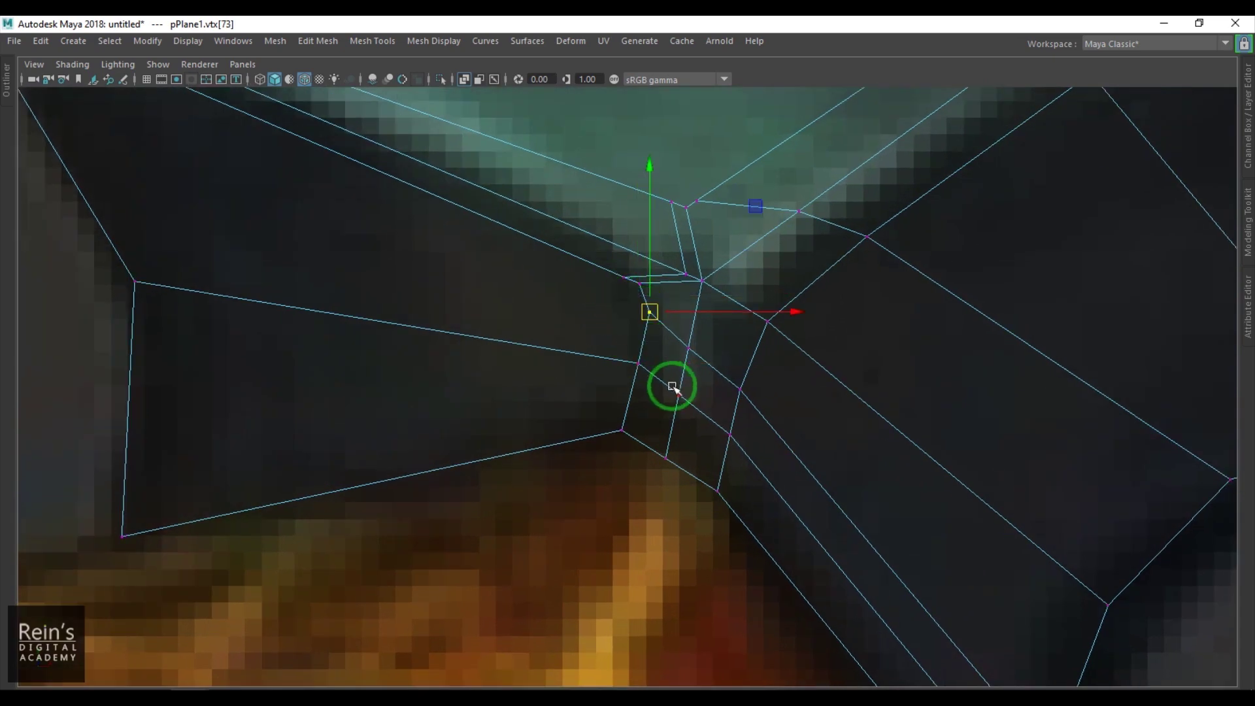
Even out the stub's bevel vertices so its cross edges flow smoothly between the two dark polygons and down to the guard
{"action": "middle_click_drag", "start_coordinate": [709, 397], "coordinate": [653, 316], "text": "alt"}
{"action": "left_click_drag", "start_coordinate": [625, 265], "coordinate": [646, 285]}
{"action": "left_click_drag", "start_coordinate": [635, 268], "coordinate": [633, 242]}
{"action": "left_click_drag", "start_coordinate": [675, 304], "coordinate": [707, 321]}
{"action": "left_click_drag", "start_coordinate": [689, 308], "coordinate": [684, 273]}
{"action": "left_click_drag", "start_coordinate": [624, 316], "coordinate": [620, 290]}
{"action": "left_click_drag", "start_coordinate": [665, 335], "coordinate": [662, 320]}
{"action": "left_click_drag", "start_coordinate": [639, 408], "coordinate": [641, 409]}
{"action": "left_click_drag", "start_coordinate": [615, 384], "coordinate": [611, 352]}
{"action": "left_click_drag", "start_coordinate": [682, 456], "coordinate": [641, 369]}
{"action": "left_click_drag", "start_coordinate": [669, 413], "coordinate": [657, 369]}
{"action": "left_click", "coordinate": [566, 350]}
{"action": "left_click", "coordinate": [581, 283]}
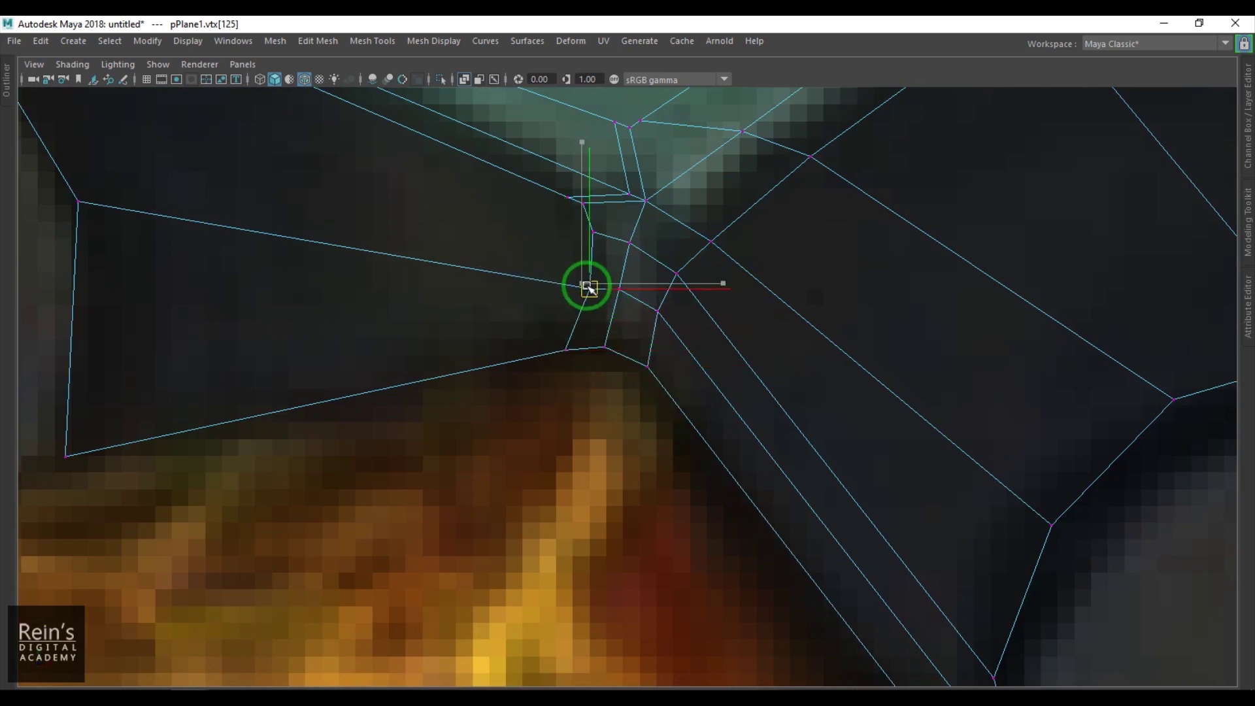
{"action": "scroll", "coordinate": [690, 351], "scroll_direction": "down", "scroll_amount": 6}
{"action": "middle_click_drag", "start_coordinate": [684, 359], "coordinate": [680, 417], "text": "alt"}
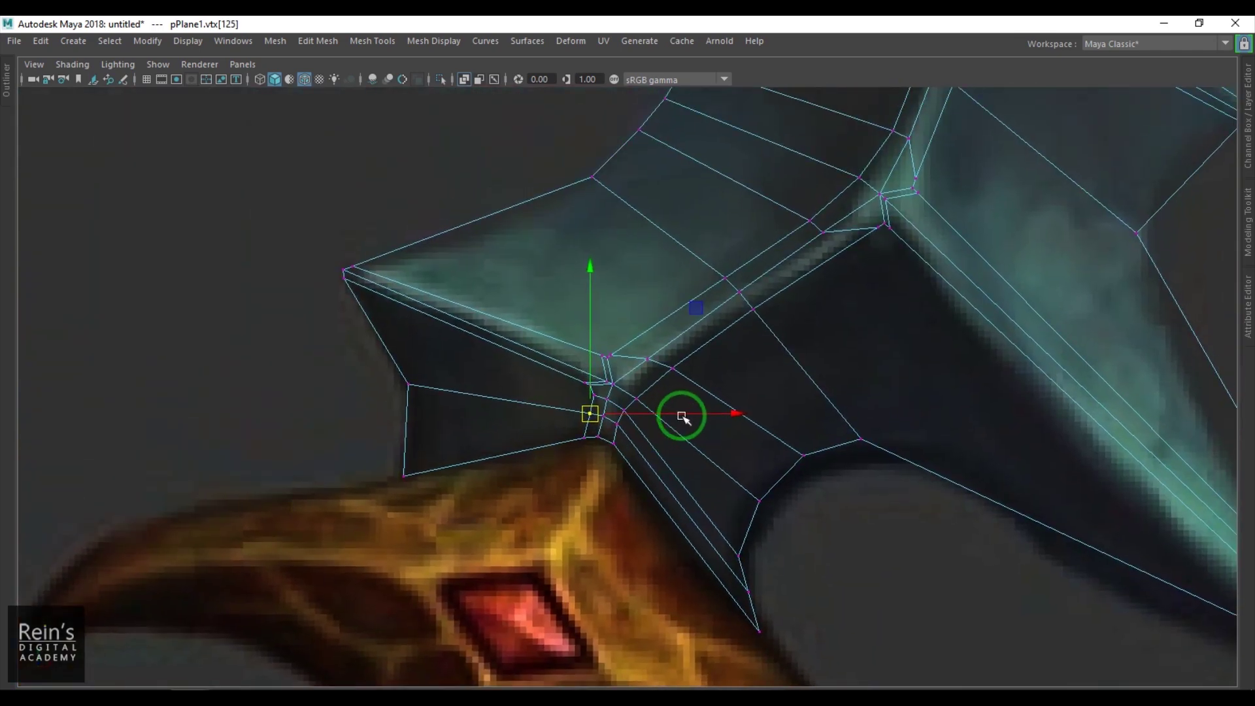
Leave vertex mode, switch to the perspective view and assign a new Blinn material to the blade
{"action": "key", "text": "5"}
{"action": "right_click_drag", "start_coordinate": [767, 302], "coordinate": [909, 263]}
{"action": "right_click_drag", "start_coordinate": [872, 456], "coordinate": [707, 431], "text": "alt"}
{"action": "middle_click_drag", "start_coordinate": [756, 416], "coordinate": [723, 447], "text": "alt"}
{"action": "key", "text": "space"}
{"action": "left_click_drag", "start_coordinate": [723, 448], "coordinate": [750, 438]}
{"action": "left_click", "coordinate": [796, 397]}
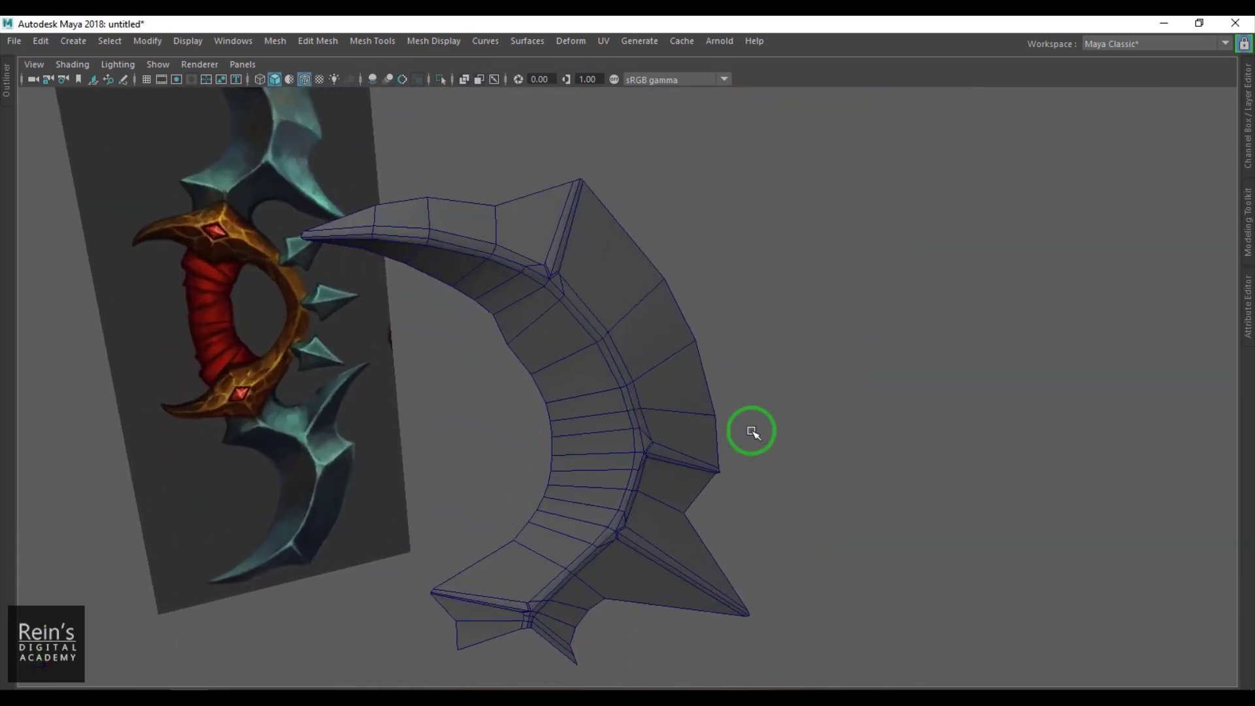
{"action": "left_click", "coordinate": [666, 406]}
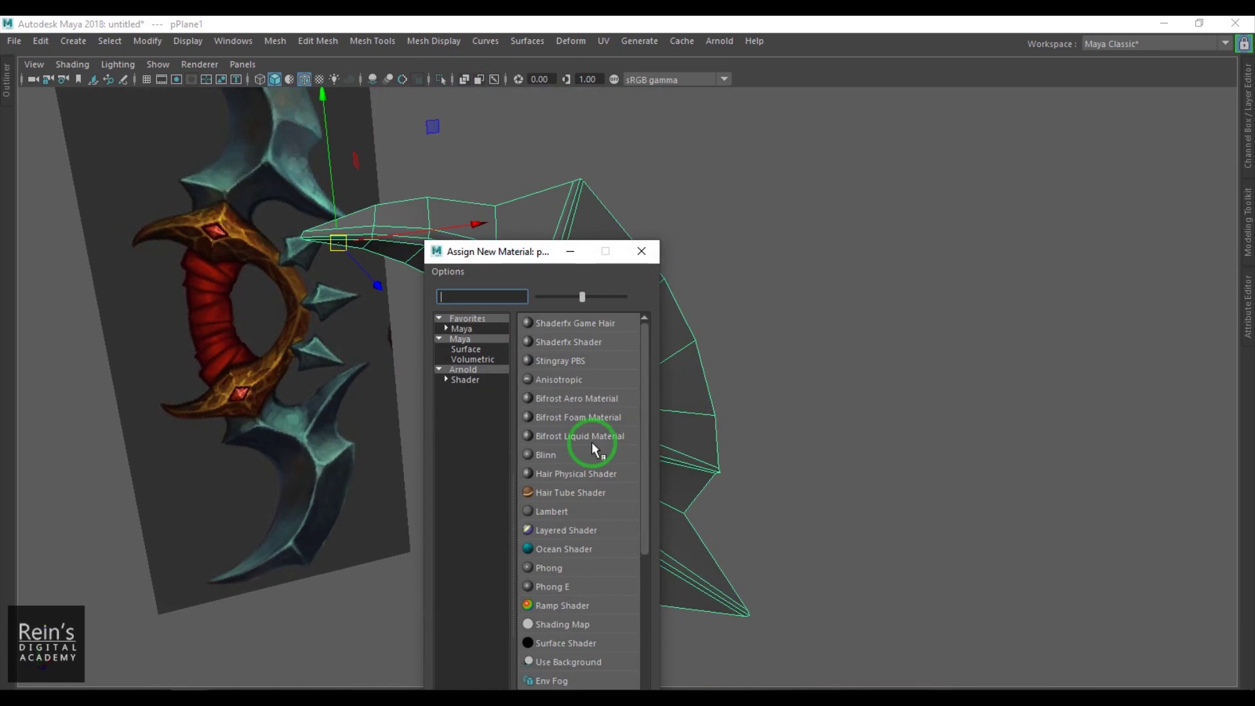
{"action": "left_click", "coordinate": [561, 456]}
{"action": "left_click", "coordinate": [765, 244]}
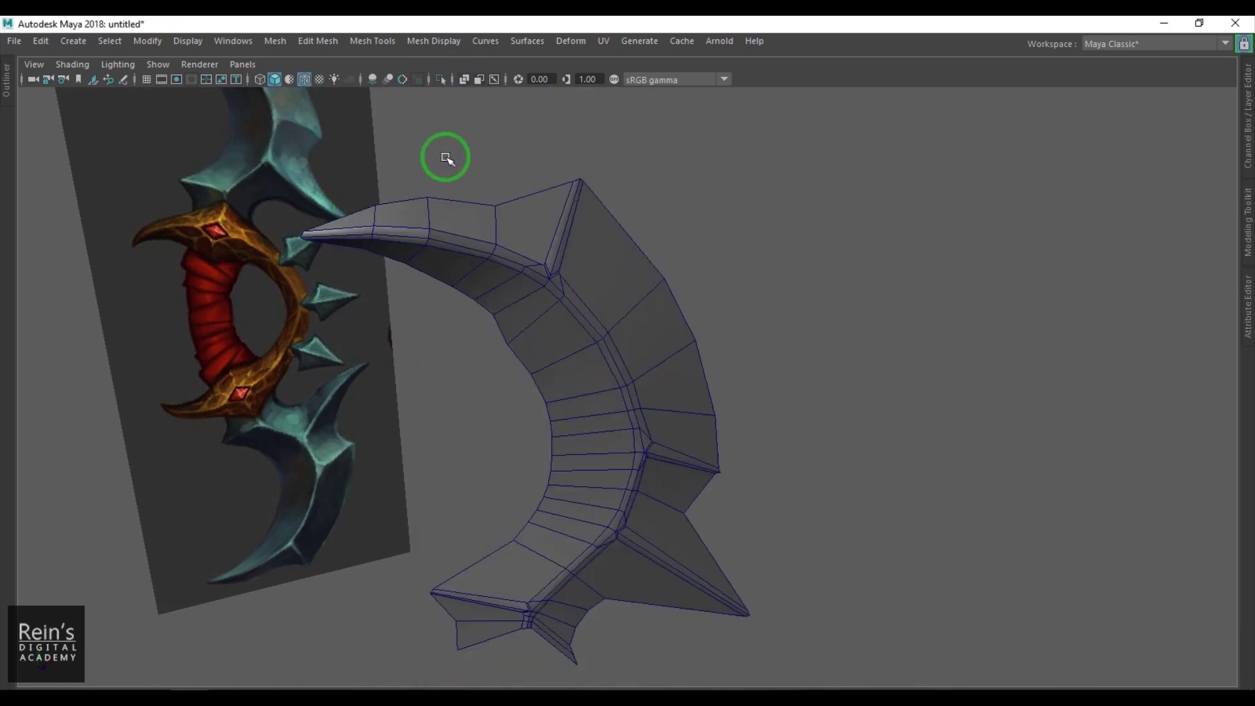
Inspect the blade in smooth preview with the wireframe overlay off and on, and return it to unsmoothed display
{"action": "left_click", "coordinate": [306, 79]}
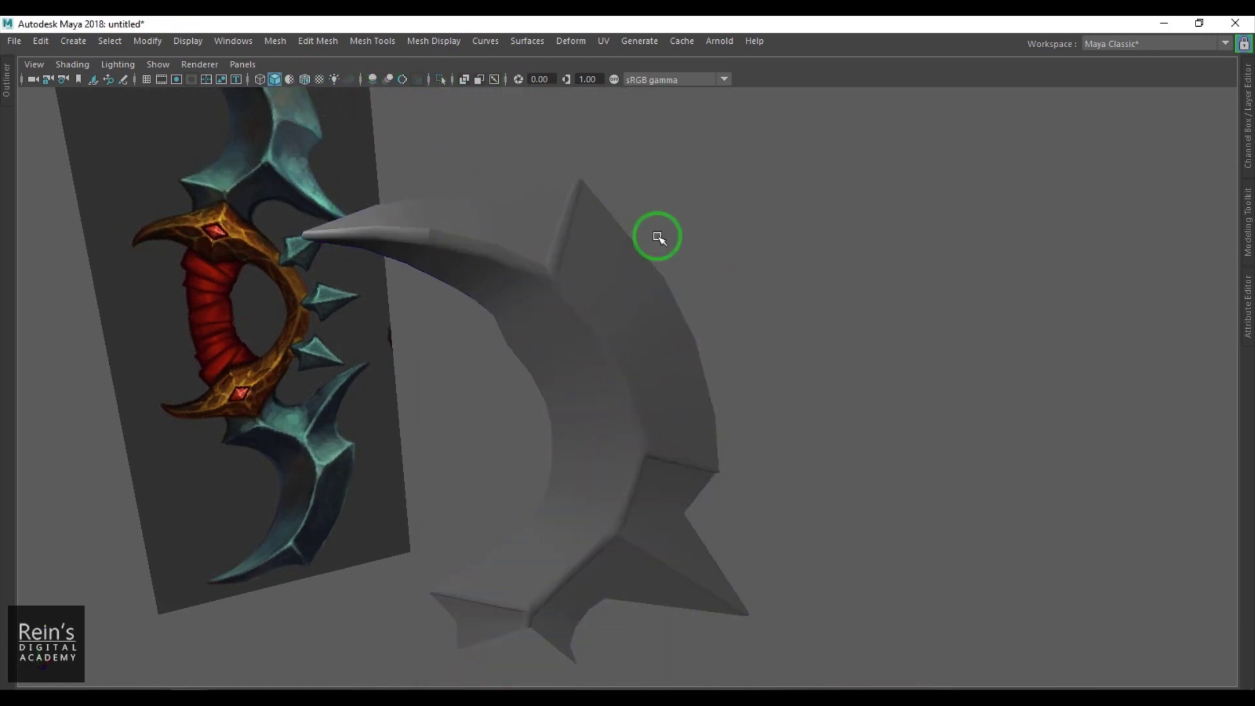
{"action": "left_click", "coordinate": [690, 398]}
{"action": "left_click", "coordinate": [874, 347]}
{"action": "mouse_move", "coordinate": [839, 410]}
{"action": "left_mouse_down", "text": "alt"}
{"action": "mouse_move", "coordinate": [774, 387]}
{"action": "mouse_move", "coordinate": [805, 353]}
{"action": "mouse_move", "coordinate": [782, 379]}
{"action": "mouse_move", "coordinate": [810, 386]}
{"action": "mouse_move", "coordinate": [751, 384]}
{"action": "mouse_move", "coordinate": [827, 384]}
{"action": "mouse_move", "coordinate": [786, 394]}
{"action": "mouse_move", "coordinate": [810, 398]}
{"action": "mouse_move", "coordinate": [798, 375]}
{"action": "mouse_move", "coordinate": [818, 386]}
{"action": "mouse_move", "coordinate": [796, 382]}
{"action": "mouse_move", "coordinate": [821, 375]}
{"action": "mouse_move", "coordinate": [787, 381]}
{"action": "mouse_move", "coordinate": [808, 388]}
{"action": "left_mouse_up", "text": "alt"}
{"action": "left_click", "coordinate": [305, 84]}
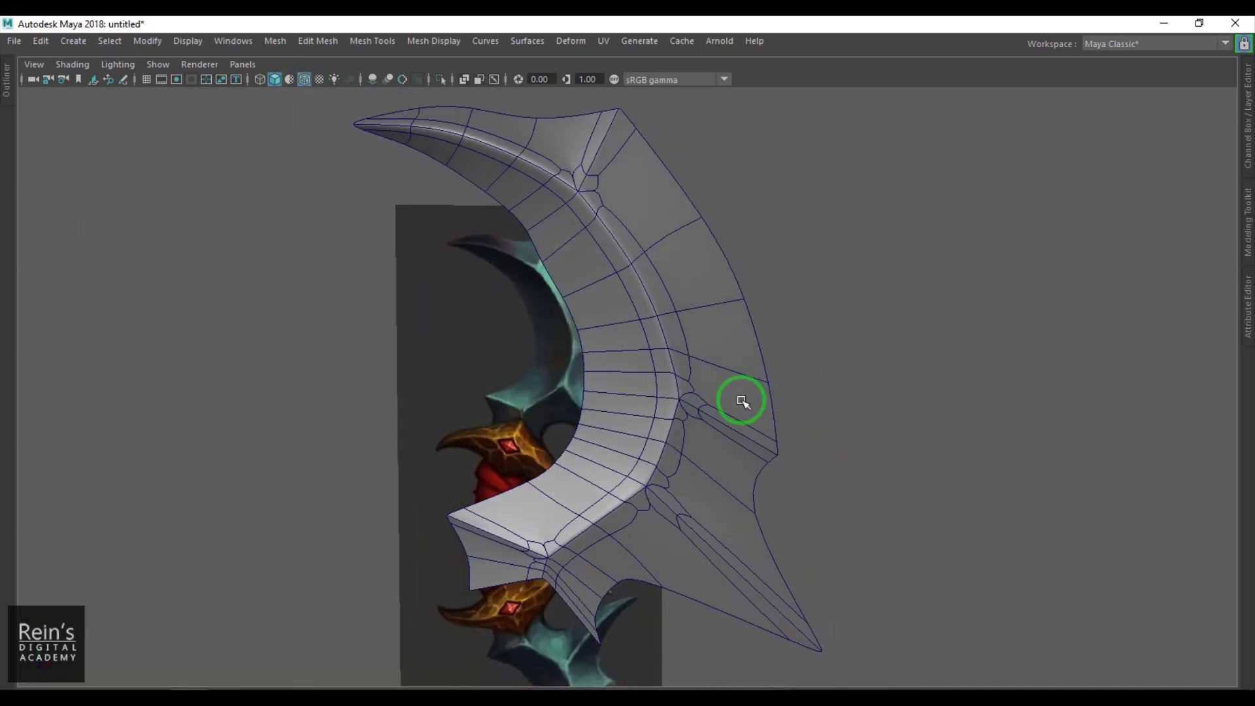
{"action": "left_click", "coordinate": [712, 384]}
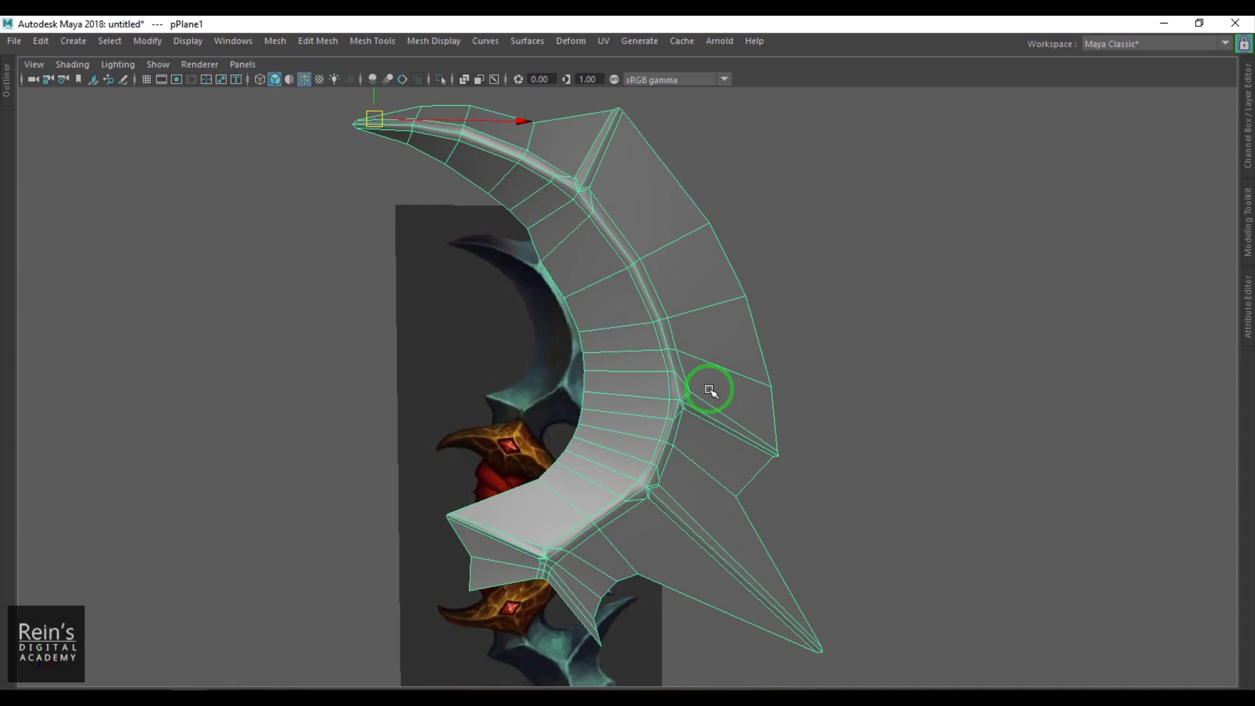
Return to the front view in wireframe and examine the blade's edge flow along the bevel and spikes against the reference
{"action": "key", "text": "space"}
{"action": "left_click_drag", "start_coordinate": [700, 387], "coordinate": [701, 423]}
{"action": "scroll", "coordinate": [711, 398], "scroll_direction": "down", "scroll_amount": 1}
{"action": "middle_click_drag", "start_coordinate": [734, 265], "coordinate": [751, 531], "text": "alt"}
{"action": "key", "text": "4"}
{"action": "middle_click_drag", "start_coordinate": [809, 466], "coordinate": [789, 223], "text": "alt"}
{"action": "scroll", "coordinate": [787, 321], "scroll_direction": "up", "scroll_amount": 1}
{"action": "middle_click_drag", "start_coordinate": [787, 322], "coordinate": [732, 437], "text": "alt"}
{"action": "scroll", "coordinate": [730, 426], "scroll_direction": "up", "scroll_amount": 9}
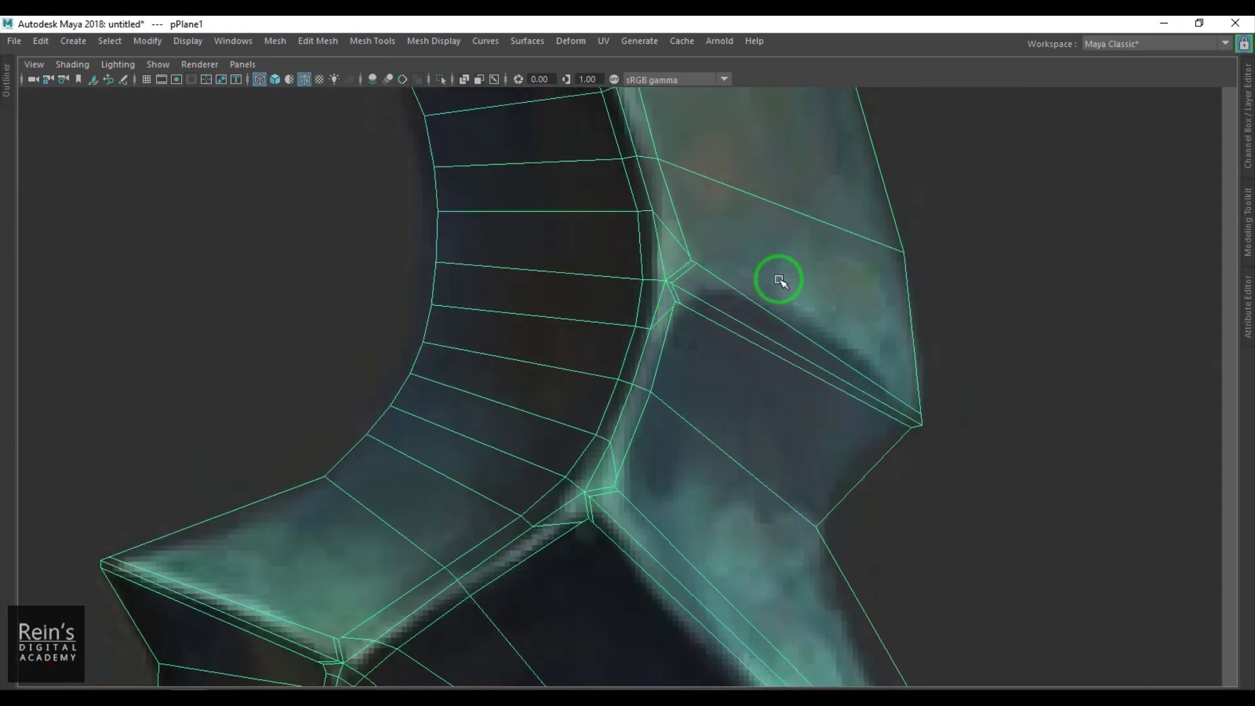
{"action": "middle_click_drag", "start_coordinate": [757, 501], "coordinate": [776, 526], "text": "alt"}
{"action": "middle_click_drag", "start_coordinate": [746, 236], "coordinate": [720, 186], "text": "alt"}
{"action": "middle_click_drag", "start_coordinate": [692, 521], "coordinate": [628, 196], "text": "alt"}
{"action": "middle_click_drag", "start_coordinate": [700, 523], "coordinate": [633, 251], "text": "alt"}
{"action": "middle_click_drag", "start_coordinate": [746, 337], "coordinate": [534, 168], "text": "alt"}
{"action": "middle_click_drag", "start_coordinate": [634, 299], "coordinate": [668, 621], "text": "alt"}
{"action": "middle_click_drag", "start_coordinate": [669, 108], "coordinate": [672, 450], "text": "alt"}
Restore shaded display and Multi-Cut a lengthwise edge through the middle of the three cross edges on the blade's outer section
{"action": "key", "text": "5"}
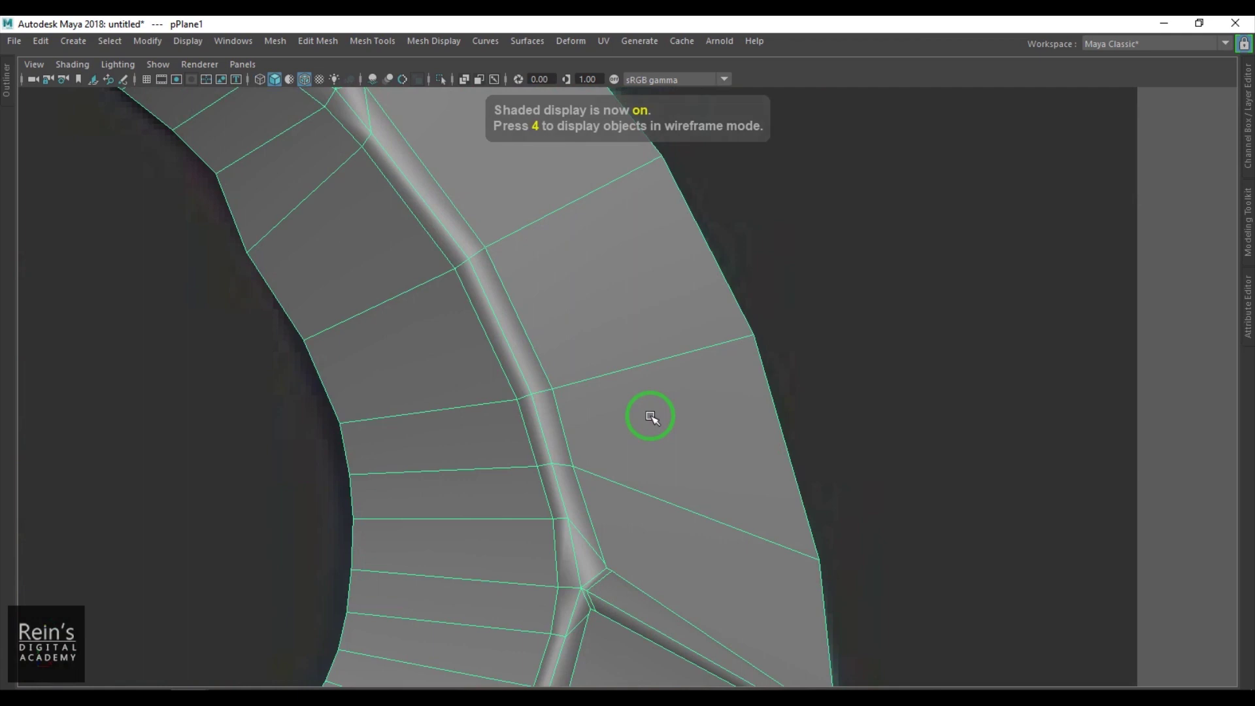
{"action": "scroll", "coordinate": [649, 418], "scroll_direction": "down", "scroll_amount": 8}
{"action": "middle_click_drag", "start_coordinate": [637, 467], "coordinate": [673, 425], "text": "alt"}
{"action": "right_click_drag", "start_coordinate": [653, 269], "coordinate": [561, 273], "text": "shift"}
{"action": "left_click", "coordinate": [688, 444]}
{"action": "left_click", "coordinate": [668, 375]}
{"action": "left_click", "coordinate": [631, 294]}
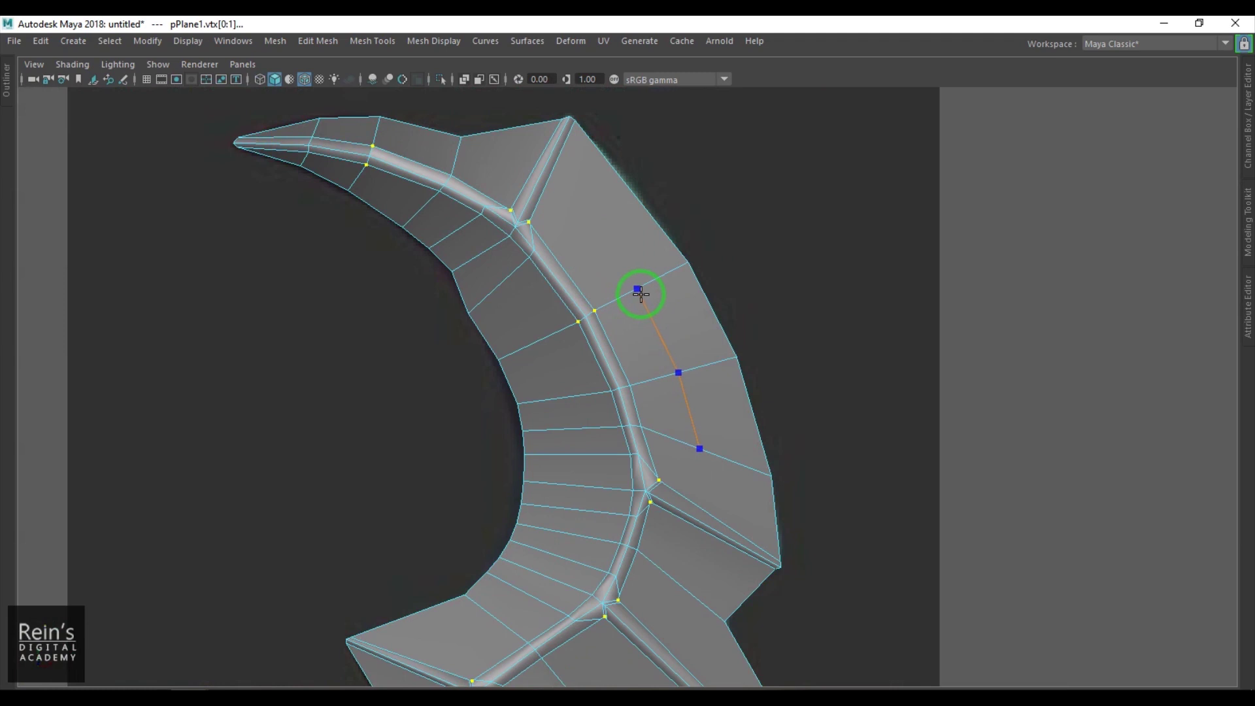
{"action": "right_click", "coordinate": [667, 363]}
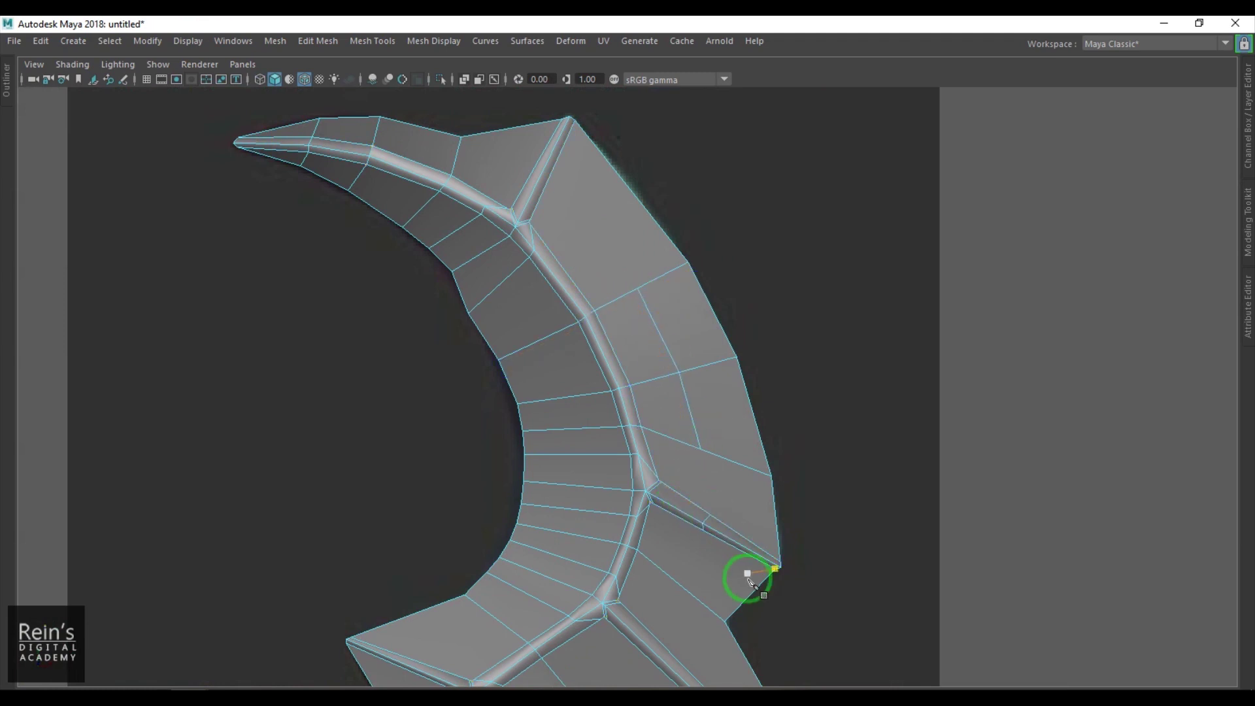
Cut a lengthwise edge across the three cross edges near the blade's tip and insert an edge loop along the inner strip
{"action": "middle_click_drag", "start_coordinate": [752, 575], "coordinate": [671, 409], "text": "alt"}
{"action": "left_click", "coordinate": [630, 456], "text": "ctrl"}
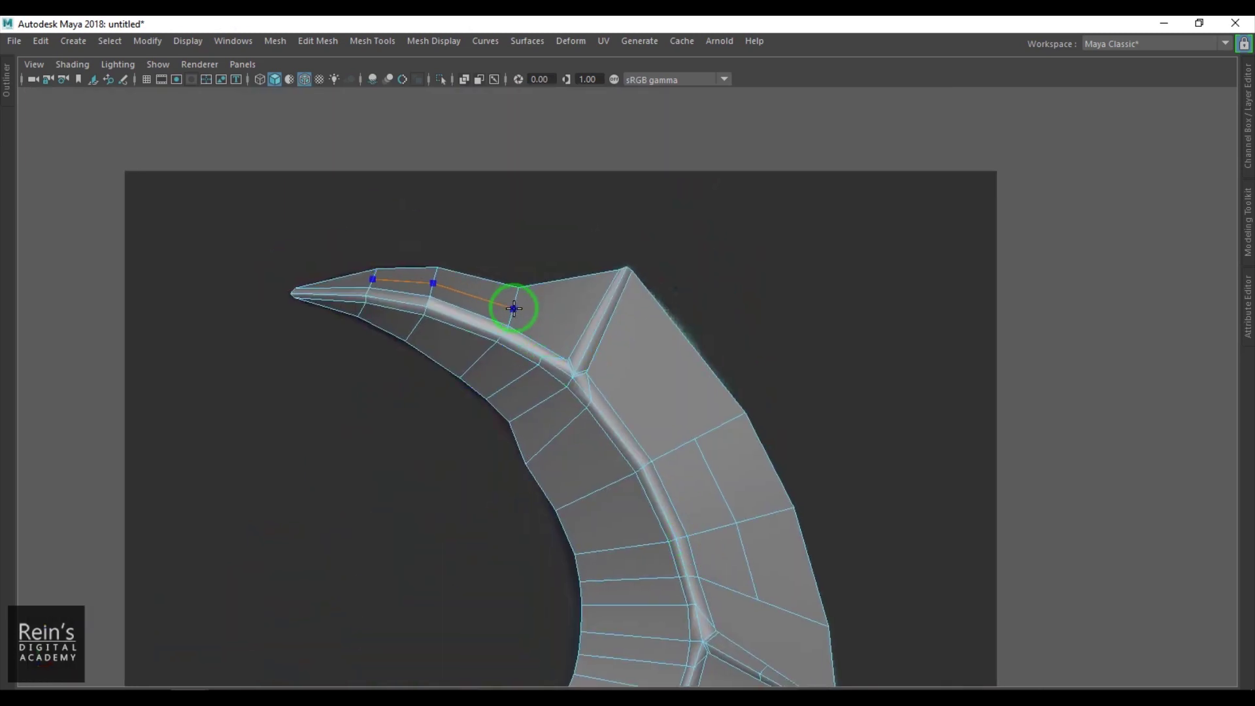
{"action": "left_click", "coordinate": [516, 384], "text": "ctrl"}
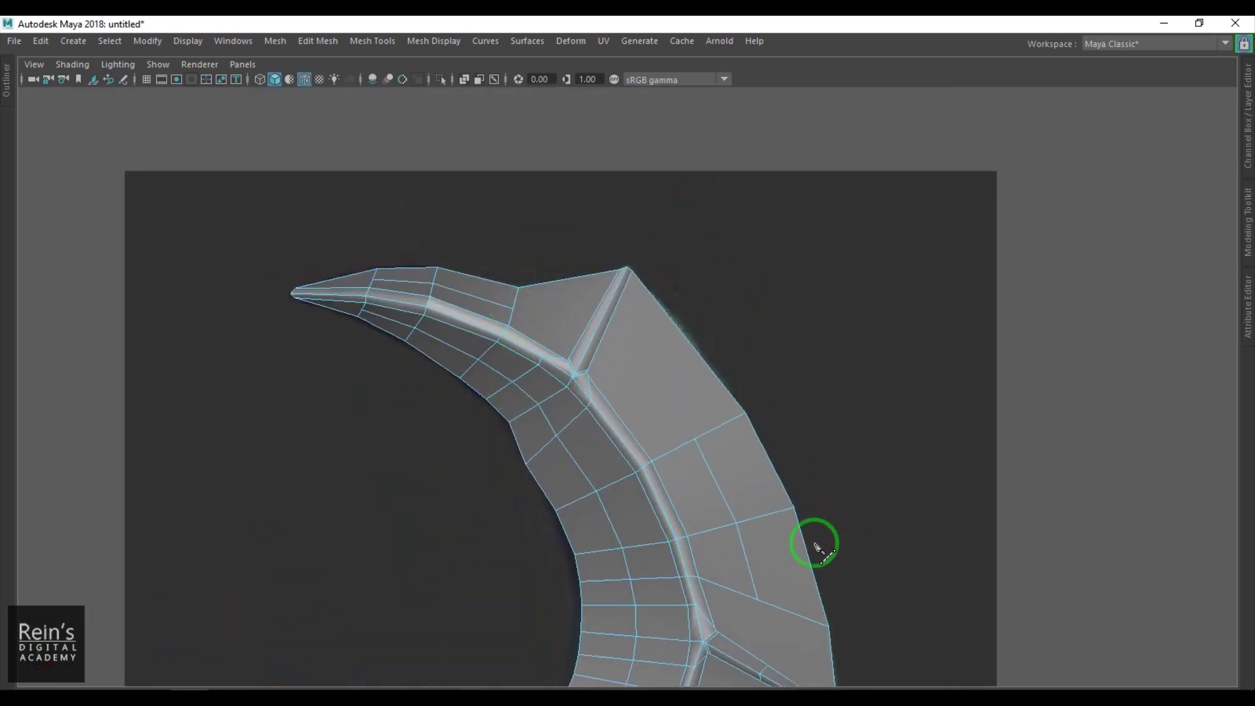
{"action": "middle_click_drag", "start_coordinate": [842, 537], "coordinate": [785, 197], "text": "alt"}
{"action": "left_click", "coordinate": [724, 432]}
Extend the tip's lengthwise cut across the top spike's bevel to the upper end of the outer section's cut
{"action": "middle_click_drag", "start_coordinate": [686, 181], "coordinate": [792, 527], "text": "alt"}
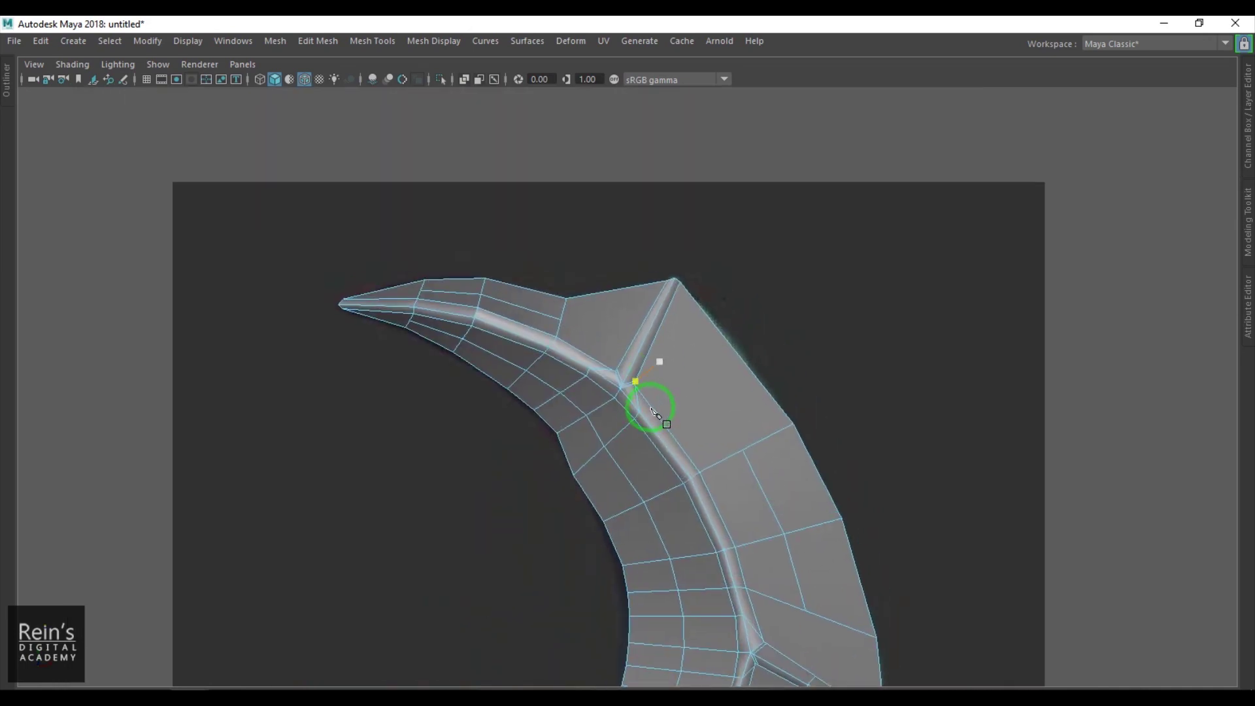
{"action": "scroll", "coordinate": [649, 392], "scroll_direction": "up", "scroll_amount": 6}
{"action": "left_click", "coordinate": [466, 224]}
{"action": "left_click", "coordinate": [466, 224]}
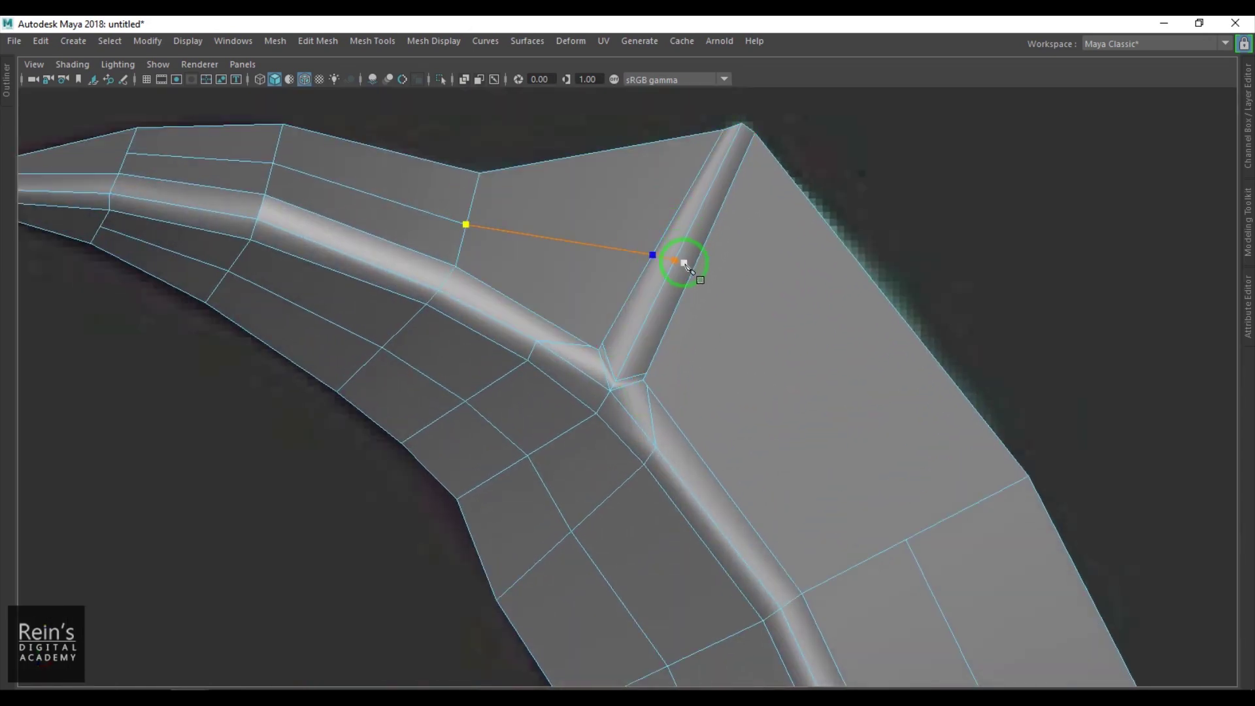
{"action": "left_click", "coordinate": [696, 275]}
{"action": "middle_click_drag", "start_coordinate": [819, 448], "coordinate": [755, 246], "text": "alt"}
{"action": "left_click", "coordinate": [863, 342]}
Extend the lengthwise Multi-Cut from the top spike through the side spike and across the long lower spike's bevel into the section above the handle
{"action": "scroll", "coordinate": [829, 406], "scroll_direction": "down", "scroll_amount": 5}
{"action": "middle_click_drag", "start_coordinate": [835, 421], "coordinate": [813, 308], "text": "alt"}
{"action": "scroll", "coordinate": [850, 248], "scroll_direction": "up", "scroll_amount": 5}
{"action": "left_click", "coordinate": [841, 178]}
{"action": "left_click", "coordinate": [858, 304]}
{"action": "left_click", "coordinate": [844, 334]}
{"action": "left_click", "coordinate": [804, 440]}
{"action": "middle_click_drag", "start_coordinate": [807, 527], "coordinate": [755, 412], "text": "alt"}
{"action": "right_click", "coordinate": [764, 531]}
{"action": "middle_click_drag", "start_coordinate": [736, 520], "coordinate": [751, 457], "text": "alt"}
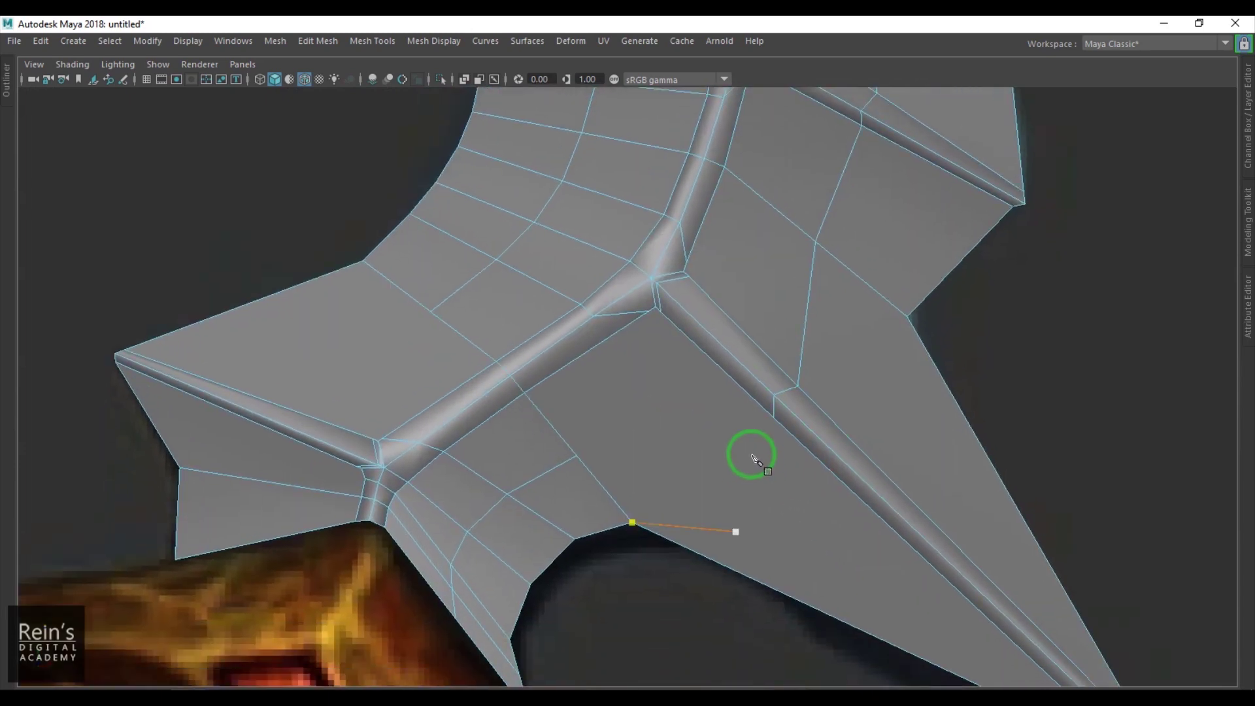
{"action": "left_click_drag", "start_coordinate": [801, 448], "coordinate": [654, 361]}
{"action": "left_click_drag", "start_coordinate": [548, 419], "coordinate": [602, 501]}
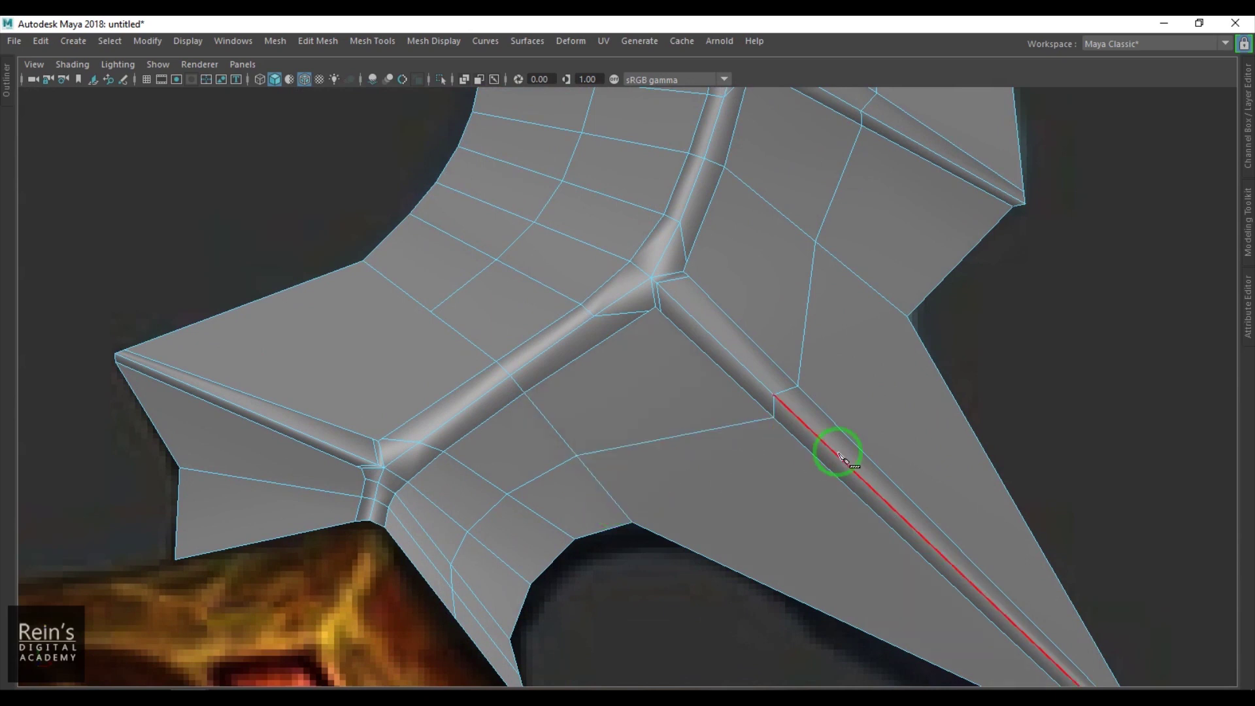
{"action": "key", "text": "q"}
Reposition the new cut's vertices across the long lower spike's bevel so the lengthwise edge runs smoothly
{"action": "scroll", "coordinate": [785, 448], "scroll_direction": "down", "scroll_amount": 3}
{"action": "scroll", "coordinate": [765, 446], "scroll_direction": "up", "scroll_amount": 6}
{"action": "right_click_drag", "start_coordinate": [852, 477], "coordinate": [803, 476]}
{"action": "left_click", "coordinate": [847, 477]}
{"action": "key", "text": "w"}
{"action": "left_click_drag", "start_coordinate": [848, 477], "coordinate": [829, 457]}
{"action": "left_click_drag", "start_coordinate": [911, 434], "coordinate": [912, 435]}
{"action": "left_click_drag", "start_coordinate": [894, 415], "coordinate": [880, 393]}
Nudge the lengthwise cut's vertices on the side spike's bevel into line
{"action": "scroll", "coordinate": [866, 262], "scroll_direction": "down", "scroll_amount": 5}
{"action": "middle_click_drag", "start_coordinate": [891, 233], "coordinate": [884, 422], "text": "alt"}
{"action": "scroll", "coordinate": [884, 422], "scroll_direction": "up", "scroll_amount": 2}
{"action": "scroll", "coordinate": [885, 422], "scroll_direction": "up", "scroll_amount": 3}
{"action": "mouse_move", "coordinate": [892, 338]}
{"action": "left_mouse_down"}
{"action": "mouse_move", "coordinate": [925, 361]}
{"action": "mouse_move", "coordinate": [906, 344]}
{"action": "left_mouse_up"}
{"action": "mouse_move", "coordinate": [919, 289]}
{"action": "left_mouse_down"}
{"action": "mouse_move", "coordinate": [939, 300]}
{"action": "mouse_move", "coordinate": [914, 288]}
{"action": "left_mouse_up"}
Delete the surplus vertex on the lengthwise cut across the top spike's bevel
{"action": "middle_click_drag", "start_coordinate": [892, 197], "coordinate": [852, 432], "text": "alt"}
{"action": "middle_click_drag", "start_coordinate": [818, 196], "coordinate": [895, 497], "text": "alt"}
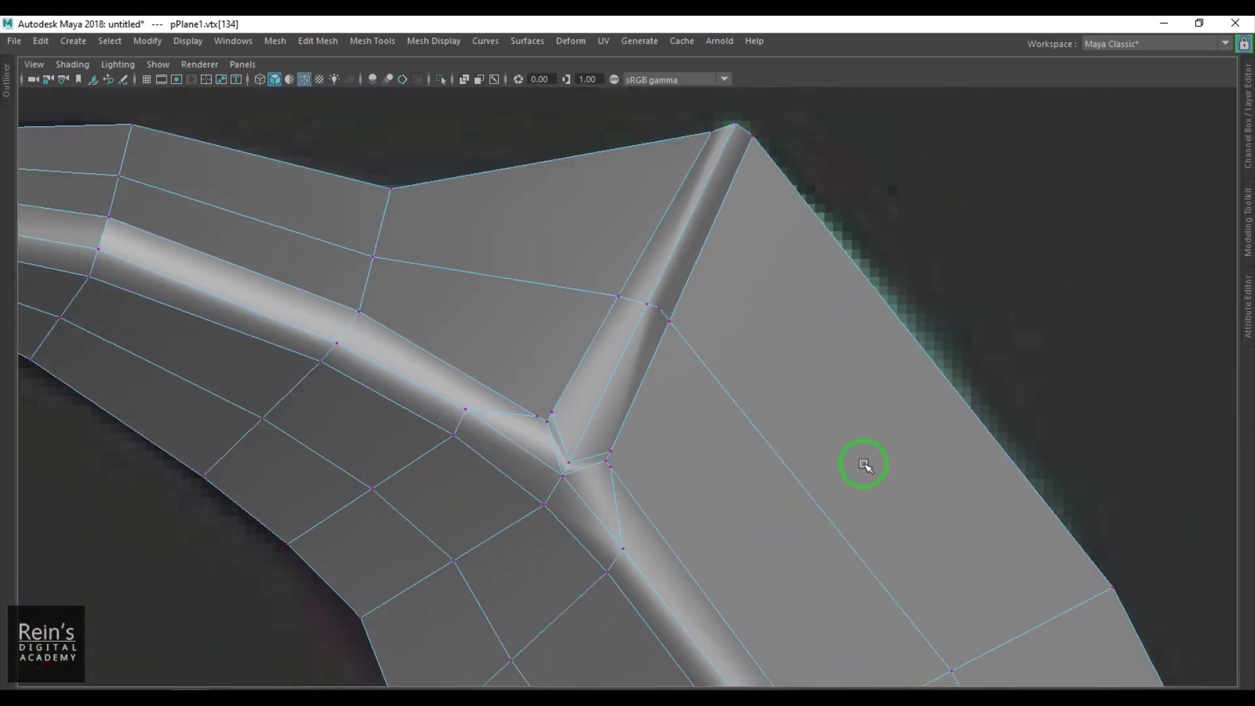
{"action": "middle_click_drag", "start_coordinate": [712, 405], "coordinate": [795, 438], "text": "alt"}
{"action": "scroll", "coordinate": [796, 437], "scroll_direction": "up", "scroll_amount": 2}
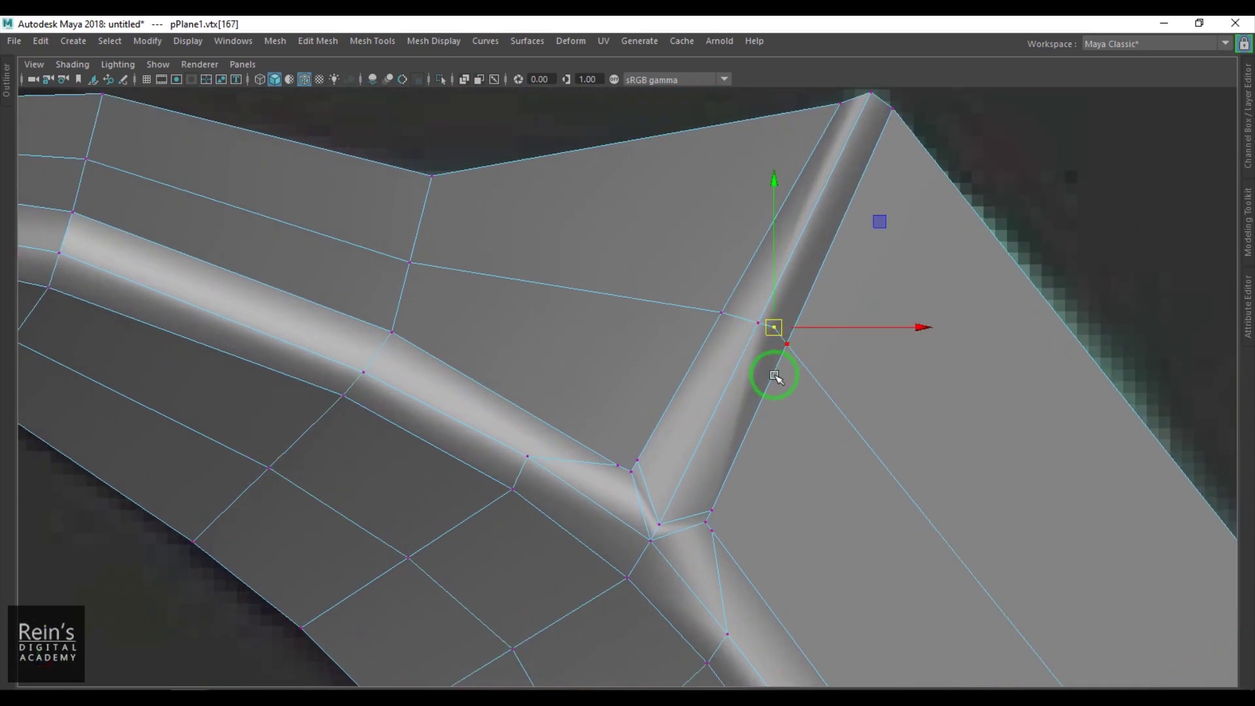
{"action": "key", "text": "Delete"}
Move the three cut vertices on the side spike's bevel upward so the bevel arches along the reference
{"action": "middle_click_drag", "start_coordinate": [569, 375], "coordinate": [835, 314], "text": "alt"}
{"action": "middle_click_drag", "start_coordinate": [775, 261], "coordinate": [764, 375], "text": "alt"}
{"action": "right_click_drag", "start_coordinate": [754, 358], "coordinate": [592, 366], "text": "alt"}
{"action": "middle_click_drag", "start_coordinate": [811, 424], "coordinate": [742, 163], "text": "alt"}
{"action": "middle_click_drag", "start_coordinate": [843, 563], "coordinate": [762, 320], "text": "alt"}
{"action": "right_click_drag", "start_coordinate": [814, 318], "coordinate": [879, 314], "text": "alt"}
{"action": "middle_click_drag", "start_coordinate": [856, 312], "coordinate": [784, 406], "text": "alt"}
{"action": "scroll", "coordinate": [788, 392], "scroll_direction": "up", "scroll_amount": 1}
{"action": "key", "text": "5"}
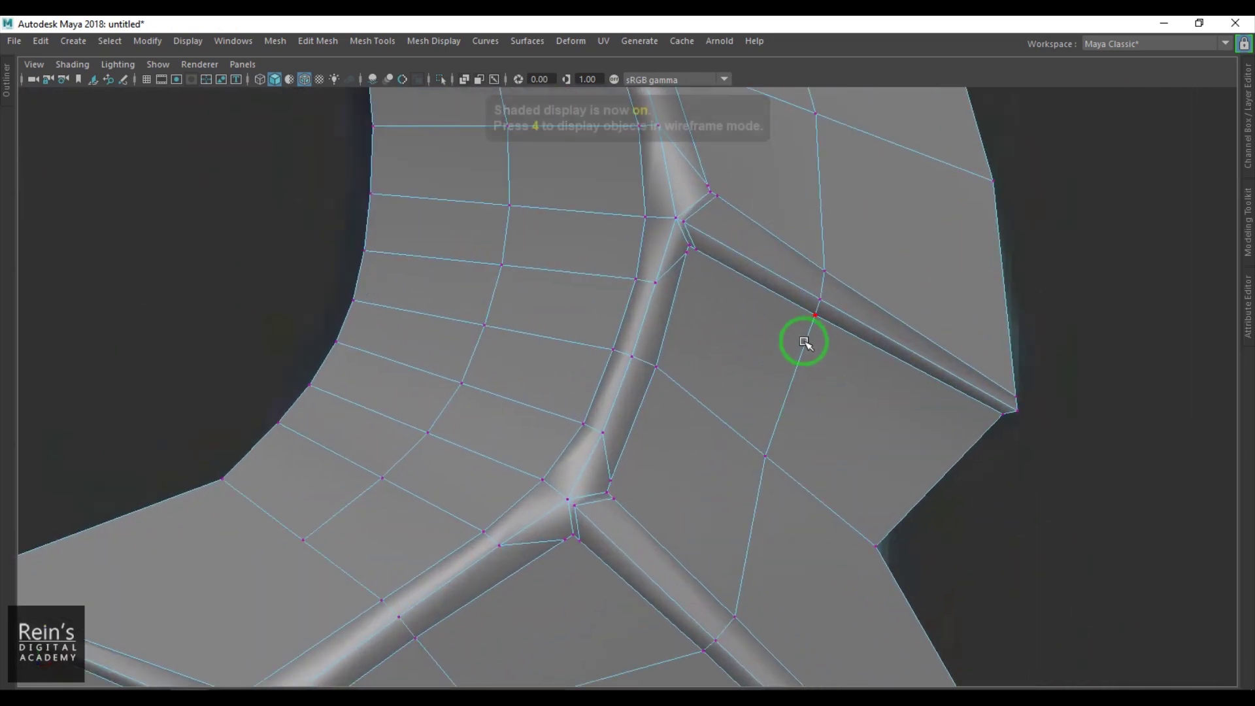
{"action": "key", "text": "4"}
{"action": "mouse_move", "coordinate": [798, 262]}
{"action": "left_mouse_down"}
{"action": "mouse_move", "coordinate": [830, 291]}
{"action": "mouse_move", "coordinate": [824, 243]}
{"action": "mouse_move", "coordinate": [847, 258]}
{"action": "mouse_move", "coordinate": [821, 250]}
{"action": "left_mouse_up"}
{"action": "key", "text": "6"}
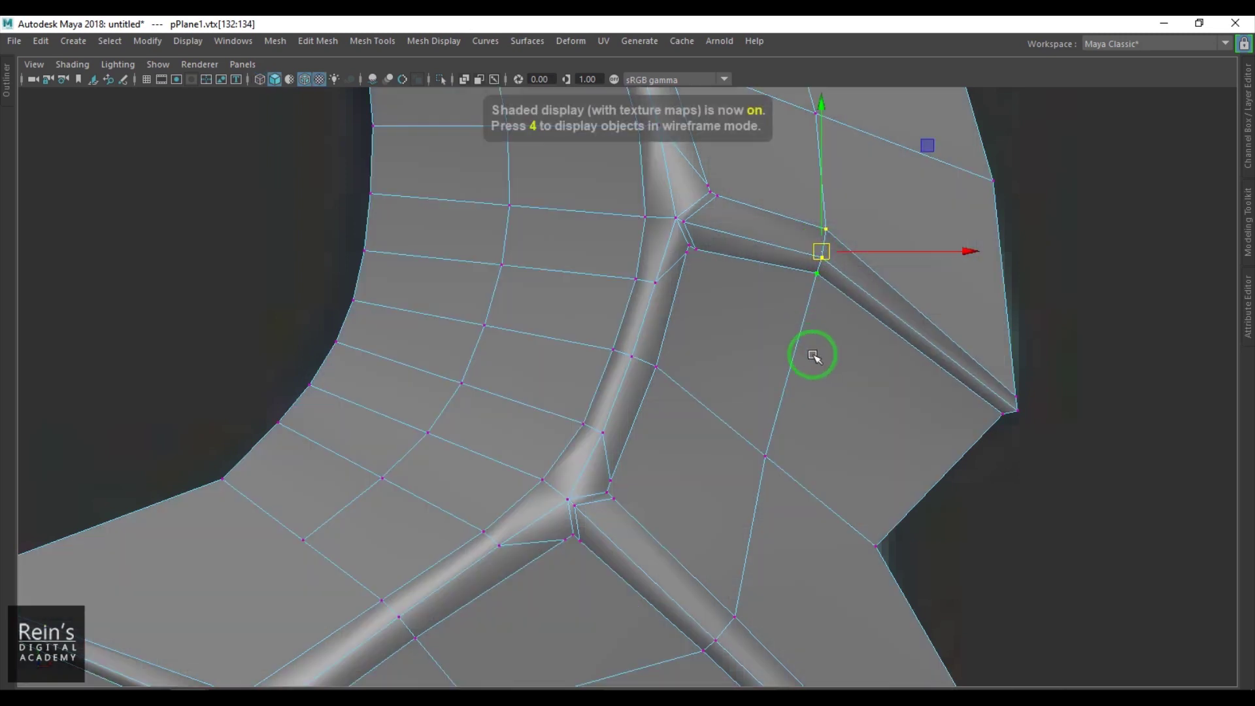
Select the lengthwise edge loop through the blade's outer section and spikes and bevel it with one segment
{"action": "right_click_drag", "start_coordinate": [839, 390], "coordinate": [763, 356], "text": "alt"}
{"action": "middle_click_drag", "start_coordinate": [763, 356], "coordinate": [778, 458], "text": "alt"}
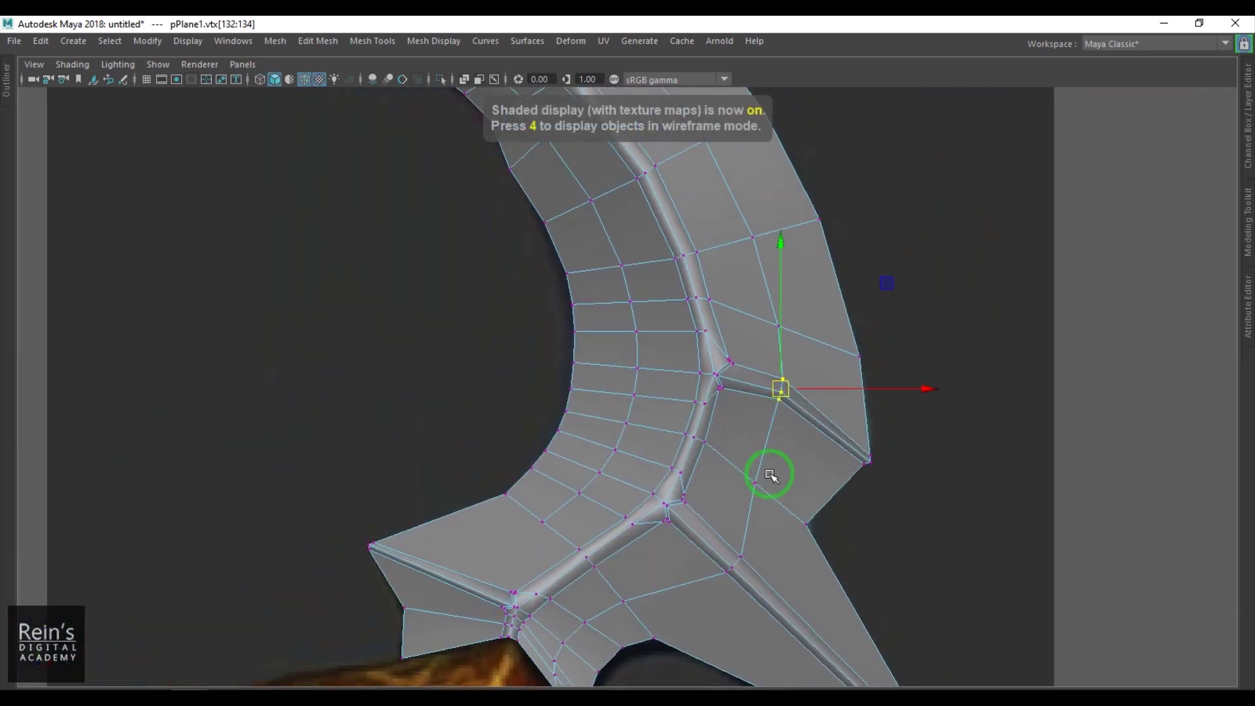
{"action": "middle_click_drag", "start_coordinate": [781, 390], "coordinate": [753, 578], "text": "alt"}
{"action": "left_click_drag", "start_coordinate": [654, 451], "coordinate": [677, 297], "text": "alt"}
{"action": "right_click_drag", "start_coordinate": [685, 392], "coordinate": [685, 378]}
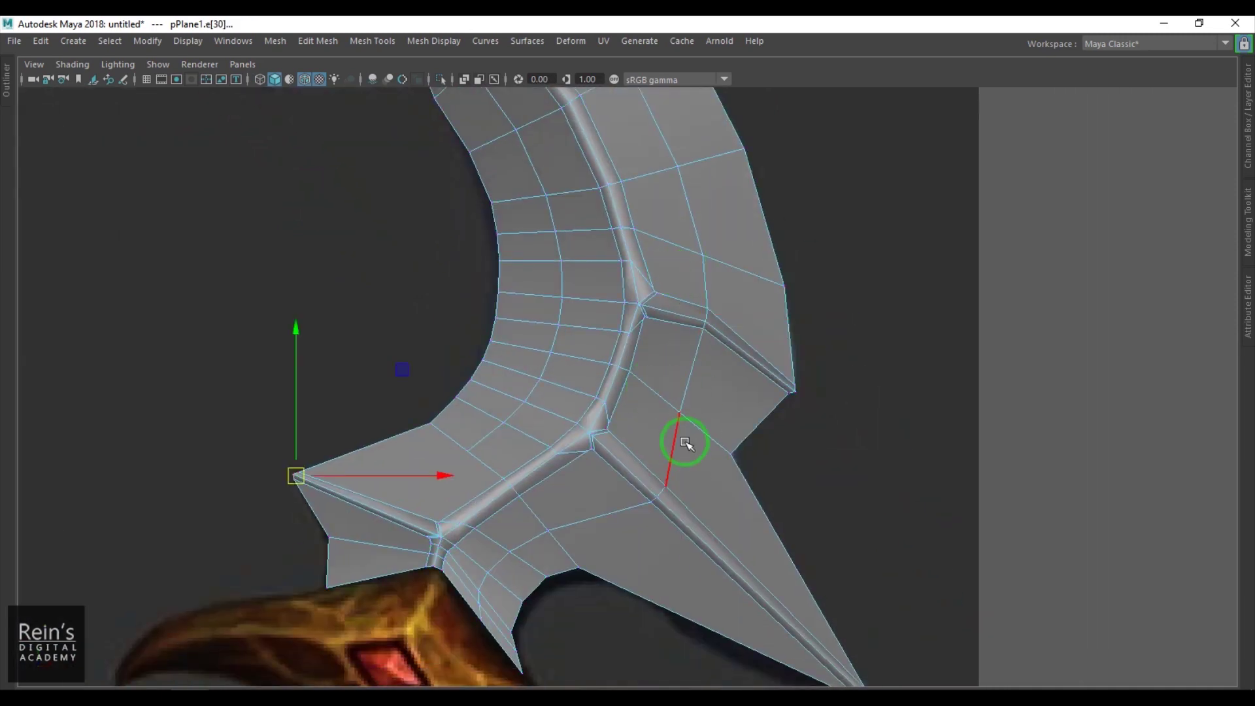
{"action": "double_click", "coordinate": [671, 436]}
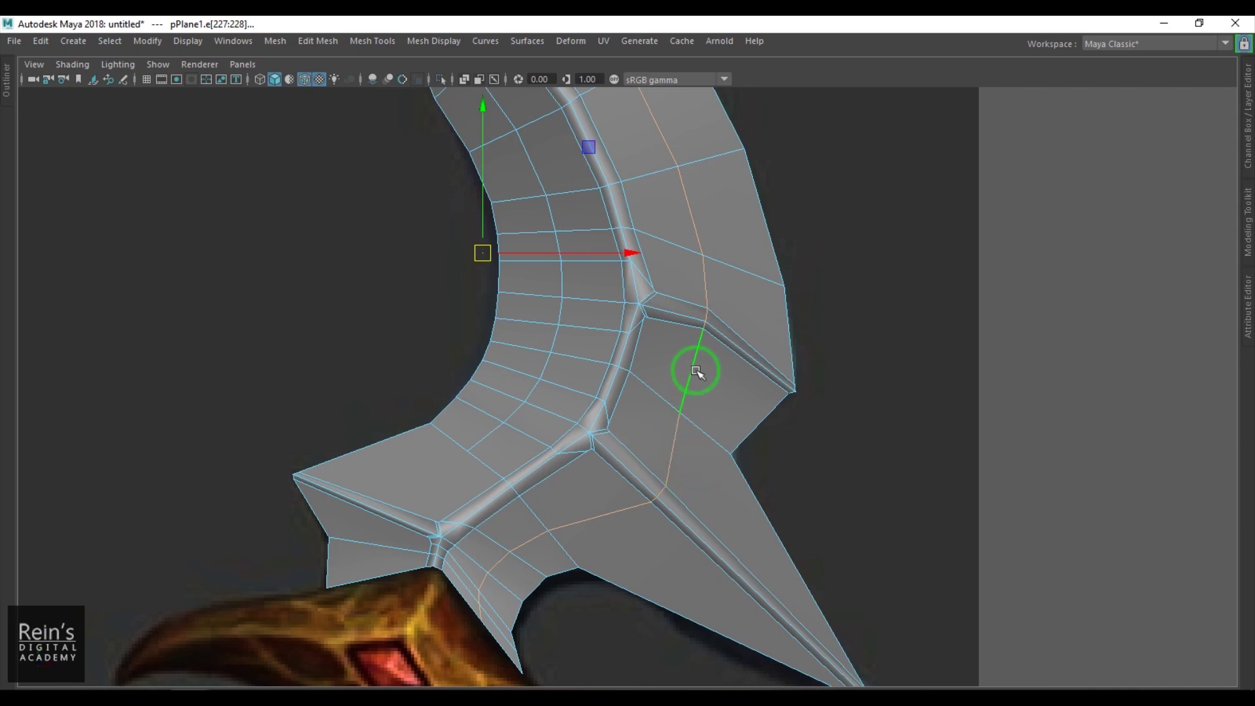
{"action": "left_click", "coordinate": [614, 79]}
{"action": "left_click", "coordinate": [614, 80]}
{"action": "scroll", "coordinate": [798, 418], "scroll_direction": "down", "scroll_amount": 1}
{"action": "middle_click_drag", "start_coordinate": [782, 416], "coordinate": [799, 498], "text": "alt"}
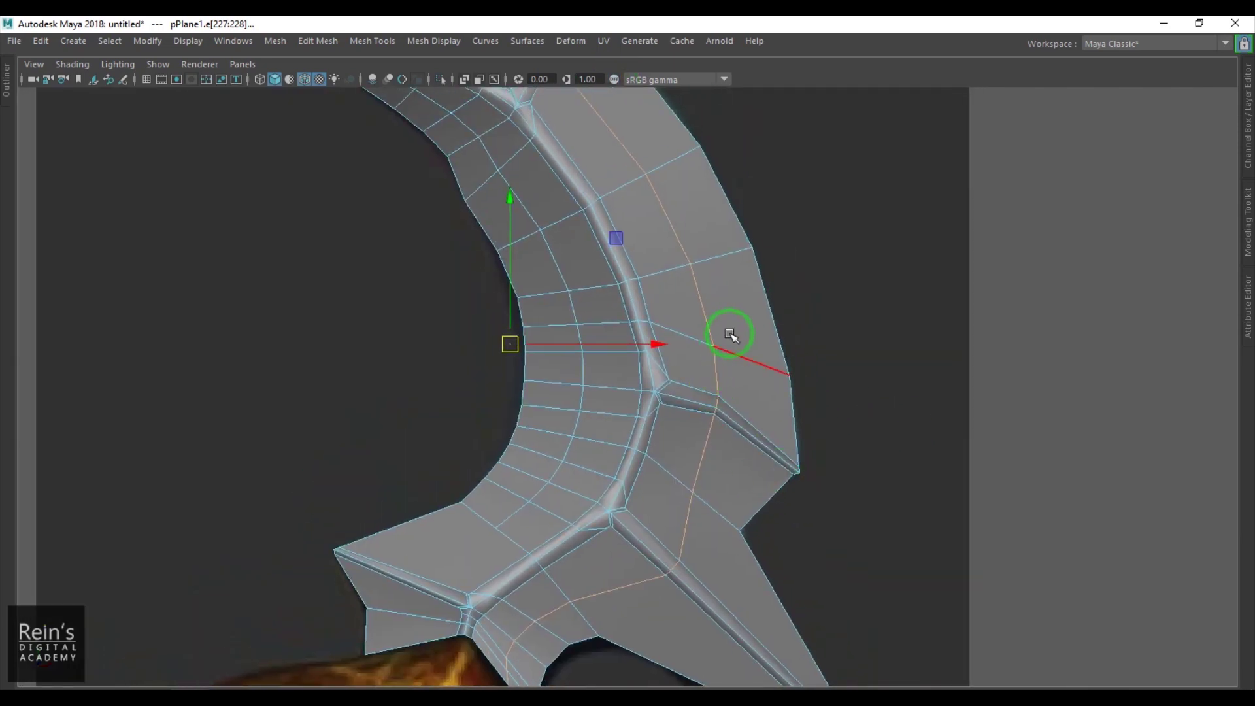
{"action": "right_click_drag", "start_coordinate": [731, 330], "coordinate": [780, 332], "text": "shift"}
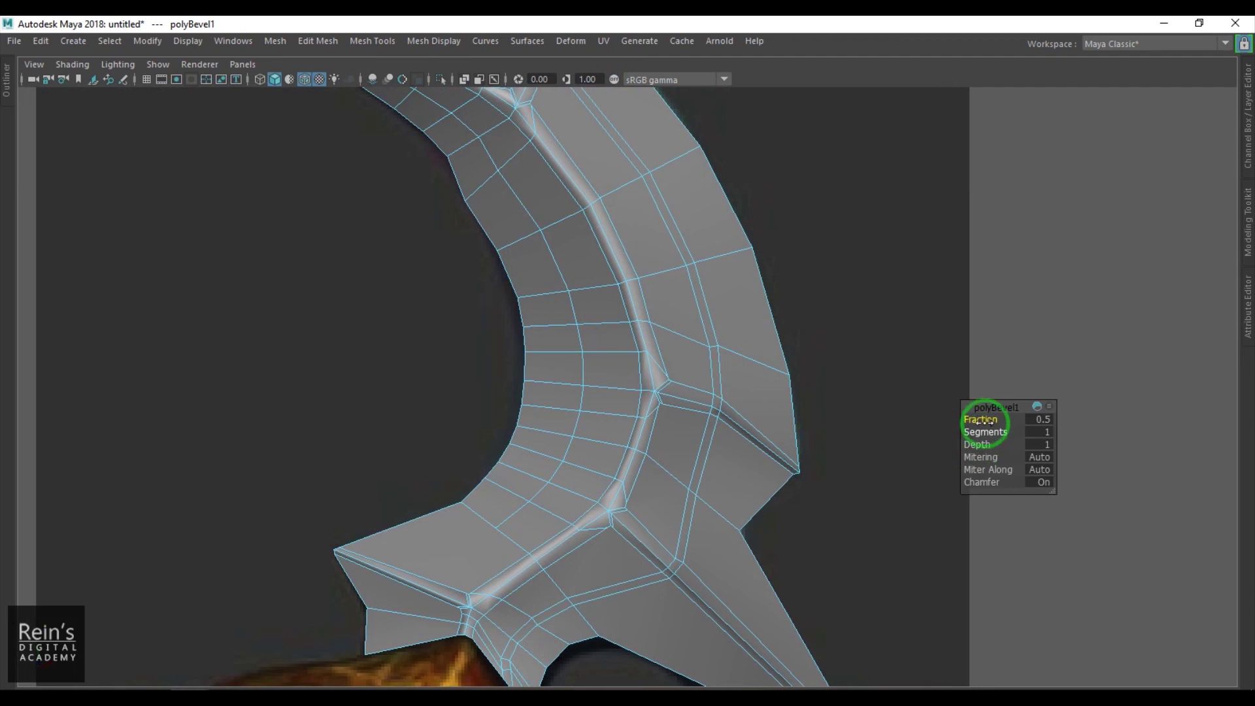
Try widening the bevel with a Fraction of 1 and undo that change
{"action": "left_click_drag", "start_coordinate": [984, 419], "coordinate": [1010, 428]}
{"action": "left_click_drag", "start_coordinate": [874, 511], "coordinate": [702, 351], "text": "alt"}
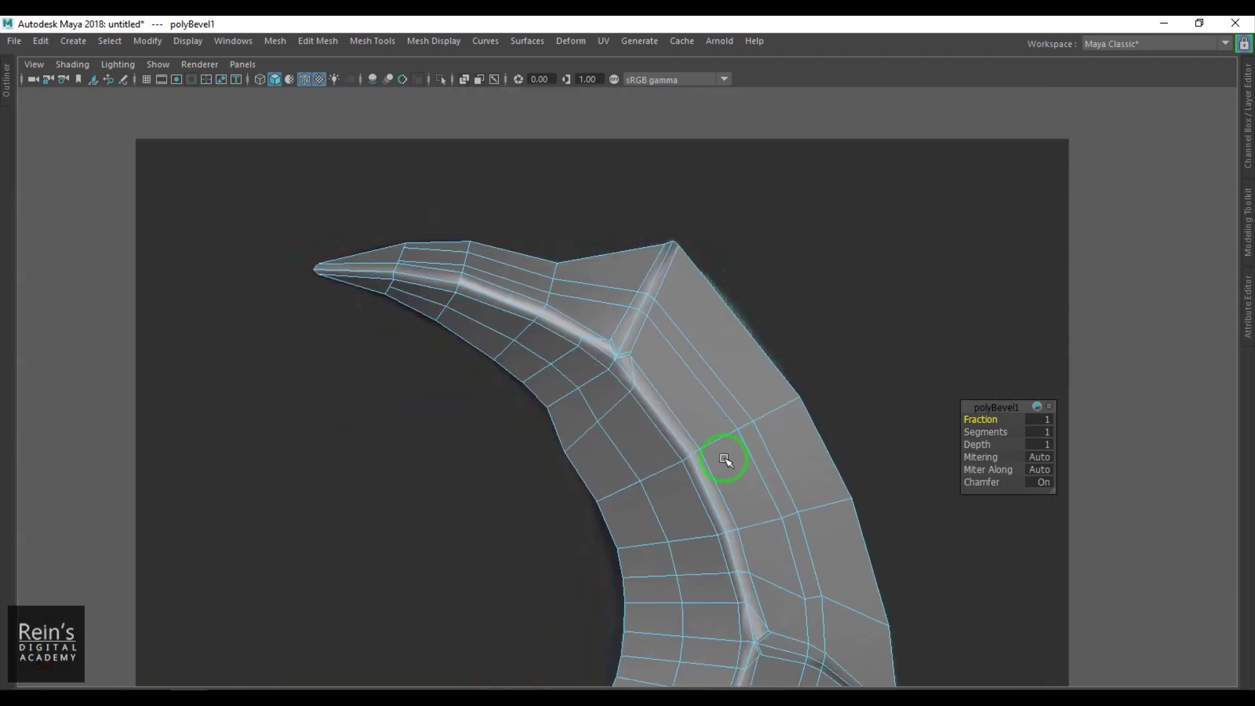
{"action": "left_click_drag", "start_coordinate": [723, 454], "coordinate": [734, 501], "text": "alt"}
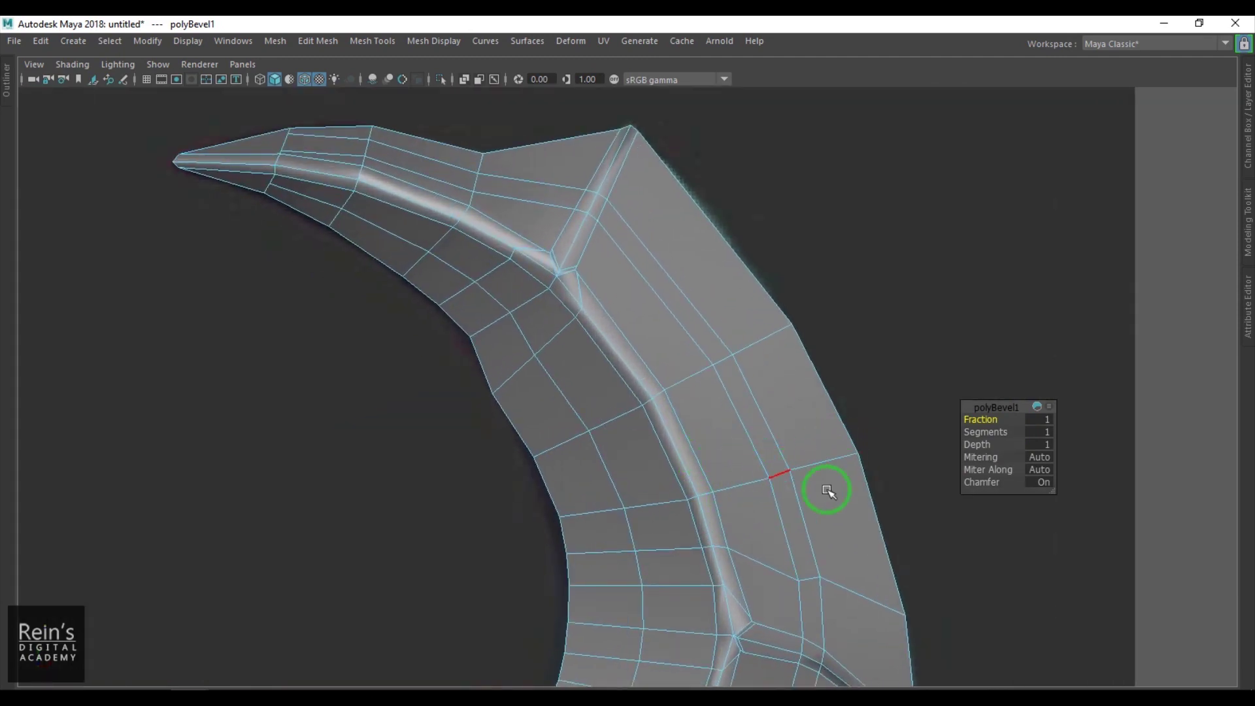
{"action": "key", "text": "ctrl+z"}
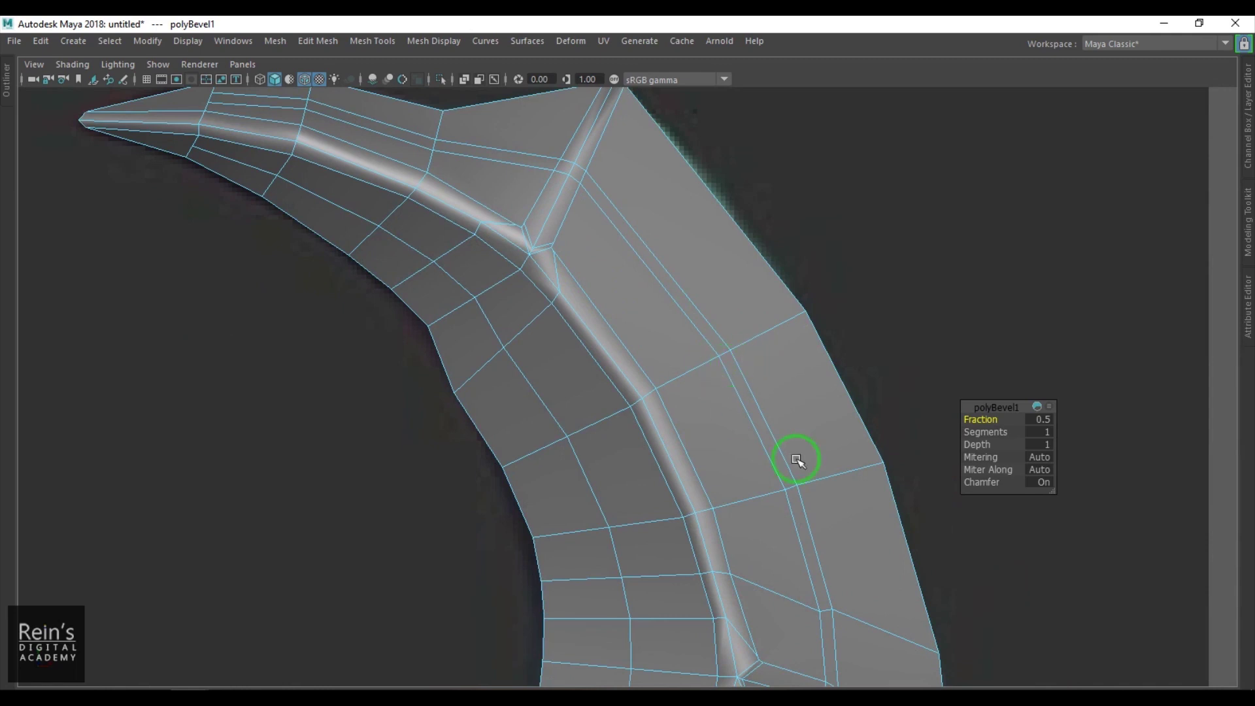
Slide the outer edge loop of the beveled strip toward the blade's outer edge with the Slide Edge Tool
{"action": "middle_click_drag", "start_coordinate": [636, 228], "coordinate": [638, 241], "text": "alt"}
{"action": "left_click", "coordinate": [546, 169]}
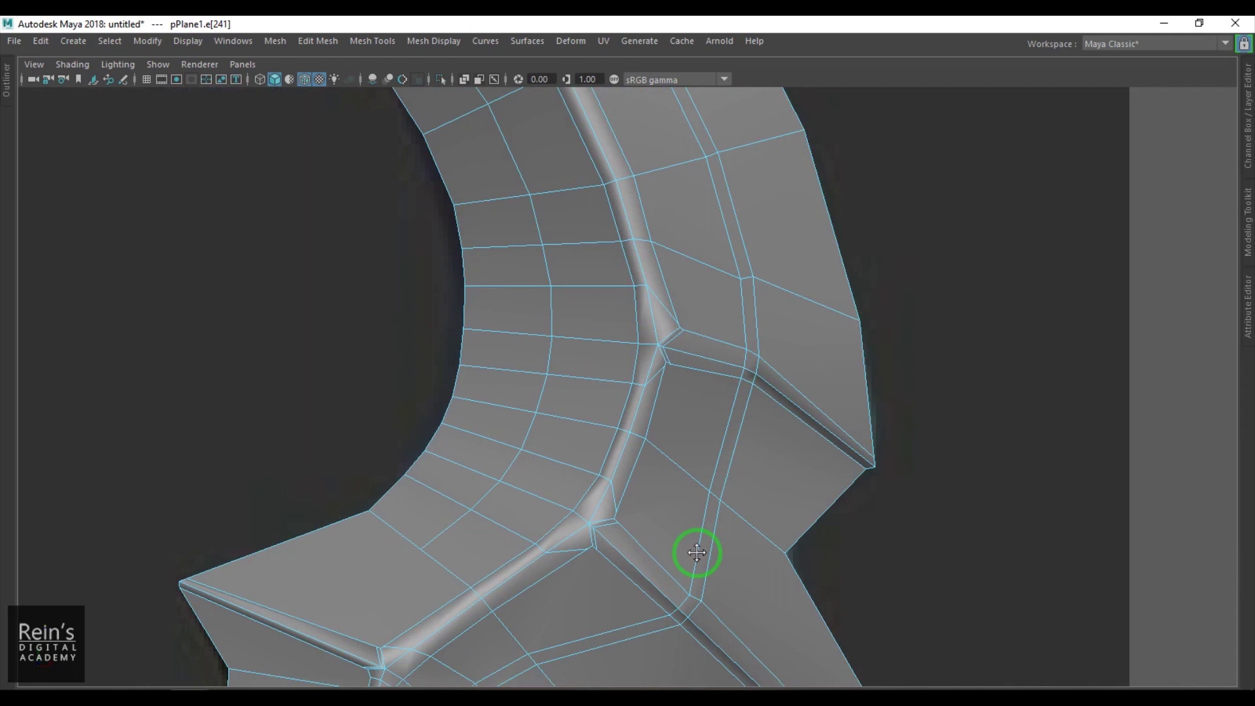
{"action": "middle_click_drag", "start_coordinate": [698, 595], "coordinate": [711, 449], "text": "alt"}
{"action": "double_click", "coordinate": [674, 487]}
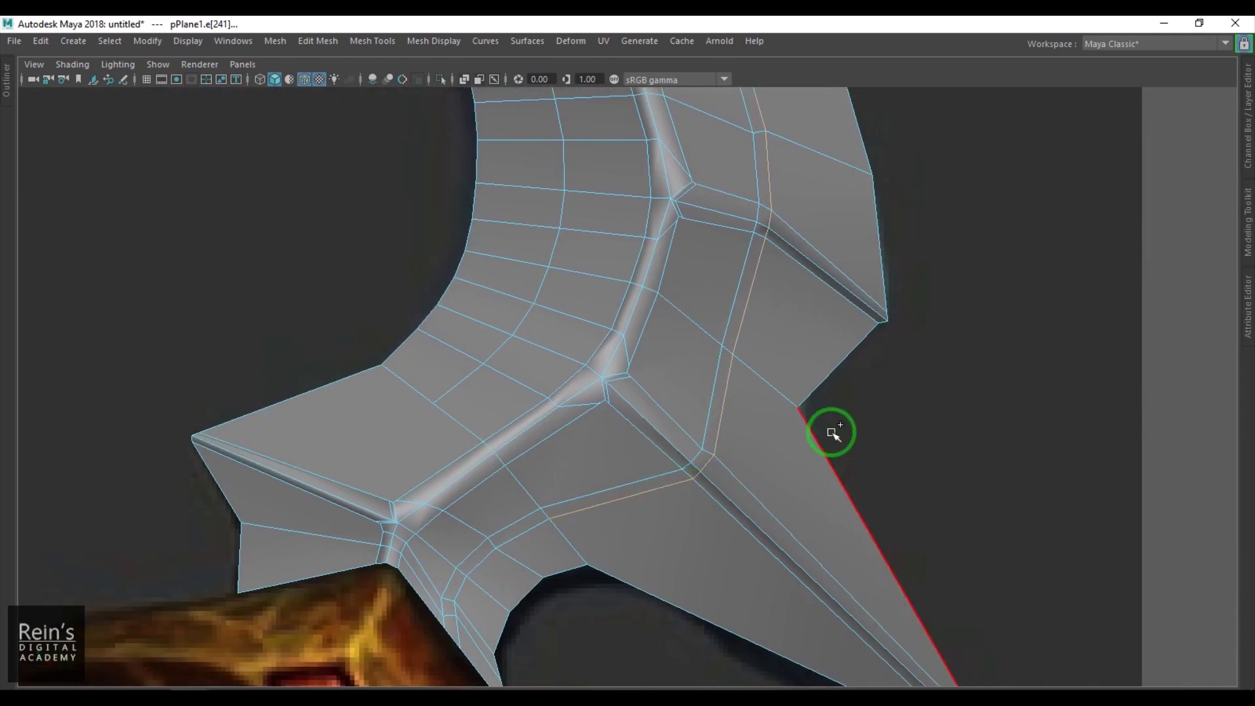
{"action": "right_click", "coordinate": [830, 293], "text": "shift"}
{"action": "right_click_drag", "start_coordinate": [833, 297], "coordinate": [834, 418], "text": "shift"}
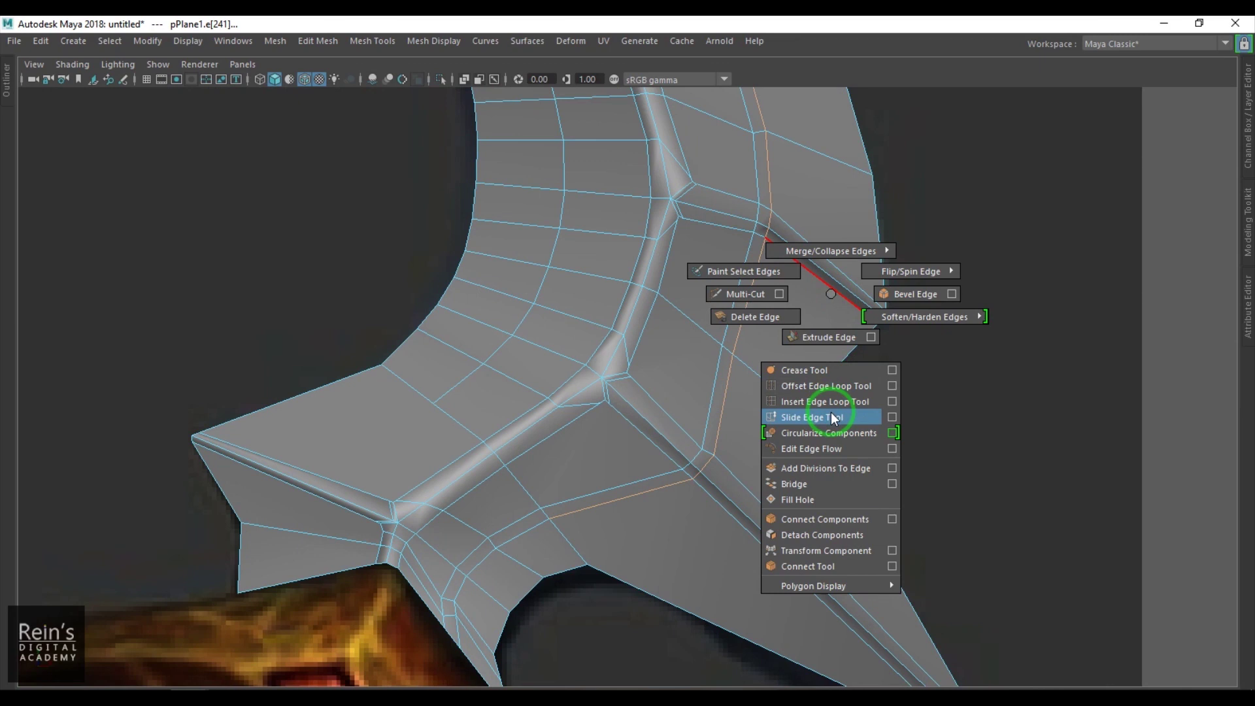
{"action": "right_click_drag", "start_coordinate": [834, 418], "coordinate": [835, 413], "text": "shift"}
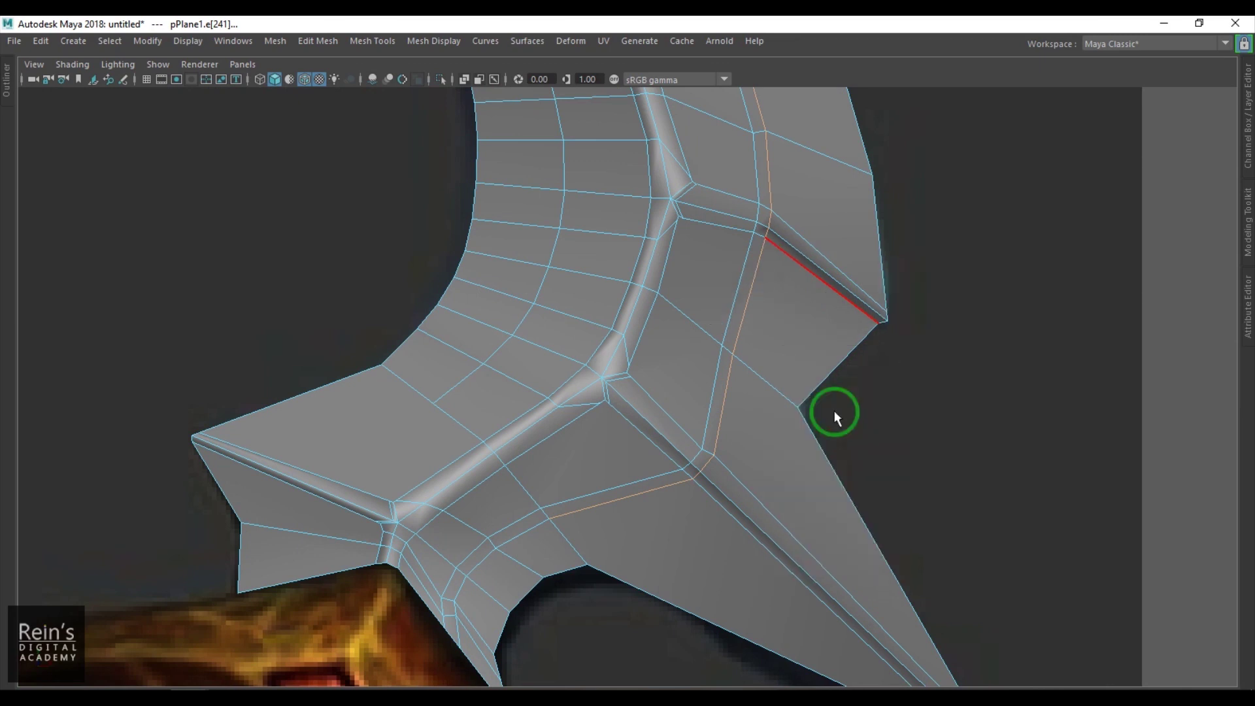
{"action": "middle_click_drag", "start_coordinate": [794, 397], "coordinate": [777, 523]}
Slide the inner edge loop of the beveled strip toward the raised central bevel
{"action": "middle_click_drag", "start_coordinate": [733, 242], "coordinate": [777, 349], "text": "alt"}
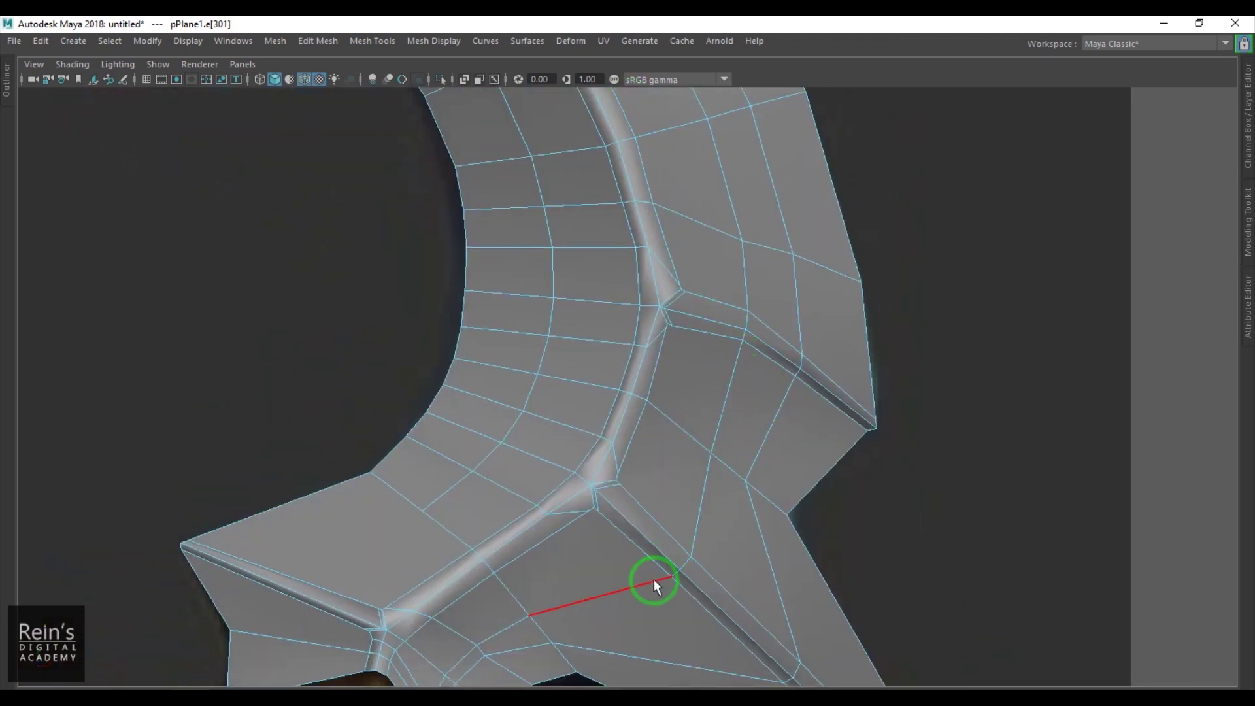
{"action": "double_click", "coordinate": [653, 578]}
{"action": "middle_click_drag", "start_coordinate": [733, 428], "coordinate": [717, 431]}
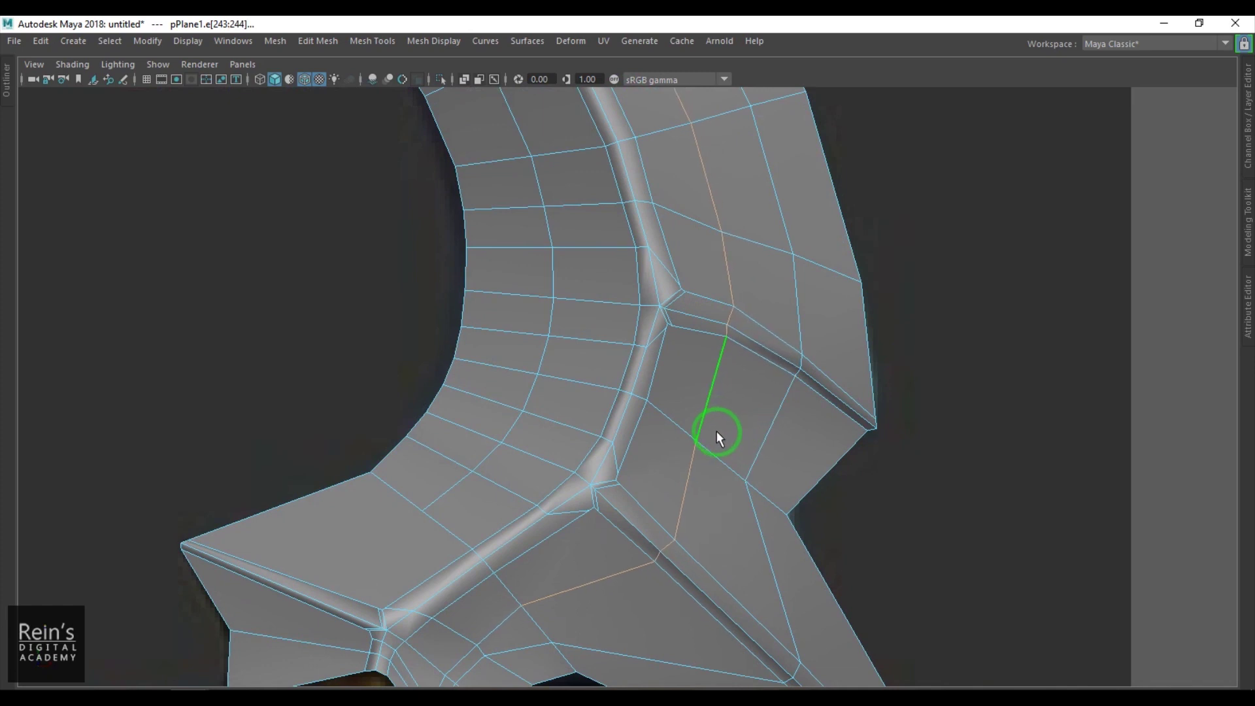
In wireframe, raise the outer loop's vertices on the side spike's bevel to follow the curve in the reference
{"action": "right_click_drag", "start_coordinate": [717, 430], "coordinate": [726, 376], "text": "alt"}
{"action": "middle_click_drag", "start_coordinate": [726, 376], "coordinate": [691, 396], "text": "alt"}
{"action": "right_click_drag", "start_coordinate": [716, 393], "coordinate": [748, 422], "text": "alt"}
{"action": "key", "text": "4"}
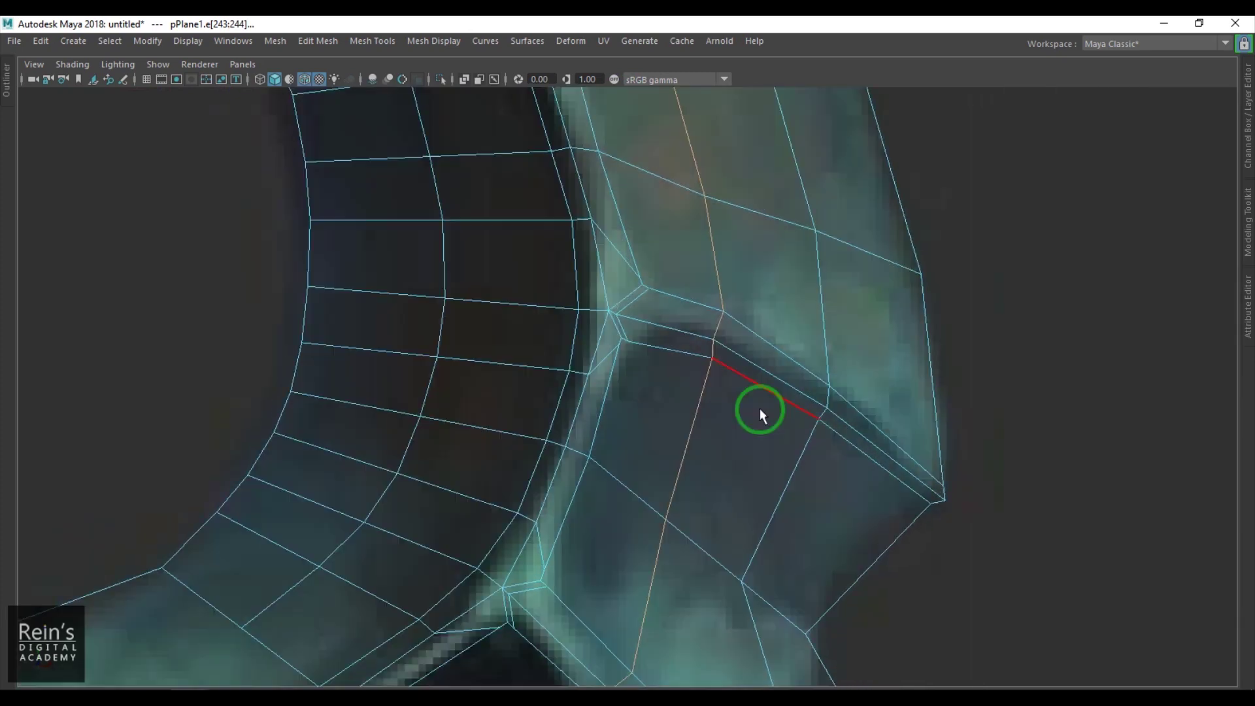
{"action": "key", "text": "w"}
{"action": "key", "text": "F9"}
{"action": "left_click_drag", "start_coordinate": [791, 351], "coordinate": [858, 449]}
{"action": "middle_click_drag", "start_coordinate": [822, 406], "coordinate": [829, 390]}
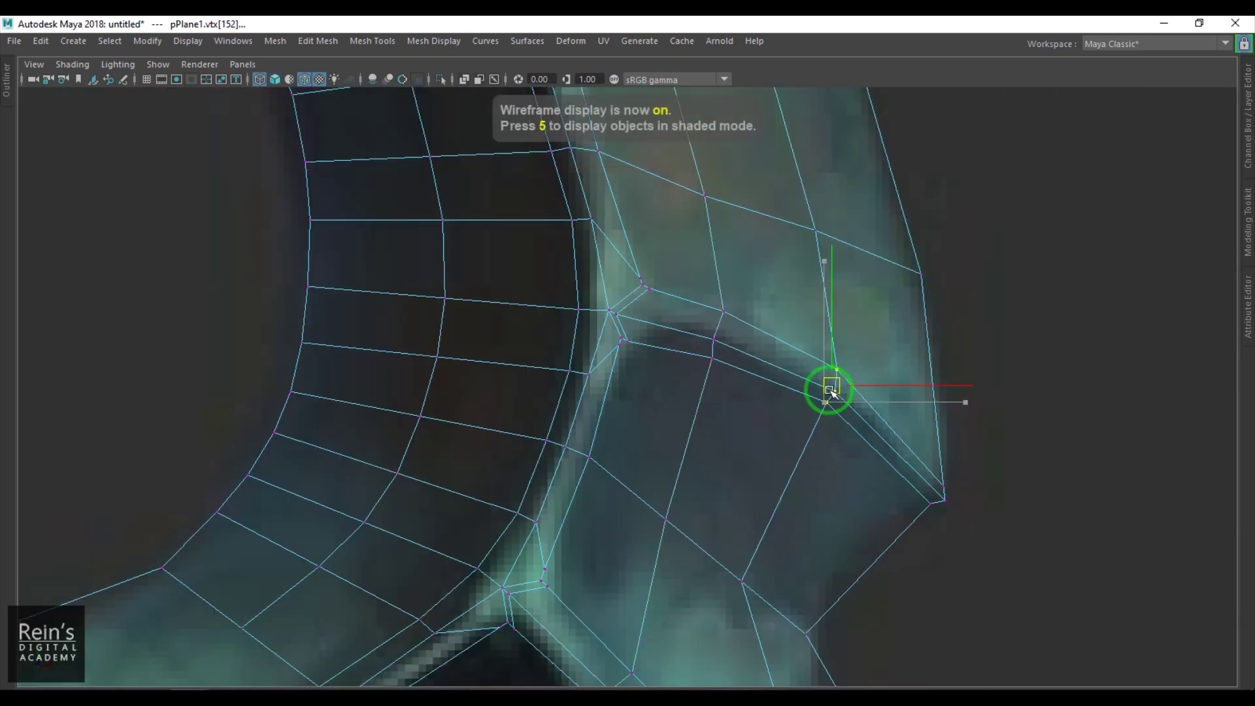
Shift the outer loop's vertices on the long lower spike inward to match its bevel in the reference
{"action": "middle_click_drag", "start_coordinate": [888, 504], "coordinate": [884, 88], "text": "alt"}
{"action": "left_click_drag", "start_coordinate": [743, 399], "coordinate": [854, 503]}
{"action": "left_click_drag", "start_coordinate": [809, 462], "coordinate": [749, 462]}
{"action": "middle_click_drag", "start_coordinate": [817, 526], "coordinate": [702, 326], "text": "alt"}
{"action": "left_click_drag", "start_coordinate": [899, 473], "coordinate": [975, 536]}
In shaded display, slide the two lengthwise edges beside the top spike apart to widen the strip between them
{"action": "middle_click_drag", "start_coordinate": [924, 456], "coordinate": [936, 627], "text": "alt"}
{"action": "right_click_drag", "start_coordinate": [928, 520], "coordinate": [790, 406], "text": "alt"}
{"action": "scroll", "coordinate": [791, 406], "scroll_direction": "up", "scroll_amount": 1}
{"action": "mouse_move", "coordinate": [699, 364]}
{"action": "middle_mouse_down", "text": "alt"}
{"action": "mouse_move", "coordinate": [763, 468]}
{"action": "mouse_move", "coordinate": [785, 560]}
{"action": "middle_mouse_up", "text": "alt"}
{"action": "middle_click_drag", "start_coordinate": [712, 300], "coordinate": [758, 638], "text": "alt"}
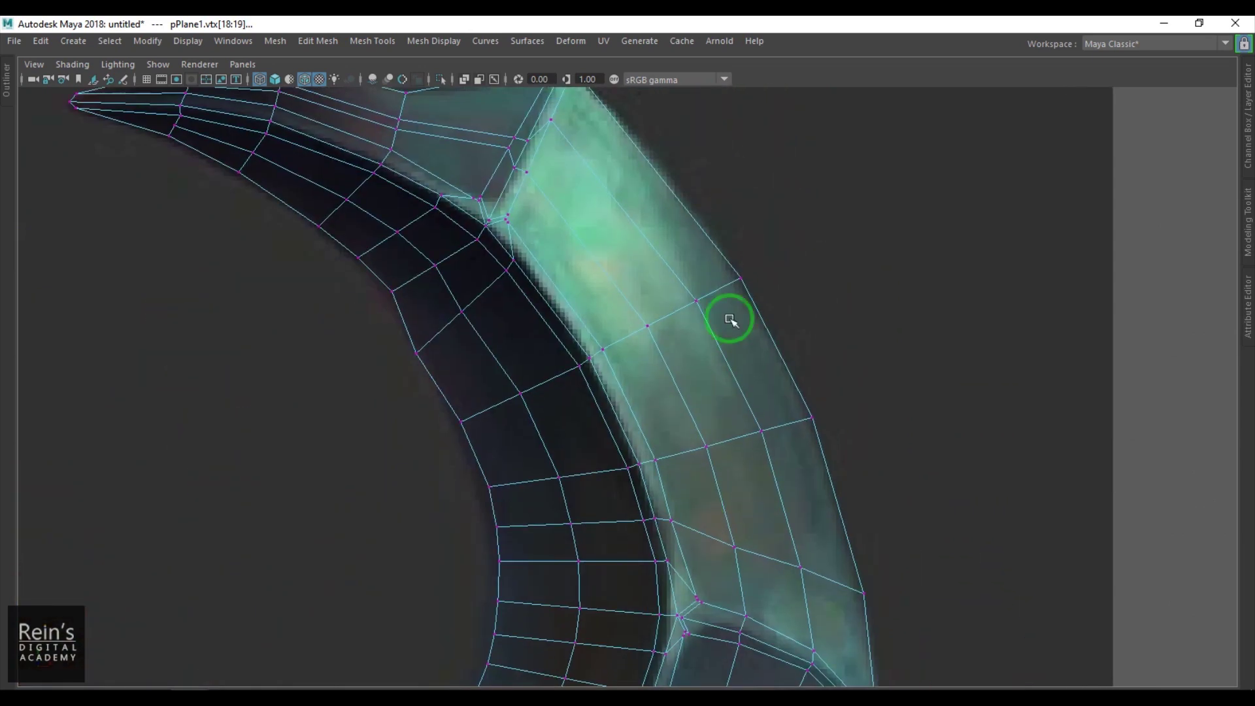
{"action": "middle_click_drag", "start_coordinate": [736, 360], "coordinate": [820, 461], "text": "alt"}
{"action": "middle_click_drag", "start_coordinate": [681, 362], "coordinate": [744, 393], "text": "alt"}
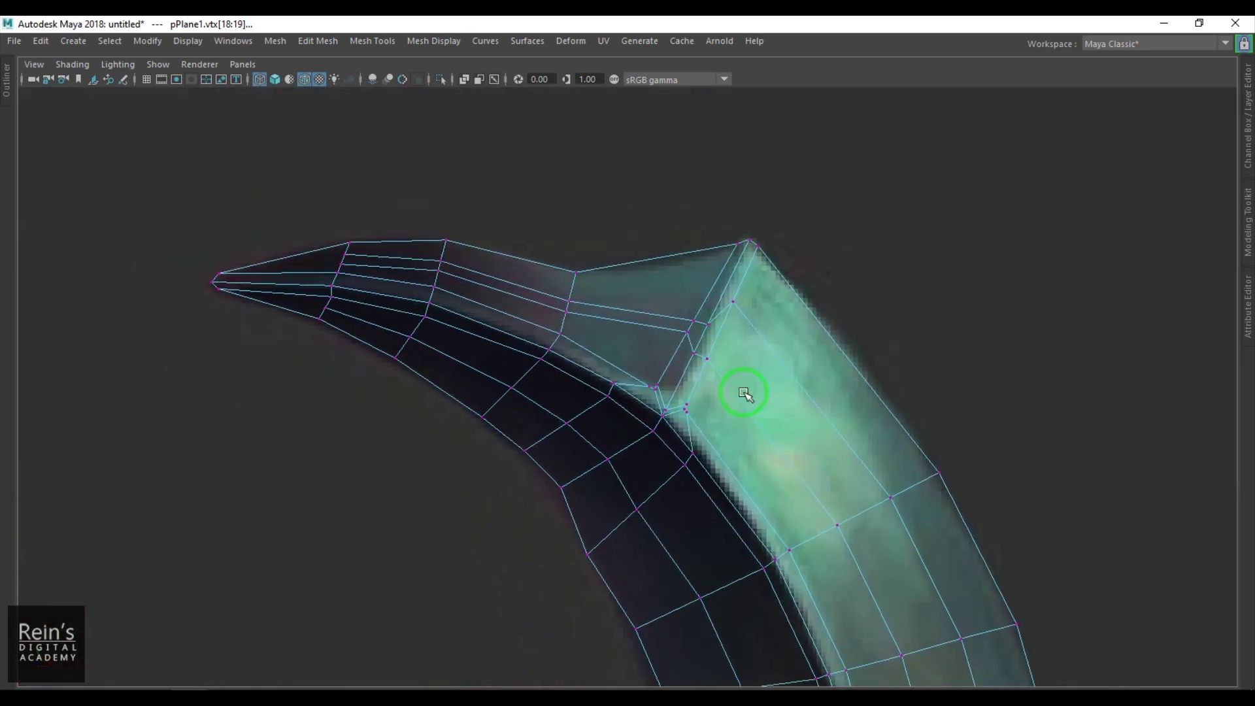
{"action": "key", "text": "5"}
{"action": "scroll", "coordinate": [695, 383], "scroll_direction": "up", "scroll_amount": 3}
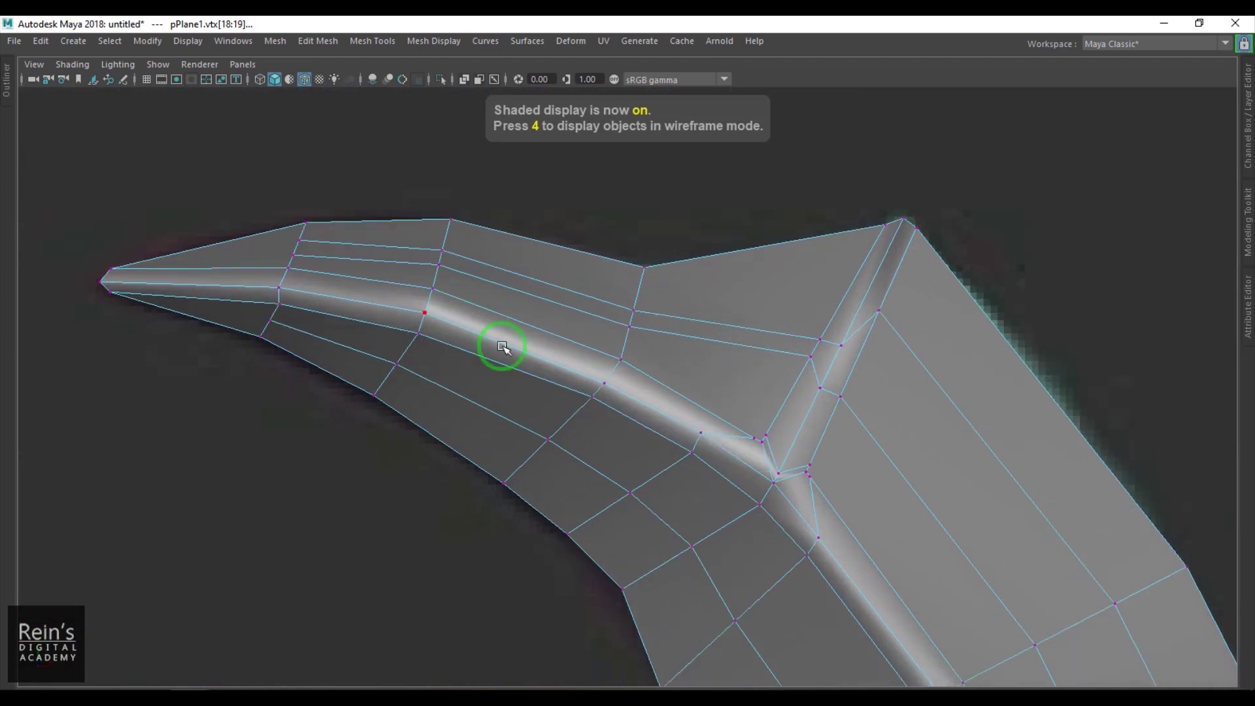
{"action": "left_click", "coordinate": [419, 249]}
{"action": "left_click", "coordinate": [827, 342]}
{"action": "left_click", "coordinate": [768, 338], "text": "shift"}
{"action": "right_click_drag", "start_coordinate": [855, 225], "coordinate": [849, 357], "text": "shift"}
{"action": "middle_click_drag", "start_coordinate": [798, 345], "coordinate": [821, 340]}
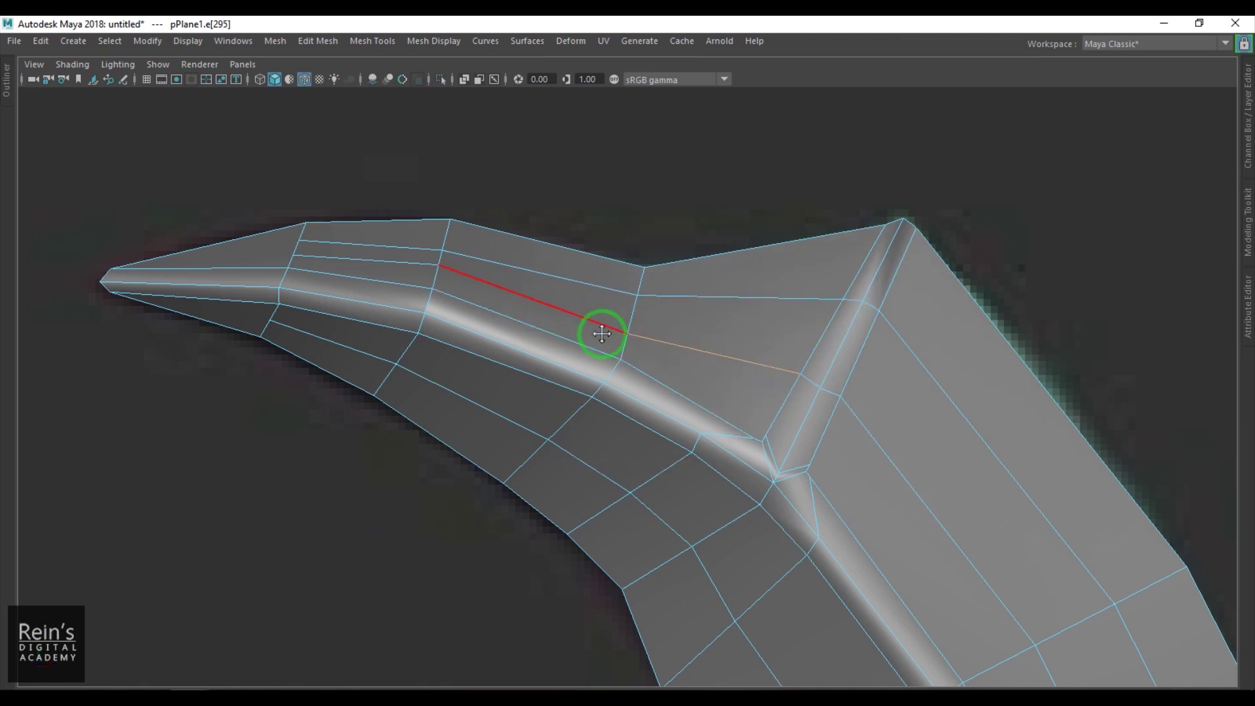
Adjust the strip's vertices on the tip section's cross edges to even out the spacing of the lengthwise edges
{"action": "scroll", "coordinate": [578, 314], "scroll_direction": "up", "scroll_amount": 1}
{"action": "middle_click_drag", "start_coordinate": [576, 307], "coordinate": [605, 350], "text": "alt"}
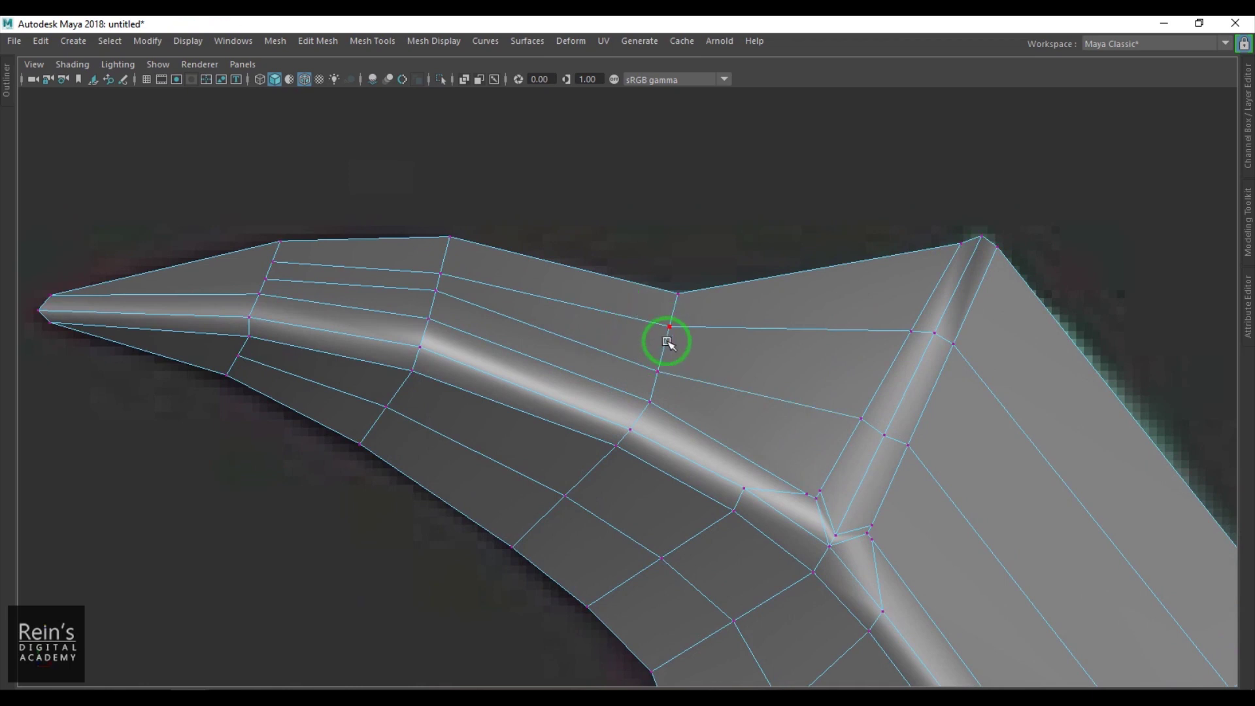
{"action": "left_click_drag", "start_coordinate": [679, 342], "coordinate": [680, 343]}
{"action": "left_click_drag", "start_coordinate": [671, 330], "coordinate": [673, 325]}
{"action": "mouse_move", "coordinate": [650, 359]}
{"action": "left_mouse_down"}
{"action": "mouse_move", "coordinate": [667, 381]}
{"action": "mouse_move", "coordinate": [661, 361]}
{"action": "left_mouse_up"}
{"action": "middle_click_drag", "start_coordinate": [432, 313], "coordinate": [472, 320], "text": "alt"}
{"action": "scroll", "coordinate": [490, 284], "scroll_direction": "up", "scroll_amount": 1}
{"action": "left_click", "coordinate": [491, 284]}
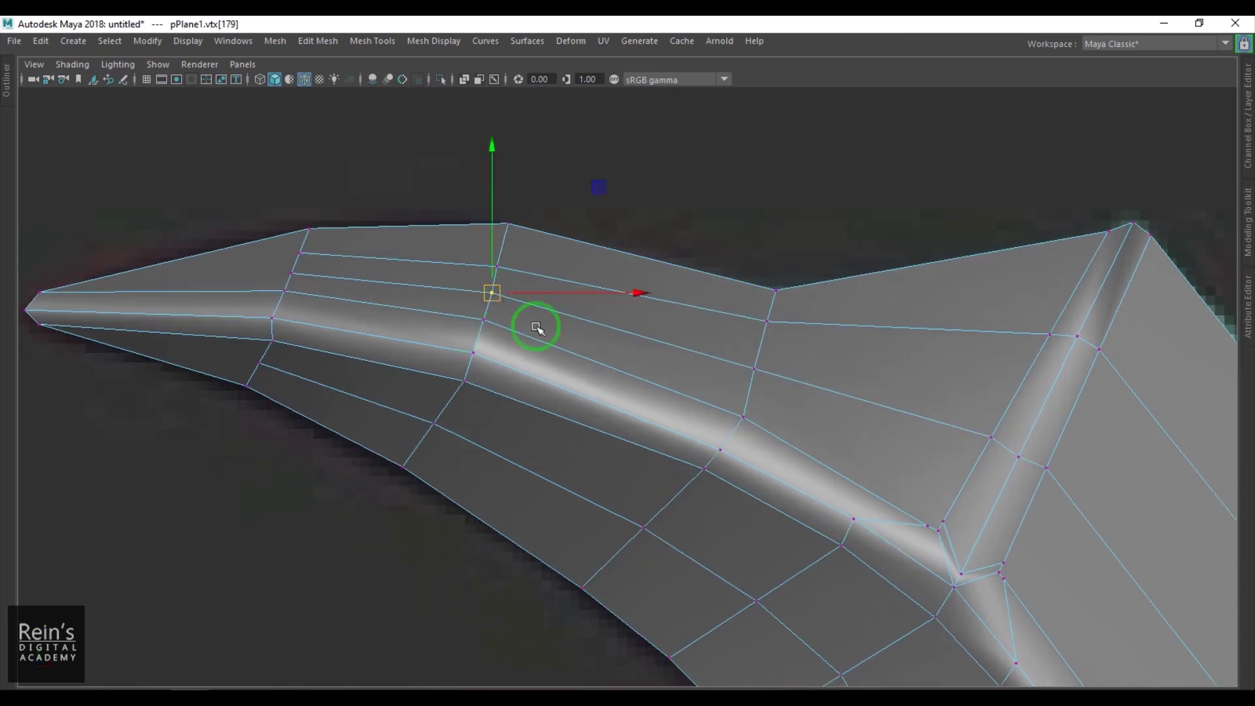
In wireframe, examine the lengthwise edge flow along the blade, from the lower spikes to the top spike, against the reference
{"action": "scroll", "coordinate": [497, 355], "scroll_direction": "down", "scroll_amount": 2}
{"action": "mouse_move", "coordinate": [930, 588]}
{"action": "middle_mouse_down", "text": "alt"}
{"action": "mouse_move", "coordinate": [729, 332]}
{"action": "mouse_move", "coordinate": [665, 137]}
{"action": "mouse_move", "coordinate": [832, 410]}
{"action": "mouse_move", "coordinate": [816, 499]}
{"action": "mouse_move", "coordinate": [820, 320]}
{"action": "mouse_move", "coordinate": [794, 390]}
{"action": "middle_mouse_up", "text": "alt"}
{"action": "key", "text": "4"}
{"action": "right_click_drag", "start_coordinate": [962, 399], "coordinate": [720, 370], "text": "alt"}
{"action": "middle_click_drag", "start_coordinate": [720, 371], "coordinate": [736, 425], "text": "alt"}
{"action": "scroll", "coordinate": [729, 417], "scroll_direction": "up", "scroll_amount": 4}
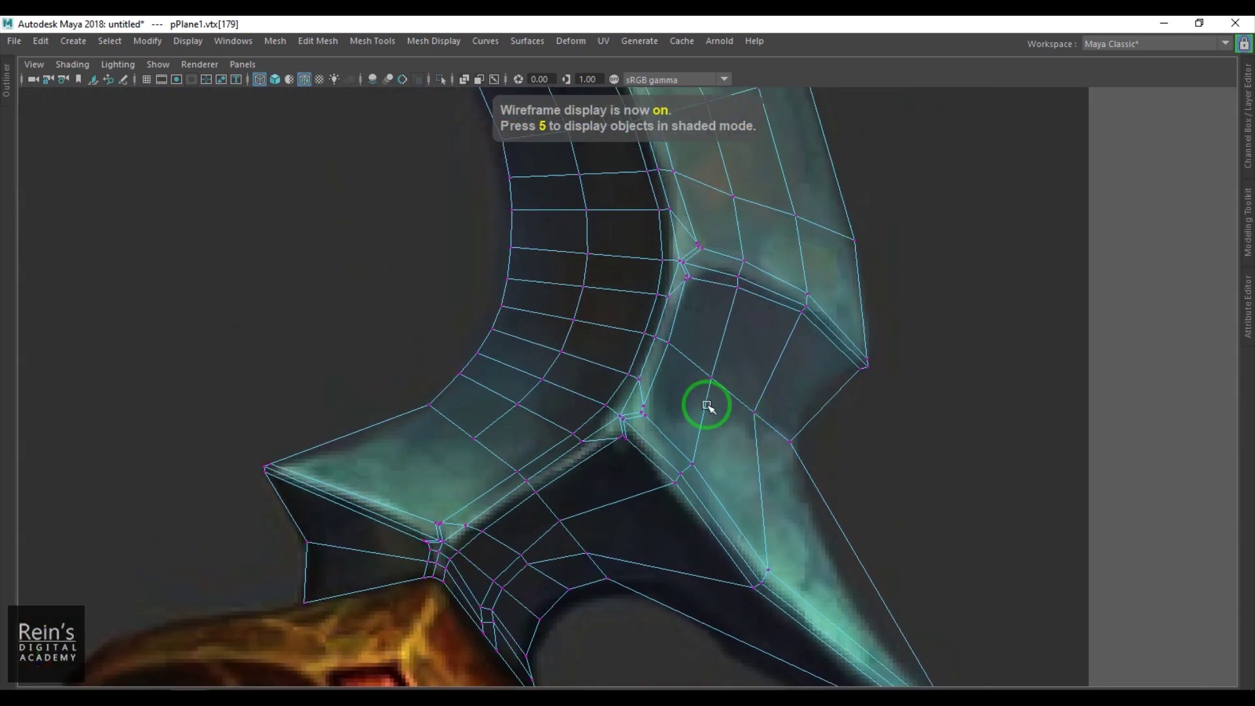
{"action": "scroll", "coordinate": [787, 462], "scroll_direction": "up", "scroll_amount": 5}
{"action": "mouse_move", "coordinate": [793, 376]}
{"action": "middle_mouse_down", "text": "alt"}
{"action": "mouse_move", "coordinate": [790, 419]}
{"action": "mouse_move", "coordinate": [778, 424]}
{"action": "mouse_move", "coordinate": [796, 436]}
{"action": "mouse_move", "coordinate": [802, 523]}
{"action": "middle_mouse_up", "text": "alt"}
{"action": "middle_click_drag", "start_coordinate": [694, 327], "coordinate": [787, 690], "text": "alt"}
{"action": "middle_click_drag", "start_coordinate": [612, 301], "coordinate": [739, 555], "text": "alt"}
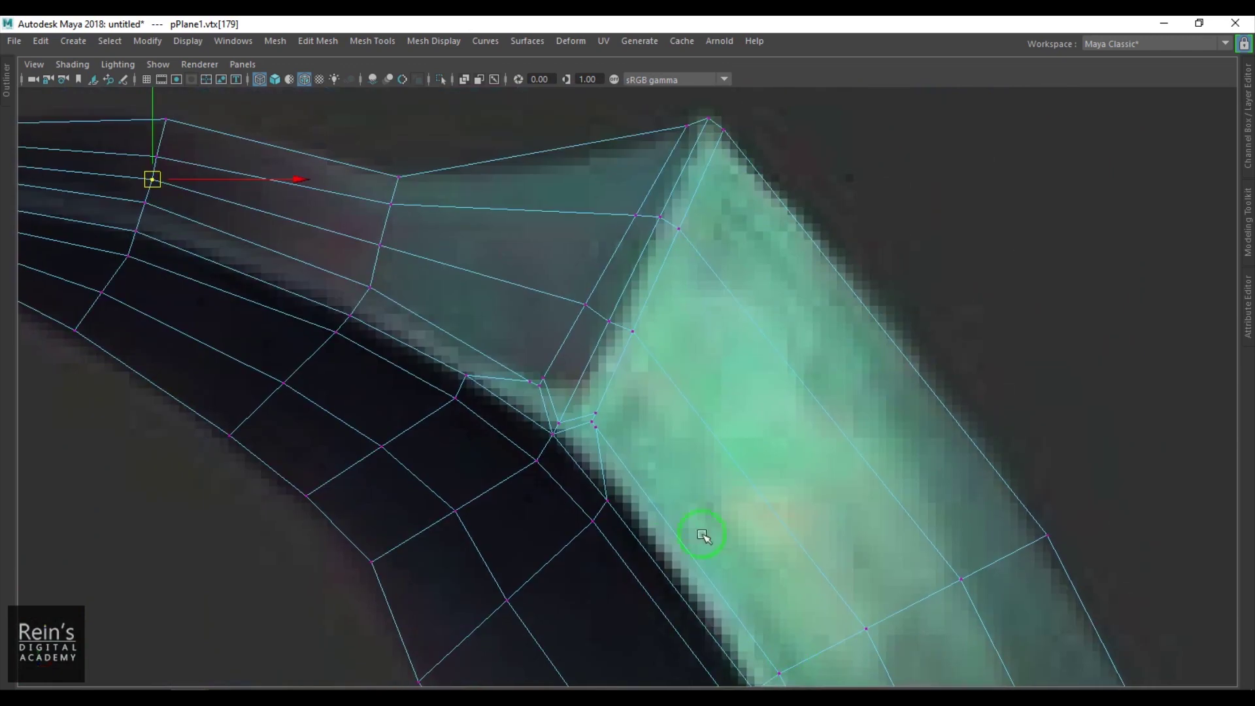
Restore shaded display and assign the existing lambert1 material to the blade mesh
{"action": "key", "text": "5"}
{"action": "middle_click_drag", "start_coordinate": [554, 422], "coordinate": [594, 435], "text": "alt"}
{"action": "scroll", "coordinate": [593, 435], "scroll_direction": "up", "scroll_amount": 3}
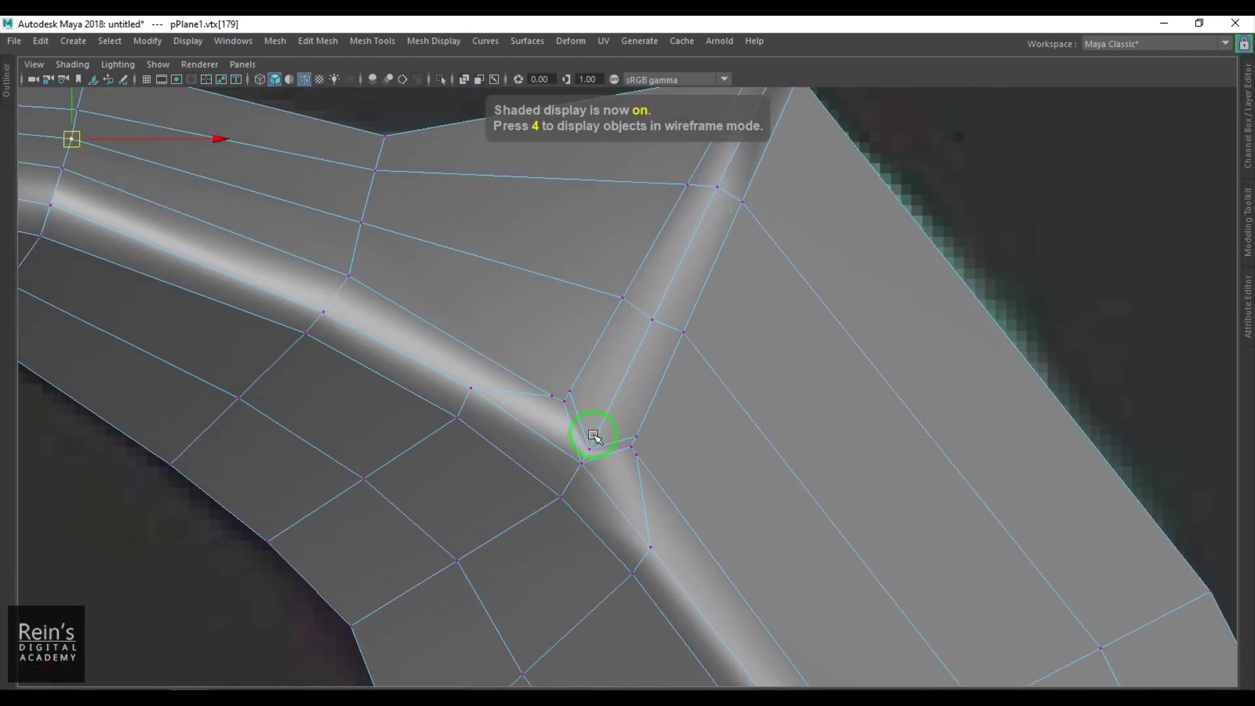
{"action": "middle_click_drag", "start_coordinate": [500, 377], "coordinate": [633, 410], "text": "alt"}
{"action": "scroll", "coordinate": [633, 410], "scroll_direction": "up", "scroll_amount": 3}
{"action": "right_click_drag", "start_coordinate": [767, 498], "coordinate": [759, 472]}
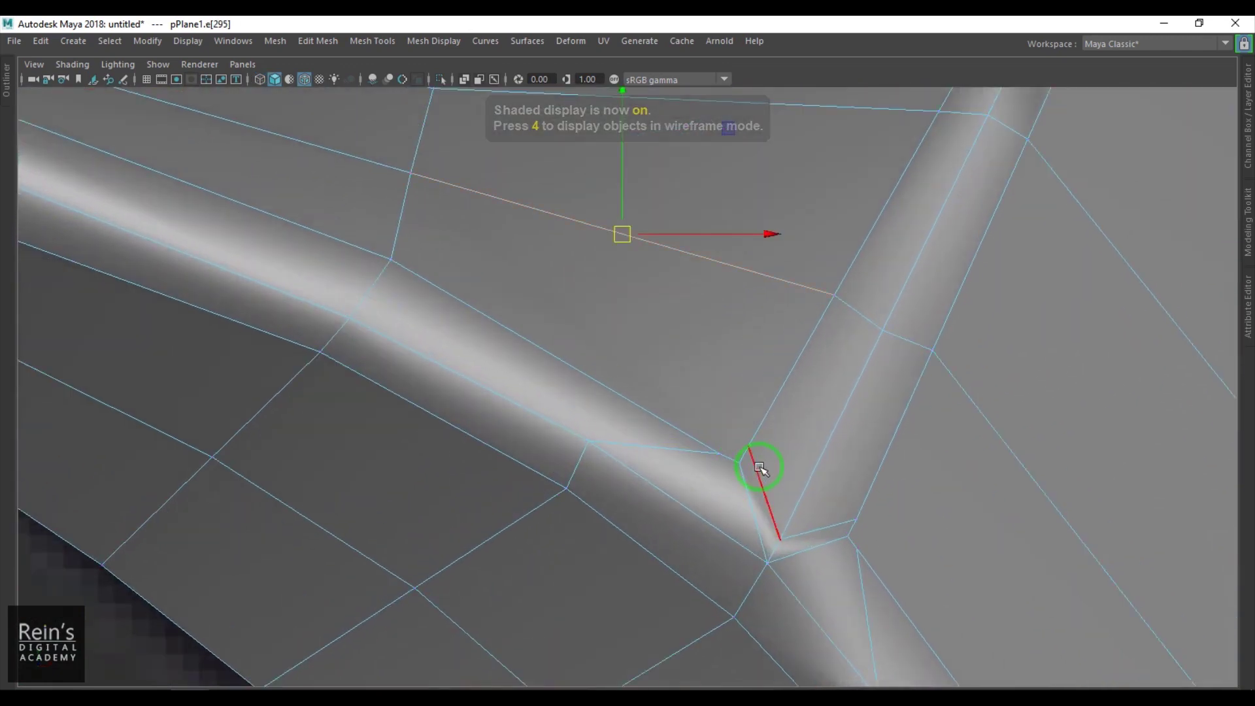
{"action": "left_click", "coordinate": [757, 466]}
{"action": "right_click_drag", "start_coordinate": [867, 282], "coordinate": [882, 687]}
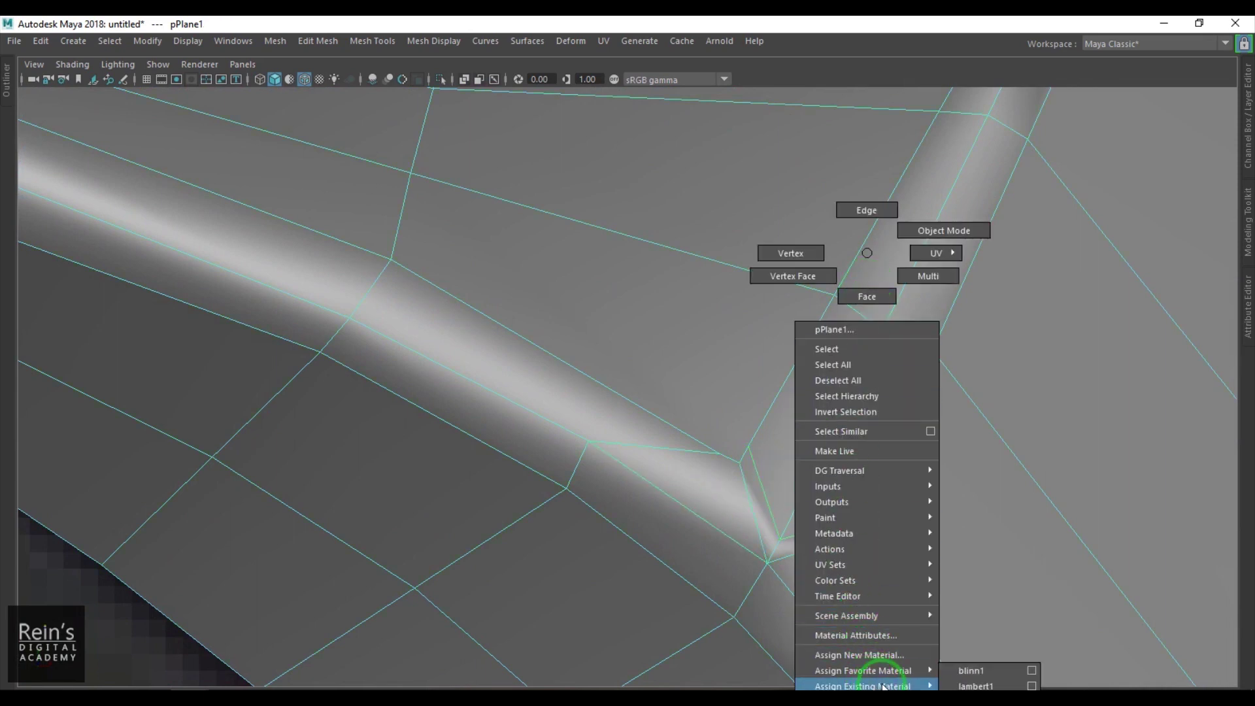
{"action": "right_click_drag", "start_coordinate": [959, 687], "coordinate": [961, 687]}
Examine the topology where the spike bevels join the blade's central bevel
{"action": "mouse_move", "coordinate": [896, 489]}
{"action": "right_mouse_down", "text": "alt"}
{"action": "mouse_move", "coordinate": [847, 484]}
{"action": "mouse_move", "coordinate": [892, 508]}
{"action": "right_mouse_up", "text": "alt"}
{"action": "middle_click_drag", "start_coordinate": [762, 543], "coordinate": [615, 372], "text": "alt"}
{"action": "scroll", "coordinate": [611, 342], "scroll_direction": "up", "scroll_amount": 4}
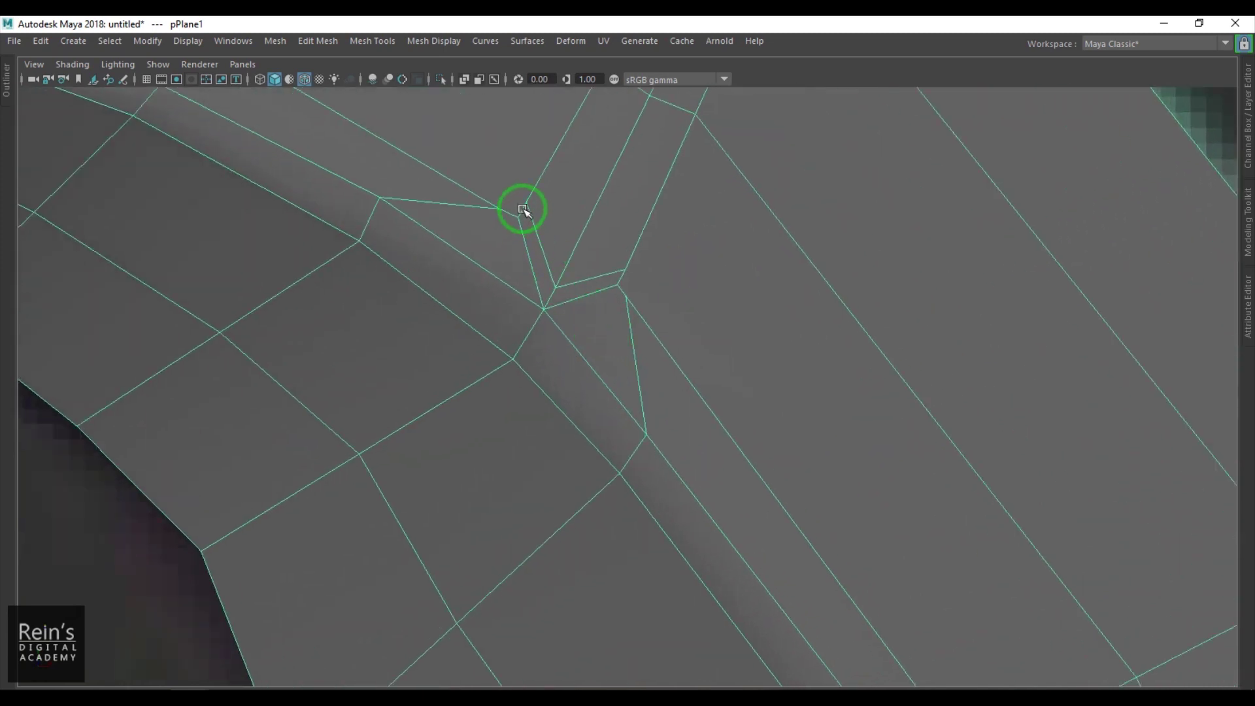
{"action": "right_click_drag", "start_coordinate": [895, 415], "coordinate": [719, 398], "text": "alt"}
{"action": "middle_click_drag", "start_coordinate": [687, 390], "coordinate": [809, 413], "text": "alt"}
{"action": "mouse_move", "coordinate": [719, 361]}
{"action": "middle_mouse_down", "text": "alt"}
{"action": "mouse_move", "coordinate": [568, 241]}
{"action": "mouse_move", "coordinate": [516, 170]}
{"action": "middle_mouse_up", "text": "alt"}
{"action": "mouse_move", "coordinate": [753, 517]}
{"action": "middle_mouse_down", "text": "alt"}
{"action": "mouse_move", "coordinate": [724, 350]}
{"action": "mouse_move", "coordinate": [691, 270]}
{"action": "middle_mouse_up", "text": "alt"}
{"action": "right_click_drag", "start_coordinate": [696, 353], "coordinate": [811, 366], "text": "alt"}
{"action": "middle_click_drag", "start_coordinate": [753, 288], "coordinate": [732, 437], "text": "alt"}
{"action": "scroll", "coordinate": [729, 434], "scroll_direction": "up", "scroll_amount": 2}
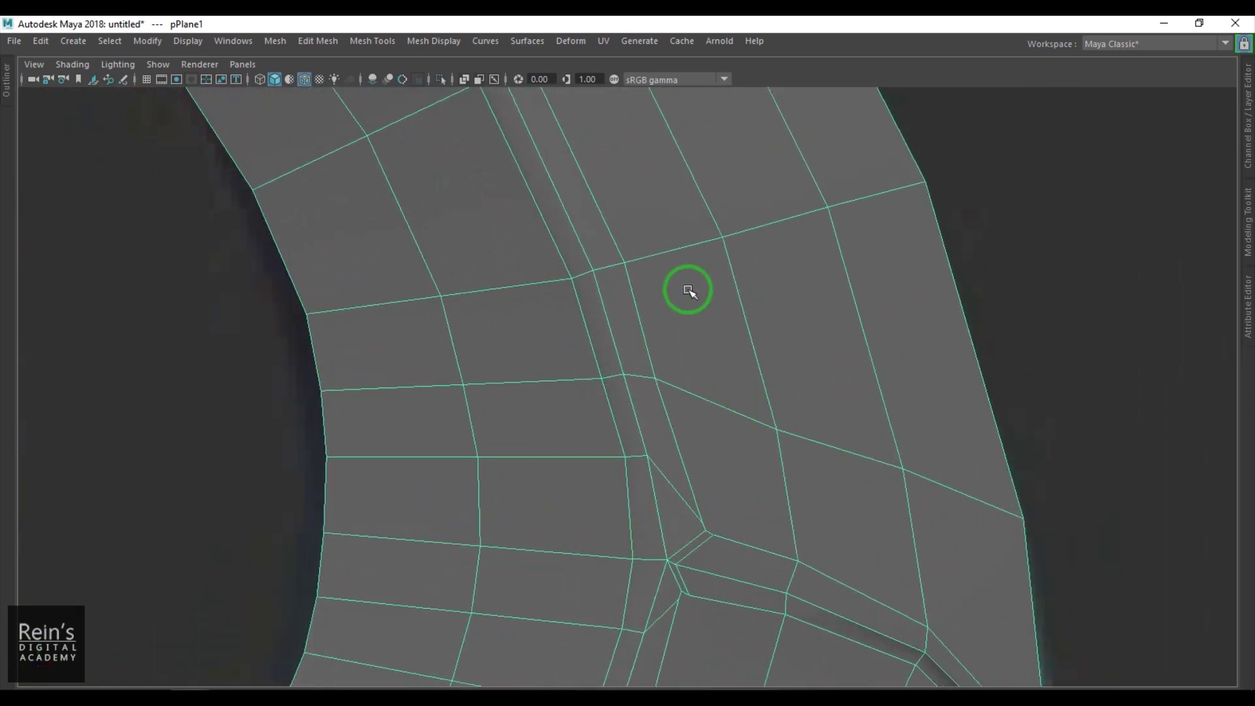
Examine the whole blade and the spike bevel junctions from the side for uneven depth along the central ridge
{"action": "right_click", "coordinate": [689, 281], "text": "shift"}
{"action": "key", "text": "space"}
{"action": "key", "text": "f"}
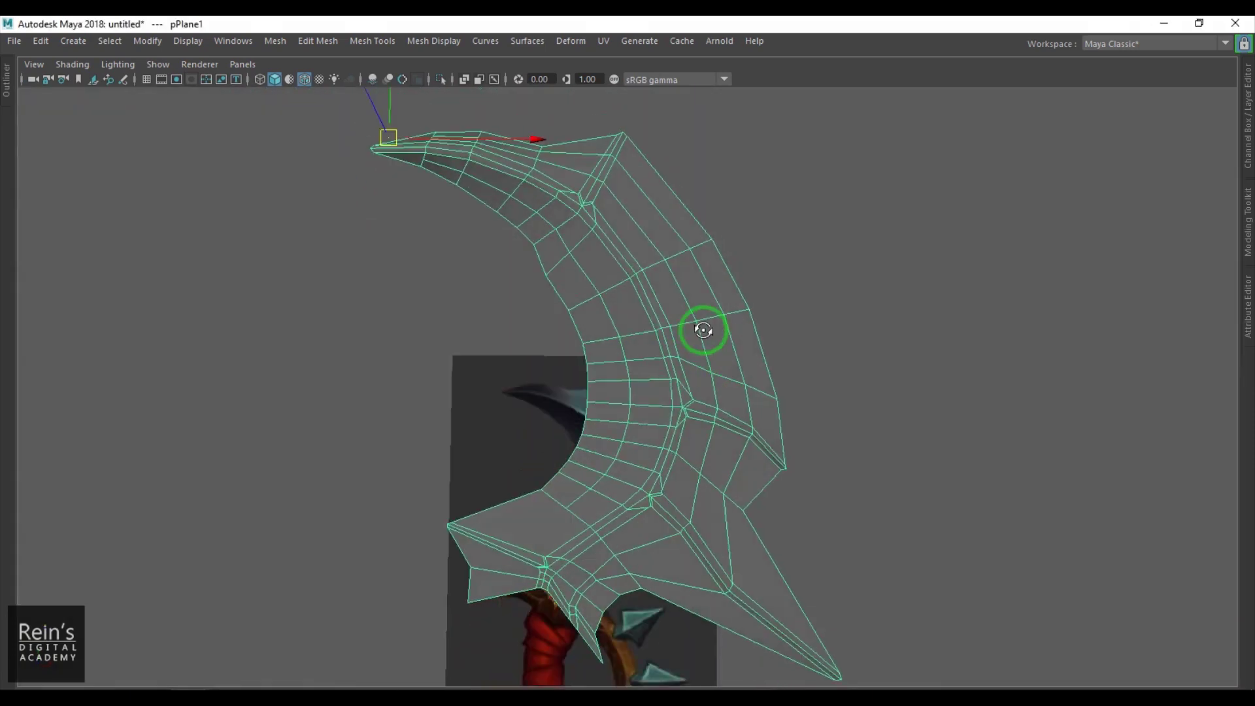
{"action": "left_click_drag", "start_coordinate": [718, 351], "coordinate": [740, 375], "text": "alt"}
{"action": "right_click_drag", "start_coordinate": [740, 375], "coordinate": [805, 399], "text": "alt"}
{"action": "middle_click_drag", "start_coordinate": [805, 399], "coordinate": [723, 370], "text": "alt"}
{"action": "right_click_drag", "start_coordinate": [723, 370], "coordinate": [795, 386], "text": "alt"}
{"action": "middle_click_drag", "start_coordinate": [795, 386], "coordinate": [873, 466], "text": "alt"}
{"action": "left_click_drag", "start_coordinate": [873, 465], "coordinate": [832, 484], "text": "alt"}
{"action": "middle_click_drag", "start_coordinate": [833, 485], "coordinate": [737, 513], "text": "alt"}
{"action": "left_click_drag", "start_coordinate": [737, 513], "coordinate": [663, 501], "text": "alt"}
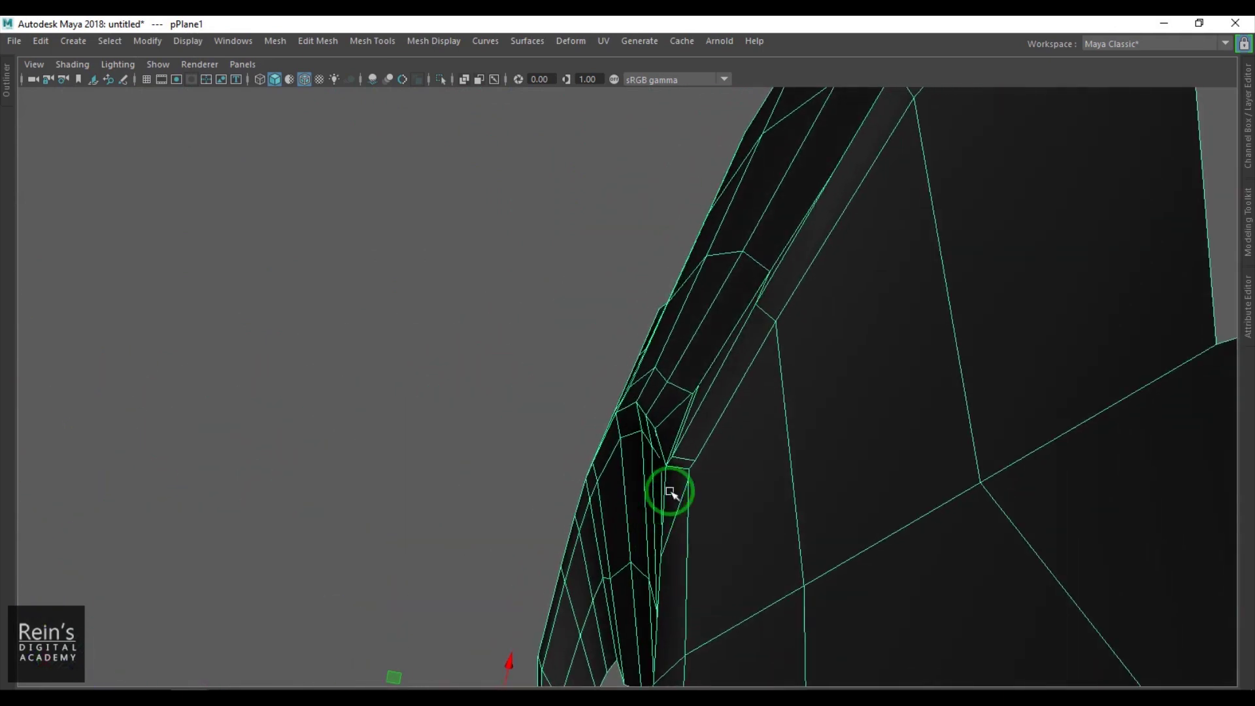
Adjust individual vertices around the spike bevel junction and along the tip section to even out the surface
{"action": "key", "text": "F9"}
{"action": "left_click", "coordinate": [665, 384]}
{"action": "left_click_drag", "start_coordinate": [667, 386], "coordinate": [748, 428], "text": "alt"}
{"action": "left_click_drag", "start_coordinate": [676, 347], "coordinate": [781, 469]}
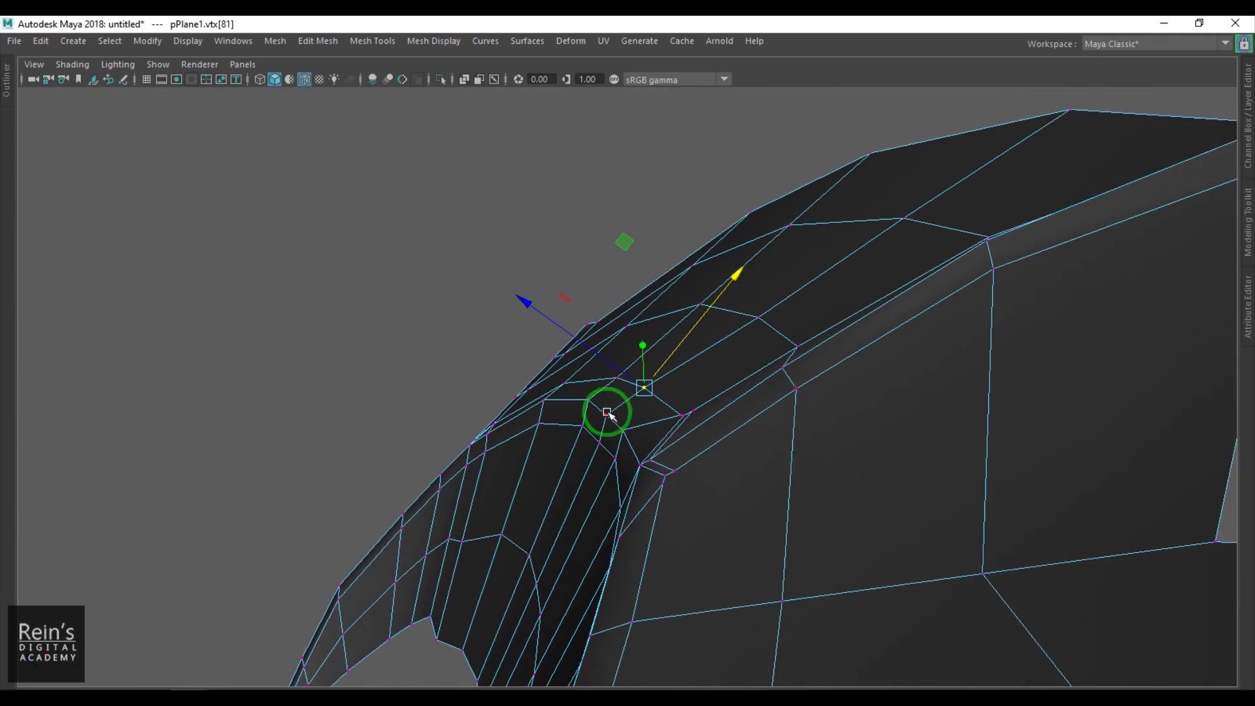
{"action": "left_click_drag", "start_coordinate": [629, 432], "coordinate": [660, 392], "text": "alt"}
{"action": "left_click_drag", "start_coordinate": [577, 275], "coordinate": [578, 276]}
{"action": "left_click_drag", "start_coordinate": [578, 276], "coordinate": [611, 303], "text": "alt"}
{"action": "left_click_drag", "start_coordinate": [570, 254], "coordinate": [721, 464], "text": "alt"}
{"action": "left_click", "coordinate": [733, 353]}
{"action": "left_click_drag", "start_coordinate": [733, 353], "coordinate": [860, 334], "text": "alt"}
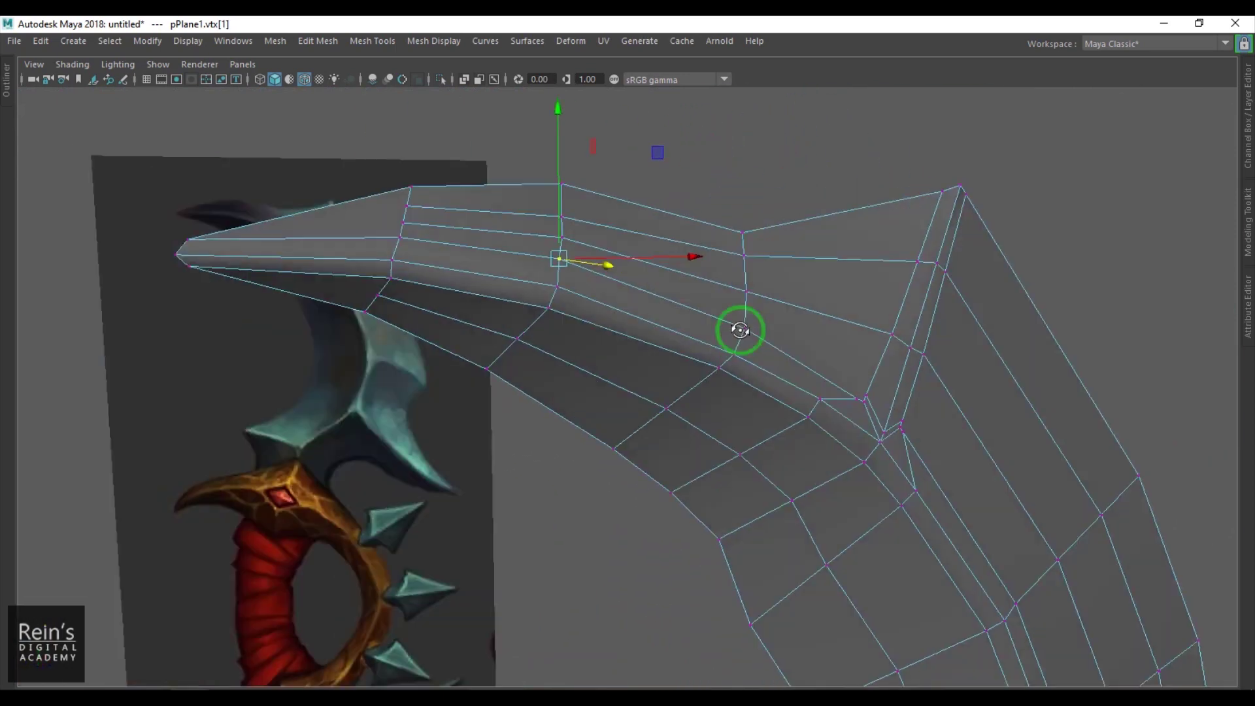
Preview the blade with smoothing on and the wireframe overlay hidden to check its bevels and surface
{"action": "left_click_drag", "start_coordinate": [740, 330], "coordinate": [785, 375], "text": "alt"}
{"action": "key", "text": "F8"}
{"action": "key", "text": "3"}
{"action": "left_click", "coordinate": [1089, 445]}
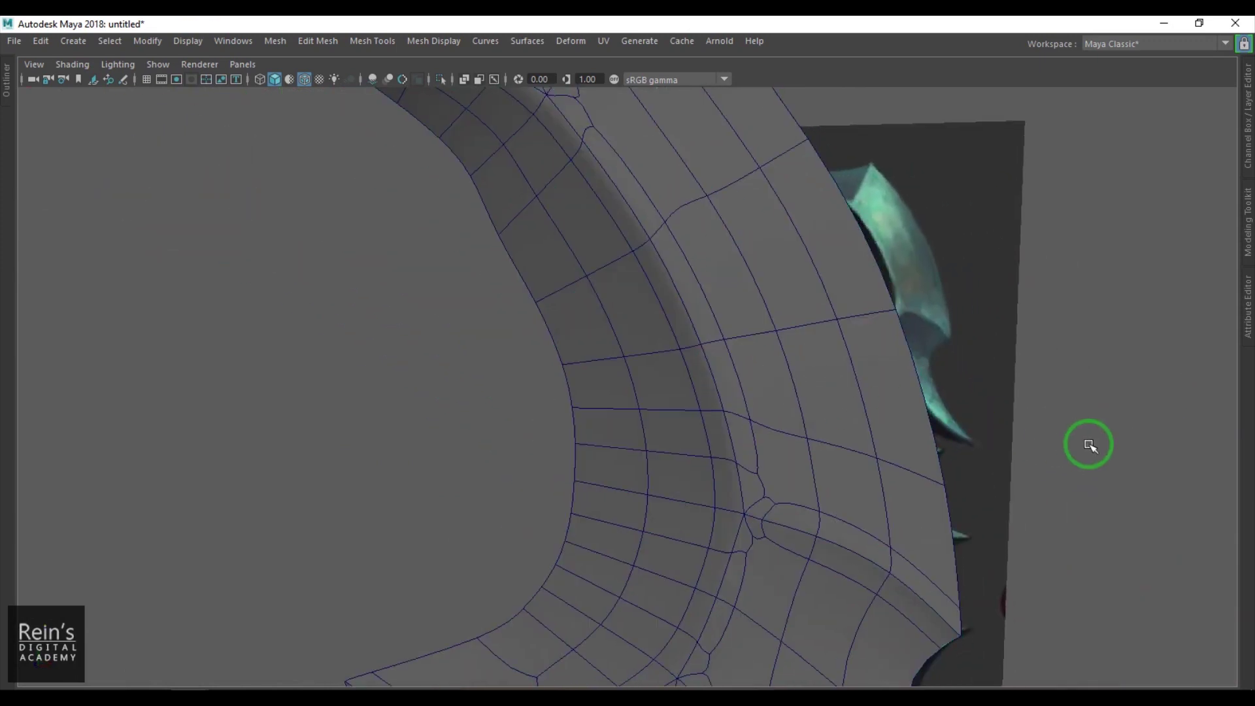
{"action": "left_click", "coordinate": [305, 80]}
{"action": "mouse_move", "coordinate": [628, 314]}
{"action": "left_mouse_down", "text": "alt"}
{"action": "mouse_move", "coordinate": [639, 336]}
{"action": "mouse_move", "coordinate": [690, 342]}
{"action": "mouse_move", "coordinate": [672, 348]}
{"action": "left_mouse_up", "text": "alt"}
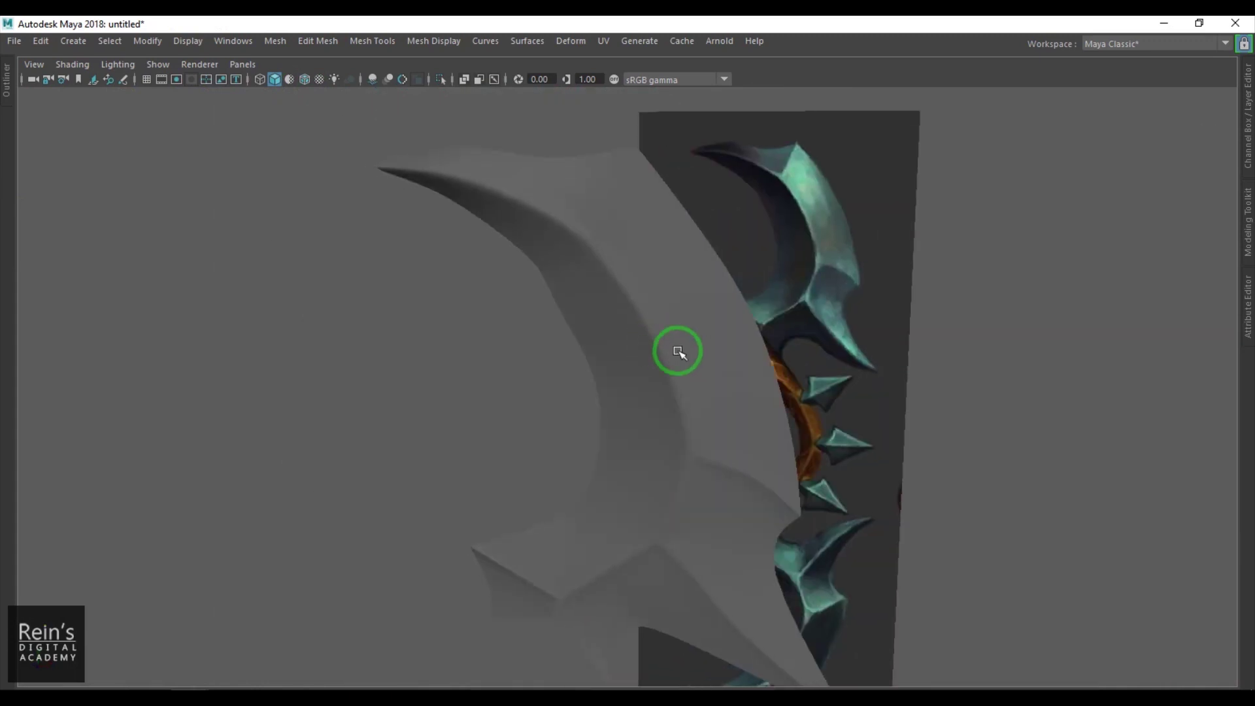
Insert a lengthwise edge with Multi-Cut in the strip just outside the central bevel, between the top and middle spikes
{"action": "left_click", "coordinate": [688, 354]}
{"action": "scroll", "coordinate": [642, 337], "scroll_direction": "up", "scroll_amount": 4}
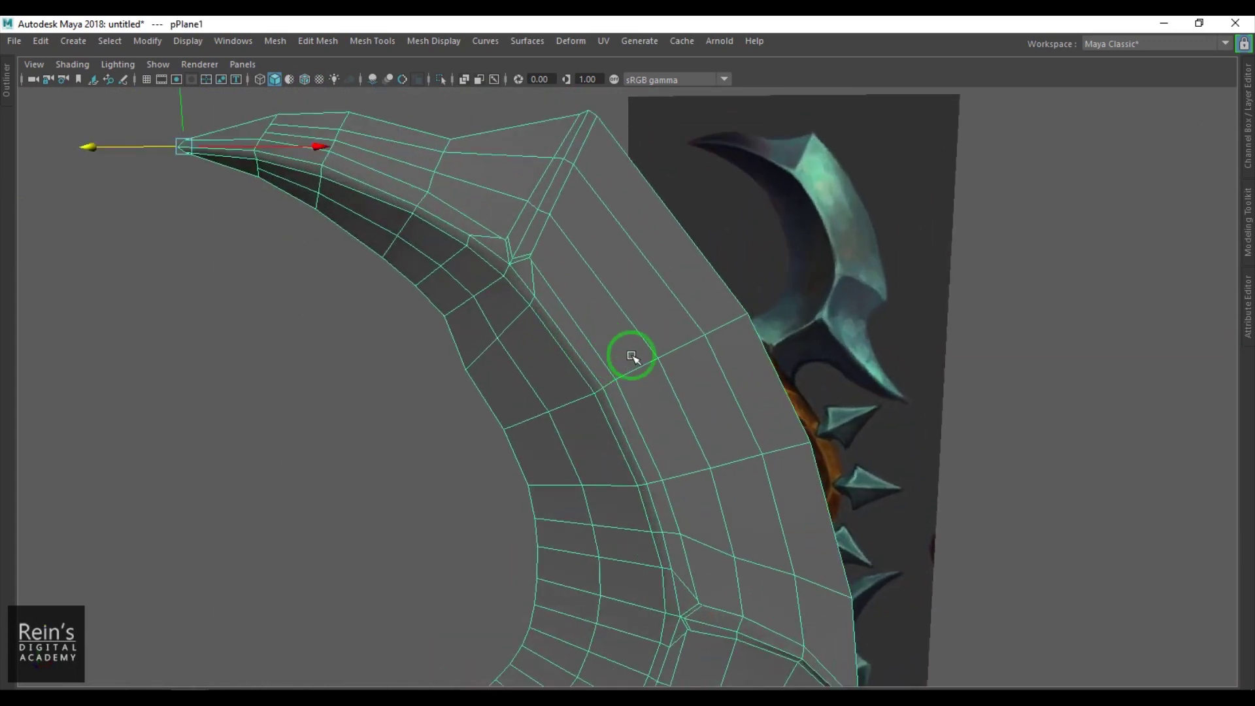
{"action": "right_click_drag", "start_coordinate": [652, 259], "coordinate": [563, 260], "text": "shift"}
{"action": "left_click", "coordinate": [603, 288]}
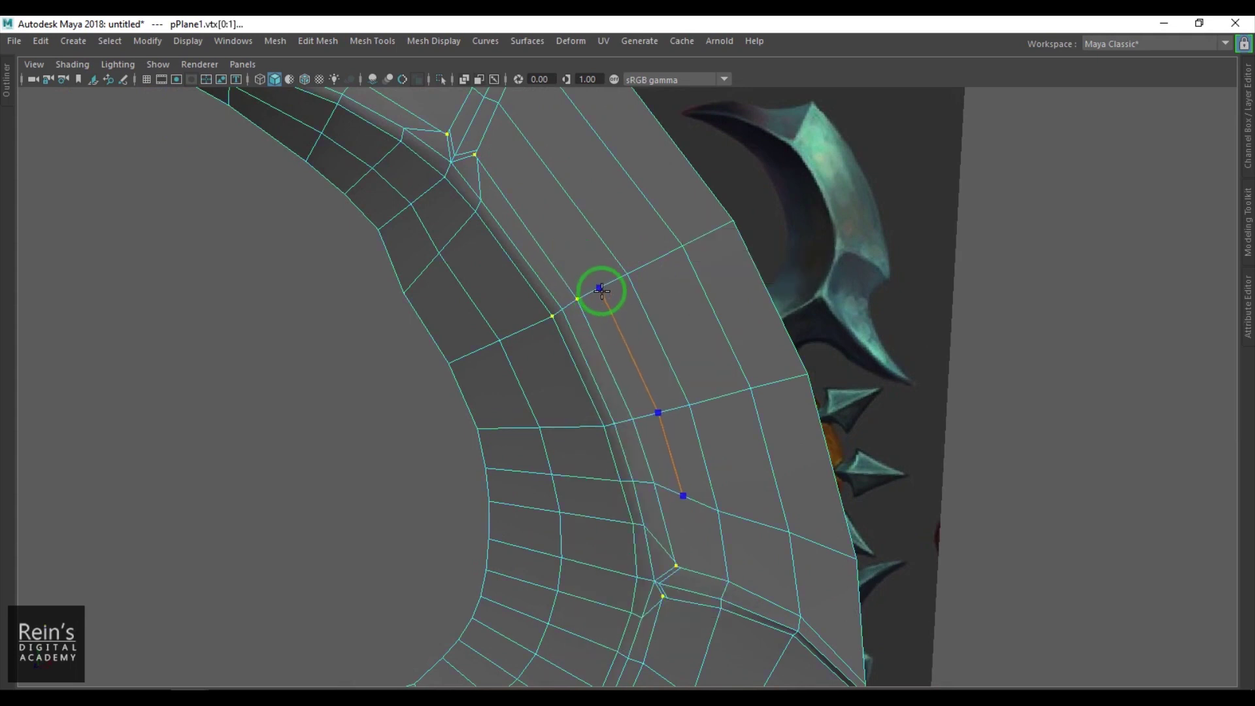
{"action": "right_click_drag", "start_coordinate": [602, 291], "coordinate": [694, 383], "text": "shift"}
{"action": "left_click", "coordinate": [598, 288]}
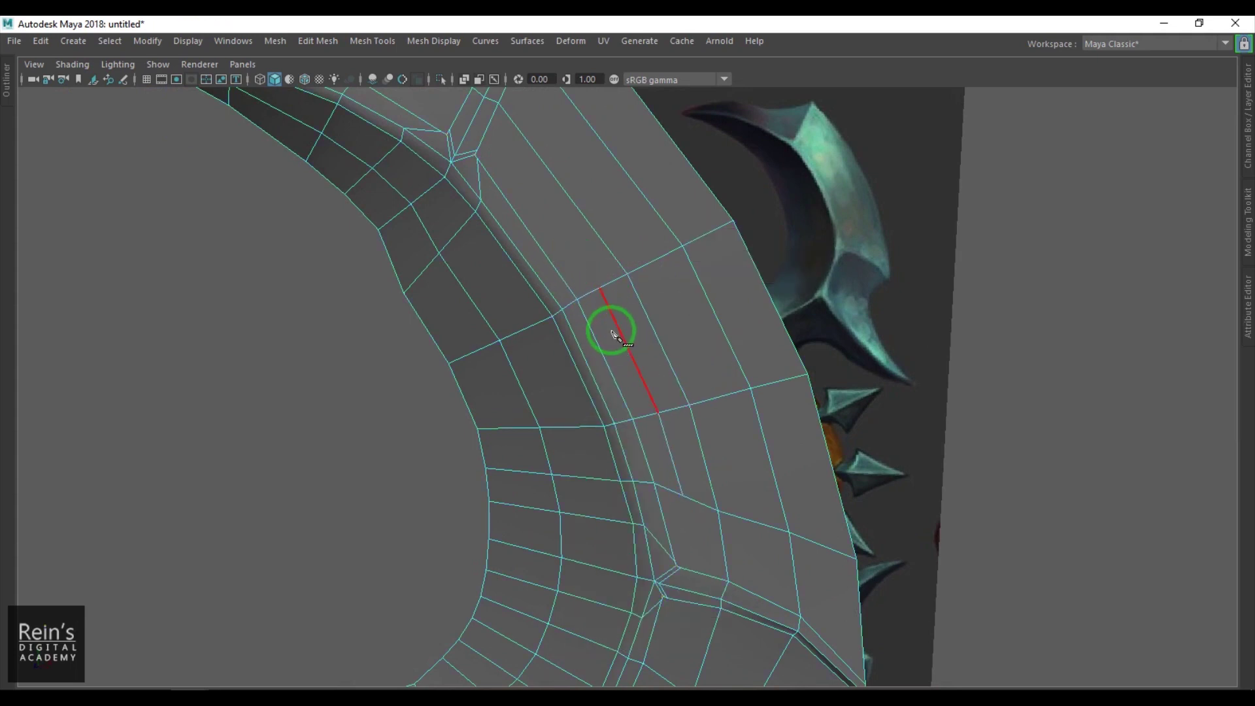
Cut an edge from the new lengthwise edge's upper end to the top spike's bevel corner
{"action": "middle_click_drag", "start_coordinate": [612, 324], "coordinate": [656, 457], "text": "alt"}
{"action": "scroll", "coordinate": [657, 456], "scroll_direction": "up", "scroll_amount": 4}
{"action": "left_click", "coordinate": [694, 471]}
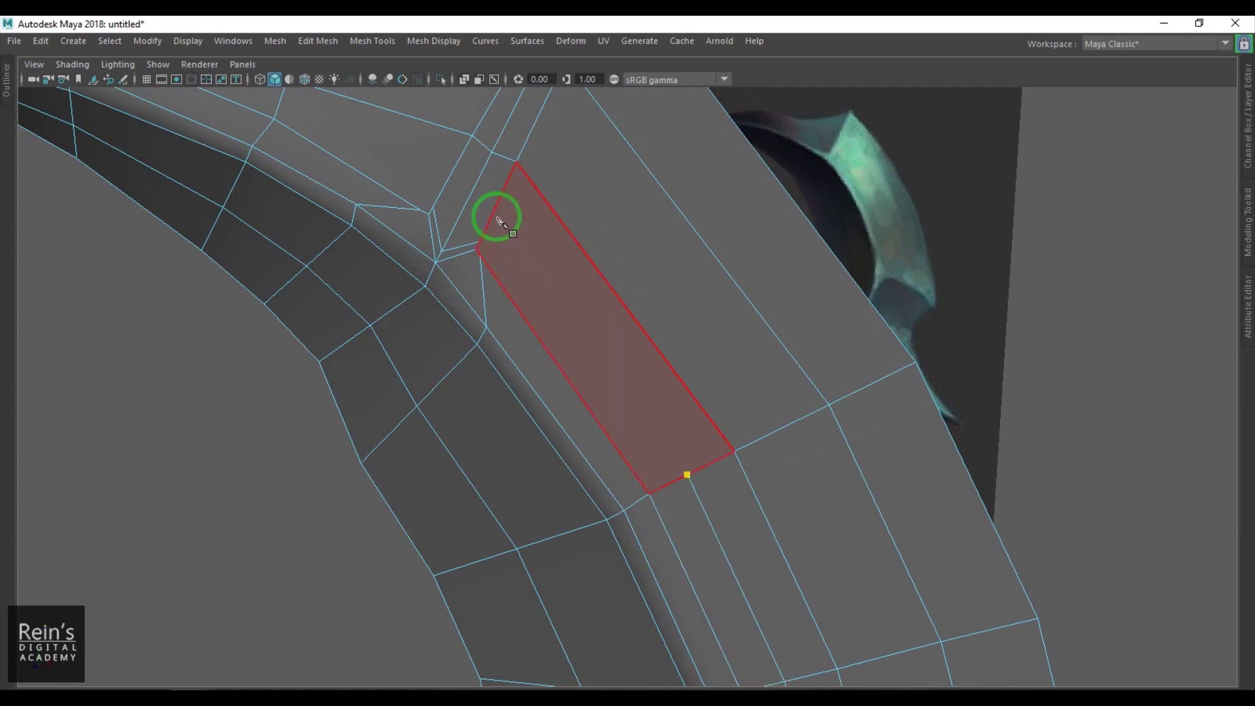
{"action": "left_click", "coordinate": [455, 287]}
{"action": "key", "text": "BackSpace"}
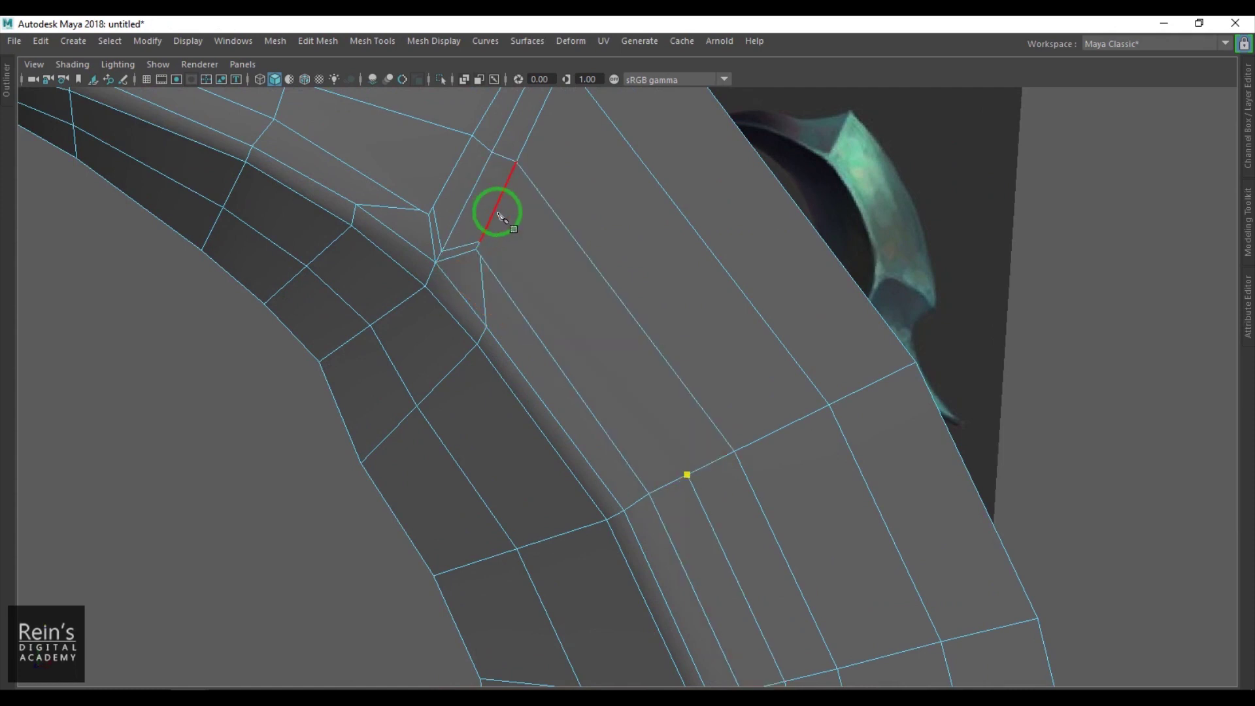
{"action": "left_click_drag", "start_coordinate": [499, 203], "coordinate": [477, 252]}
{"action": "right_click", "coordinate": [486, 307]}
Cut an edge from the new lengthwise edge's lower end to the middle spike's bevel corner
{"action": "scroll", "coordinate": [715, 464], "scroll_direction": "down", "scroll_amount": 3}
{"action": "scroll", "coordinate": [719, 474], "scroll_direction": "down", "scroll_amount": 2}
{"action": "middle_click_drag", "start_coordinate": [743, 547], "coordinate": [686, 244], "text": "alt"}
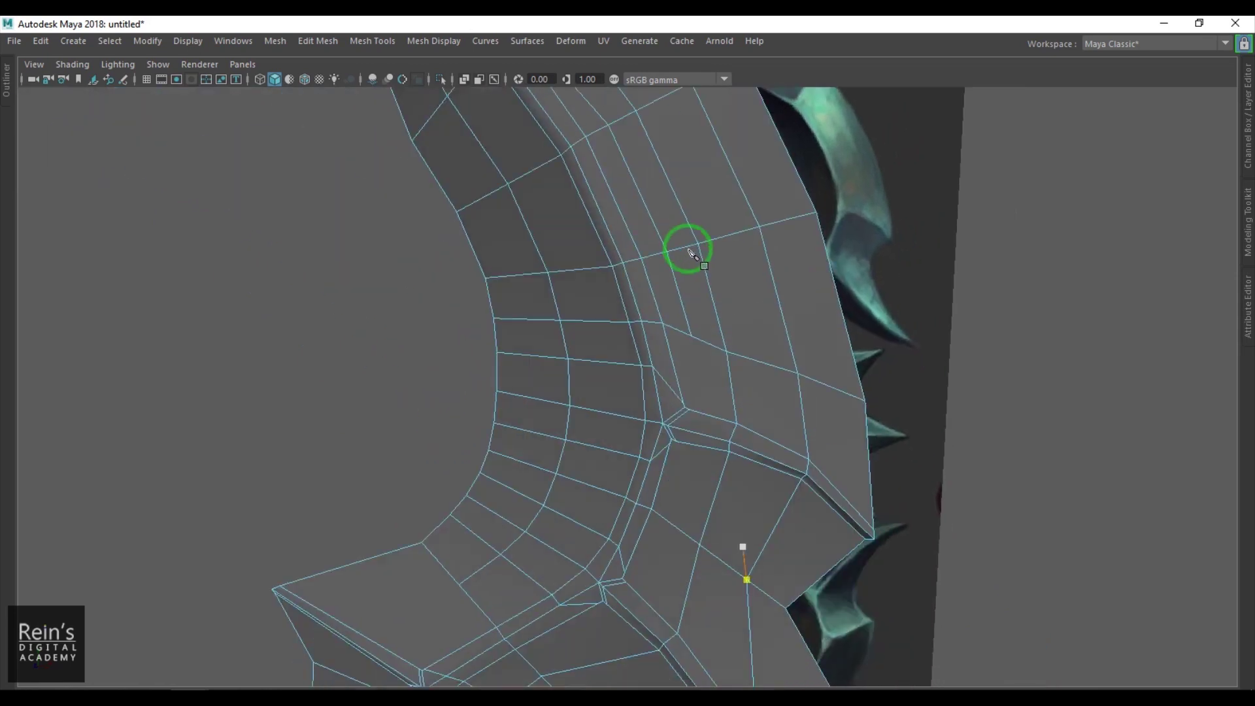
{"action": "scroll", "coordinate": [732, 356], "scroll_direction": "up", "scroll_amount": 6}
{"action": "middle_click_drag", "start_coordinate": [811, 361], "coordinate": [714, 347], "text": "alt"}
{"action": "left_click_drag", "start_coordinate": [680, 229], "coordinate": [674, 230]}
{"action": "left_click_drag", "start_coordinate": [752, 448], "coordinate": [654, 455]}
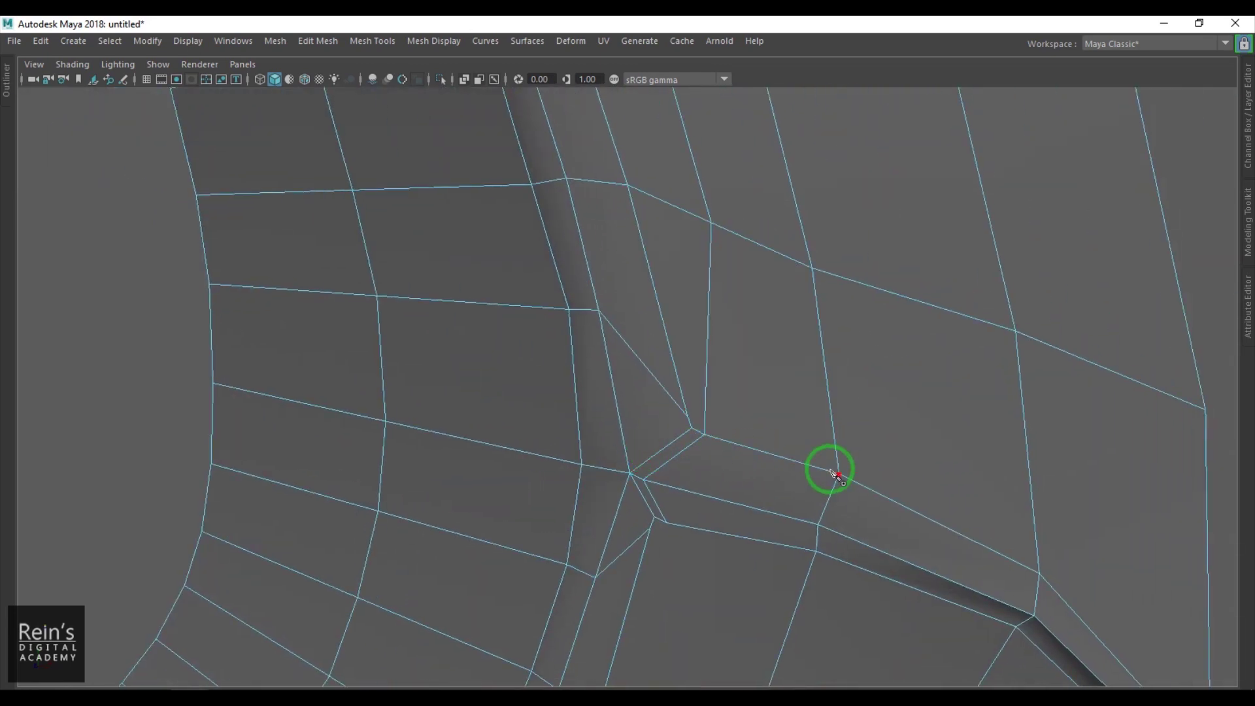
Insert a lengthwise edge in the tip section's strip above the central bevel and connect it to the top spike's bevel corner
{"action": "scroll", "coordinate": [829, 457], "scroll_direction": "down", "scroll_amount": 4}
{"action": "middle_click_drag", "start_coordinate": [649, 170], "coordinate": [860, 491], "text": "alt"}
{"action": "scroll", "coordinate": [861, 491], "scroll_direction": "down", "scroll_amount": 2}
{"action": "scroll", "coordinate": [687, 375], "scroll_direction": "up", "scroll_amount": 3}
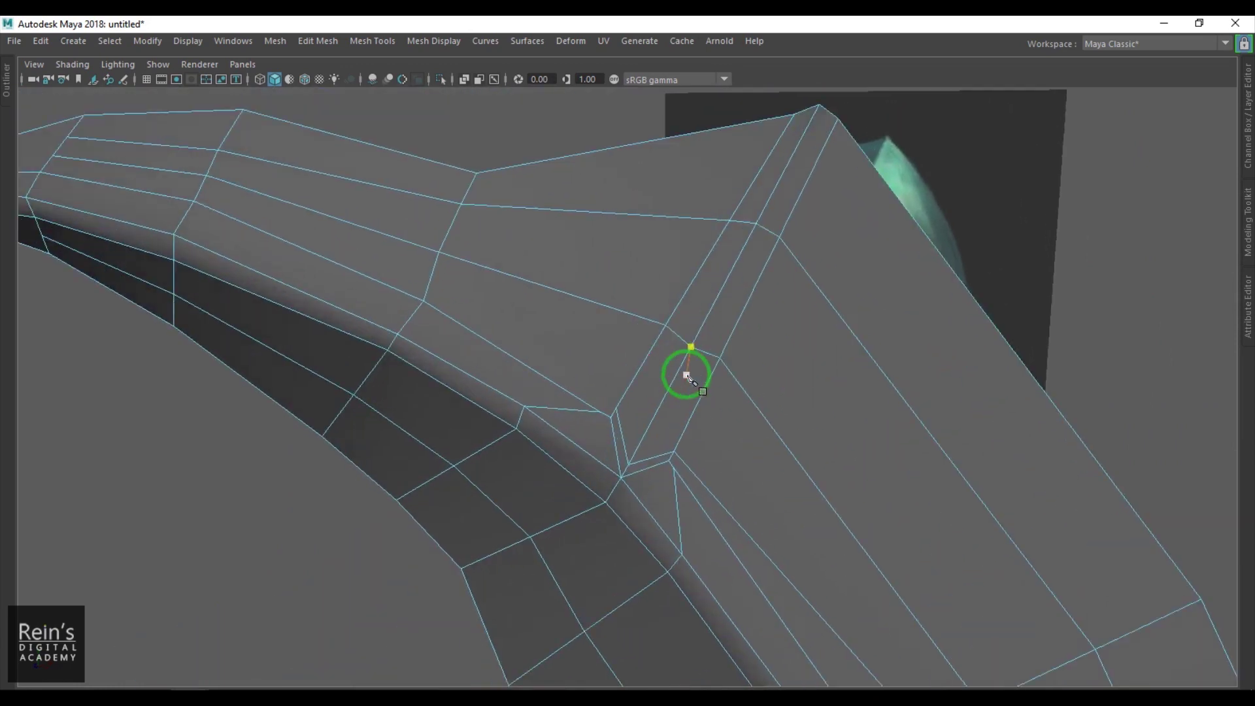
{"action": "middle_click", "coordinate": [434, 275], "text": "ctrl"}
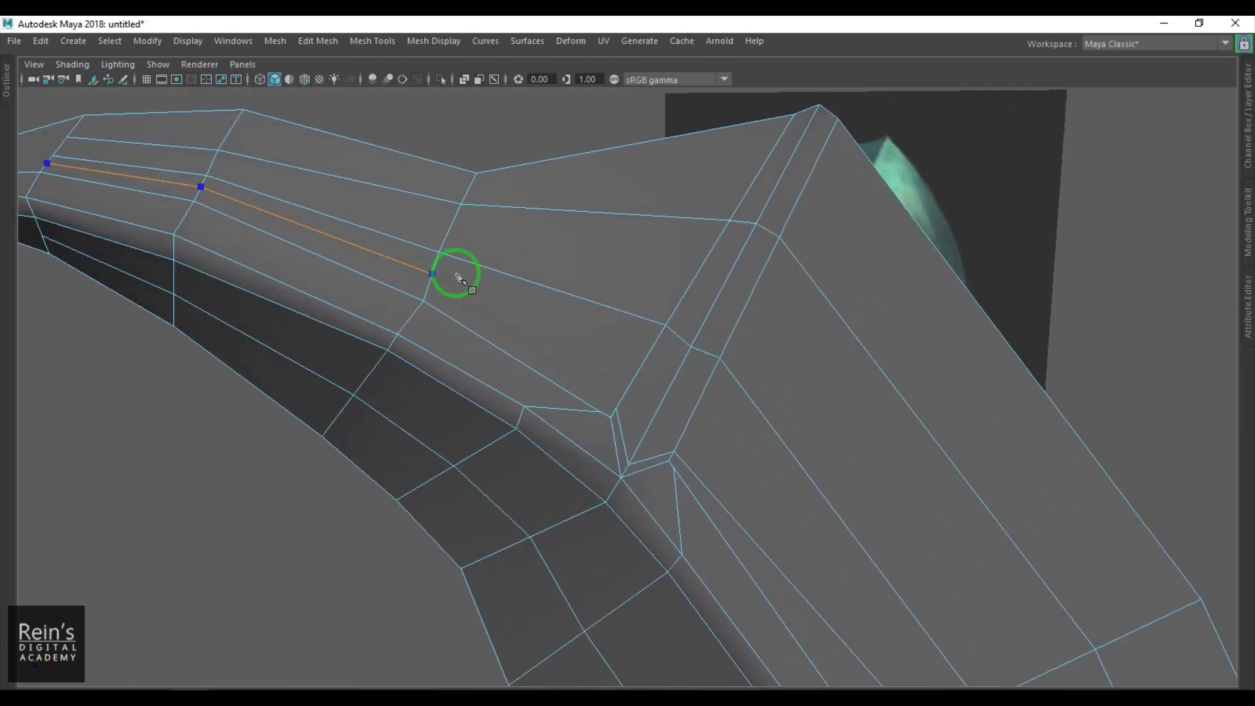
{"action": "left_click", "coordinate": [432, 273]}
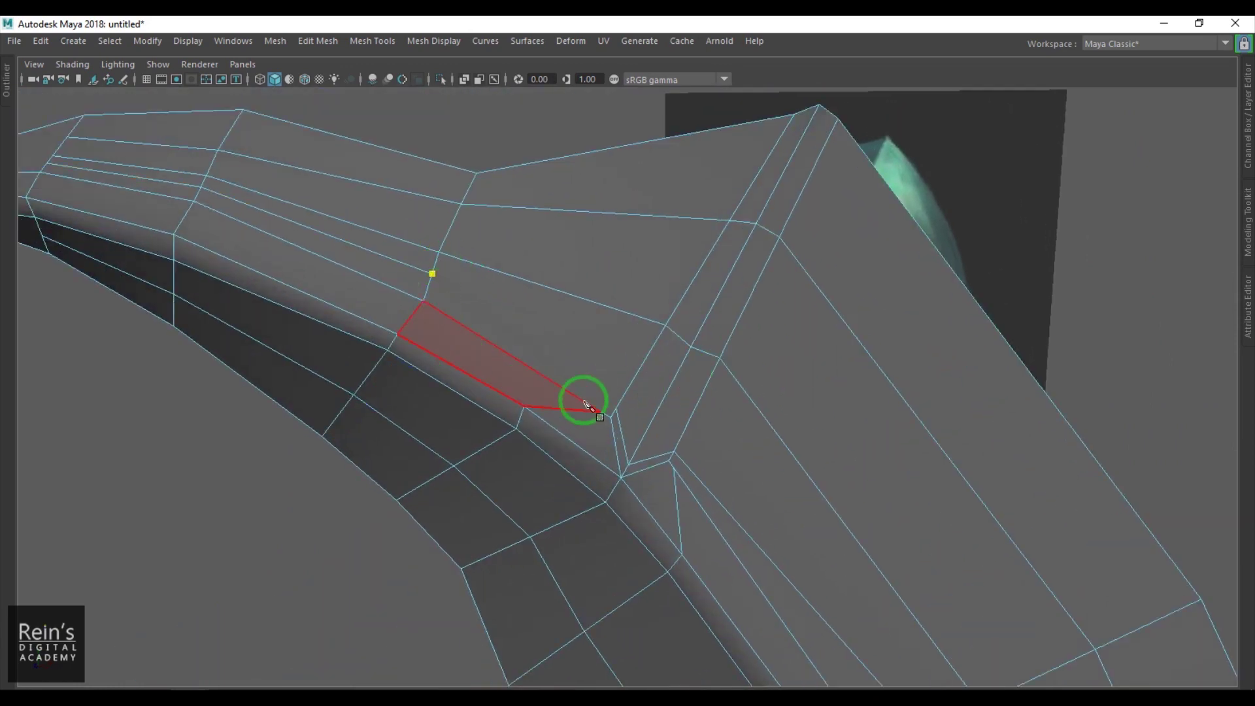
{"action": "left_click", "coordinate": [619, 410]}
{"action": "scroll", "coordinate": [683, 434], "scroll_direction": "down", "scroll_amount": 5}
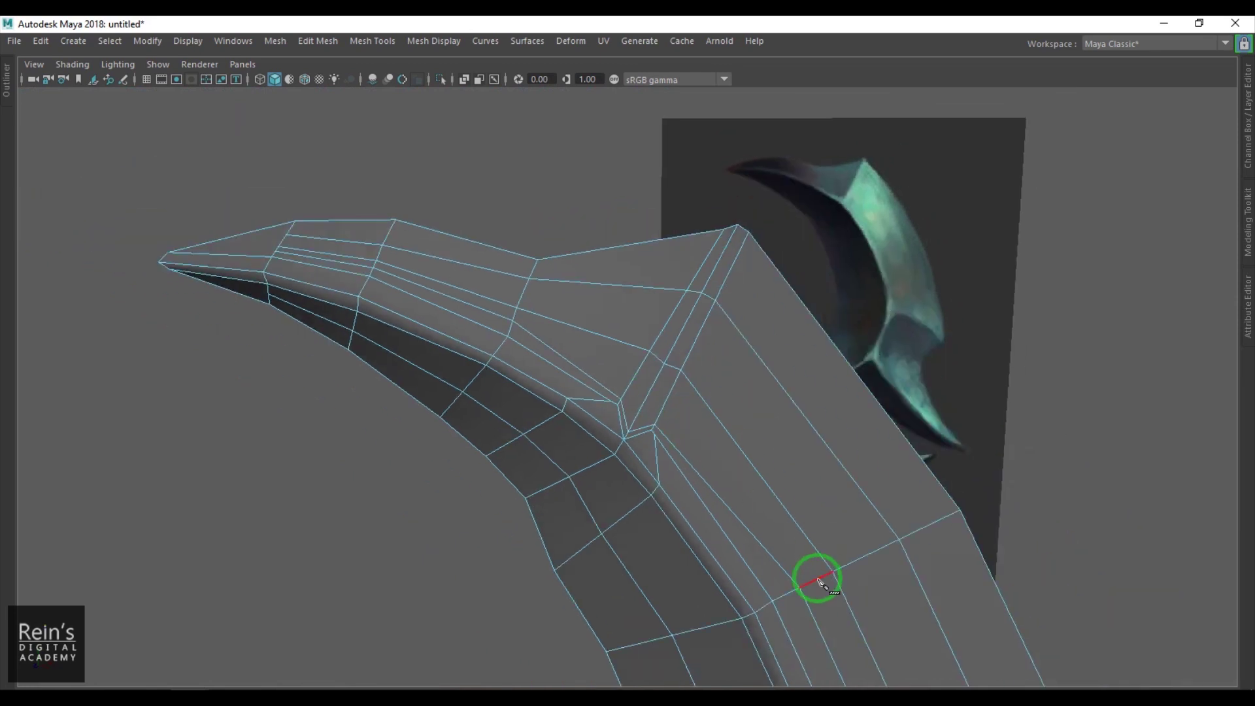
Cut an edge from the large lower spike's bevel corner across the middle cross edge to the middle spike's bevel corner
{"action": "middle_click_drag", "start_coordinate": [825, 579], "coordinate": [734, 346], "text": "alt"}
{"action": "middle_click_drag", "start_coordinate": [771, 453], "coordinate": [697, 374], "text": "alt"}
{"action": "scroll", "coordinate": [695, 298], "scroll_direction": "up", "scroll_amount": 5}
{"action": "scroll", "coordinate": [693, 298], "scroll_direction": "up", "scroll_amount": 1}
{"action": "left_click", "coordinate": [683, 109]}
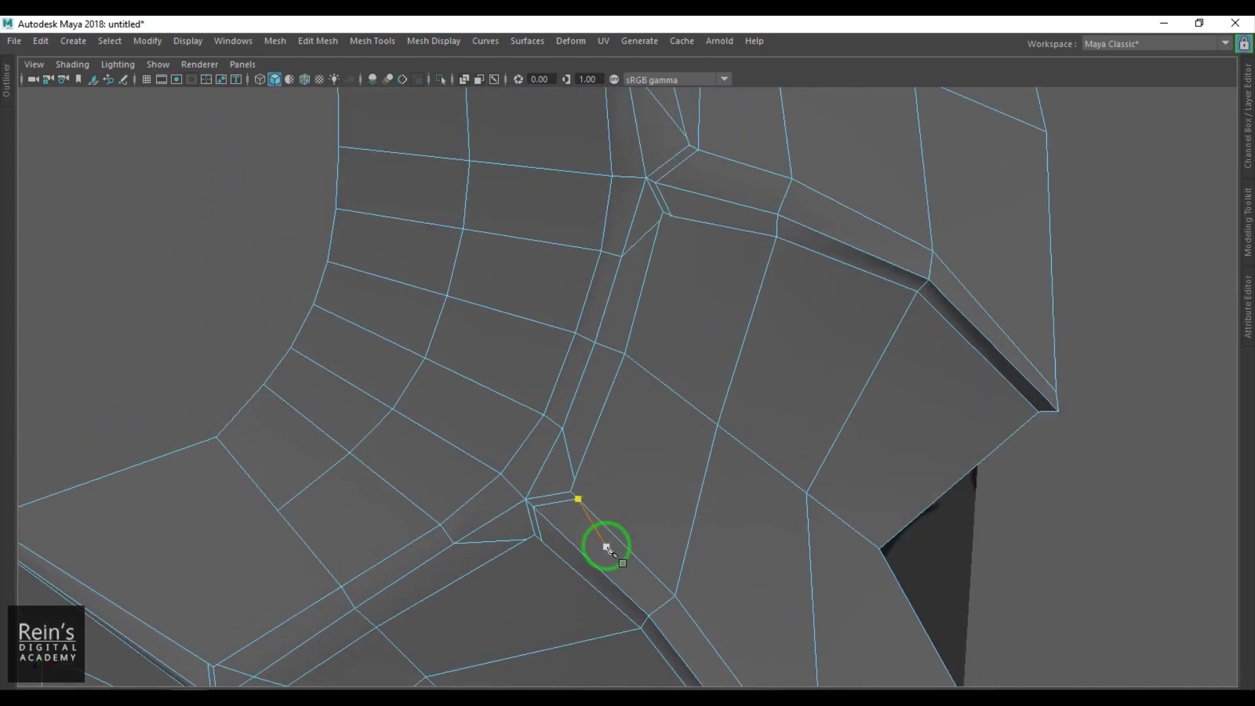
{"action": "left_click", "coordinate": [576, 514]}
{"action": "left_click", "coordinate": [653, 376]}
{"action": "left_click", "coordinate": [677, 221]}
{"action": "right_click", "coordinate": [670, 304]}
Insert a lengthwise edge through the lowest section's strip and connect it to the large lower spike's bevel corner
{"action": "middle_click_drag", "start_coordinate": [584, 507], "coordinate": [650, 245], "text": "alt"}
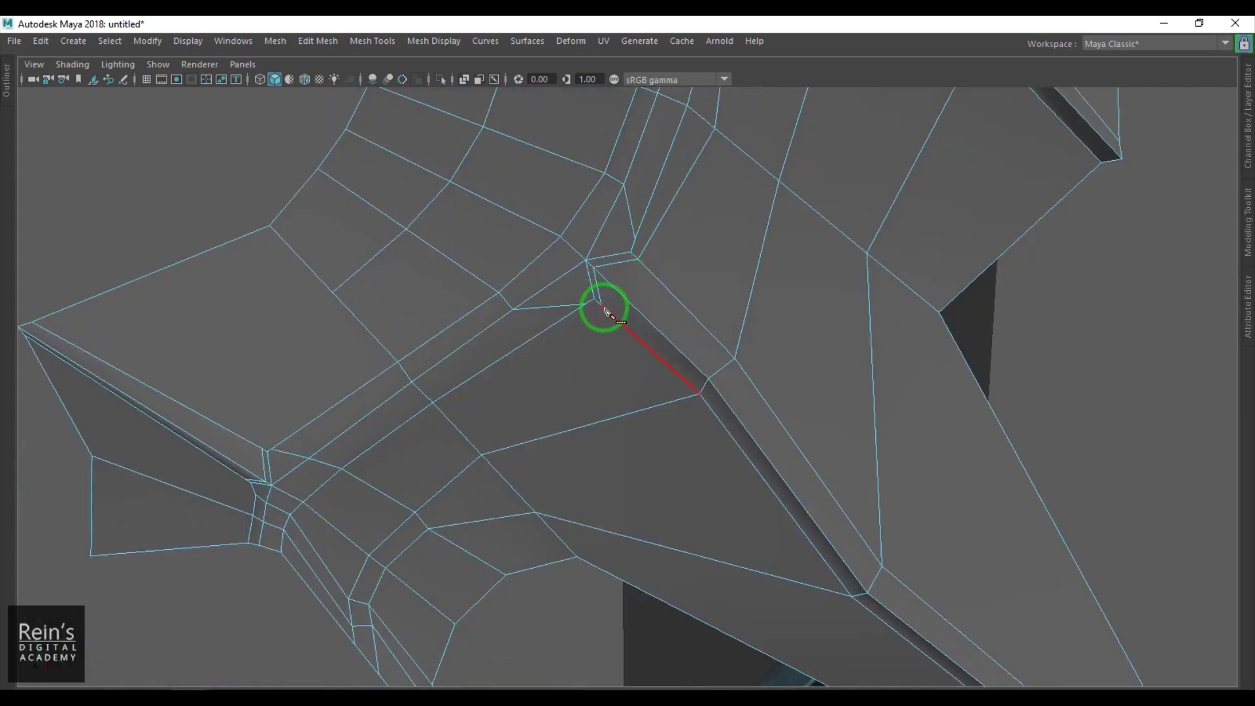
{"action": "left_click", "coordinate": [454, 423]}
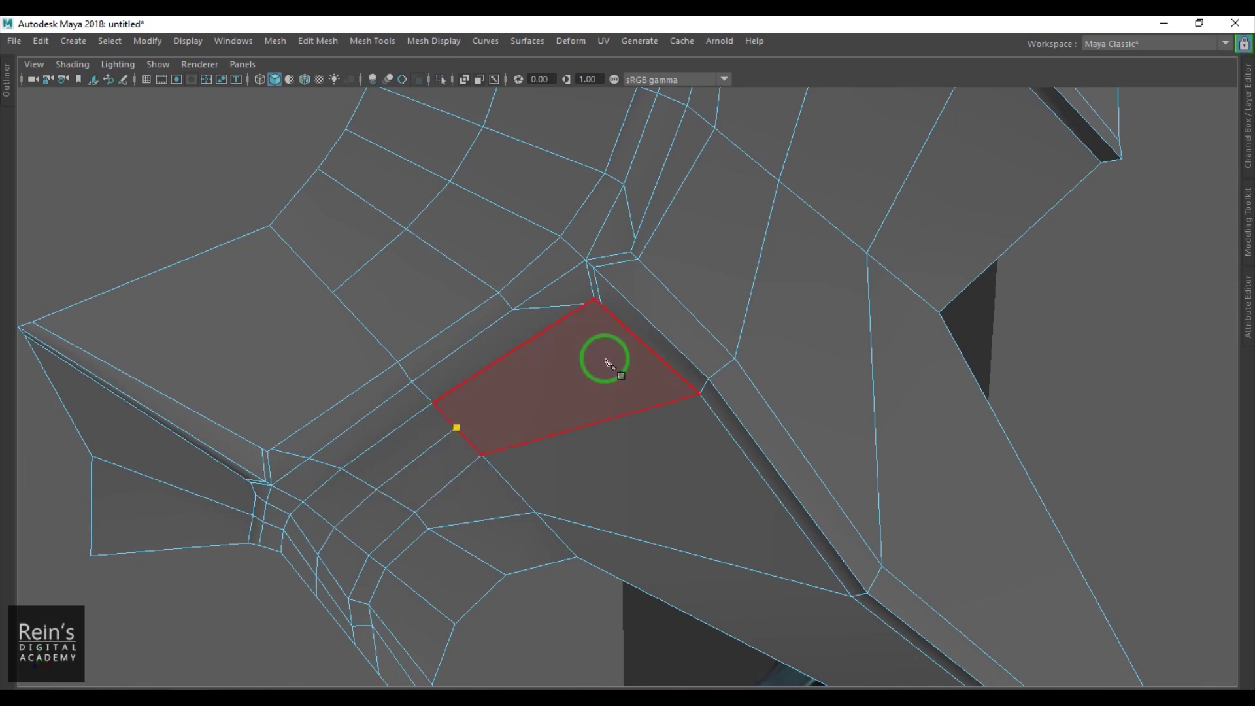
{"action": "right_click", "coordinate": [833, 415]}
{"action": "scroll", "coordinate": [832, 412], "scroll_direction": "down", "scroll_amount": 5}
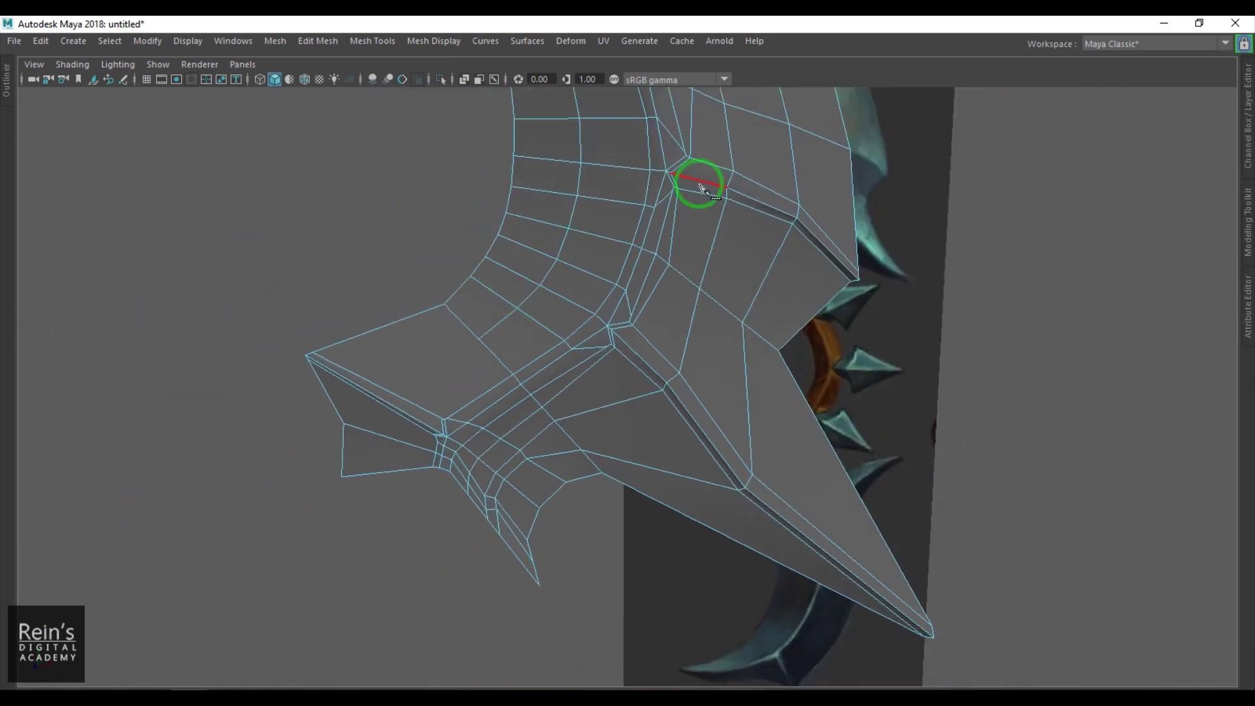
Examine the edge flow around the lower and middle spike junctions and along the blade's inner side
{"action": "middle_click_drag", "start_coordinate": [687, 185], "coordinate": [697, 498], "text": "alt"}
{"action": "middle_click_drag", "start_coordinate": [523, 157], "coordinate": [487, 98], "text": "alt"}
{"action": "middle_click_drag", "start_coordinate": [683, 439], "coordinate": [788, 196], "text": "alt"}
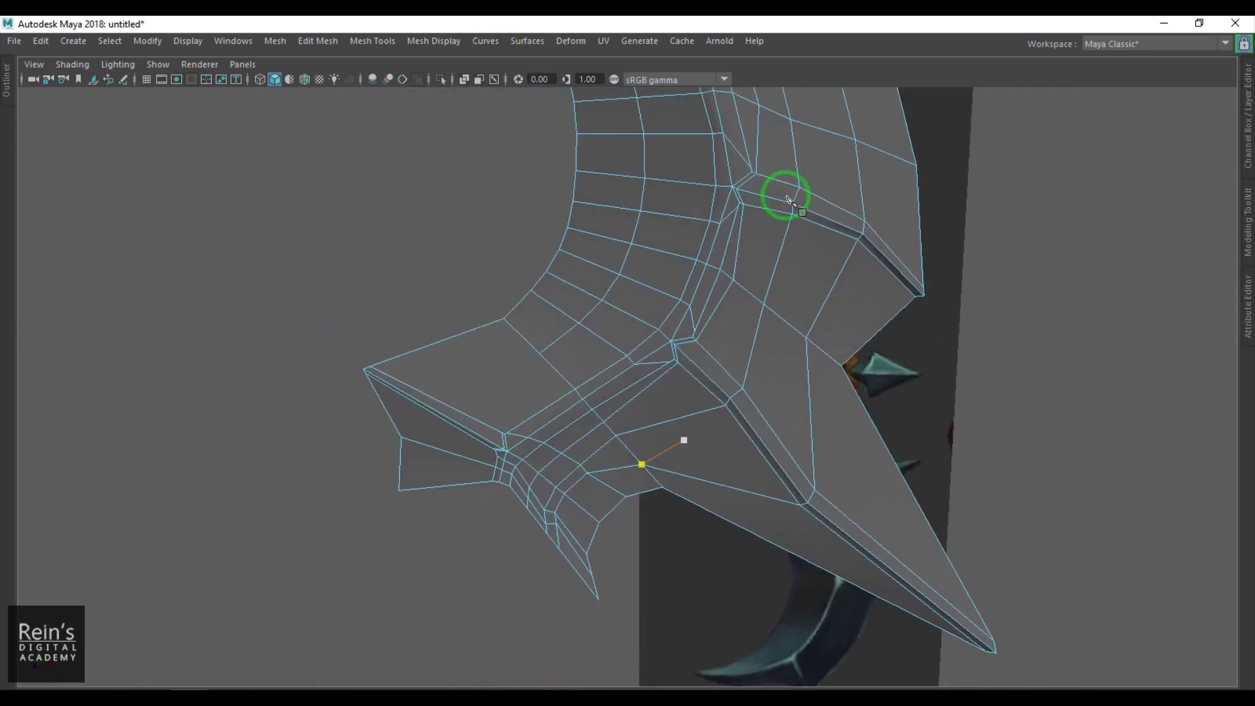
{"action": "middle_click_drag", "start_coordinate": [686, 329], "coordinate": [769, 272], "text": "alt"}
{"action": "scroll", "coordinate": [704, 371], "scroll_direction": "up", "scroll_amount": 5}
{"action": "middle_click_drag", "start_coordinate": [635, 340], "coordinate": [621, 468], "text": "alt"}
{"action": "scroll", "coordinate": [725, 362], "scroll_direction": "down", "scroll_amount": 7}
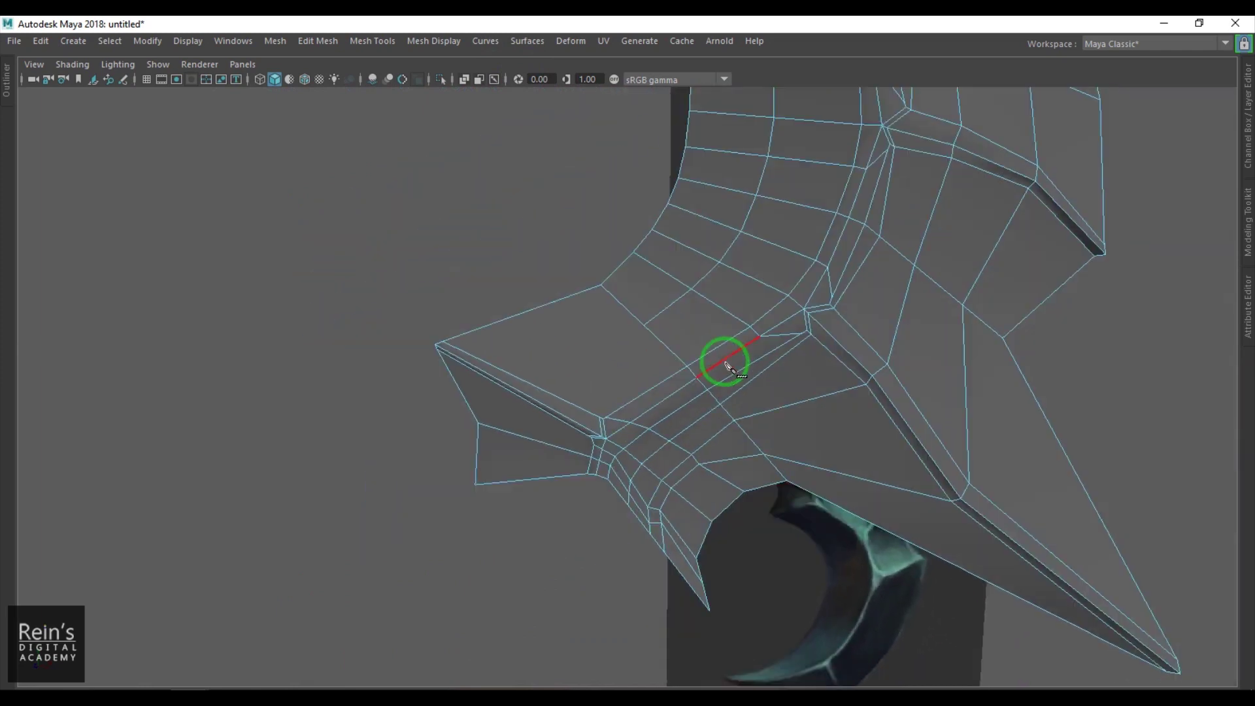
{"action": "scroll", "coordinate": [714, 387], "scroll_direction": "up", "scroll_amount": 3}
{"action": "middle_click_drag", "start_coordinate": [731, 333], "coordinate": [665, 435], "text": "alt"}
{"action": "scroll", "coordinate": [665, 434], "scroll_direction": "up", "scroll_amount": 3}
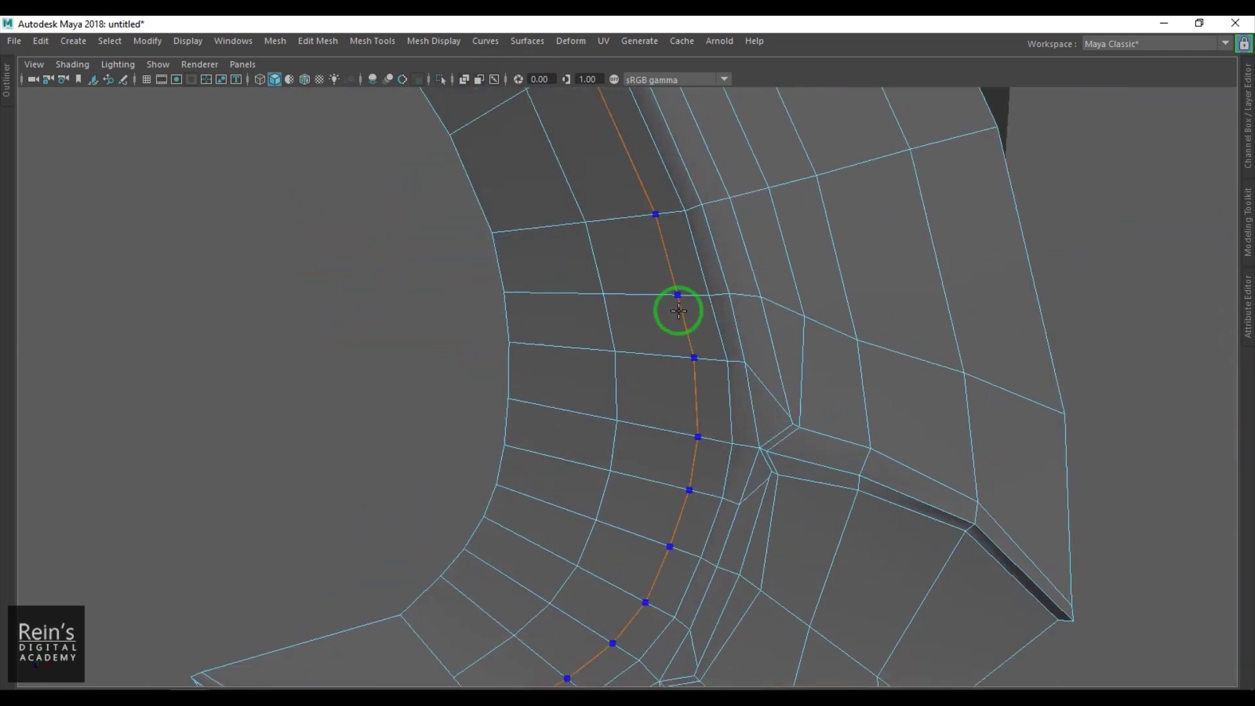
Bevel the lengthwise edge loop on the blade's inner side with a fraction of 0.5 and one segment
{"action": "left_click", "coordinate": [606, 332]}
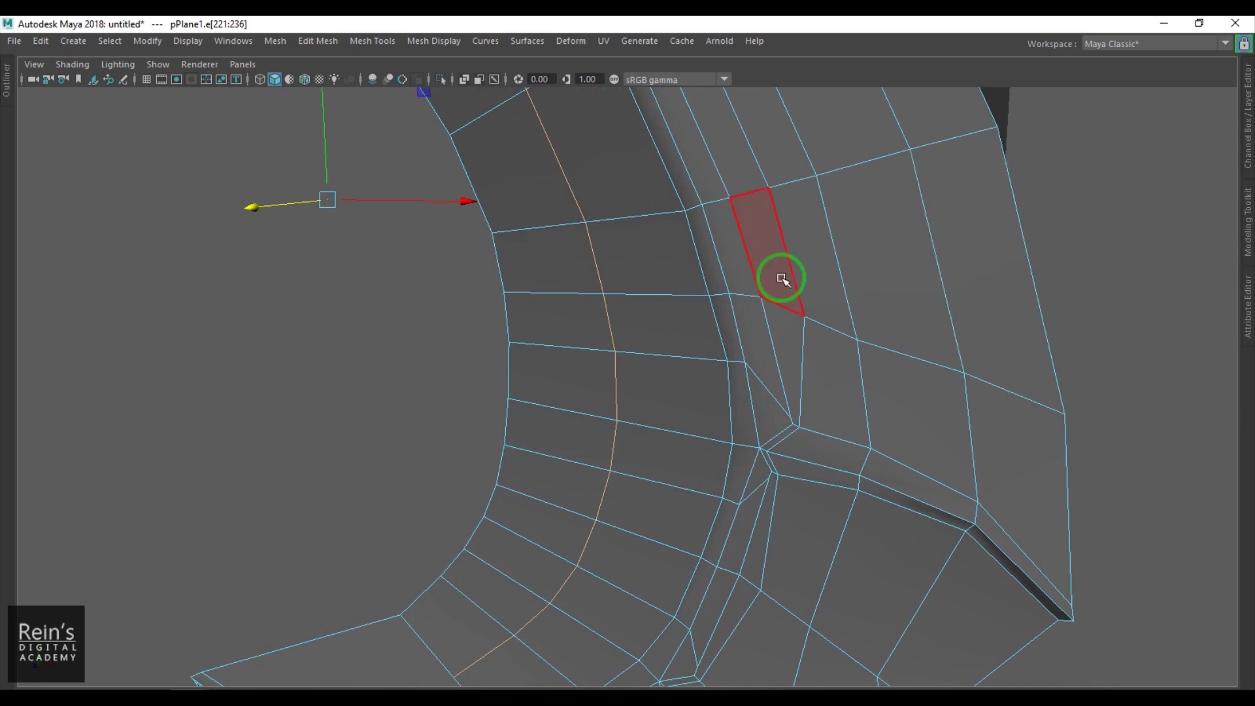
{"action": "scroll", "coordinate": [635, 312], "scroll_direction": "down", "scroll_amount": 3}
{"action": "left_click_drag", "start_coordinate": [639, 328], "coordinate": [652, 385], "text": "alt"}
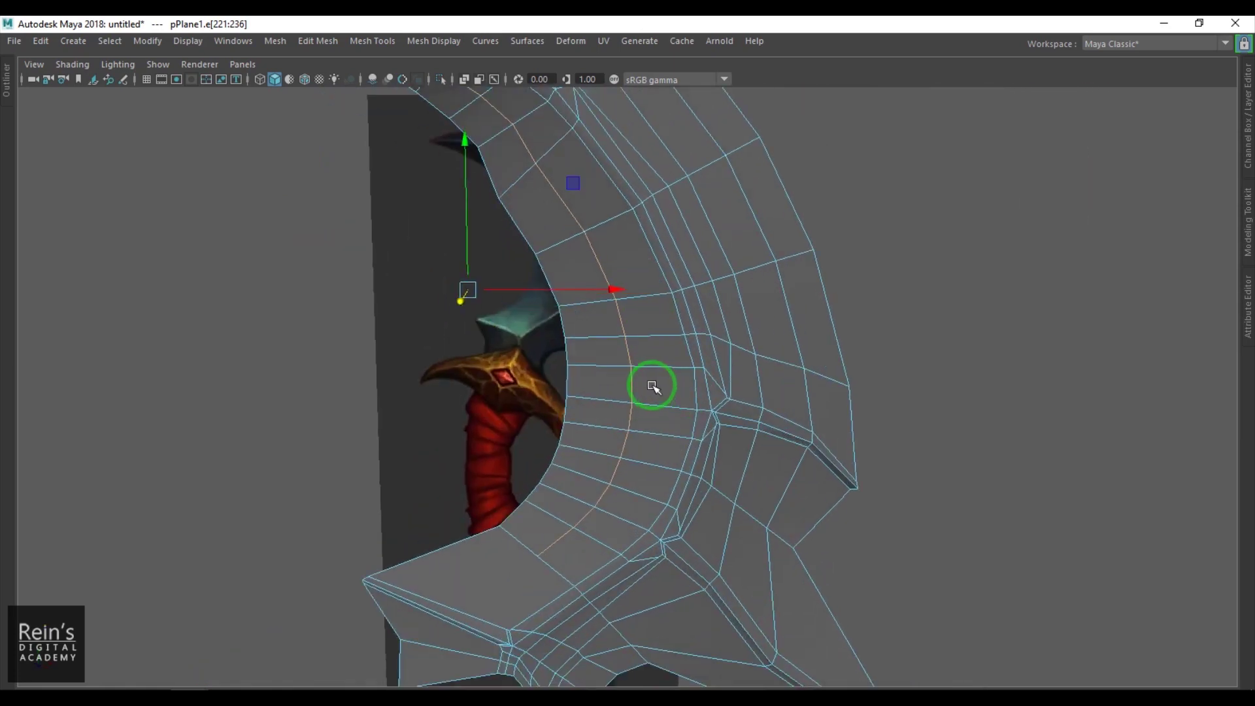
{"action": "right_click_drag", "start_coordinate": [665, 377], "coordinate": [666, 373], "text": "shift"}
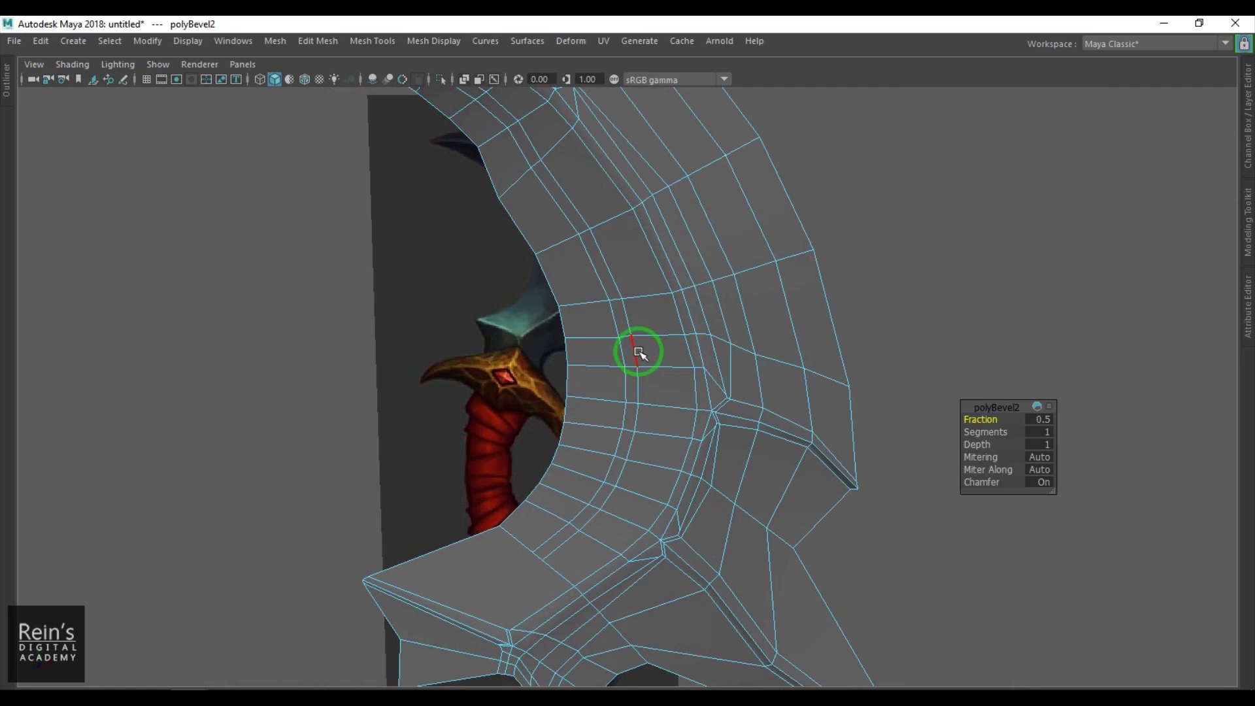
Slide the outer of the two beveled loops toward the central bevel with the Slide Edge tool
{"action": "middle_click_drag", "start_coordinate": [634, 339], "coordinate": [634, 487], "text": "alt"}
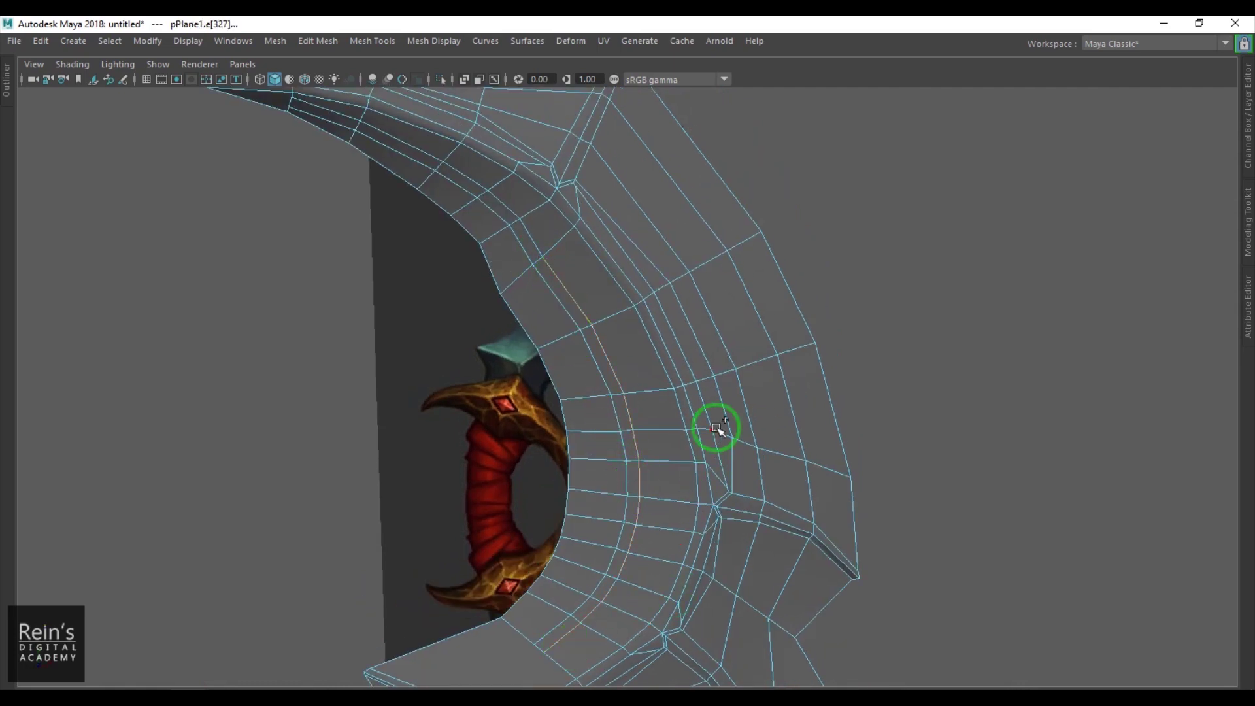
{"action": "right_click_drag", "start_coordinate": [717, 414], "coordinate": [715, 468], "text": "shift"}
{"action": "right_click_drag", "start_coordinate": [710, 535], "coordinate": [710, 537], "text": "shift"}
{"action": "middle_click_drag", "start_coordinate": [701, 511], "coordinate": [663, 516]}
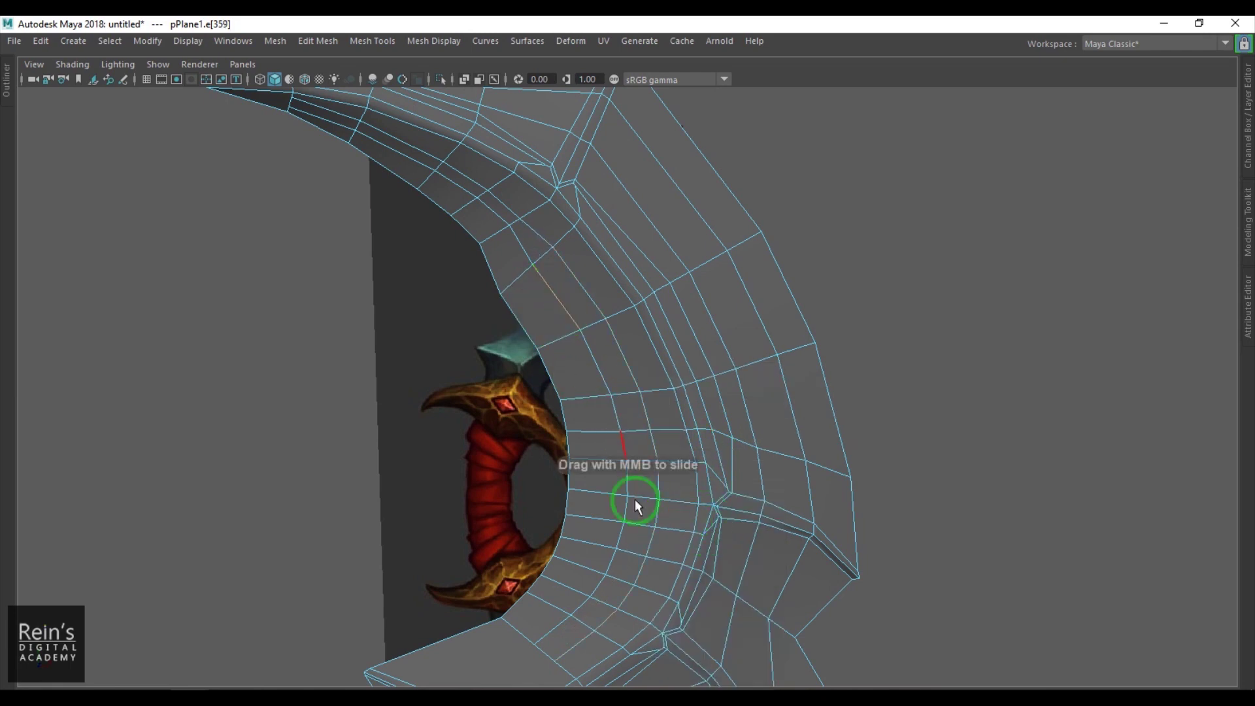
Slide the inner beveled loop and its continuation below the top spike toward the blade's inner rim
{"action": "double_click", "coordinate": [559, 637], "text": "shift"}
{"action": "key", "text": "ctrl+z"}
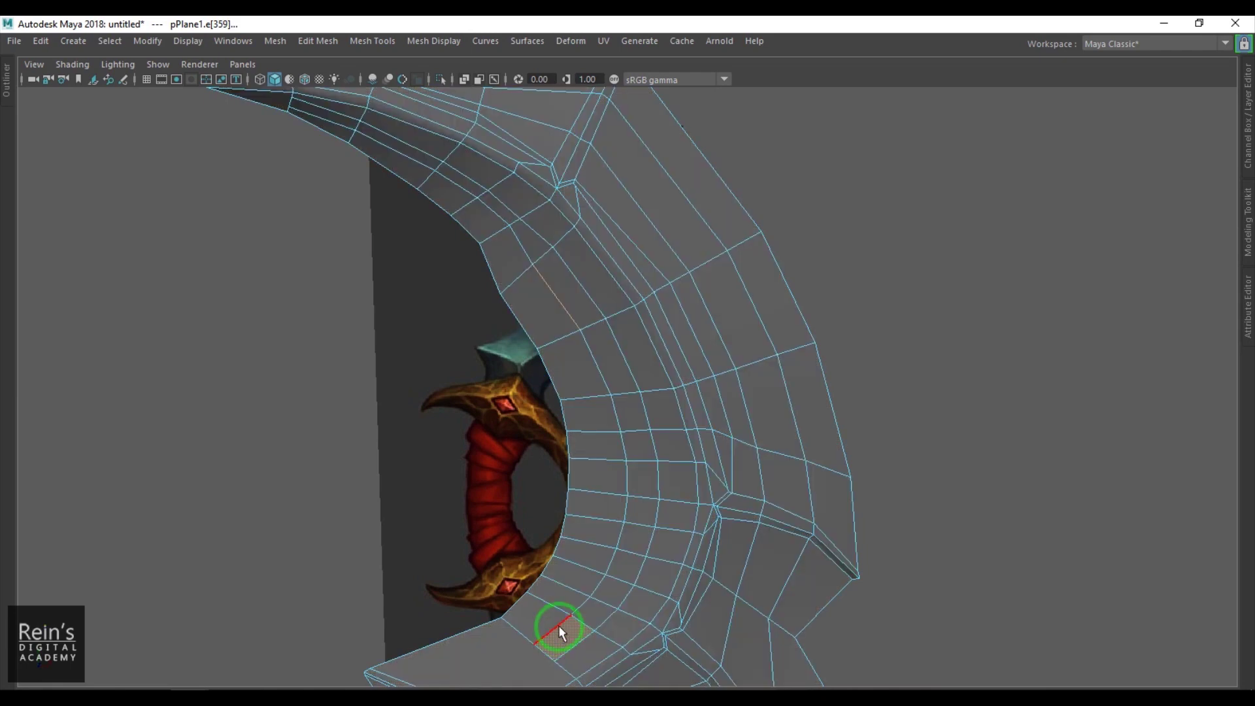
{"action": "double_click", "coordinate": [544, 633], "text": "shift"}
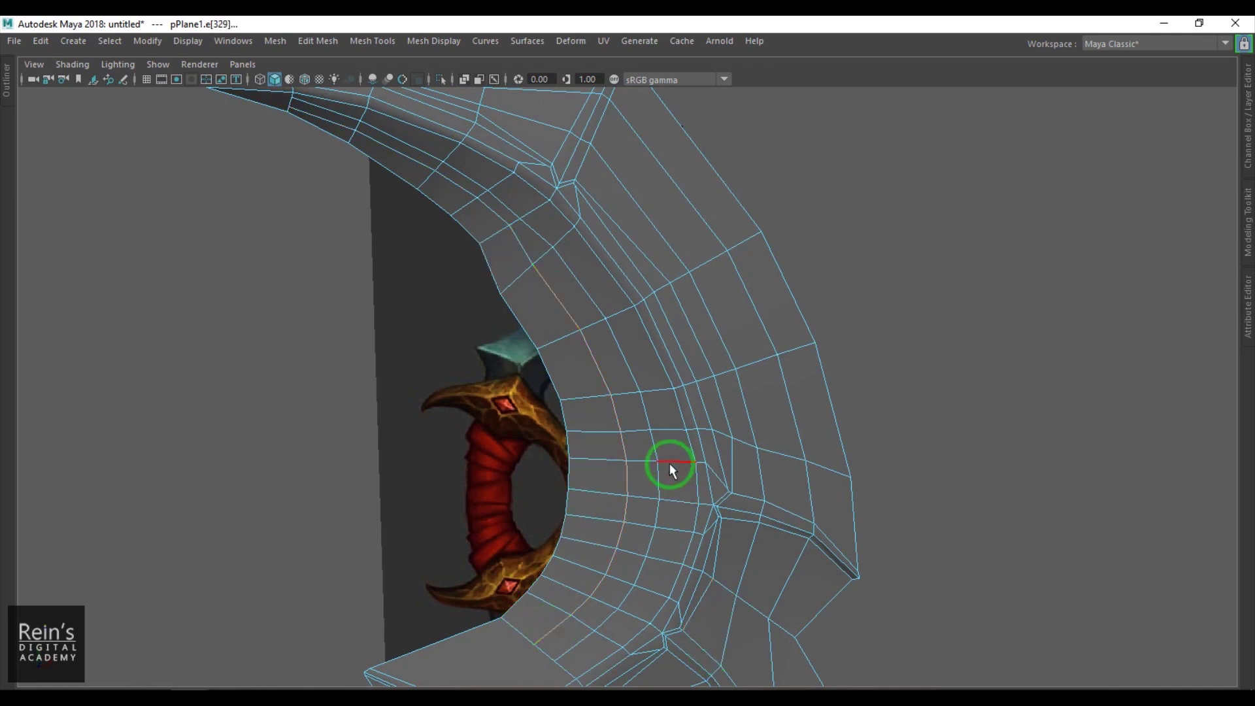
{"action": "left_click_drag", "start_coordinate": [565, 279], "coordinate": [610, 449], "text": "alt"}
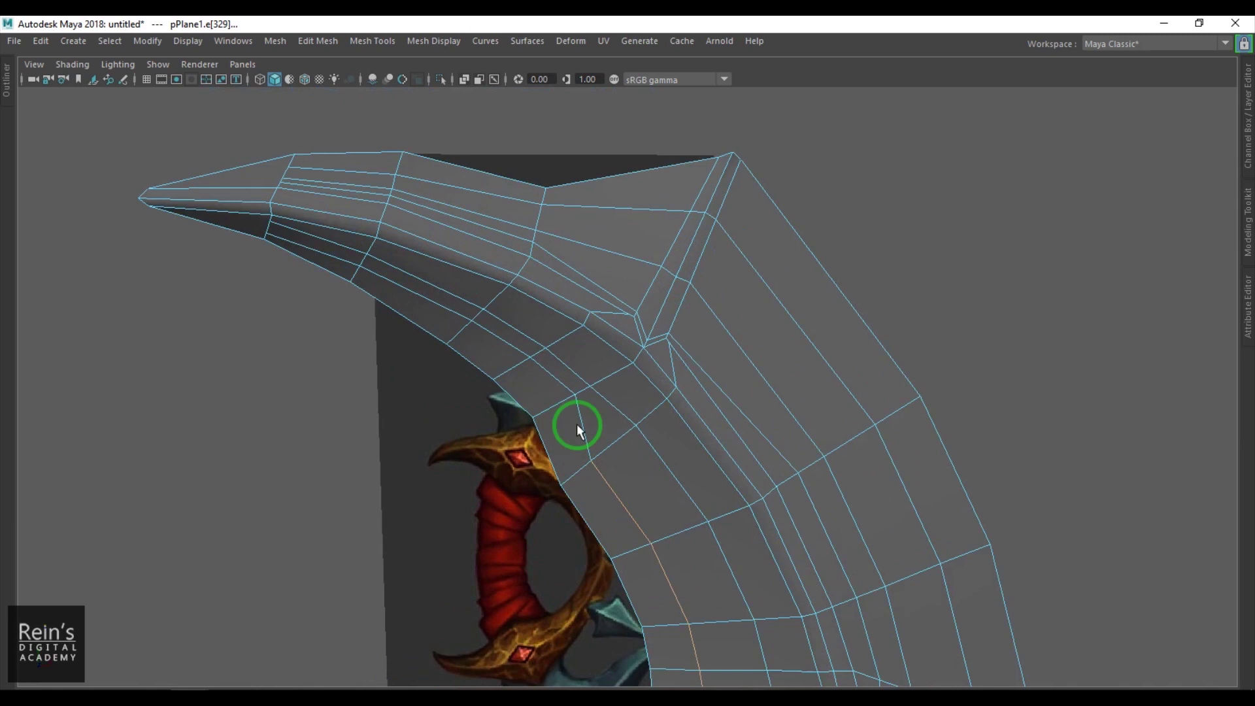
{"action": "left_click", "coordinate": [482, 326]}
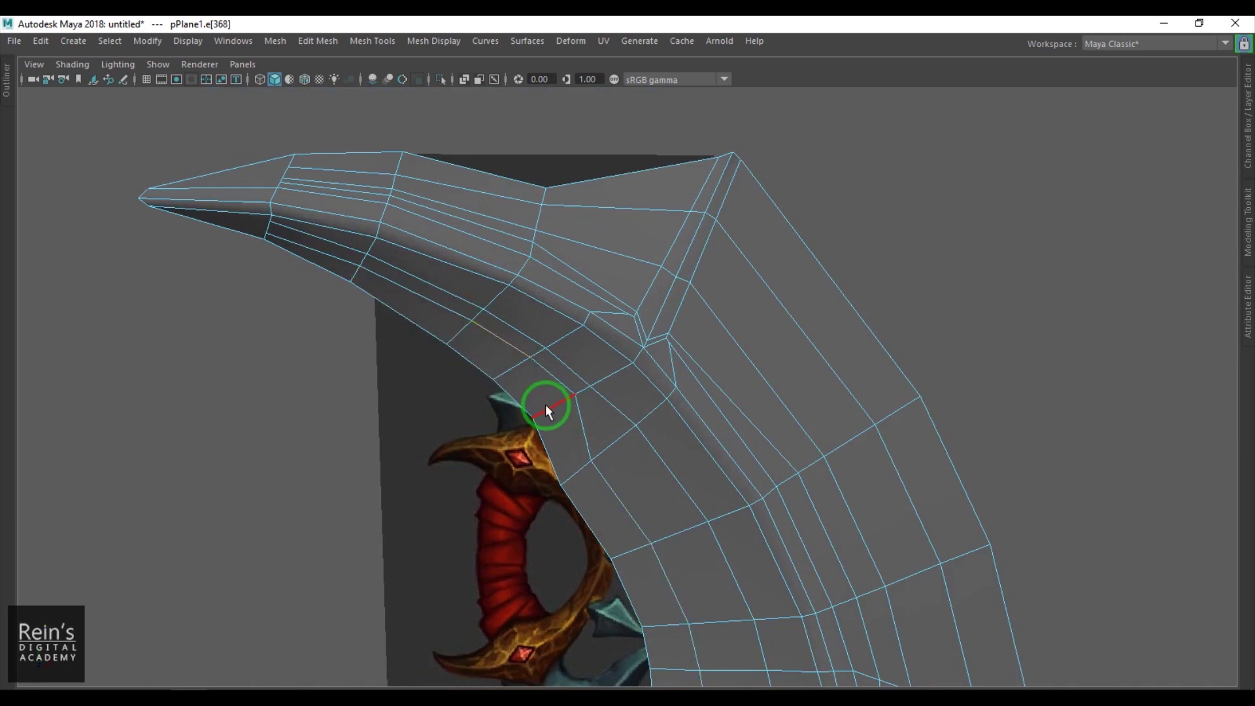
{"action": "middle_click_drag", "start_coordinate": [531, 412], "coordinate": [514, 419]}
Adjust the vertices of the inner loops below the top spike to smooth their flow into the tip section
{"action": "right_click_drag", "start_coordinate": [572, 386], "coordinate": [527, 388]}
{"action": "key", "text": "w"}
{"action": "left_click_drag", "start_coordinate": [610, 431], "coordinate": [788, 352], "text": "alt"}
{"action": "key", "text": "w"}
{"action": "left_click_drag", "start_coordinate": [723, 391], "coordinate": [444, 470], "text": "alt"}
{"action": "left_click_drag", "start_coordinate": [602, 363], "coordinate": [666, 314]}
Examine the blade's topology from the tip down to the lower spikes, including its side profile
{"action": "right_click_drag", "start_coordinate": [839, 451], "coordinate": [905, 350], "text": "alt"}
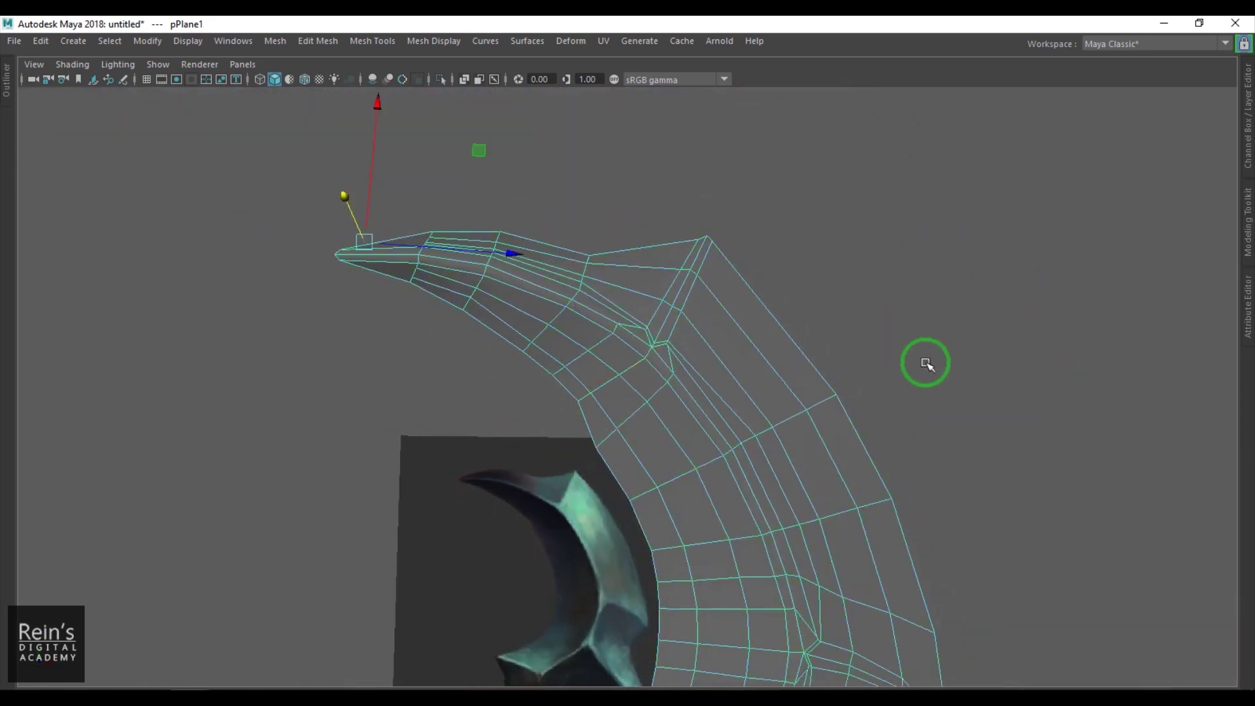
{"action": "right_click_drag", "start_coordinate": [942, 392], "coordinate": [846, 499], "text": "alt"}
{"action": "middle_click_drag", "start_coordinate": [847, 499], "coordinate": [835, 277], "text": "alt"}
{"action": "left_click_drag", "start_coordinate": [836, 277], "coordinate": [776, 414], "text": "alt"}
{"action": "right_click_drag", "start_coordinate": [776, 414], "coordinate": [794, 389], "text": "alt"}
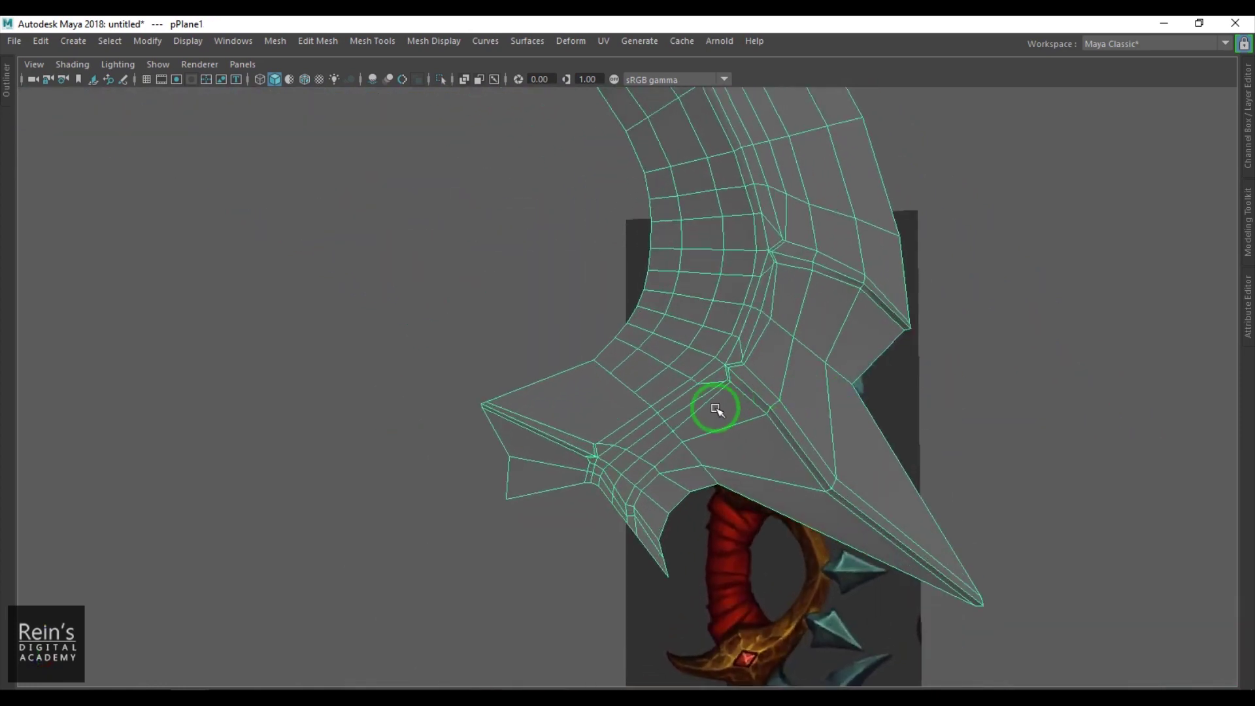
{"action": "right_click_drag", "start_coordinate": [716, 409], "coordinate": [676, 359], "text": "alt"}
{"action": "left_click_drag", "start_coordinate": [676, 359], "coordinate": [706, 425], "text": "alt"}
{"action": "middle_click_drag", "start_coordinate": [706, 425], "coordinate": [675, 398], "text": "alt"}
{"action": "middle_click_drag", "start_coordinate": [720, 359], "coordinate": [670, 400], "text": "alt"}
{"action": "left_click_drag", "start_coordinate": [769, 391], "coordinate": [715, 384], "text": "alt"}
{"action": "right_click_drag", "start_coordinate": [711, 385], "coordinate": [739, 390], "text": "alt"}
{"action": "middle_click_drag", "start_coordinate": [711, 371], "coordinate": [708, 425], "text": "alt"}
{"action": "right_click_drag", "start_coordinate": [706, 382], "coordinate": [745, 371], "text": "alt"}
{"action": "middle_click_drag", "start_coordinate": [746, 366], "coordinate": [594, 432], "text": "alt"}
Split the edge ring beside the central bevel to insert a new lengthwise edge loop on the blade's inner side
{"action": "middle_click_drag", "start_coordinate": [593, 369], "coordinate": [529, 614], "text": "alt"}
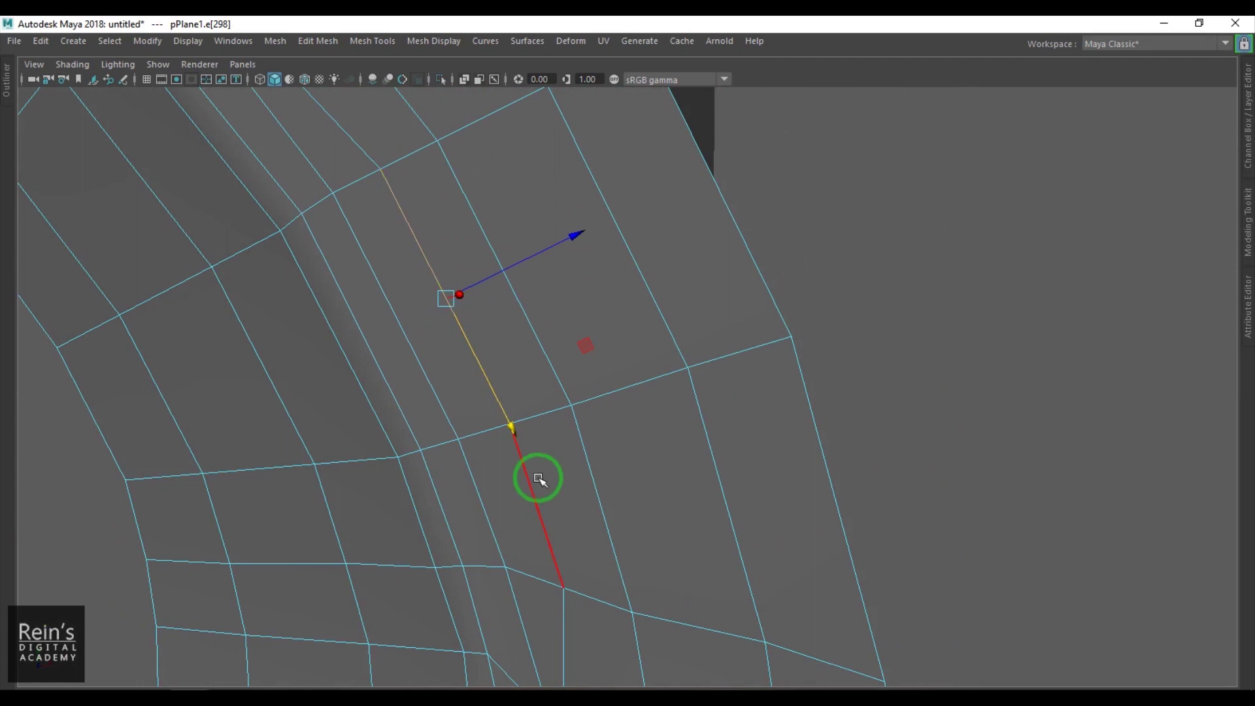
{"action": "right_click_drag", "start_coordinate": [529, 454], "coordinate": [467, 501], "text": "alt"}
{"action": "middle_click_drag", "start_coordinate": [467, 513], "coordinate": [622, 293], "text": "alt"}
{"action": "right_click_drag", "start_coordinate": [639, 359], "coordinate": [667, 362], "text": "alt"}
{"action": "middle_click_drag", "start_coordinate": [647, 360], "coordinate": [635, 393], "text": "alt"}
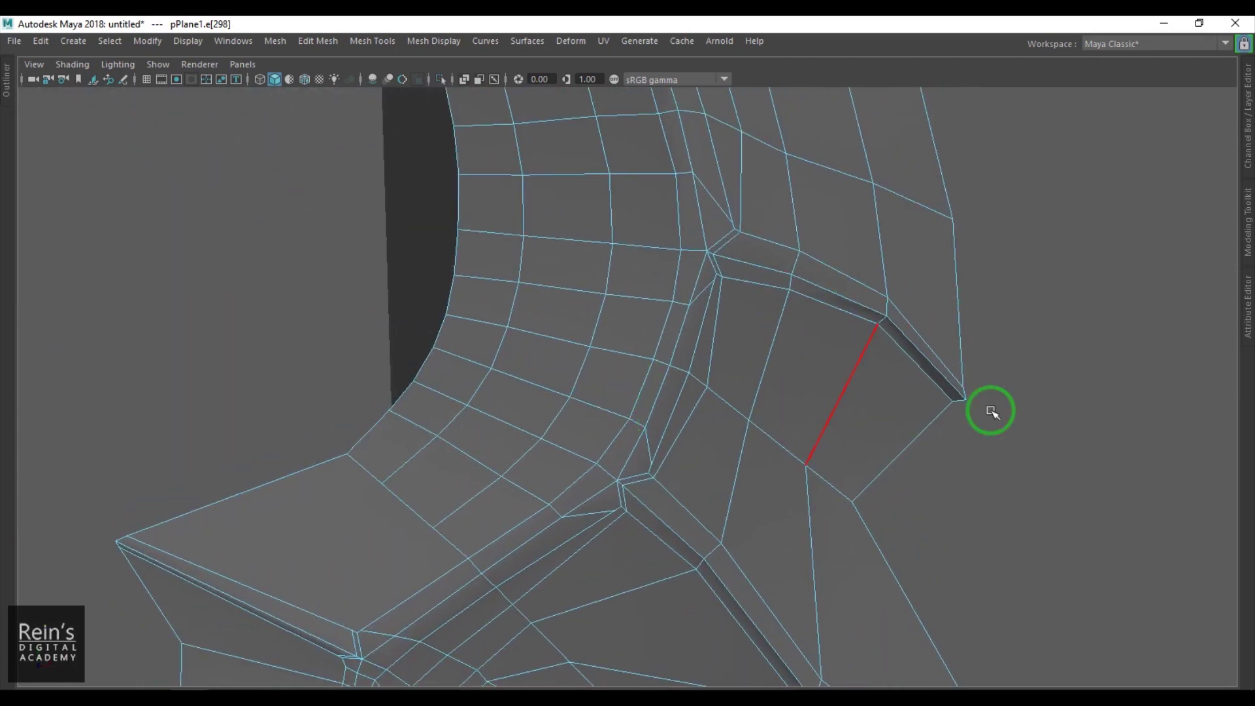
{"action": "left_click", "coordinate": [635, 300]}
{"action": "right_click_drag", "start_coordinate": [671, 264], "coordinate": [711, 320], "text": "ctrl"}
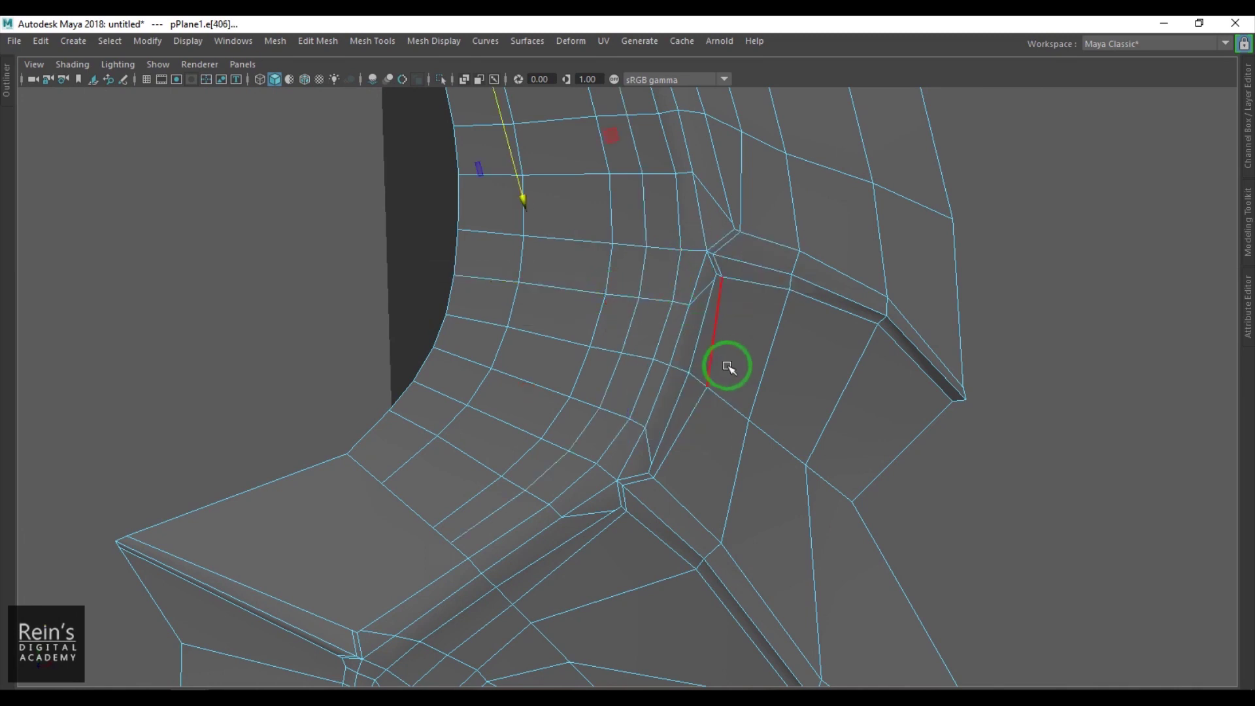
Slide the neighbouring lengthwise inner loop toward the blade's inner rim with the Slide Edge tool to even the spacing
{"action": "left_click", "coordinate": [476, 489]}
{"action": "scroll", "coordinate": [483, 482], "scroll_direction": "down", "scroll_amount": 4}
{"action": "middle_click_drag", "start_coordinate": [626, 317], "coordinate": [679, 542], "text": "alt"}
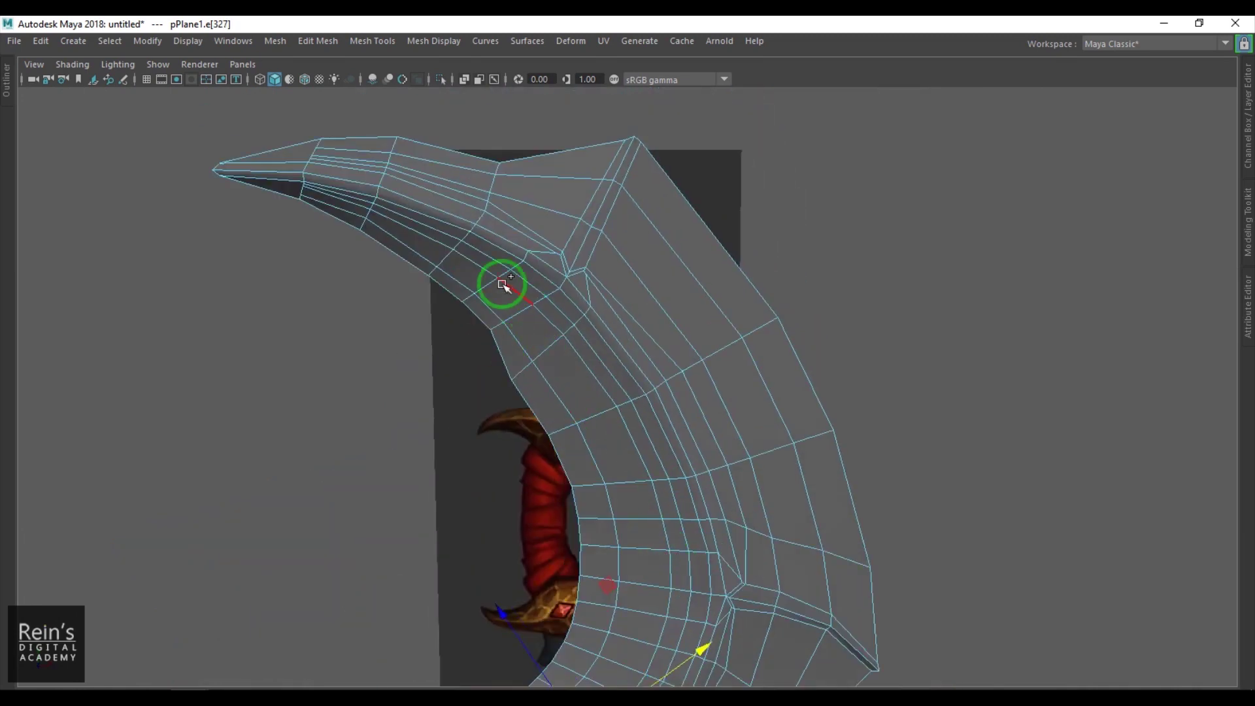
{"action": "middle_click_drag", "start_coordinate": [692, 475], "coordinate": [678, 284], "text": "alt"}
{"action": "right_click_drag", "start_coordinate": [721, 305], "coordinate": [717, 470], "text": "shift"}
{"action": "right_click_drag", "start_coordinate": [726, 426], "coordinate": [725, 428], "text": "shift"}
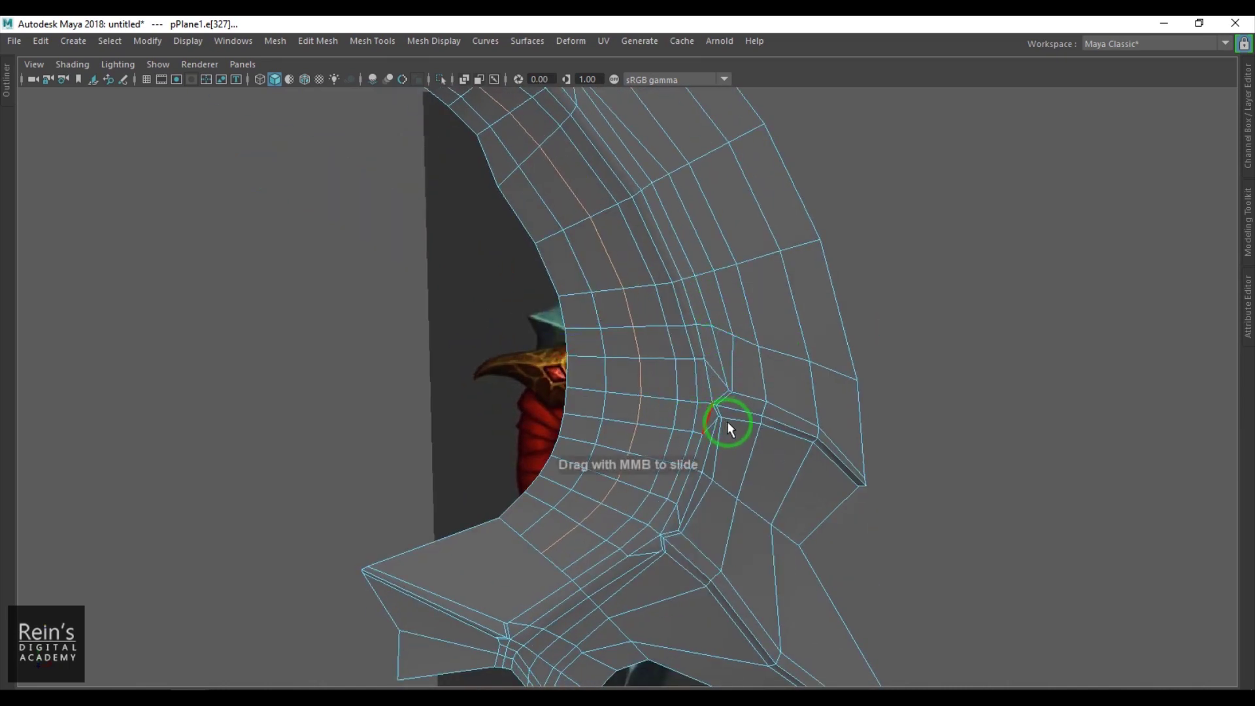
Cut an edge with Multi-Cut from the end of a lengthwise inner loop to the bevel corner of the lower inner spike
{"action": "middle_click_drag", "start_coordinate": [721, 510], "coordinate": [756, 353], "text": "alt"}
{"action": "middle_click_drag", "start_coordinate": [677, 472], "coordinate": [715, 403], "text": "alt"}
{"action": "scroll", "coordinate": [532, 403], "scroll_direction": "up", "scroll_amount": 8}
{"action": "right_click_drag", "start_coordinate": [724, 250], "coordinate": [648, 216], "text": "shift"}
{"action": "left_click", "coordinate": [659, 242]}
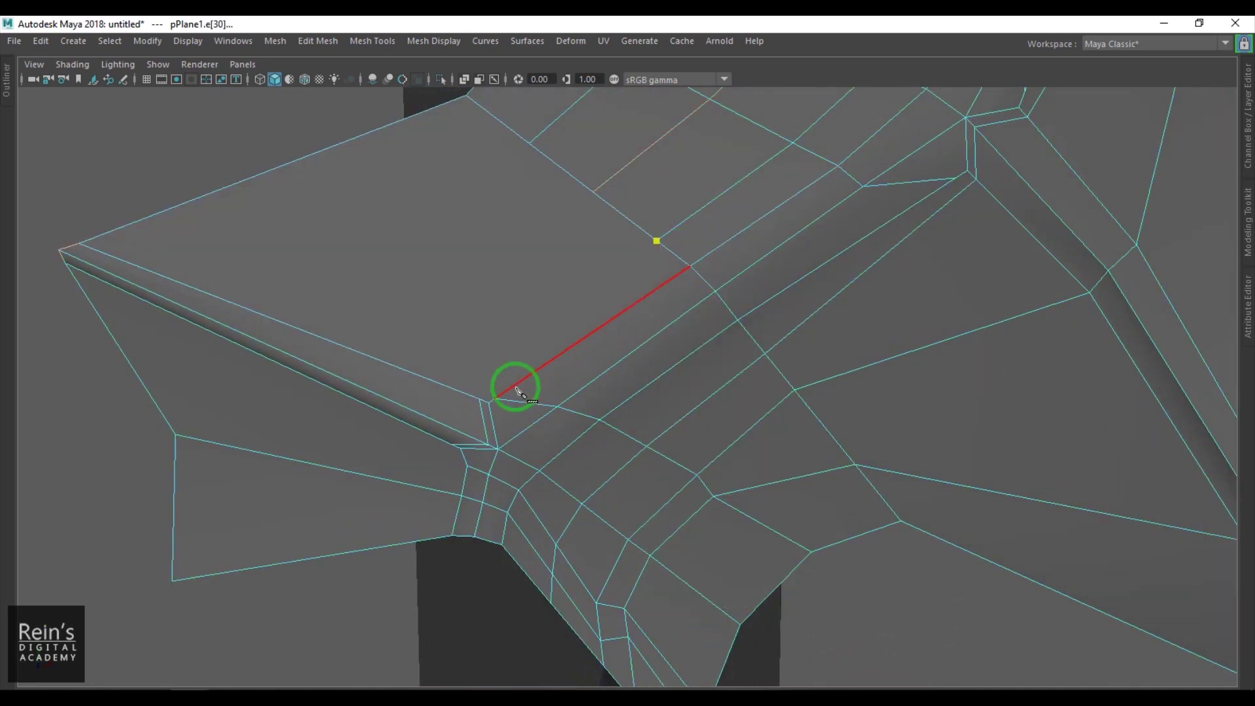
{"action": "left_click", "coordinate": [482, 403]}
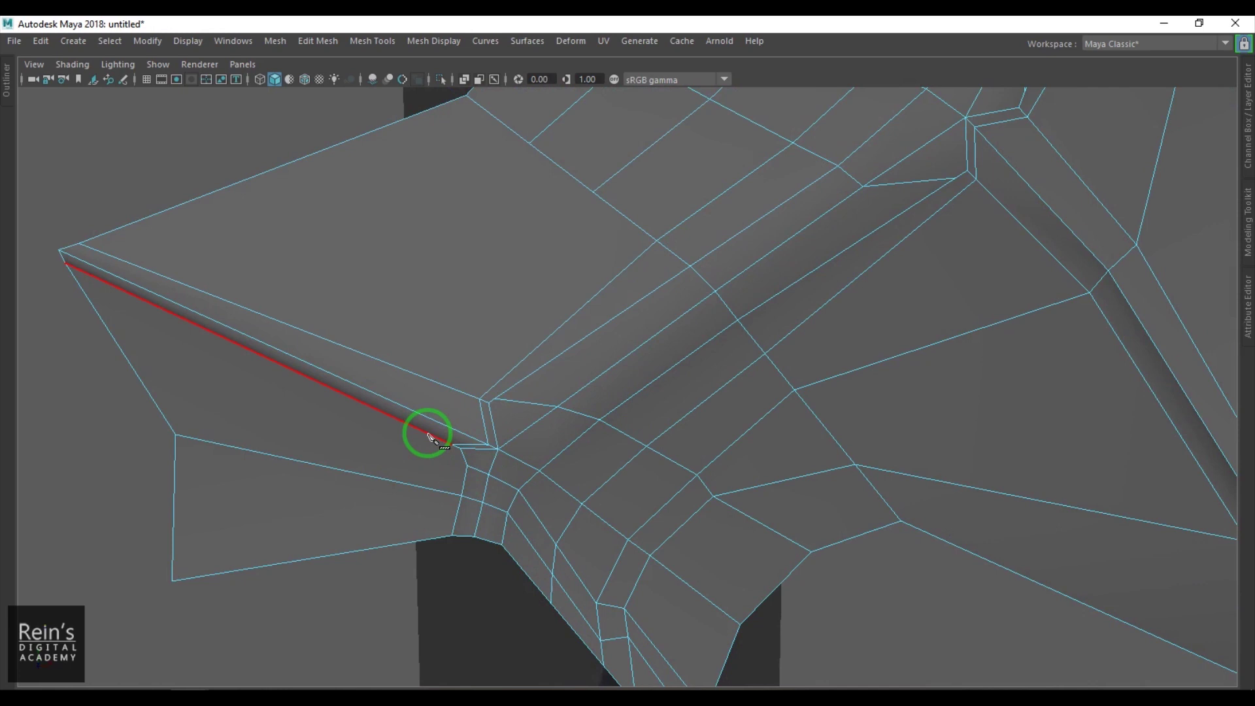
{"action": "left_click", "coordinate": [424, 540]}
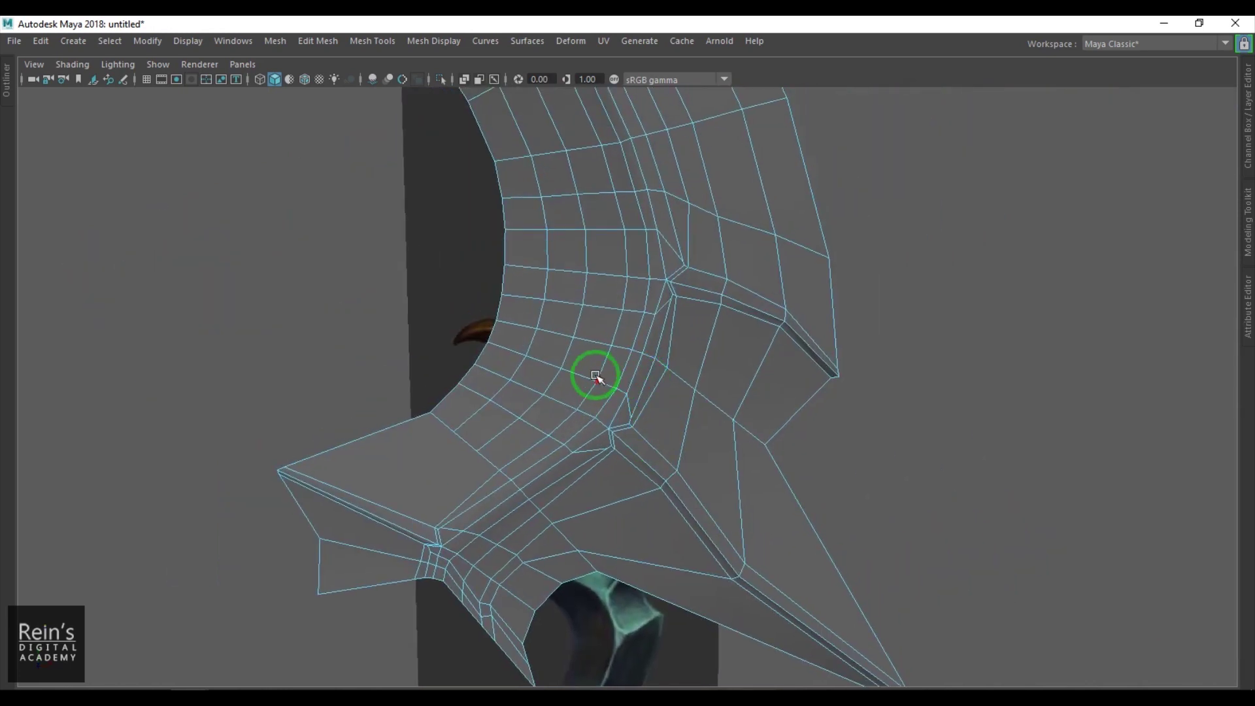
{"action": "key", "text": "w"}
Preview the blade smoothed and inspect its creases and curvature from several angles, returning to the unsmoothed mesh
{"action": "left_click_drag", "start_coordinate": [909, 358], "coordinate": [757, 309], "text": "alt"}
{"action": "middle_click_drag", "start_coordinate": [608, 268], "coordinate": [709, 365], "text": "alt"}
{"action": "scroll", "coordinate": [715, 376], "scroll_direction": "up", "scroll_amount": 3}
{"action": "left_click_drag", "start_coordinate": [715, 377], "coordinate": [681, 373], "text": "alt"}
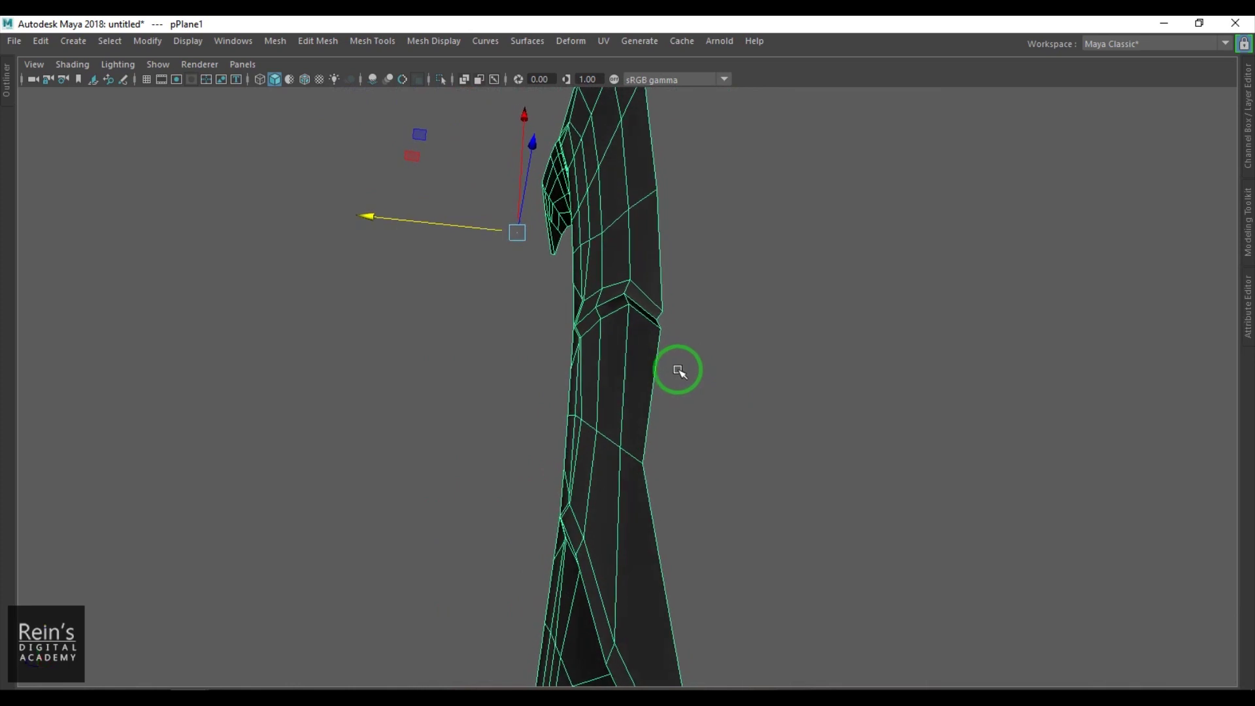
{"action": "scroll", "coordinate": [605, 339], "scroll_direction": "up", "scroll_amount": 5}
{"action": "left_click_drag", "start_coordinate": [585, 343], "coordinate": [743, 439], "text": "alt"}
{"action": "scroll", "coordinate": [717, 353], "scroll_direction": "down", "scroll_amount": 4}
{"action": "scroll", "coordinate": [743, 440], "scroll_direction": "up", "scroll_amount": 3}
{"action": "key", "text": "3"}
{"action": "left_click", "coordinate": [992, 286]}
{"action": "scroll", "coordinate": [944, 375], "scroll_direction": "down", "scroll_amount": 2}
{"action": "left_click_drag", "start_coordinate": [944, 375], "coordinate": [825, 329], "text": "alt"}
{"action": "scroll", "coordinate": [819, 333], "scroll_direction": "up", "scroll_amount": 5}
{"action": "middle_click_drag", "start_coordinate": [819, 333], "coordinate": [787, 522], "text": "alt"}
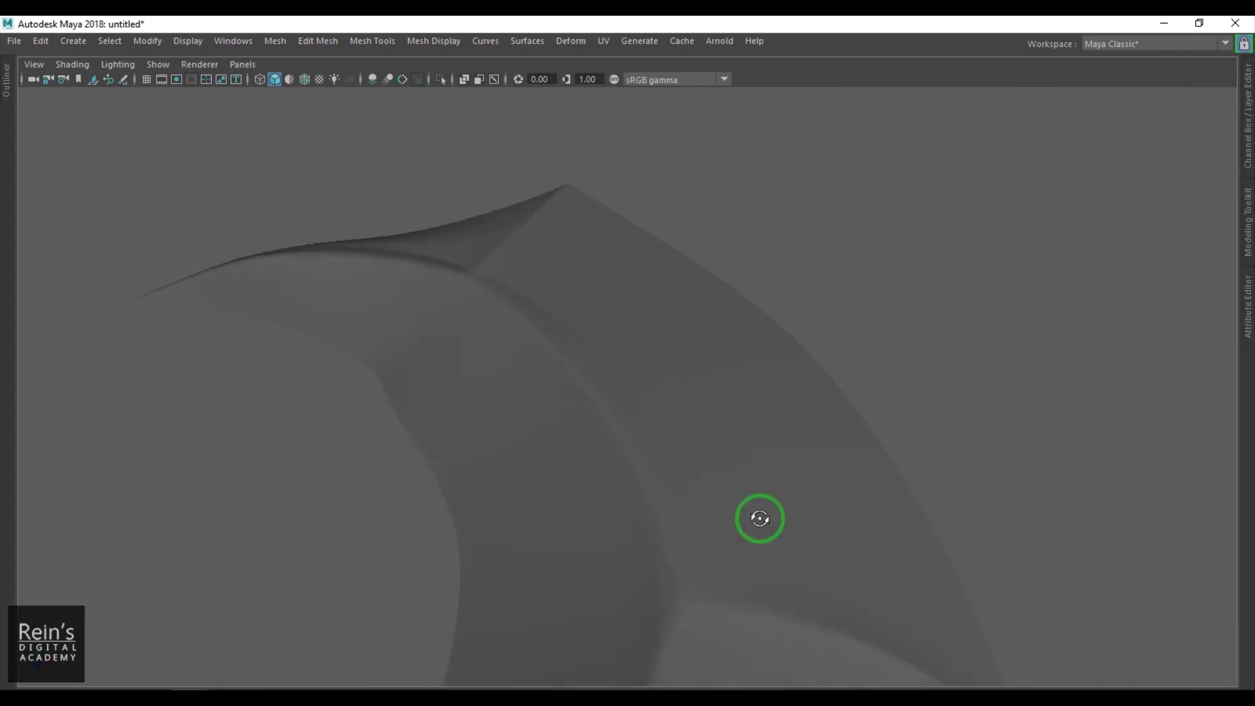
{"action": "left_click_drag", "start_coordinate": [787, 521], "coordinate": [687, 485], "text": "alt"}
{"action": "scroll", "coordinate": [756, 468], "scroll_direction": "up", "scroll_amount": 4}
{"action": "left_click", "coordinate": [755, 468]}
{"action": "key", "text": "1"}
Examine the unsmoothed topology around the bevels of the two lower spikes
{"action": "left_click_drag", "start_coordinate": [737, 442], "coordinate": [780, 471], "text": "alt"}
{"action": "scroll", "coordinate": [687, 435], "scroll_direction": "down", "scroll_amount": 5}
{"action": "left_click_drag", "start_coordinate": [686, 435], "coordinate": [728, 507], "text": "alt"}
{"action": "middle_click_drag", "start_coordinate": [733, 540], "coordinate": [719, 246], "text": "alt"}
{"action": "middle_click_drag", "start_coordinate": [772, 408], "coordinate": [768, 274], "text": "alt"}
{"action": "left_click_drag", "start_coordinate": [778, 404], "coordinate": [727, 422], "text": "alt"}
{"action": "scroll", "coordinate": [777, 386], "scroll_direction": "up", "scroll_amount": 5}
{"action": "middle_click_drag", "start_coordinate": [769, 446], "coordinate": [805, 290], "text": "alt"}
{"action": "scroll", "coordinate": [720, 325], "scroll_direction": "down", "scroll_amount": 4}
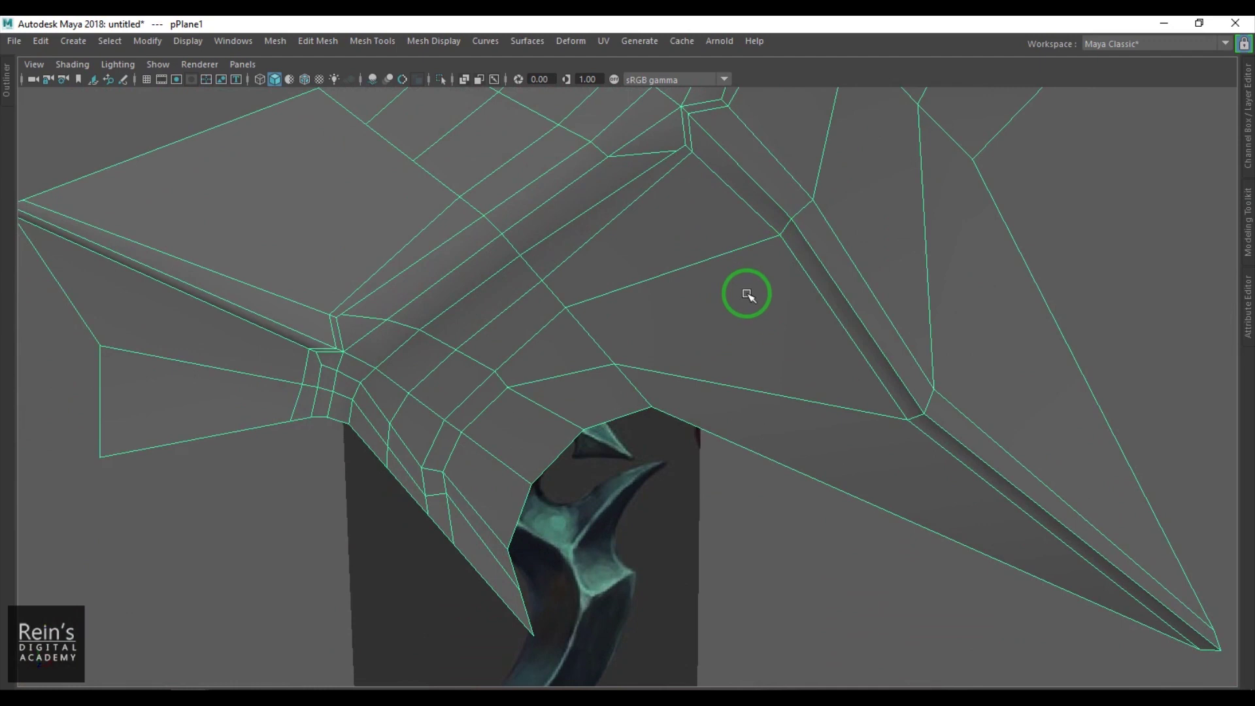
{"action": "scroll", "coordinate": [821, 269], "scroll_direction": "up", "scroll_amount": 4}
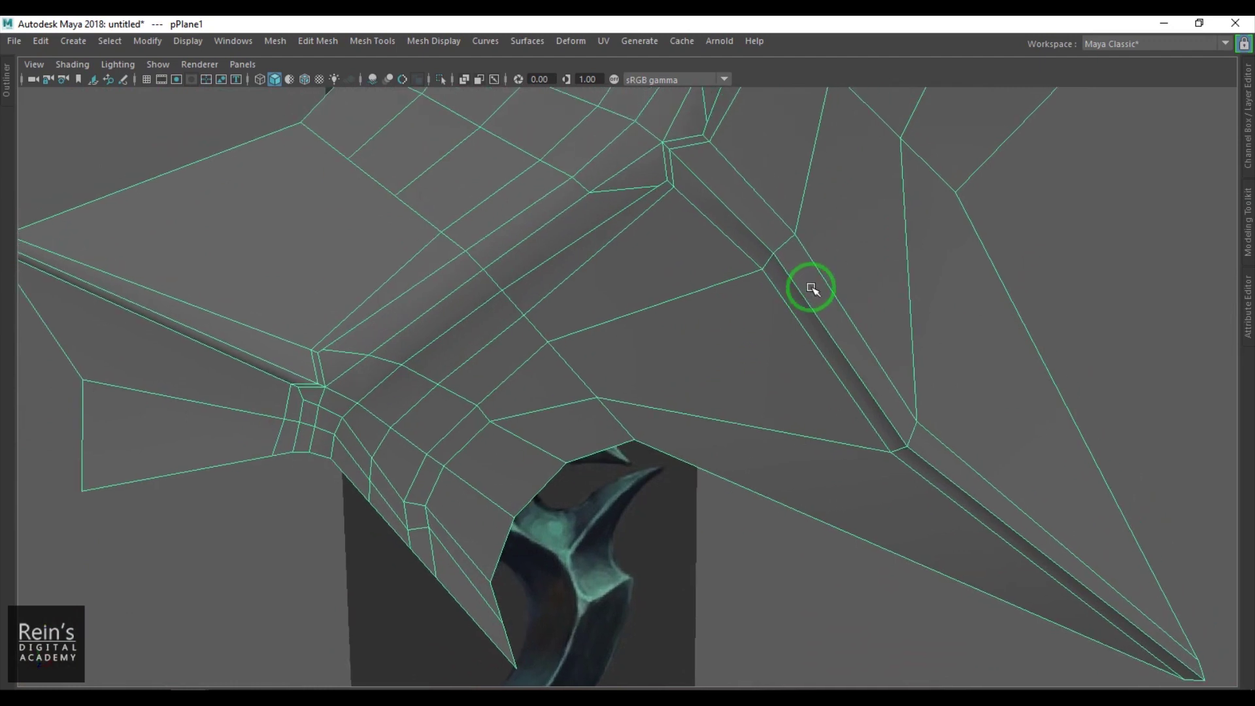
Insert two edge loops across the lower inner spike with the Multi-Cut tool
{"action": "middle_click_drag", "start_coordinate": [542, 354], "coordinate": [829, 359], "text": "alt"}
{"action": "right_click_drag", "start_coordinate": [688, 212], "coordinate": [580, 209], "text": "shift"}
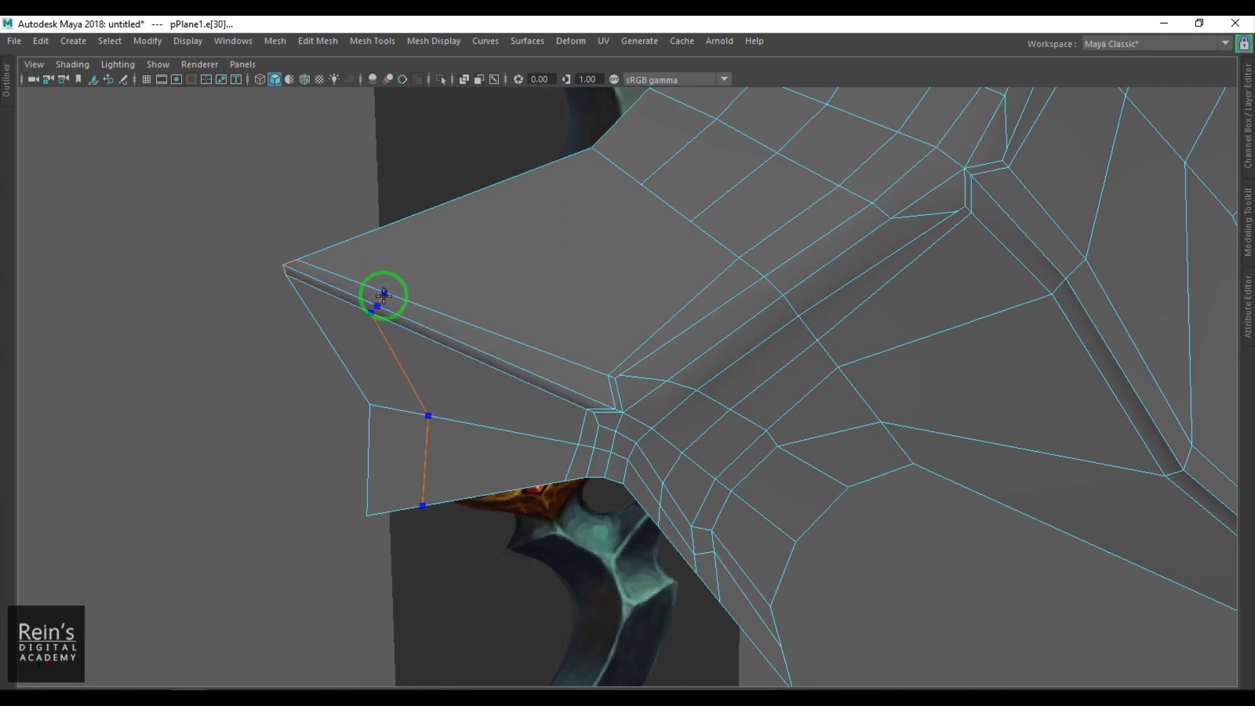
{"action": "left_click", "coordinate": [406, 302], "text": "ctrl"}
{"action": "left_click", "coordinate": [516, 363], "text": "ctrl"}
Cut edges connecting the two new spike loops to the open ends of the blade's lengthwise inner loops
{"action": "left_click", "coordinate": [519, 342]}
{"action": "left_click", "coordinate": [691, 222]}
{"action": "right_click", "coordinate": [575, 281]}
{"action": "left_click", "coordinate": [406, 301]}
{"action": "left_click_drag", "start_coordinate": [668, 205], "coordinate": [641, 183]}
{"action": "right_click", "coordinate": [629, 209]}
Switch to the orthographic view of the lower spikes and display the mesh as wireframe over the reference artwork
{"action": "scroll", "coordinate": [810, 412], "scroll_direction": "down", "scroll_amount": 4}
{"action": "left_click_drag", "start_coordinate": [956, 443], "coordinate": [749, 434], "text": "alt"}
{"action": "key", "text": "space"}
{"action": "scroll", "coordinate": [755, 437], "scroll_direction": "down", "scroll_amount": 5}
{"action": "middle_click_drag", "start_coordinate": [756, 434], "coordinate": [781, 225], "text": "alt"}
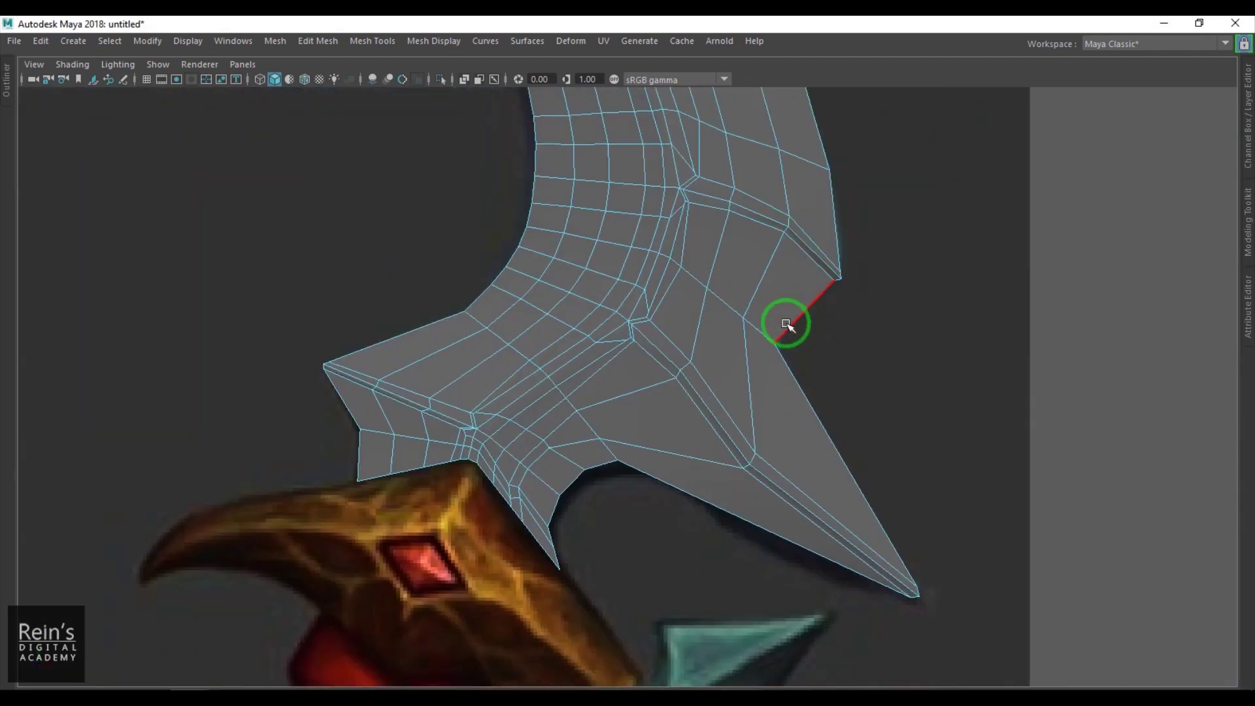
{"action": "key", "text": "4"}
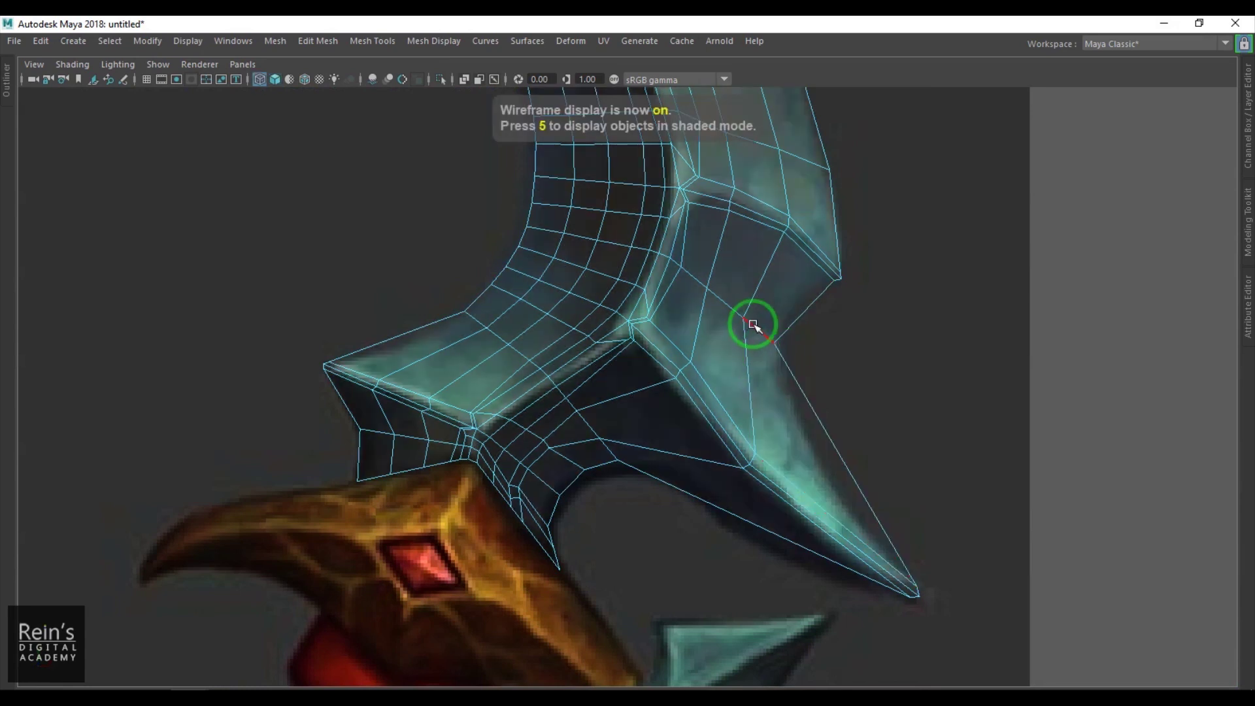
Bevel the crosswise edge loop that runs into the notch between the outer spikes, using fraction 0.5 and 2 segments
{"action": "double_click", "coordinate": [757, 325]}
{"action": "double_click", "coordinate": [764, 328]}
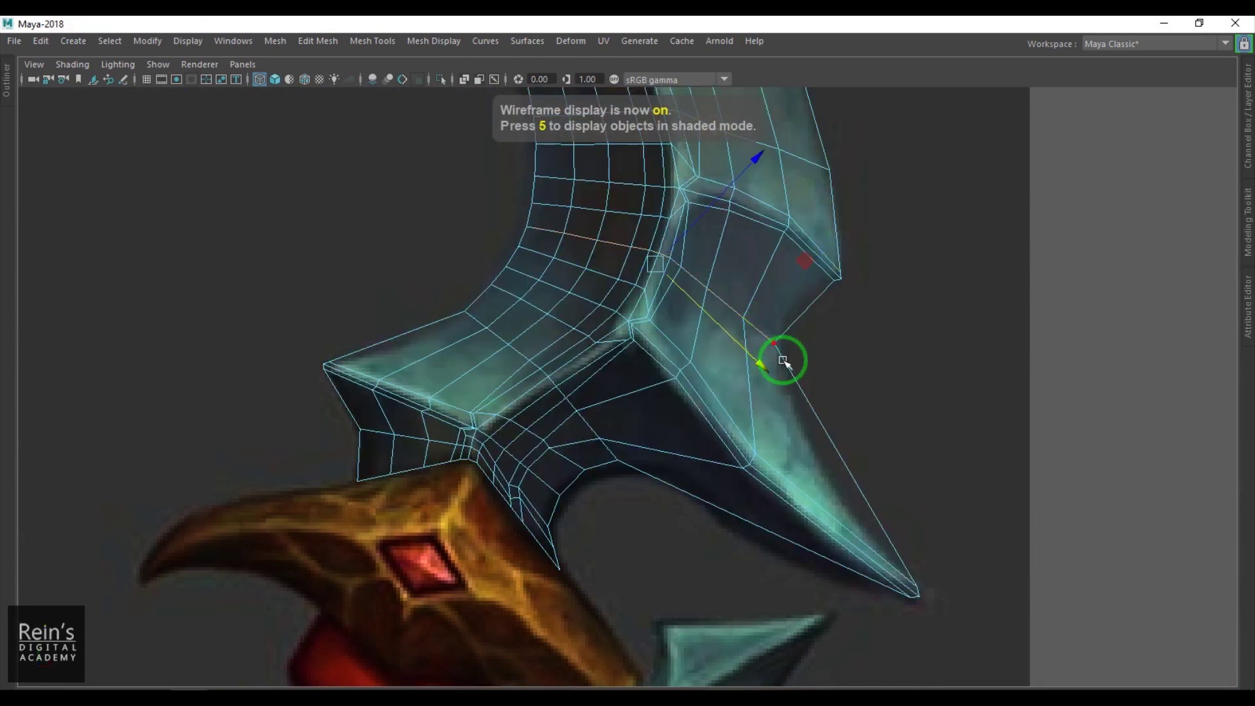
{"action": "middle_click_drag", "start_coordinate": [737, 378], "coordinate": [720, 381], "text": "alt"}
{"action": "right_click_drag", "start_coordinate": [719, 381], "coordinate": [934, 473], "text": "alt"}
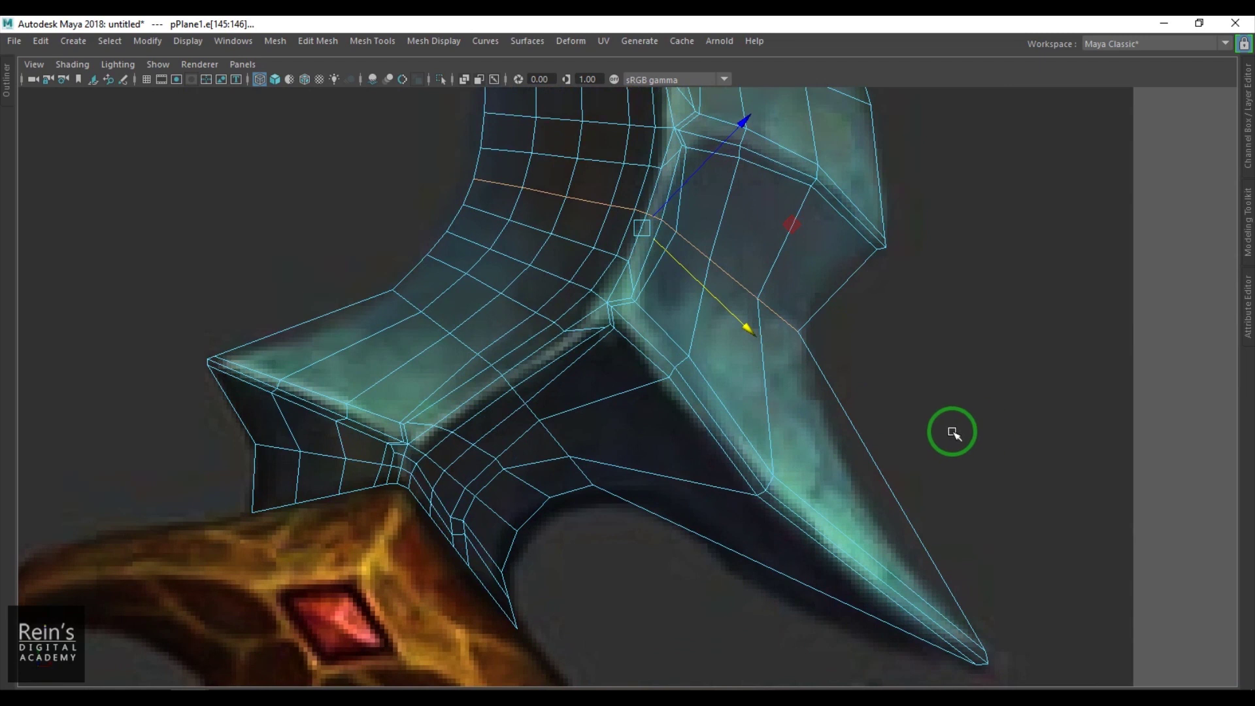
{"action": "key", "text": "ctrl+b"}
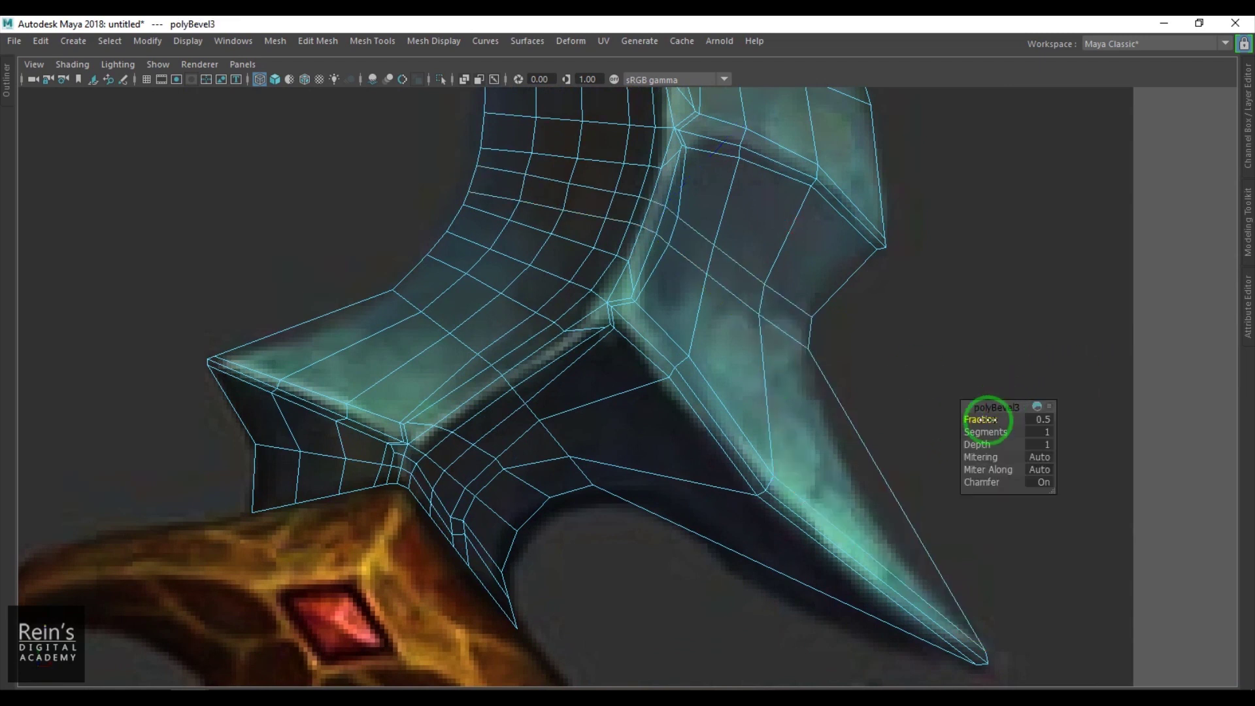
{"action": "left_click_drag", "start_coordinate": [988, 432], "coordinate": [998, 433]}
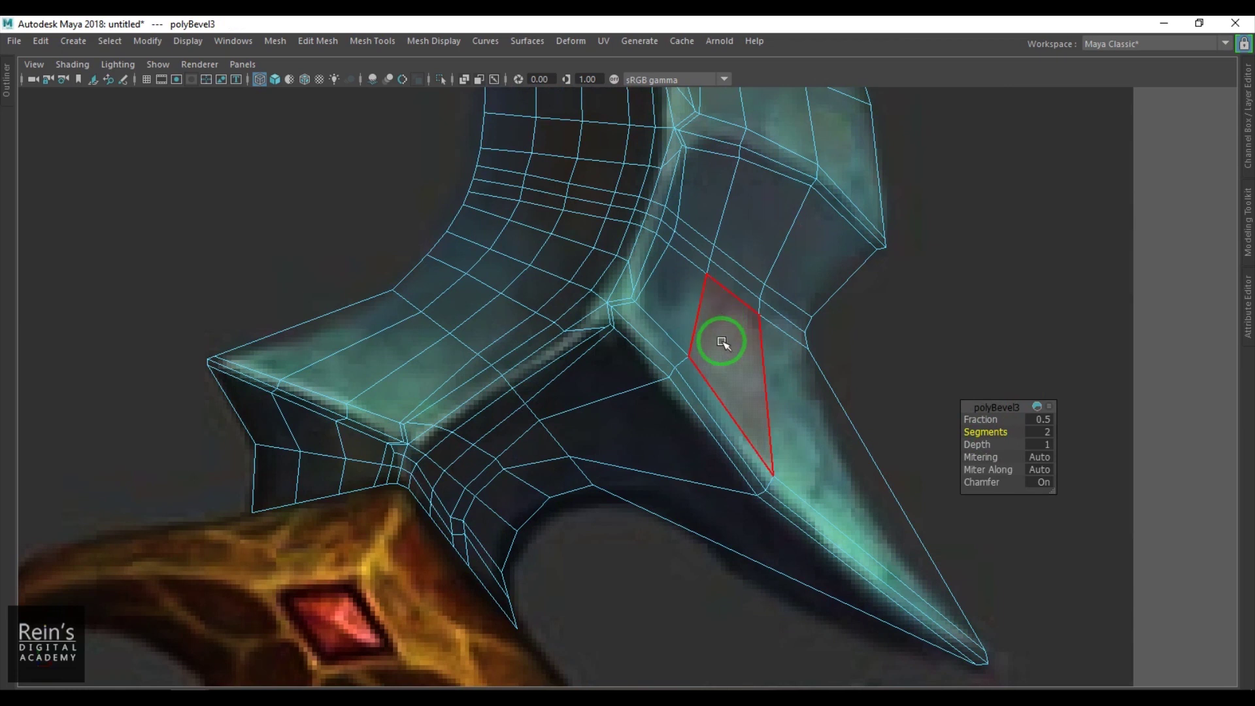
Slide the outer sections of the lower and upper beveled loops apart, toward the adjacent outer spikes
{"action": "left_click", "coordinate": [647, 230]}
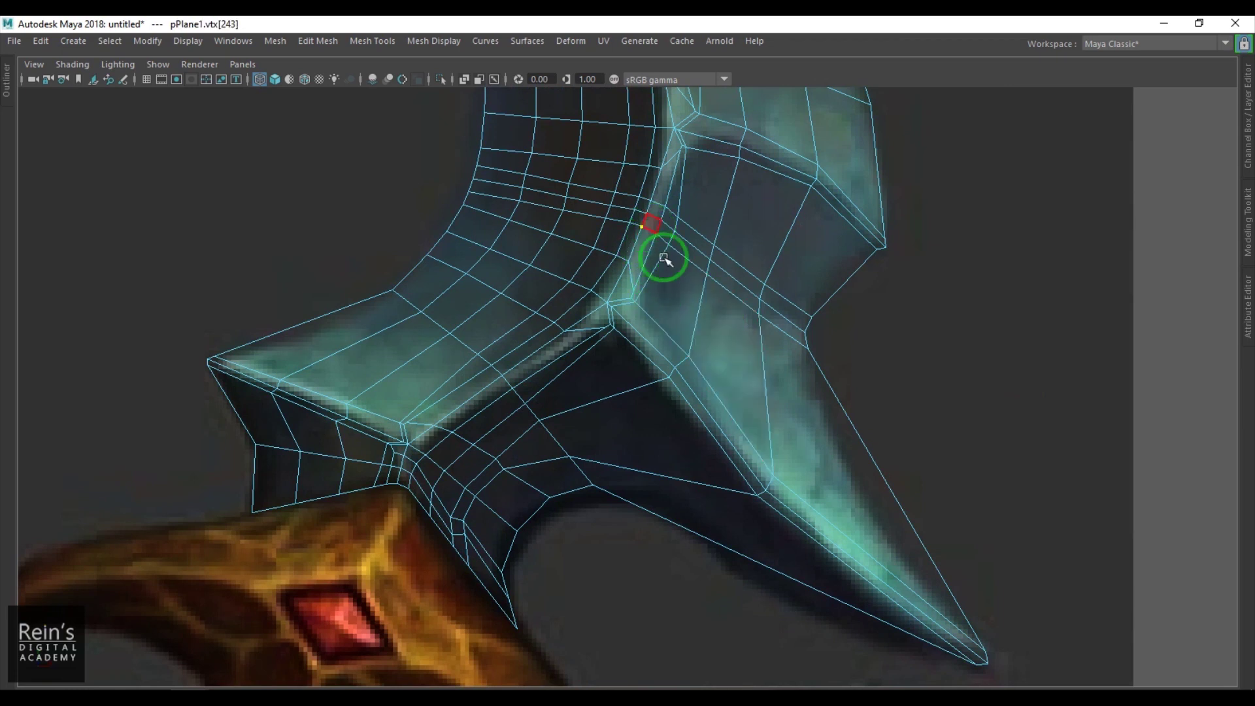
{"action": "double_click", "coordinate": [781, 336]}
{"action": "right_click_drag", "start_coordinate": [950, 335], "coordinate": [944, 462], "text": "shift"}
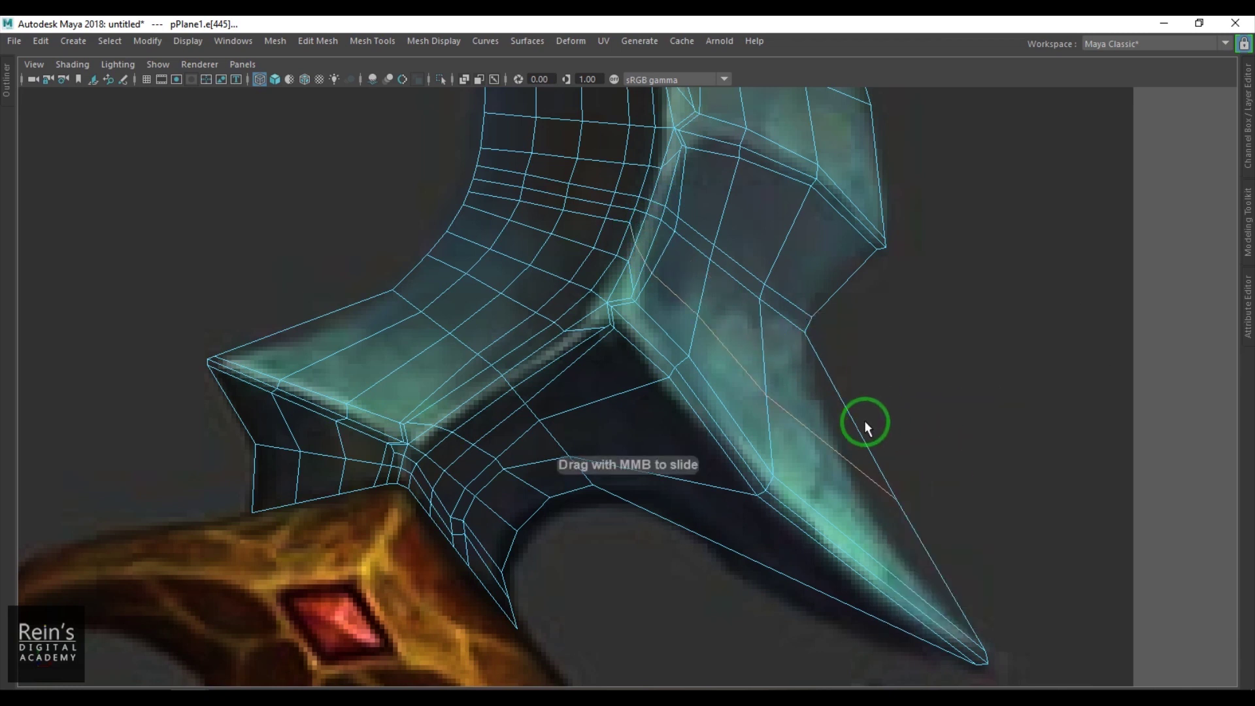
{"action": "left_click", "coordinate": [665, 208]}
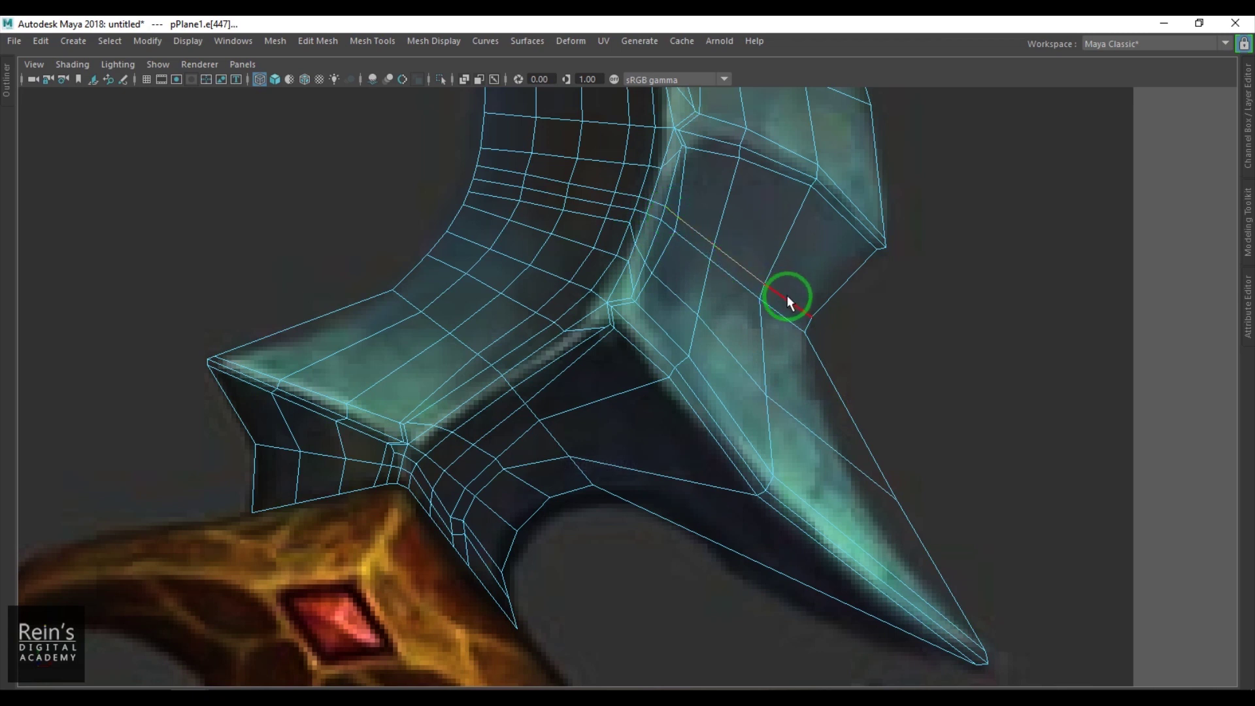
{"action": "key", "text": "w"}
Move the vertices of the upper and middle beveled loops near the notch to follow the reference outline
{"action": "key", "text": "F9"}
{"action": "left_click", "coordinate": [787, 231]}
{"action": "left_click_drag", "start_coordinate": [783, 229], "coordinate": [772, 223]}
{"action": "left_click", "coordinate": [846, 284]}
{"action": "left_click_drag", "start_coordinate": [847, 285], "coordinate": [836, 270]}
{"action": "left_click", "coordinate": [761, 299]}
{"action": "left_click_drag", "start_coordinate": [761, 299], "coordinate": [756, 290]}
Move the lower beveled loop's vertices on the large outer spike inward to match the reference's curved edge
{"action": "left_click", "coordinate": [898, 501]}
{"action": "left_click_drag", "start_coordinate": [901, 502], "coordinate": [848, 482]}
{"action": "left_click_drag", "start_coordinate": [781, 413], "coordinate": [782, 415]}
{"action": "left_click_drag", "start_coordinate": [773, 397], "coordinate": [761, 395]}
{"action": "left_click_drag", "start_coordinate": [875, 502], "coordinate": [831, 457]}
{"action": "left_click_drag", "start_coordinate": [843, 475], "coordinate": [832, 463]}
{"action": "mouse_move", "coordinate": [680, 306]}
{"action": "left_mouse_down"}
{"action": "mouse_move", "coordinate": [710, 328]}
{"action": "mouse_move", "coordinate": [698, 316]}
{"action": "left_mouse_up"}
{"action": "left_click_drag", "start_coordinate": [768, 418], "coordinate": [760, 381]}
Return to shaded display and slide the inner section of the crosswise loop above the beveled loops upward
{"action": "middle_click_drag", "start_coordinate": [781, 382], "coordinate": [786, 445], "text": "alt"}
{"action": "mouse_move", "coordinate": [726, 299]}
{"action": "middle_mouse_down", "text": "alt"}
{"action": "mouse_move", "coordinate": [730, 360]}
{"action": "mouse_move", "coordinate": [689, 373]}
{"action": "mouse_move", "coordinate": [664, 317]}
{"action": "mouse_move", "coordinate": [638, 334]}
{"action": "mouse_move", "coordinate": [629, 391]}
{"action": "middle_mouse_up", "text": "alt"}
{"action": "key", "text": "5"}
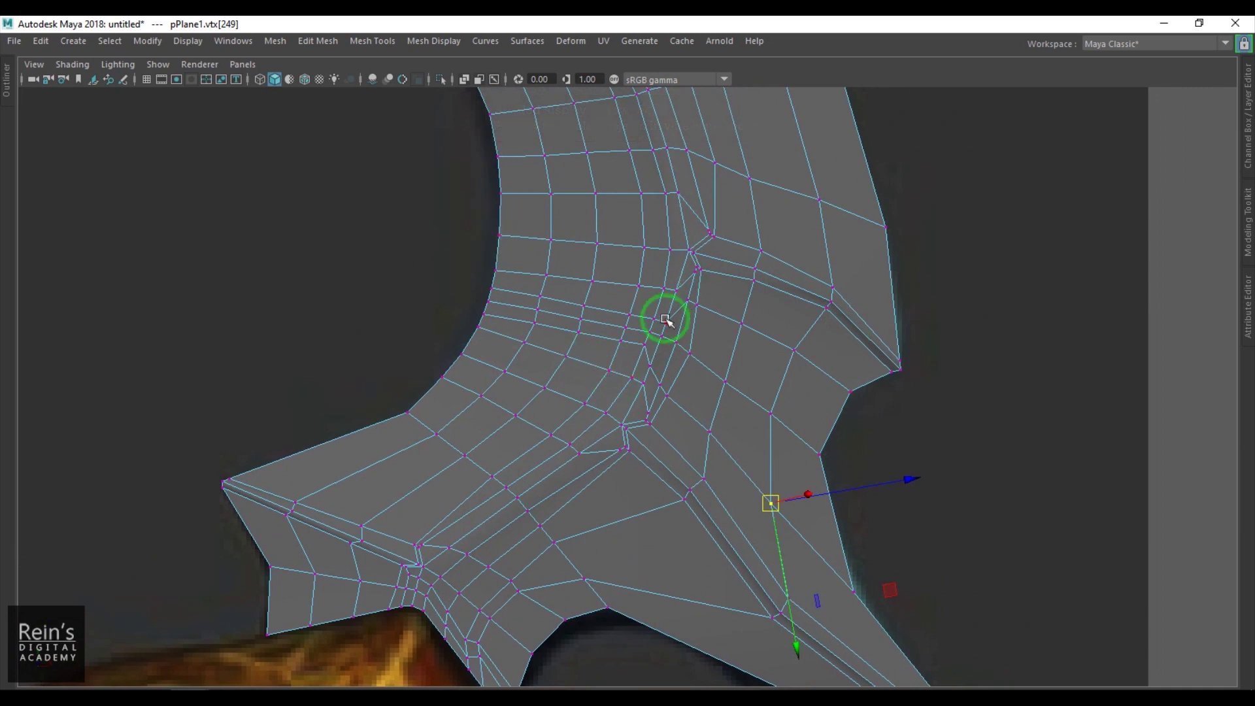
{"action": "right_click_drag", "start_coordinate": [549, 417], "coordinate": [591, 308]}
{"action": "middle_click_drag", "start_coordinate": [600, 323], "coordinate": [579, 393], "text": "alt"}
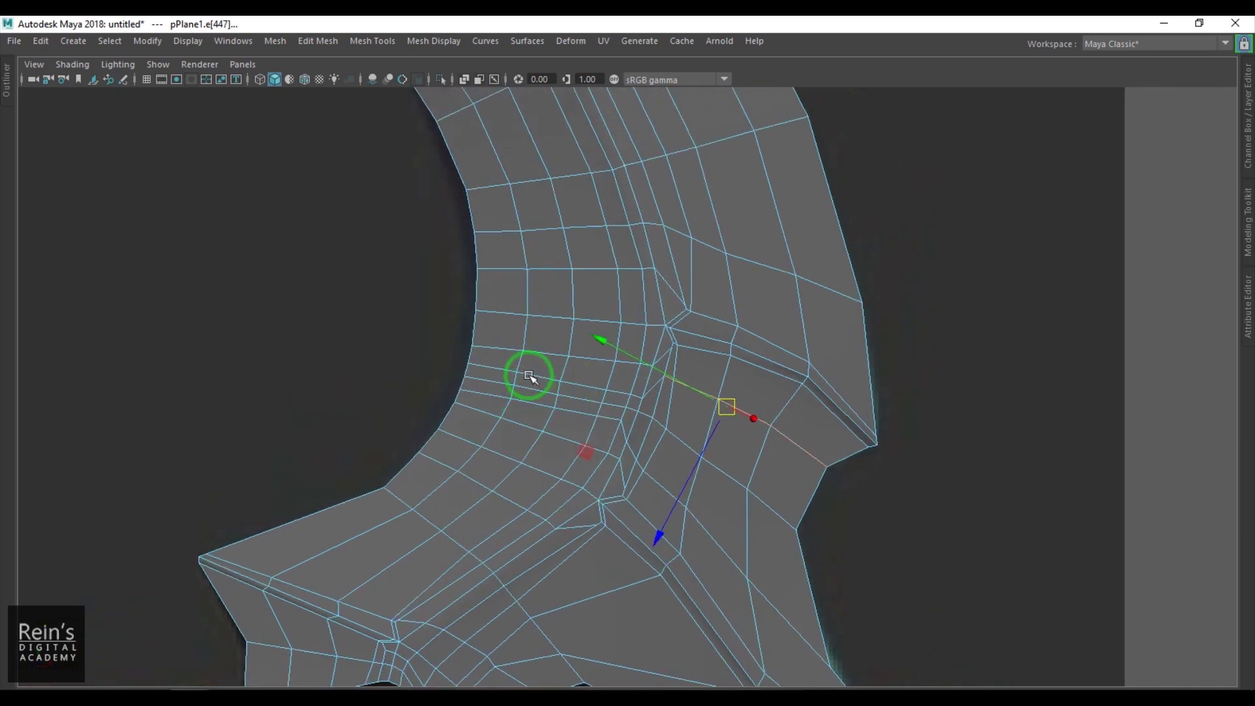
{"action": "scroll", "coordinate": [574, 420], "scroll_direction": "up", "scroll_amount": 4}
{"action": "left_click", "coordinate": [442, 336]}
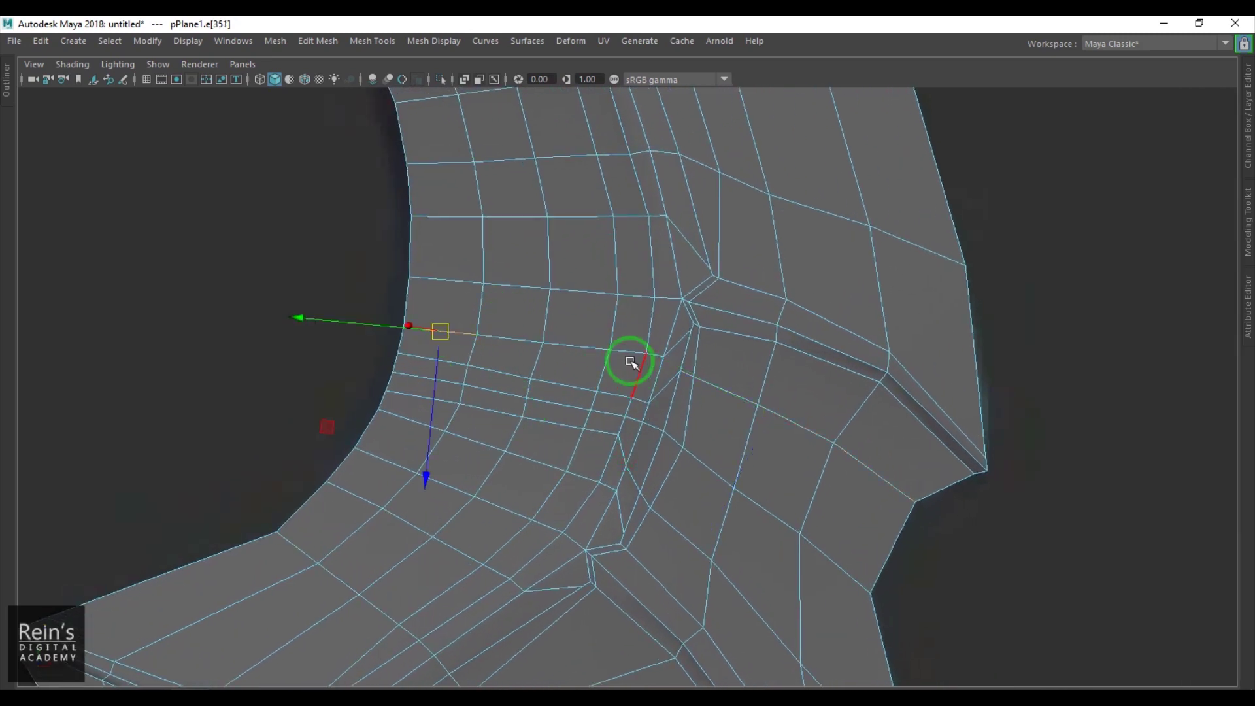
{"action": "left_click", "coordinate": [656, 355], "text": "shift"}
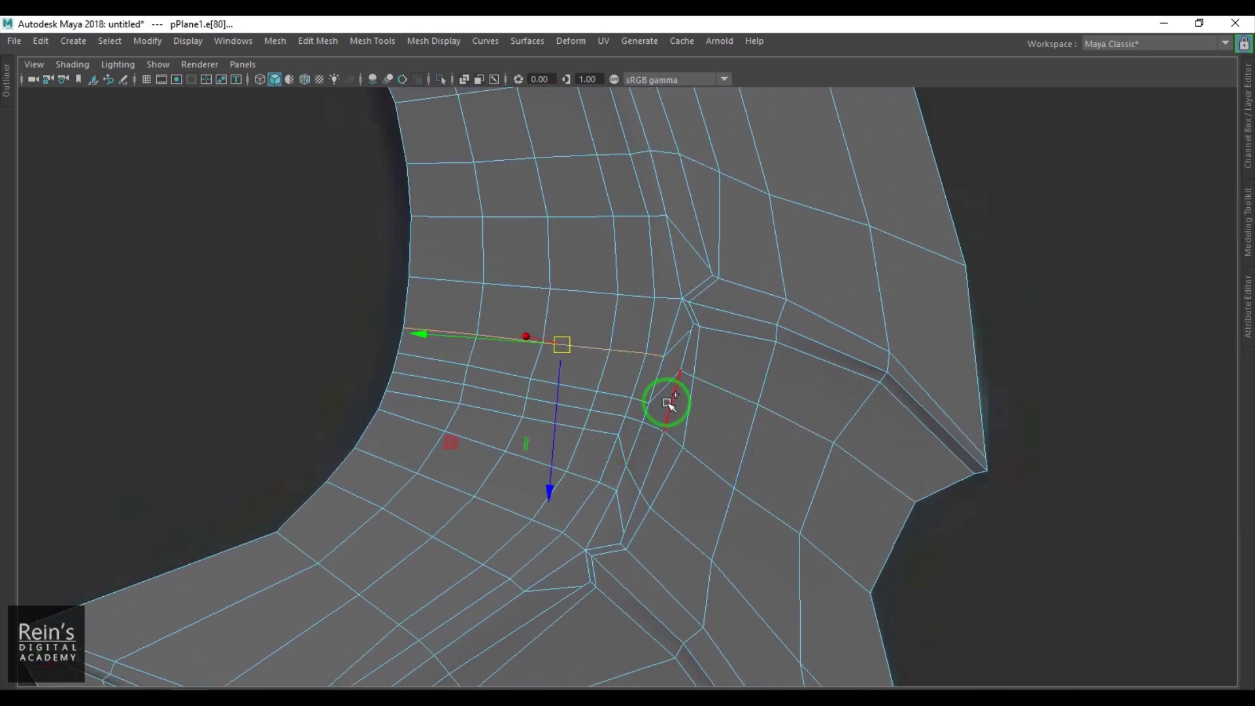
{"action": "right_click", "coordinate": [709, 298], "text": "shift"}
{"action": "left_click", "coordinate": [709, 422]}
{"action": "middle_click_drag", "start_coordinate": [680, 389], "coordinate": [708, 378]}
Slide the inner sections of the upper and middle beveled loops upward to space the crosswise loops evenly
{"action": "left_click", "coordinate": [438, 361]}
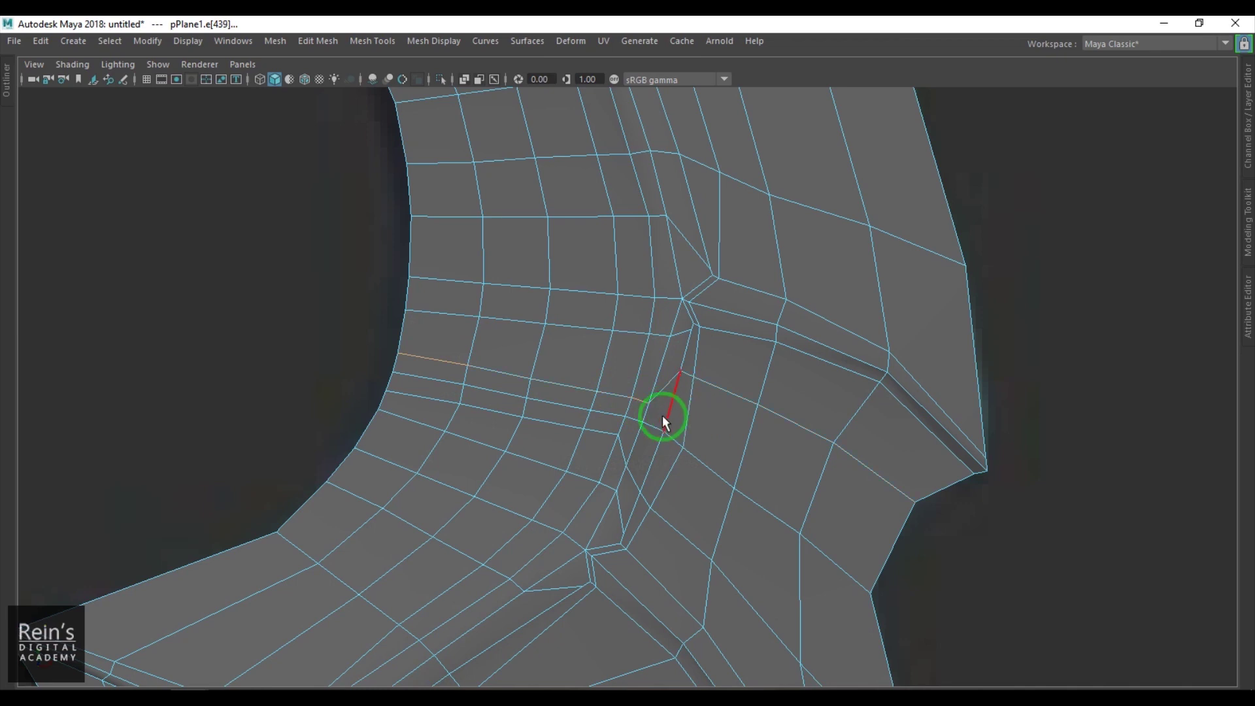
{"action": "middle_click_drag", "start_coordinate": [578, 373], "coordinate": [625, 354]}
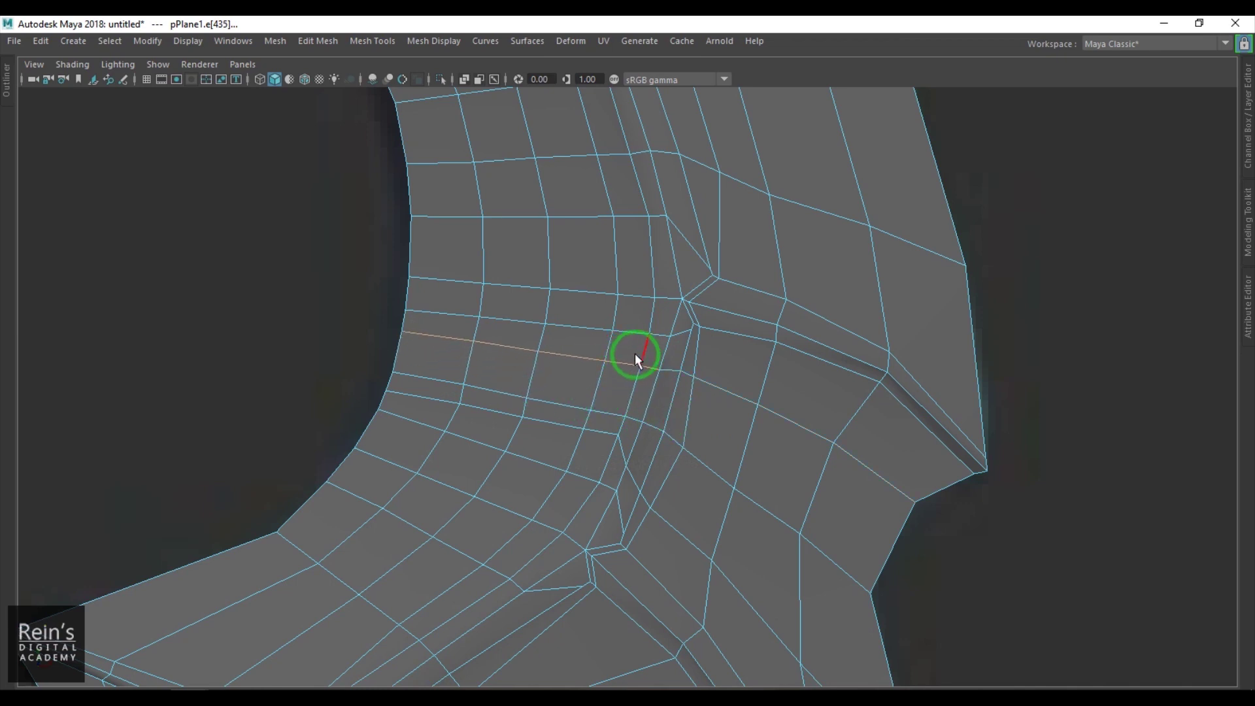
{"action": "double_click", "coordinate": [631, 419]}
{"action": "middle_click_drag", "start_coordinate": [582, 418], "coordinate": [599, 419]}
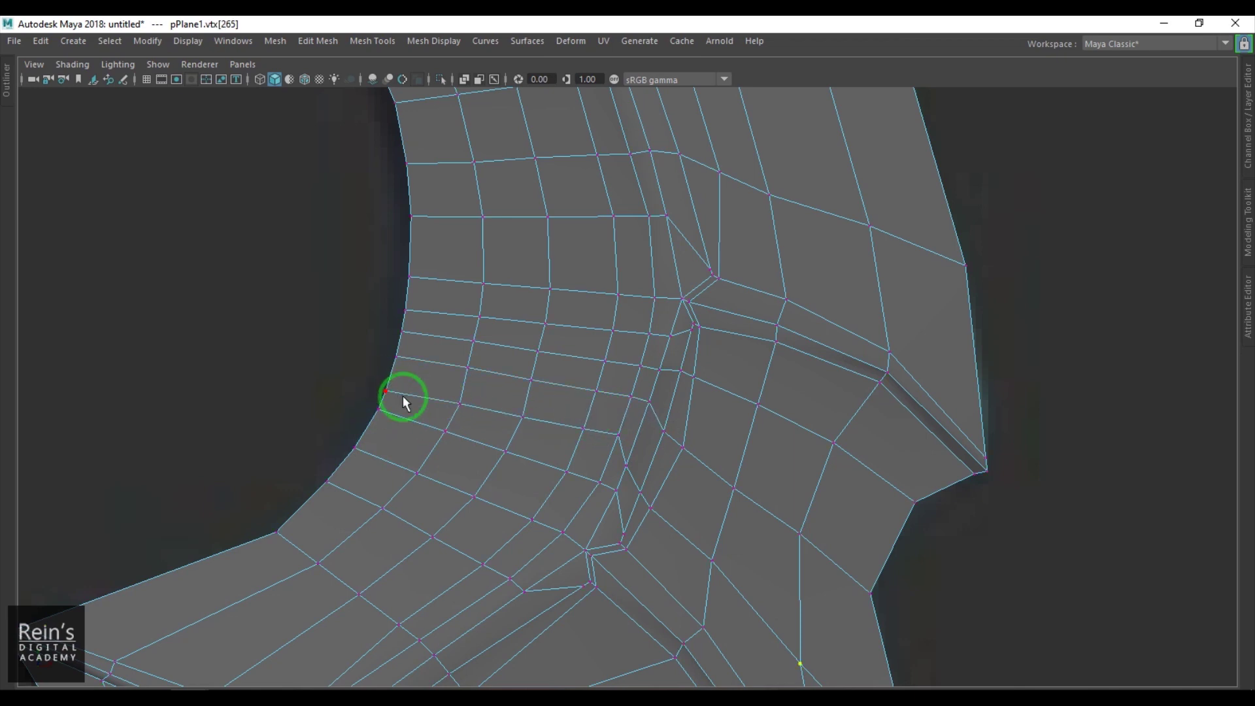
Reposition the lower beveled loop's vertices one by one from the inner rim to the central bevel to smooth its spacing
{"action": "left_click_drag", "start_coordinate": [388, 396], "coordinate": [390, 380], "text": "shift"}
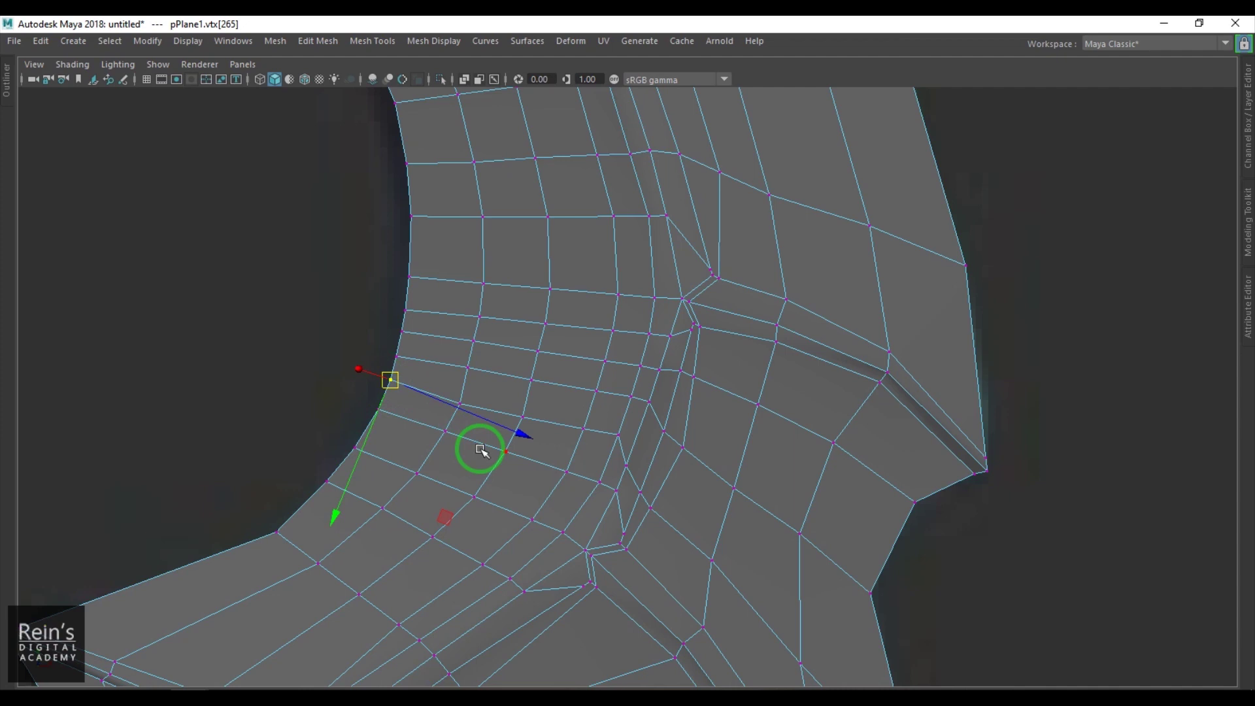
{"action": "key", "text": "Right"}
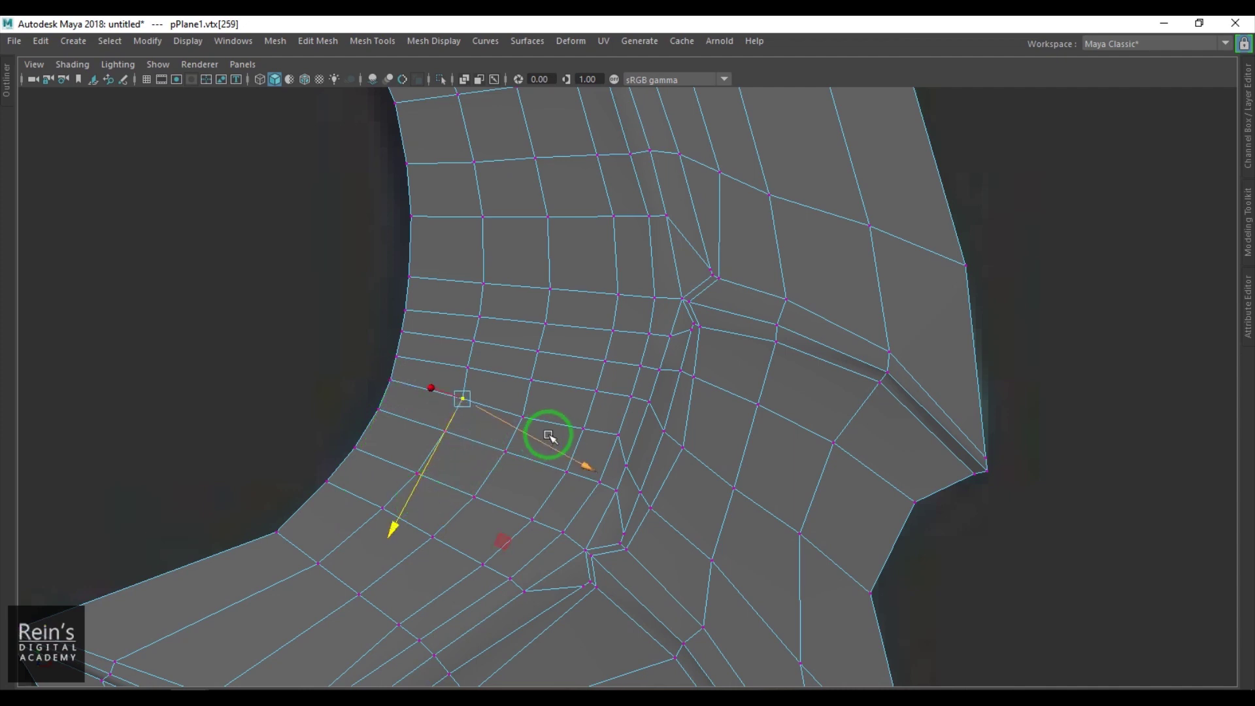
{"action": "key", "text": "Right"}
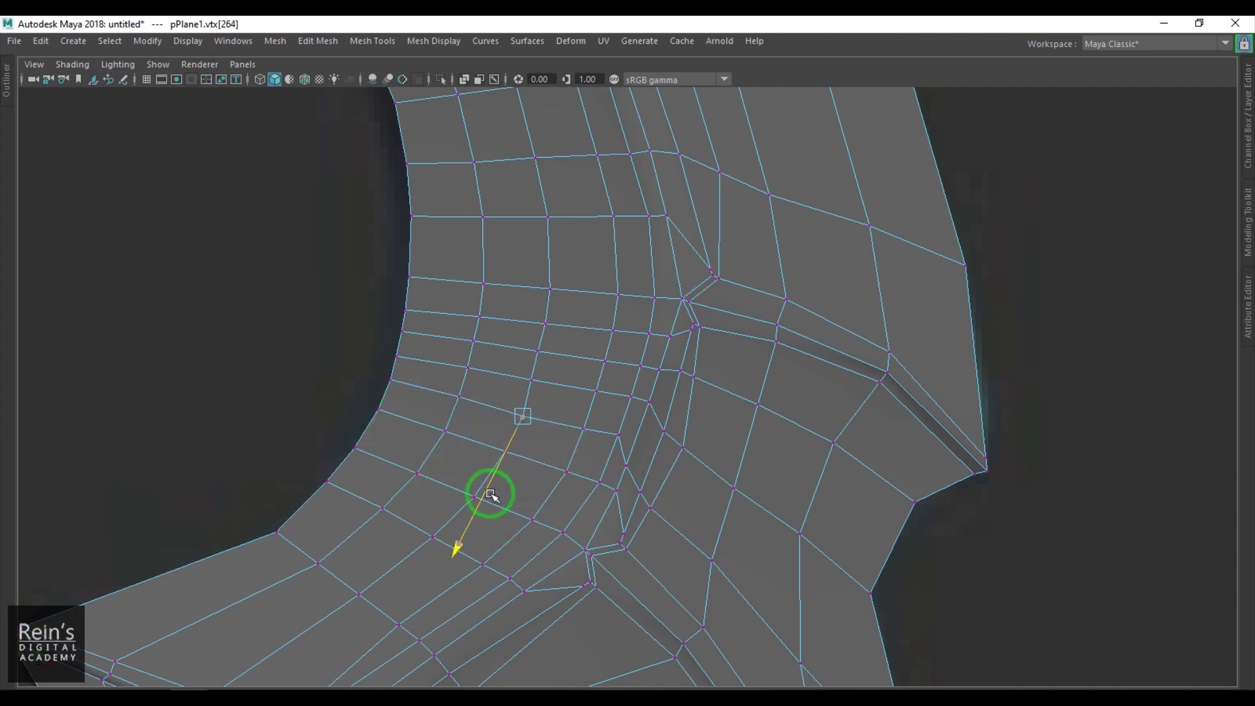
{"action": "key", "text": "Right"}
{"action": "key", "text": "Right"}
{"action": "left_click_drag", "start_coordinate": [585, 512], "coordinate": [583, 536]}
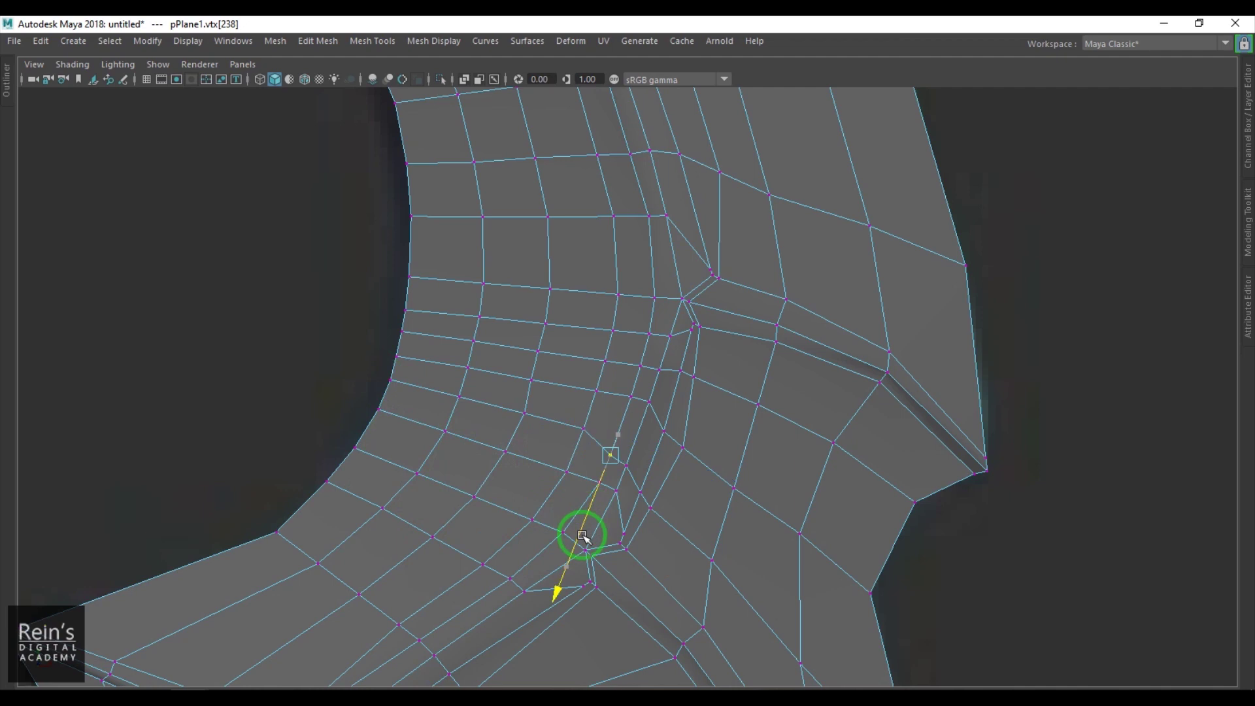
Finish spacing the lower beveled loop by repositioning its vertices beside the central bevel, and return to object mode
{"action": "key", "text": "Right"}
{"action": "key", "text": "Up"}
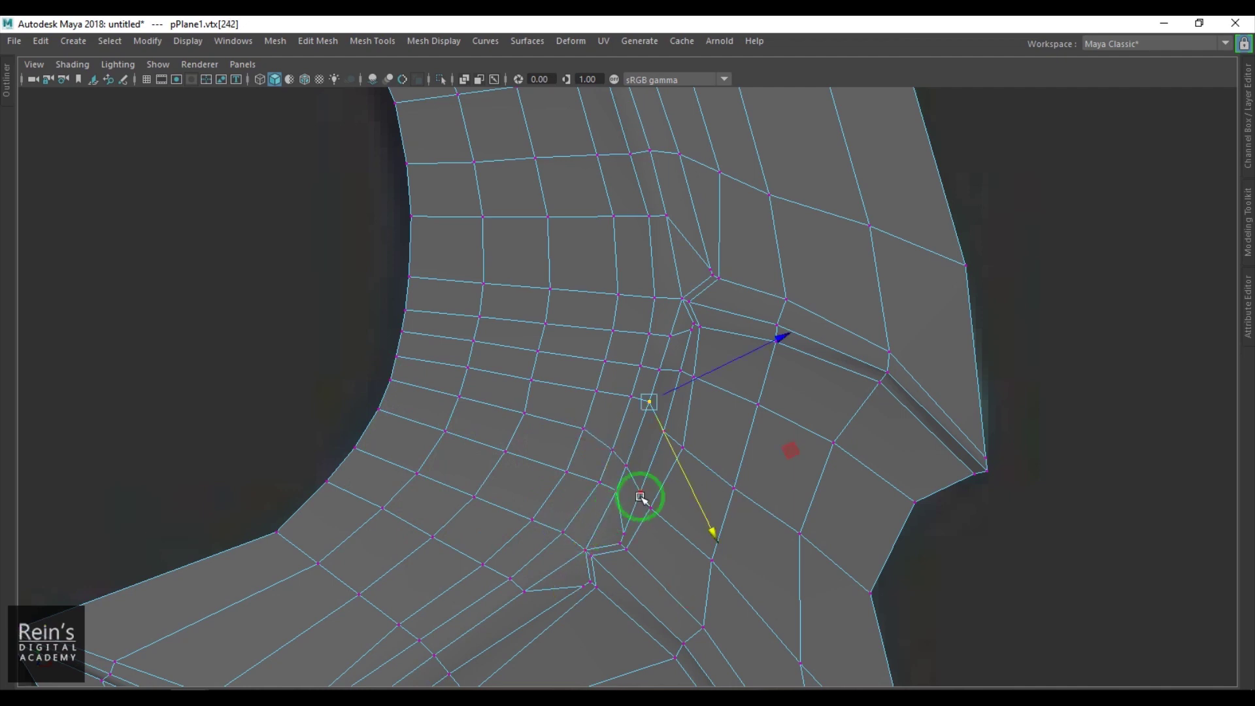
{"action": "key", "text": "F8"}
Examine the blade's shape and shading in the perspective view, comparing it with the reference artwork
{"action": "right_click_drag", "start_coordinate": [1009, 542], "coordinate": [858, 505], "text": "alt"}
{"action": "middle_click_drag", "start_coordinate": [752, 492], "coordinate": [607, 363], "text": "alt"}
{"action": "key", "text": "5"}
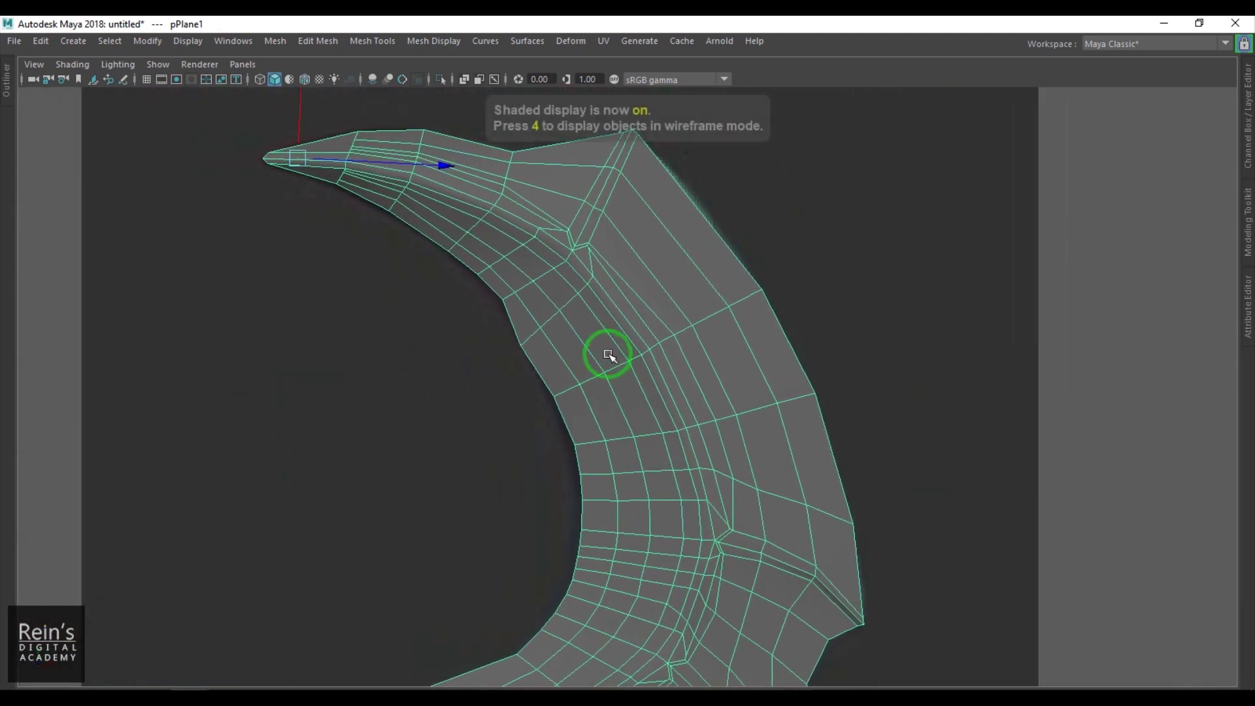
{"action": "key", "text": "space"}
{"action": "left_click_drag", "start_coordinate": [751, 289], "coordinate": [961, 374]}
{"action": "right_click_drag", "start_coordinate": [961, 374], "coordinate": [862, 402], "text": "alt"}
{"action": "middle_click_drag", "start_coordinate": [862, 403], "coordinate": [846, 515], "text": "alt"}
{"action": "left_click_drag", "start_coordinate": [846, 514], "coordinate": [793, 480], "text": "alt"}
{"action": "left_click", "coordinate": [704, 479]}
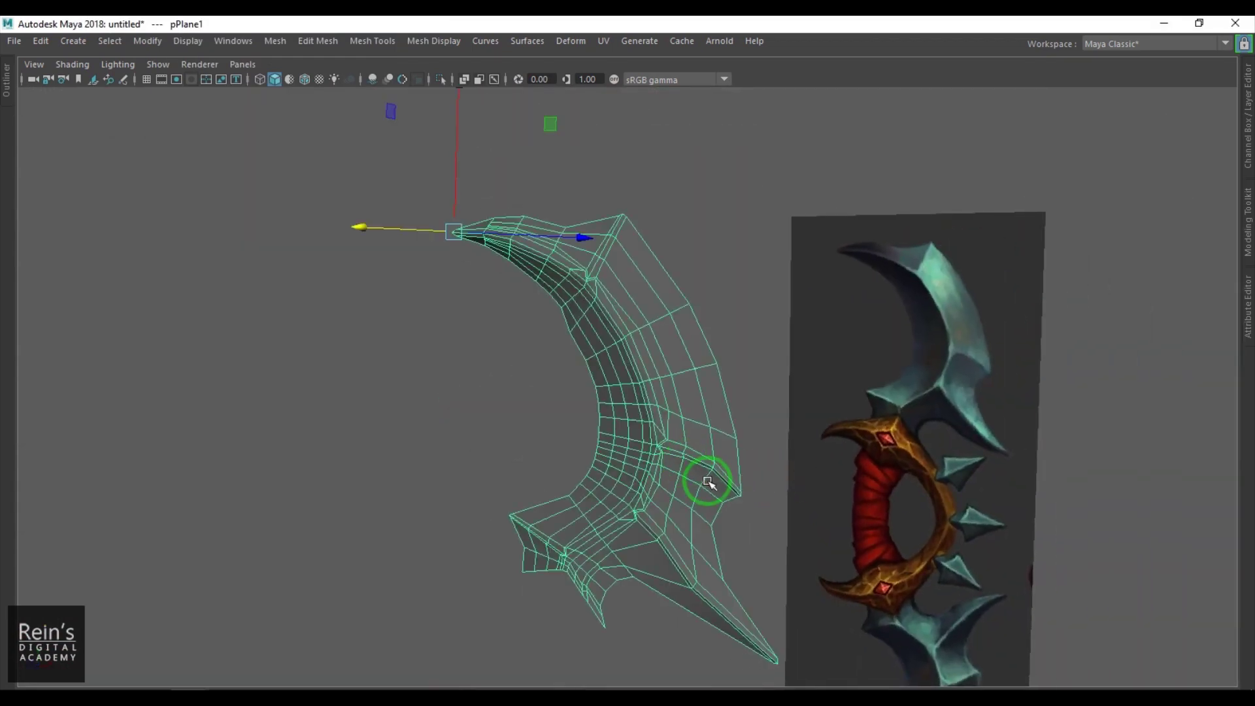
{"action": "left_click", "coordinate": [395, 418]}
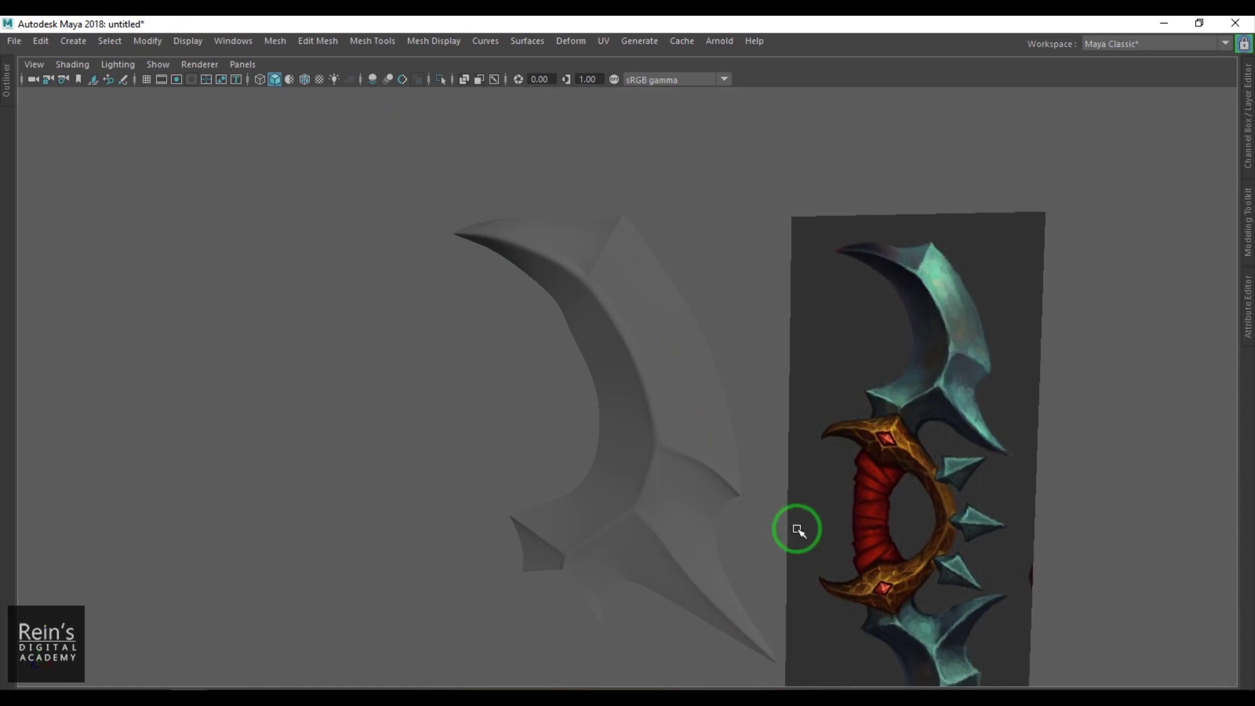
{"action": "left_click_drag", "start_coordinate": [800, 542], "coordinate": [715, 370], "text": "alt"}
{"action": "left_click", "coordinate": [661, 501]}
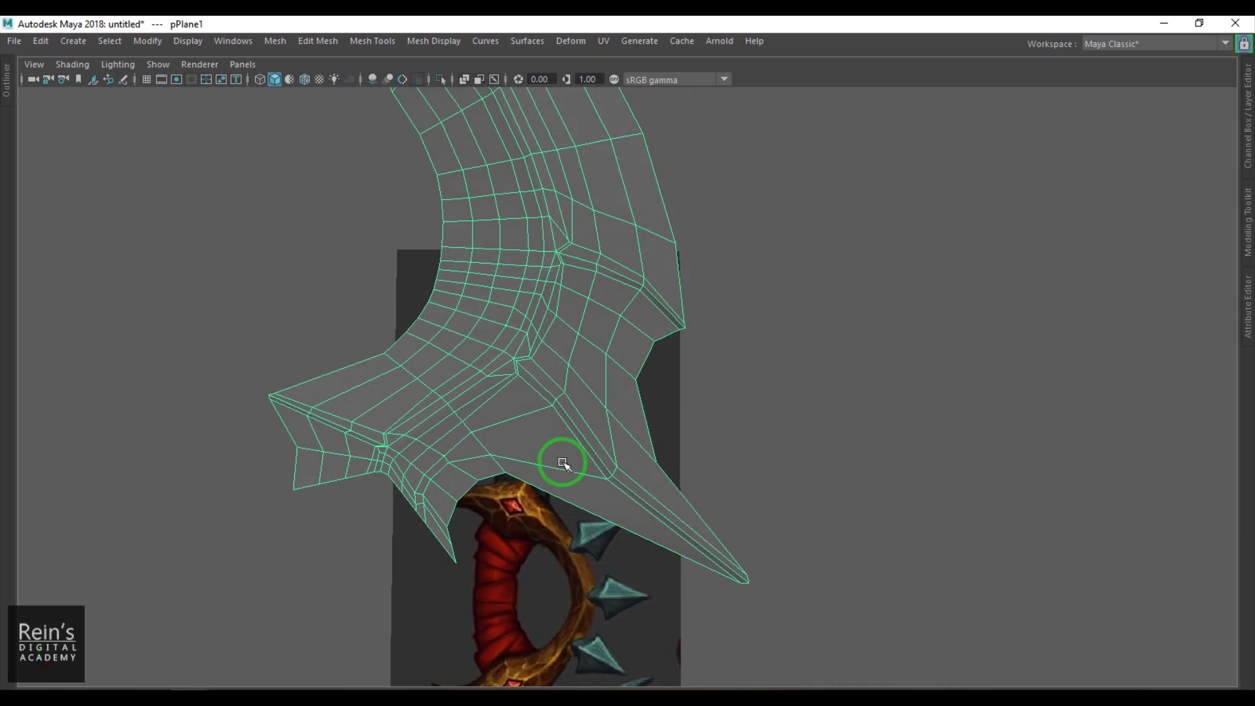
In wireframe front view, move the crosswise ridge vertices of the lower outer spike up along the ridge toward the blade's body
{"action": "key", "text": "space"}
{"action": "left_click_drag", "start_coordinate": [580, 442], "coordinate": [586, 476]}
{"action": "scroll", "coordinate": [697, 520], "scroll_direction": "down", "scroll_amount": 1}
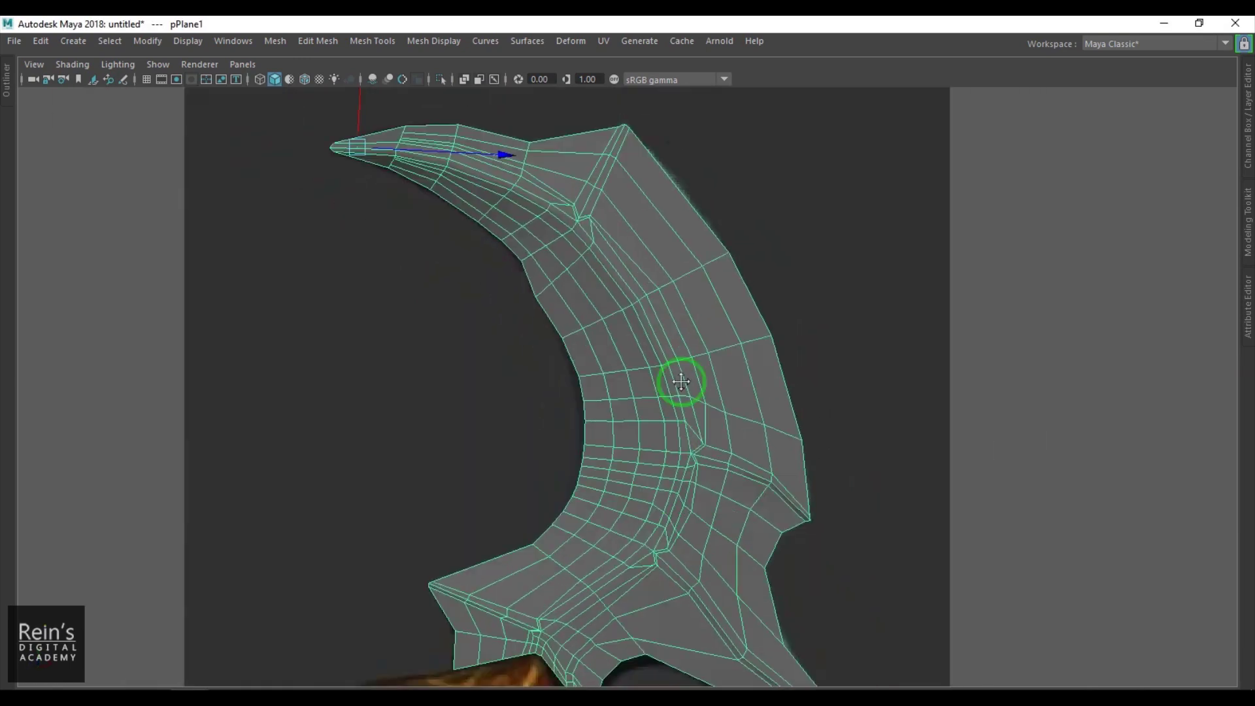
{"action": "middle_click_drag", "start_coordinate": [697, 519], "coordinate": [585, 328], "text": "alt"}
{"action": "scroll", "coordinate": [608, 328], "scroll_direction": "up", "scroll_amount": 1}
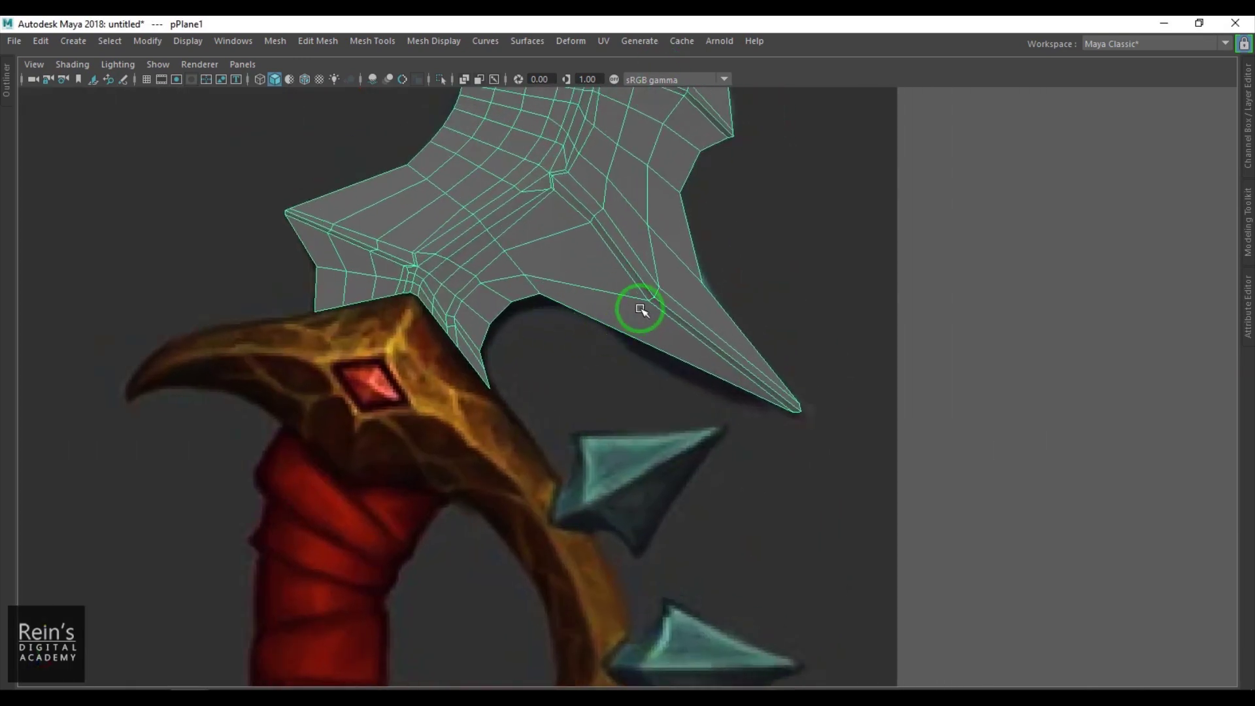
{"action": "key", "text": "4"}
{"action": "left_click_drag", "start_coordinate": [701, 314], "coordinate": [715, 415], "text": "alt"}
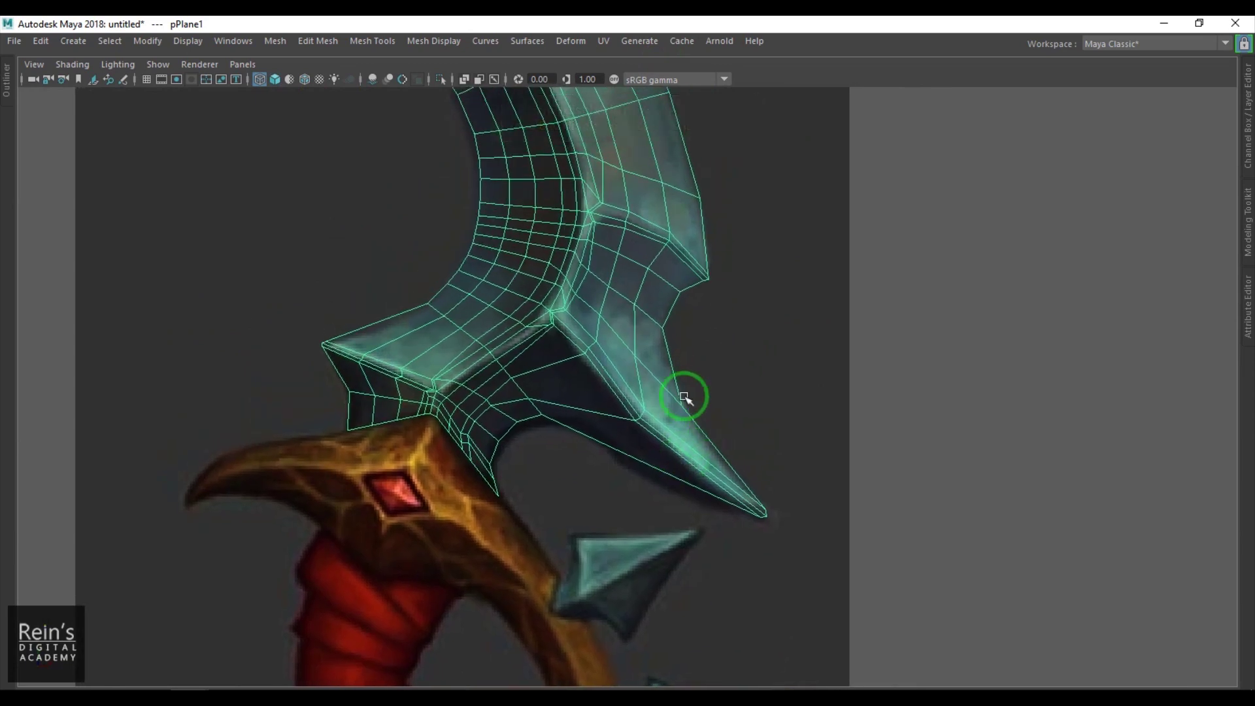
{"action": "scroll", "coordinate": [636, 417], "scroll_direction": "up", "scroll_amount": 2}
{"action": "left_click_drag", "start_coordinate": [664, 442], "coordinate": [607, 378]}
{"action": "middle_click_drag", "start_coordinate": [640, 436], "coordinate": [569, 372], "text": "alt"}
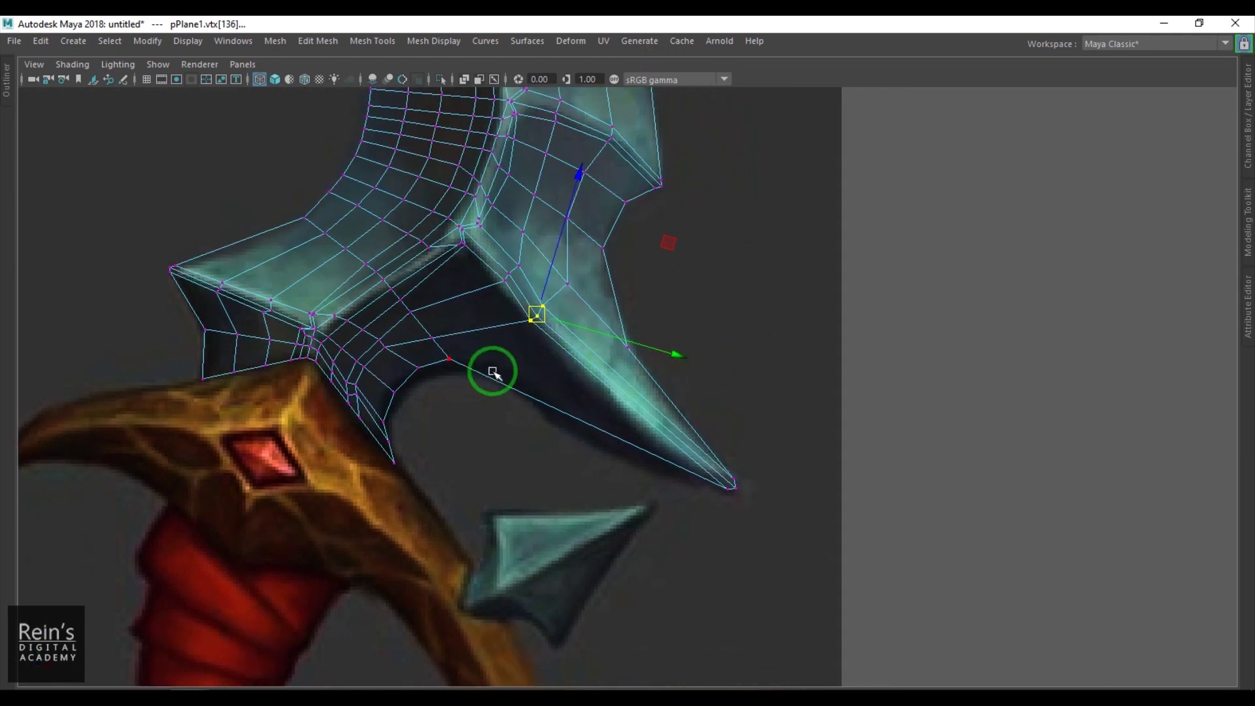
Multi-cut a crosswise edge on the lower outer spike from the hollow's rim vertex across the beveled ridge to the outer edge
{"action": "key", "text": "5"}
{"action": "key", "text": "F8"}
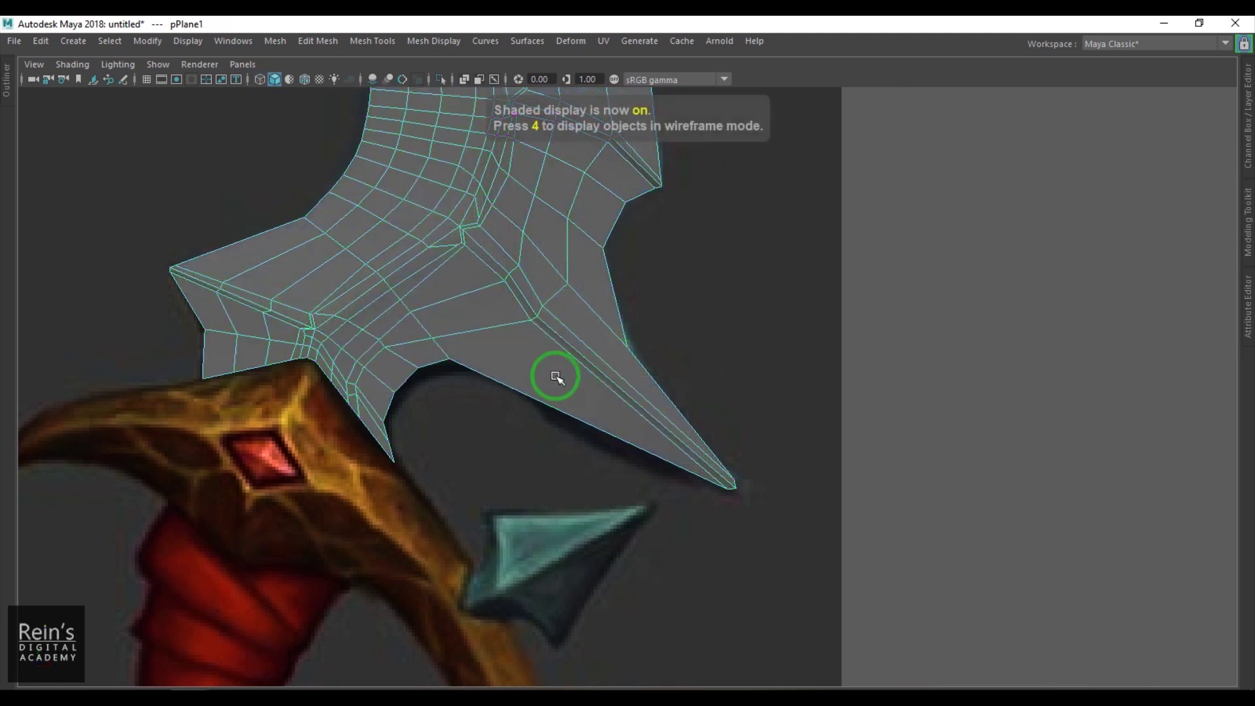
{"action": "right_click_drag", "start_coordinate": [584, 329], "coordinate": [471, 306], "text": "shift"}
{"action": "left_click_drag", "start_coordinate": [474, 371], "coordinate": [430, 361]}
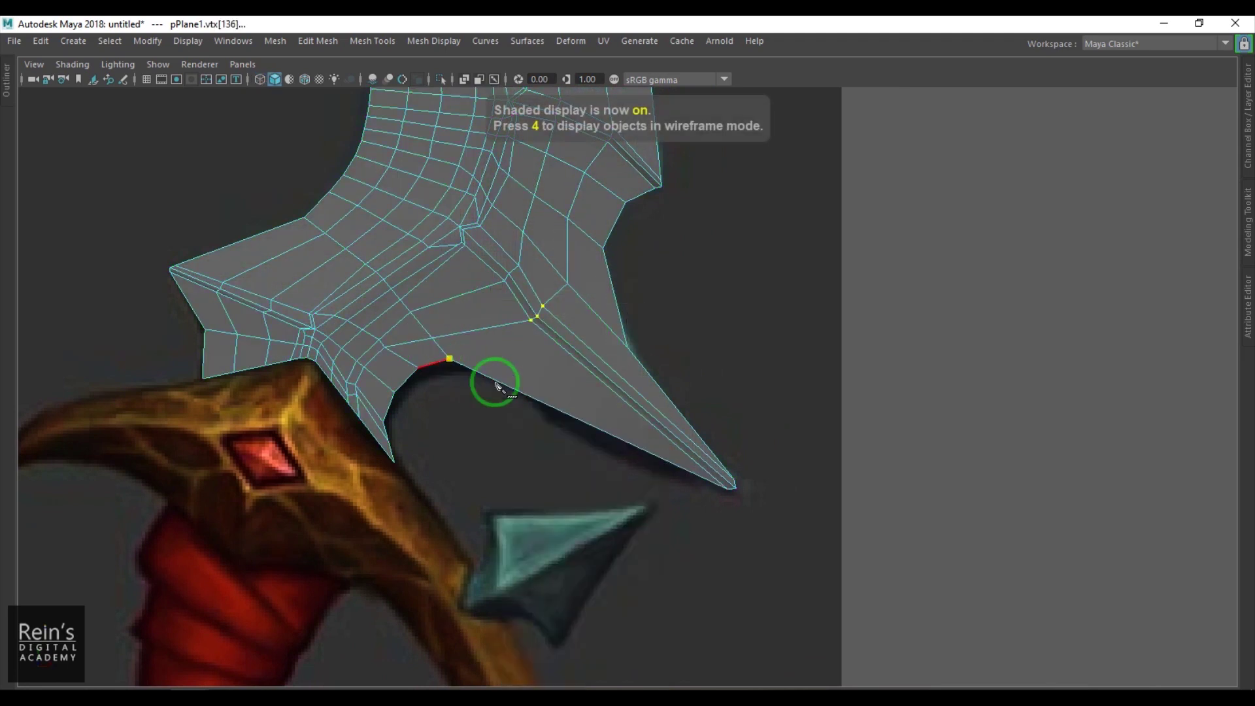
{"action": "mouse_move", "coordinate": [588, 373]}
{"action": "left_mouse_down"}
{"action": "mouse_move", "coordinate": [596, 382]}
{"action": "mouse_move", "coordinate": [578, 353]}
{"action": "left_mouse_up"}
{"action": "scroll", "coordinate": [584, 376], "scroll_direction": "up", "scroll_amount": 4}
{"action": "left_click", "coordinate": [590, 345]}
{"action": "left_click", "coordinate": [626, 323]}
{"action": "key", "text": "Return"}
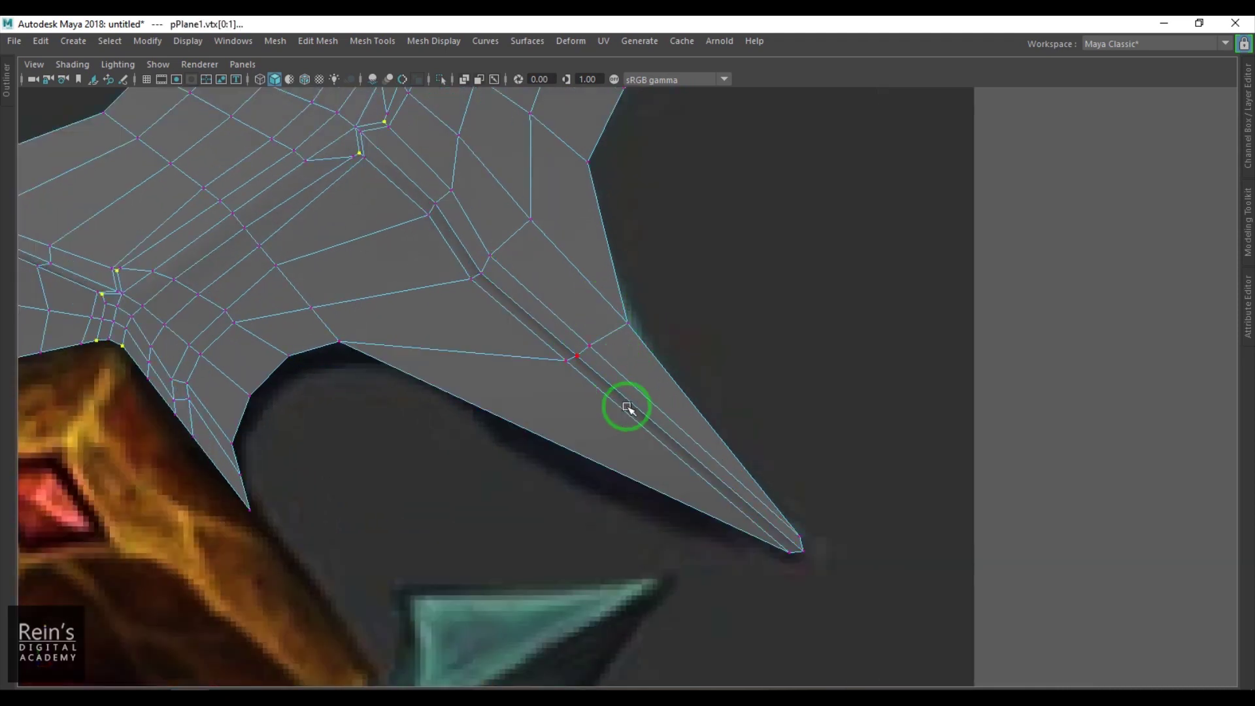
Move the new cut's ridge and outer-edge vertices up toward the blade's body, keeping the outer vertex on the reference outline
{"action": "left_click_drag", "start_coordinate": [601, 378], "coordinate": [554, 334]}
{"action": "left_click_drag", "start_coordinate": [580, 359], "coordinate": [536, 334]}
{"action": "left_click_drag", "start_coordinate": [647, 342], "coordinate": [605, 308]}
{"action": "left_click_drag", "start_coordinate": [622, 322], "coordinate": [598, 261]}
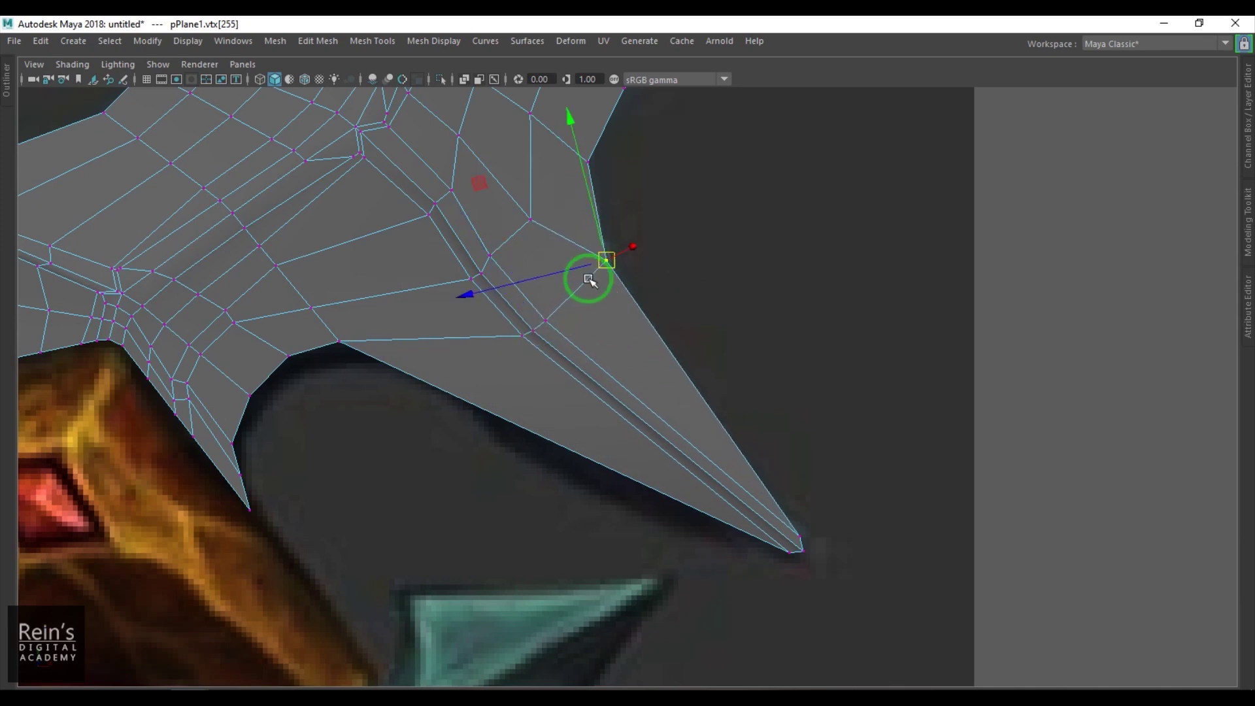
Try to divide the lower outer spike's tip by applying Connect Components to its faces, and undo the result
{"action": "right_click_drag", "start_coordinate": [593, 423], "coordinate": [590, 329]}
{"action": "left_click", "coordinate": [609, 393]}
{"action": "key", "text": "w"}
{"action": "right_click_drag", "start_coordinate": [666, 365], "coordinate": [584, 352], "text": "shift"}
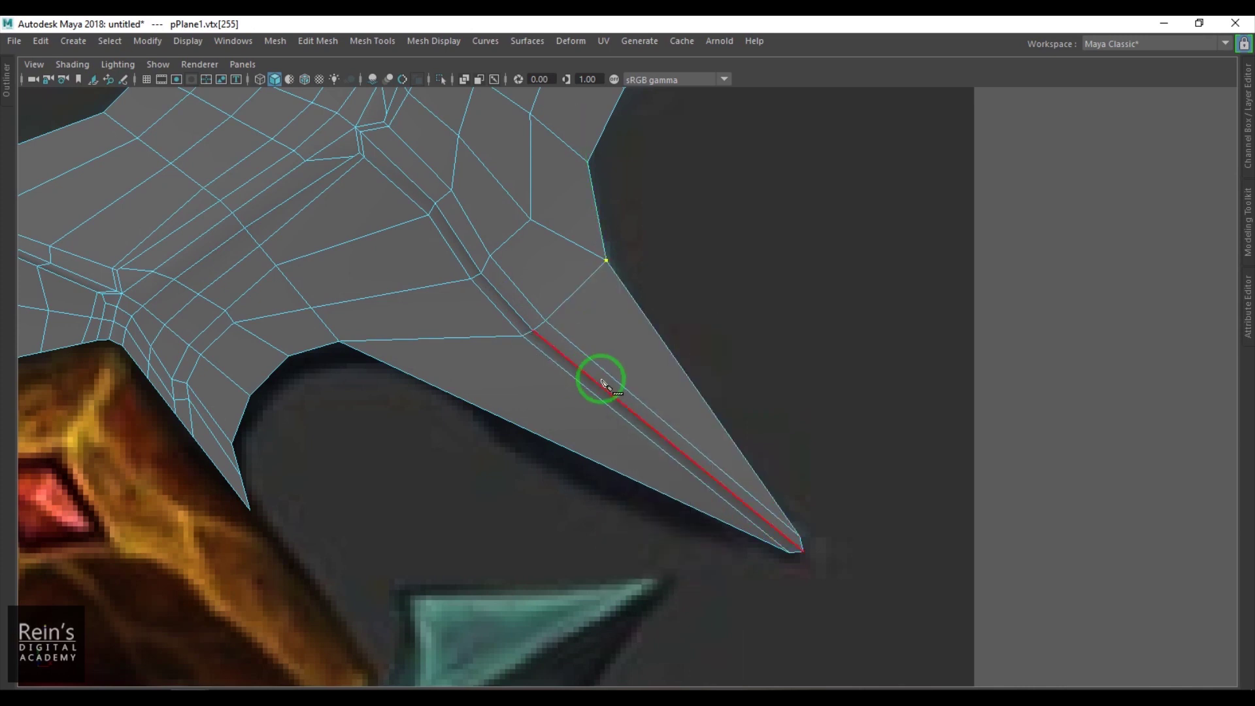
{"action": "key", "text": "w"}
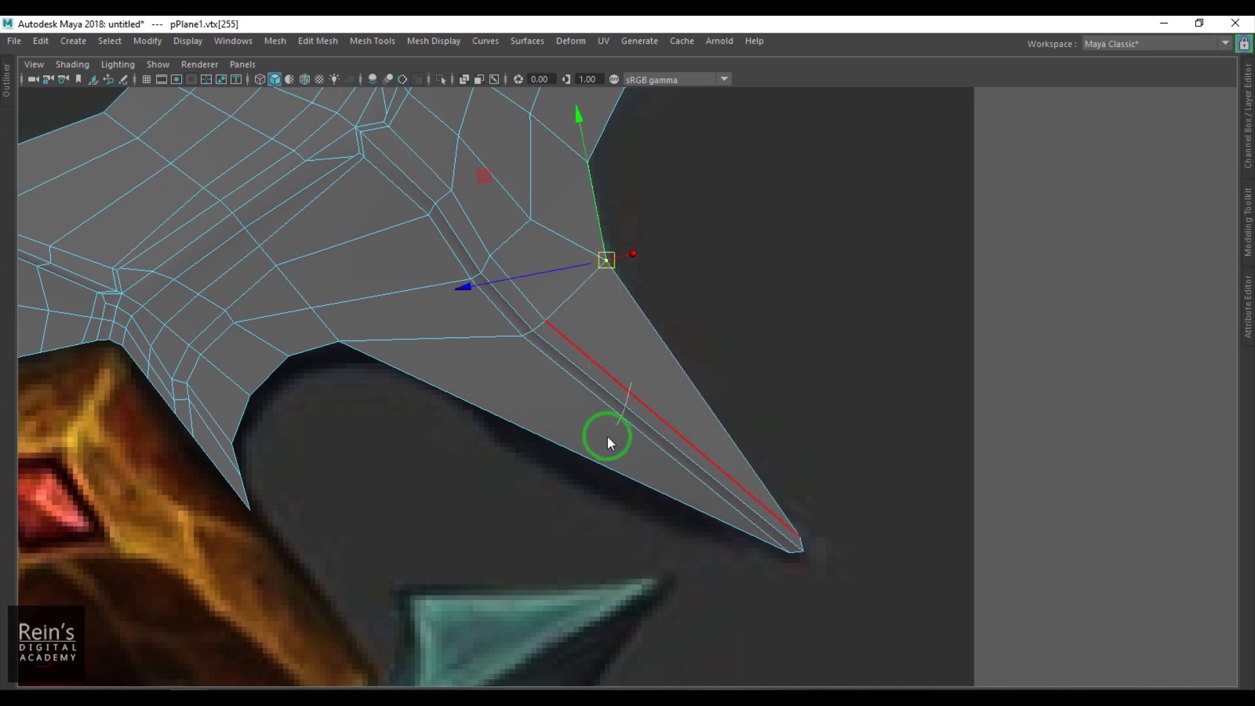
{"action": "right_click_drag", "start_coordinate": [618, 426], "coordinate": [562, 417]}
{"action": "left_click_drag", "start_coordinate": [450, 467], "coordinate": [771, 406]}
{"action": "right_click", "coordinate": [739, 317], "text": "shift"}
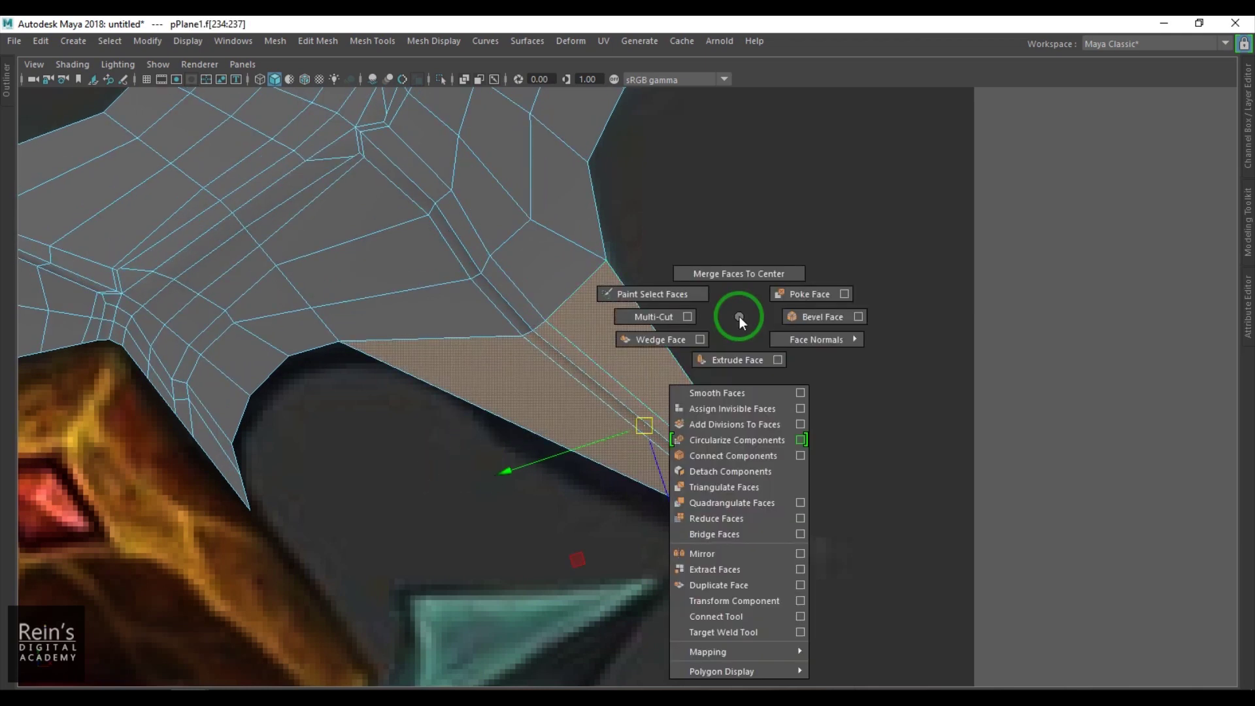
{"action": "left_click", "coordinate": [743, 457]}
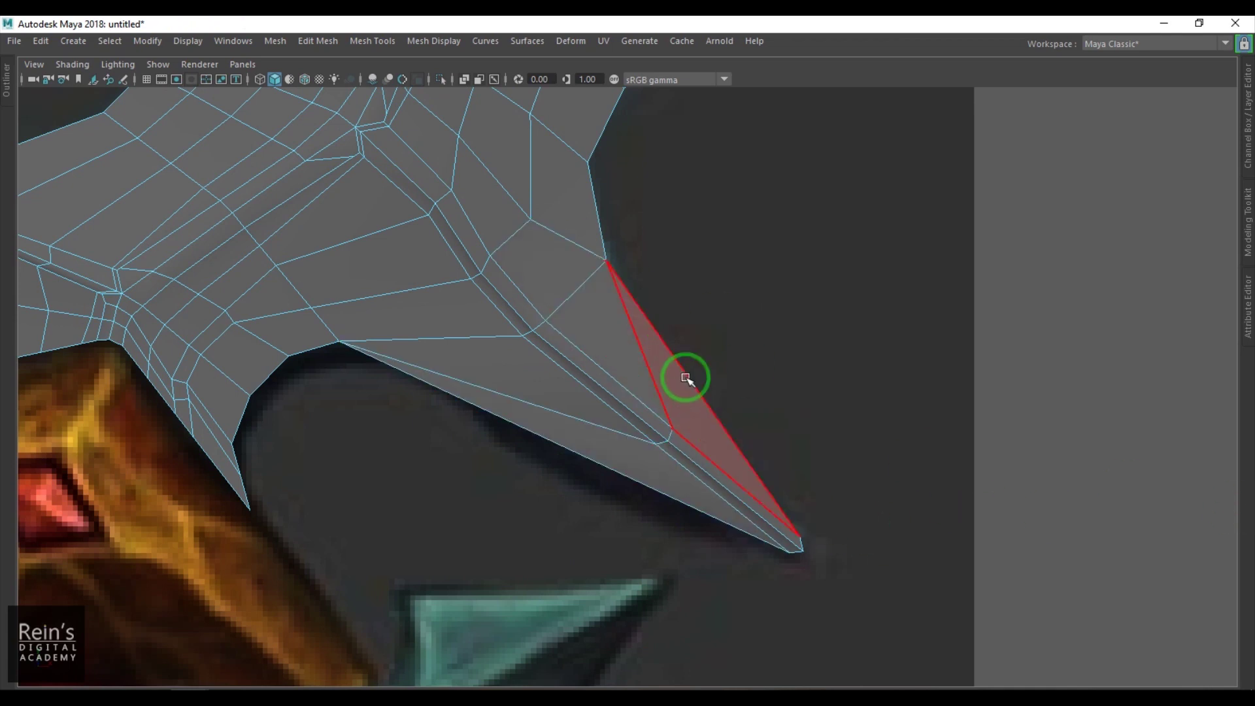
{"action": "key", "text": "ctrl+z"}
{"action": "left_click", "coordinate": [844, 372]}
Multi-cut a crosswise edge through the middle of the lower outer spike's tip, from the outer edge across the ridge to the underside
{"action": "key", "text": "F8"}
{"action": "right_click_drag", "start_coordinate": [665, 320], "coordinate": [561, 348], "text": "shift"}
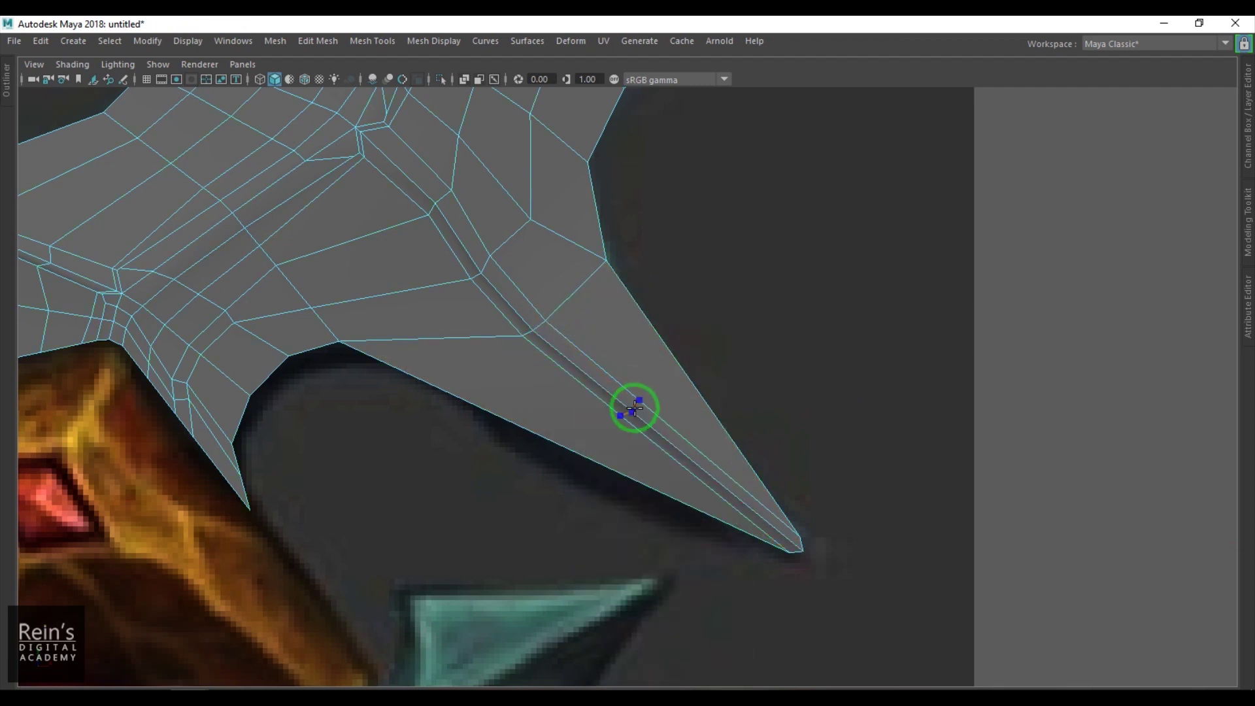
{"action": "left_click", "coordinate": [680, 366]}
{"action": "left_click", "coordinate": [621, 417]}
{"action": "left_click", "coordinate": [576, 453]}
{"action": "key", "text": "q"}
Adjust the ridge vertices of the spike tip's new cut so that it crosses the bevel cleanly
{"action": "scroll", "coordinate": [618, 457], "scroll_direction": "up", "scroll_amount": 1}
{"action": "right_click_drag", "start_coordinate": [618, 451], "coordinate": [587, 427]}
{"action": "left_click", "coordinate": [620, 423]}
{"action": "key", "text": "w"}
{"action": "mouse_move", "coordinate": [625, 431]}
{"action": "left_mouse_down"}
{"action": "mouse_move", "coordinate": [614, 441]}
{"action": "mouse_move", "coordinate": [621, 427]}
{"action": "left_mouse_up"}
{"action": "left_click", "coordinate": [646, 404]}
Return to object mode and turn on wireframe on shaded to check the lower outer spike's topology
{"action": "scroll", "coordinate": [472, 366], "scroll_direction": "down", "scroll_amount": 1}
{"action": "right_click_drag", "start_coordinate": [471, 365], "coordinate": [553, 300]}
{"action": "left_click", "coordinate": [882, 244]}
{"action": "scroll", "coordinate": [600, 374], "scroll_direction": "down", "scroll_amount": 6}
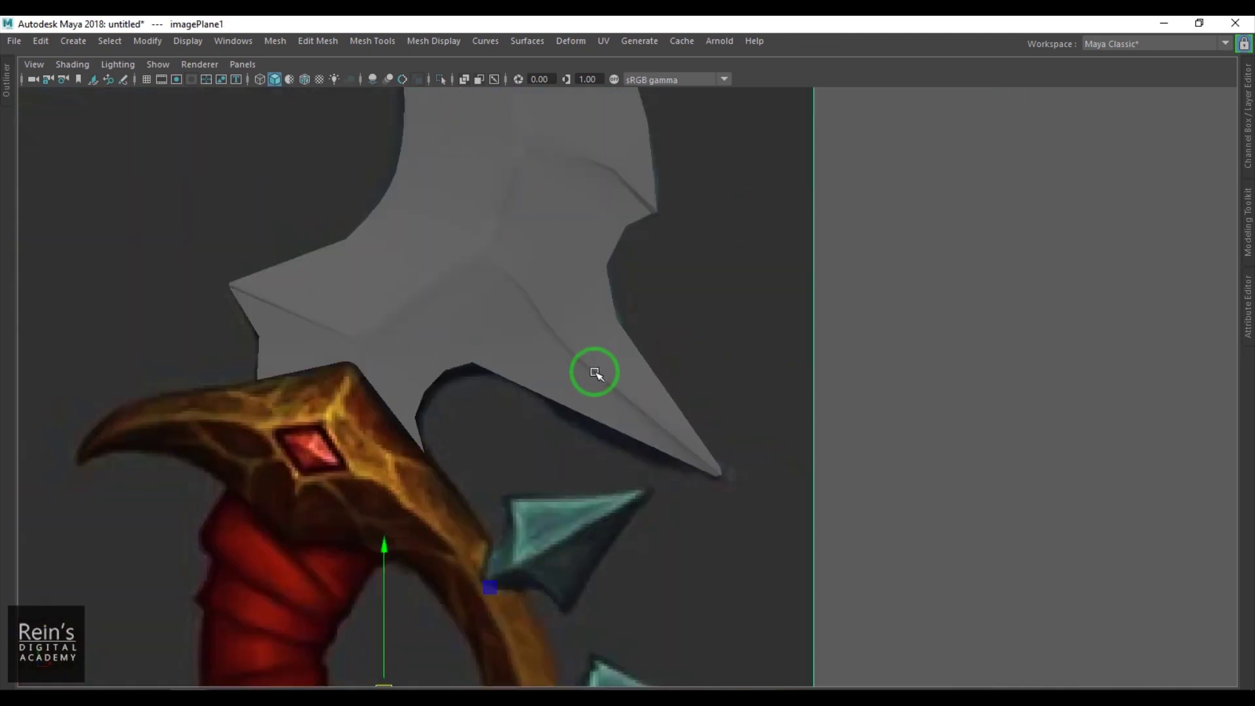
{"action": "left_click", "coordinate": [305, 79]}
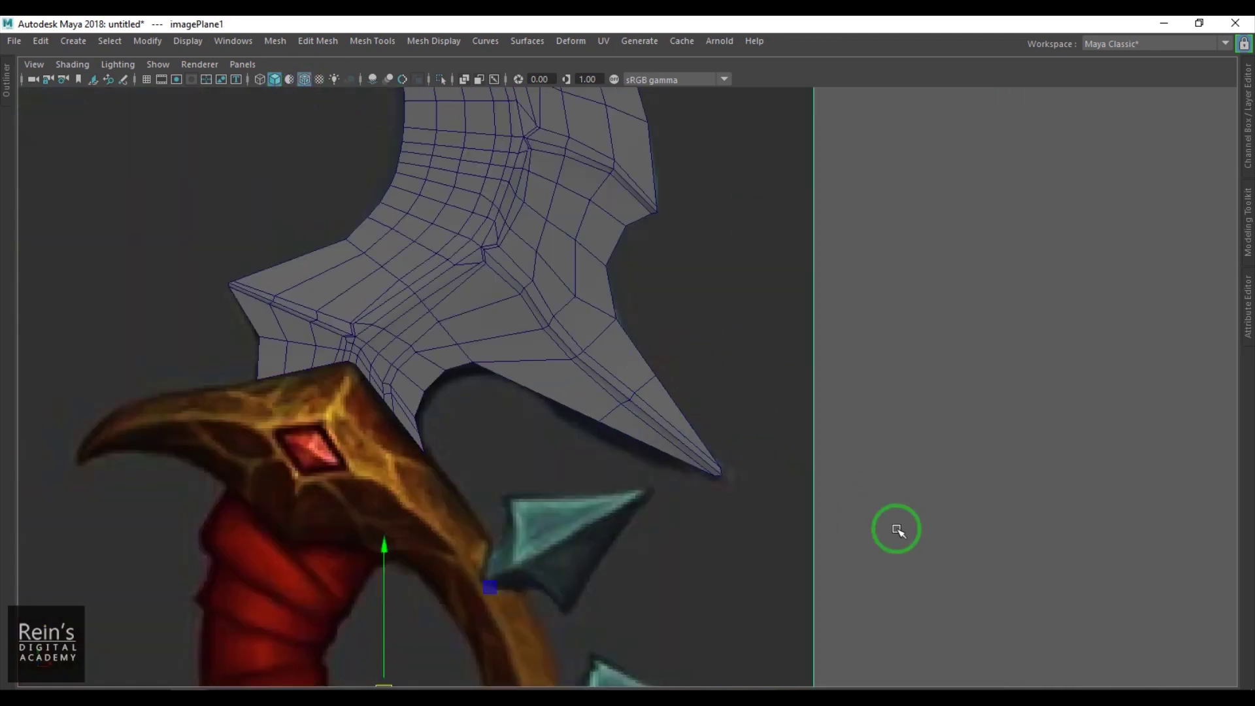
{"action": "scroll", "coordinate": [772, 515], "scroll_direction": "up", "scroll_amount": 2}
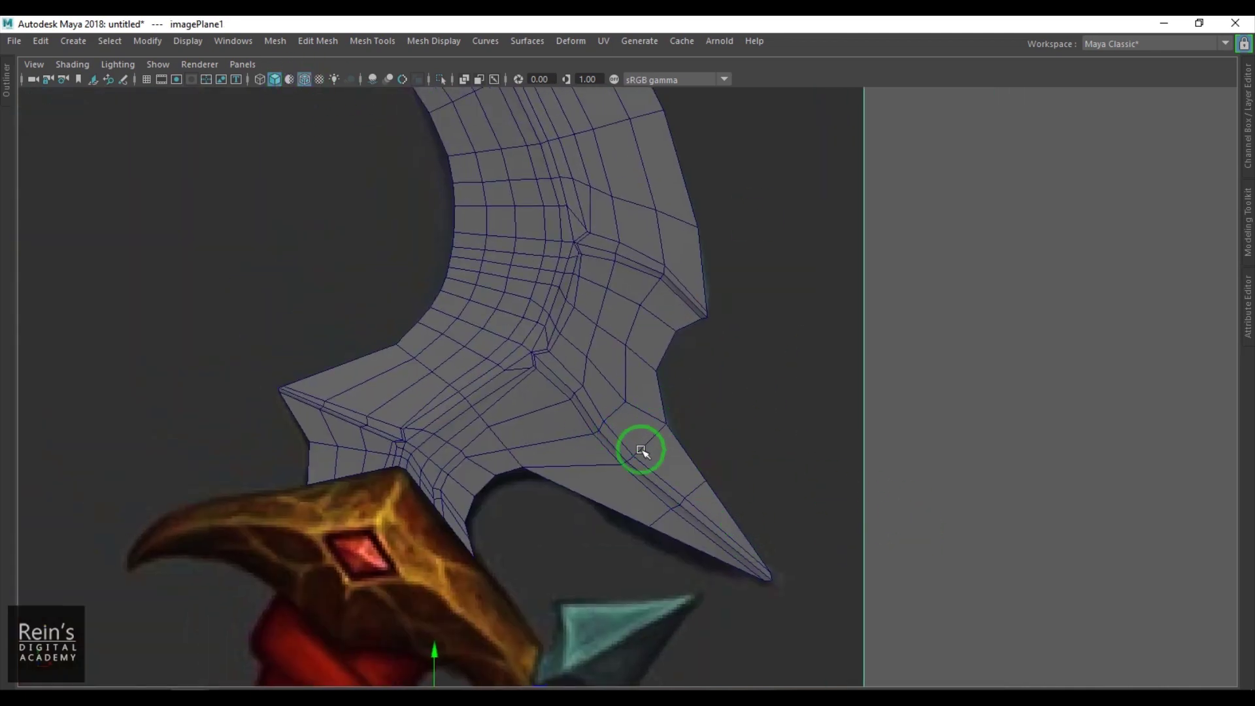
{"action": "scroll", "coordinate": [644, 449], "scroll_direction": "up", "scroll_amount": 4}
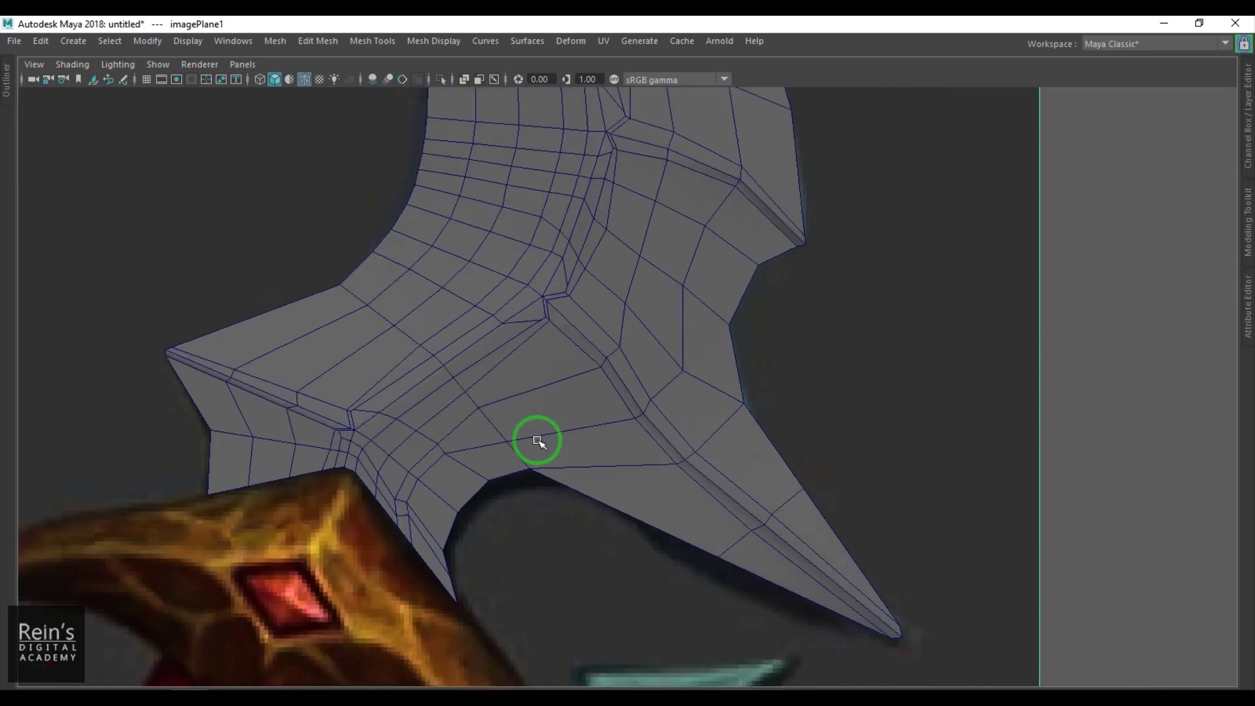
{"action": "scroll", "coordinate": [531, 441], "scroll_direction": "up", "scroll_amount": 1}
Slide the crosswise loop ending at the hollow toward the lower spike, and pull the spike's underside vertex down to the reference outline
{"action": "left_click", "coordinate": [512, 400]}
{"action": "double_click", "coordinate": [513, 400]}
{"action": "right_click_drag", "start_coordinate": [640, 364], "coordinate": [641, 486], "text": "shift"}
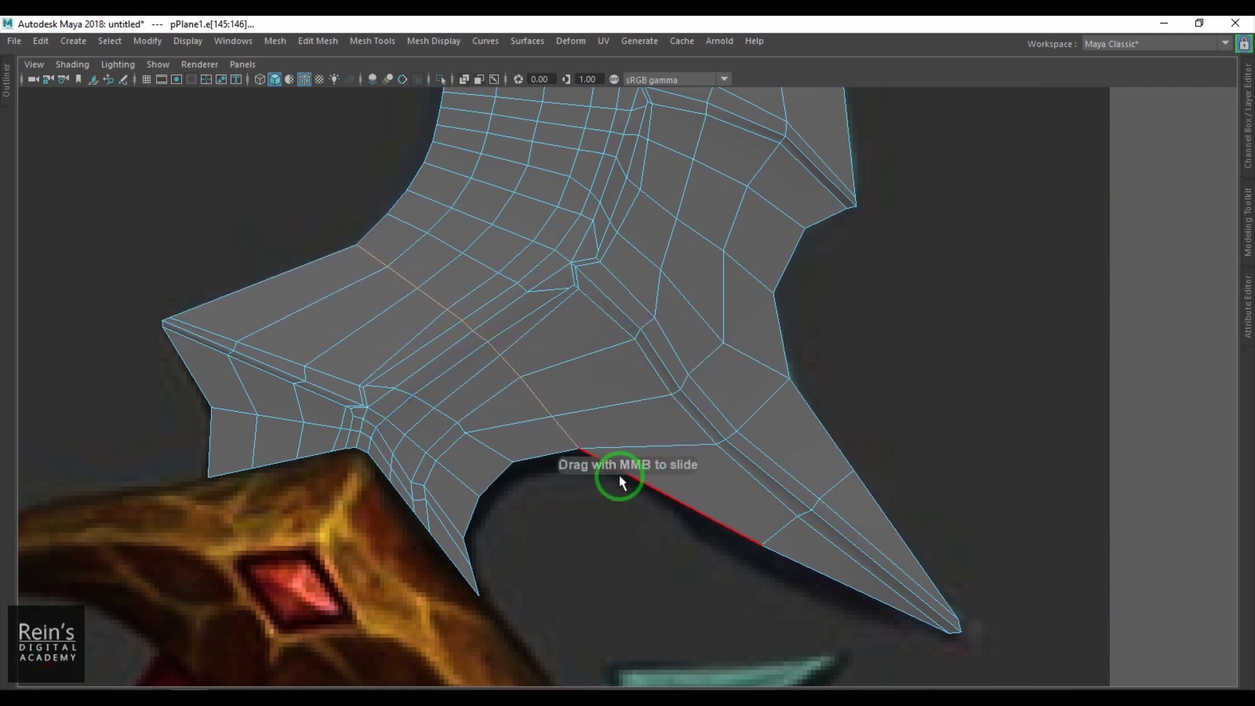
{"action": "key", "text": "F9"}
{"action": "mouse_move", "coordinate": [763, 550]}
{"action": "left_mouse_down"}
{"action": "mouse_move", "coordinate": [743, 561]}
{"action": "mouse_move", "coordinate": [758, 565]}
{"action": "left_mouse_up"}
Insert a crosswise edge between the two cuts on the lower outer spike and fit its underside vertex to the reference outline
{"action": "key", "text": "F10"}
{"action": "left_click", "coordinate": [771, 477]}
{"action": "right_click_drag", "start_coordinate": [722, 439], "coordinate": [795, 476], "text": "shift"}
{"action": "key", "text": "F9"}
{"action": "left_click_drag", "start_coordinate": [677, 506], "coordinate": [694, 514]}
Shift the outermost cut toward the spike's tip and fit its two end vertices to the reference outline, checking in wireframe
{"action": "left_click_drag", "start_coordinate": [925, 552], "coordinate": [695, 575]}
{"action": "left_click_drag", "start_coordinate": [801, 524], "coordinate": [835, 542]}
{"action": "left_click", "coordinate": [779, 580]}
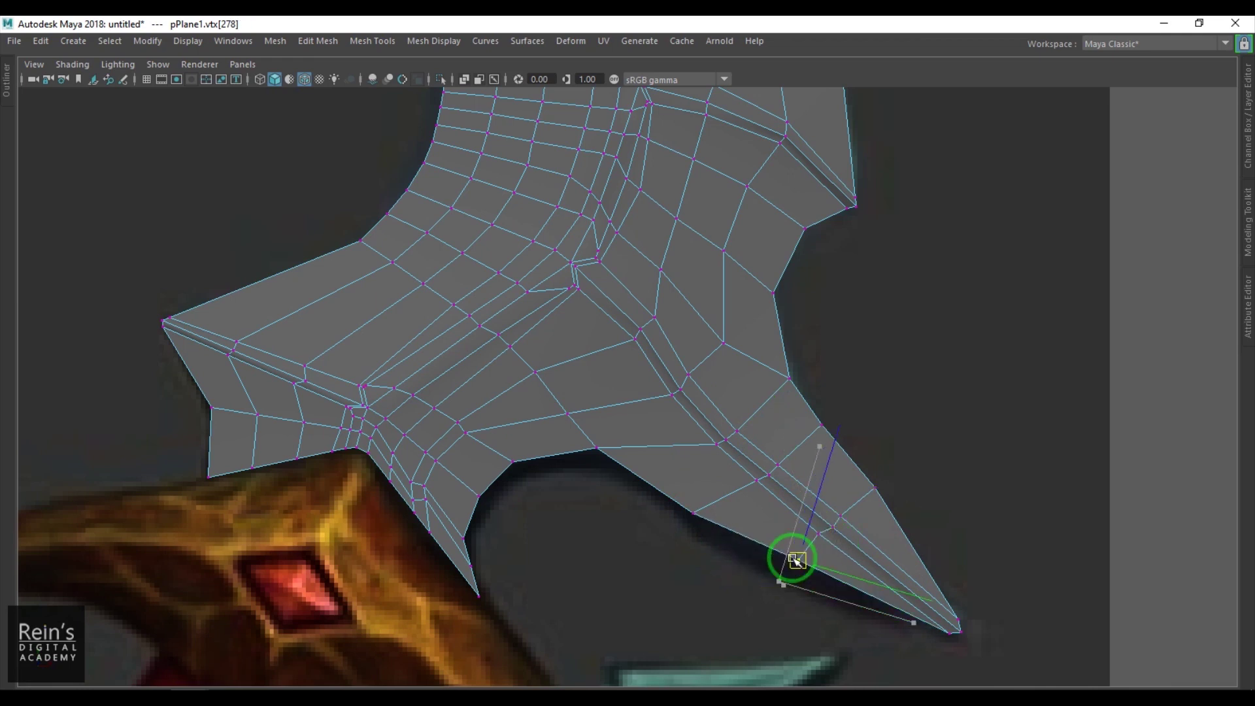
{"action": "key", "text": "4"}
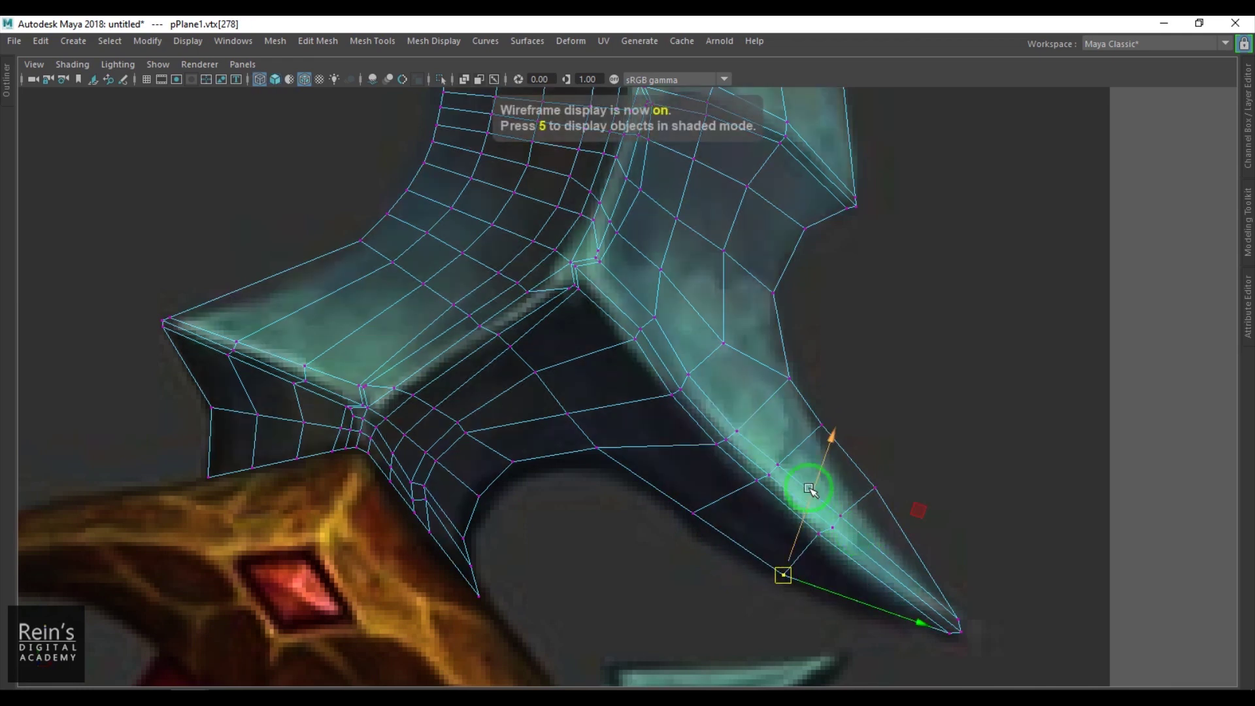
{"action": "left_click", "coordinate": [874, 494]}
{"action": "key", "text": "6"}
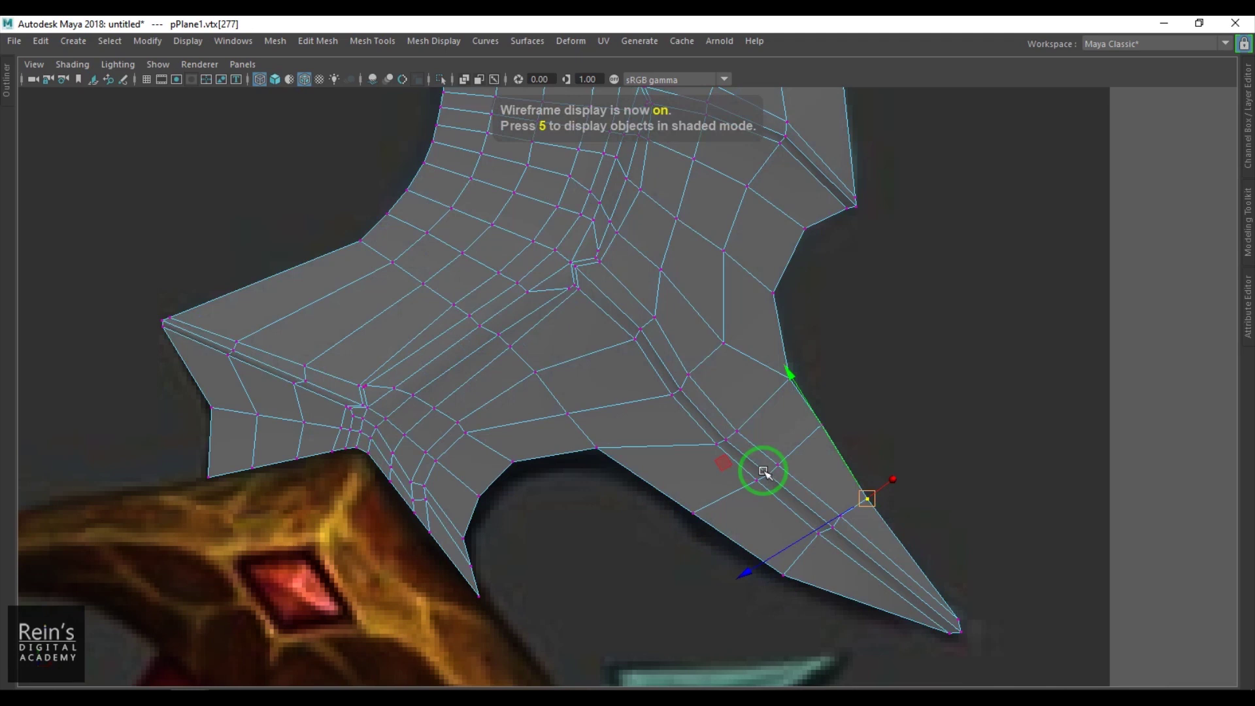
{"action": "key", "text": "F8"}
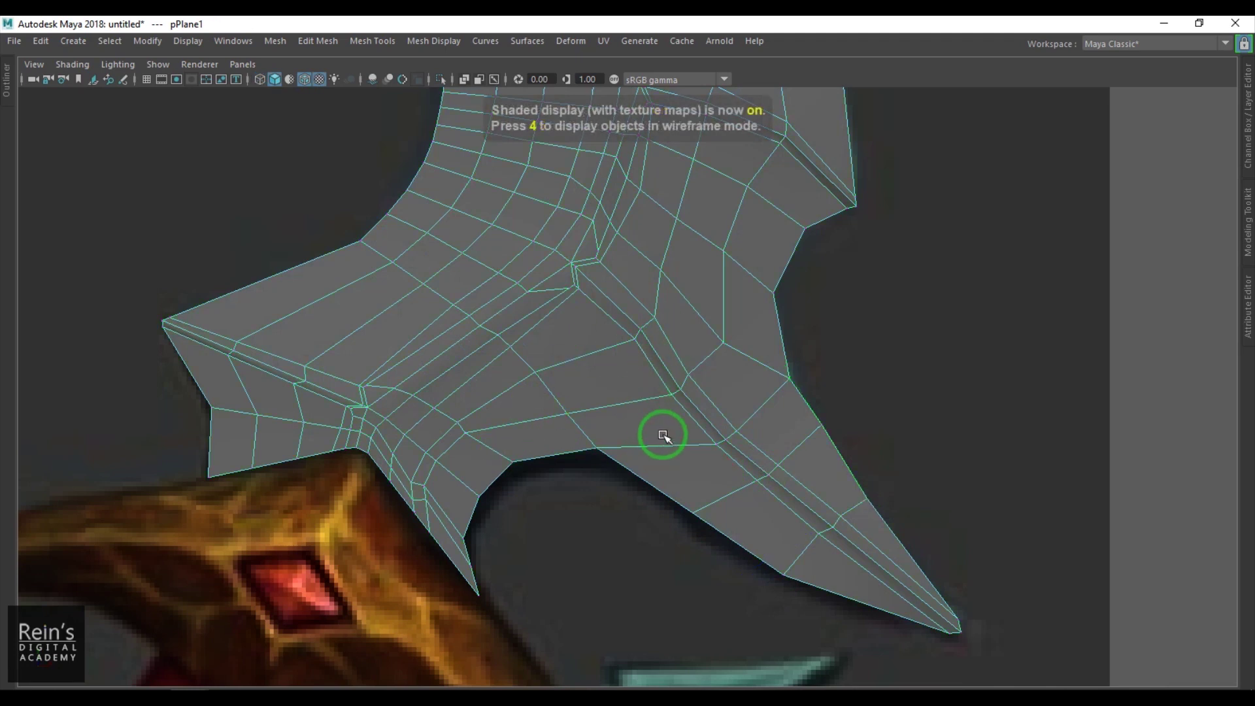
Examine the refined lower spike and overall blade form from several angles in the perspective view
{"action": "key", "text": "space"}
{"action": "left_click_drag", "start_coordinate": [699, 429], "coordinate": [696, 354]}
{"action": "left_click_drag", "start_coordinate": [723, 383], "coordinate": [535, 370], "text": "alt"}
{"action": "middle_click_drag", "start_coordinate": [569, 366], "coordinate": [577, 463], "text": "alt"}
{"action": "right_click_drag", "start_coordinate": [577, 463], "coordinate": [644, 477], "text": "alt"}
{"action": "left_click_drag", "start_coordinate": [645, 477], "coordinate": [628, 287], "text": "alt"}
{"action": "key", "text": "F11"}
Slide the uppermost crosswise loop of the blade's outer arc up toward the top spike in the front view
{"action": "key", "text": "space"}
{"action": "right_click_drag", "start_coordinate": [624, 397], "coordinate": [628, 317]}
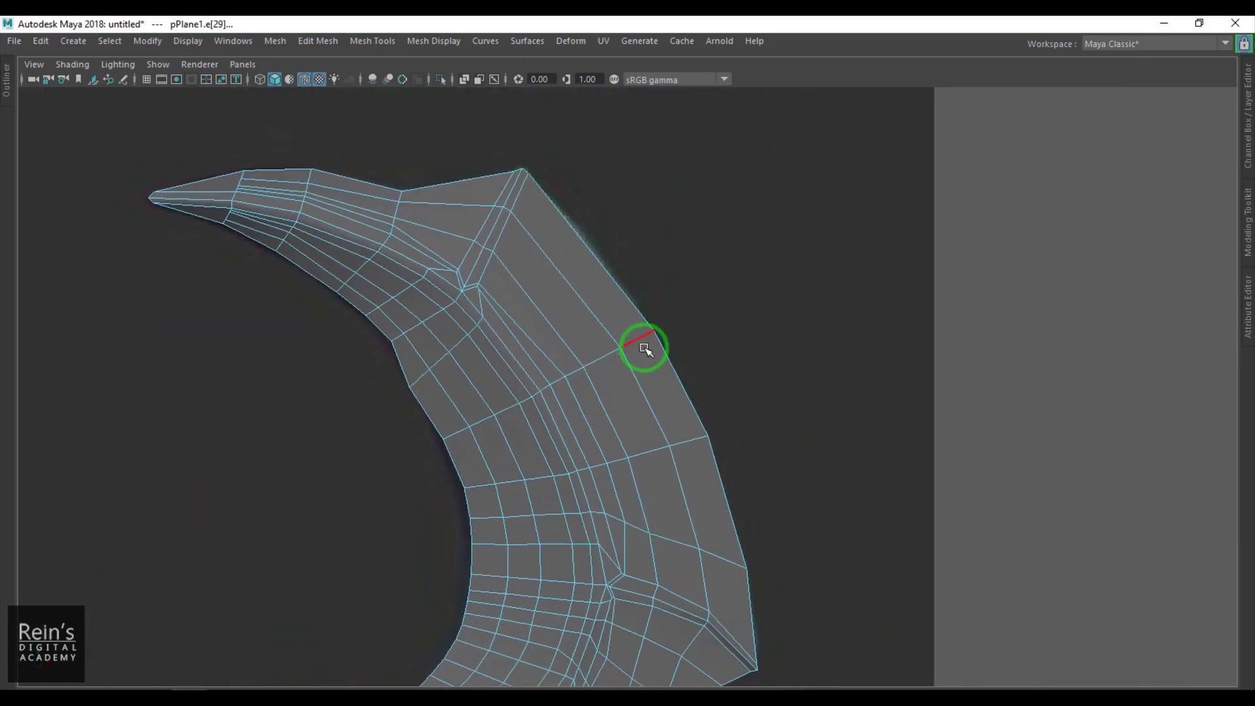
{"action": "double_click", "coordinate": [636, 330]}
{"action": "right_click_drag", "start_coordinate": [726, 269], "coordinate": [759, 396], "text": "shift"}
{"action": "mouse_move", "coordinate": [711, 382]}
{"action": "middle_mouse_down"}
{"action": "mouse_move", "coordinate": [680, 383]}
{"action": "mouse_move", "coordinate": [731, 373]}
{"action": "middle_mouse_up"}
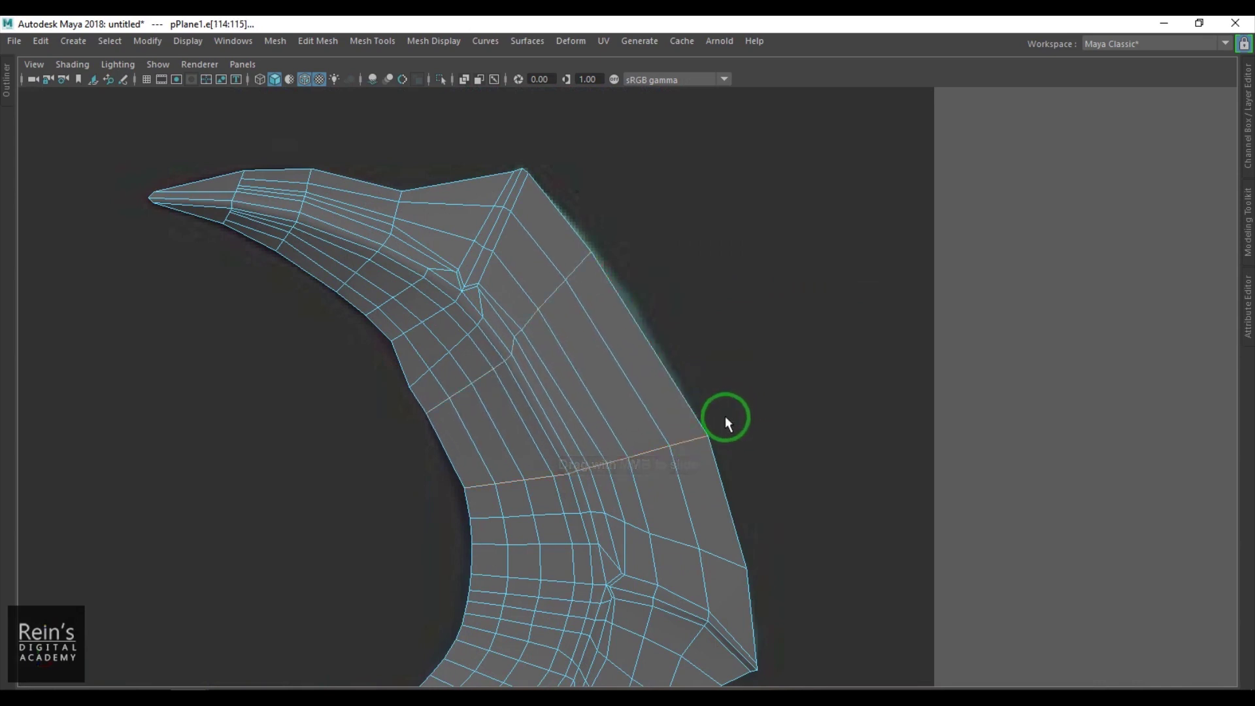
Insert a crosswise loop in the wide gap on the upper arc and nudge its outer and bevel vertices upward to smooth its curve
{"action": "right_click_drag", "start_coordinate": [608, 340], "coordinate": [710, 362], "text": "shift"}
{"action": "left_click_drag", "start_coordinate": [573, 319], "coordinate": [703, 419]}
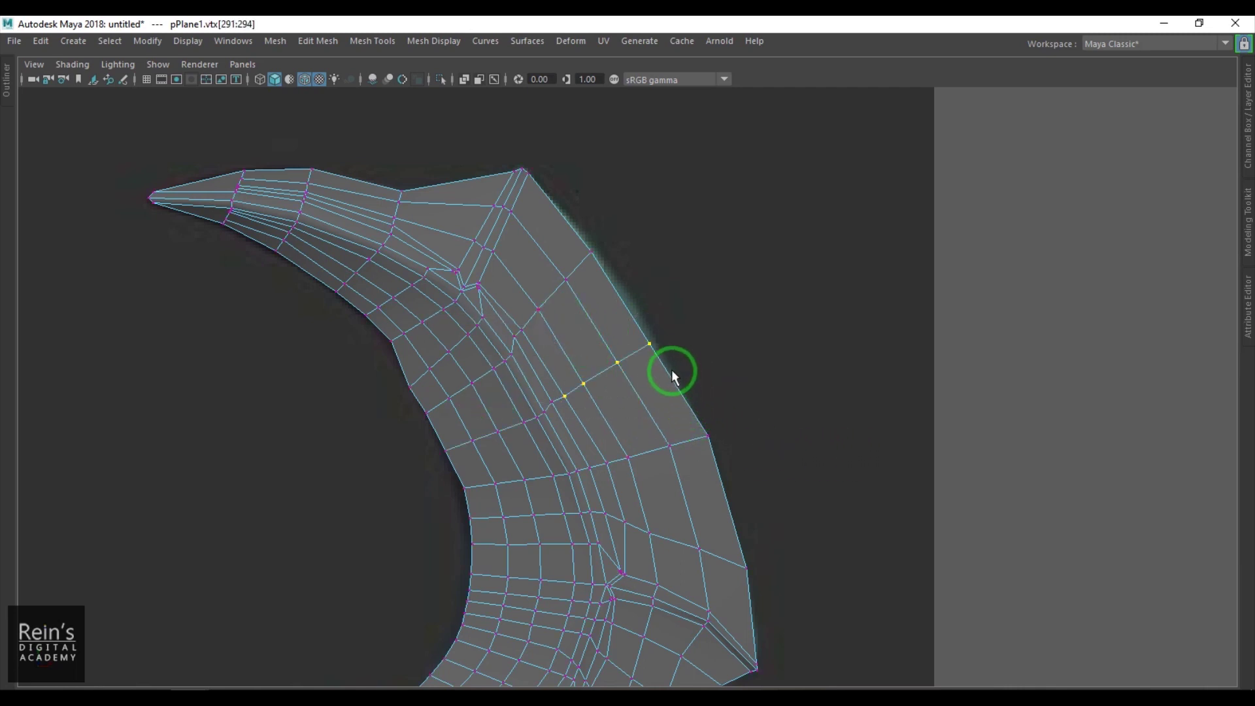
{"action": "right_click_drag", "start_coordinate": [681, 364], "coordinate": [595, 365], "text": "ctrl+shift"}
{"action": "left_click_drag", "start_coordinate": [647, 378], "coordinate": [717, 262]}
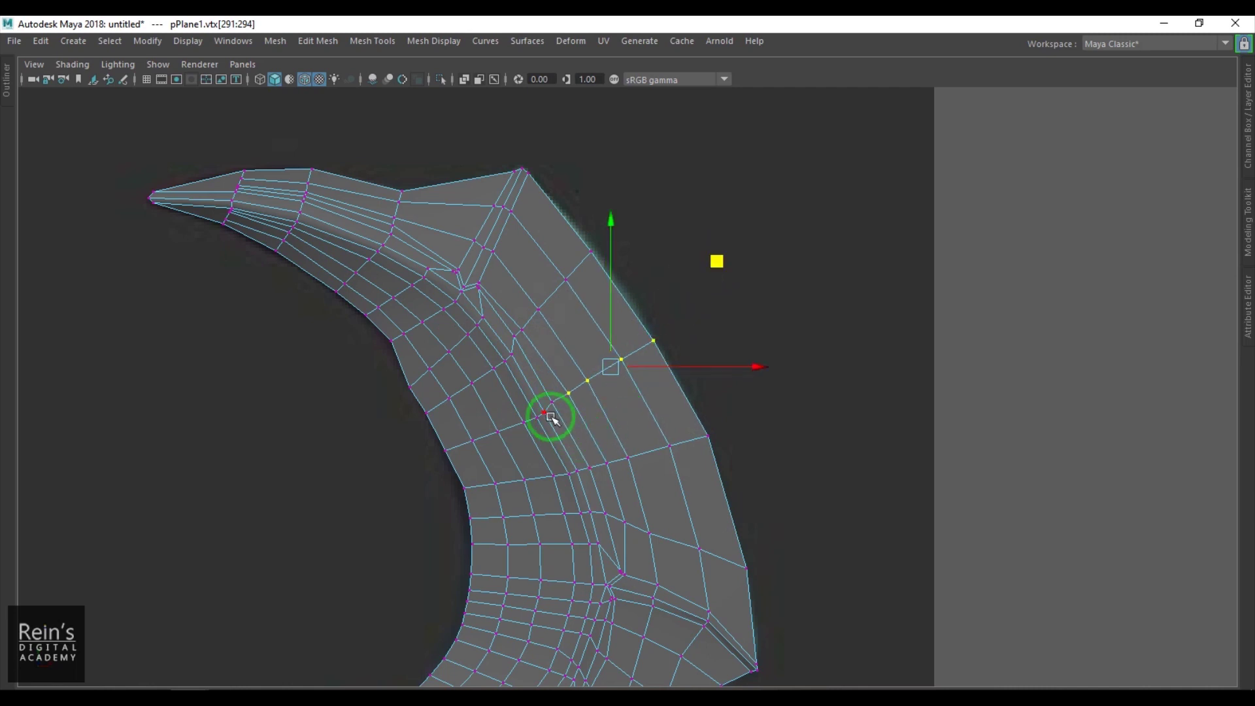
{"action": "left_click_drag", "start_coordinate": [558, 426], "coordinate": [559, 427]}
{"action": "middle_click_drag", "start_coordinate": [652, 314], "coordinate": [656, 302]}
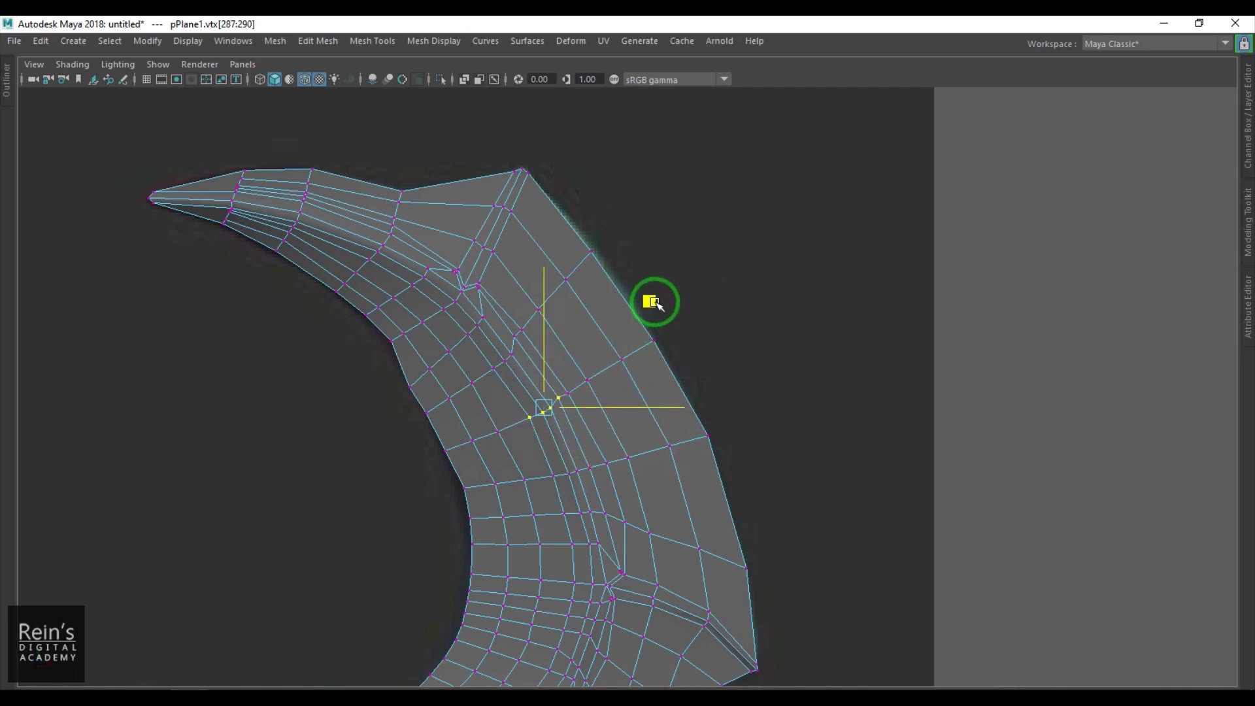
{"action": "right_click_drag", "start_coordinate": [597, 546], "coordinate": [624, 490]}
{"action": "middle_click_drag", "start_coordinate": [628, 491], "coordinate": [664, 258], "text": "alt"}
{"action": "left_click", "coordinate": [825, 385]}
Display the blade in smooth preview in perspective, turn off wireframe on shaded, and inspect its surface beside the reference
{"action": "key", "text": "space"}
{"action": "left_click_drag", "start_coordinate": [736, 449], "coordinate": [727, 353]}
{"action": "right_click_drag", "start_coordinate": [762, 340], "coordinate": [726, 444], "text": "alt"}
{"action": "left_click_drag", "start_coordinate": [737, 451], "coordinate": [746, 436], "text": "alt"}
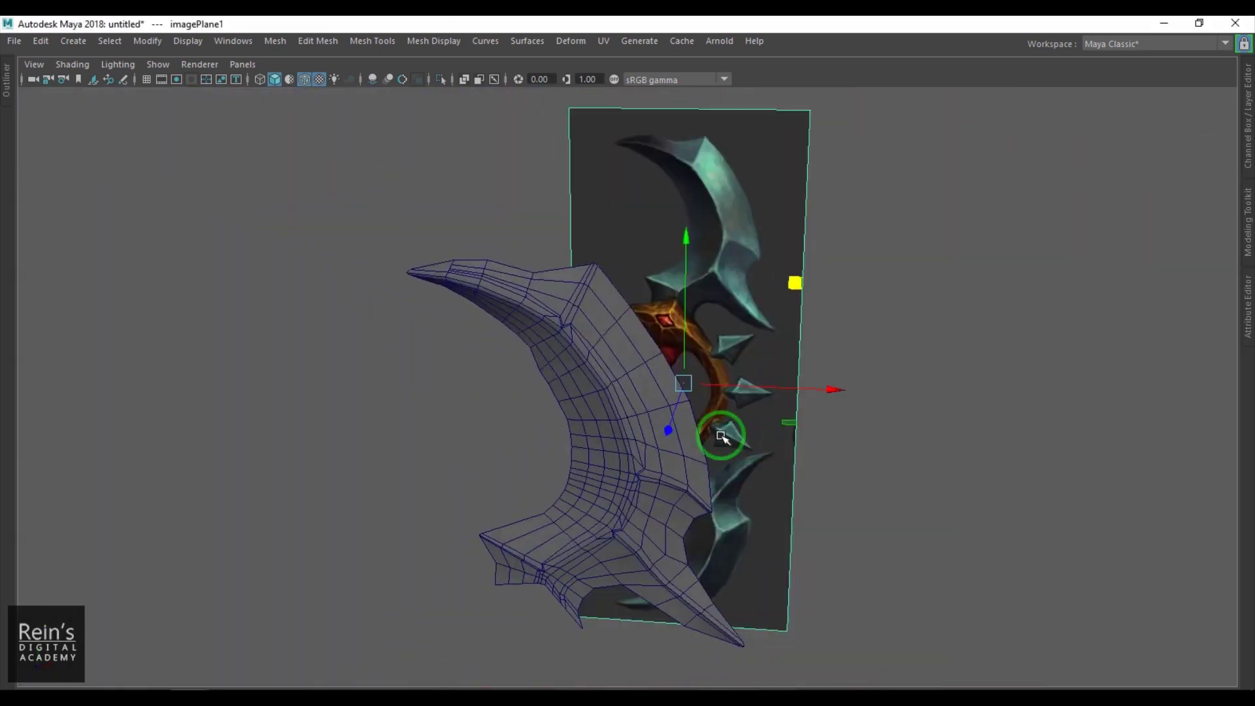
{"action": "left_click", "coordinate": [626, 404]}
{"action": "key", "text": "3"}
{"action": "left_click", "coordinate": [1020, 524]}
{"action": "right_click_drag", "start_coordinate": [1001, 520], "coordinate": [887, 493], "text": "alt"}
{"action": "left_click_drag", "start_coordinate": [822, 500], "coordinate": [852, 472], "text": "alt"}
{"action": "left_click", "coordinate": [301, 80]}
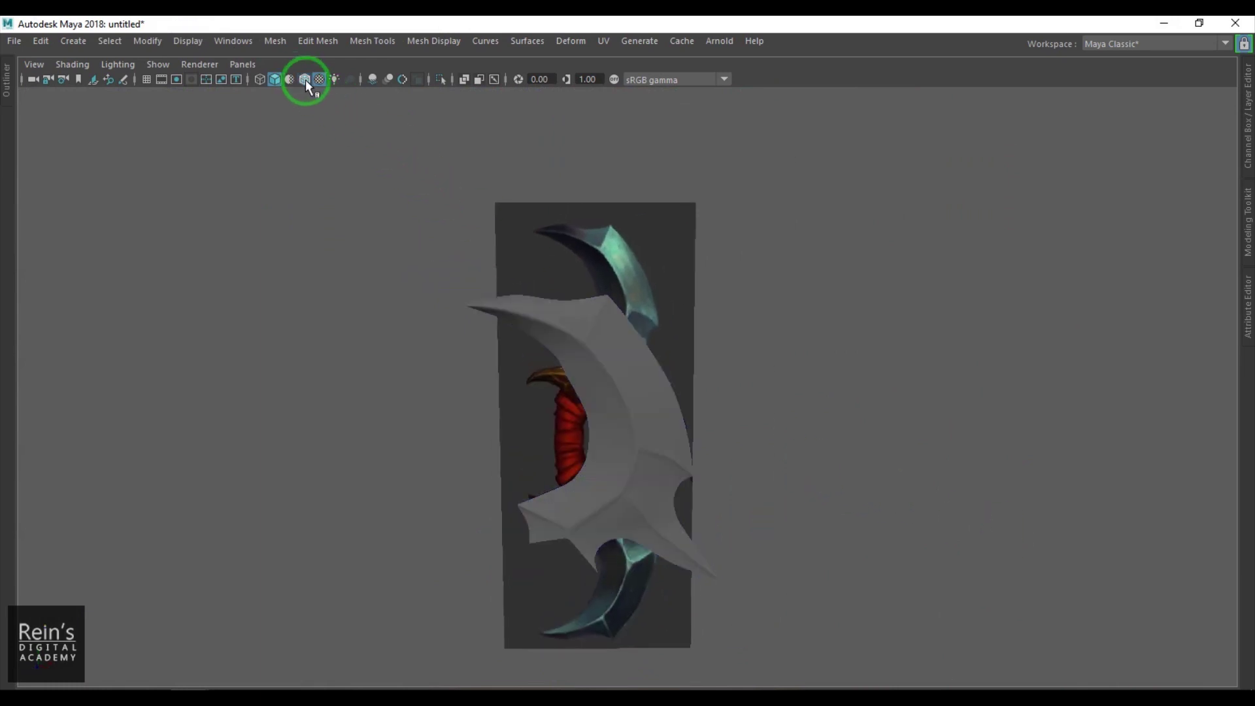
{"action": "mouse_move", "coordinate": [749, 485]}
{"action": "left_mouse_down", "text": "alt"}
{"action": "mouse_move", "coordinate": [723, 449]}
{"action": "mouse_move", "coordinate": [674, 492]}
{"action": "mouse_move", "coordinate": [743, 479]}
{"action": "mouse_move", "coordinate": [798, 532]}
{"action": "mouse_move", "coordinate": [745, 541]}
{"action": "mouse_move", "coordinate": [816, 546]}
{"action": "left_mouse_up", "text": "alt"}
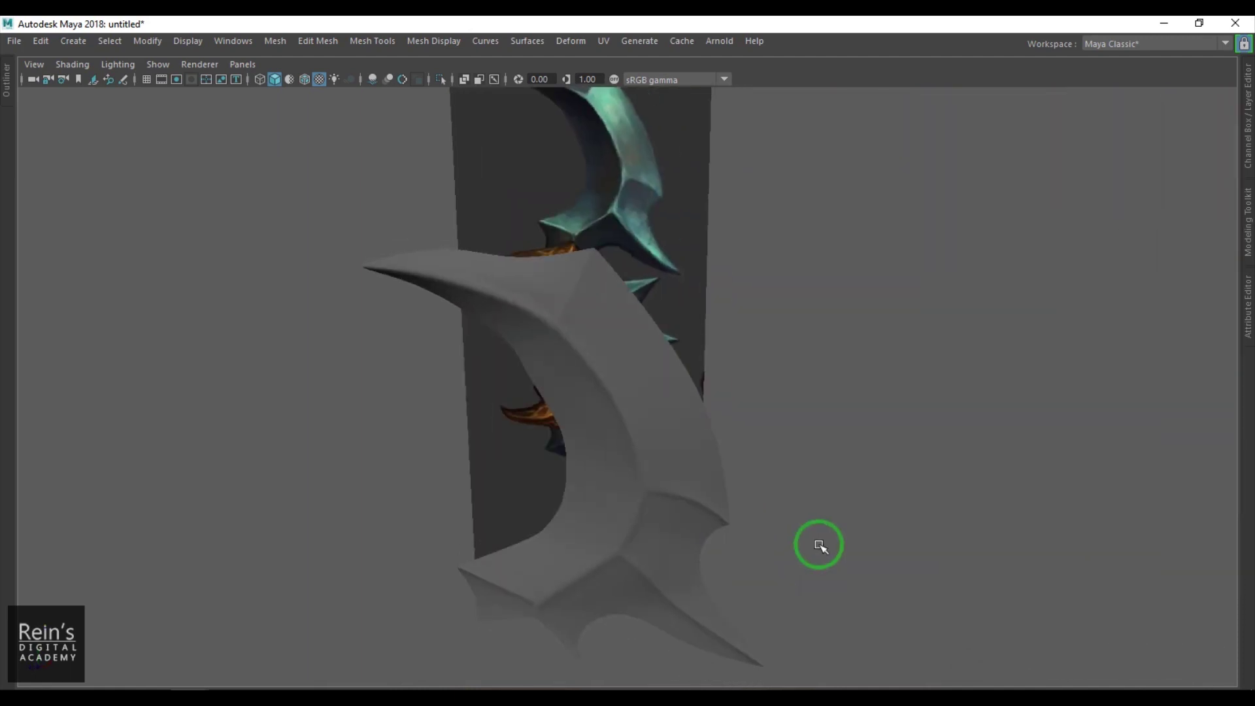
Turn on wireframe on shaded and pick out faces along the blade's broad outer bevel to examine its topology
{"action": "left_click_drag", "start_coordinate": [790, 512], "coordinate": [735, 460], "text": "alt"}
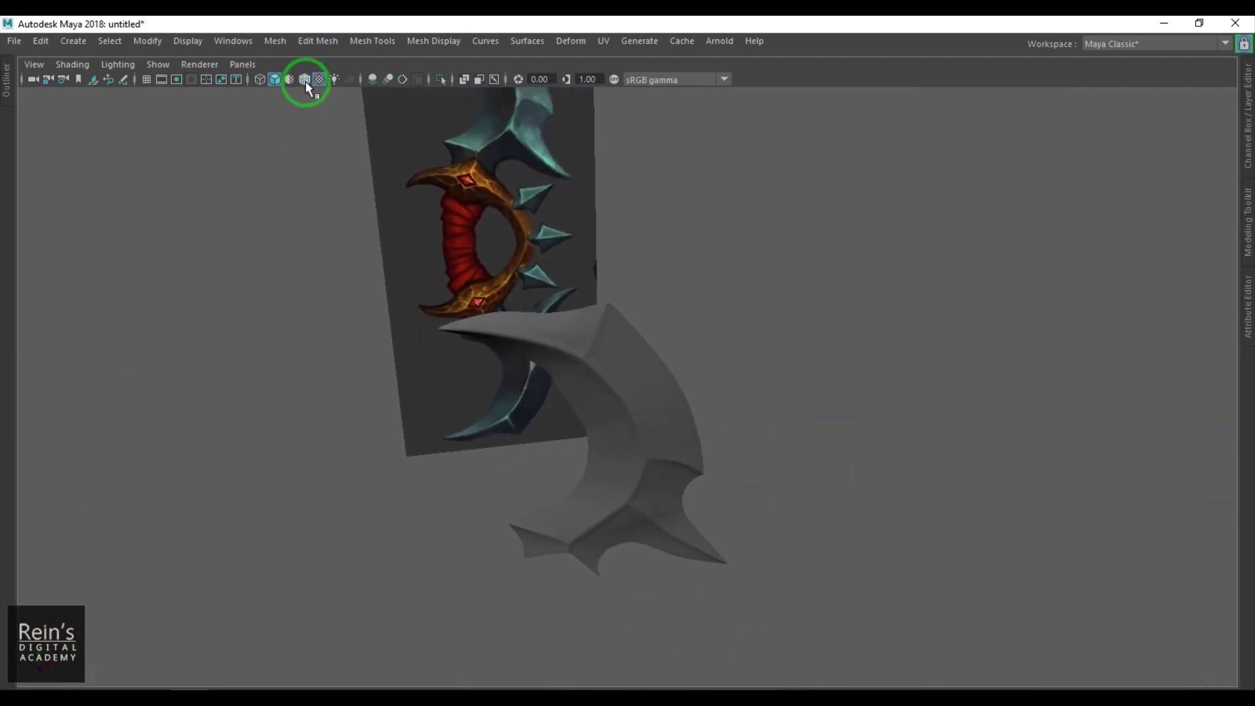
{"action": "left_click", "coordinate": [305, 80]}
{"action": "left_click_drag", "start_coordinate": [654, 451], "coordinate": [552, 427], "text": "alt"}
{"action": "right_click_drag", "start_coordinate": [553, 426], "coordinate": [637, 412], "text": "alt"}
{"action": "left_click_drag", "start_coordinate": [636, 412], "coordinate": [653, 441], "text": "alt"}
{"action": "right_click_drag", "start_coordinate": [653, 440], "coordinate": [687, 418], "text": "alt"}
{"action": "right_click_drag", "start_coordinate": [569, 214], "coordinate": [567, 240]}
{"action": "left_click", "coordinate": [566, 227]}
{"action": "left_click", "coordinate": [644, 374], "text": "shift"}
{"action": "left_click", "coordinate": [667, 469], "text": "shift"}
{"action": "left_click_drag", "start_coordinate": [658, 470], "coordinate": [610, 412], "text": "alt"}
{"action": "scroll", "coordinate": [610, 412], "scroll_direction": "up", "scroll_amount": 3}
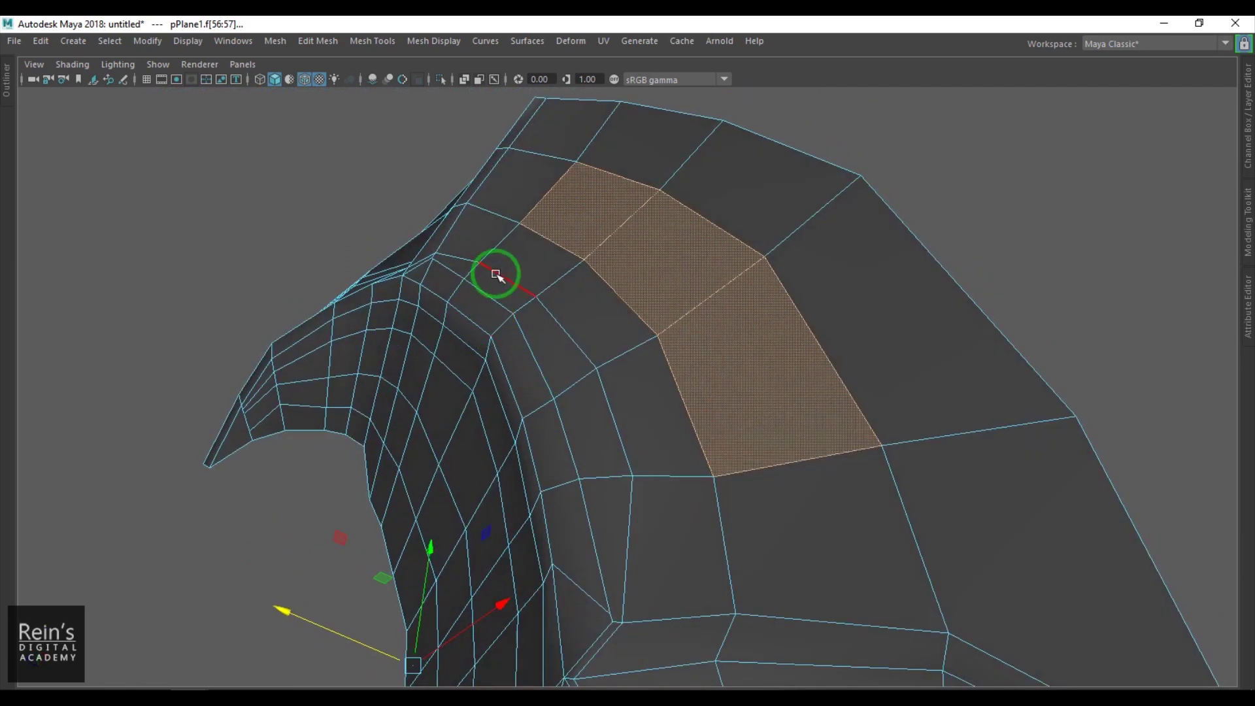
Select lengthwise edges beside the ridge on the upper outer bevel and move them along one axis to adjust the surface depth
{"action": "left_click", "coordinate": [493, 276]}
{"action": "left_click", "coordinate": [625, 451], "text": "shift"}
{"action": "left_click_drag", "start_coordinate": [723, 504], "coordinate": [628, 465], "text": "alt"}
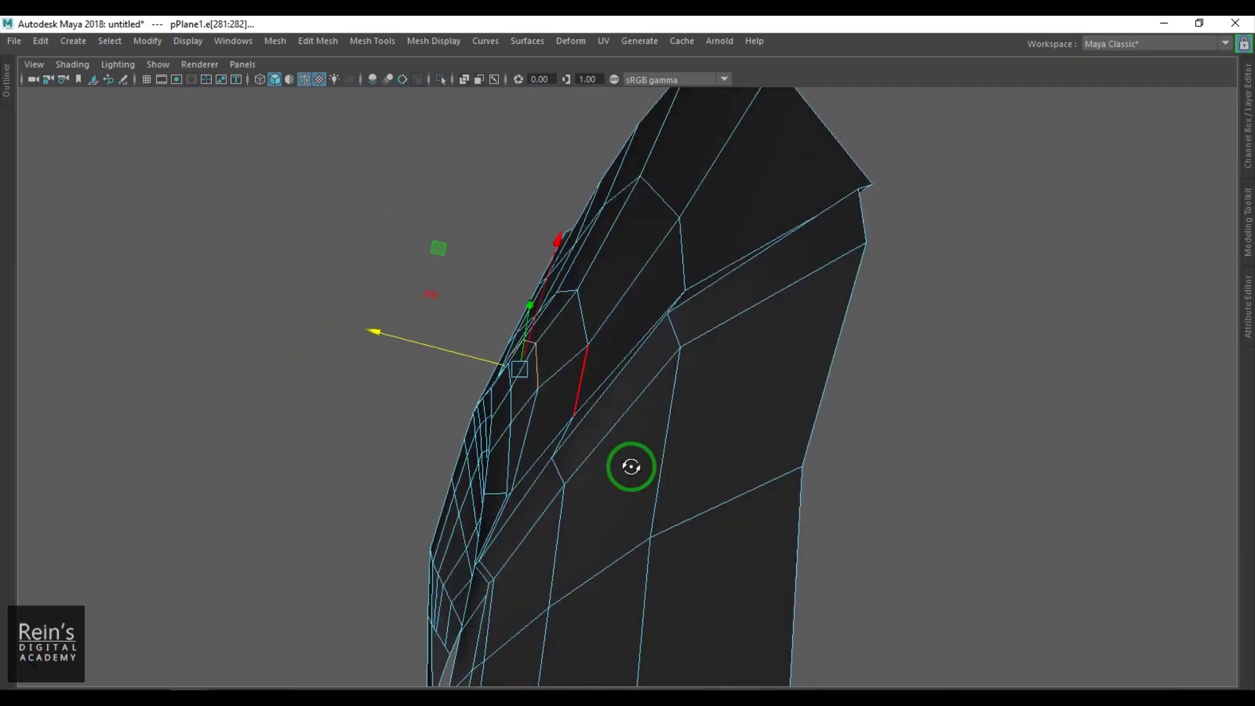
{"action": "left_click_drag", "start_coordinate": [431, 382], "coordinate": [565, 389]}
{"action": "left_click_drag", "start_coordinate": [601, 332], "coordinate": [615, 327]}
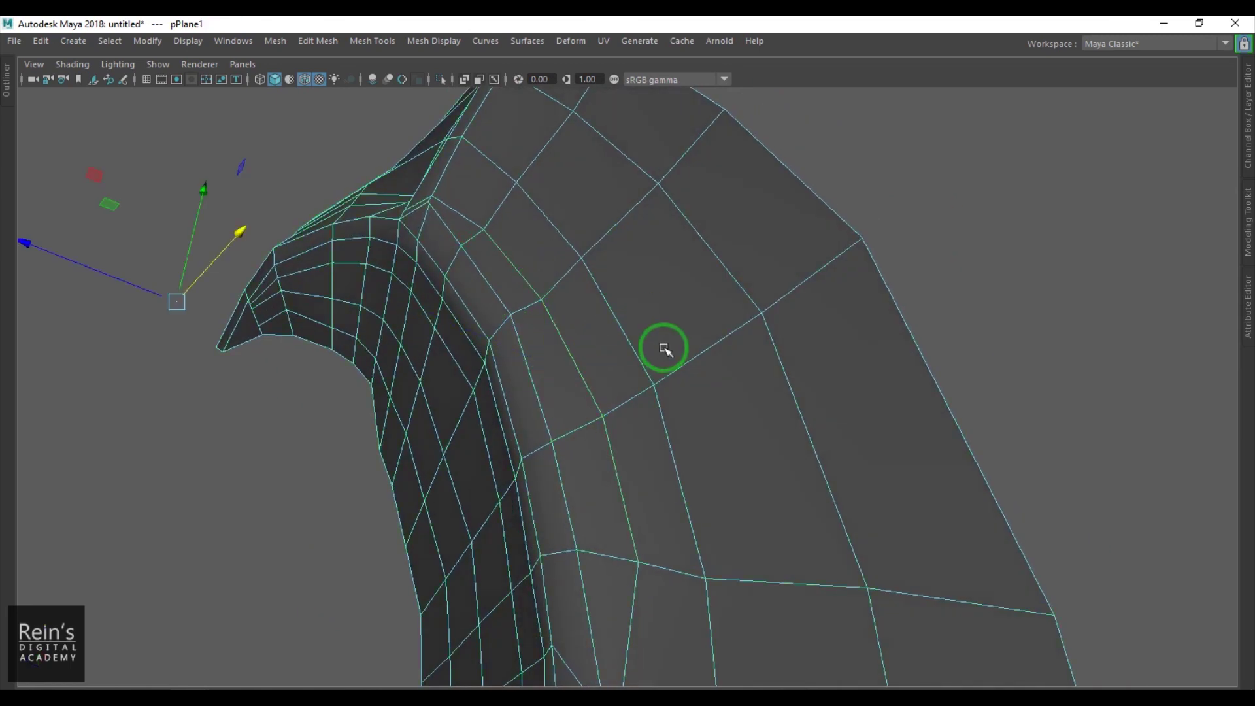
Display the blade in smooth preview, turn off wireframe on shaded, and inspect the adjusted bevel
{"action": "key", "text": "3"}
{"action": "left_click", "coordinate": [846, 361]}
{"action": "scroll", "coordinate": [851, 398], "scroll_direction": "up", "scroll_amount": 3}
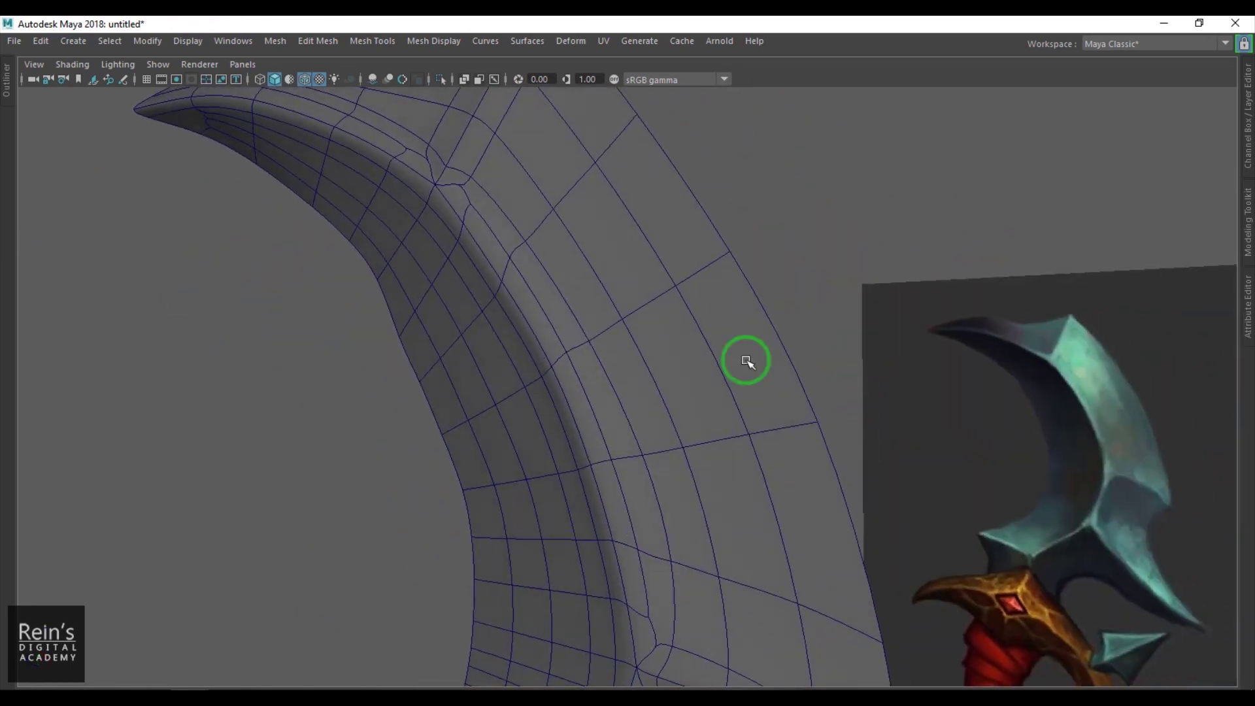
{"action": "left_click", "coordinate": [304, 80]}
{"action": "scroll", "coordinate": [600, 328], "scroll_direction": "down", "scroll_amount": 3}
{"action": "mouse_move", "coordinate": [600, 327]}
{"action": "left_mouse_down", "text": "alt"}
{"action": "mouse_move", "coordinate": [774, 457]}
{"action": "mouse_move", "coordinate": [685, 399]}
{"action": "mouse_move", "coordinate": [652, 420]}
{"action": "left_mouse_up", "text": "alt"}
Assign an existing scene material to the blade
{"action": "left_click", "coordinate": [631, 342]}
{"action": "right_click_drag", "start_coordinate": [631, 342], "coordinate": [637, 618]}
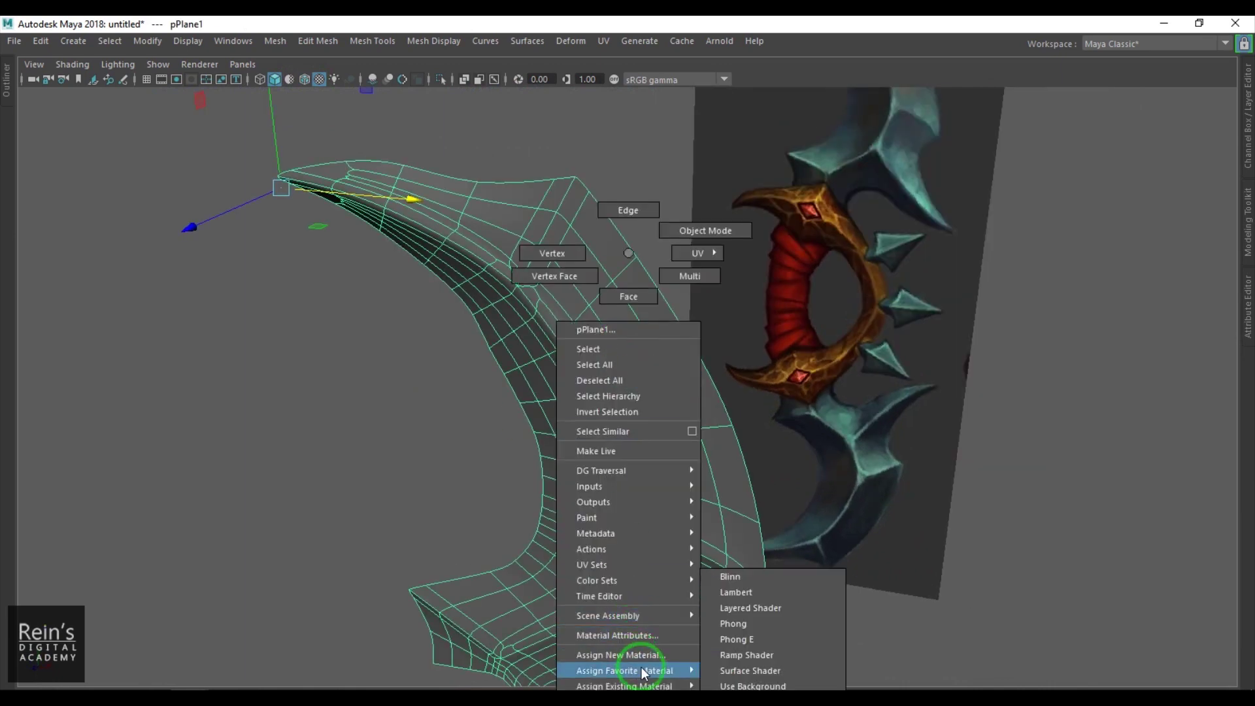
{"action": "mouse_move", "coordinate": [652, 687]}
{"action": "left_click", "coordinate": [712, 686]}
{"action": "left_click_drag", "start_coordinate": [822, 638], "coordinate": [571, 381], "text": "alt"}
Return the blade to unsmoothed display and slightly move the lengthwise edges beside the upper bevel's ridge
{"action": "left_click", "coordinate": [645, 413]}
{"action": "key", "text": "1"}
{"action": "mouse_move", "coordinate": [571, 381]}
{"action": "right_mouse_down", "text": "alt"}
{"action": "mouse_move", "coordinate": [597, 452]}
{"action": "mouse_move", "coordinate": [582, 393]}
{"action": "right_mouse_up", "text": "alt"}
{"action": "left_click_drag", "start_coordinate": [493, 359], "coordinate": [561, 404], "text": "alt"}
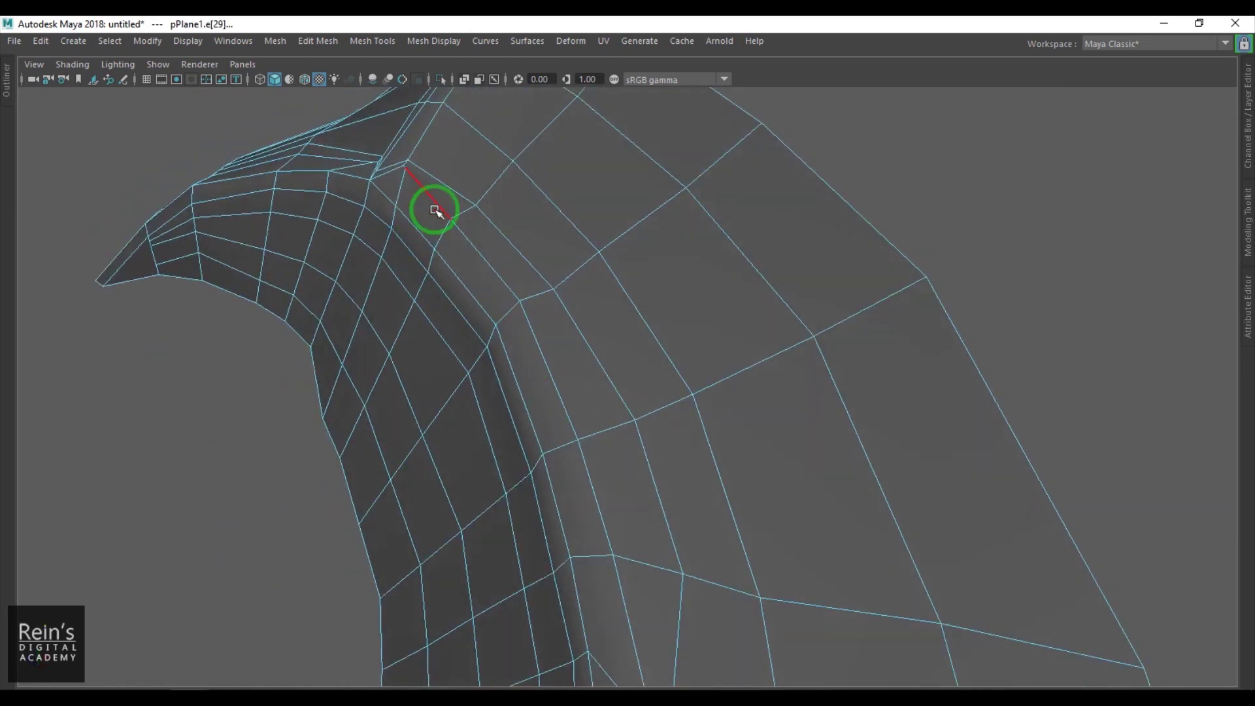
{"action": "left_click", "coordinate": [467, 232]}
{"action": "left_click", "coordinate": [576, 479], "text": "shift"}
{"action": "left_click_drag", "start_coordinate": [639, 482], "coordinate": [516, 416], "text": "alt"}
{"action": "left_click_drag", "start_coordinate": [398, 367], "coordinate": [393, 363]}
Slide the middle lengthwise edge run of the upper outer bevel toward the blade's outer arc with the Slide Edge tool
{"action": "left_click_drag", "start_coordinate": [524, 364], "coordinate": [510, 261], "text": "alt"}
{"action": "left_click", "coordinate": [506, 253]}
{"action": "left_click", "coordinate": [623, 379], "text": "shift"}
{"action": "left_click_drag", "start_coordinate": [638, 392], "coordinate": [602, 378], "text": "alt"}
{"action": "right_click_drag", "start_coordinate": [576, 438], "coordinate": [570, 370]}
{"action": "left_click", "coordinate": [587, 411]}
{"action": "left_click_drag", "start_coordinate": [588, 411], "coordinate": [591, 386], "text": "alt"}
{"action": "double_click", "coordinate": [468, 219], "text": "shift"}
{"action": "left_click_drag", "start_coordinate": [468, 219], "coordinate": [681, 264], "text": "alt"}
{"action": "right_click_drag", "start_coordinate": [686, 247], "coordinate": [677, 367], "text": "shift"}
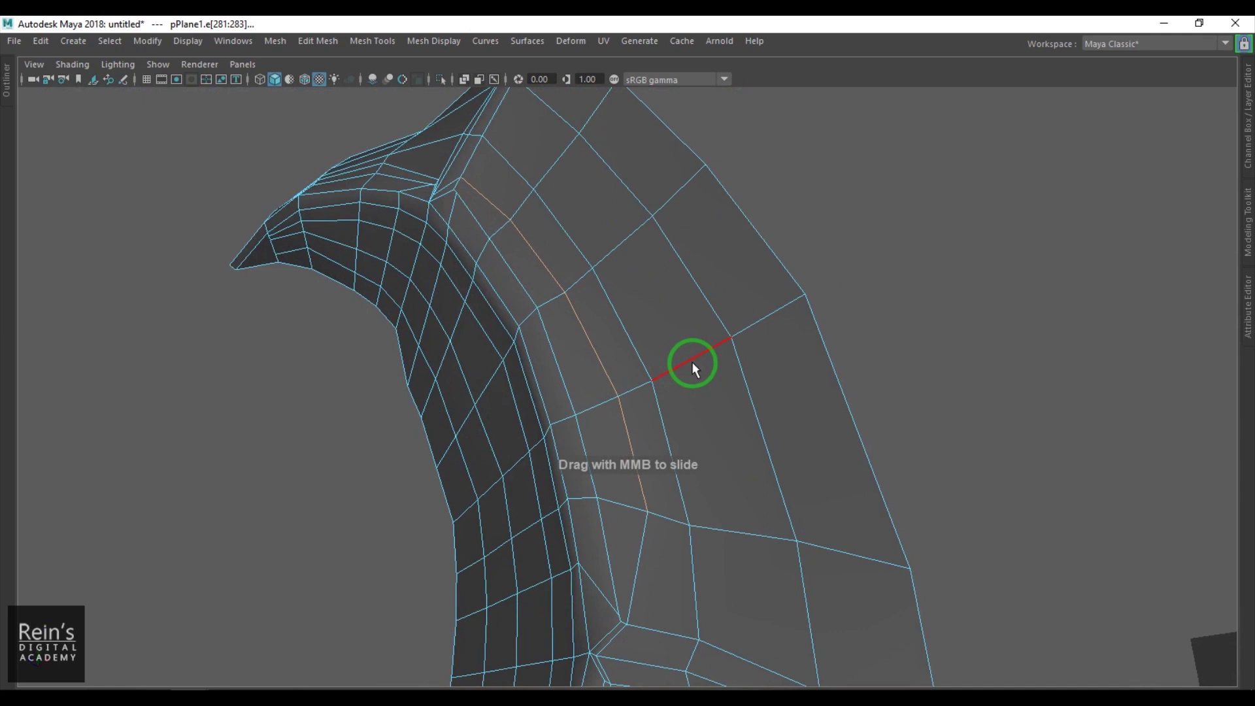
{"action": "mouse_move", "coordinate": [684, 444]}
{"action": "middle_mouse_down"}
{"action": "mouse_move", "coordinate": [722, 439]}
{"action": "mouse_move", "coordinate": [662, 453]}
{"action": "mouse_move", "coordinate": [673, 455]}
{"action": "middle_mouse_up"}
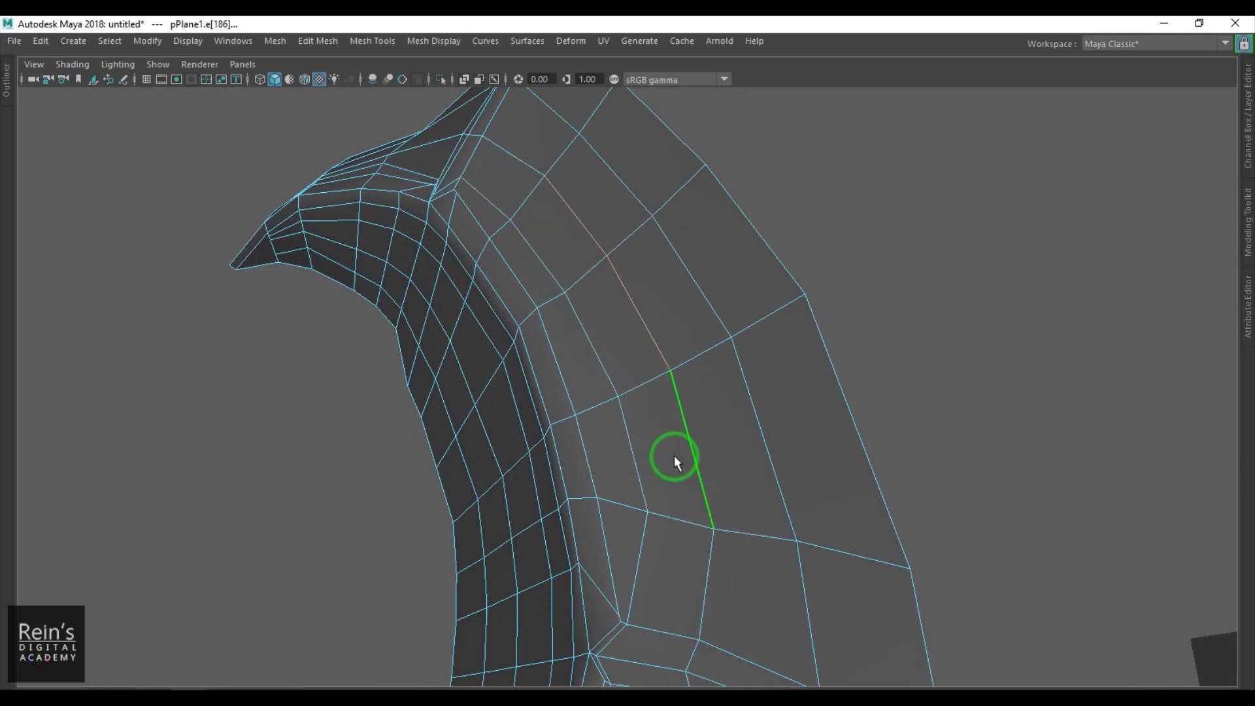
Slide the upper bevel's lengthwise edge runs outward to space them more evenly between the ridge and outer arc
{"action": "middle_click_drag", "start_coordinate": [741, 415], "coordinate": [644, 449]}
{"action": "left_click", "coordinate": [557, 224]}
{"action": "double_click", "coordinate": [699, 436], "text": "shift"}
{"action": "double_click", "coordinate": [626, 429], "text": "shift"}
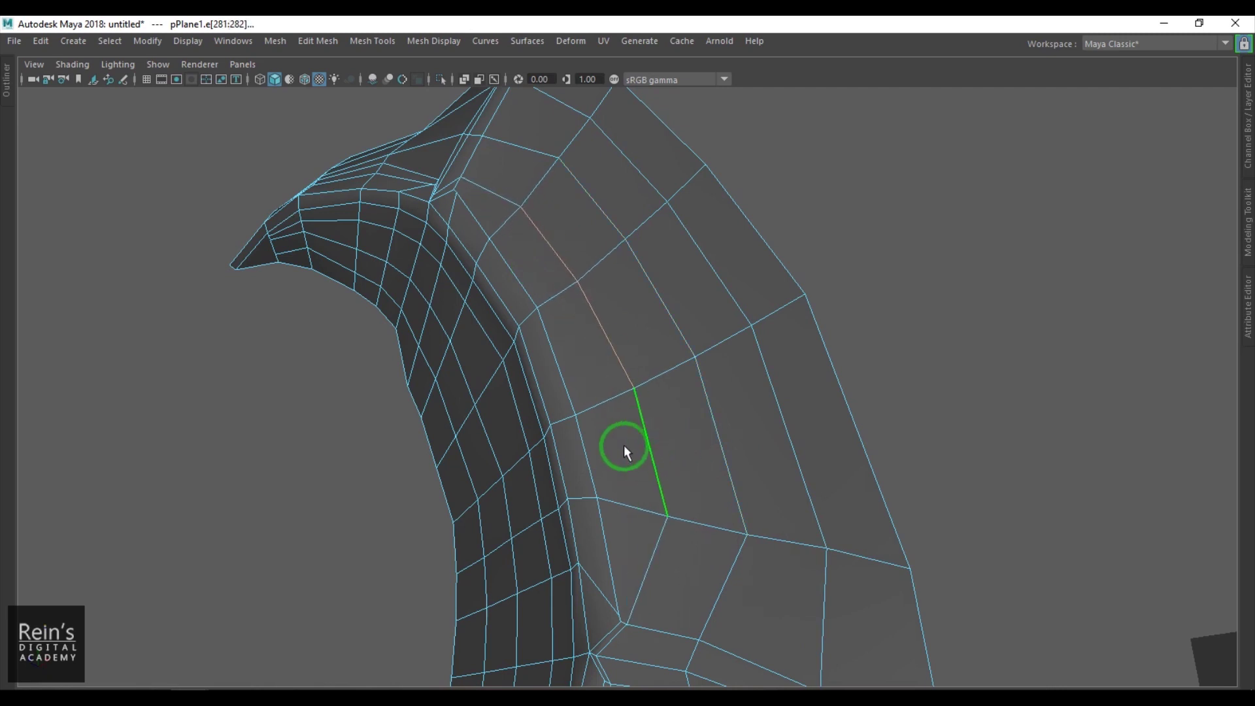
Switch the blade to smooth preview and inspect the bevel and lower spikes beside the reference
{"action": "key", "text": "3"}
{"action": "left_click", "coordinate": [995, 339]}
{"action": "left_click_drag", "start_coordinate": [995, 339], "coordinate": [806, 468], "text": "alt"}
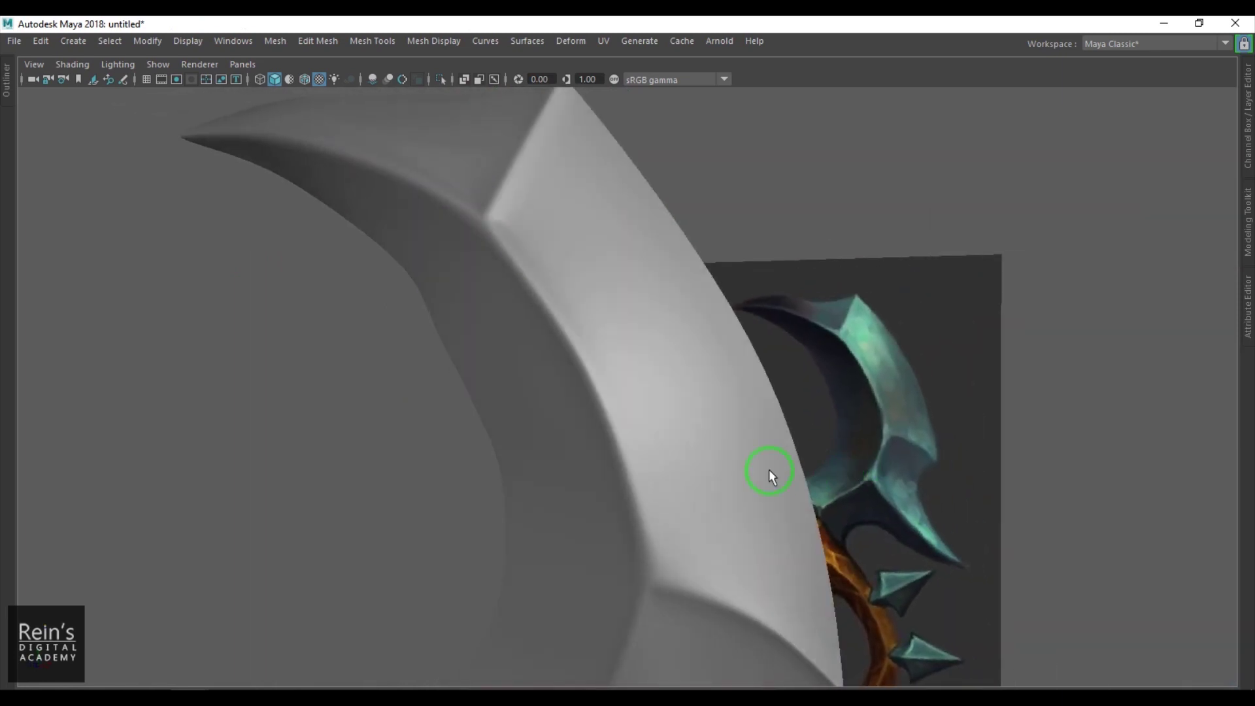
{"action": "left_click", "coordinate": [699, 469]}
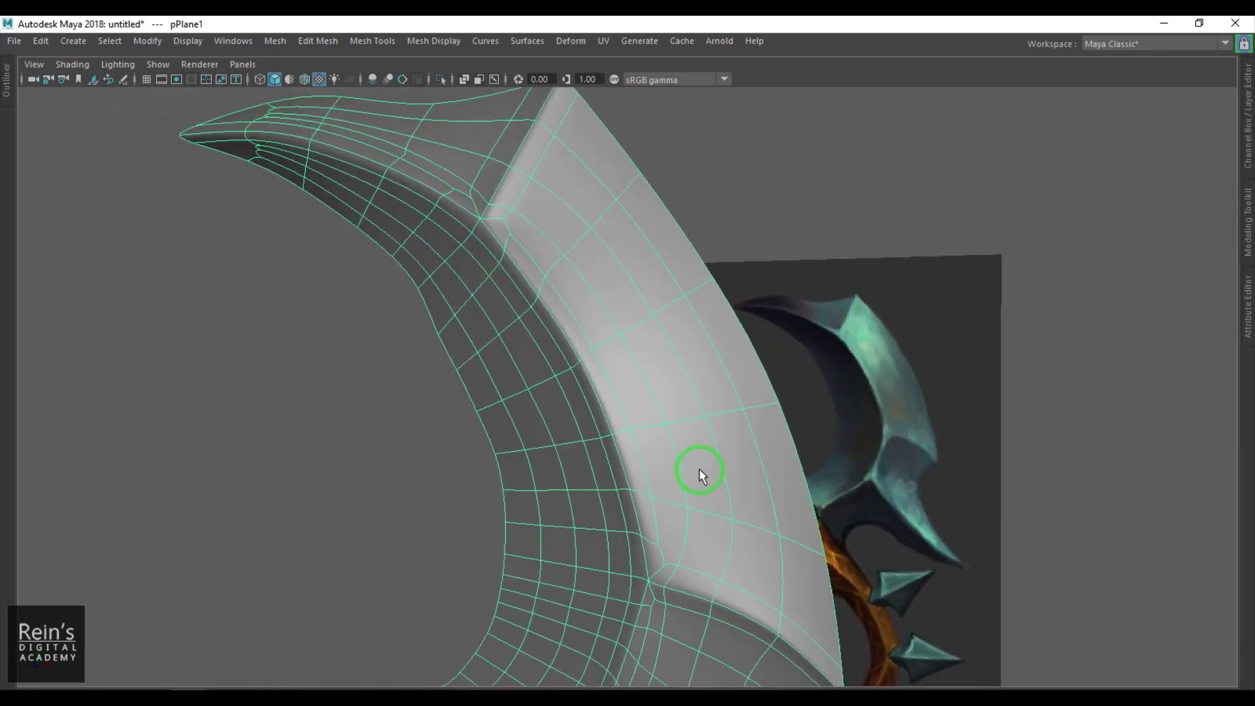
{"action": "mouse_move", "coordinate": [700, 469]}
{"action": "left_mouse_down", "text": "alt"}
{"action": "mouse_move", "coordinate": [770, 471]}
{"action": "mouse_move", "coordinate": [723, 476]}
{"action": "mouse_move", "coordinate": [723, 463]}
{"action": "left_mouse_up", "text": "alt"}
{"action": "left_click", "coordinate": [771, 378]}
{"action": "left_click_drag", "start_coordinate": [771, 380], "coordinate": [701, 444], "text": "alt"}
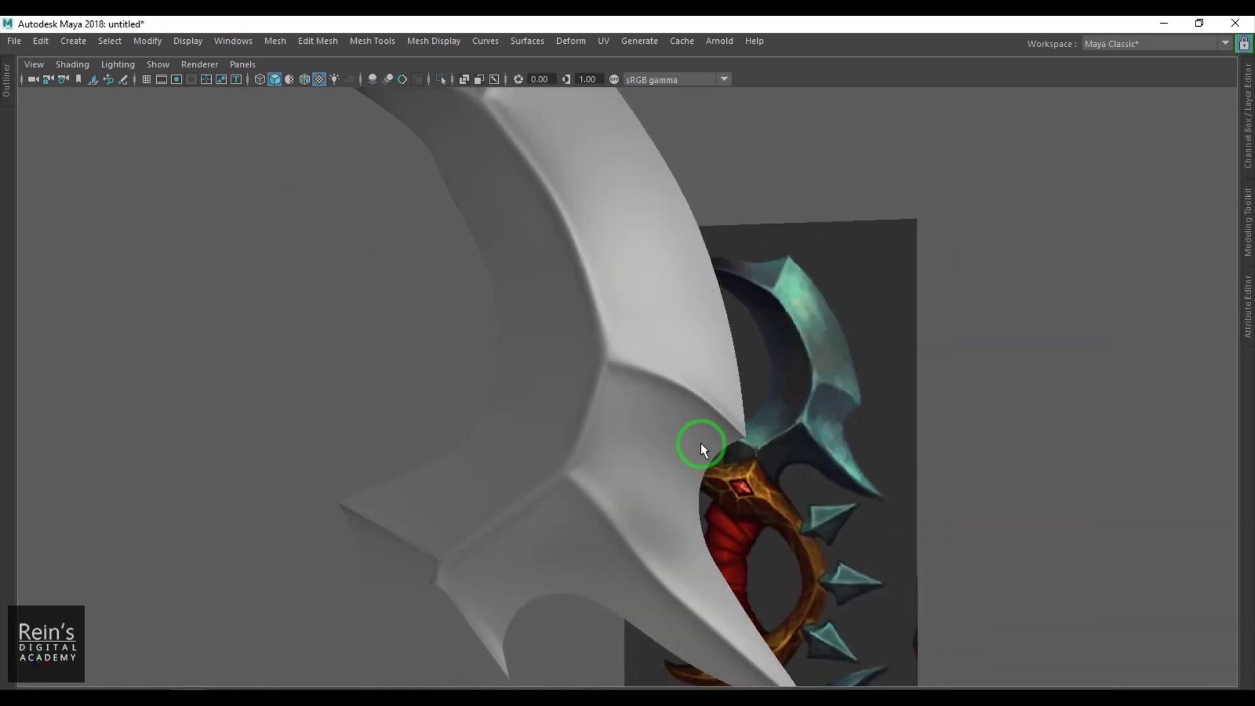